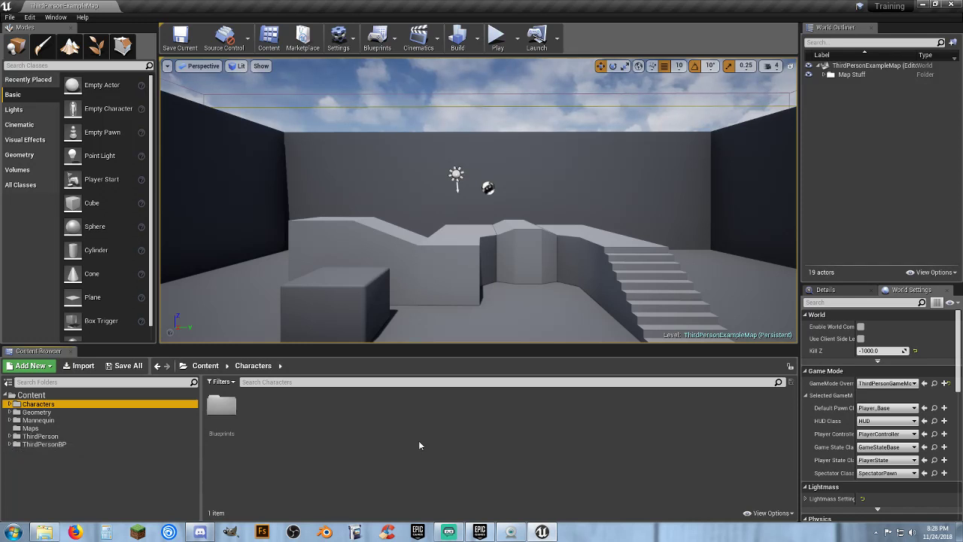
Play-test the level by running and jumping the character around the arena and walkway, and stop the play session.
{"action": "left_click", "coordinate": [418, 441]}
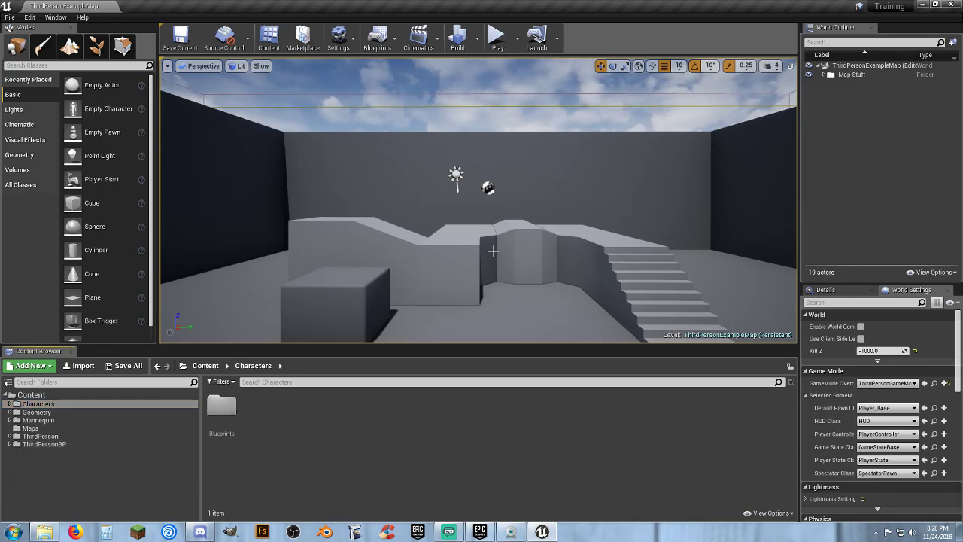
{"action": "right_click_drag", "start_coordinate": [493, 251], "coordinate": [421, 218]}
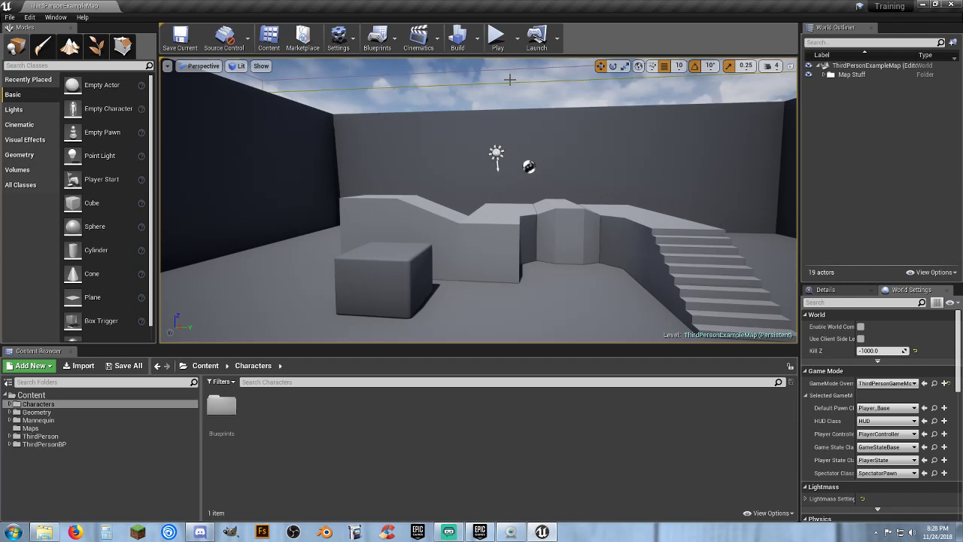
{"action": "left_click", "coordinate": [496, 36]}
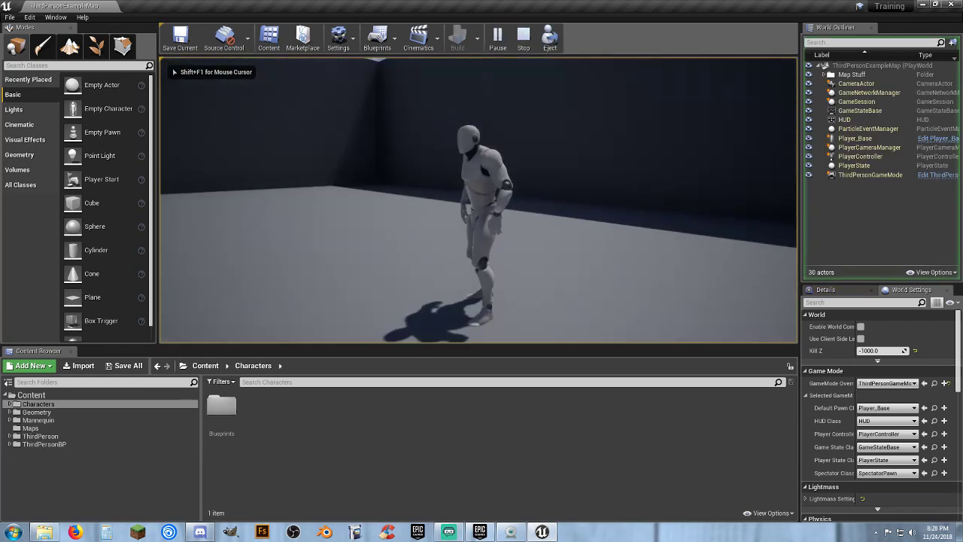
{"action": "key", "text": "w"}
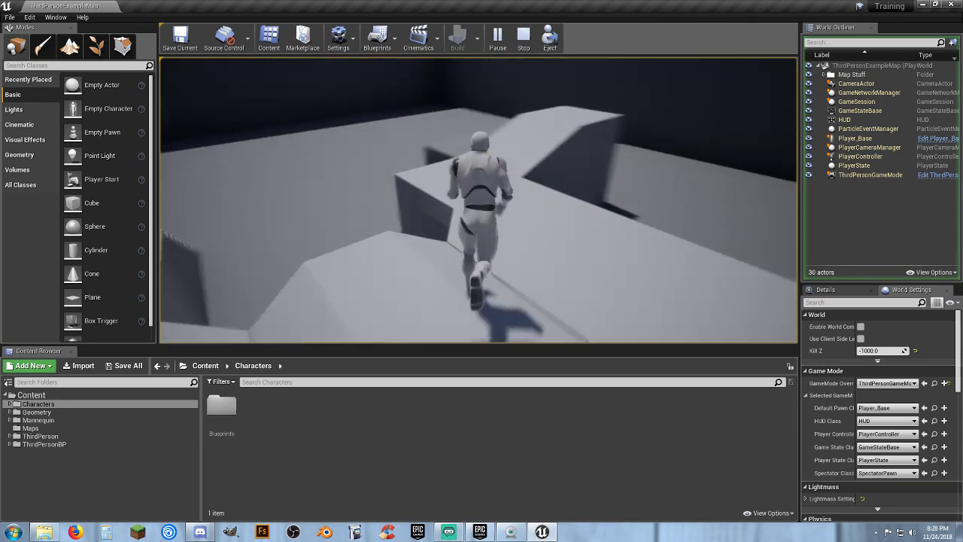
{"action": "key", "text": "space"}
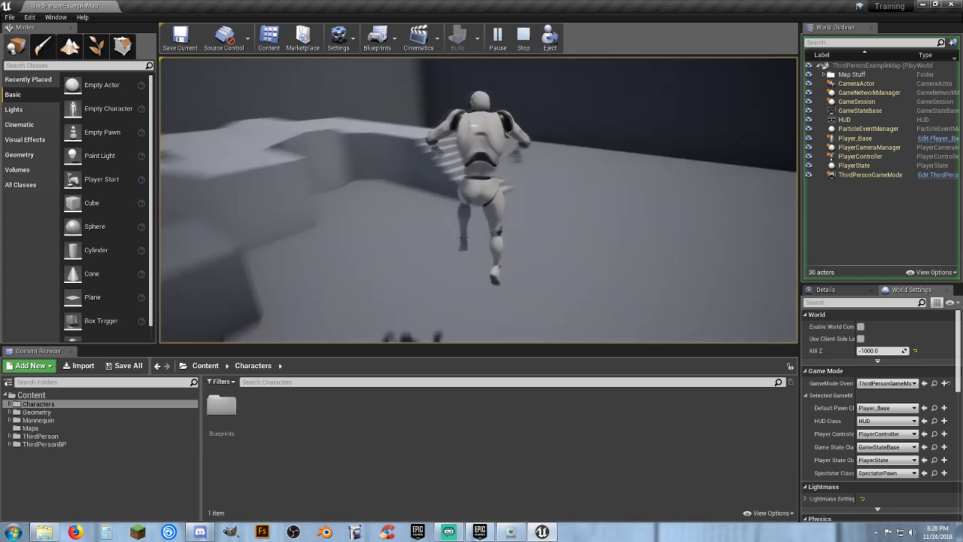
{"action": "key", "text": "d"}
{"action": "key", "text": "s"}
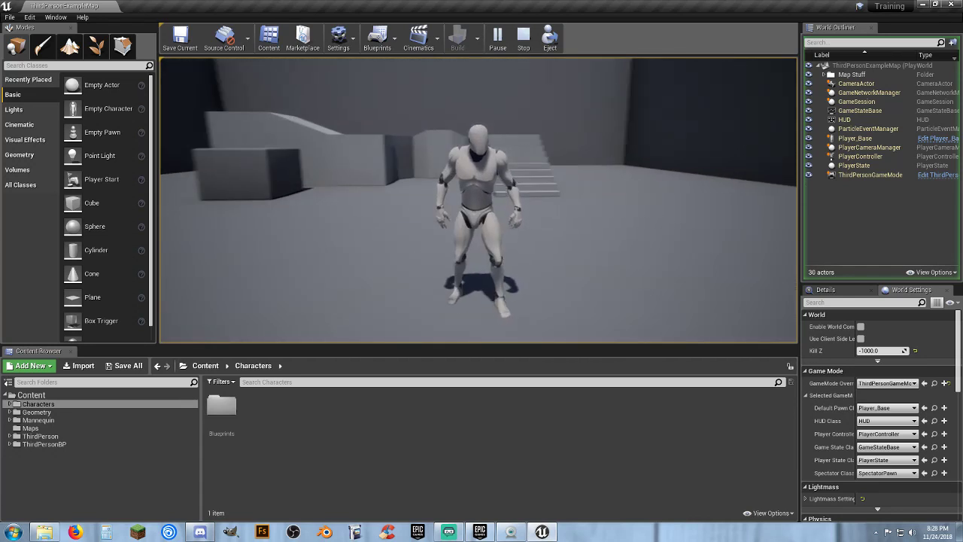
{"action": "key", "text": "w"}
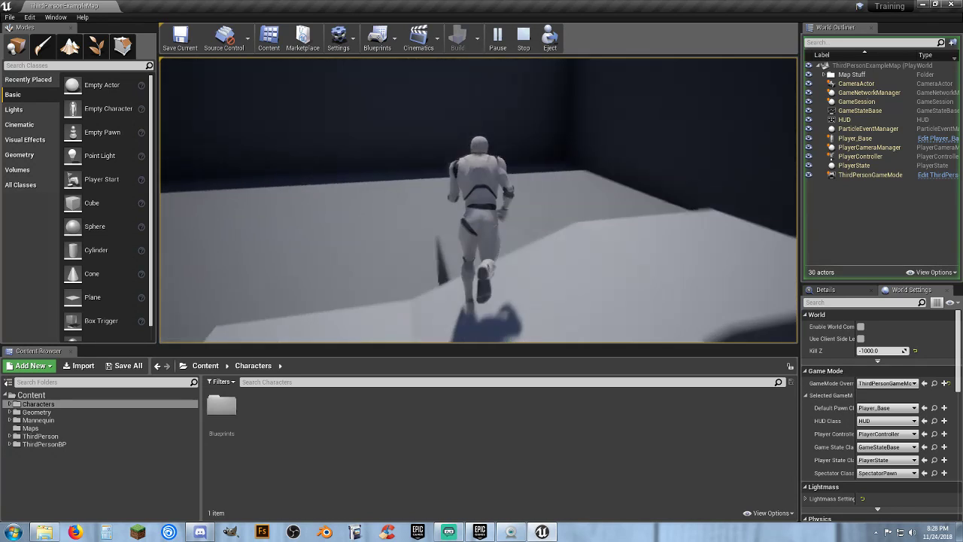
{"action": "key", "text": "space"}
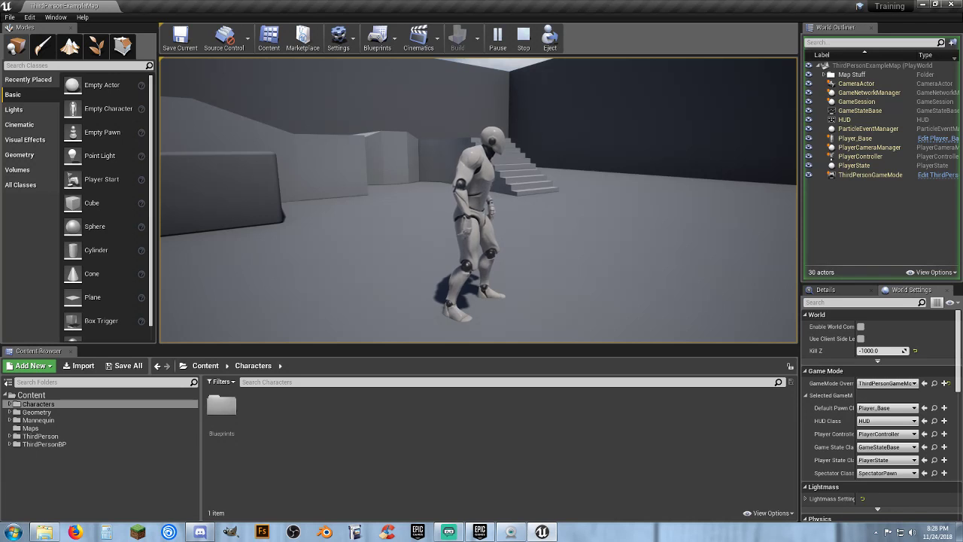
{"action": "key", "text": "w"}
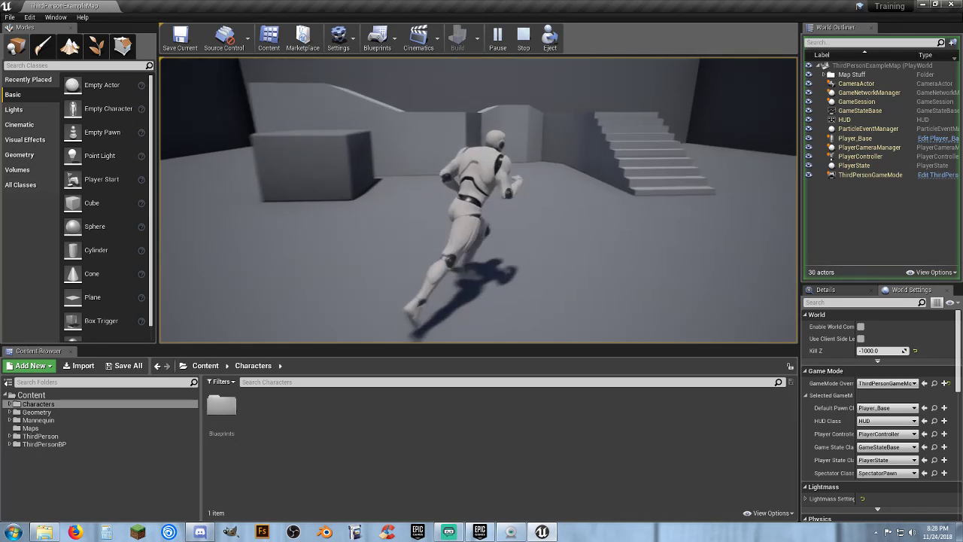
{"action": "key", "text": "a"}
{"action": "key", "text": "s"}
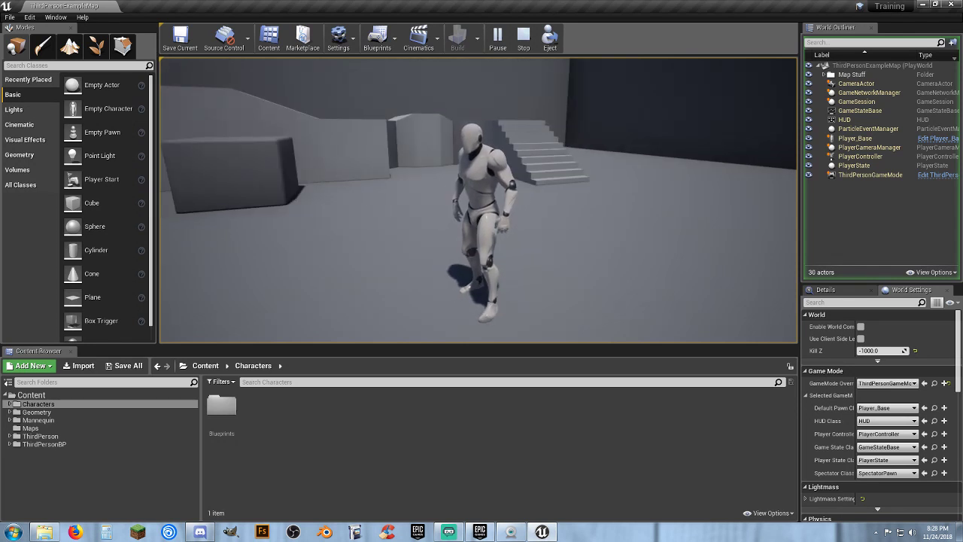
{"action": "key", "text": "Escape"}
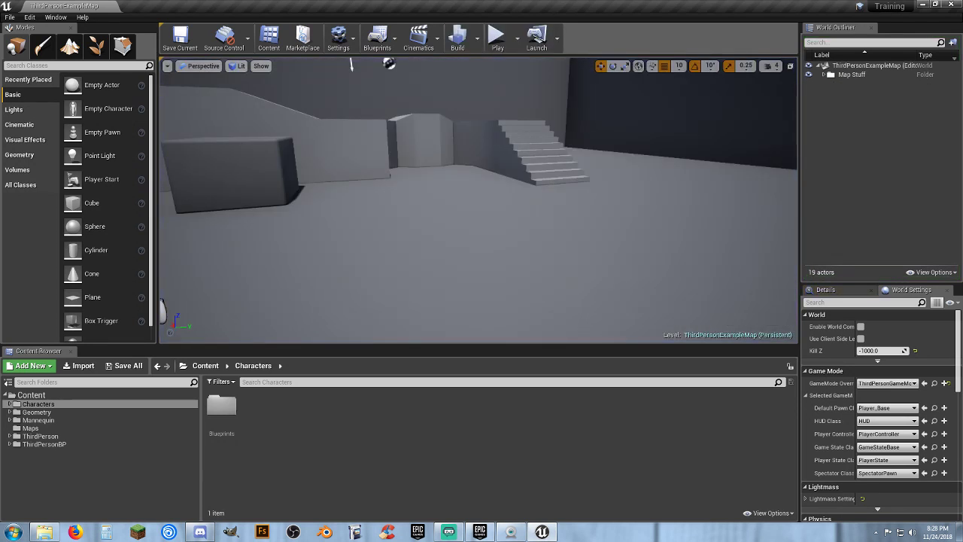
Select the ramp in the level and browse the static meshes in the ThirdPerson Meshes folder.
{"action": "right_click_drag", "start_coordinate": [478, 201], "coordinate": [324, 140]}
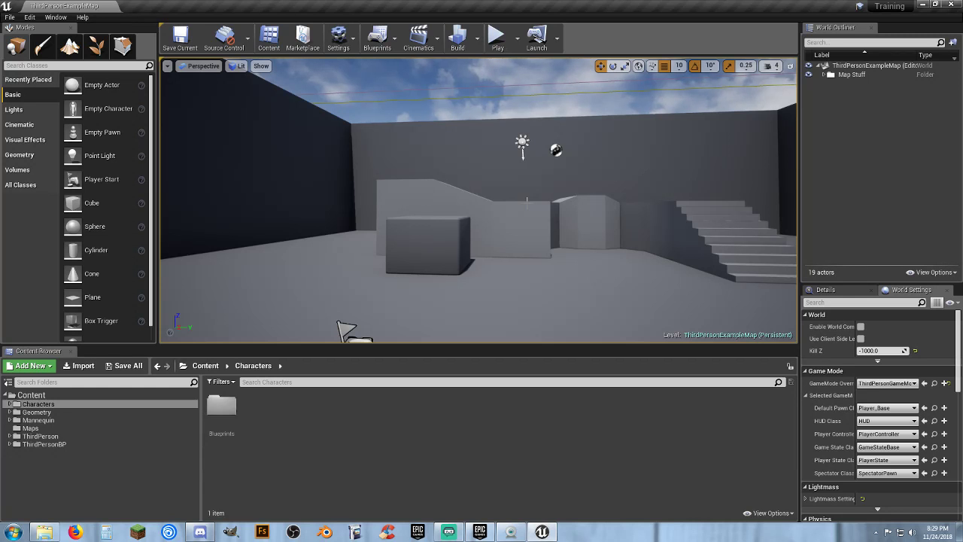
{"action": "right_click_drag", "start_coordinate": [529, 224], "coordinate": [591, 313]}
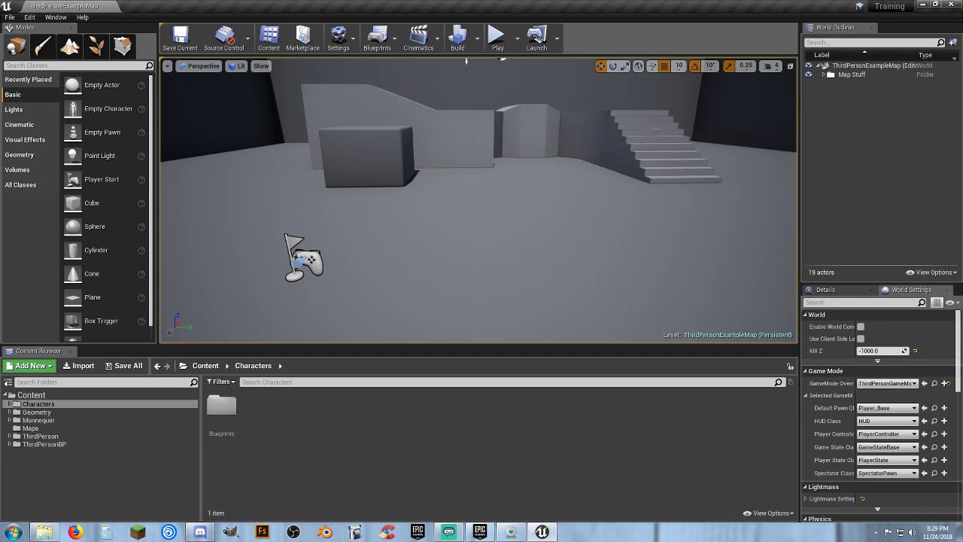
{"action": "right_click_drag", "start_coordinate": [478, 199], "coordinate": [503, 211]}
{"action": "left_click", "coordinate": [343, 205]}
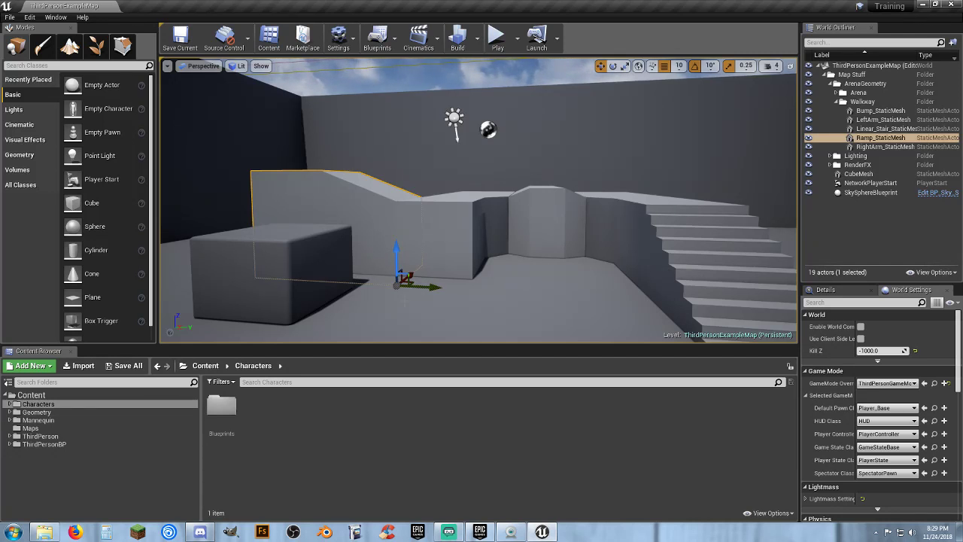
{"action": "left_click", "coordinate": [10, 436]}
{"action": "left_click", "coordinate": [37, 444]}
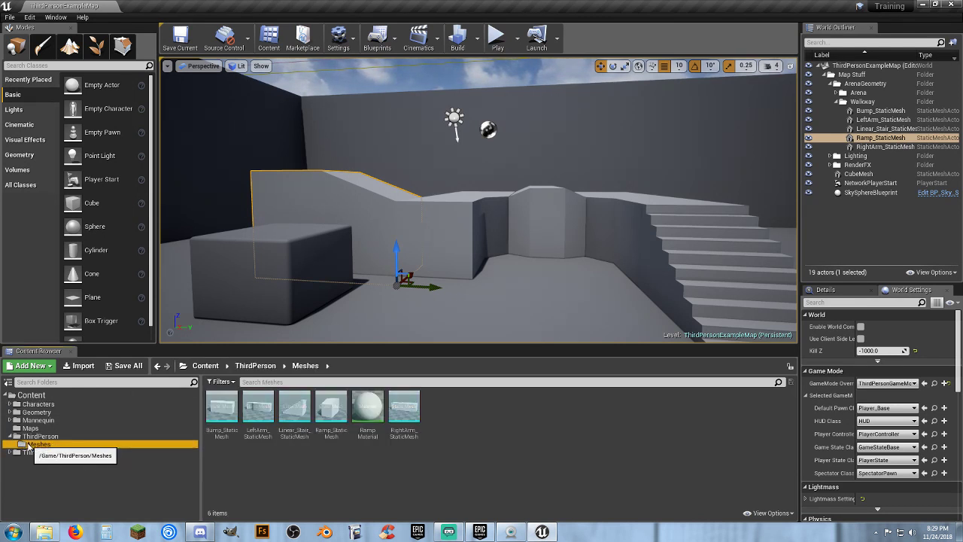
{"action": "left_click", "coordinate": [221, 410]}
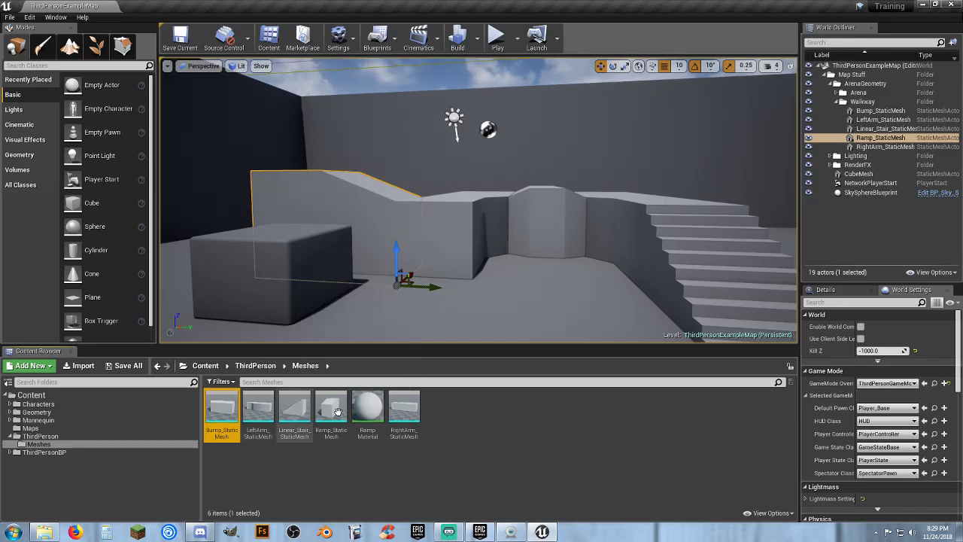
Examine the walkway's separate pieces by selecting them one at a time in the level, including the bump and the ramp.
{"action": "key", "text": "s"}
{"action": "right_click_drag", "start_coordinate": [410, 278], "coordinate": [513, 265]}
{"action": "key", "text": "w"}
{"action": "key", "text": "s"}
{"action": "key", "text": "w"}
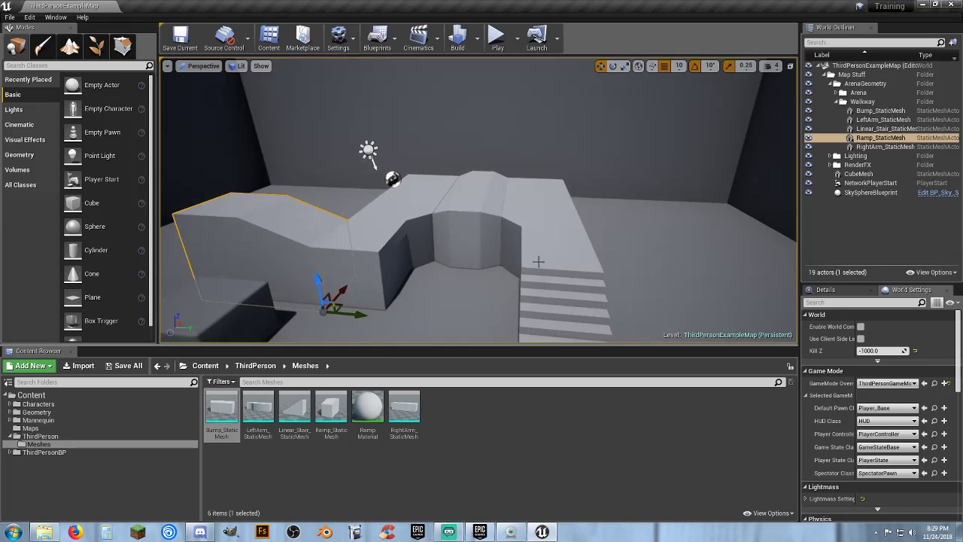
{"action": "left_click", "coordinate": [544, 248]}
{"action": "left_click", "coordinate": [403, 220]}
{"action": "left_click", "coordinate": [471, 204]}
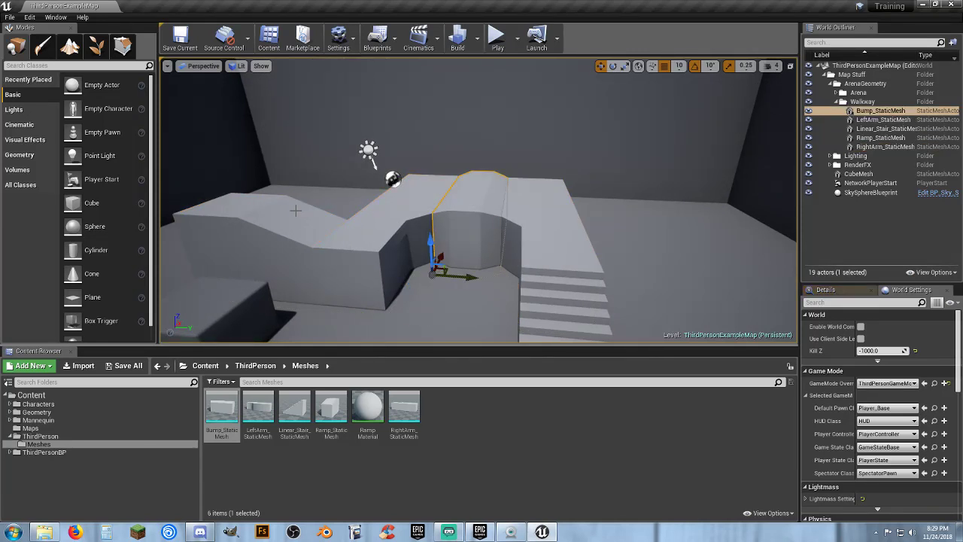
{"action": "left_click", "coordinate": [295, 210]}
{"action": "key", "text": "s"}
{"action": "right_click_drag", "start_coordinate": [412, 278], "coordinate": [329, 293]}
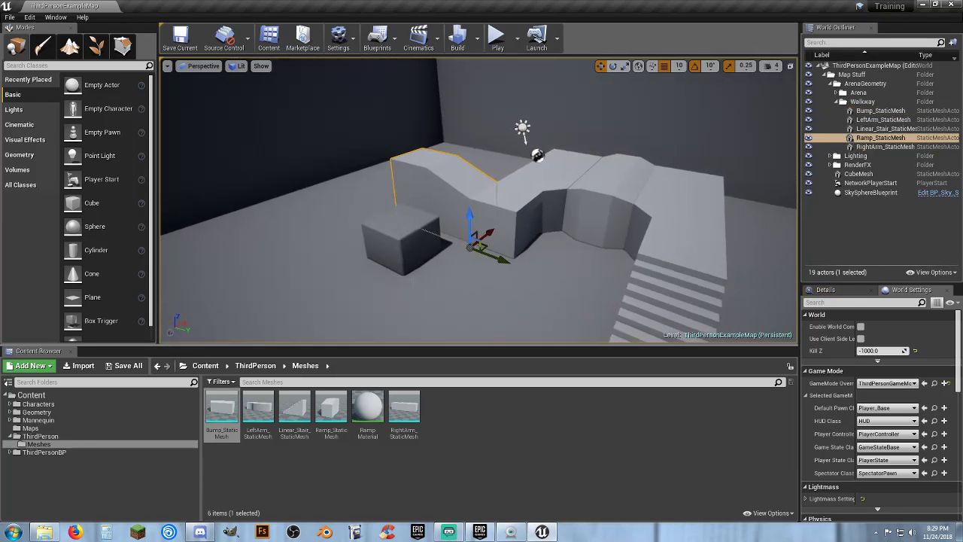
Create a folder named Assets directly under Content and open it.
{"action": "left_click", "coordinate": [462, 405]}
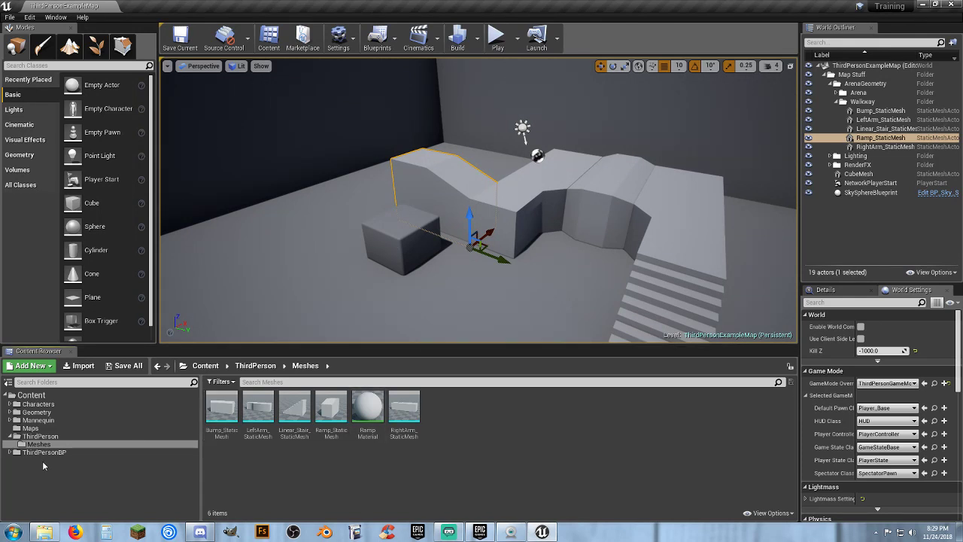
{"action": "left_click", "coordinate": [12, 437]}
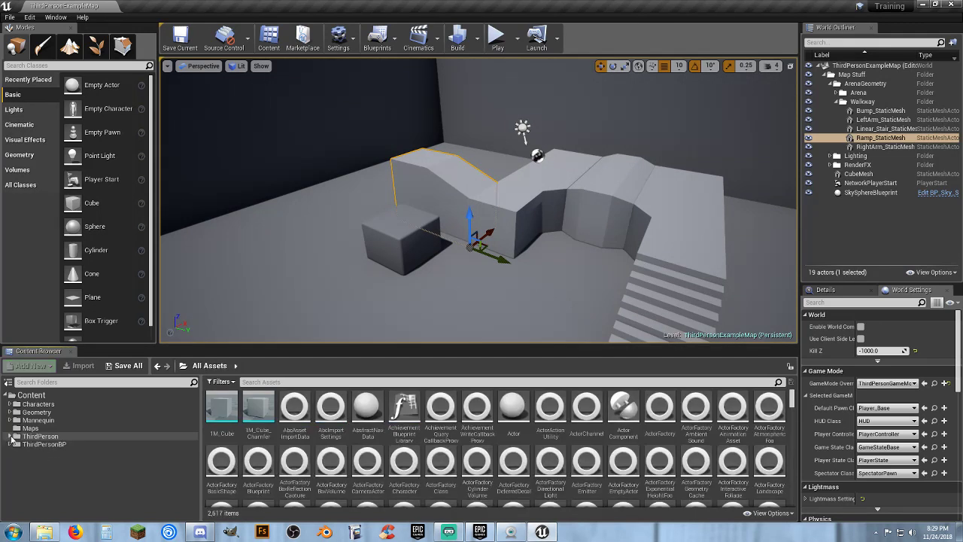
{"action": "left_click", "coordinate": [34, 396]}
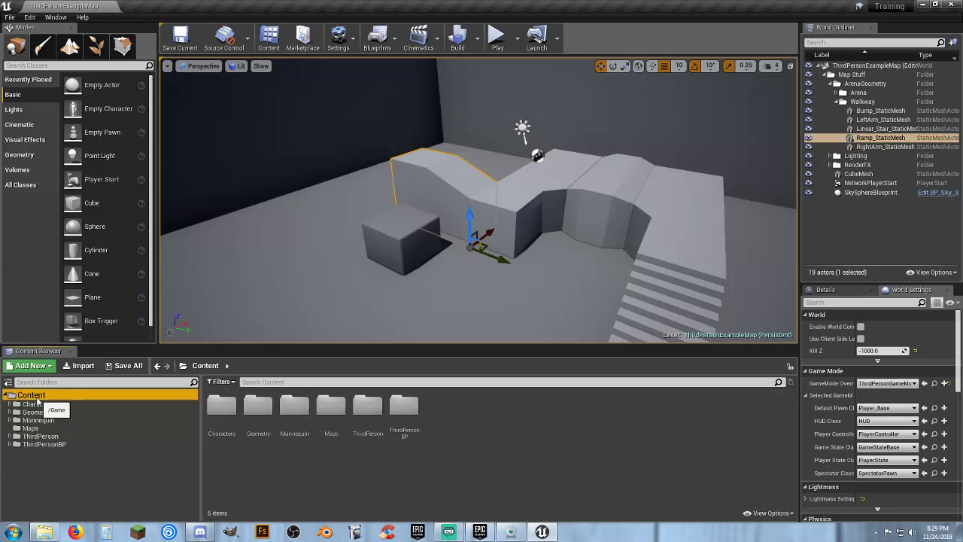
{"action": "right_click", "coordinate": [452, 410]}
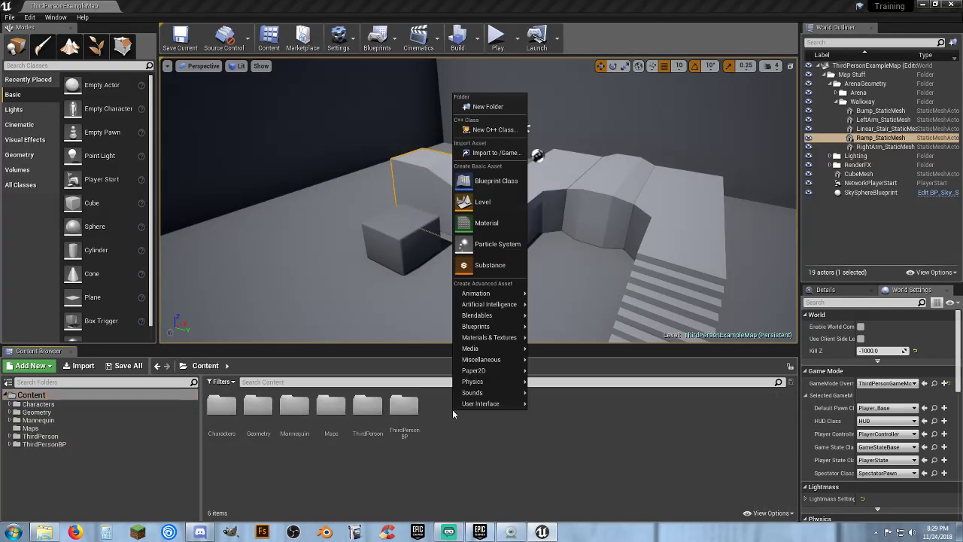
{"action": "left_click", "coordinate": [487, 107]}
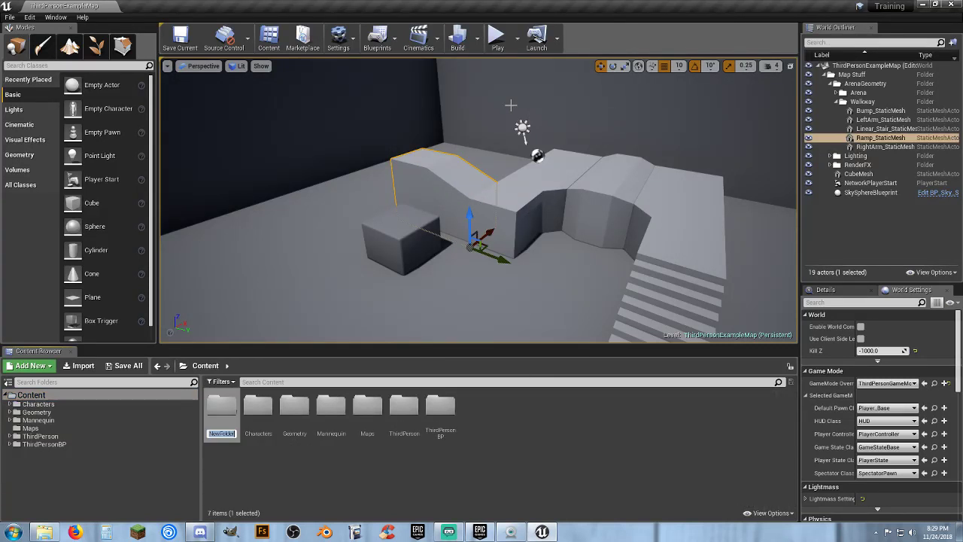
{"action": "type", "text": "Assets"}
{"action": "key", "text": "Return"}
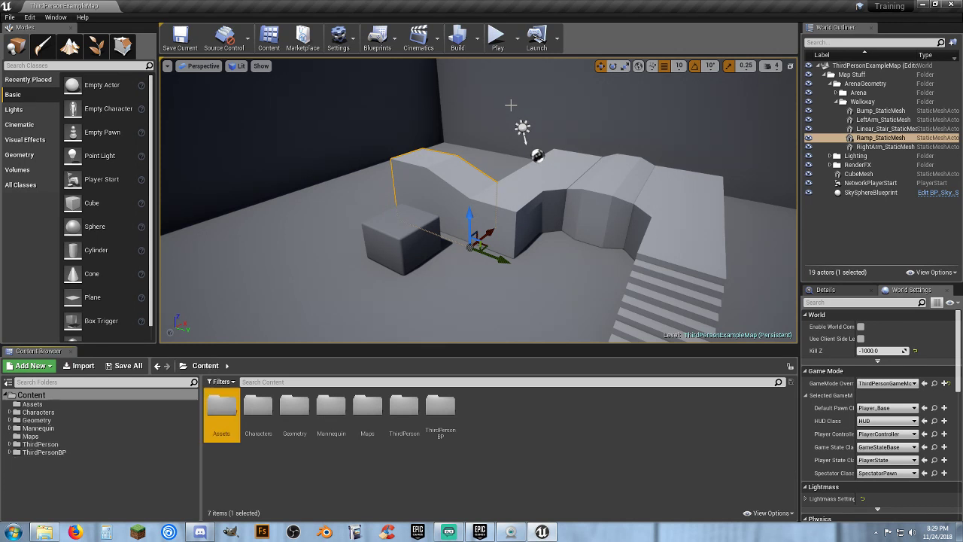
{"action": "key", "text": "Return"}
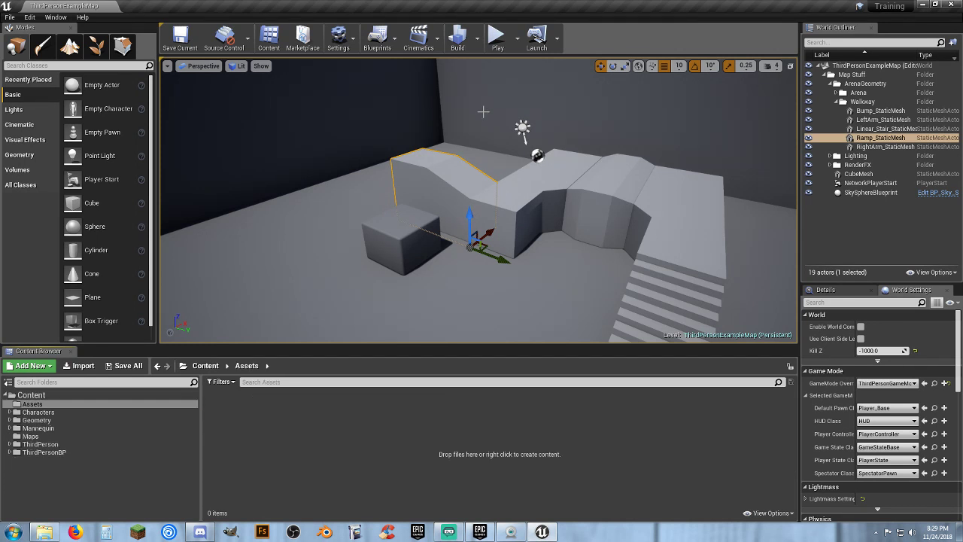
Create a subfolder named Meshes inside the Assets folder.
{"action": "right_click", "coordinate": [239, 412]}
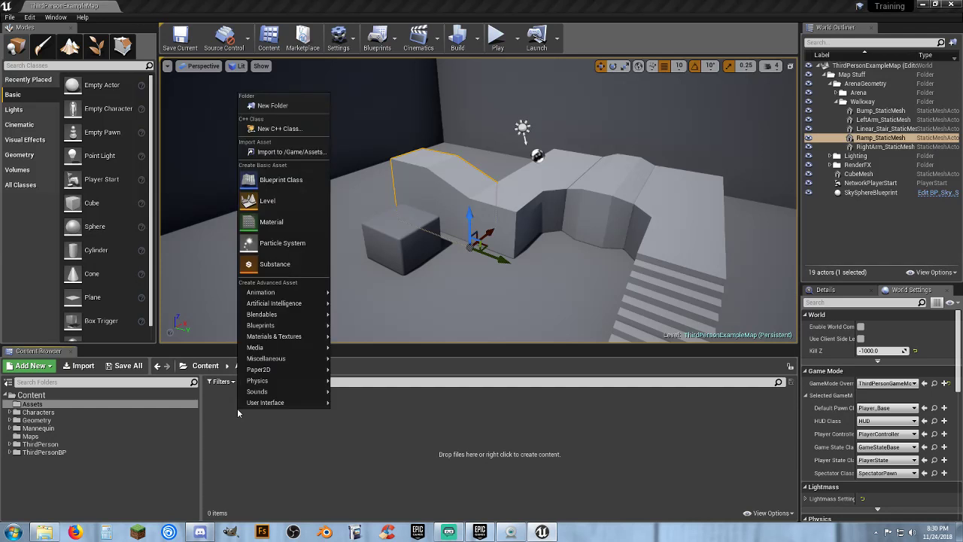
{"action": "left_click", "coordinate": [286, 106]}
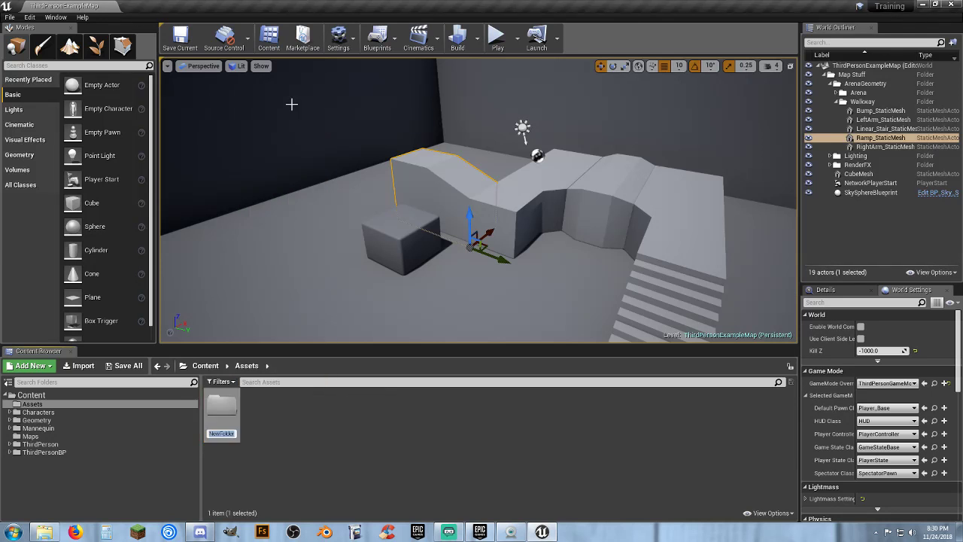
{"action": "type", "text": "Meshes"}
{"action": "key", "text": "Return"}
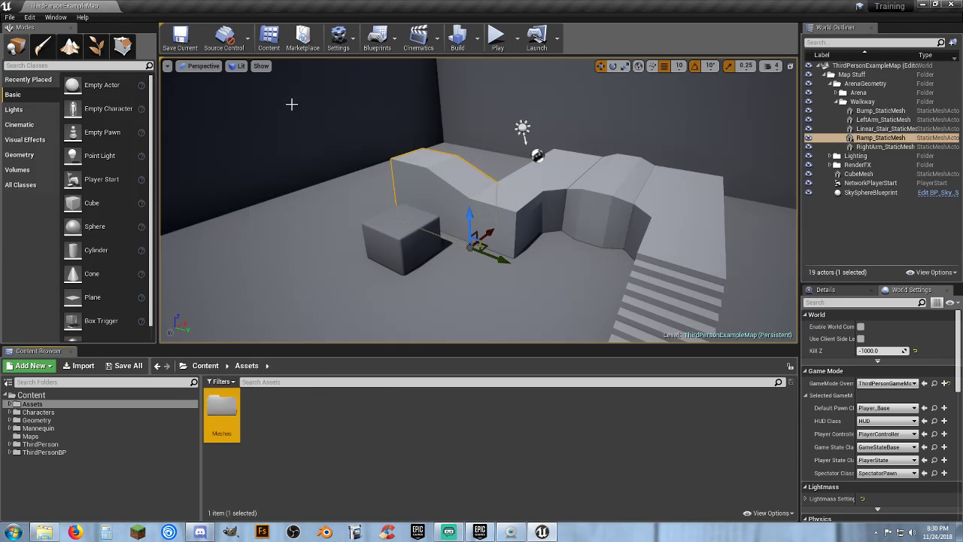
{"action": "left_click", "coordinate": [280, 444]}
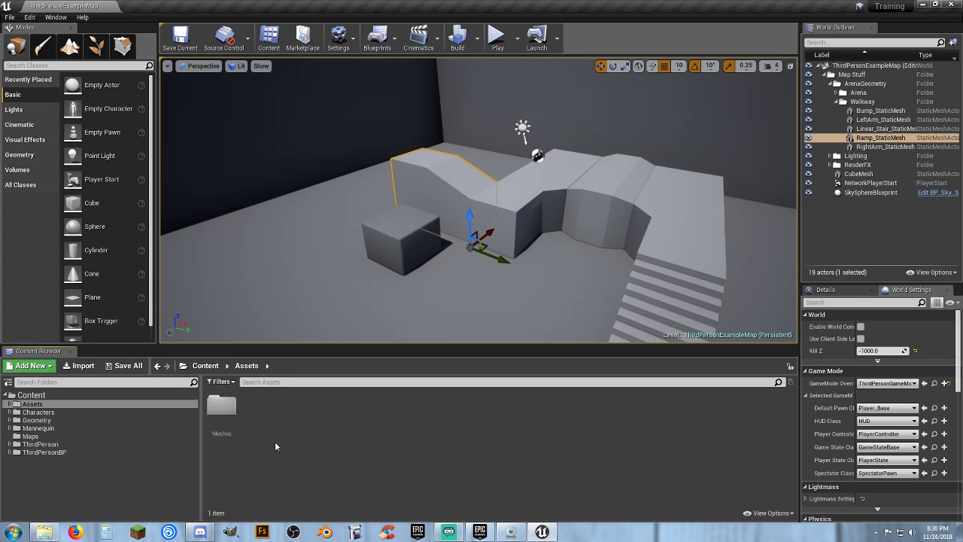
Add the Starter Content pack to the project.
{"action": "left_click", "coordinate": [32, 366]}
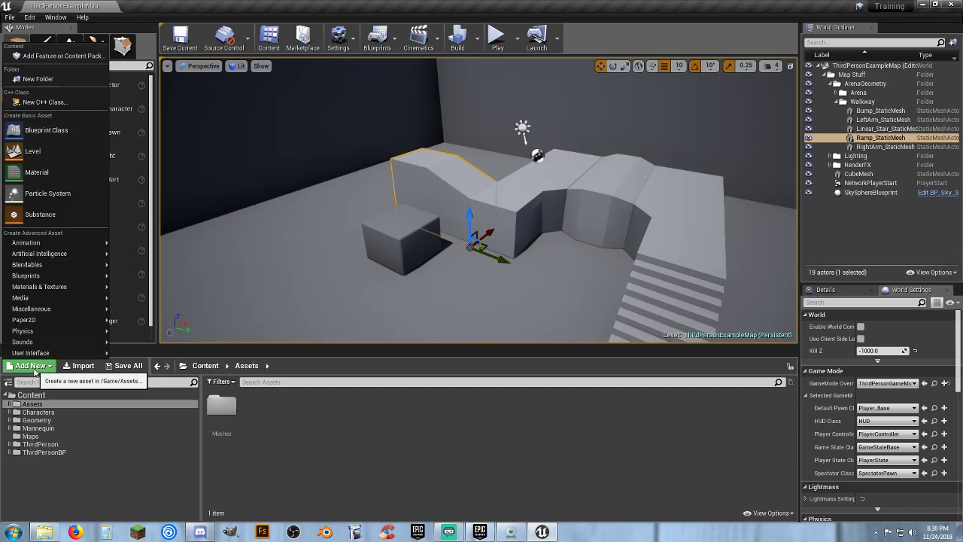
{"action": "left_click", "coordinate": [65, 56]}
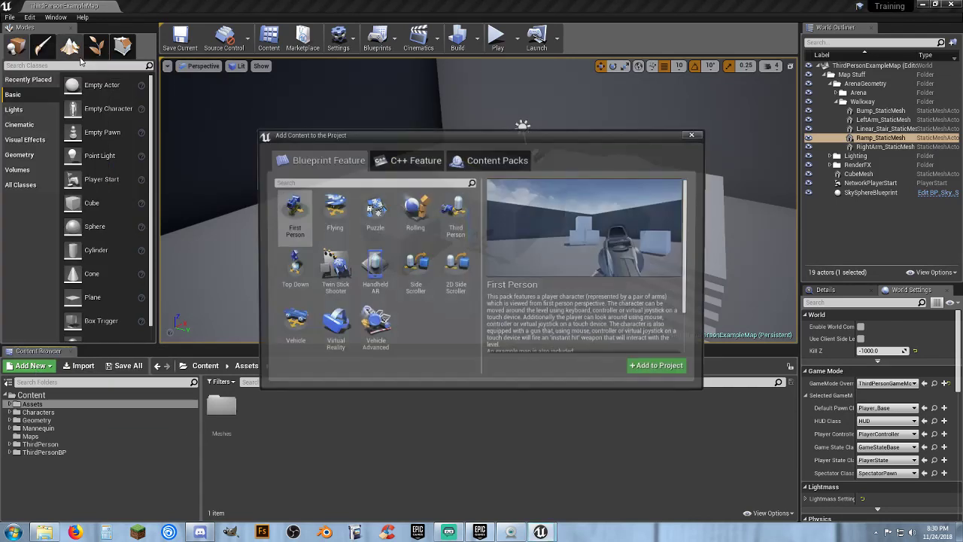
{"action": "left_click", "coordinate": [473, 162]}
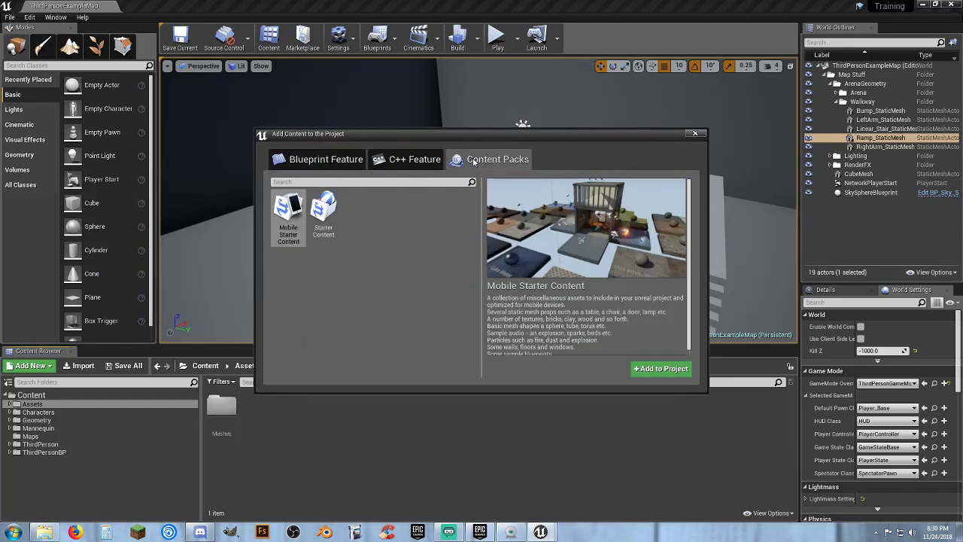
{"action": "left_click", "coordinate": [325, 204]}
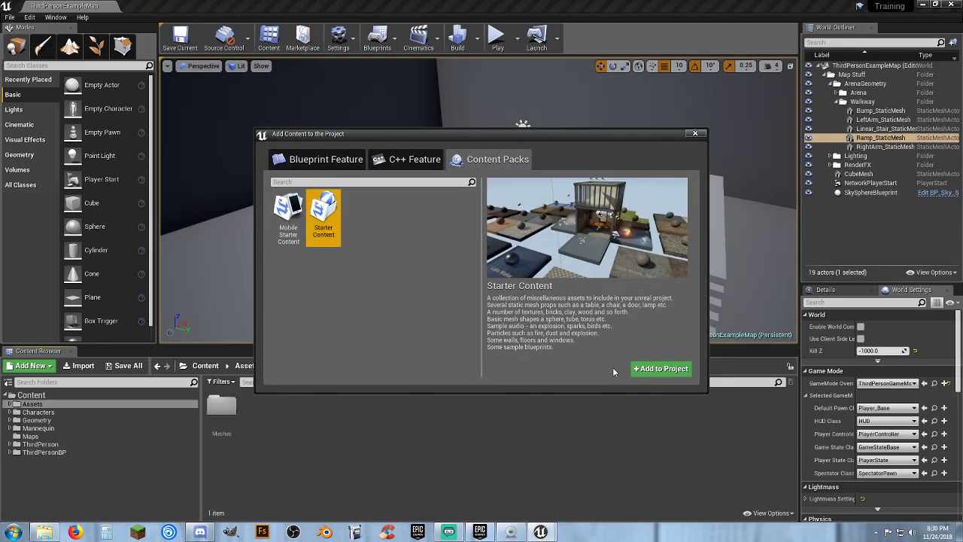
{"action": "left_click", "coordinate": [665, 370]}
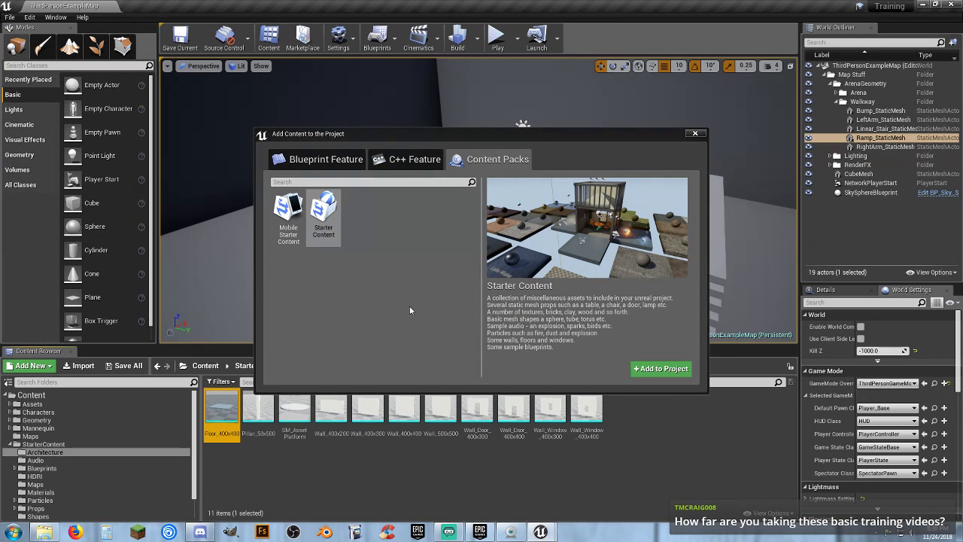
Close the Add Content window and view the Marketplace in the Epic Games Launcher, then return to the editor.
{"action": "left_click", "coordinate": [694, 134]}
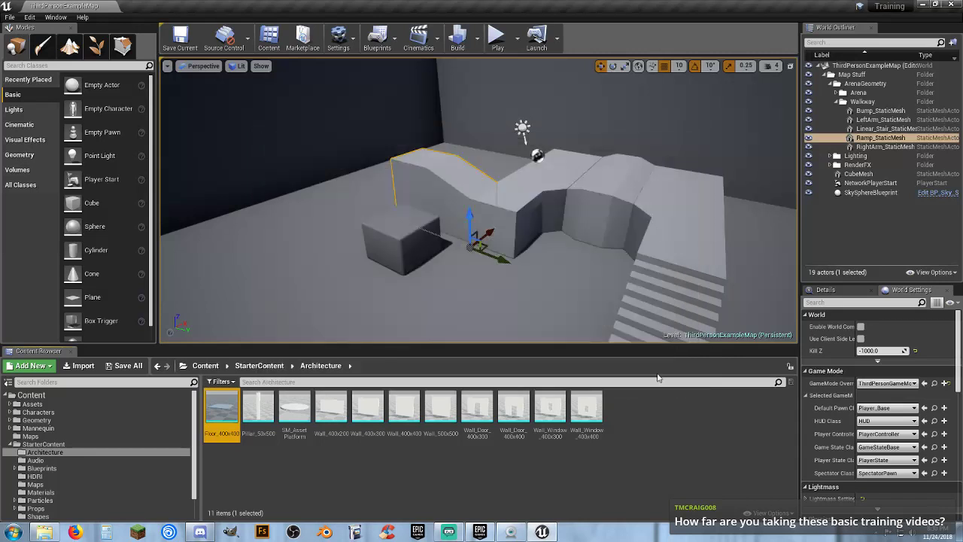
{"action": "left_click", "coordinate": [634, 460]}
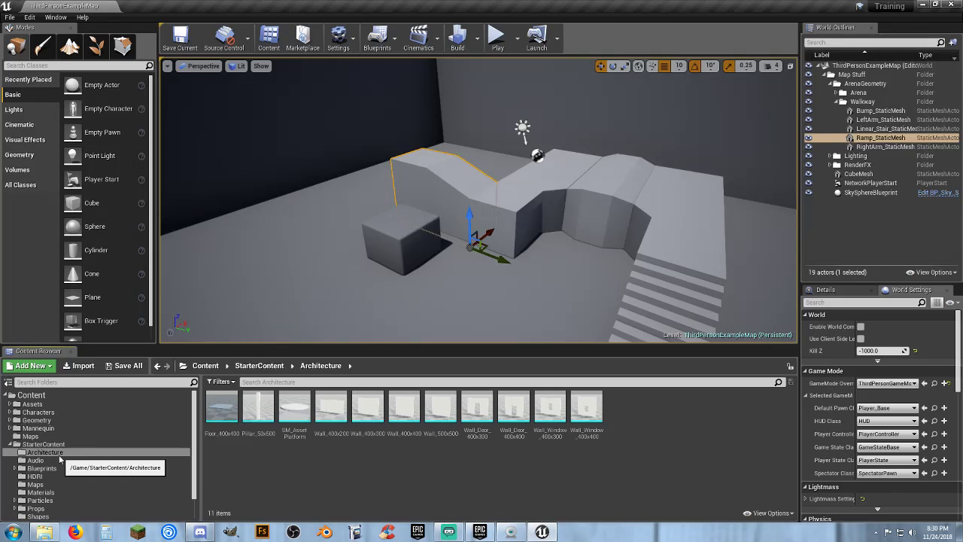
{"action": "left_click", "coordinate": [480, 531]}
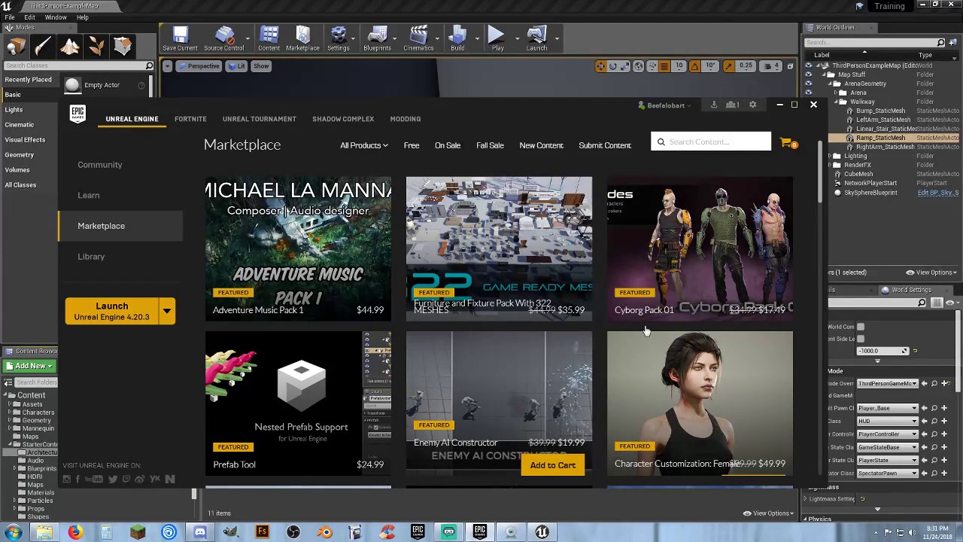
{"action": "left_click", "coordinate": [780, 106]}
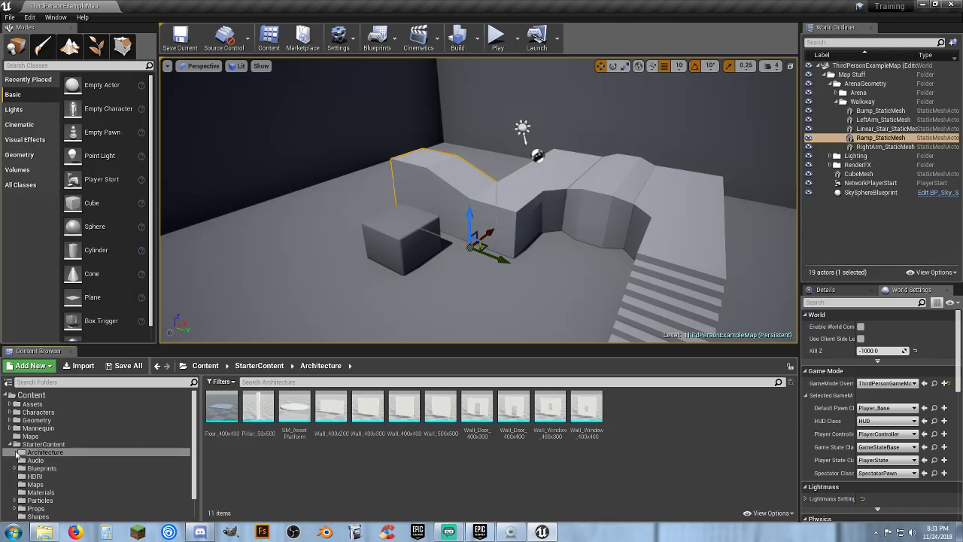
Review the StarterContent folder and its Architecture meshes.
{"action": "left_click", "coordinate": [44, 445]}
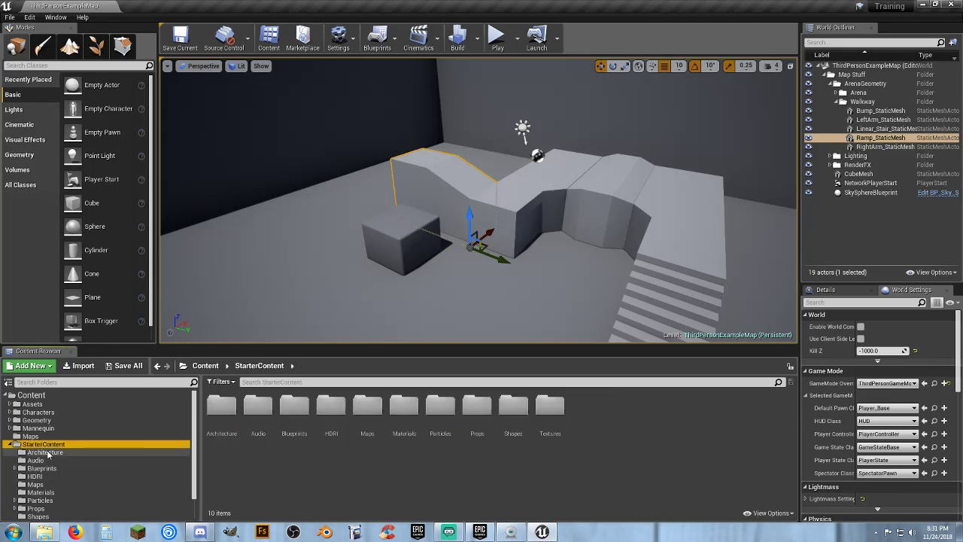
{"action": "left_click", "coordinate": [45, 453]}
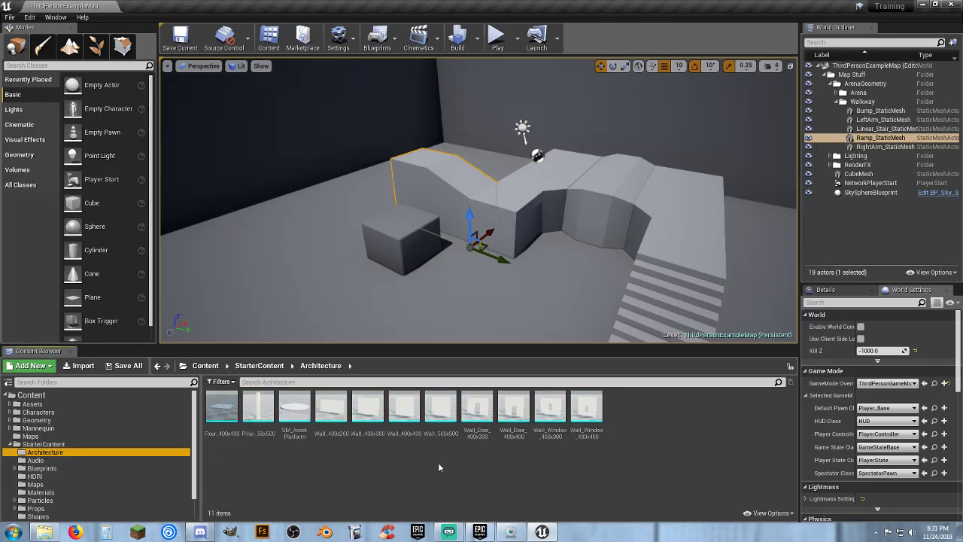
{"action": "right_click_drag", "start_coordinate": [524, 301], "coordinate": [602, 310]}
{"action": "key", "text": "s"}
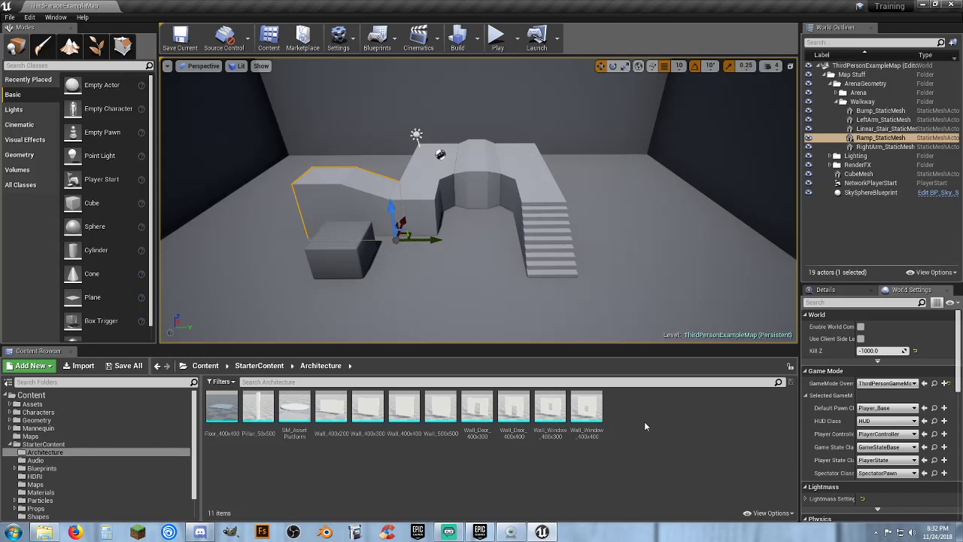
Open the TestMap level from the Maps folder and view its whole floor.
{"action": "left_click", "coordinate": [9, 444]}
{"action": "left_click", "coordinate": [31, 437]}
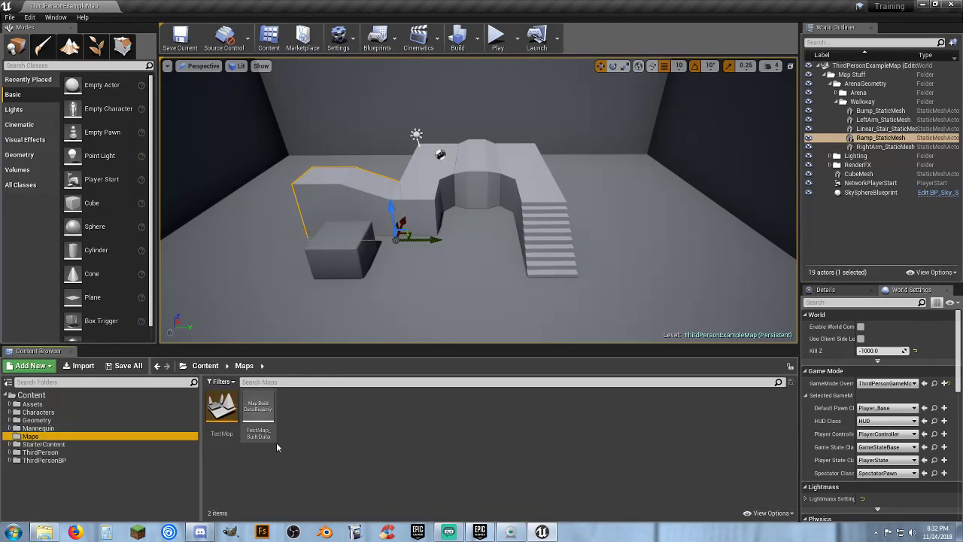
{"action": "double_click", "coordinate": [222, 422]}
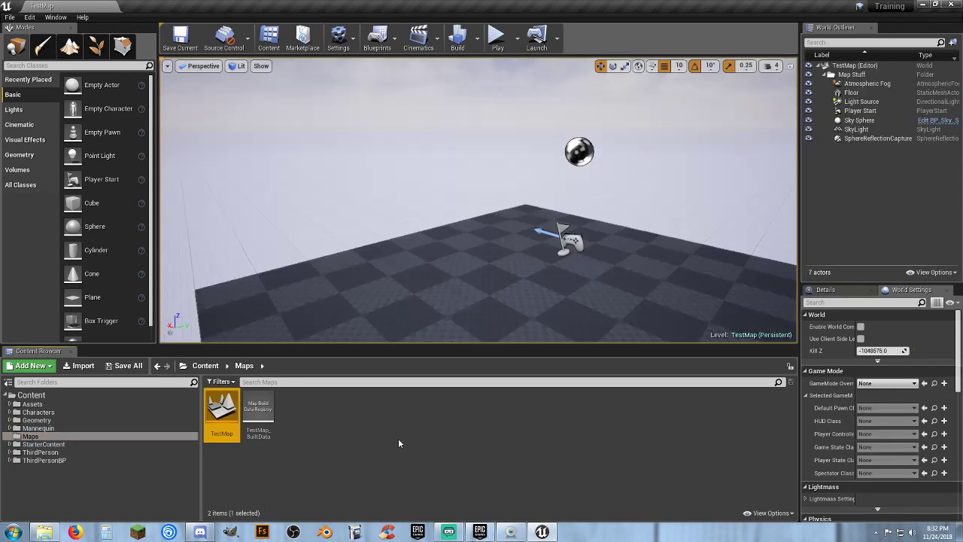
{"action": "right_click_drag", "start_coordinate": [386, 255], "coordinate": [341, 240]}
{"action": "key", "text": "s"}
{"action": "key", "text": "w"}
{"action": "key", "text": "d"}
{"action": "right_click_drag", "start_coordinate": [469, 264], "coordinate": [283, 316]}
{"action": "key", "text": "s"}
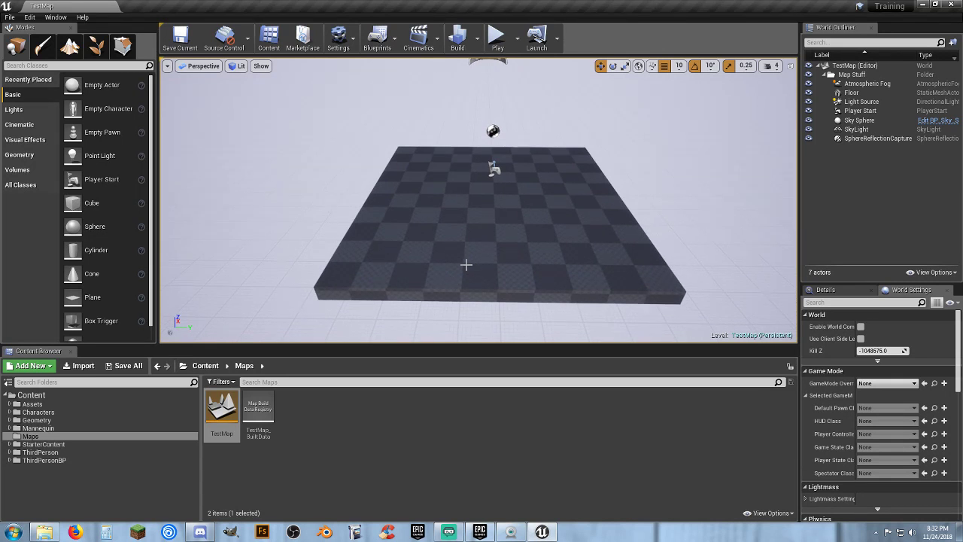
Create a new level from the Default template.
{"action": "left_click", "coordinate": [10, 17]}
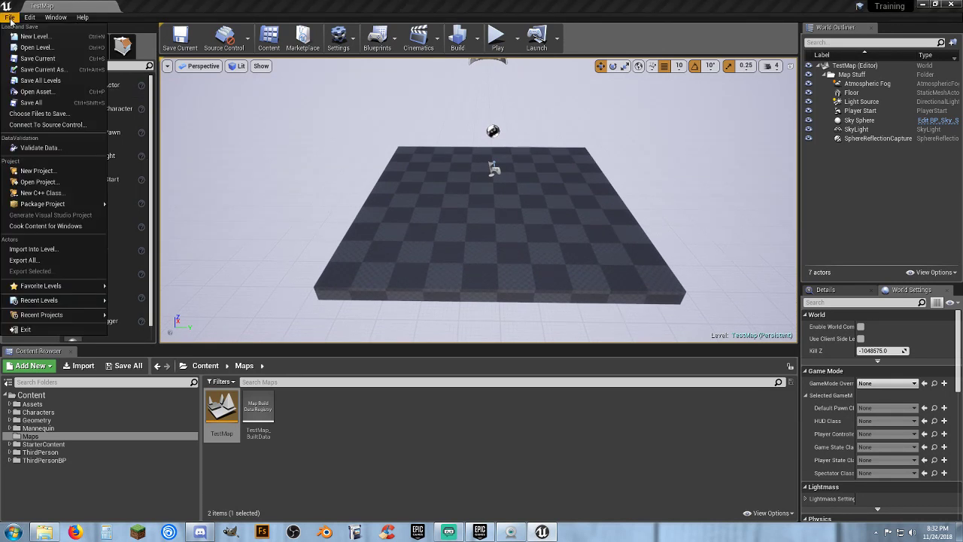
{"action": "left_click", "coordinate": [45, 38]}
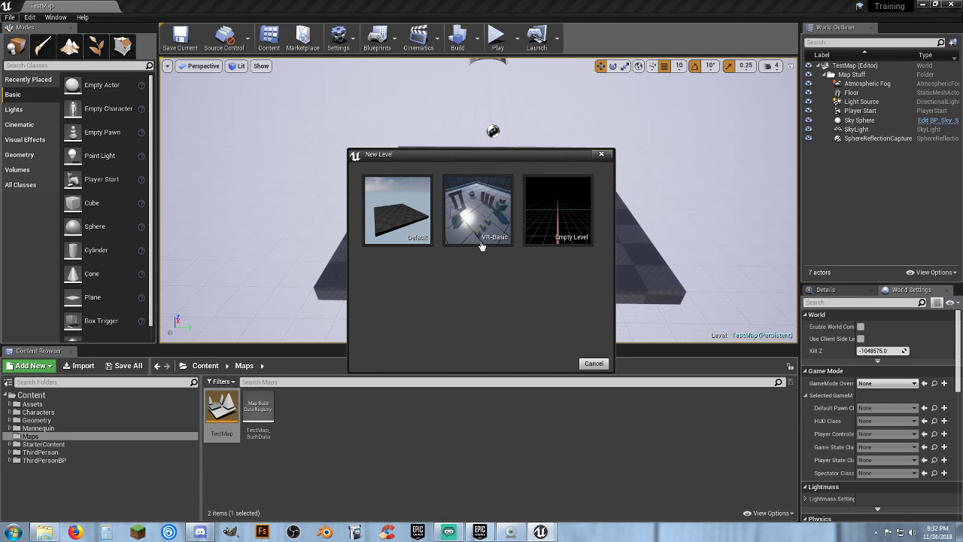
{"action": "left_click", "coordinate": [408, 230]}
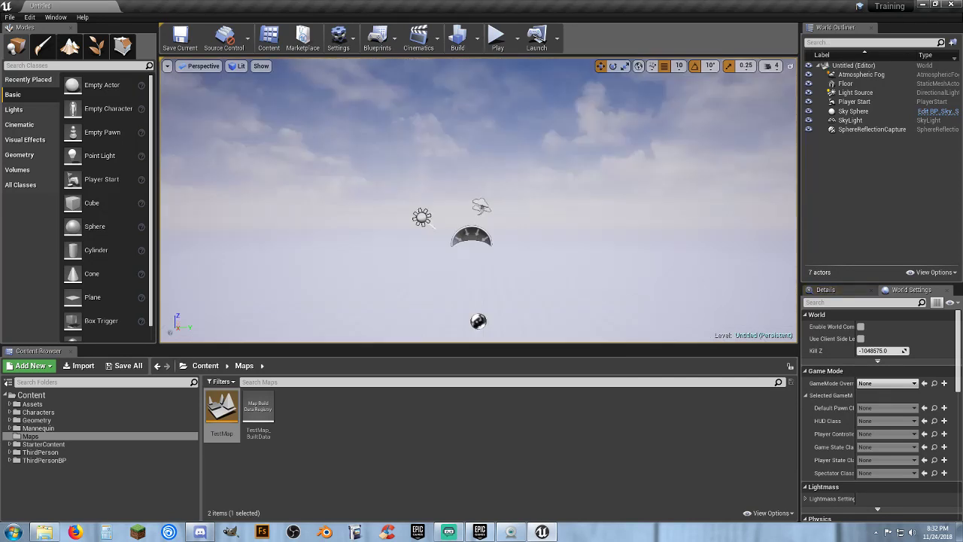
{"action": "right_click_drag", "start_coordinate": [479, 200], "coordinate": [671, 247]}
{"action": "key", "text": "s"}
{"action": "key", "text": "s"}
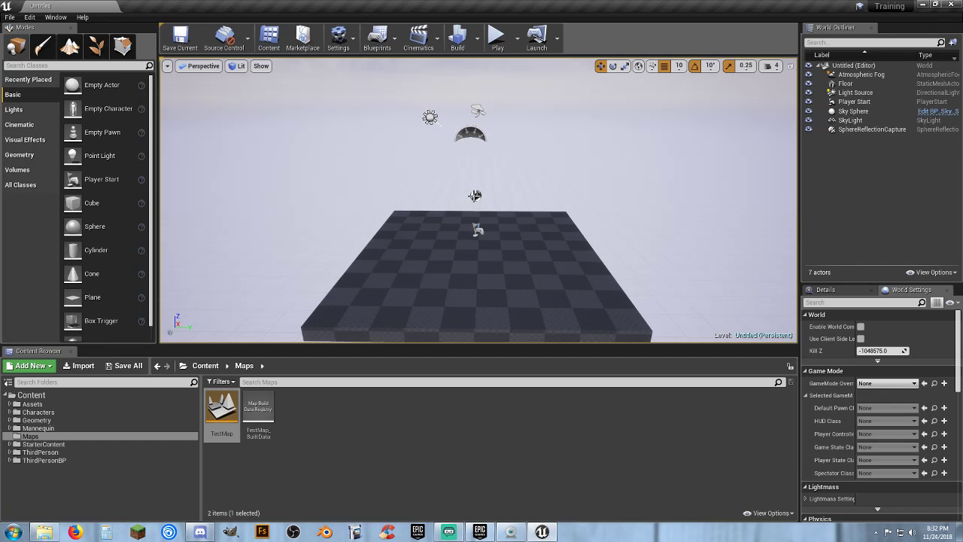
Delete the sphere reflection capture and move the SkyLight, Atmospheric Fog and Light Source together down below the floor.
{"action": "left_click", "coordinate": [475, 196]}
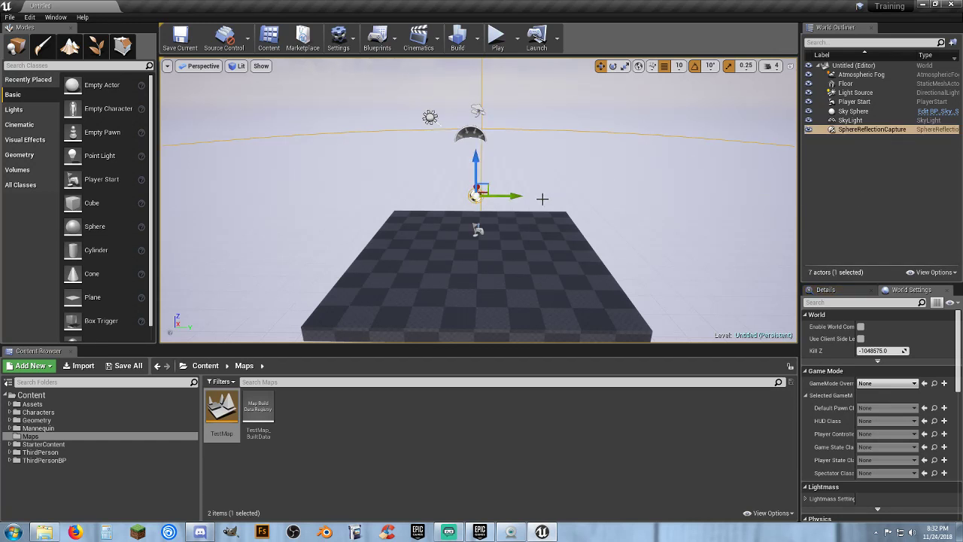
{"action": "key", "text": "Delete"}
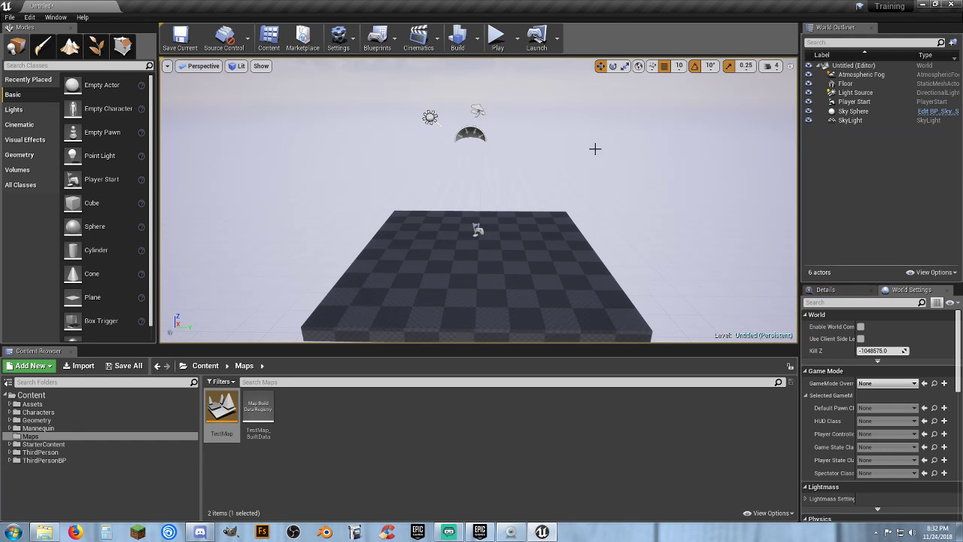
{"action": "left_click", "coordinate": [477, 113]}
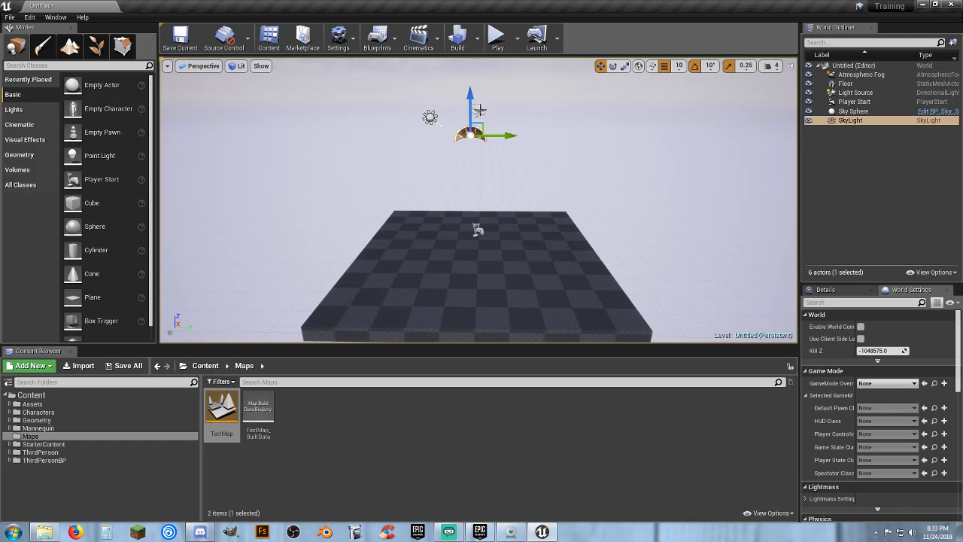
{"action": "left_click", "coordinate": [479, 111], "text": "ctrl"}
{"action": "left_click", "coordinate": [430, 117], "text": "ctrl"}
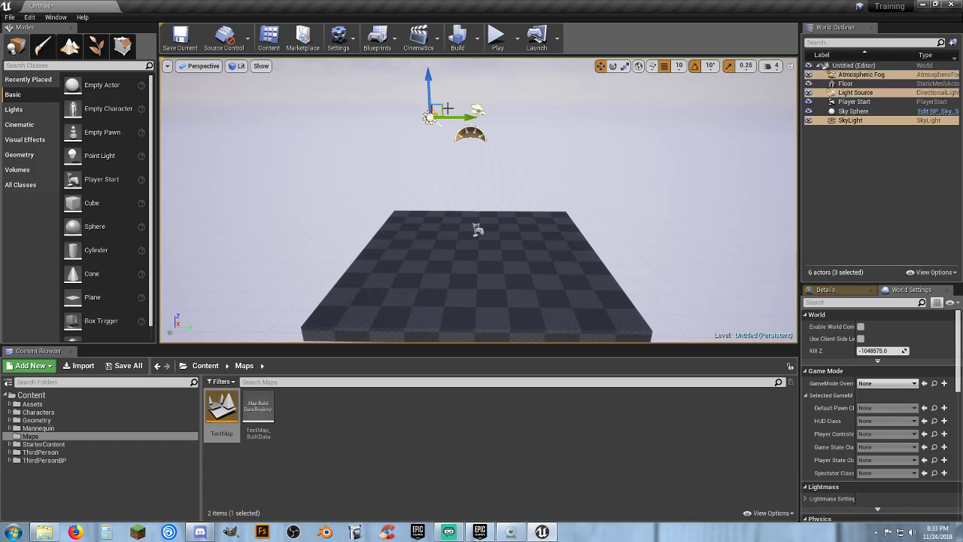
{"action": "left_click_drag", "start_coordinate": [430, 90], "coordinate": [452, 294]}
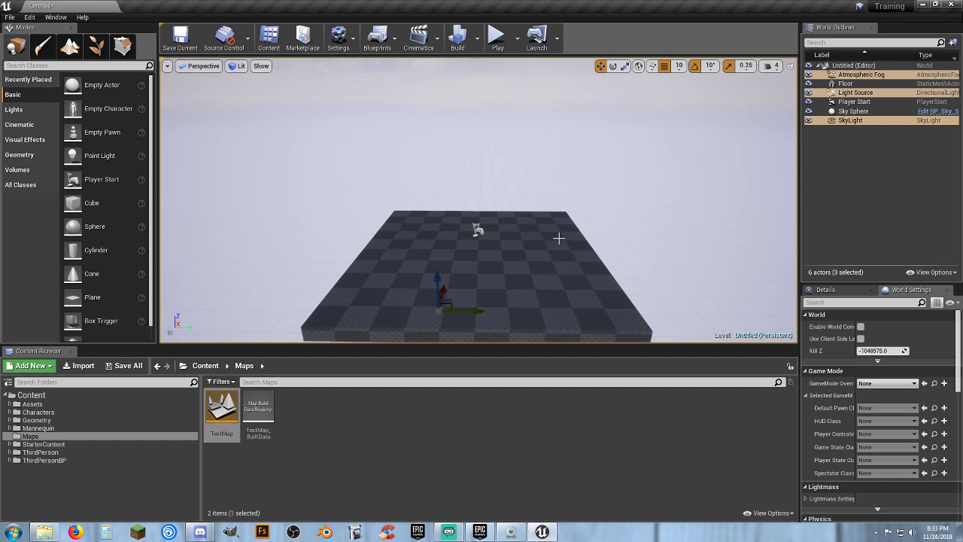
Create a folder named Map Stuff at the root of the new level's World Outliner.
{"action": "left_click", "coordinate": [817, 182]}
{"action": "left_click", "coordinate": [851, 67]}
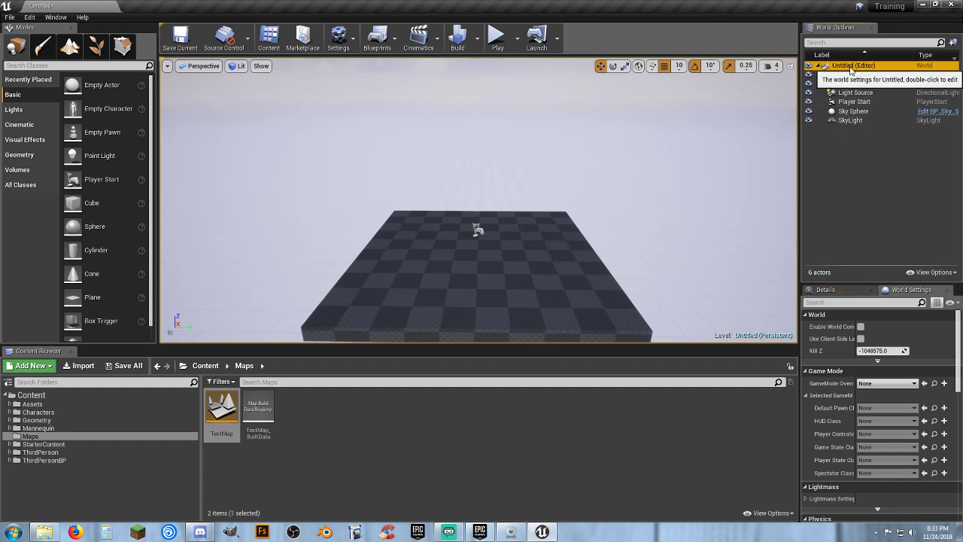
{"action": "right_click", "coordinate": [850, 68]}
{"action": "left_click", "coordinate": [851, 67]}
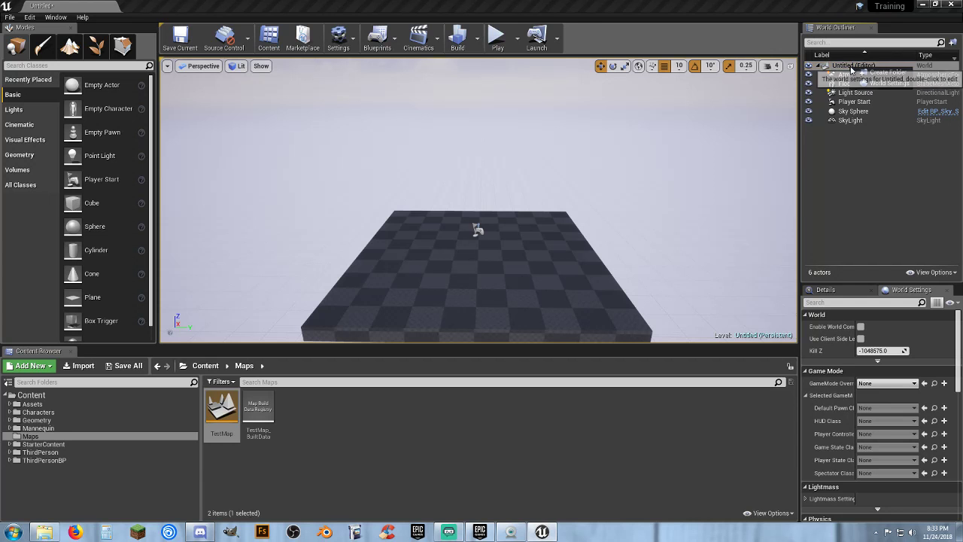
{"action": "right_click", "coordinate": [850, 67]}
{"action": "left_click", "coordinate": [886, 73]}
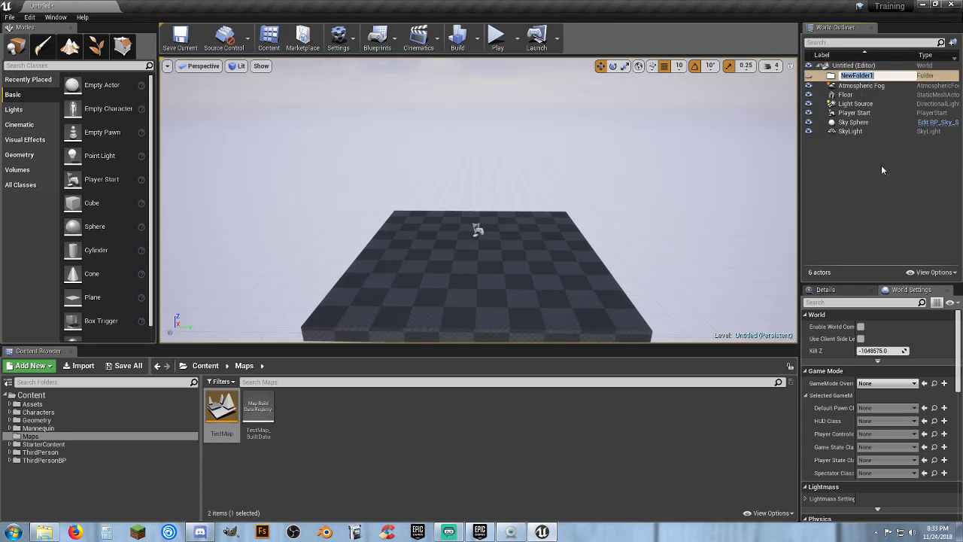
{"action": "type", "text": "Map Stuff"}
{"action": "key", "text": "Return"}
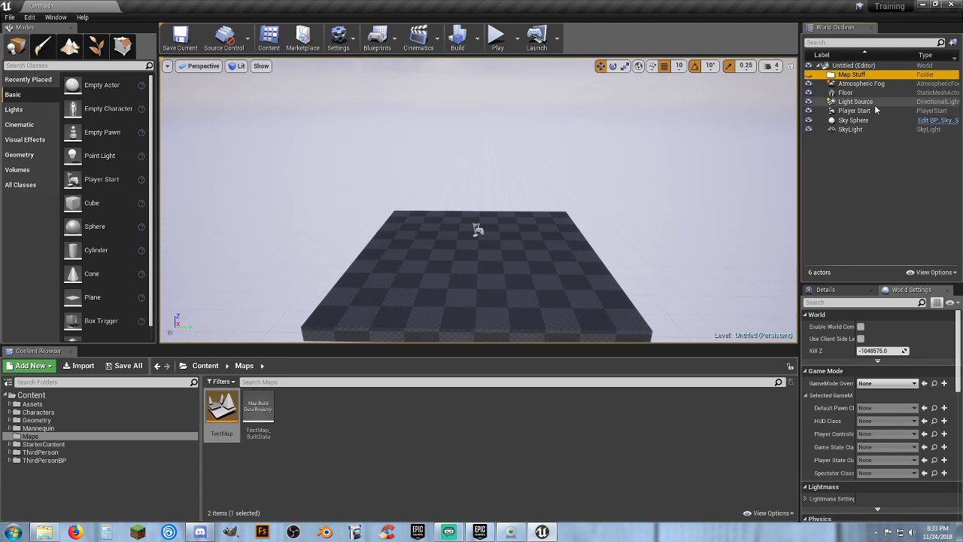
Move all the level's actors, from Atmospheric Fog to SkyLight, into the Map Stuff folder and collapse it.
{"action": "left_click", "coordinate": [865, 85]}
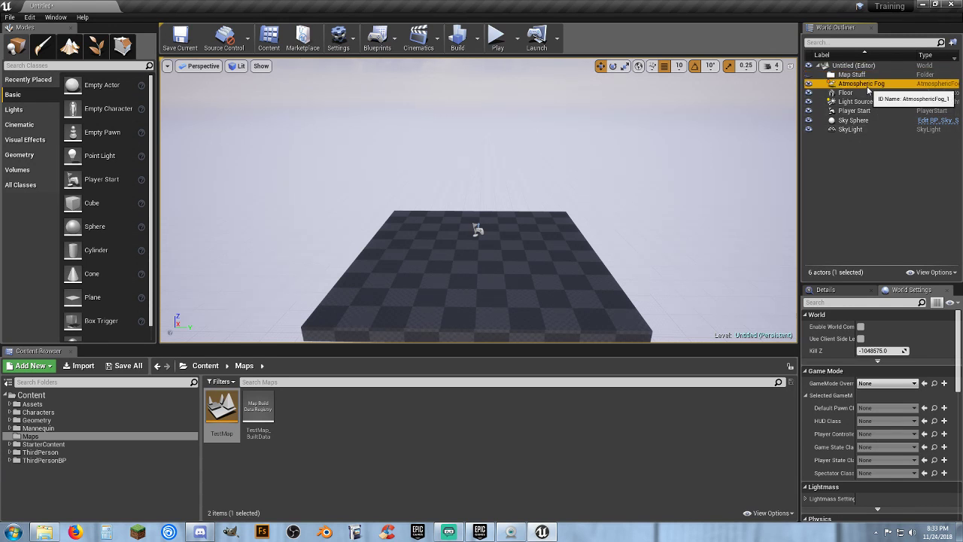
{"action": "left_click", "coordinate": [862, 129], "text": "shift"}
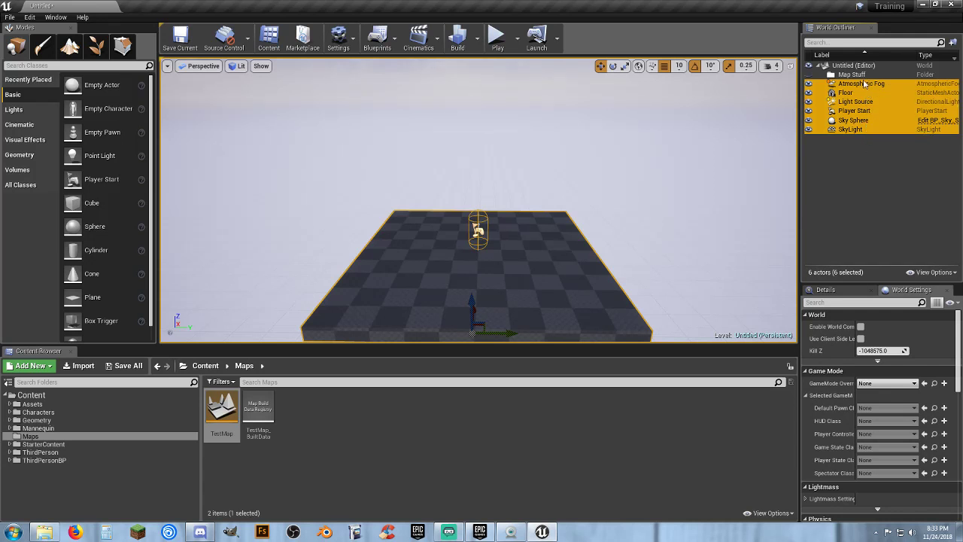
{"action": "left_click_drag", "start_coordinate": [864, 84], "coordinate": [862, 76]}
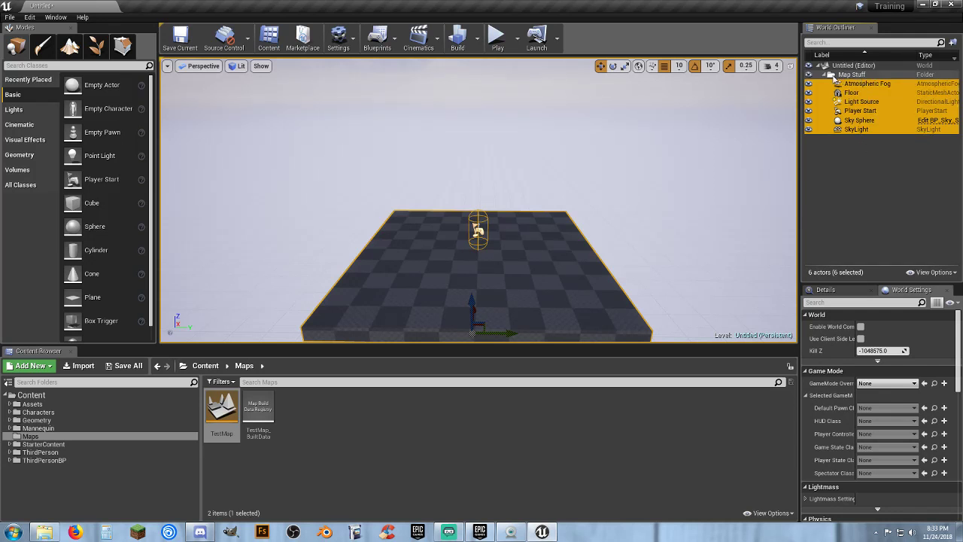
{"action": "left_click", "coordinate": [825, 74]}
{"action": "left_click", "coordinate": [843, 65]}
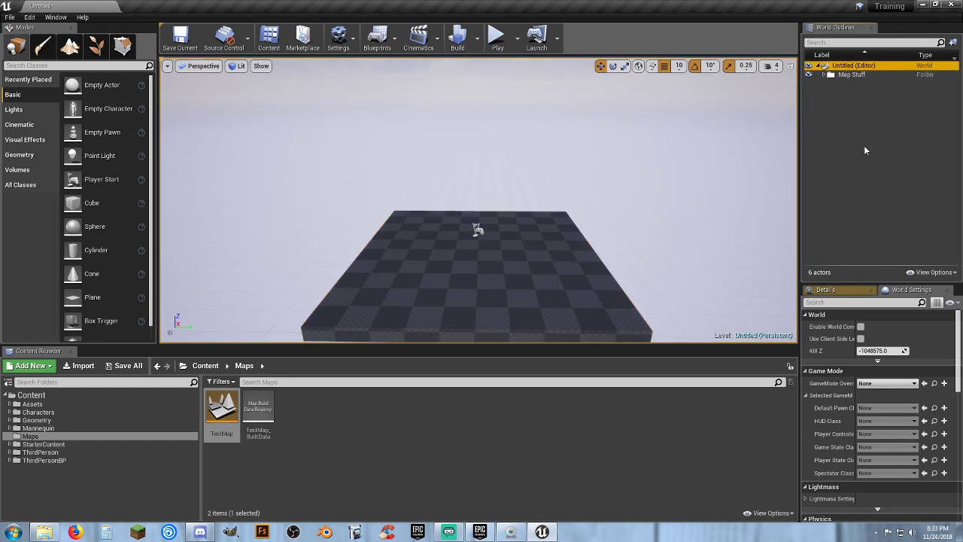
Delete the default Floor mesh from the level.
{"action": "mouse_move", "coordinate": [497, 271]}
{"action": "right_mouse_down"}
{"action": "mouse_move", "coordinate": [421, 271]}
{"action": "mouse_move", "coordinate": [497, 271]}
{"action": "right_mouse_up"}
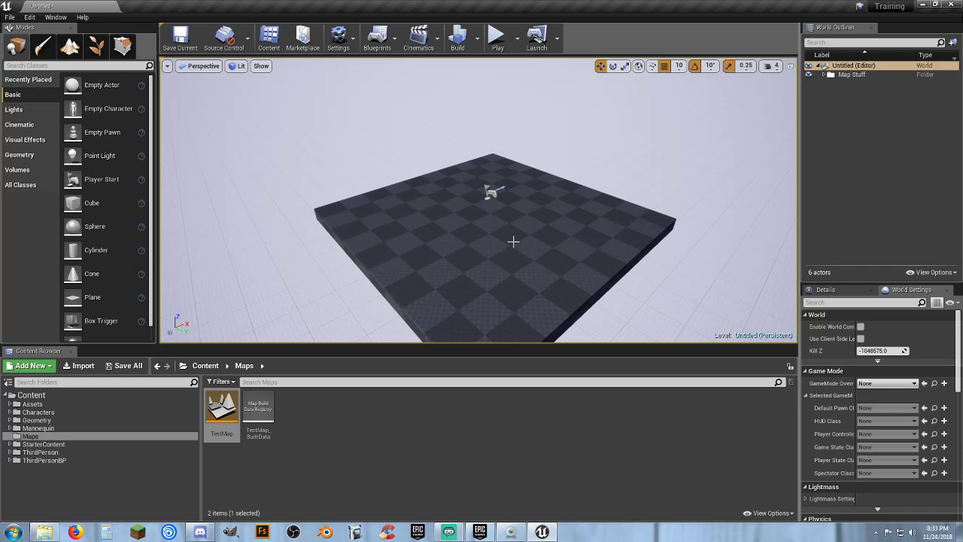
{"action": "key", "text": "w"}
{"action": "right_click_drag", "start_coordinate": [513, 242], "coordinate": [554, 241]}
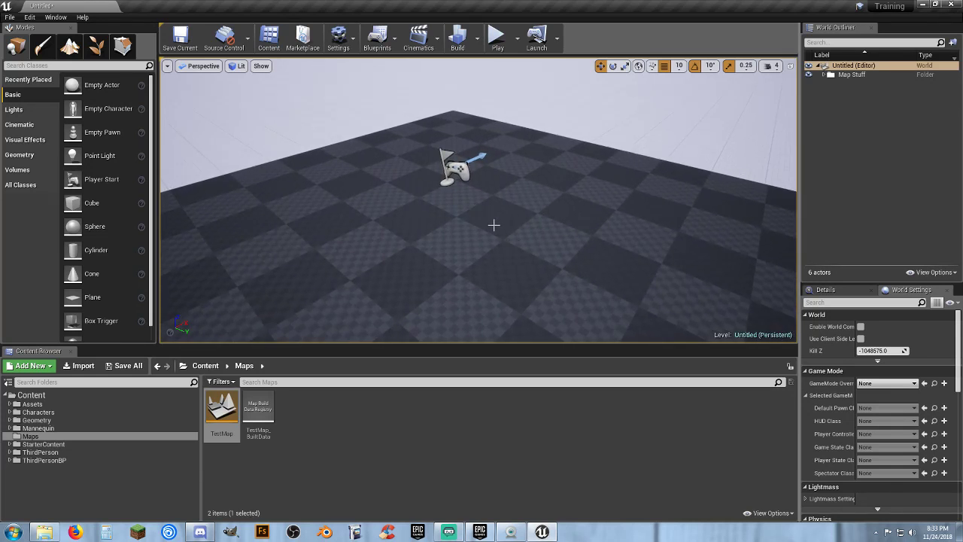
{"action": "key", "text": "a"}
{"action": "right_click_drag", "start_coordinate": [493, 225], "coordinate": [599, 252]}
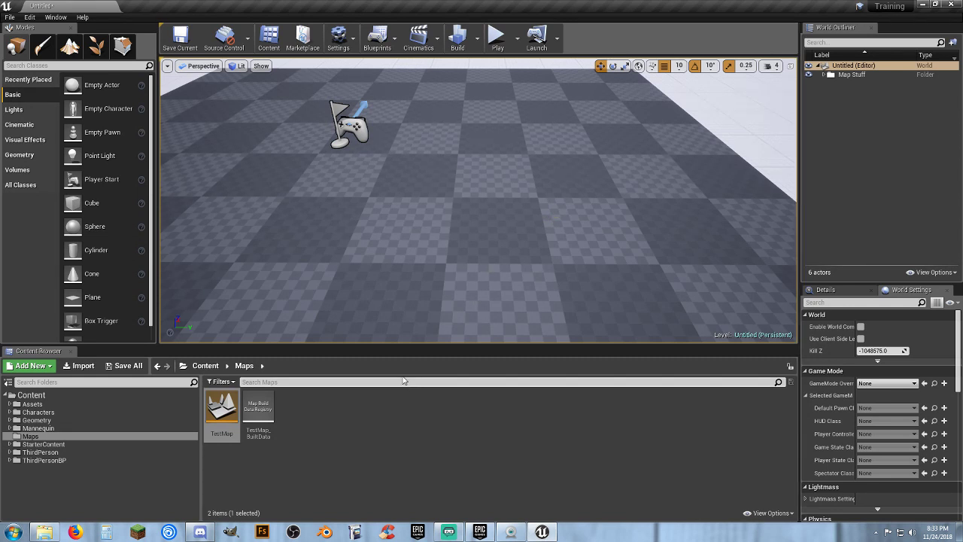
{"action": "scroll", "coordinate": [438, 231], "scroll_direction": "down", "scroll_amount": 5}
{"action": "right_click_drag", "start_coordinate": [438, 231], "coordinate": [442, 204]}
{"action": "left_click", "coordinate": [442, 203]}
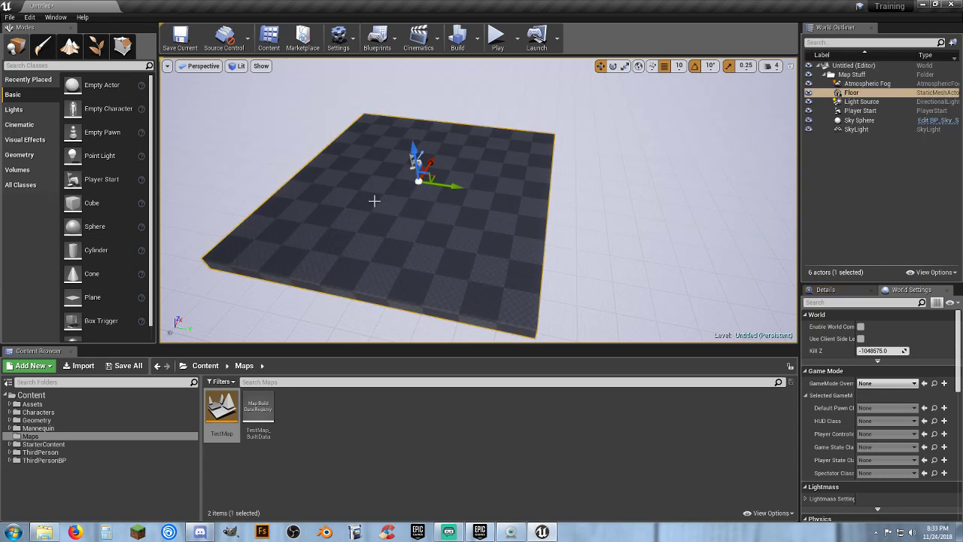
{"action": "key", "text": "Delete"}
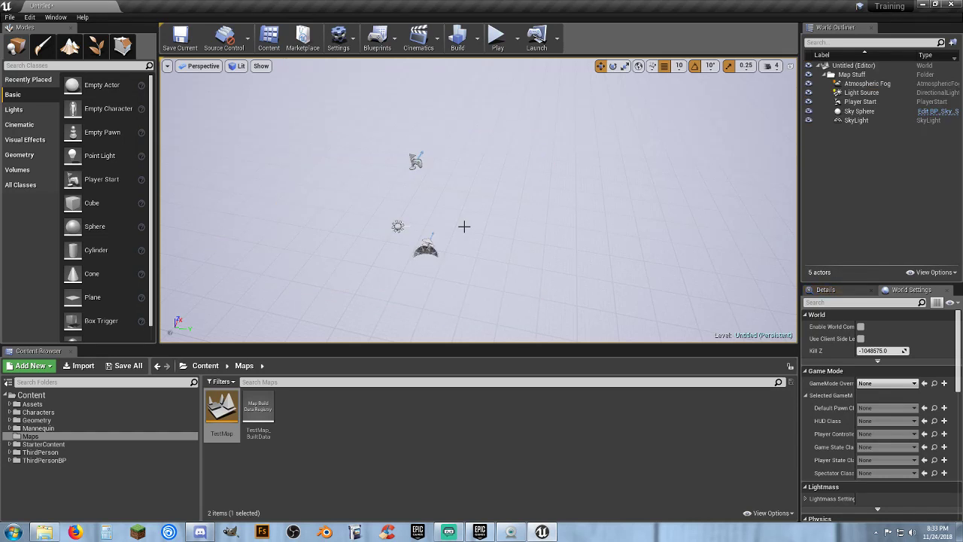
Set the level's GameMode Override to ThirdPersonGameMode in the world settings.
{"action": "left_click", "coordinate": [423, 445]}
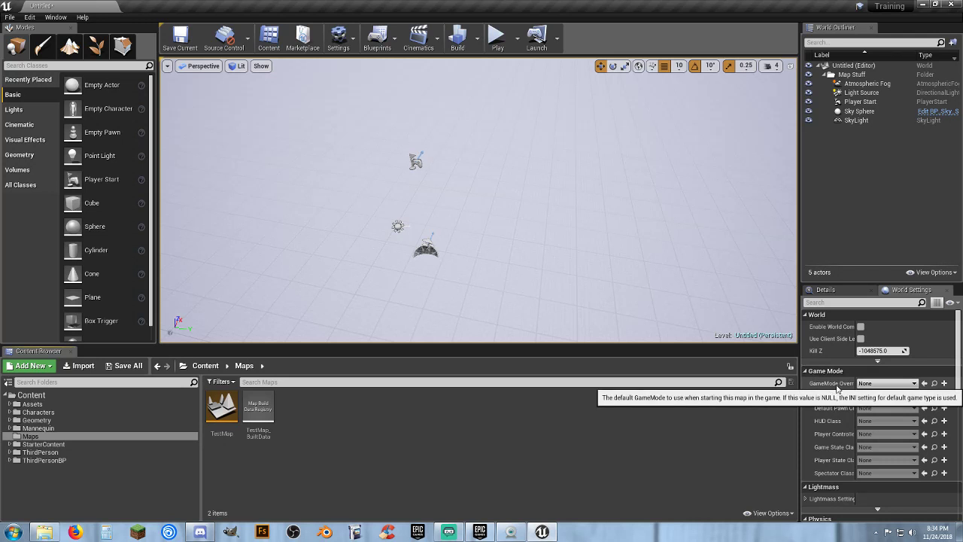
{"action": "left_click", "coordinate": [872, 385]}
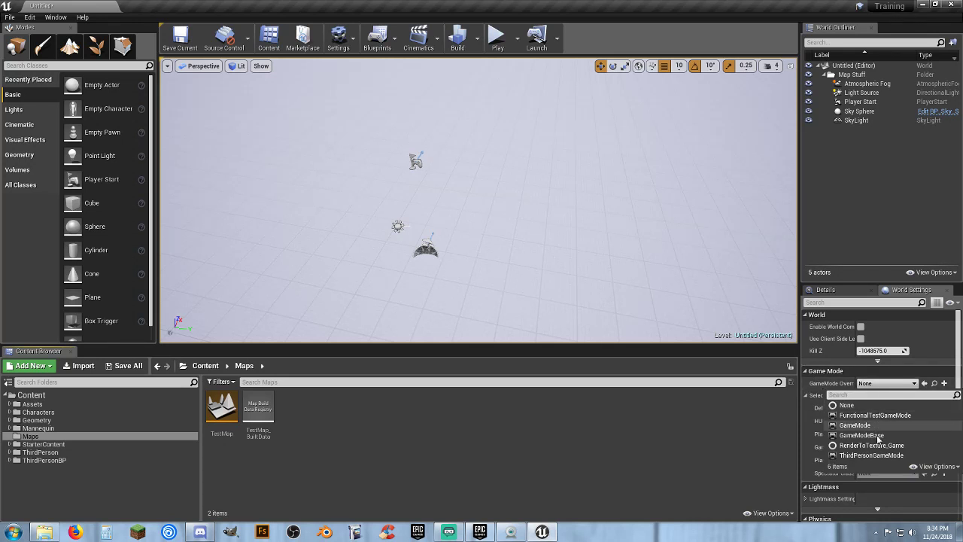
{"action": "left_click", "coordinate": [873, 456]}
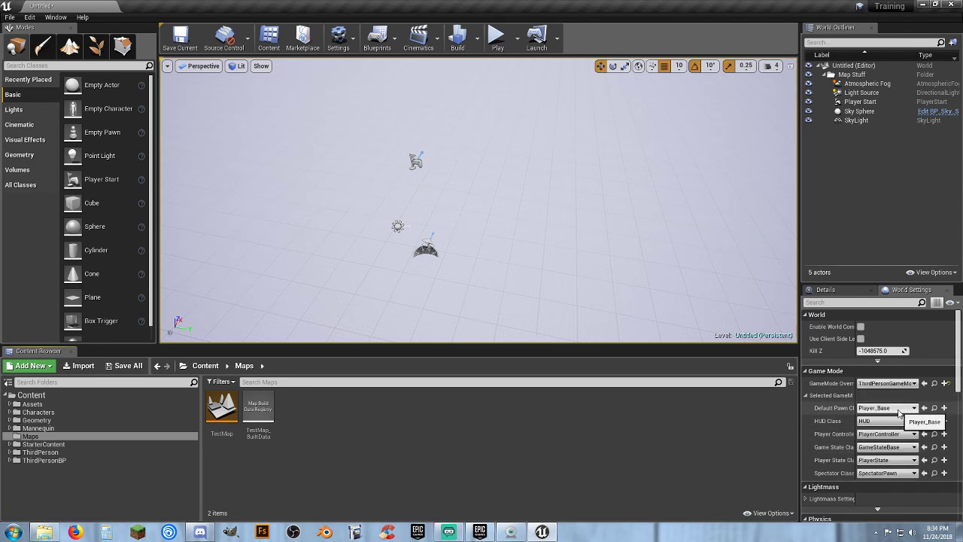
Save the new untitled level as Constuction in the Maps folder.
{"action": "left_click", "coordinate": [121, 368]}
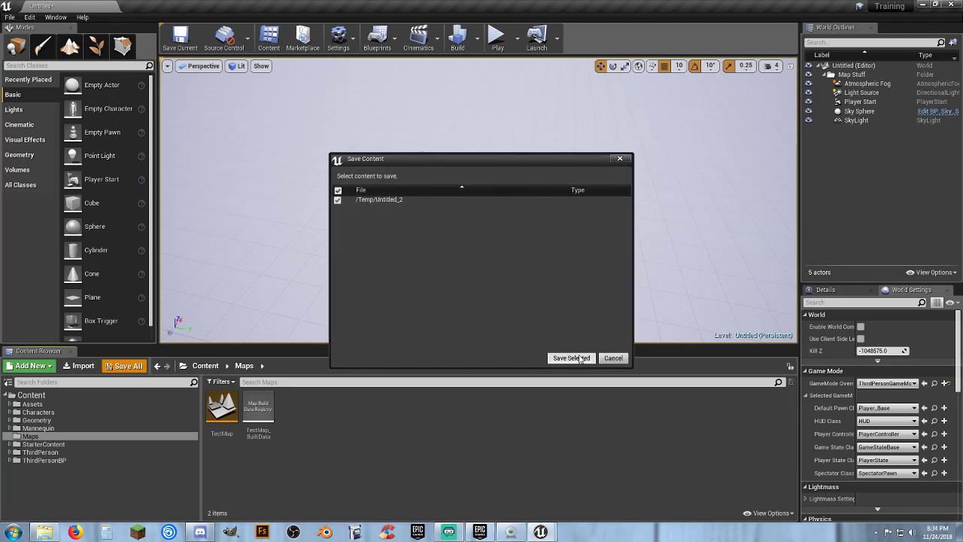
{"action": "left_click", "coordinate": [571, 359]}
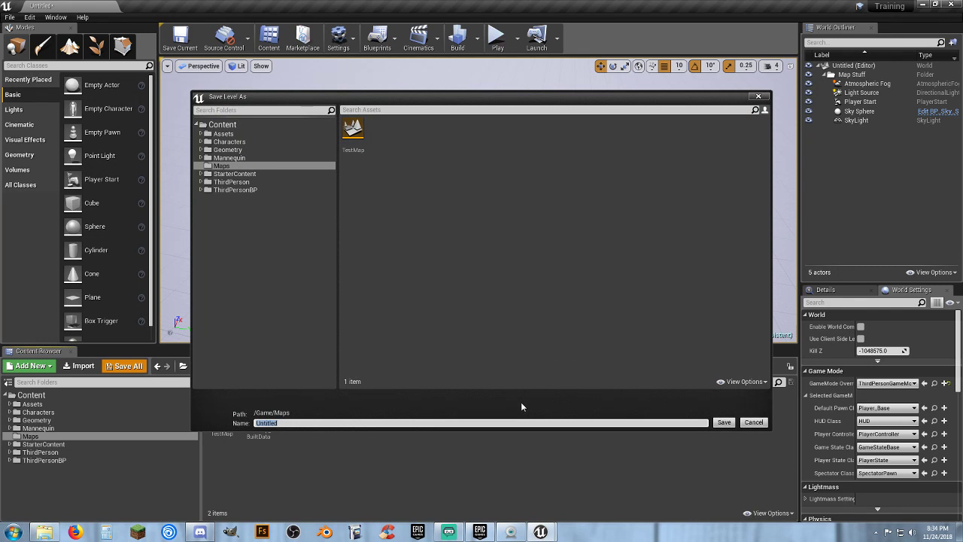
{"action": "type", "text": "Constuction"}
{"action": "key", "text": "Return"}
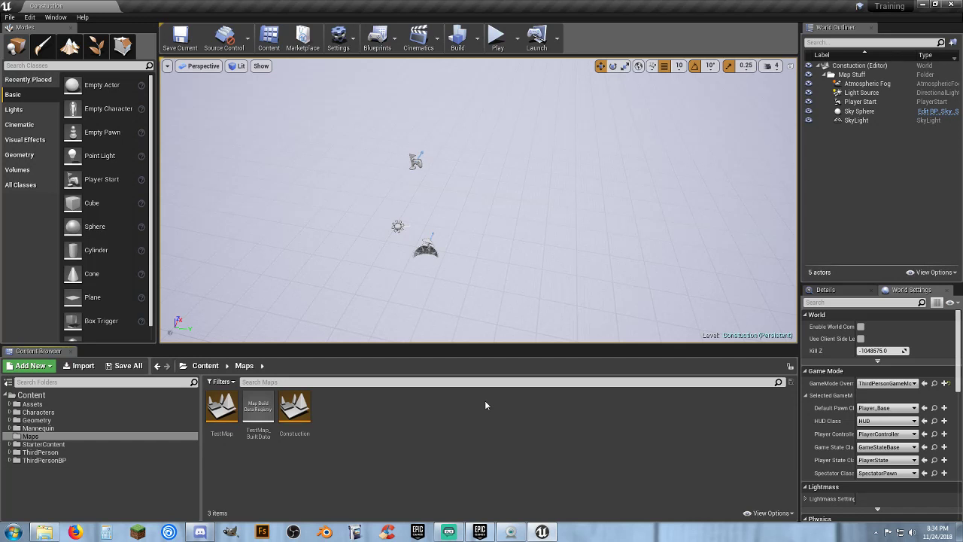
Add an additive Box geometry brush to the level and set its location to X 0, Y 0, Z -10.
{"action": "left_click", "coordinate": [20, 155]}
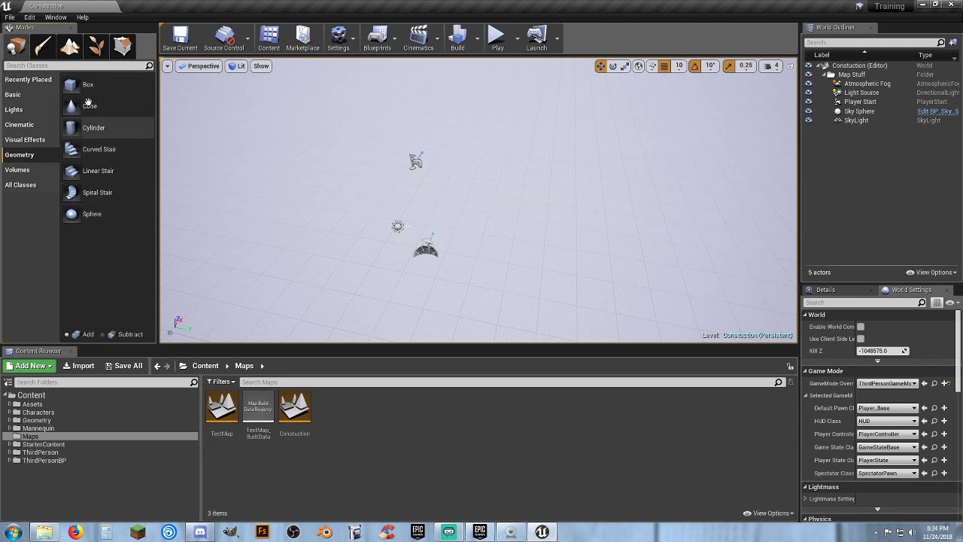
{"action": "mouse_move", "coordinate": [79, 84]}
{"action": "left_mouse_down"}
{"action": "mouse_move", "coordinate": [290, 184]}
{"action": "mouse_move", "coordinate": [444, 222]}
{"action": "left_mouse_up"}
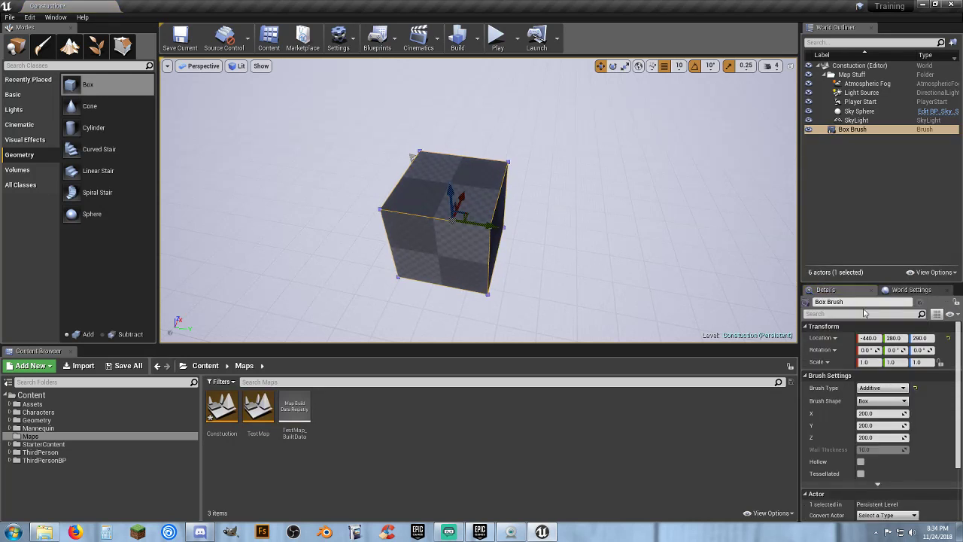
{"action": "left_click", "coordinate": [873, 338]}
{"action": "type", "text": "0"}
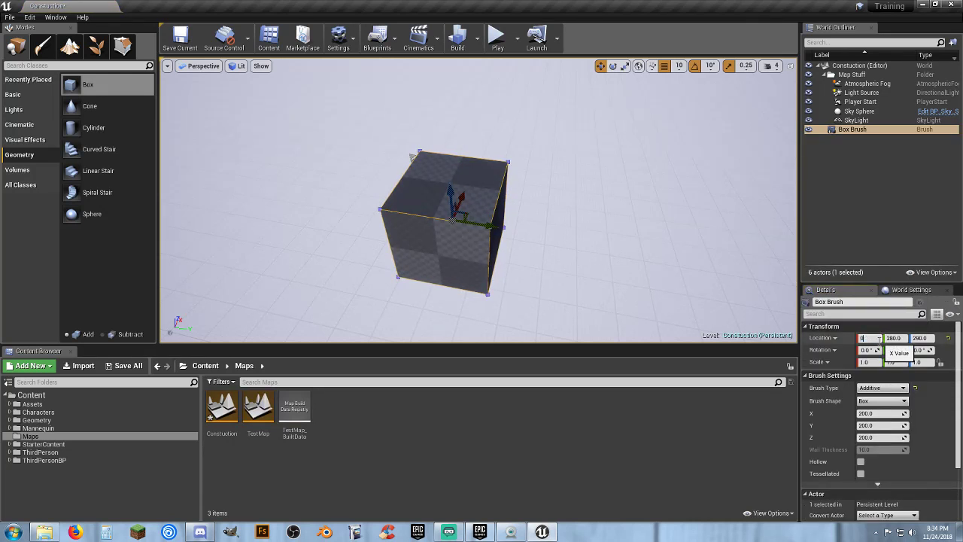
{"action": "key", "text": "Tab"}
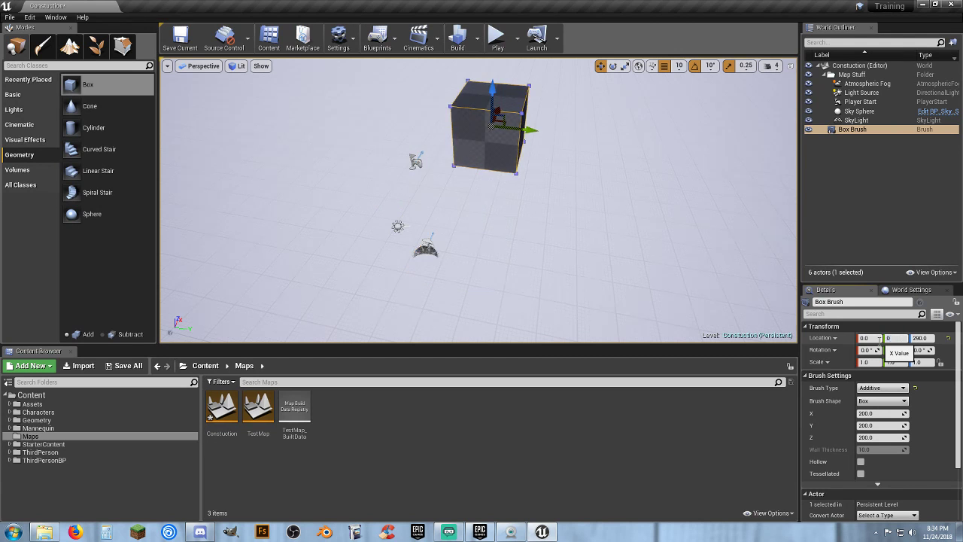
{"action": "key", "text": "Tab"}
{"action": "type", "text": "-"}
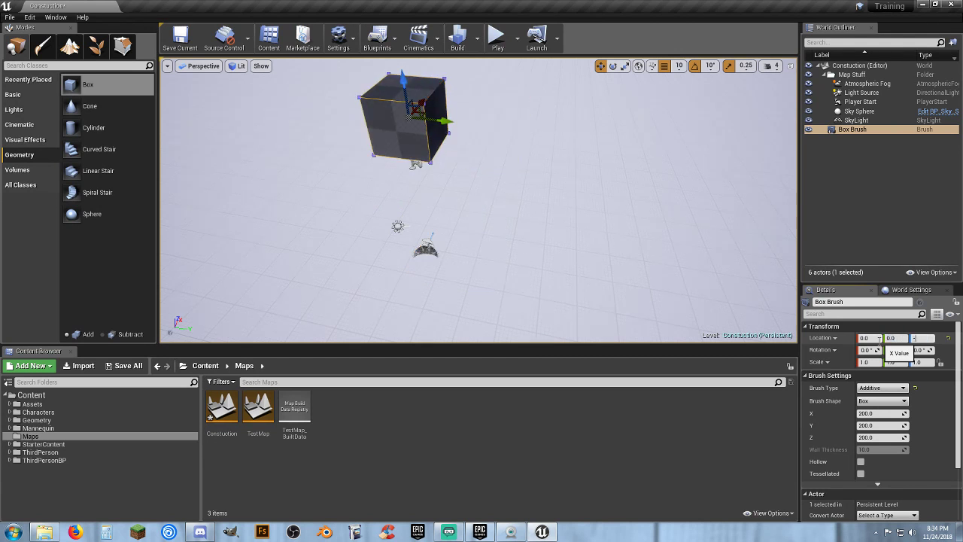
{"action": "key", "text": "Return"}
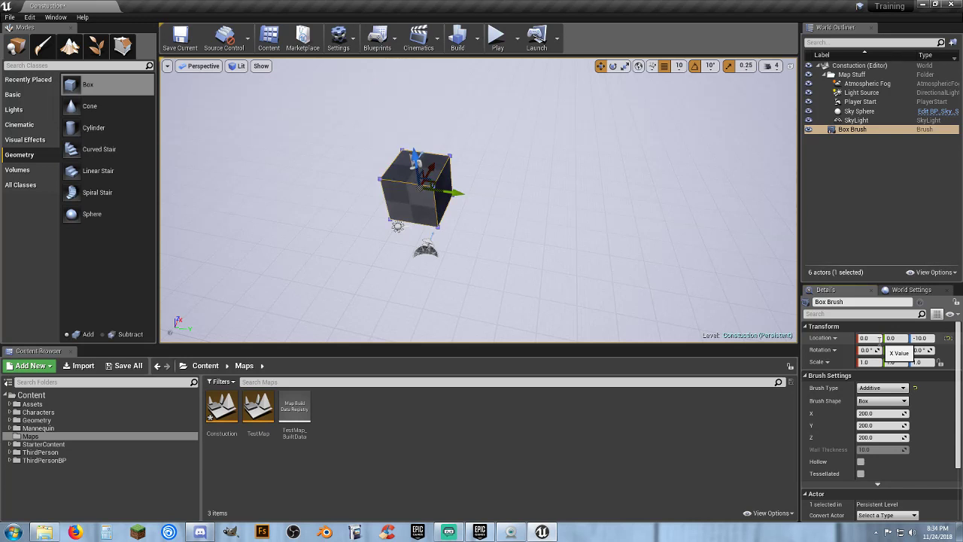
Set the box brush's dimensions to X 10000, Y 10000 and Z 10 to form a flat floor.
{"action": "mouse_move", "coordinate": [501, 225]}
{"action": "right_mouse_down"}
{"action": "mouse_move", "coordinate": [456, 263]}
{"action": "mouse_move", "coordinate": [491, 242]}
{"action": "right_mouse_up"}
{"action": "key", "text": "w"}
{"action": "key", "text": "a"}
{"action": "key", "text": "w"}
{"action": "right_click_drag", "start_coordinate": [550, 234], "coordinate": [550, 197]}
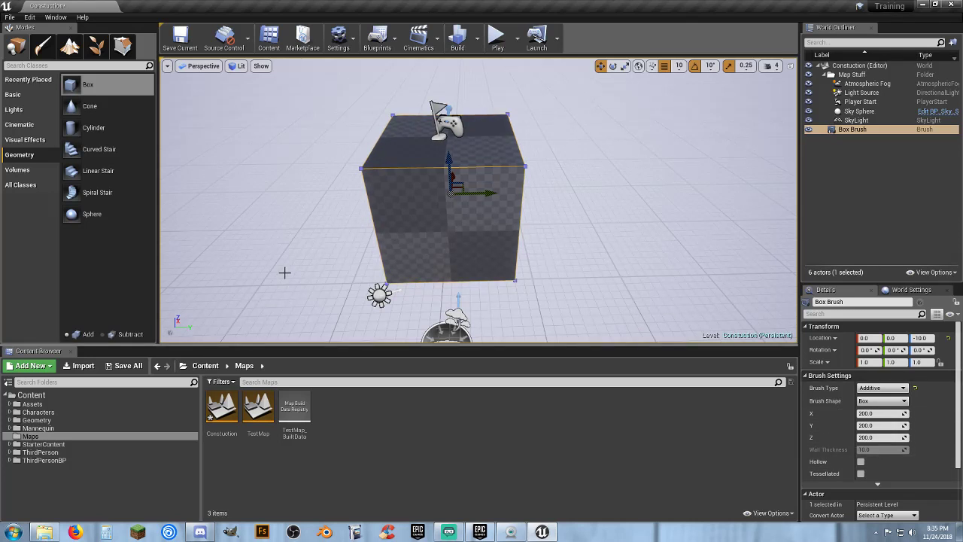
{"action": "right_click_drag", "start_coordinate": [284, 273], "coordinate": [215, 309]}
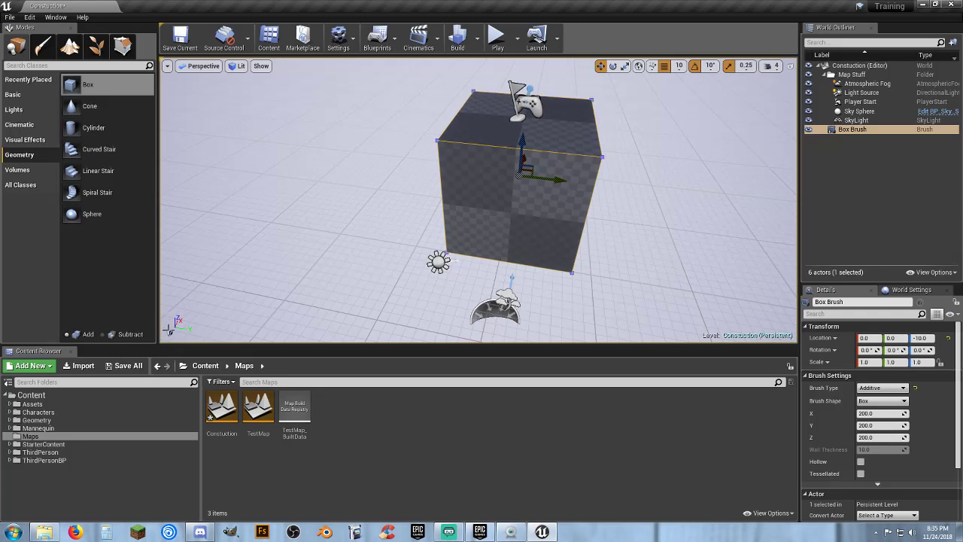
{"action": "right_click_drag", "start_coordinate": [307, 280], "coordinate": [257, 341]}
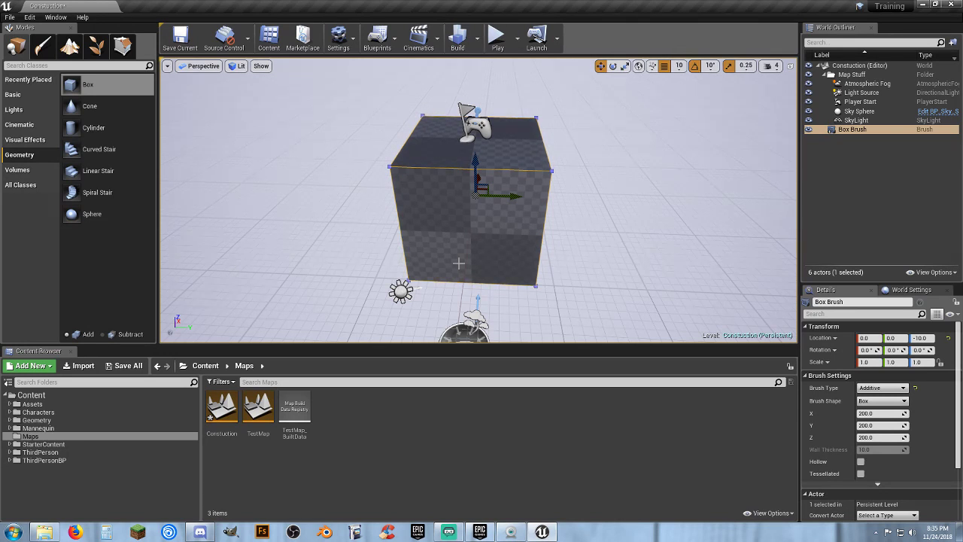
{"action": "mouse_move", "coordinate": [346, 223]}
{"action": "right_mouse_down"}
{"action": "mouse_move", "coordinate": [188, 234]}
{"action": "mouse_move", "coordinate": [197, 248]}
{"action": "mouse_move", "coordinate": [316, 286]}
{"action": "mouse_move", "coordinate": [407, 301]}
{"action": "mouse_move", "coordinate": [549, 297]}
{"action": "mouse_move", "coordinate": [454, 292]}
{"action": "mouse_move", "coordinate": [466, 293]}
{"action": "mouse_move", "coordinate": [345, 225]}
{"action": "right_mouse_up"}
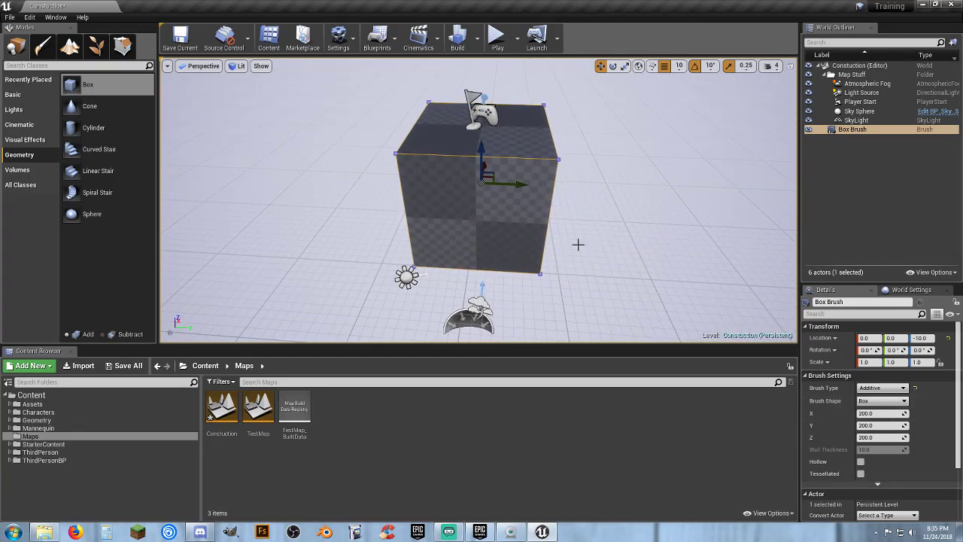
{"action": "left_click", "coordinate": [878, 414]}
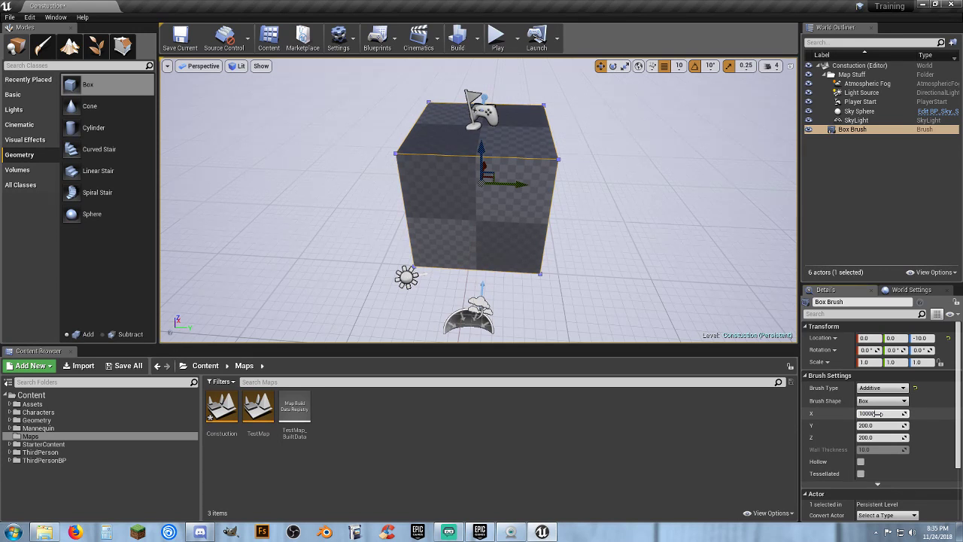
{"action": "key", "text": "Tab"}
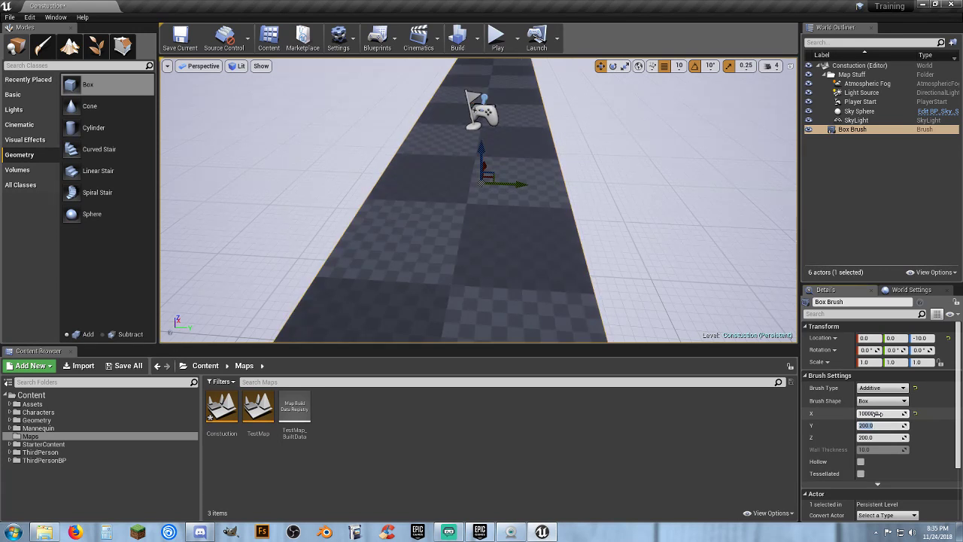
{"action": "type", "text": "10000"}
{"action": "key", "text": "Tab"}
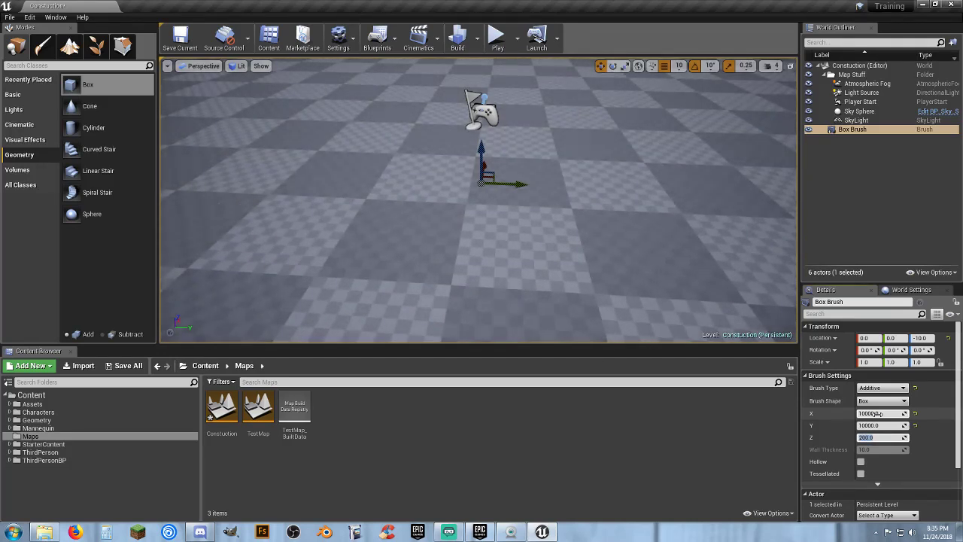
{"action": "type", "text": "10"}
{"action": "key", "text": "Tab"}
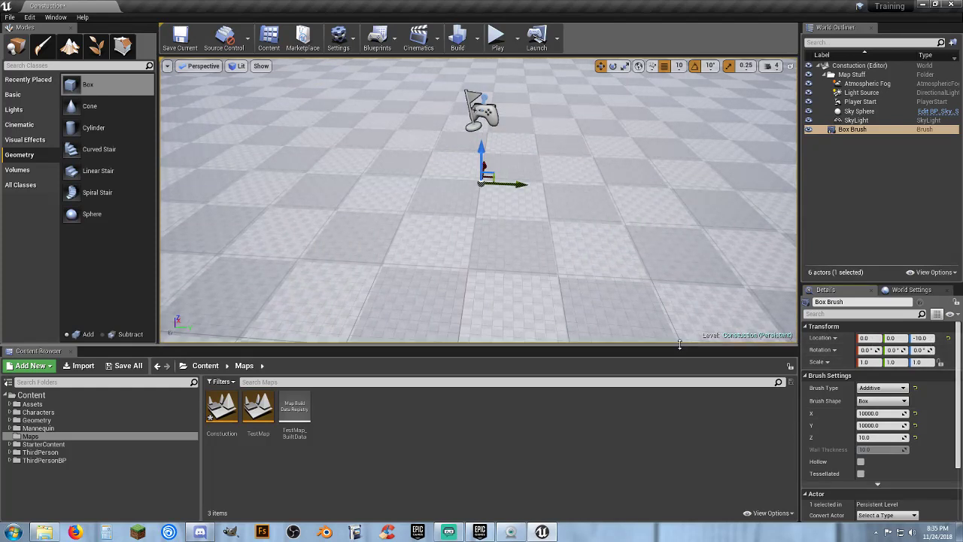
Play-test the level by running the character on the resized box brush, and end the play session.
{"action": "mouse_move", "coordinate": [478, 200]}
{"action": "right_mouse_down"}
{"action": "mouse_move", "coordinate": [459, 173]}
{"action": "mouse_move", "coordinate": [361, 162]}
{"action": "mouse_move", "coordinate": [574, 195]}
{"action": "right_mouse_up"}
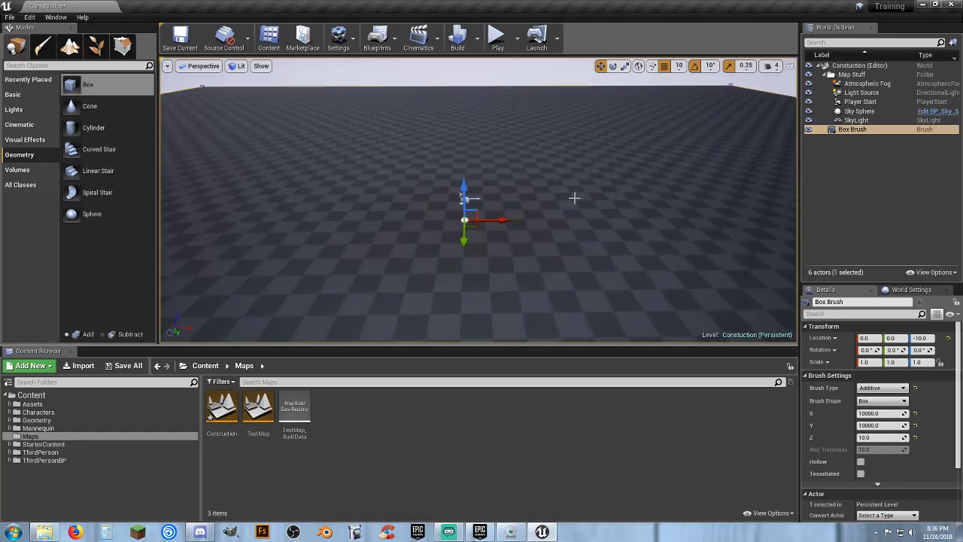
{"action": "left_click", "coordinate": [508, 45]}
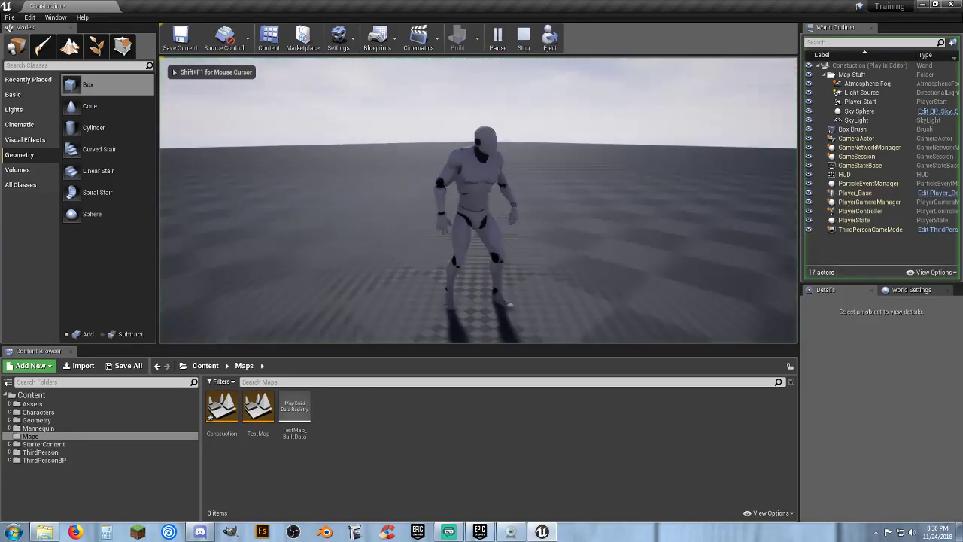
{"action": "key", "text": "w"}
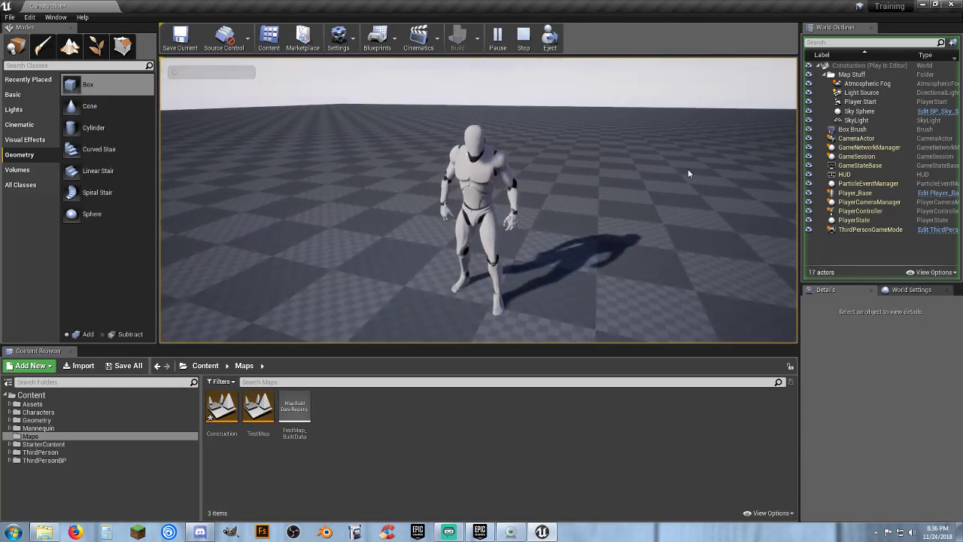
{"action": "key", "text": "Escape"}
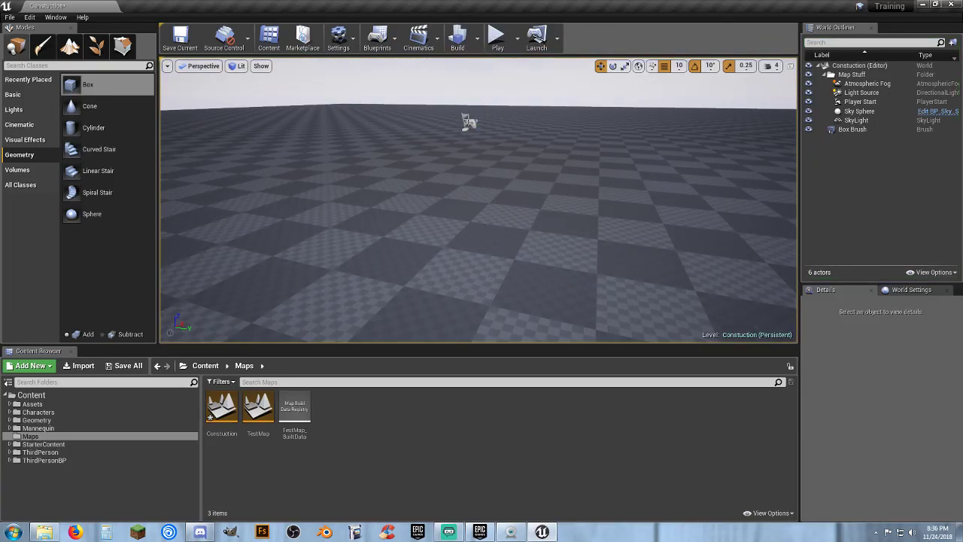
Rename the Box Brush actor as Floor in the World Outliner.
{"action": "left_click", "coordinate": [852, 130]}
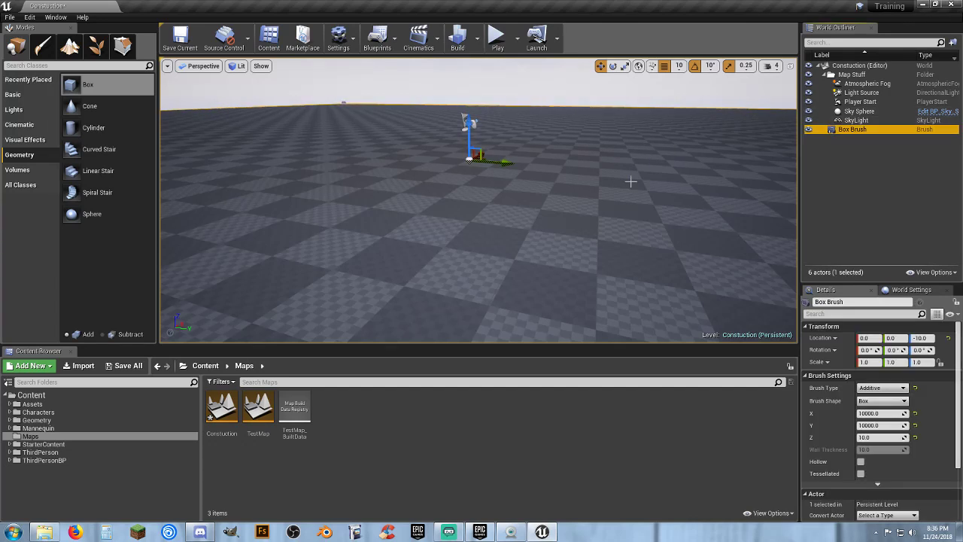
{"action": "mouse_move", "coordinate": [630, 180]}
{"action": "right_mouse_down"}
{"action": "mouse_move", "coordinate": [621, 241]}
{"action": "mouse_move", "coordinate": [605, 263]}
{"action": "mouse_move", "coordinate": [595, 211]}
{"action": "mouse_move", "coordinate": [549, 188]}
{"action": "mouse_move", "coordinate": [496, 181]}
{"action": "mouse_move", "coordinate": [577, 194]}
{"action": "mouse_move", "coordinate": [602, 234]}
{"action": "mouse_move", "coordinate": [436, 181]}
{"action": "mouse_move", "coordinate": [512, 180]}
{"action": "mouse_move", "coordinate": [518, 193]}
{"action": "mouse_move", "coordinate": [556, 195]}
{"action": "right_mouse_up"}
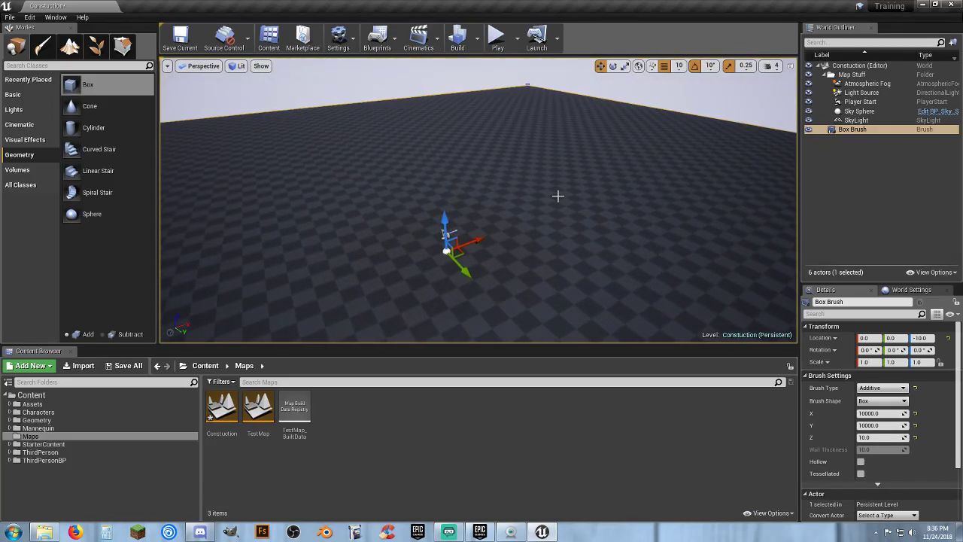
{"action": "left_click", "coordinate": [863, 131]}
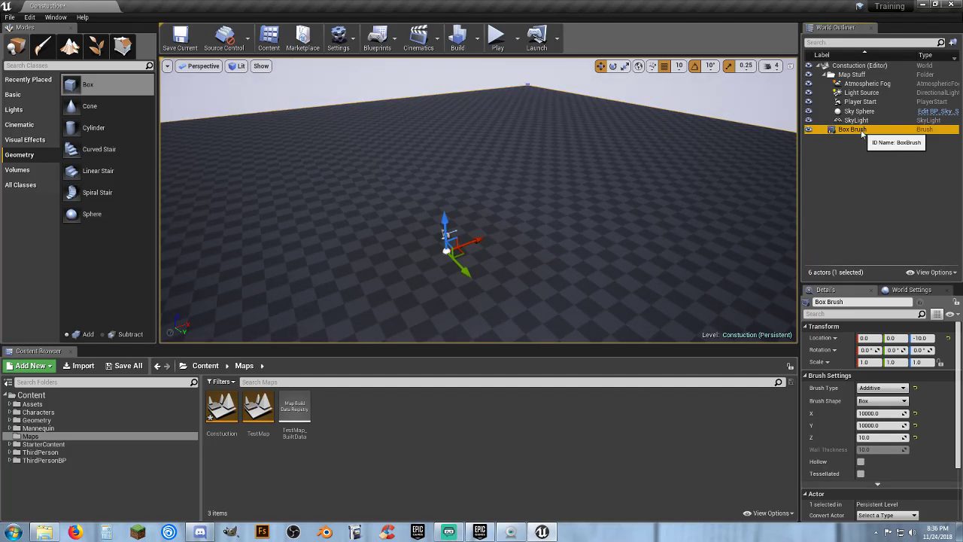
{"action": "left_click", "coordinate": [862, 131]}
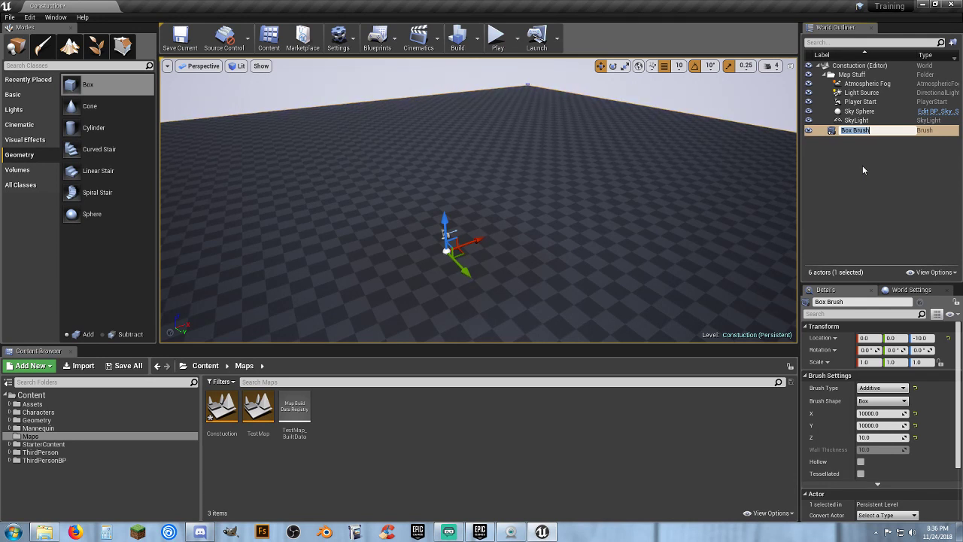
{"action": "type", "text": "Floor"}
{"action": "key", "text": "Return"}
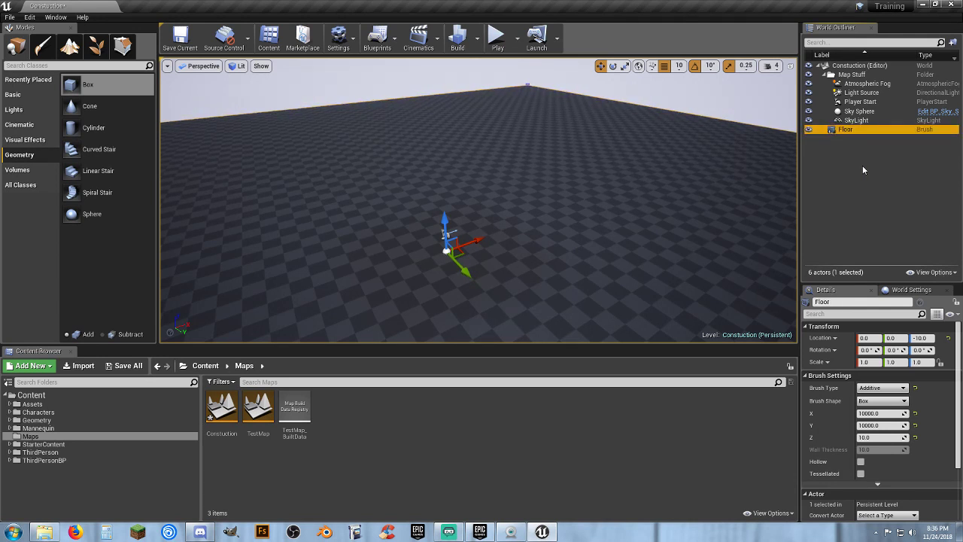
Move the Floor brush into the Map Stuff folder of the World Outliner.
{"action": "left_click", "coordinate": [863, 169]}
{"action": "left_click_drag", "start_coordinate": [845, 129], "coordinate": [856, 76]}
{"action": "left_click", "coordinate": [837, 77]}
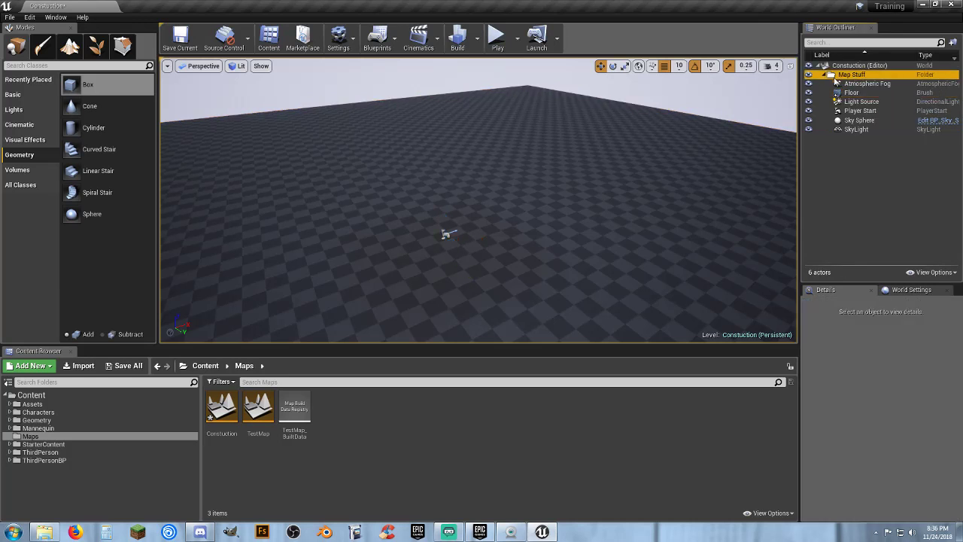
Move the Player Start along the X axis to -2000 and play-test the level from that position.
{"action": "left_click", "coordinate": [865, 111]}
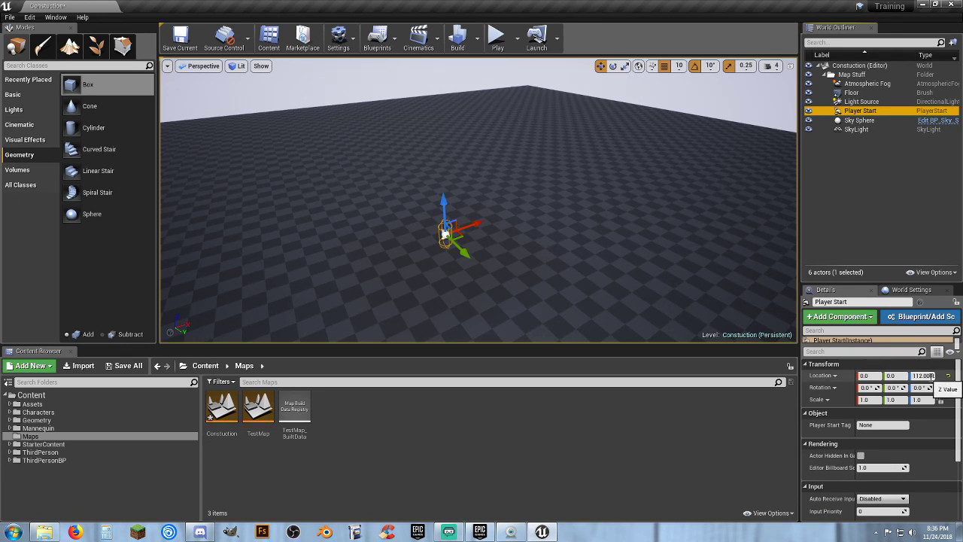
{"action": "right_click_drag", "start_coordinate": [514, 215], "coordinate": [339, 238]}
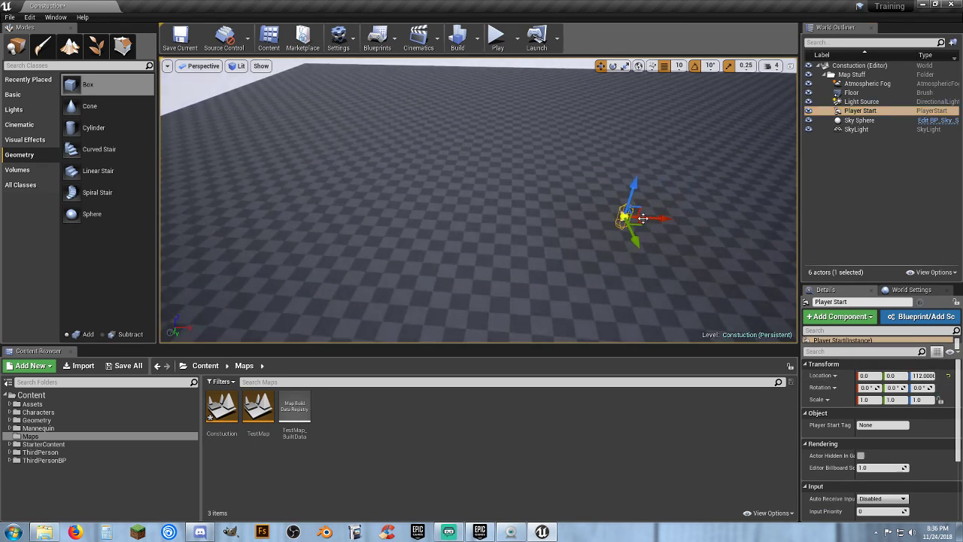
{"action": "left_click_drag", "start_coordinate": [643, 218], "coordinate": [355, 204]}
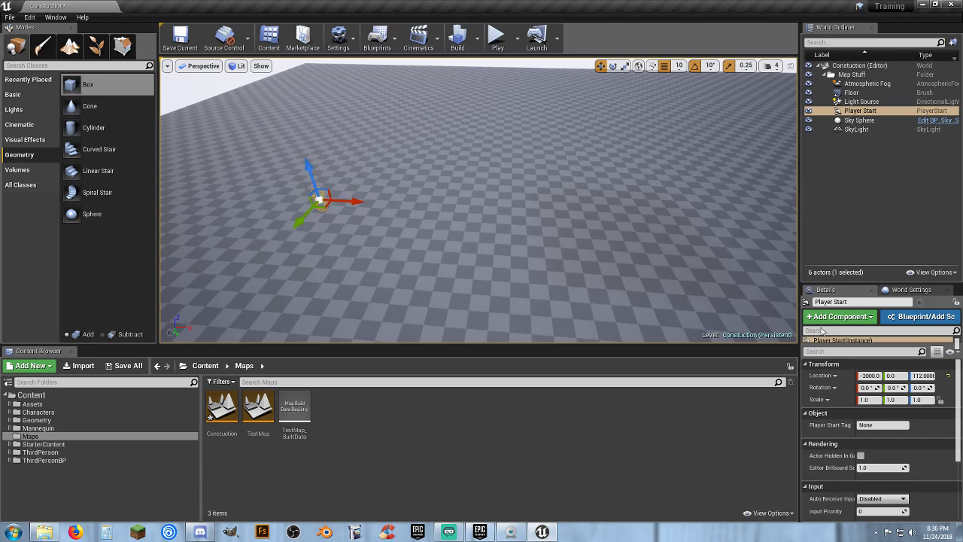
{"action": "left_click", "coordinate": [493, 33]}
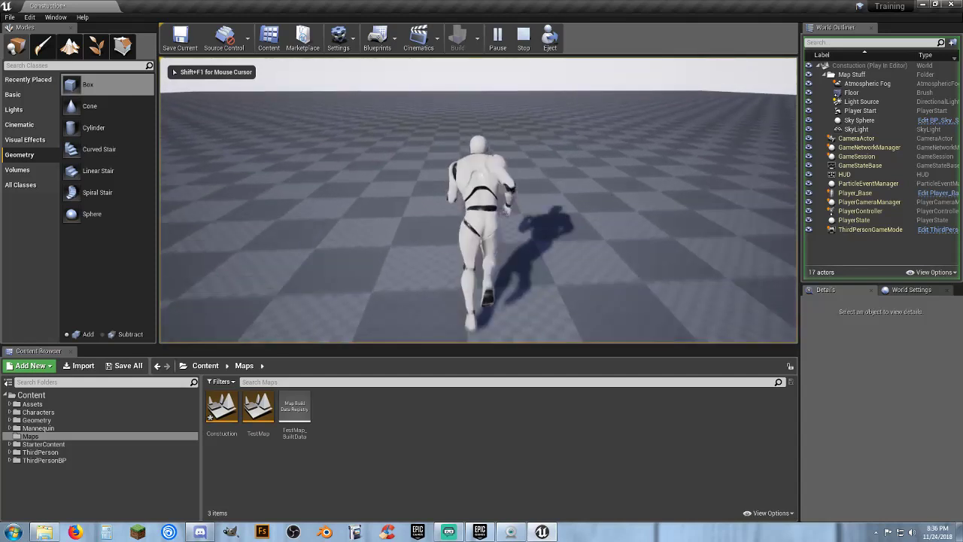
{"action": "key", "text": "Escape"}
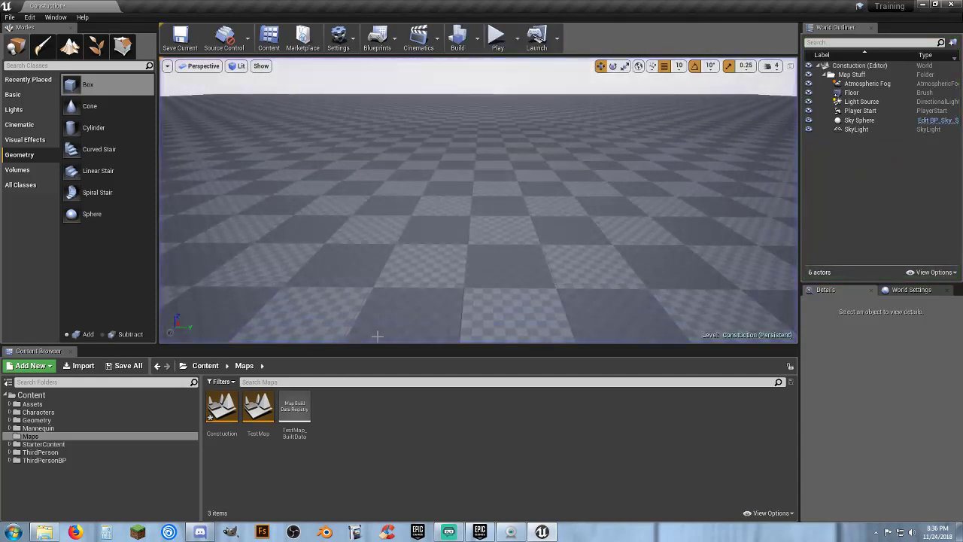
Save all unsaved content, including the Constuction level and its built data.
{"action": "left_click", "coordinate": [134, 374]}
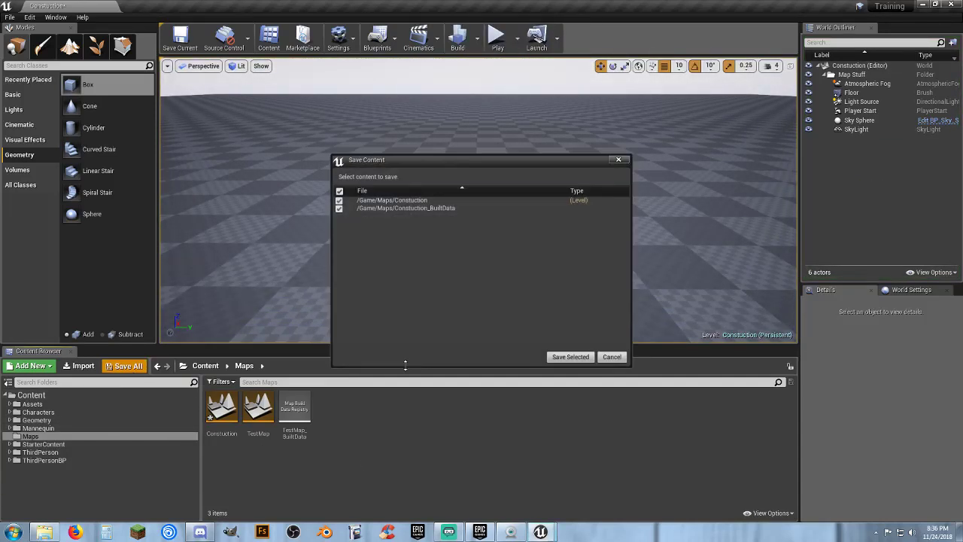
{"action": "left_click", "coordinate": [565, 357]}
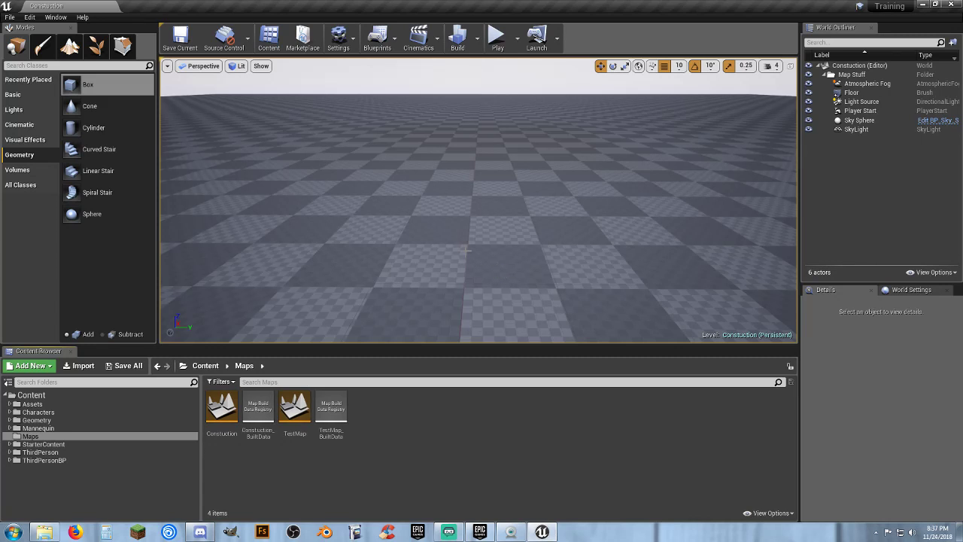
{"action": "right_click_drag", "start_coordinate": [468, 250], "coordinate": [468, 205]}
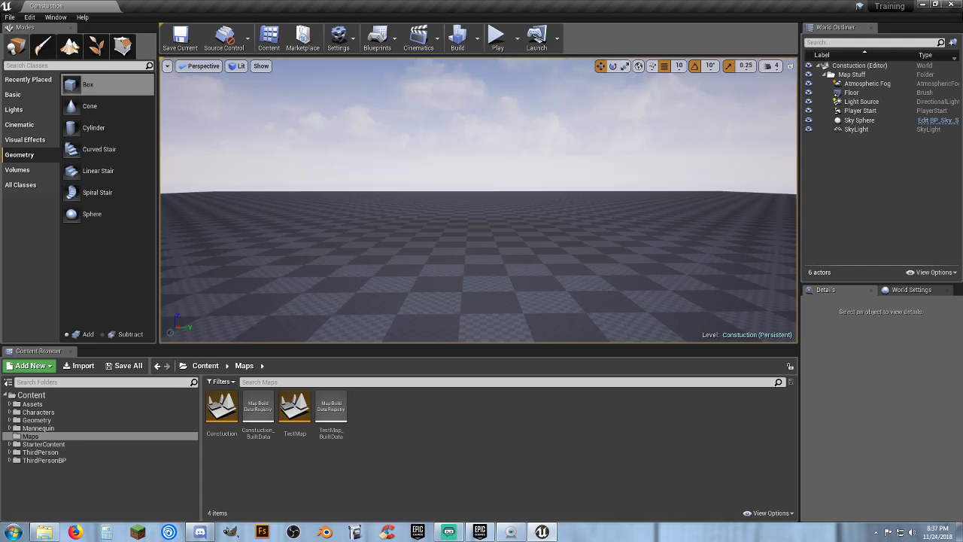
Add an additive Box brush to the level and set its X and Y location to 0.
{"action": "right_click_drag", "start_coordinate": [432, 218], "coordinate": [431, 242]}
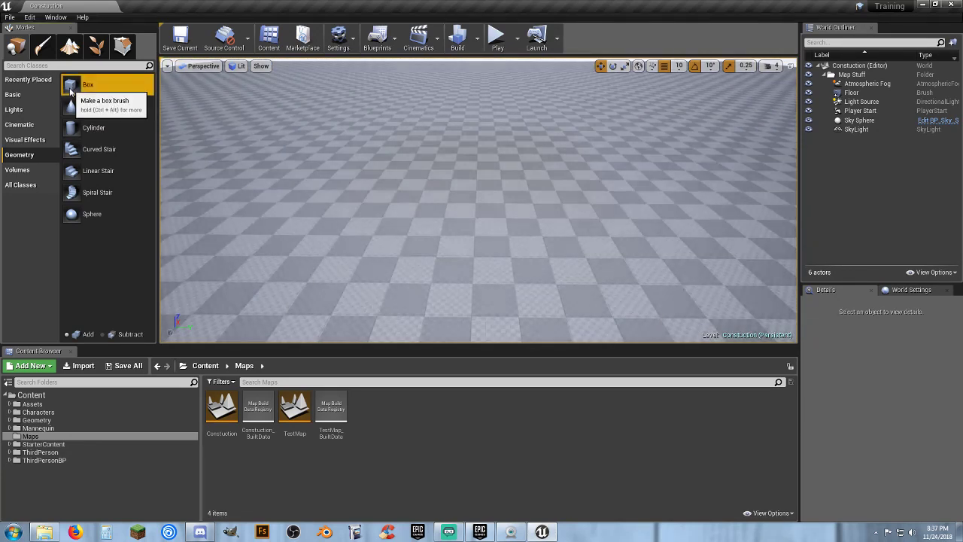
{"action": "left_click_drag", "start_coordinate": [87, 84], "coordinate": [410, 183]}
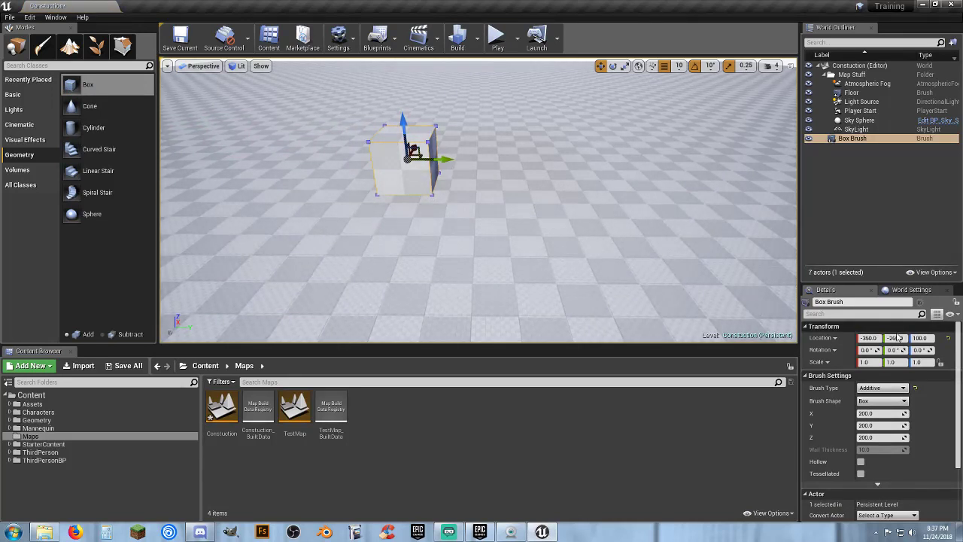
{"action": "left_click", "coordinate": [869, 338]}
{"action": "type", "text": "0"}
{"action": "key", "text": "Tab"}
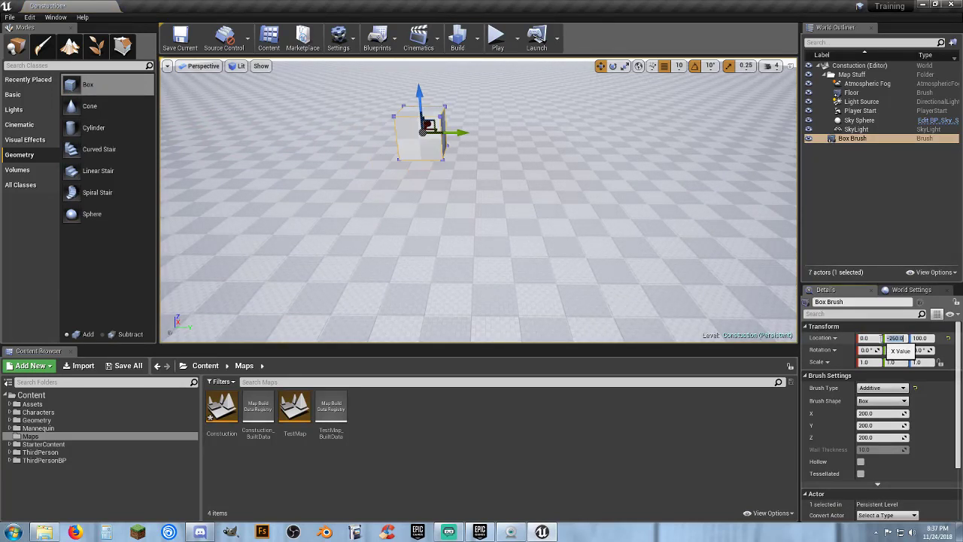
{"action": "type", "text": "0"}
{"action": "key", "text": "Tab"}
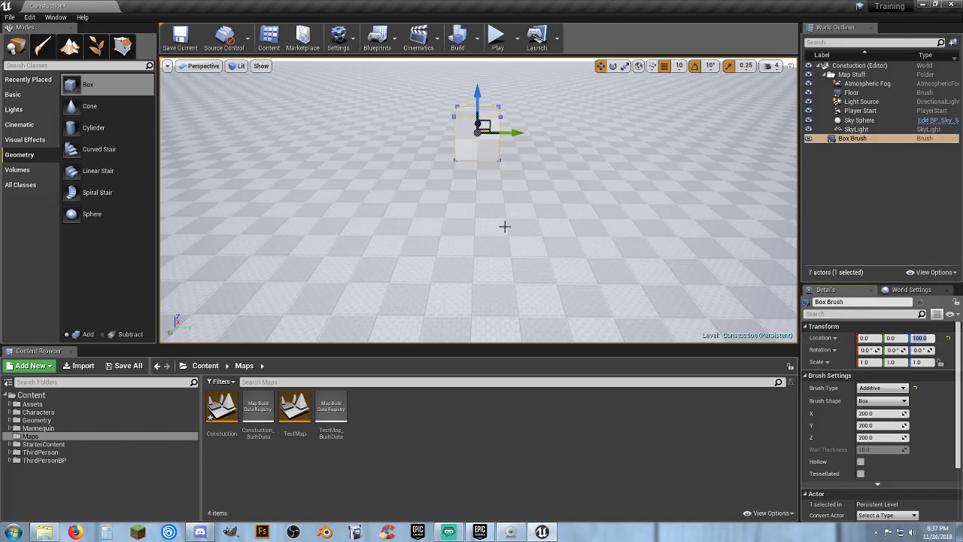
Play-test the level, running the character up to the box brush and back to compare their sizes.
{"action": "right_click_drag", "start_coordinate": [504, 226], "coordinate": [508, 134]}
{"action": "key", "text": "w"}
{"action": "key", "text": "w"}
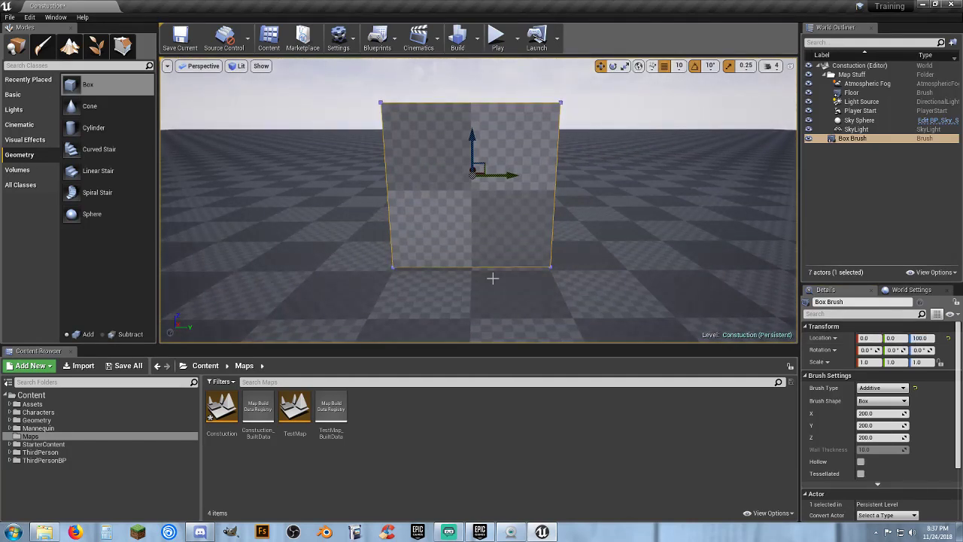
{"action": "right_click_drag", "start_coordinate": [441, 280], "coordinate": [431, 339]}
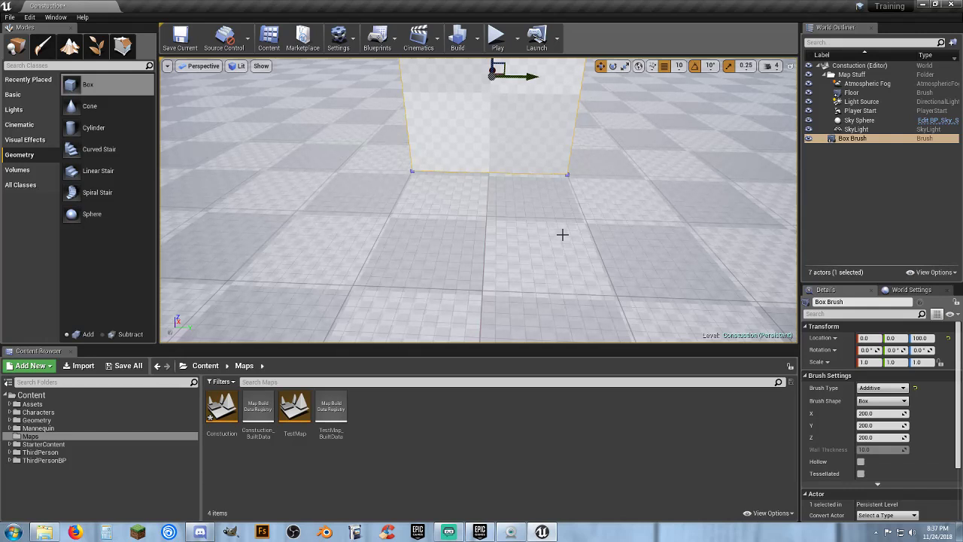
{"action": "right_click_drag", "start_coordinate": [503, 302], "coordinate": [510, 215]}
{"action": "key", "text": "s"}
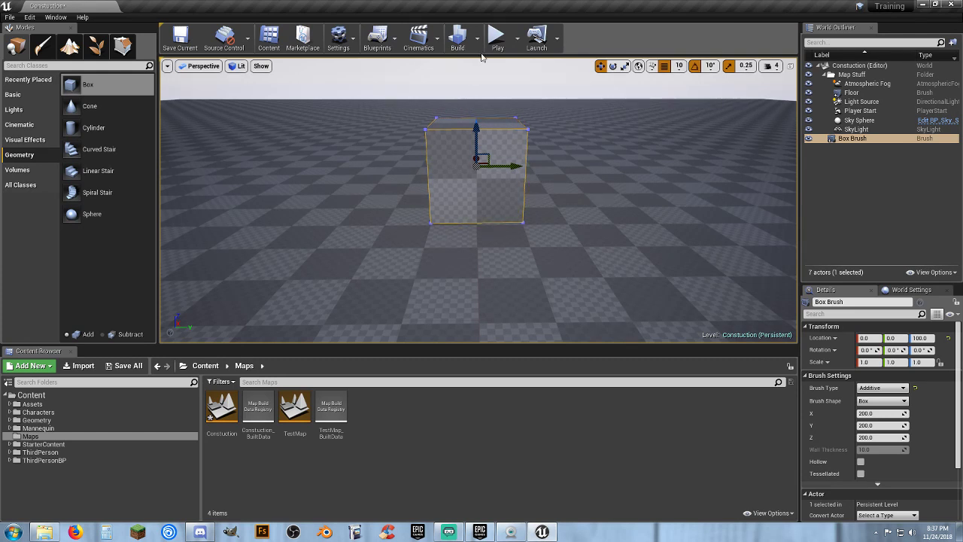
{"action": "left_click", "coordinate": [496, 36]}
{"action": "key", "text": "w"}
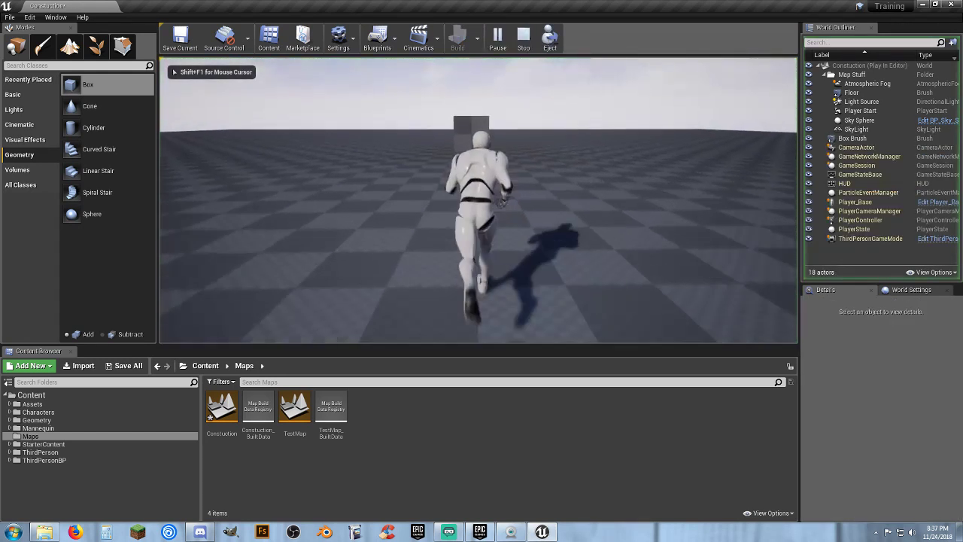
{"action": "key", "text": "w"}
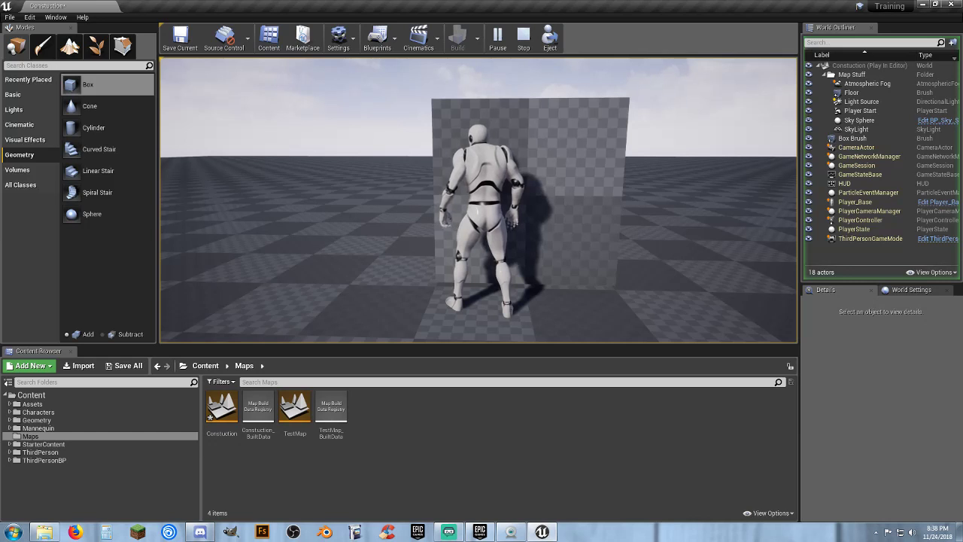
{"action": "key", "text": "w"}
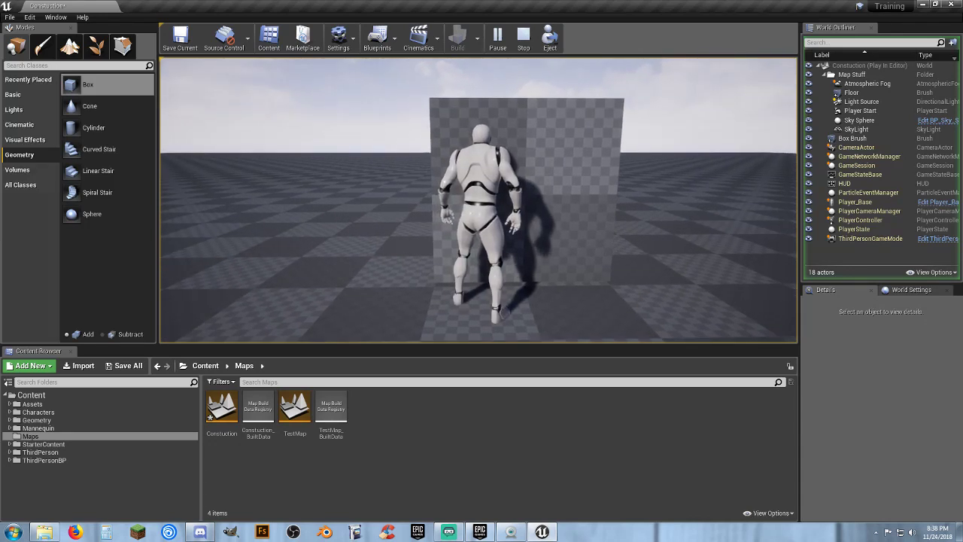
{"action": "key", "text": "s"}
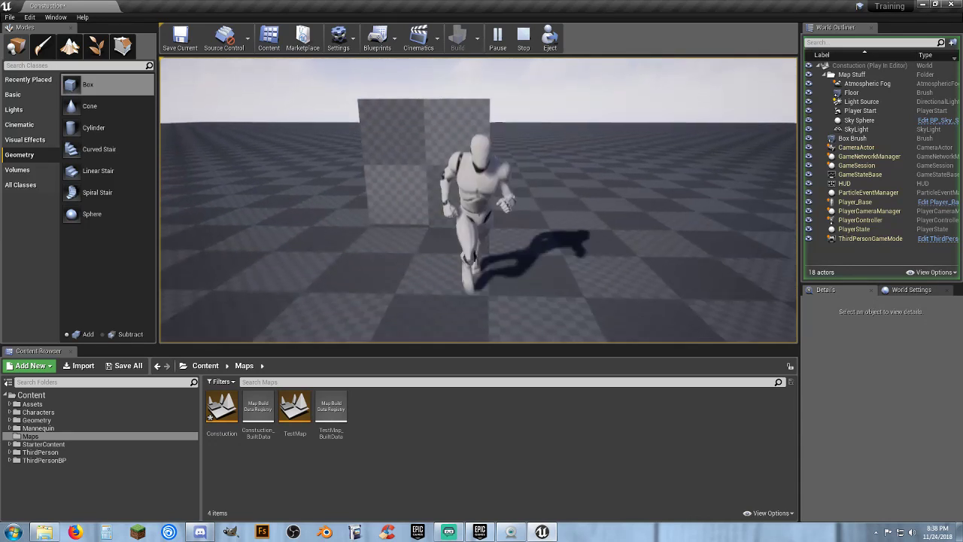
{"action": "key", "text": "Escape"}
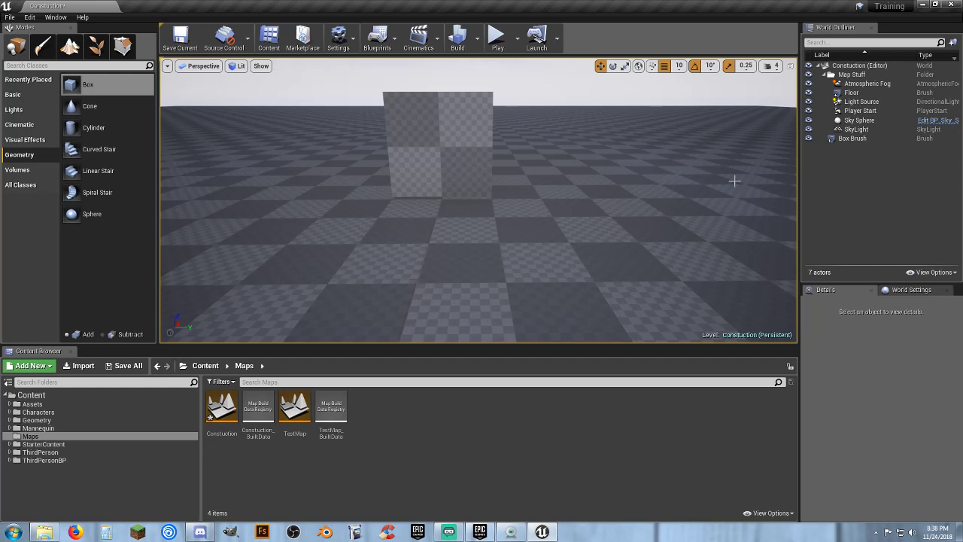
Collapse the Map Stuff folder in the World Outliner and select the box brush's front face to inspect its surface settings.
{"action": "left_click", "coordinate": [824, 75]}
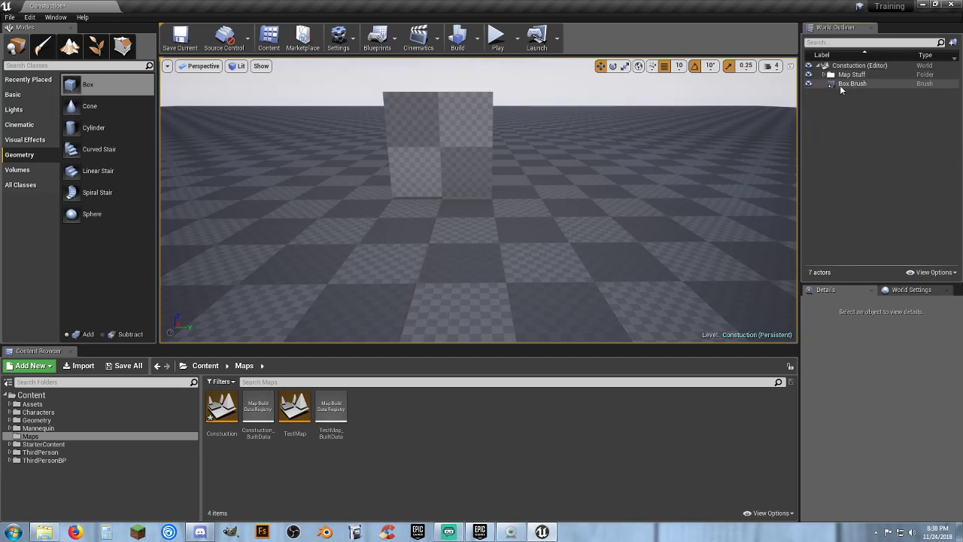
{"action": "left_click", "coordinate": [850, 83]}
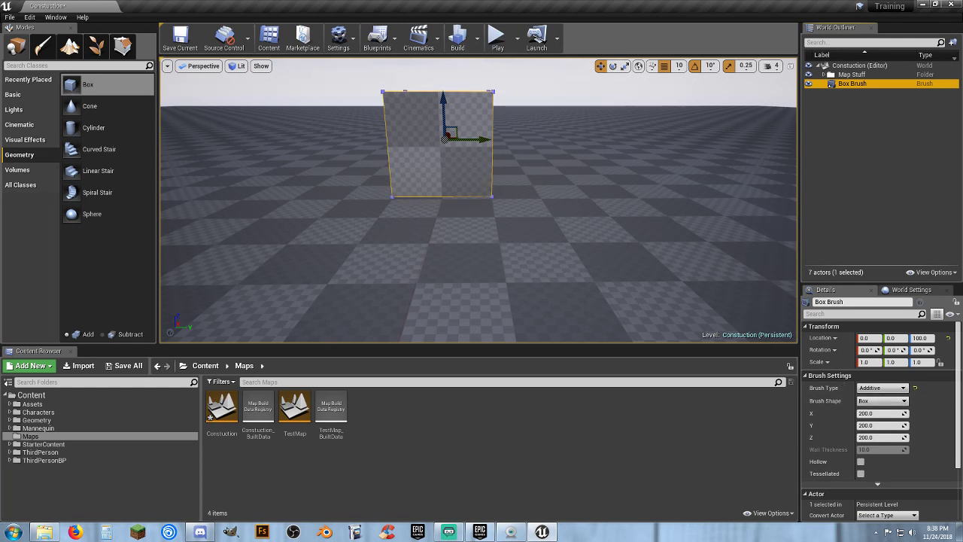
{"action": "left_click", "coordinate": [448, 165]}
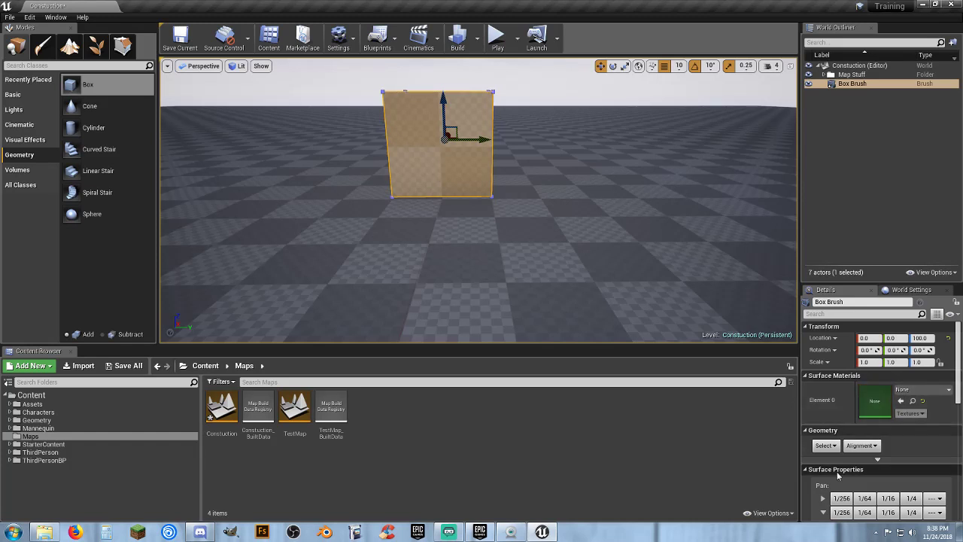
{"action": "right_click_drag", "start_coordinate": [595, 207], "coordinate": [530, 199]}
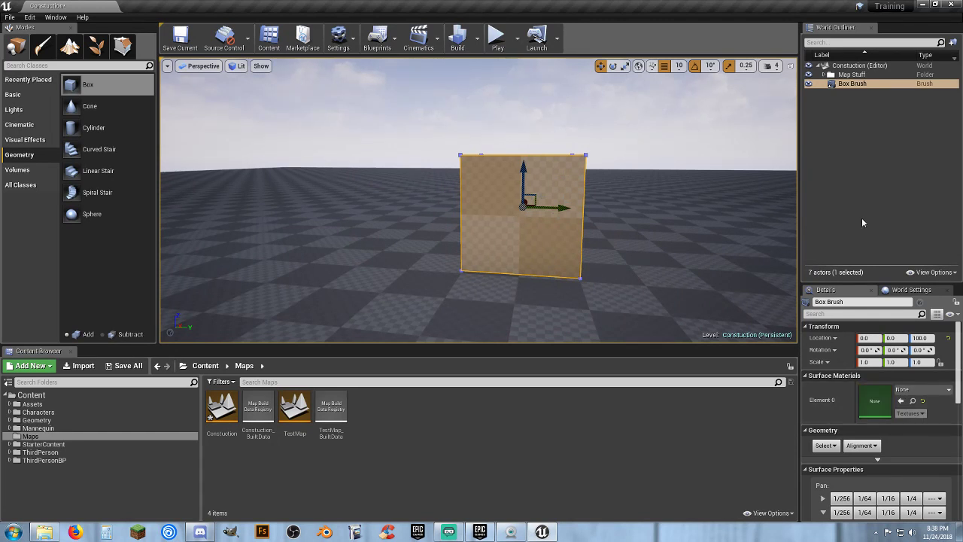
Select the whole Box Brush actor and set its X and Y brush size to 100.
{"action": "left_click", "coordinate": [860, 103]}
{"action": "left_click", "coordinate": [852, 84]}
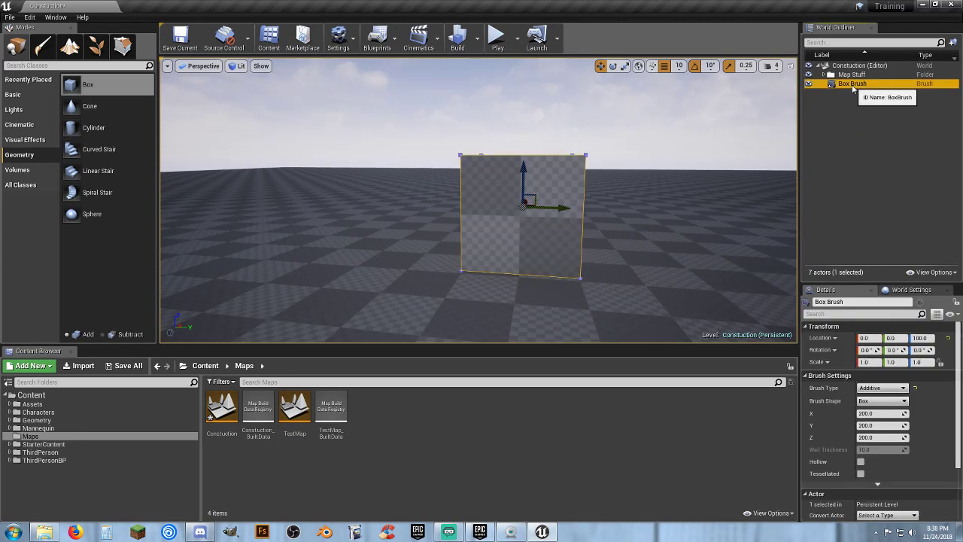
{"action": "mouse_move", "coordinate": [637, 208]}
{"action": "right_mouse_down"}
{"action": "mouse_move", "coordinate": [639, 166]}
{"action": "mouse_move", "coordinate": [640, 226]}
{"action": "mouse_move", "coordinate": [561, 226]}
{"action": "right_mouse_up"}
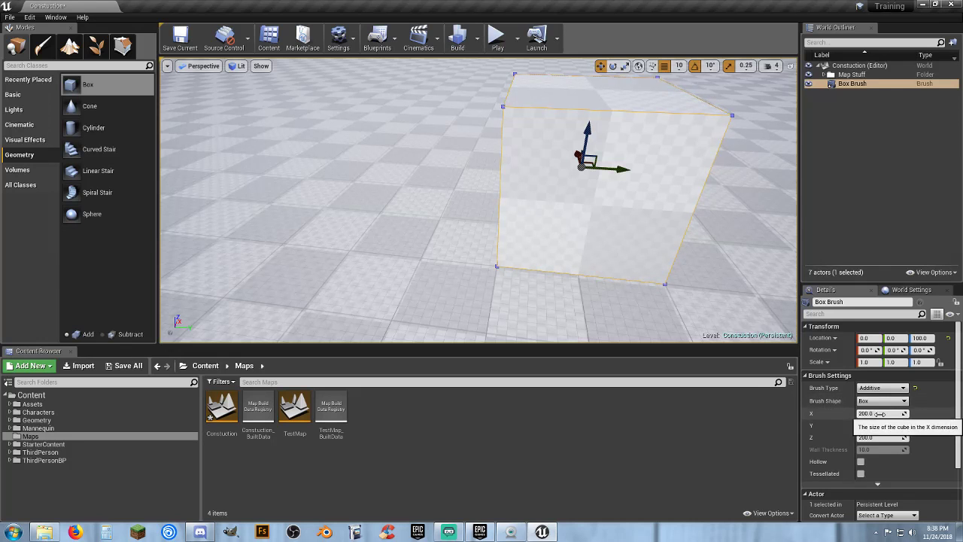
{"action": "left_click", "coordinate": [879, 414]}
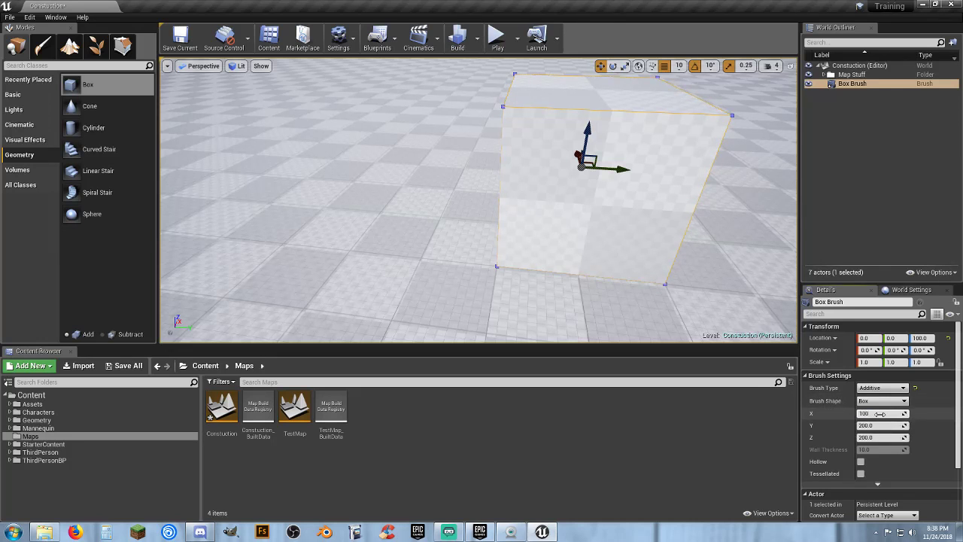
{"action": "type", "text": "100"}
{"action": "key", "text": "Tab"}
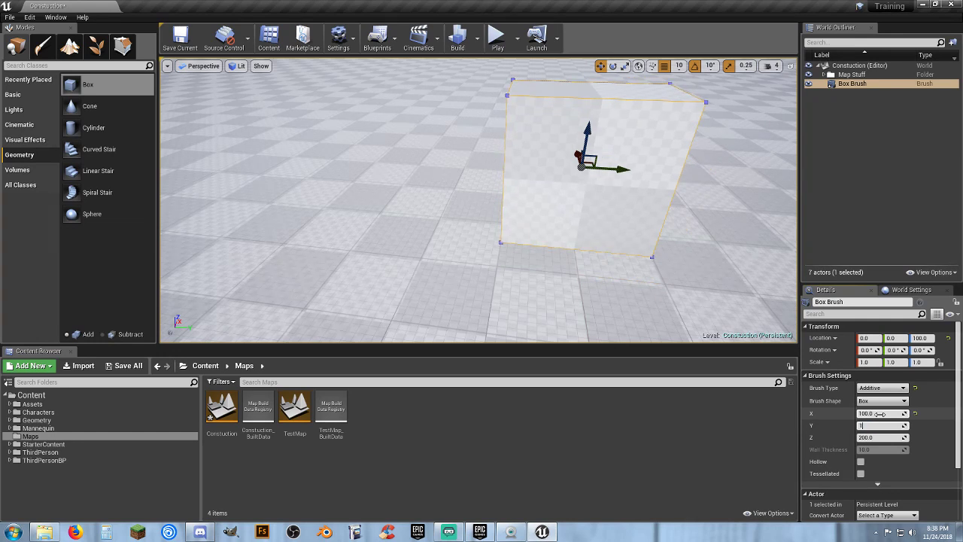
{"action": "key", "text": "Tab"}
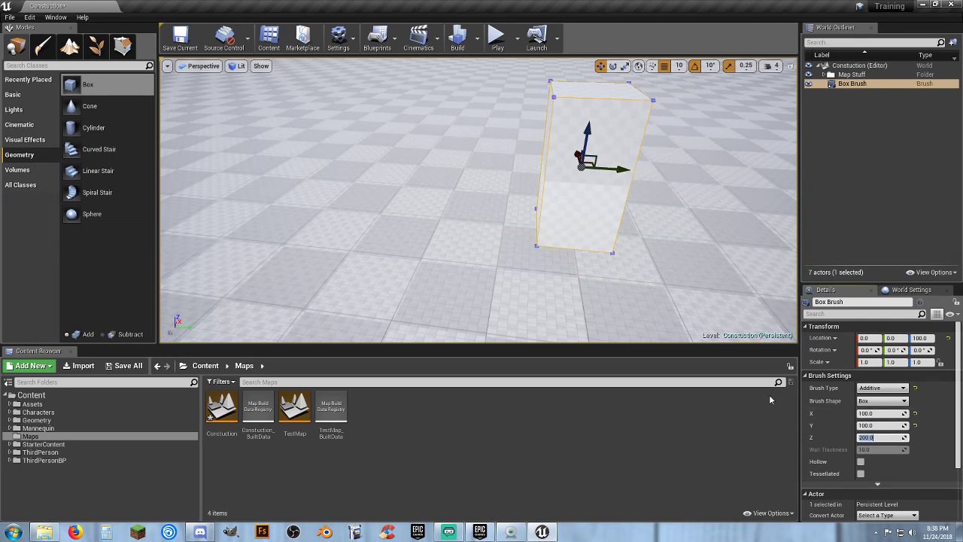
Play-test the level again, running the character up to the narrowed box brush to judge its scale.
{"action": "mouse_move", "coordinate": [514, 168]}
{"action": "right_mouse_down"}
{"action": "mouse_move", "coordinate": [587, 171]}
{"action": "mouse_move", "coordinate": [580, 113]}
{"action": "right_mouse_up"}
{"action": "left_click", "coordinate": [496, 35]}
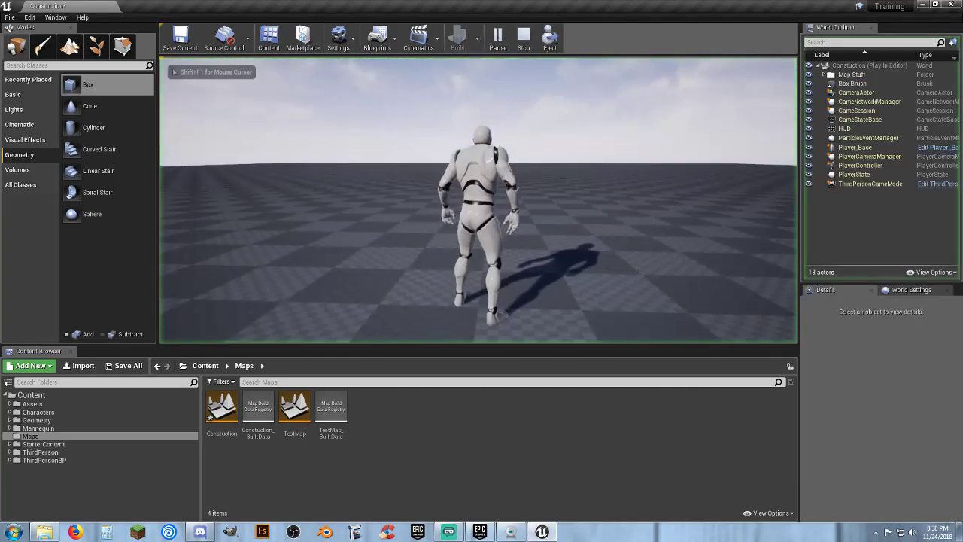
{"action": "key", "text": "w"}
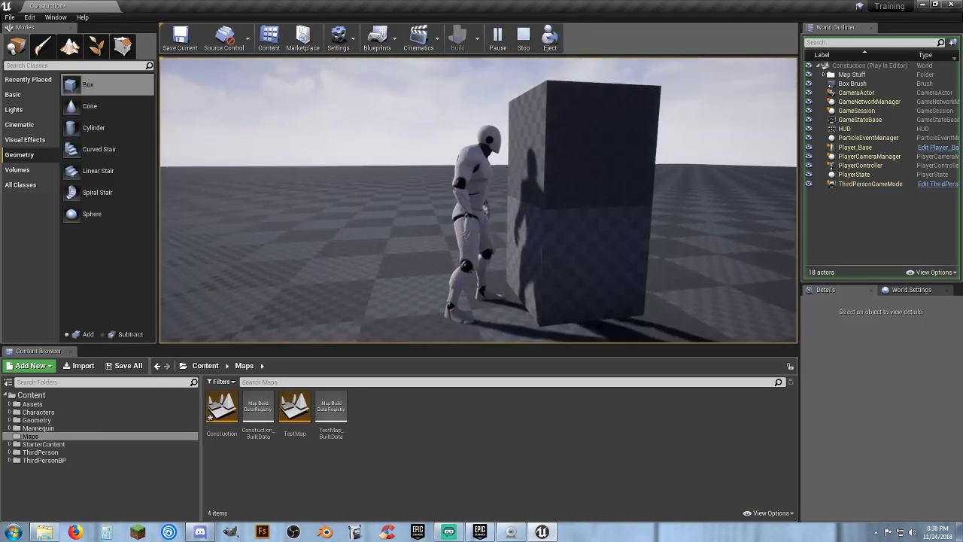
{"action": "key", "text": "s"}
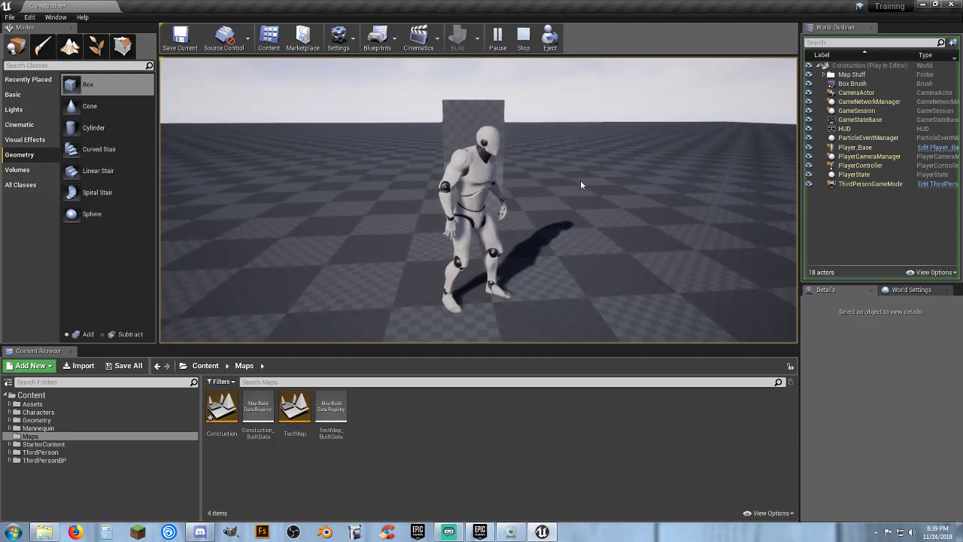
{"action": "key", "text": "Escape"}
{"action": "right_click_drag", "start_coordinate": [478, 200], "coordinate": [498, 248]}
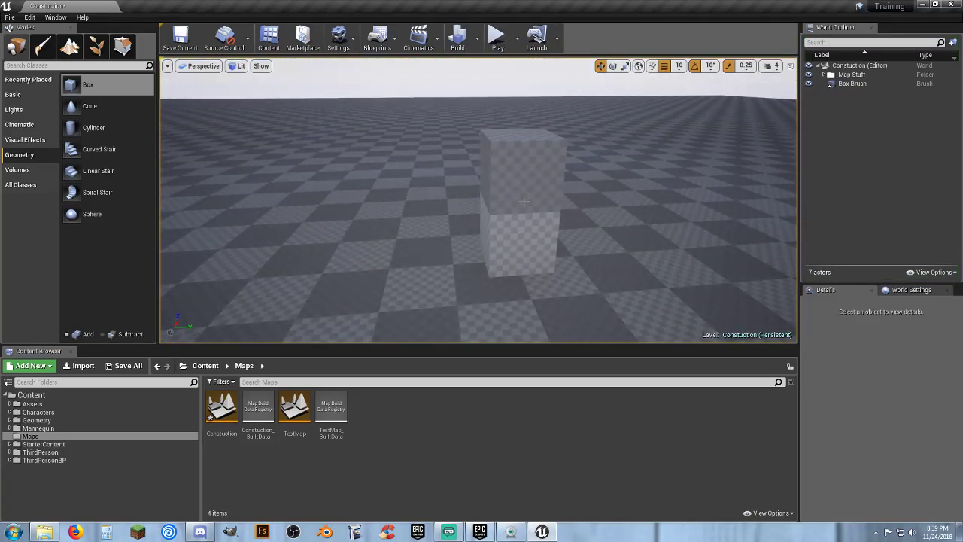
Rename the Box Brush actor as Player Peg in the World Outliner.
{"action": "left_click", "coordinate": [850, 84]}
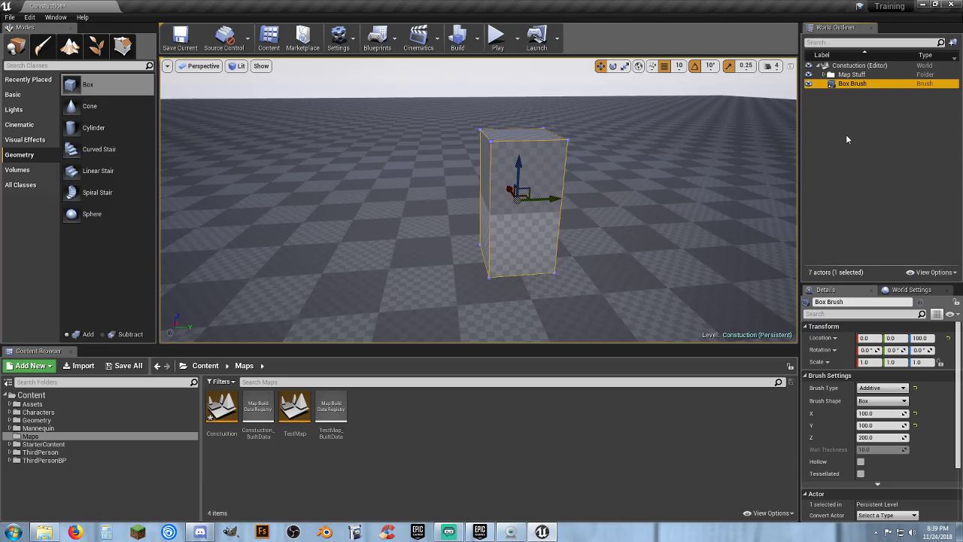
{"action": "double_click", "coordinate": [852, 84]}
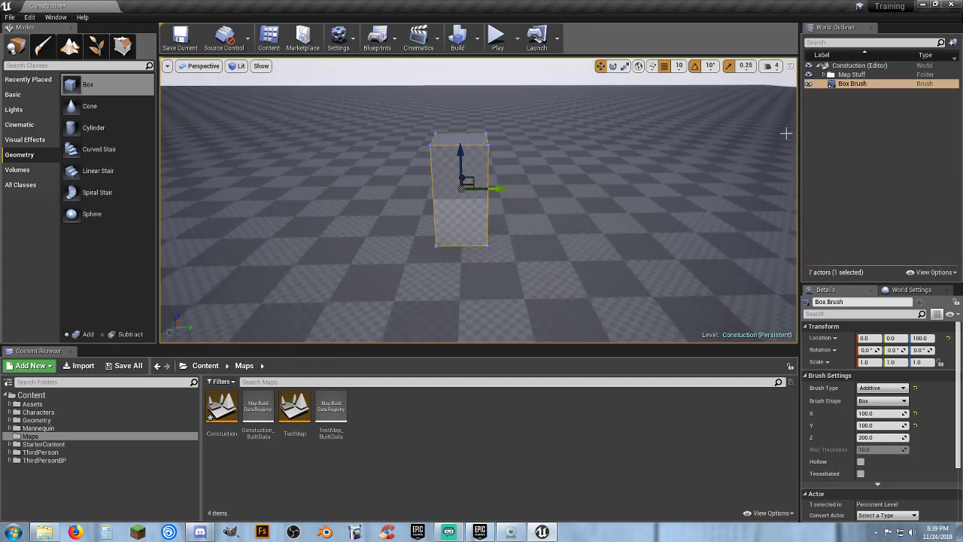
{"action": "left_click", "coordinate": [860, 88]}
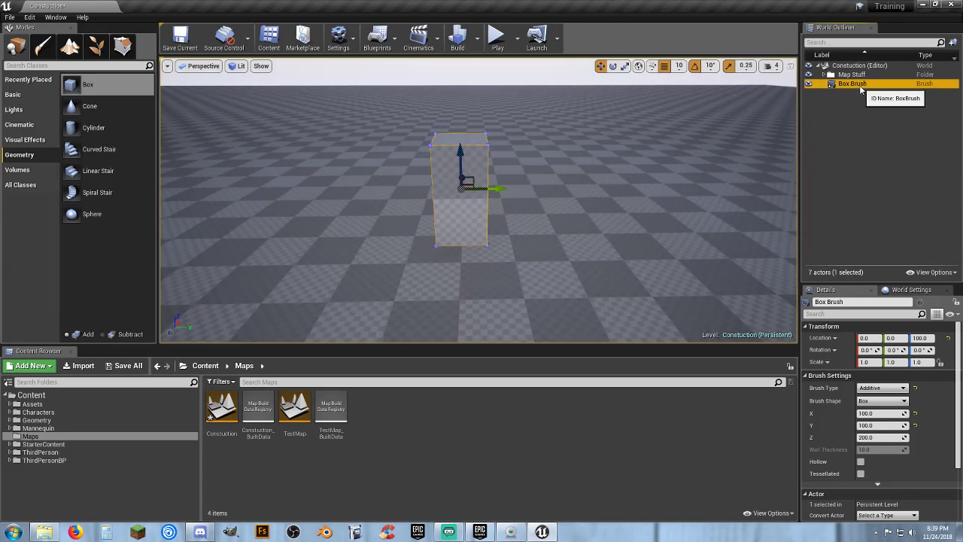
{"action": "left_click", "coordinate": [861, 88]}
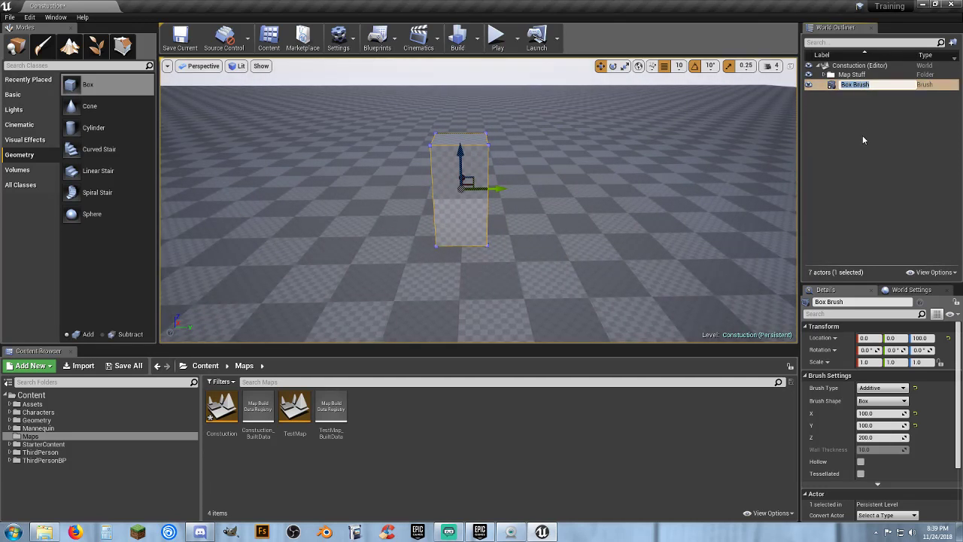
{"action": "type", "text": "Player Peg"}
{"action": "key", "text": "Return"}
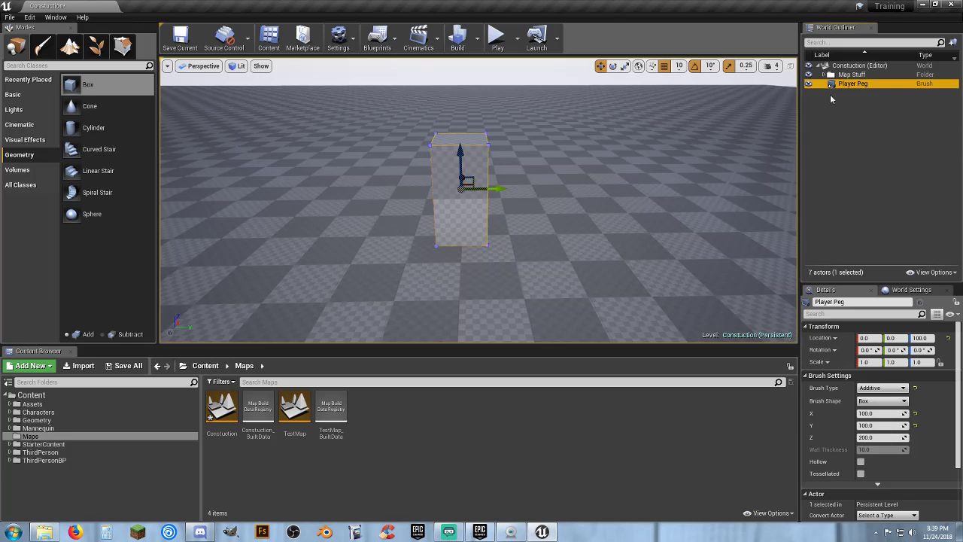
Move the Player Peg brush across the floor to about X -10, Y 850, Z 120 and delete it from the level.
{"action": "mouse_move", "coordinate": [494, 188]}
{"action": "left_mouse_down"}
{"action": "mouse_move", "coordinate": [666, 188]}
{"action": "mouse_move", "coordinate": [504, 188]}
{"action": "left_mouse_up"}
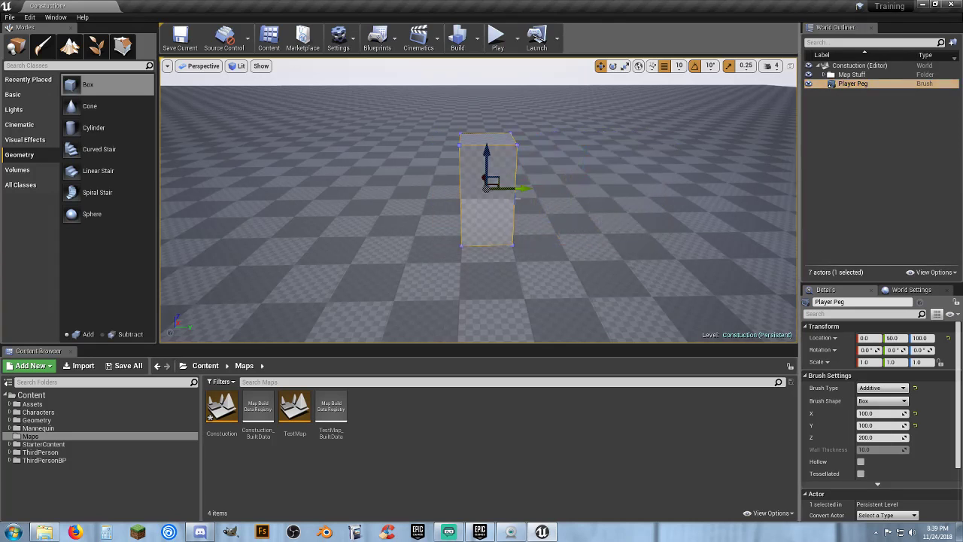
{"action": "mouse_move", "coordinate": [484, 178]}
{"action": "right_mouse_down"}
{"action": "mouse_move", "coordinate": [549, 181]}
{"action": "mouse_move", "coordinate": [538, 179]}
{"action": "right_mouse_up"}
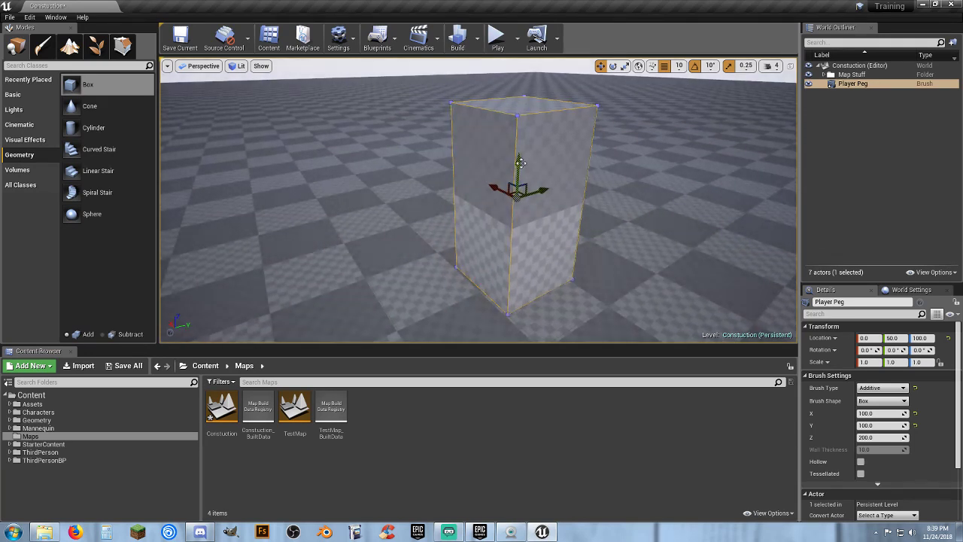
{"action": "mouse_move", "coordinate": [520, 163]}
{"action": "left_mouse_down"}
{"action": "mouse_move", "coordinate": [522, 143]}
{"action": "mouse_move", "coordinate": [491, 168]}
{"action": "mouse_move", "coordinate": [440, 144]}
{"action": "mouse_move", "coordinate": [462, 125]}
{"action": "mouse_move", "coordinate": [536, 159]}
{"action": "mouse_move", "coordinate": [587, 167]}
{"action": "mouse_move", "coordinate": [493, 204]}
{"action": "left_mouse_up"}
{"action": "mouse_move", "coordinate": [493, 204]}
{"action": "right_mouse_down"}
{"action": "mouse_move", "coordinate": [406, 188]}
{"action": "mouse_move", "coordinate": [308, 203]}
{"action": "right_mouse_up"}
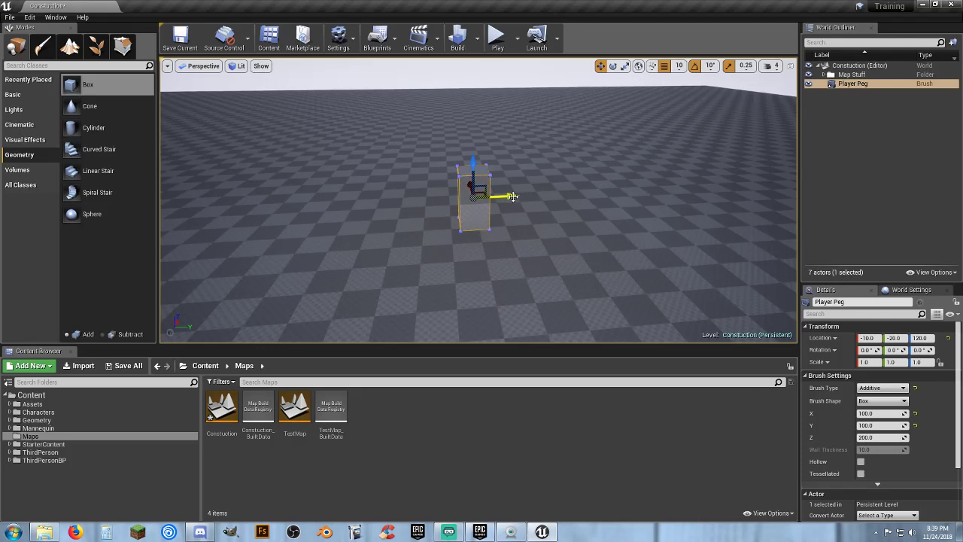
{"action": "mouse_move", "coordinate": [511, 197]}
{"action": "left_mouse_down"}
{"action": "mouse_move", "coordinate": [637, 189]}
{"action": "mouse_move", "coordinate": [745, 162]}
{"action": "mouse_move", "coordinate": [739, 176]}
{"action": "left_mouse_up"}
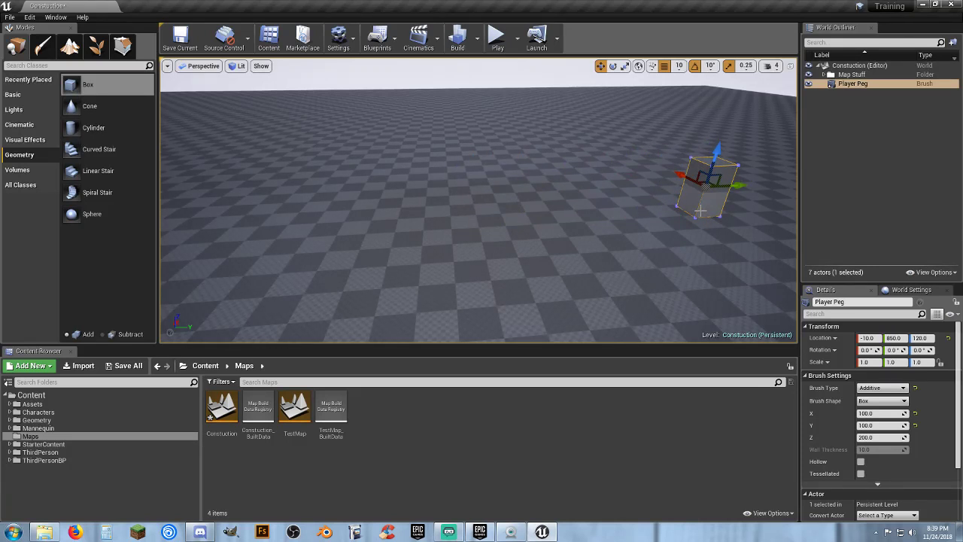
{"action": "key", "text": "Delete"}
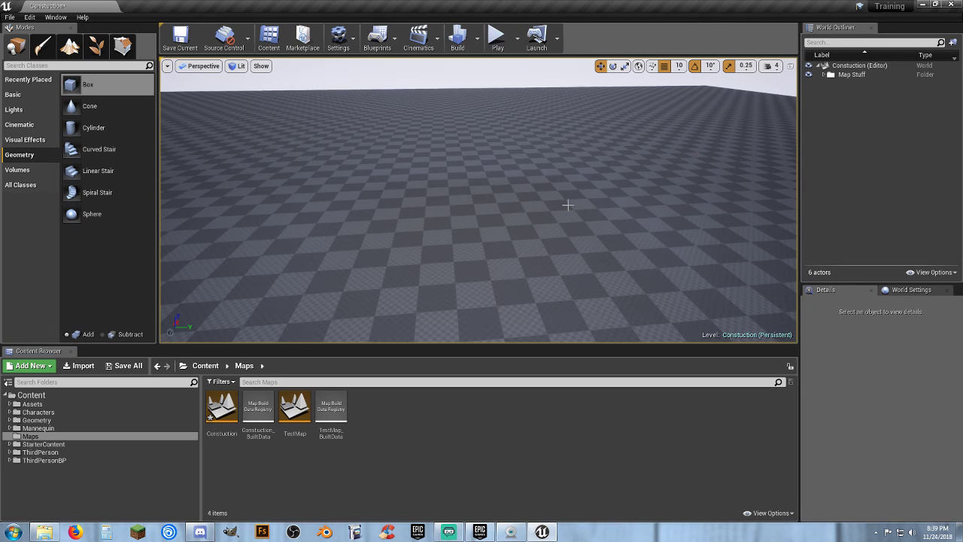
Place an additive Box brush on the floor and delete it from the level.
{"action": "right_click_drag", "start_coordinate": [510, 202], "coordinate": [469, 222]}
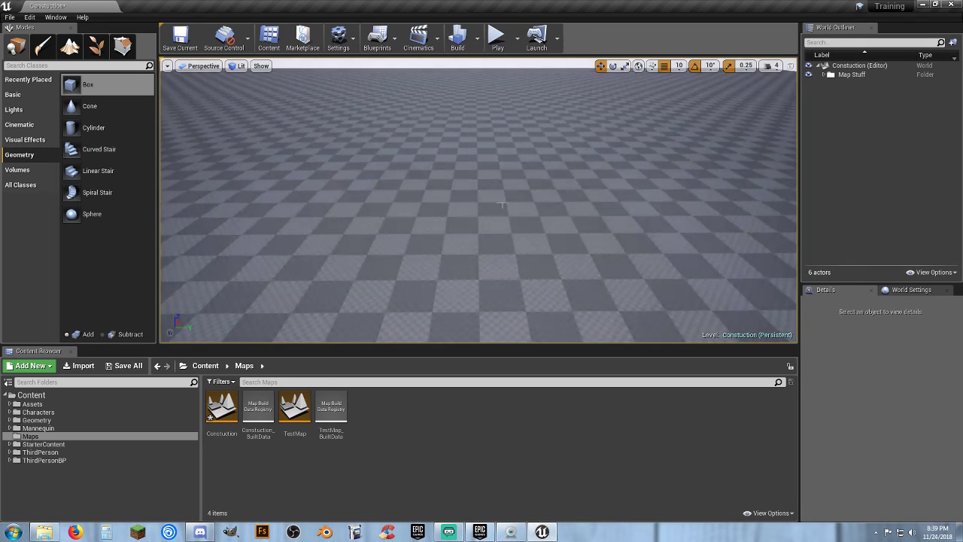
{"action": "mouse_move", "coordinate": [86, 84]}
{"action": "left_mouse_down"}
{"action": "mouse_move", "coordinate": [253, 172]}
{"action": "mouse_move", "coordinate": [471, 213]}
{"action": "mouse_move", "coordinate": [489, 239]}
{"action": "left_mouse_up"}
{"action": "key", "text": "w"}
{"action": "mouse_move", "coordinate": [491, 241]}
{"action": "right_mouse_down"}
{"action": "mouse_move", "coordinate": [484, 286]}
{"action": "mouse_move", "coordinate": [489, 242]}
{"action": "right_mouse_up"}
{"action": "key", "text": "s"}
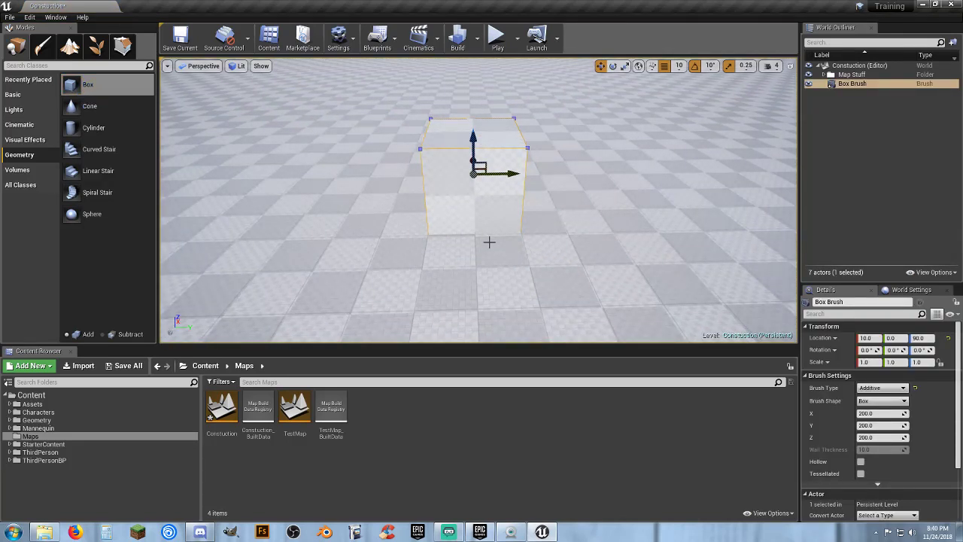
{"action": "key", "text": "Delete"}
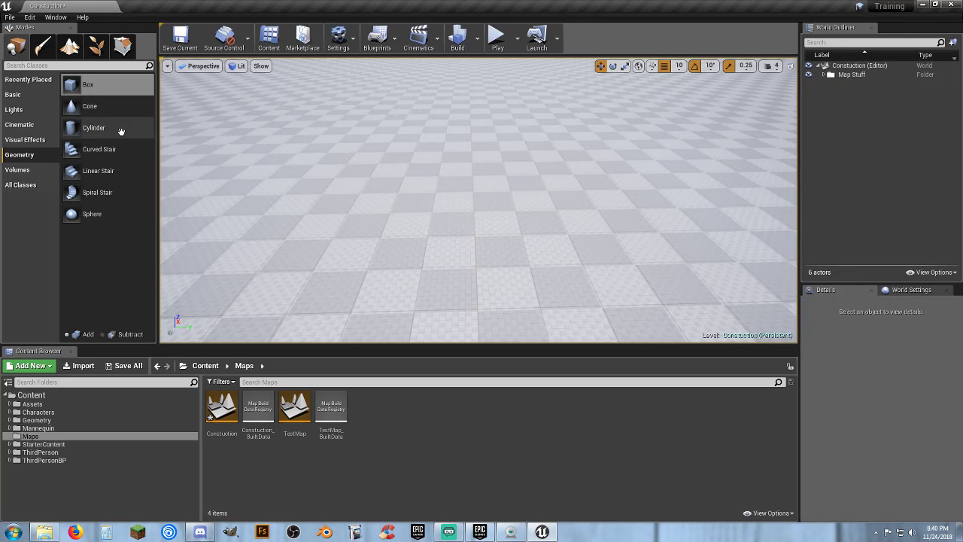
Place an additive Cone brush on the floor and set its location to 0, 0, 0.
{"action": "mouse_move", "coordinate": [71, 105]}
{"action": "left_mouse_down"}
{"action": "mouse_move", "coordinate": [389, 163]}
{"action": "mouse_move", "coordinate": [489, 206]}
{"action": "left_mouse_up"}
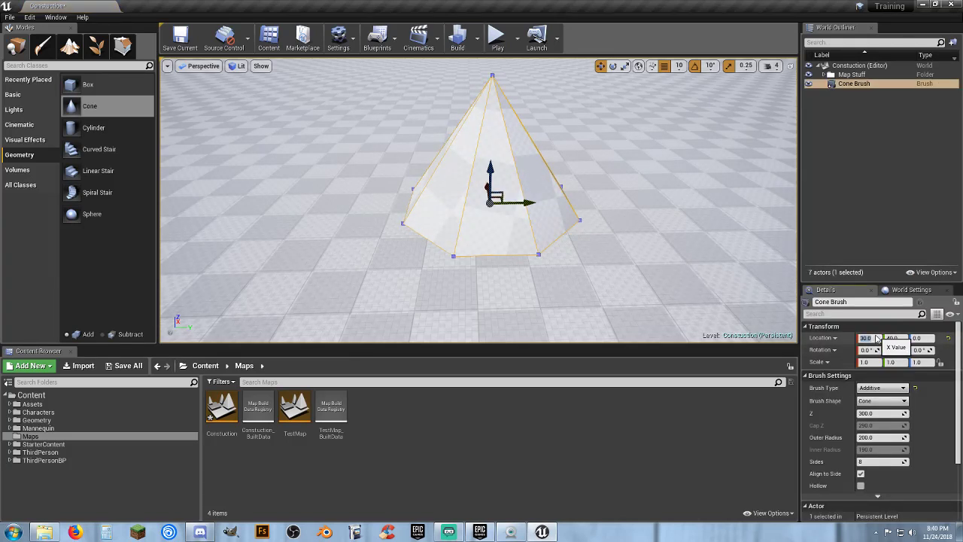
{"action": "type", "text": "0"}
{"action": "key", "text": "Return"}
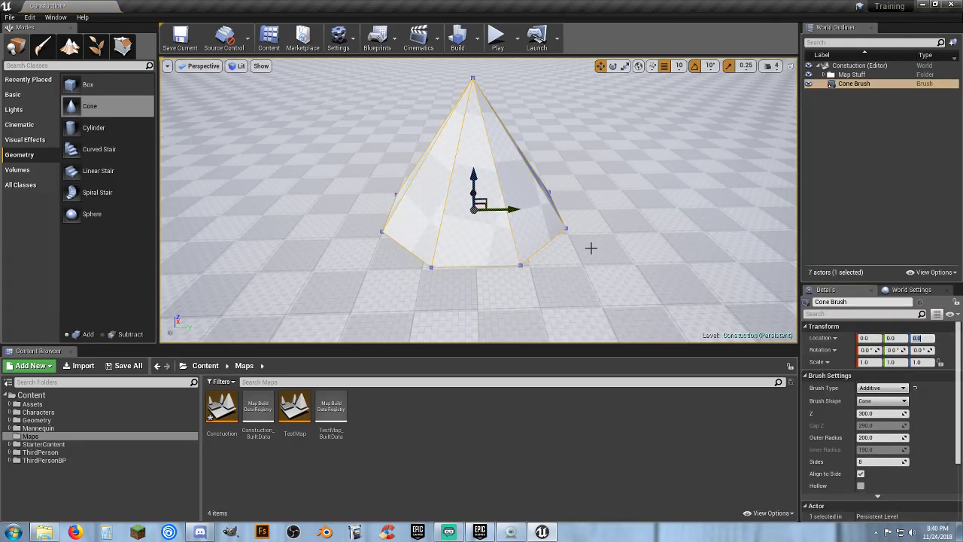
{"action": "mouse_move", "coordinate": [563, 248]}
{"action": "right_mouse_down"}
{"action": "mouse_move", "coordinate": [512, 309]}
{"action": "mouse_move", "coordinate": [564, 218]}
{"action": "mouse_move", "coordinate": [545, 245]}
{"action": "mouse_move", "coordinate": [558, 256]}
{"action": "right_mouse_up"}
{"action": "key", "text": "s"}
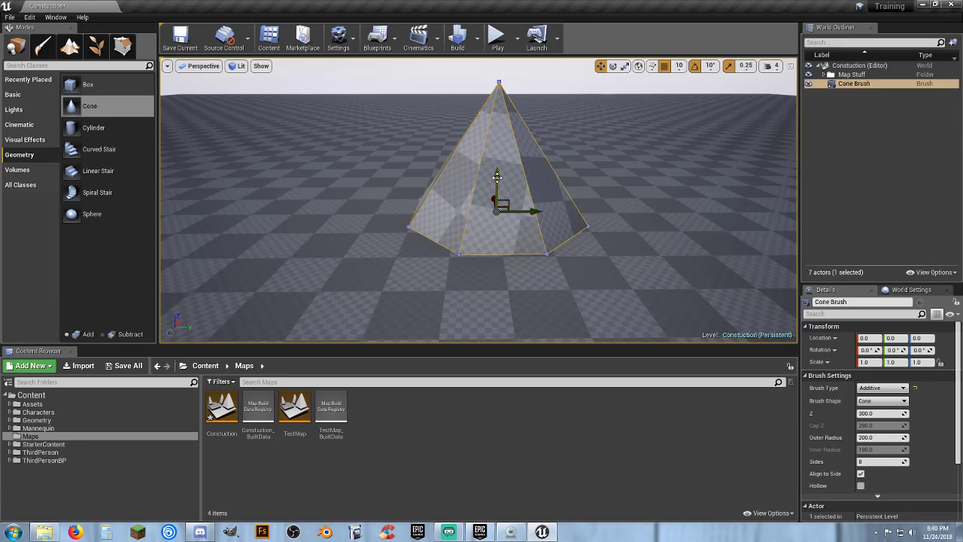
Raise the Cone Brush to Z 100 and rotate it freely about the Y axis to about -40 degrees.
{"action": "mouse_move", "coordinate": [496, 176]}
{"action": "left_mouse_down"}
{"action": "mouse_move", "coordinate": [497, 122]}
{"action": "mouse_move", "coordinate": [498, 135]}
{"action": "left_mouse_up"}
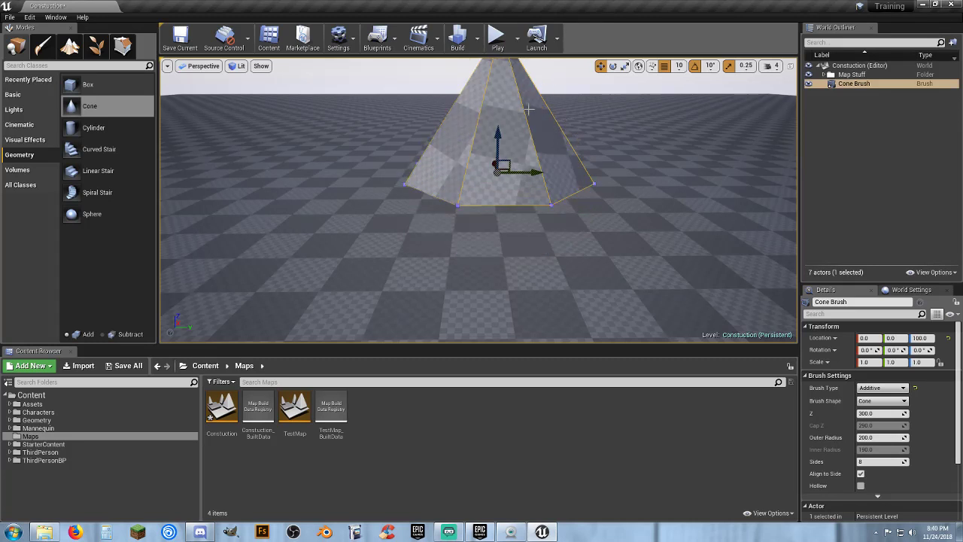
{"action": "left_click", "coordinate": [613, 66]}
{"action": "key", "text": "f"}
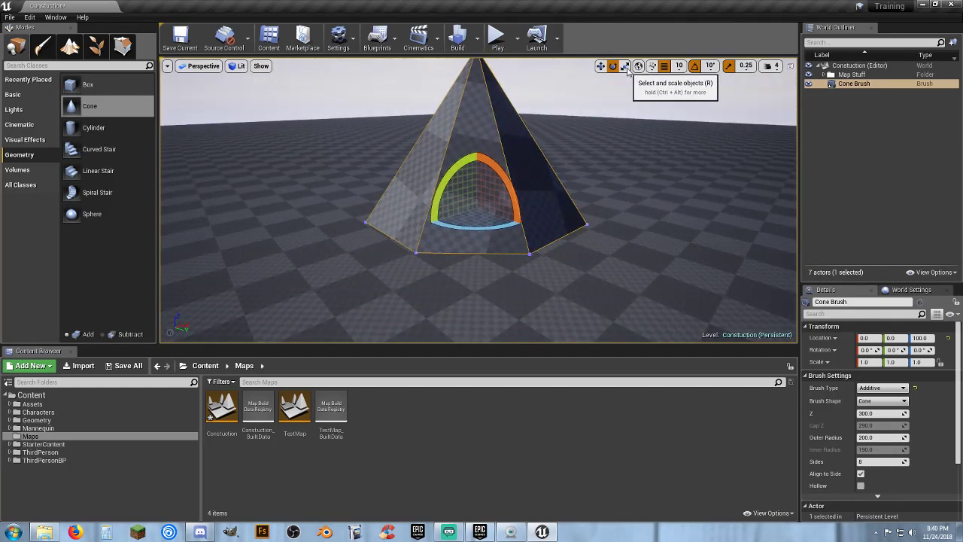
{"action": "mouse_move", "coordinate": [435, 182]}
{"action": "left_mouse_down"}
{"action": "mouse_move", "coordinate": [451, 225]}
{"action": "mouse_move", "coordinate": [486, 268]}
{"action": "left_mouse_up"}
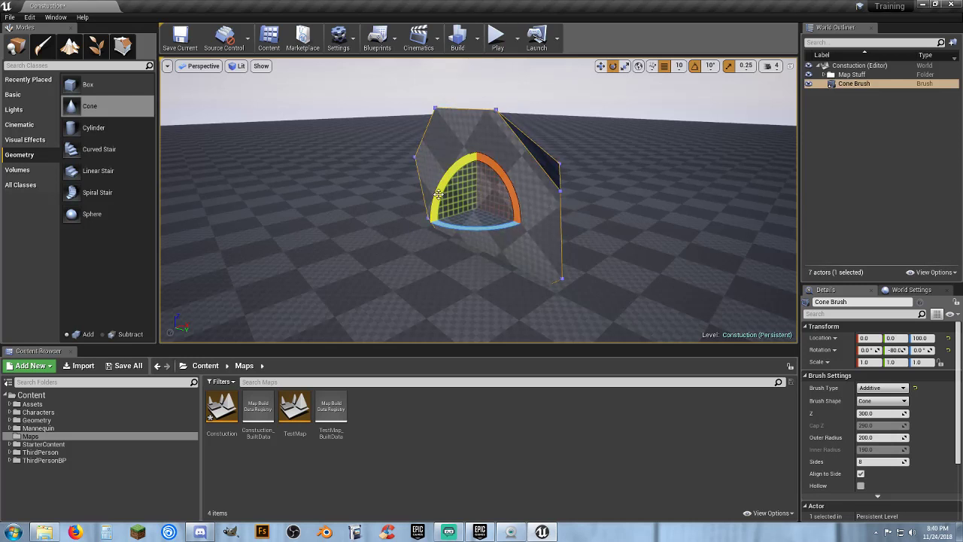
{"action": "left_click_drag", "start_coordinate": [450, 178], "coordinate": [512, 193]}
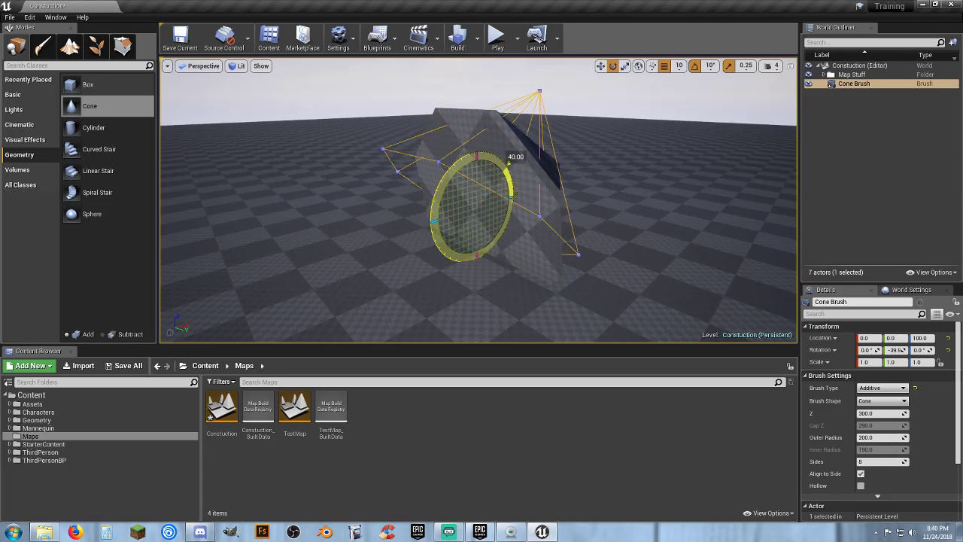
{"action": "left_click_drag", "start_coordinate": [468, 167], "coordinate": [468, 167]}
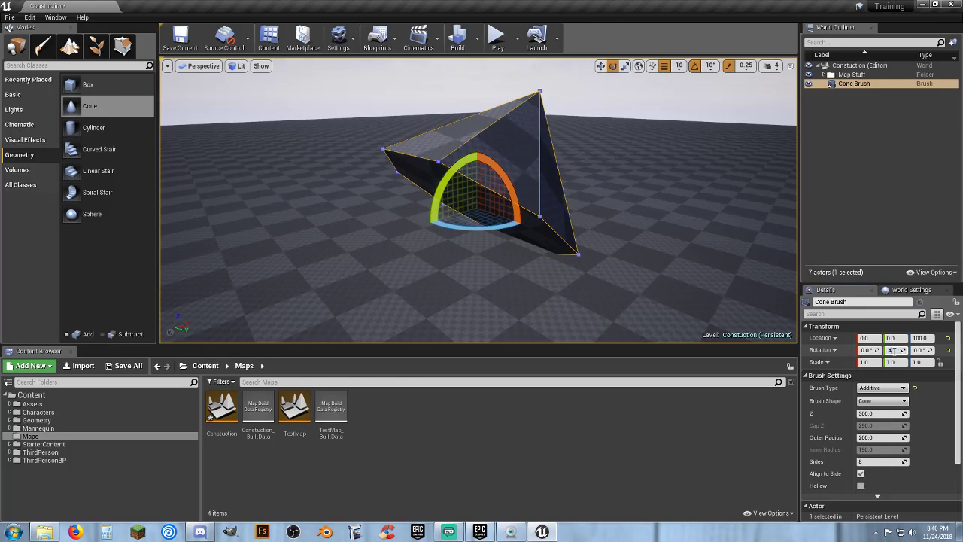
Set the Cone Brush's Y rotation to 45 degrees and change it to -45 degrees.
{"action": "key", "text": "Tab"}
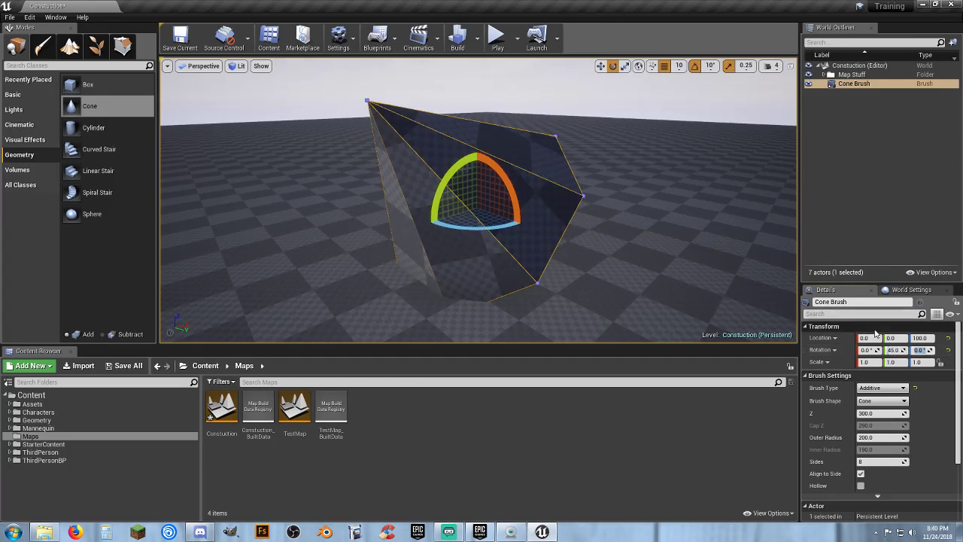
{"action": "left_click", "coordinate": [894, 351]}
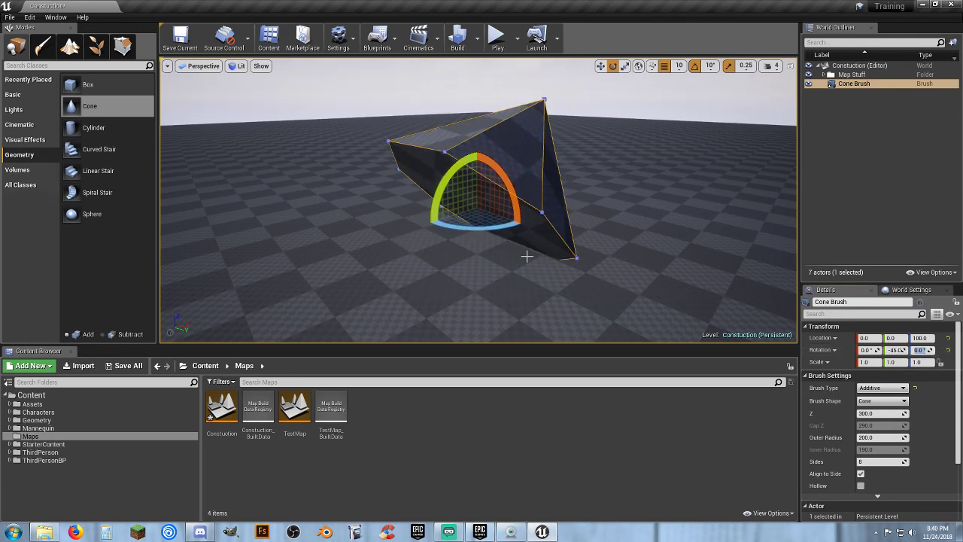
{"action": "left_click_drag", "start_coordinate": [527, 256], "coordinate": [602, 255], "text": "alt"}
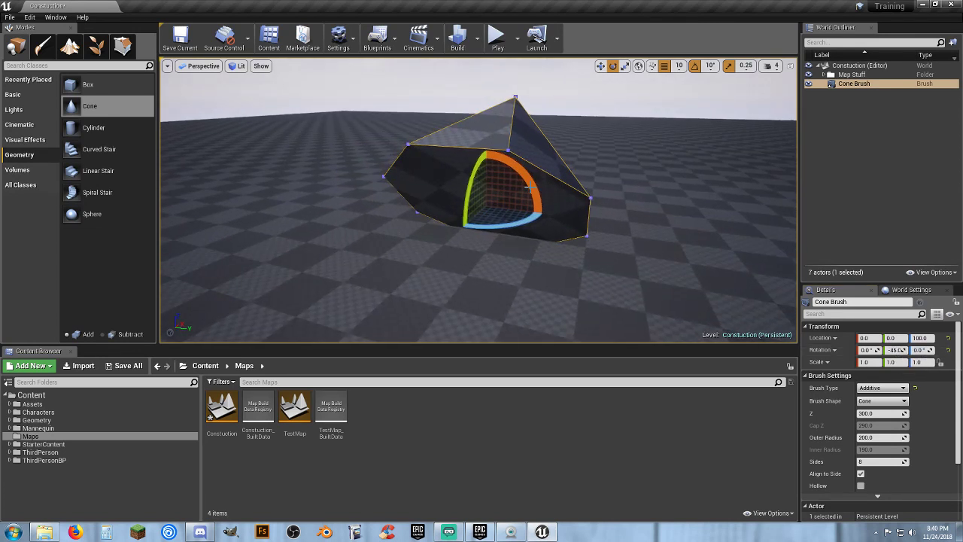
Play-test the level, running and jumping the character around the tilted cone to examine its shape and scale.
{"action": "left_click", "coordinate": [496, 36]}
{"action": "key", "text": "w"}
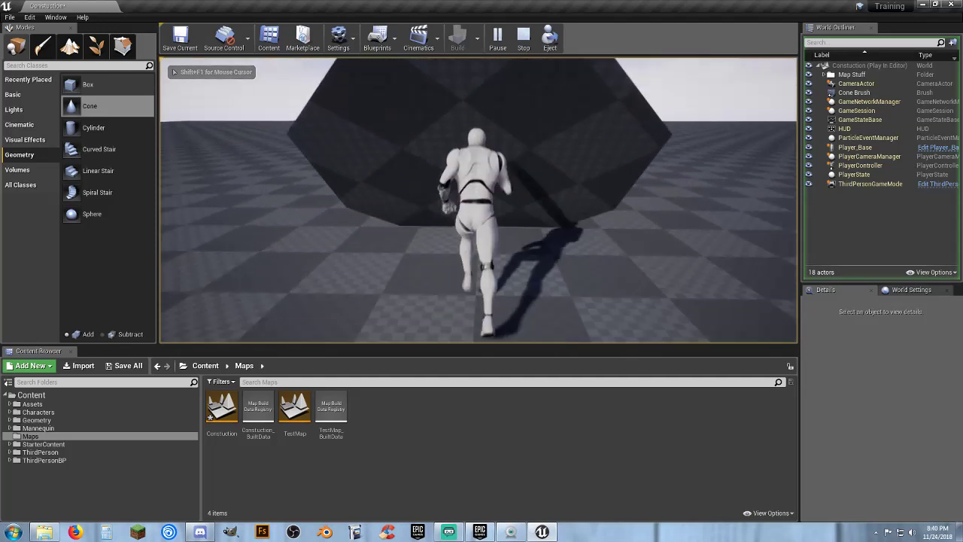
{"action": "key", "text": "d"}
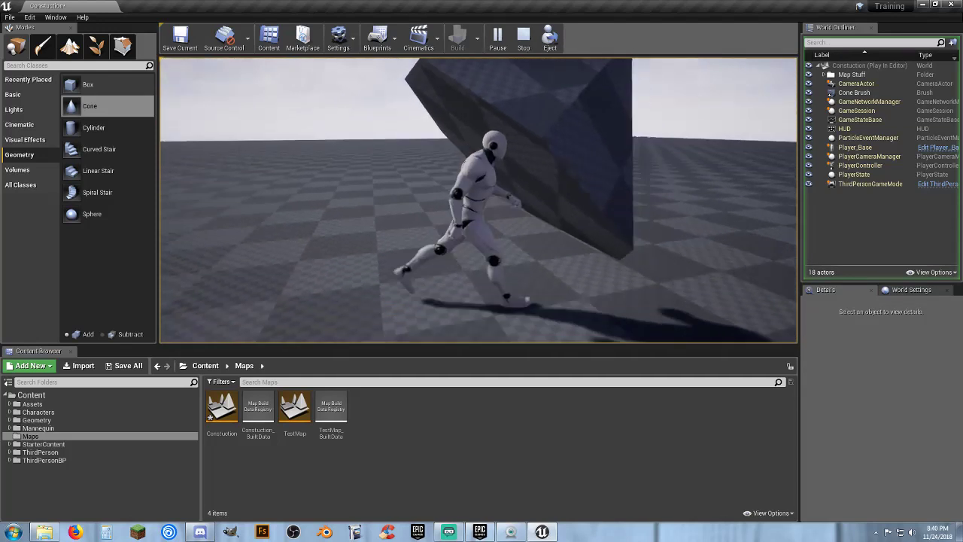
{"action": "key", "text": "w"}
{"action": "key", "text": "w"}
{"action": "key", "text": "space"}
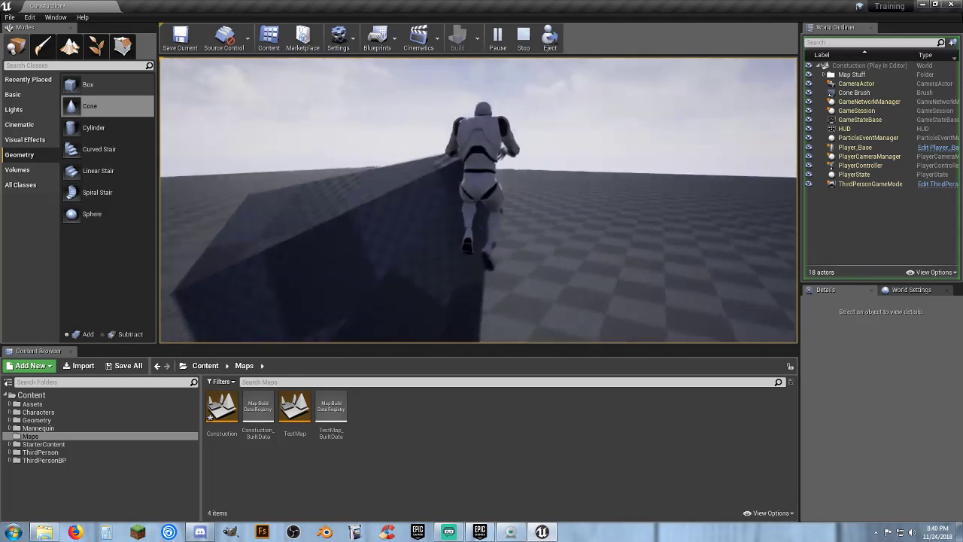
{"action": "key", "text": "d"}
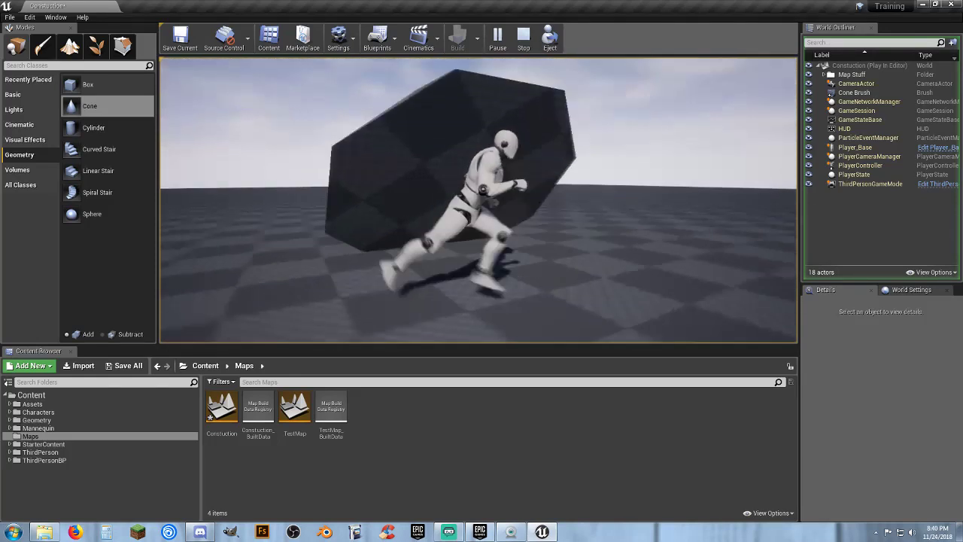
{"action": "key", "text": "w"}
{"action": "key", "text": "s"}
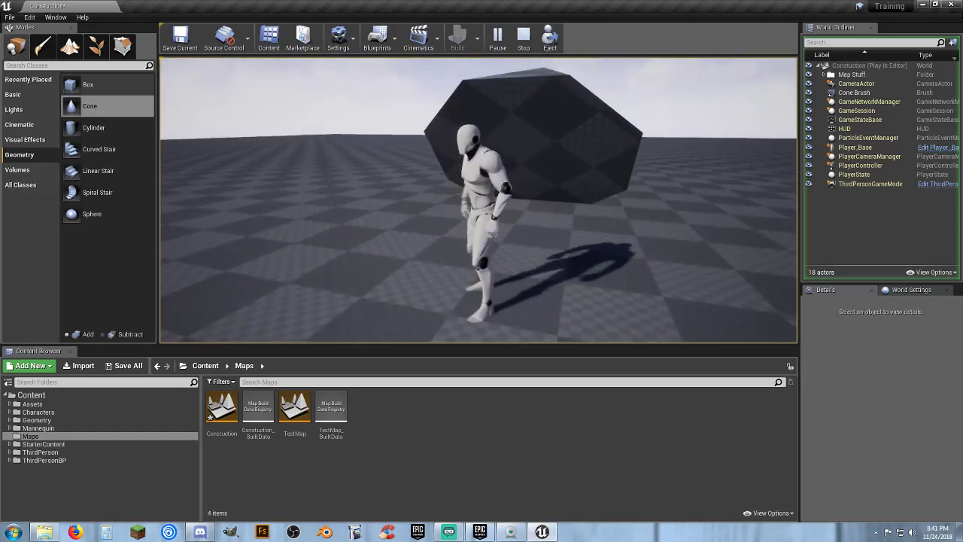
{"action": "key", "text": "Escape"}
Delete the tilted Cone Brush and place a fresh Cone brush at location X 0, Y 0.
{"action": "left_click", "coordinate": [454, 89]}
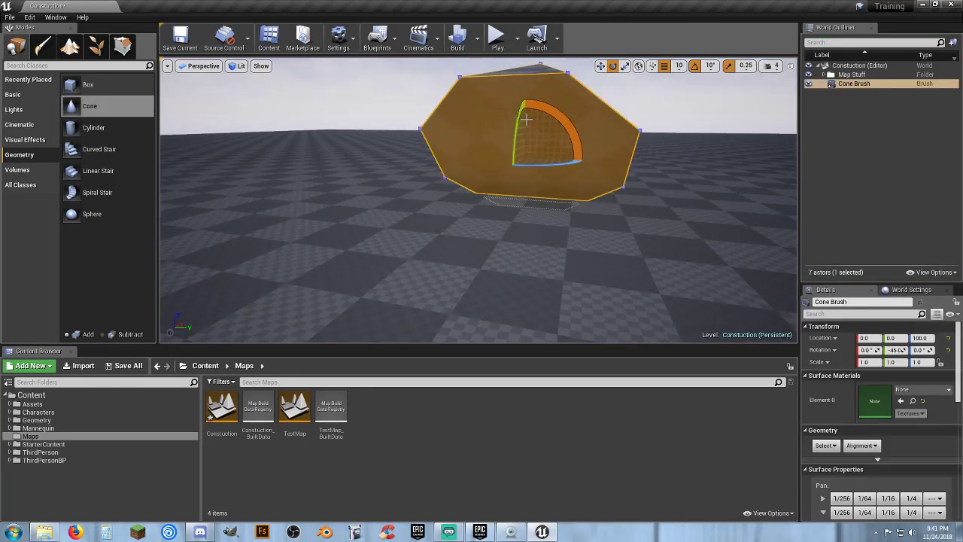
{"action": "key", "text": "Delete"}
{"action": "mouse_move", "coordinate": [89, 106]}
{"action": "left_mouse_down"}
{"action": "mouse_move", "coordinate": [459, 221]}
{"action": "mouse_move", "coordinate": [538, 220]}
{"action": "left_mouse_up"}
{"action": "left_click", "coordinate": [877, 339]}
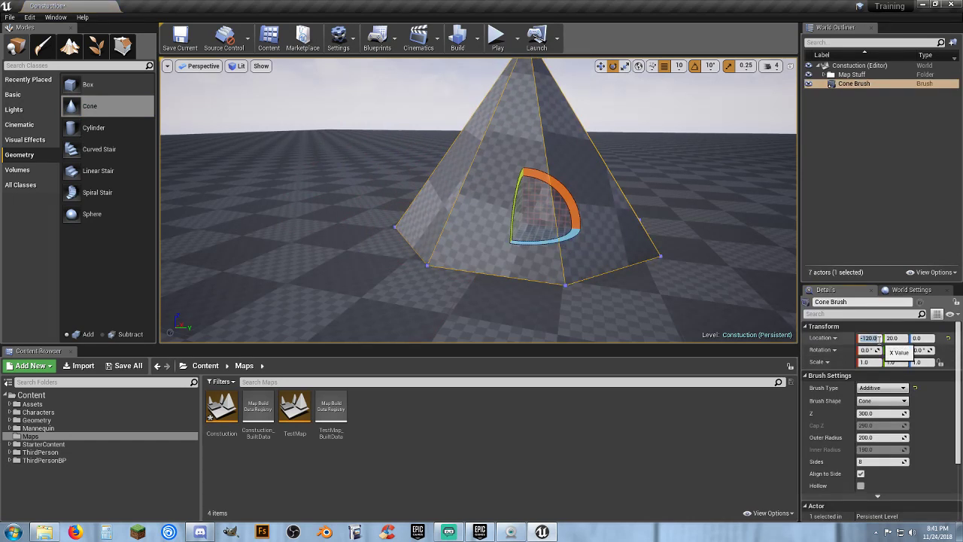
{"action": "type", "text": "0"}
{"action": "key", "text": "Tab"}
{"action": "type", "text": "0"}
{"action": "key", "text": "Tab"}
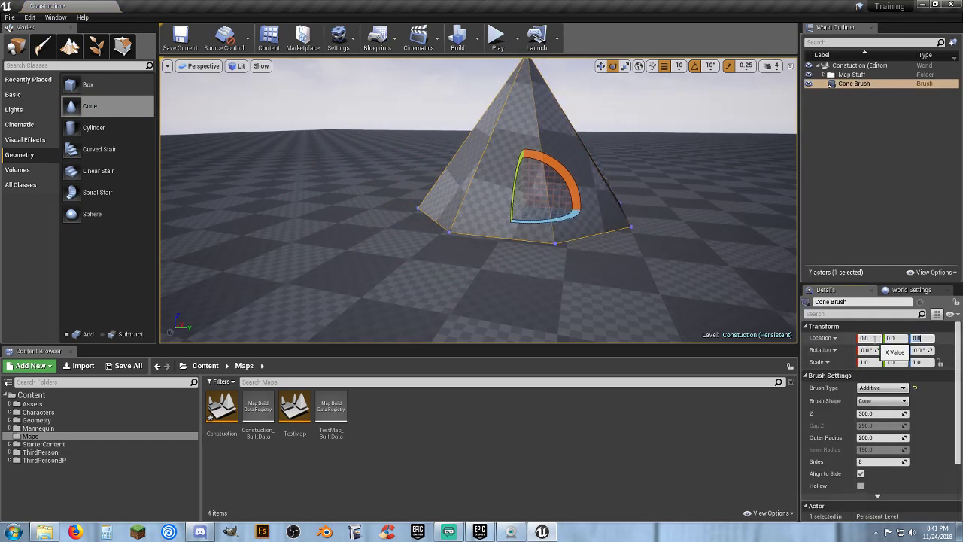
Set the Cone Brush's Z height to 500.
{"action": "right_click_drag", "start_coordinate": [542, 226], "coordinate": [553, 199]}
{"action": "mouse_move", "coordinate": [632, 281]}
{"action": "right_mouse_down"}
{"action": "mouse_move", "coordinate": [632, 241]}
{"action": "mouse_move", "coordinate": [632, 282]}
{"action": "right_mouse_up"}
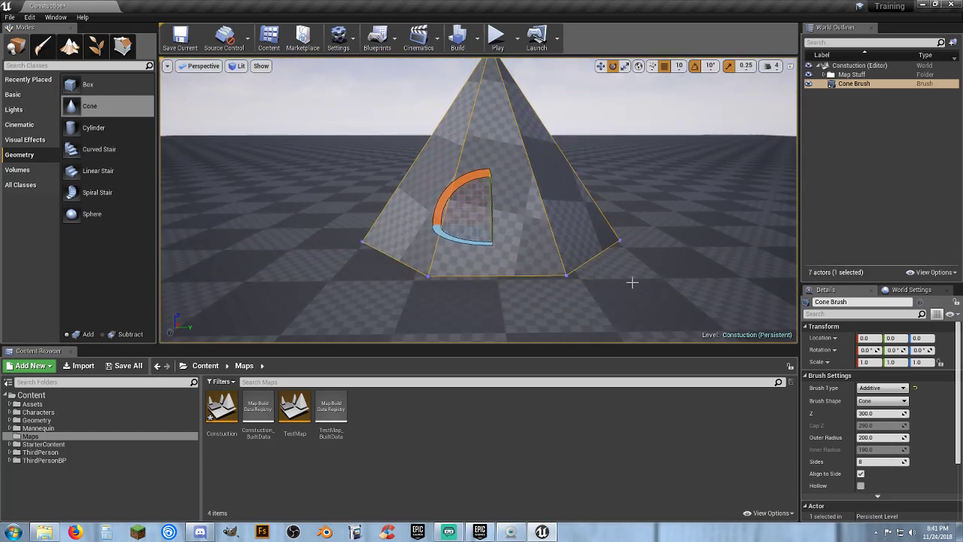
{"action": "left_click", "coordinate": [875, 414]}
{"action": "type", "text": "500"}
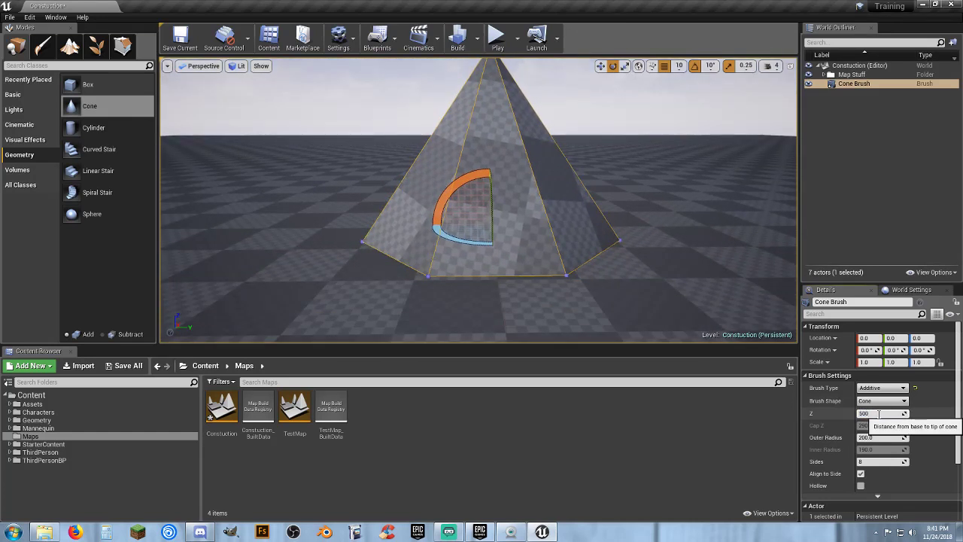
{"action": "key", "text": "Return"}
{"action": "right_click_drag", "start_coordinate": [699, 303], "coordinate": [698, 266]}
{"action": "key", "text": "s"}
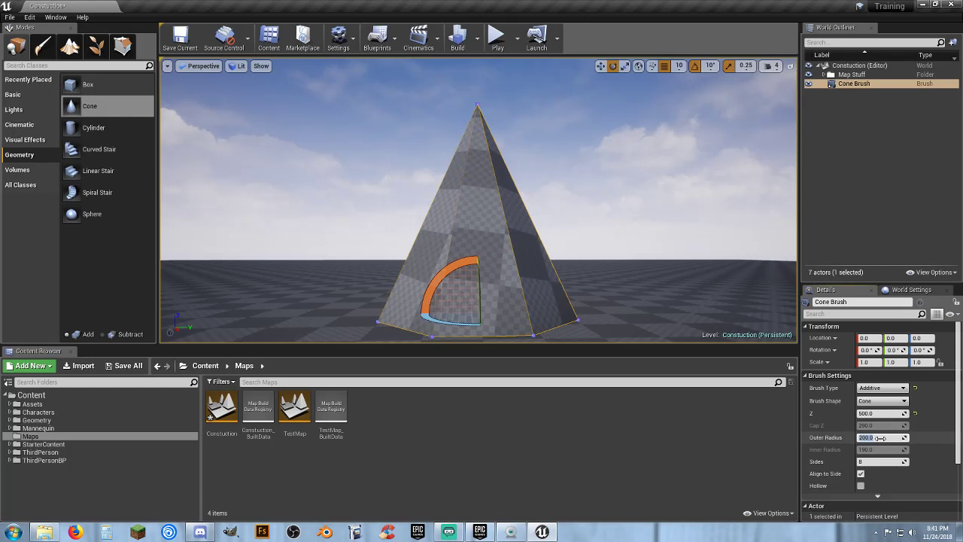
Set the Cone Brush's outer radius to 250.
{"action": "left_click", "coordinate": [881, 438]}
{"action": "type", "text": "250"}
{"action": "key", "text": "Return"}
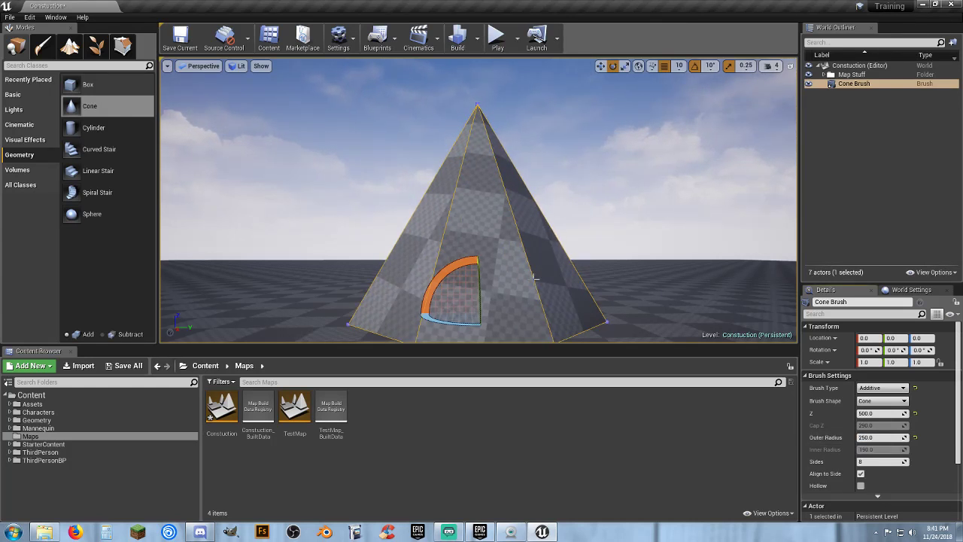
Increase the Cone Brush's sides to 20, and reduce them to 4 to form a pyramid.
{"action": "right_click_drag", "start_coordinate": [551, 249], "coordinate": [527, 249]}
{"action": "right_click_drag", "start_coordinate": [592, 233], "coordinate": [591, 200]}
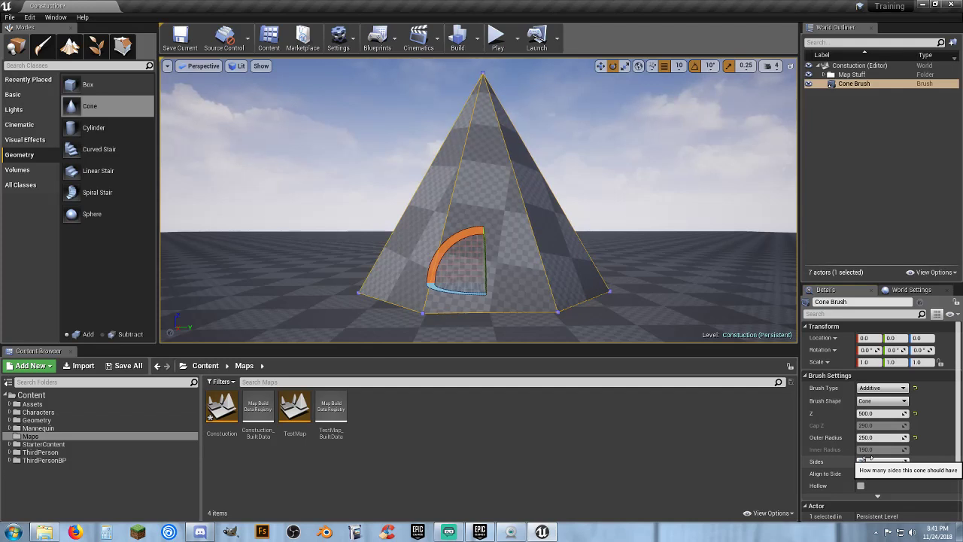
{"action": "left_click_drag", "start_coordinate": [868, 458], "coordinate": [903, 458]}
{"action": "right_click_drag", "start_coordinate": [578, 250], "coordinate": [444, 248]}
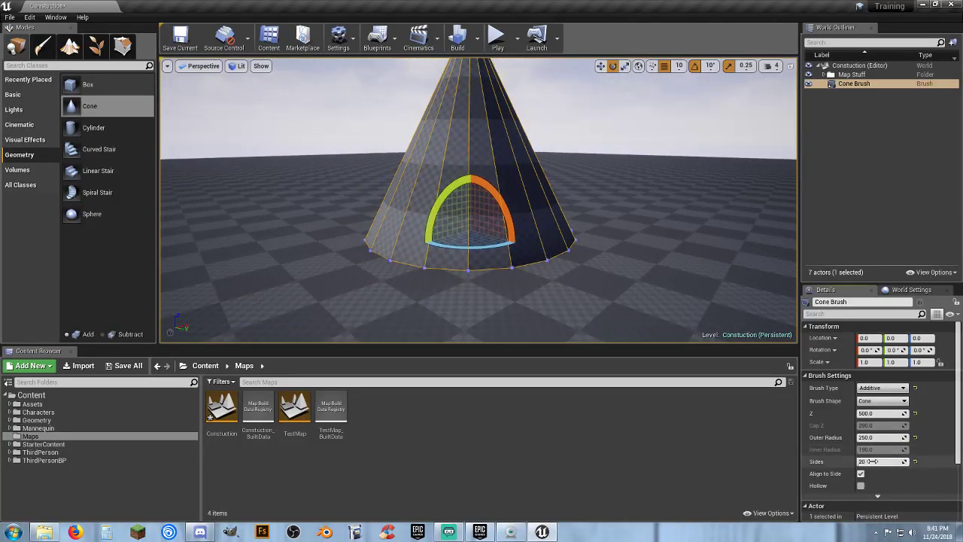
{"action": "type", "text": "4"}
{"action": "key", "text": "Return"}
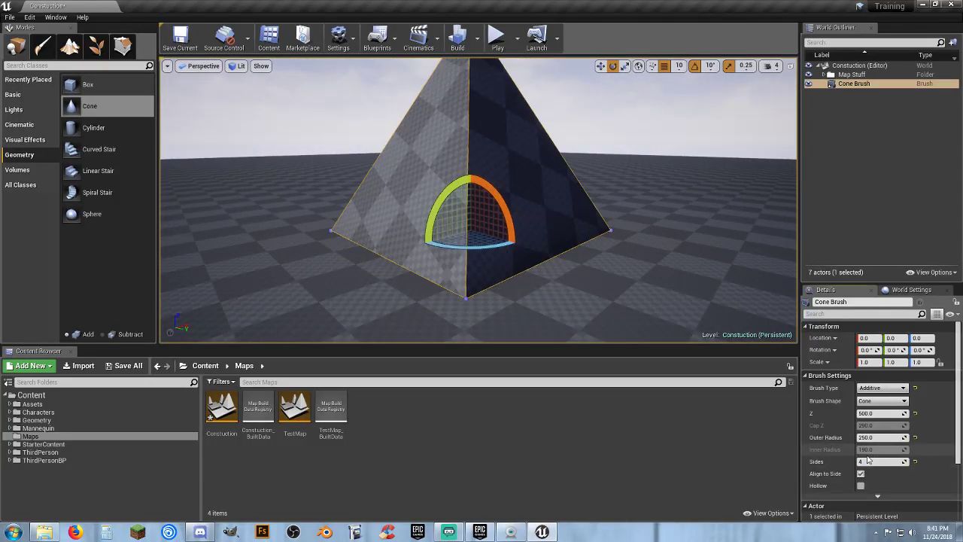
Inspect the four-sided Cone Brush and delete it from the level.
{"action": "right_click_drag", "start_coordinate": [482, 286], "coordinate": [481, 226]}
{"action": "mouse_move", "coordinate": [478, 199]}
{"action": "right_mouse_down"}
{"action": "mouse_move", "coordinate": [406, 199]}
{"action": "mouse_move", "coordinate": [479, 192]}
{"action": "mouse_move", "coordinate": [502, 178]}
{"action": "mouse_move", "coordinate": [493, 177]}
{"action": "mouse_move", "coordinate": [493, 231]}
{"action": "right_mouse_up"}
{"action": "key", "text": "w"}
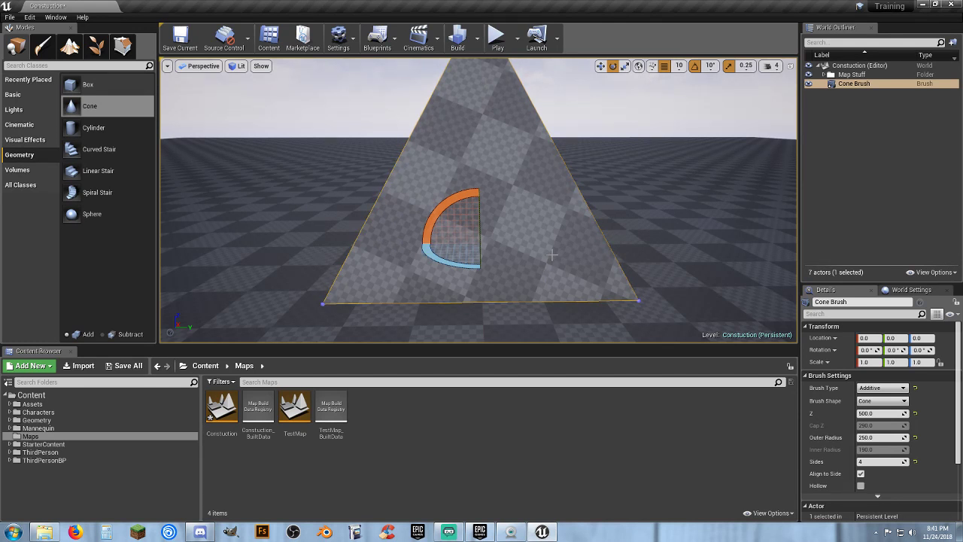
{"action": "key", "text": "Delete"}
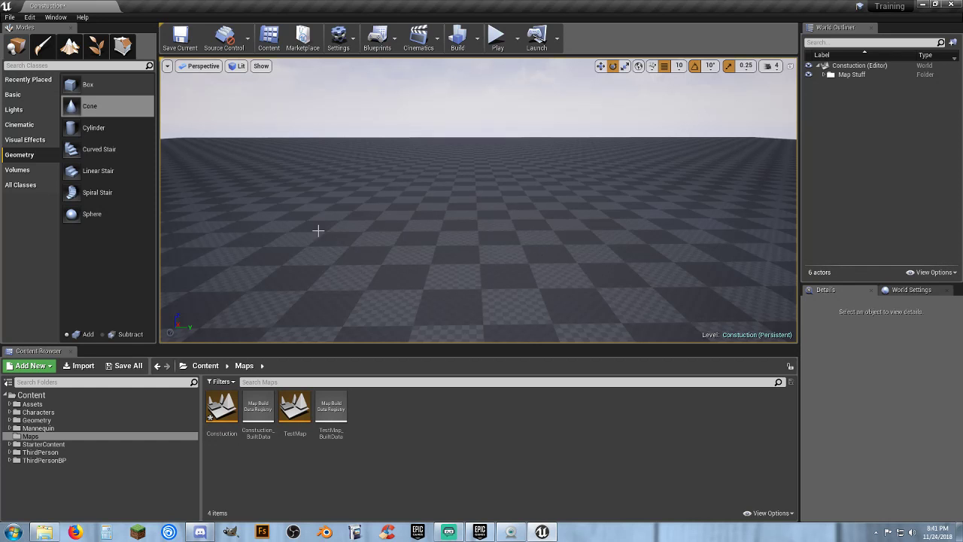
Place an additive Cylinder brush on the floor and set its X and Y location to 0.
{"action": "mouse_move", "coordinate": [93, 127]}
{"action": "left_mouse_down"}
{"action": "mouse_move", "coordinate": [492, 275]}
{"action": "mouse_move", "coordinate": [486, 255]}
{"action": "left_mouse_up"}
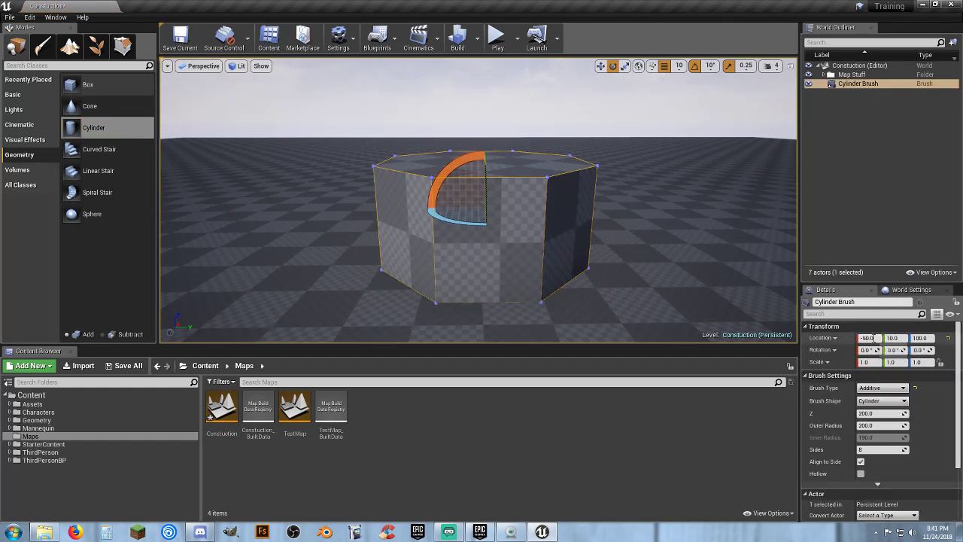
{"action": "type", "text": "0"}
{"action": "key", "text": "Tab"}
{"action": "type", "text": "0"}
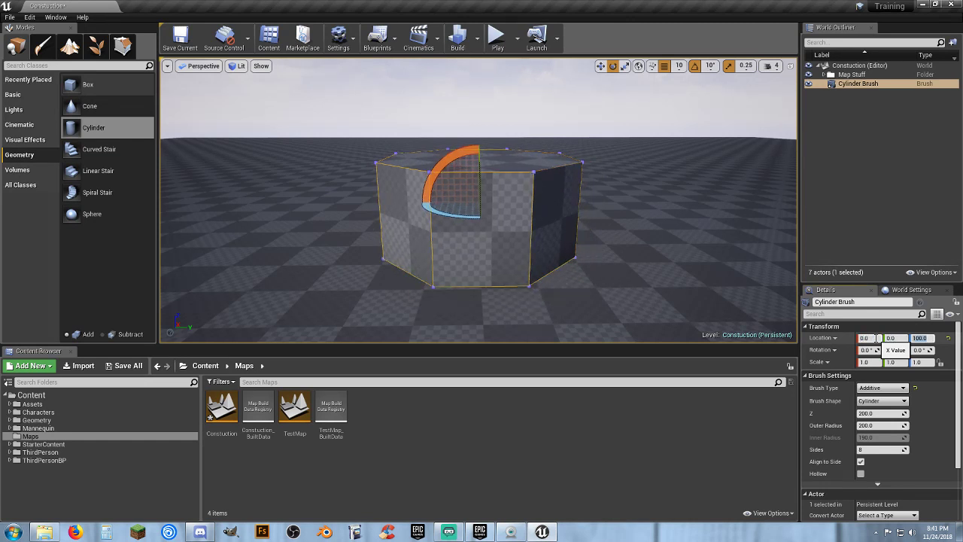
Rotate the Cylinder Brush 90 degrees so that it stands on its side.
{"action": "right_click_drag", "start_coordinate": [526, 225], "coordinate": [670, 226]}
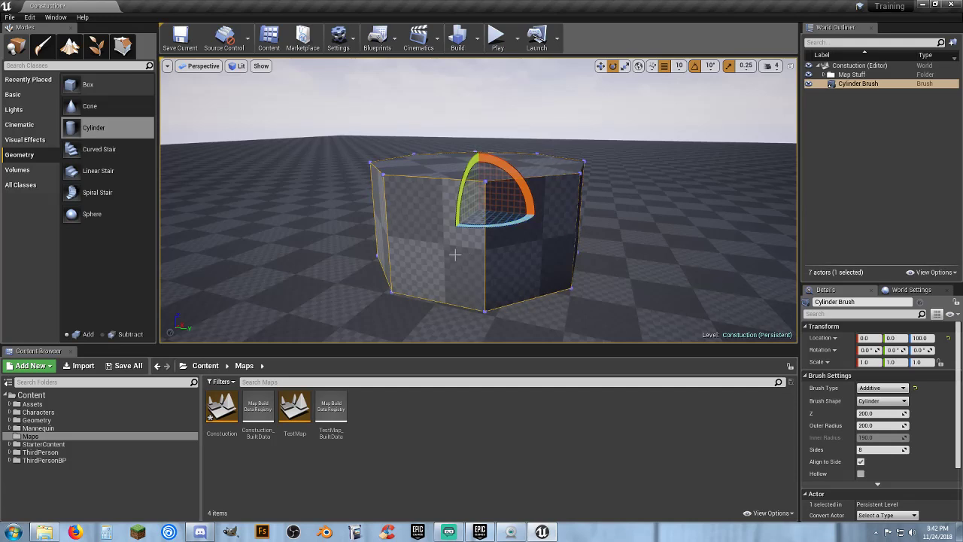
{"action": "mouse_move", "coordinate": [462, 111]}
{"action": "right_mouse_down"}
{"action": "mouse_move", "coordinate": [462, 68]}
{"action": "mouse_move", "coordinate": [462, 195]}
{"action": "mouse_move", "coordinate": [462, 112]}
{"action": "mouse_move", "coordinate": [512, 143]}
{"action": "mouse_move", "coordinate": [452, 150]}
{"action": "mouse_move", "coordinate": [414, 173]}
{"action": "mouse_move", "coordinate": [450, 68]}
{"action": "mouse_move", "coordinate": [489, 91]}
{"action": "mouse_move", "coordinate": [450, 114]}
{"action": "right_mouse_up"}
{"action": "left_click_drag", "start_coordinate": [431, 154], "coordinate": [431, 154]}
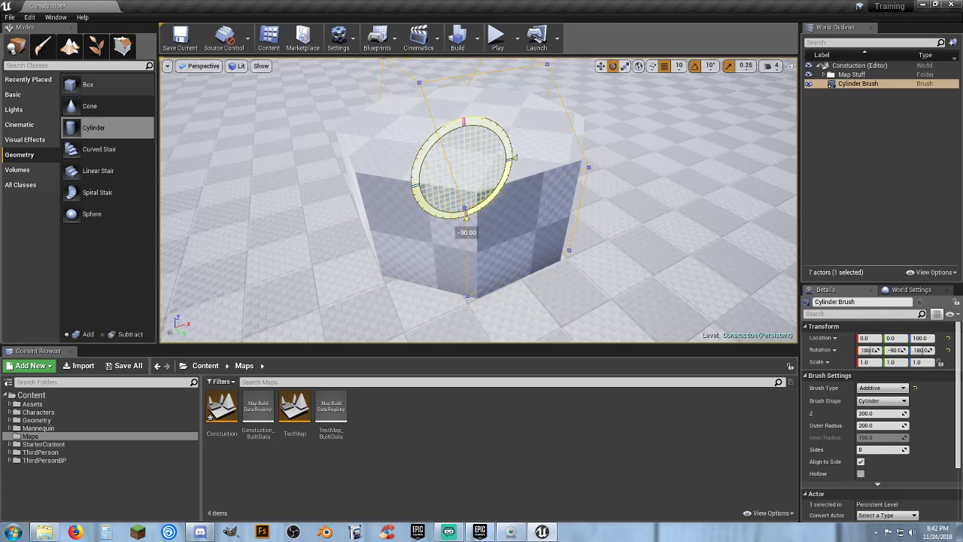
{"action": "left_click_drag", "start_coordinate": [431, 154], "coordinate": [391, 189]}
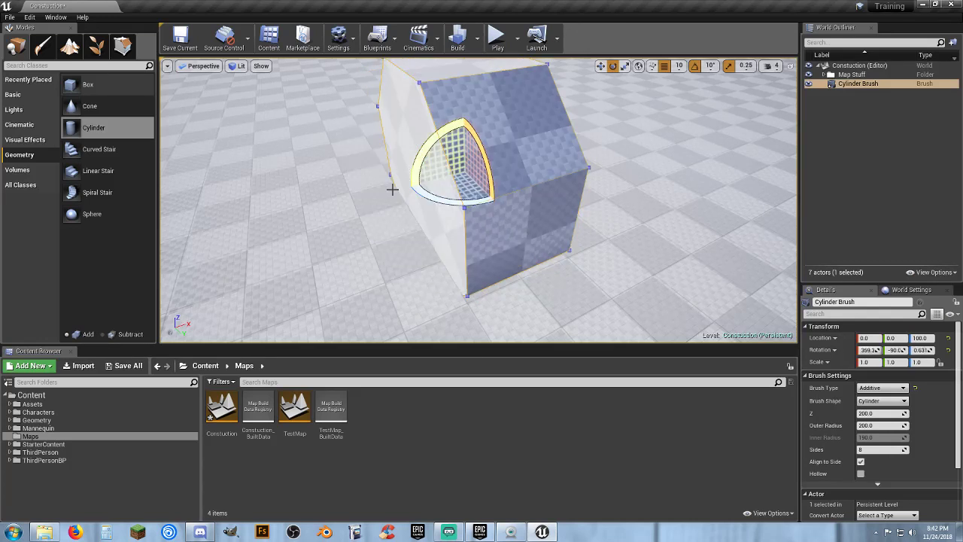
{"action": "mouse_move", "coordinate": [391, 189]}
{"action": "right_mouse_down"}
{"action": "mouse_move", "coordinate": [489, 177]}
{"action": "mouse_move", "coordinate": [489, 248]}
{"action": "mouse_move", "coordinate": [471, 140]}
{"action": "right_mouse_up"}
Move the sideways Cylinder Brush up to a Z location of 200.
{"action": "left_click", "coordinate": [600, 65]}
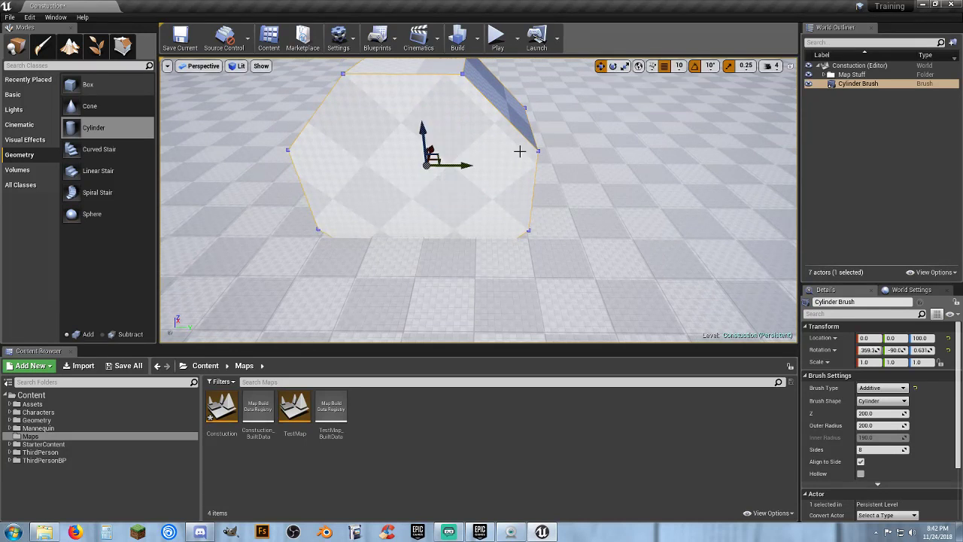
{"action": "left_click_drag", "start_coordinate": [423, 130], "coordinate": [422, 123]}
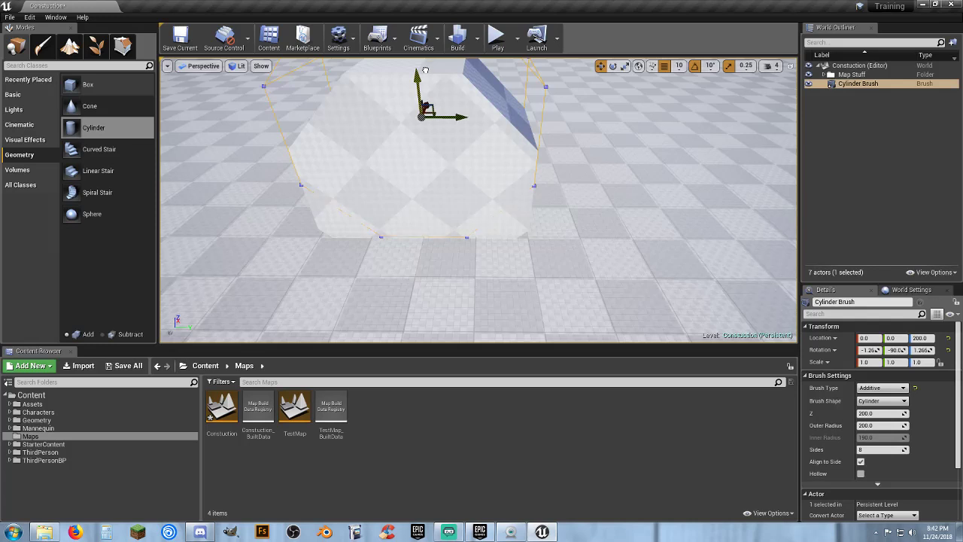
{"action": "left_click_drag", "start_coordinate": [425, 70], "coordinate": [425, 70]}
Reset the Cylinder Brush's rotation to 0 on all three axes.
{"action": "mouse_move", "coordinate": [580, 153]}
{"action": "right_mouse_down"}
{"action": "mouse_move", "coordinate": [555, 150]}
{"action": "mouse_move", "coordinate": [602, 180]}
{"action": "mouse_move", "coordinate": [685, 183]}
{"action": "right_mouse_up"}
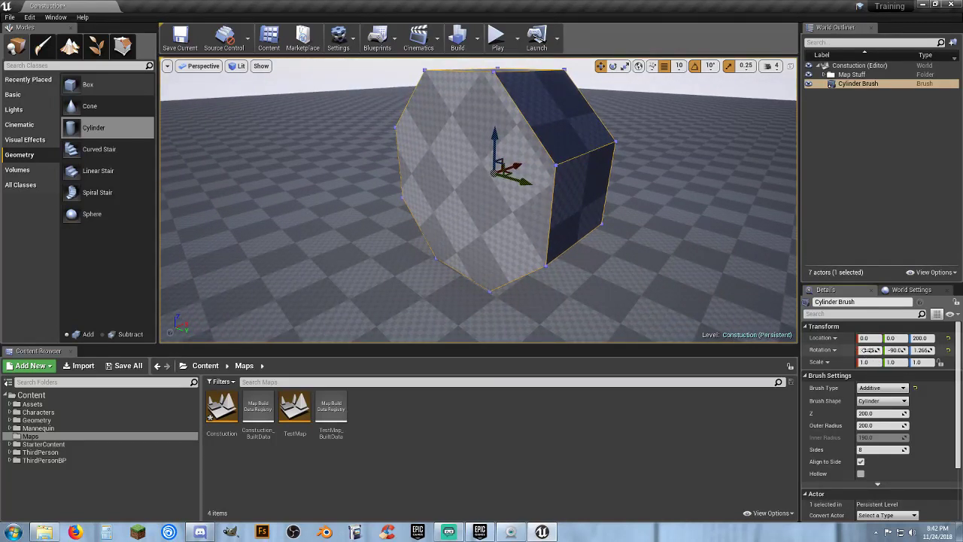
{"action": "type", "text": "0"}
{"action": "key", "text": "Tab"}
{"action": "type", "text": "0"}
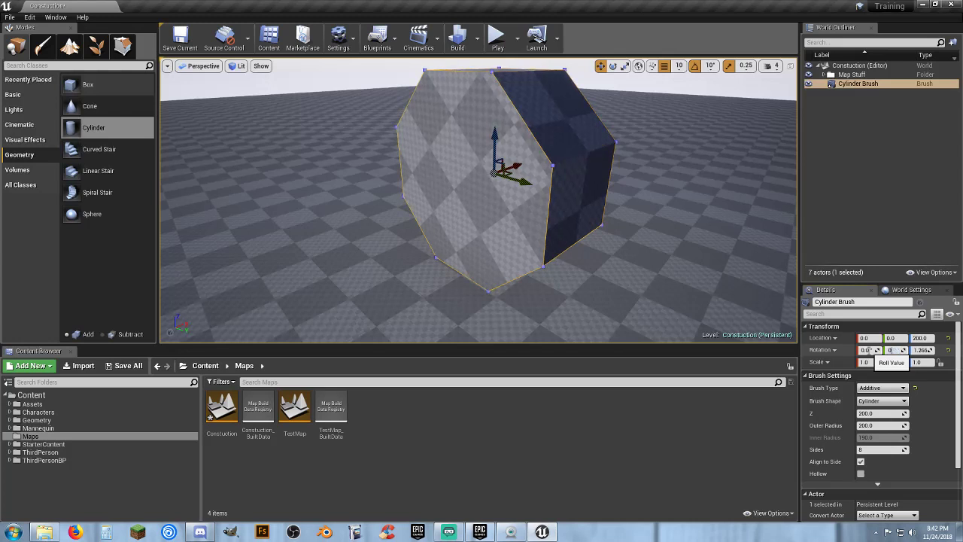
{"action": "key", "text": "Tab"}
{"action": "type", "text": "0"}
{"action": "key", "text": "Return"}
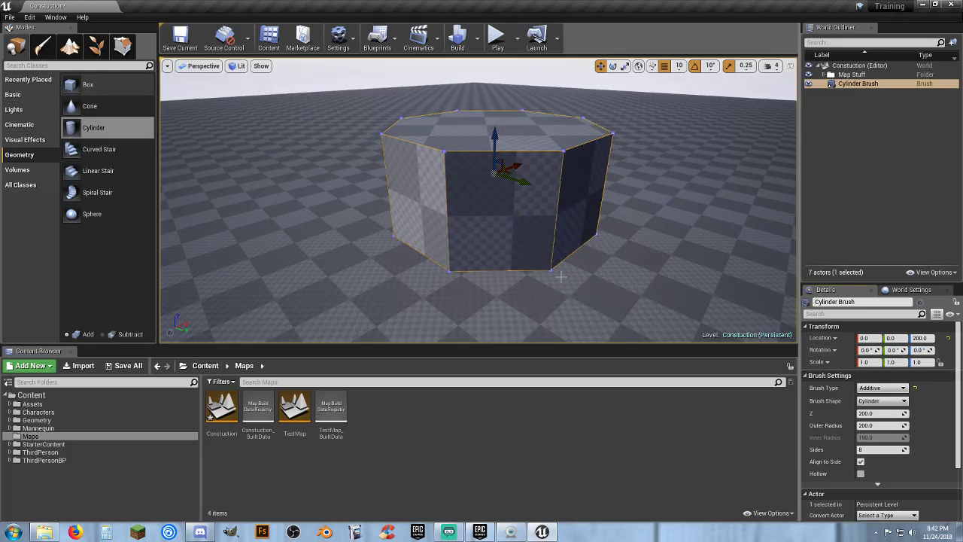
Set the Cylinder Brush's height to 100 and its Z location to 50 so that it rests on the floor.
{"action": "right_click_drag", "start_coordinate": [553, 224], "coordinate": [594, 197]}
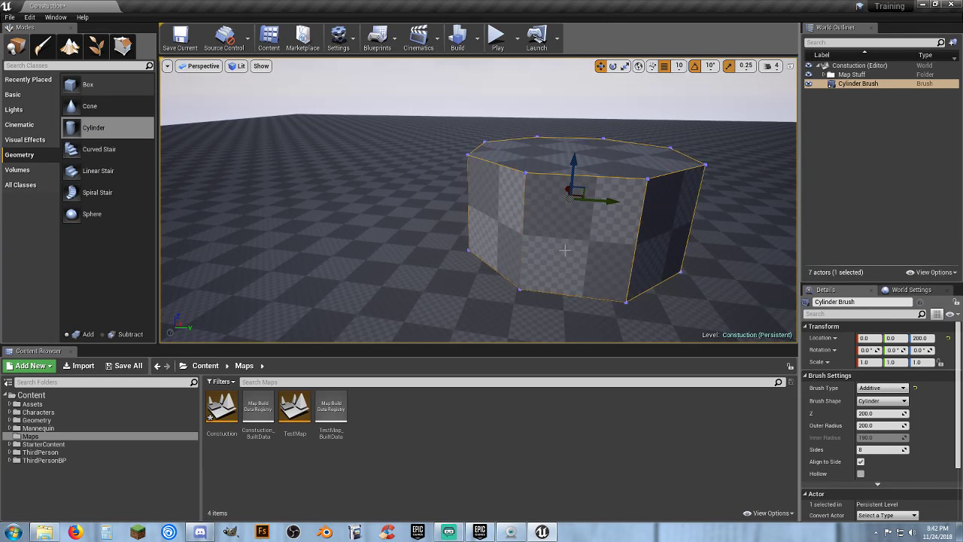
{"action": "right_click_drag", "start_coordinate": [585, 251], "coordinate": [646, 259]}
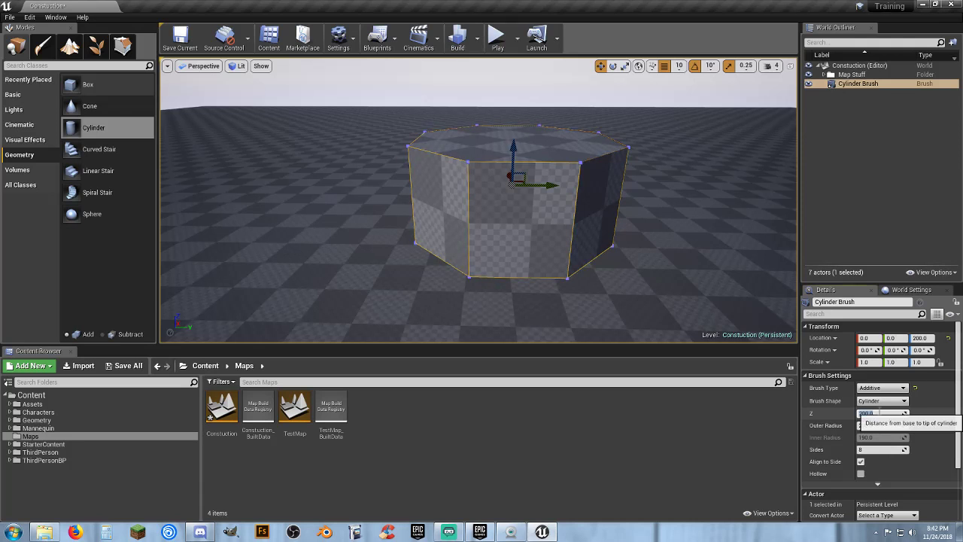
{"action": "left_click", "coordinate": [881, 413]}
{"action": "type", "text": "100"}
{"action": "key", "text": "Tab"}
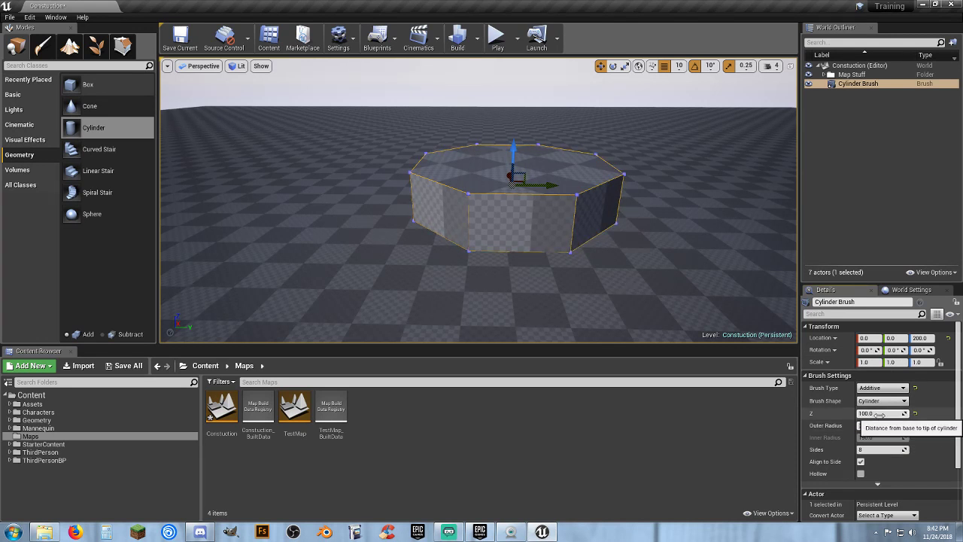
{"action": "left_click", "coordinate": [880, 413]}
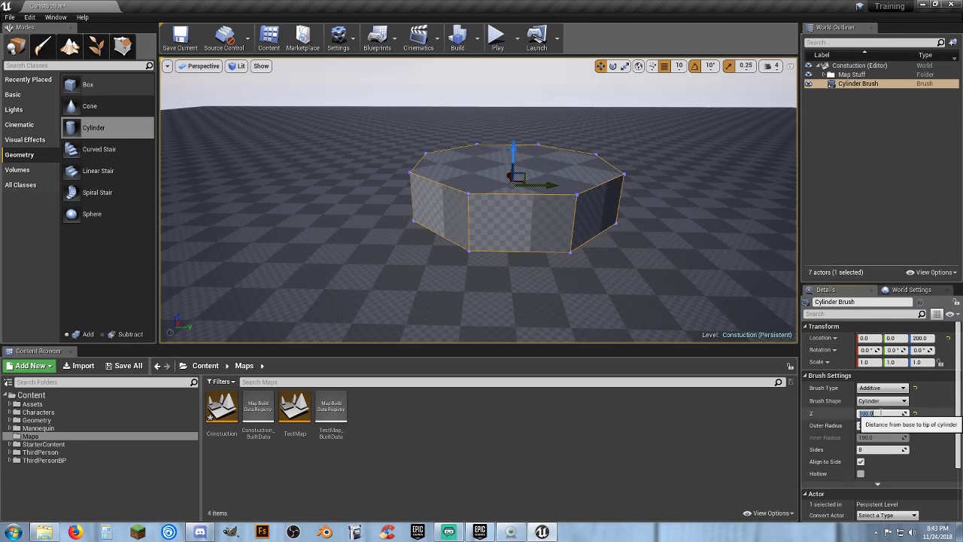
{"action": "left_click", "coordinate": [932, 338]}
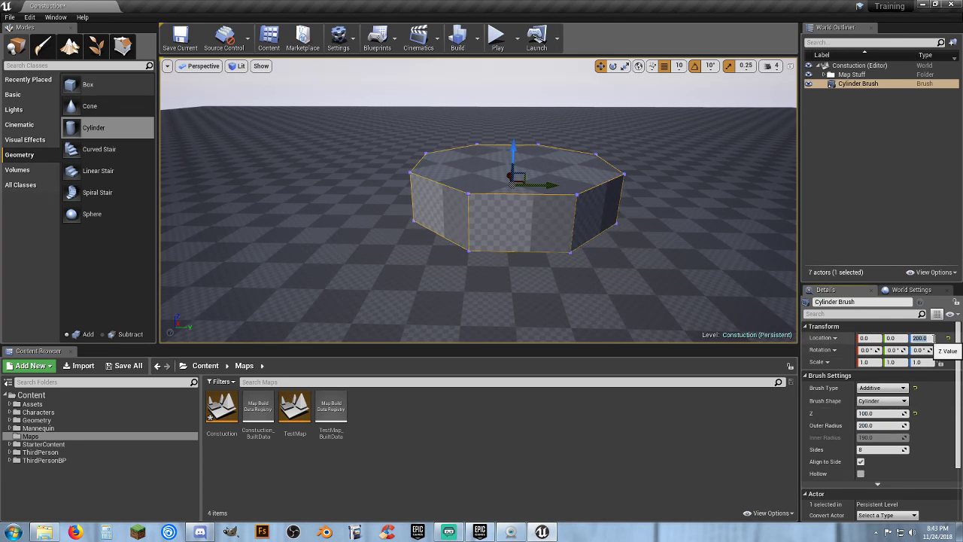
{"action": "type", "text": "50"}
{"action": "key", "text": "Return"}
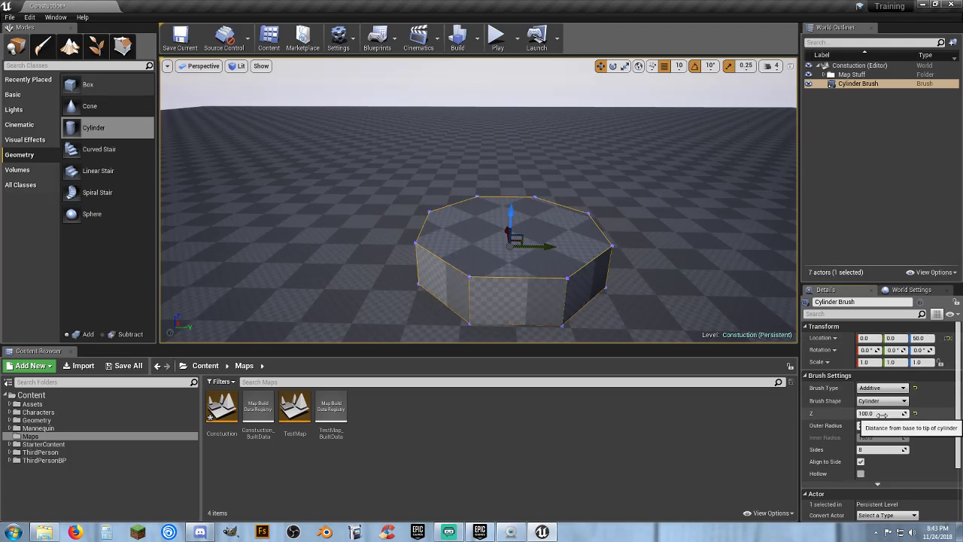
Set the Cylinder Brush's height to 50 and its Z location to 25.
{"action": "mouse_move", "coordinate": [642, 278]}
{"action": "right_mouse_down"}
{"action": "mouse_move", "coordinate": [642, 324]}
{"action": "mouse_move", "coordinate": [641, 301]}
{"action": "mouse_move", "coordinate": [527, 278]}
{"action": "mouse_move", "coordinate": [594, 278]}
{"action": "mouse_move", "coordinate": [617, 230]}
{"action": "mouse_move", "coordinate": [641, 275]}
{"action": "right_mouse_up"}
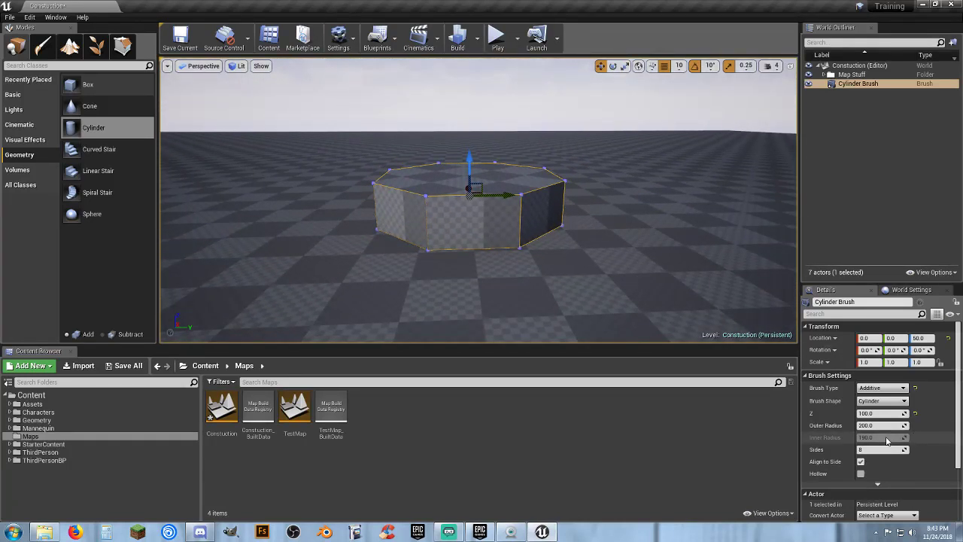
{"action": "left_click", "coordinate": [881, 414]}
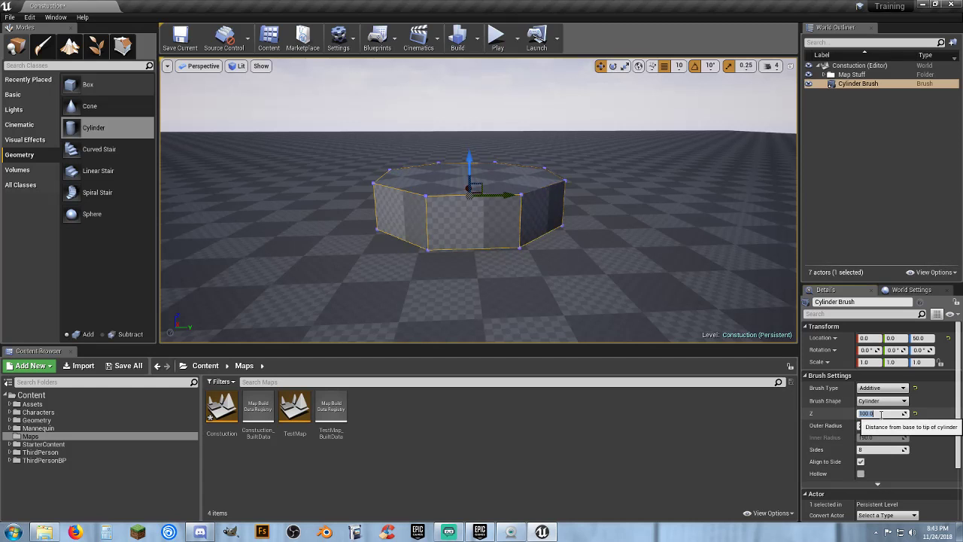
{"action": "type", "text": "50"}
{"action": "key", "text": "Tab"}
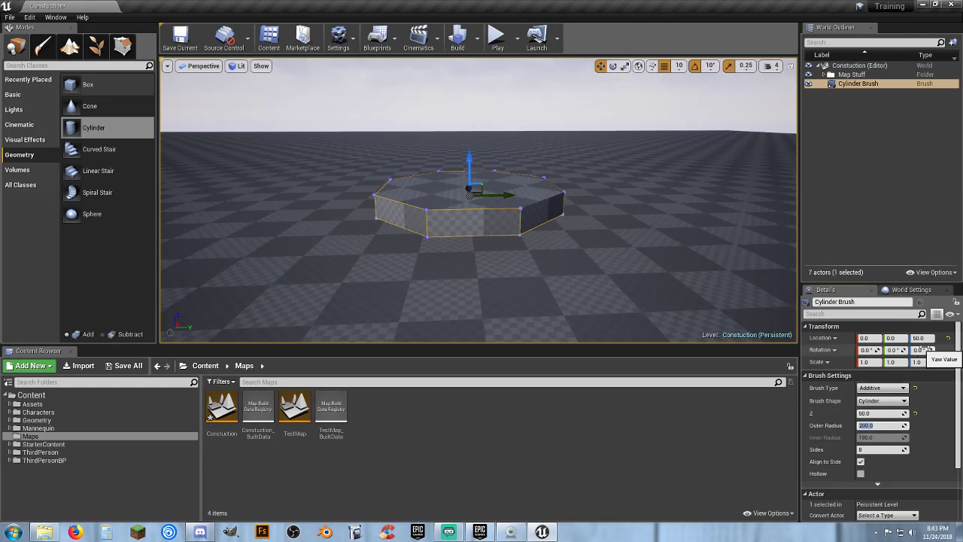
{"action": "left_click", "coordinate": [930, 338]}
{"action": "type", "text": "2"}
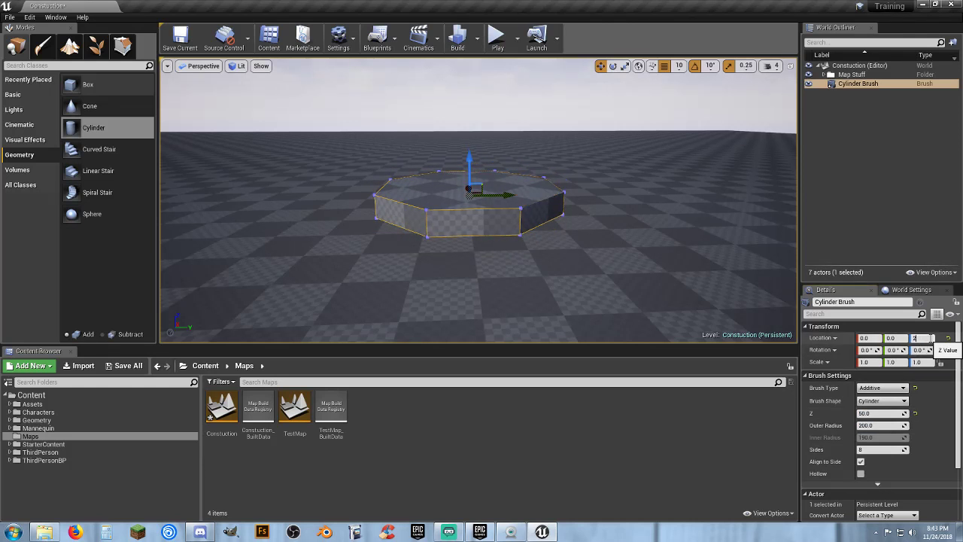
{"action": "type", "text": "5"}
{"action": "key", "text": "Return"}
{"action": "mouse_move", "coordinate": [582, 263]}
{"action": "right_mouse_down"}
{"action": "mouse_move", "coordinate": [583, 150]}
{"action": "mouse_move", "coordinate": [582, 256]}
{"action": "mouse_move", "coordinate": [523, 191]}
{"action": "right_mouse_up"}
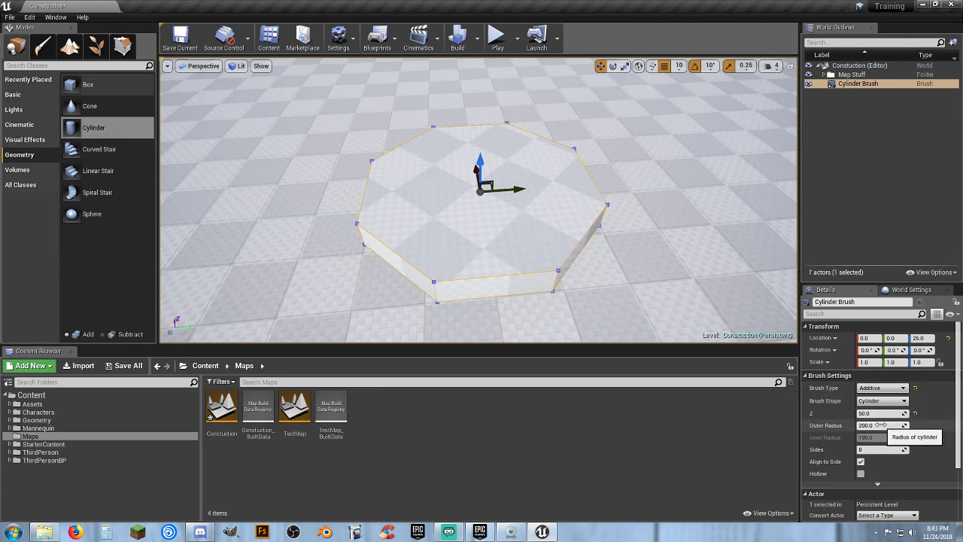
Keep the cylinder brush shape and set the brush's outer radius to 300.
{"action": "left_click", "coordinate": [892, 403]}
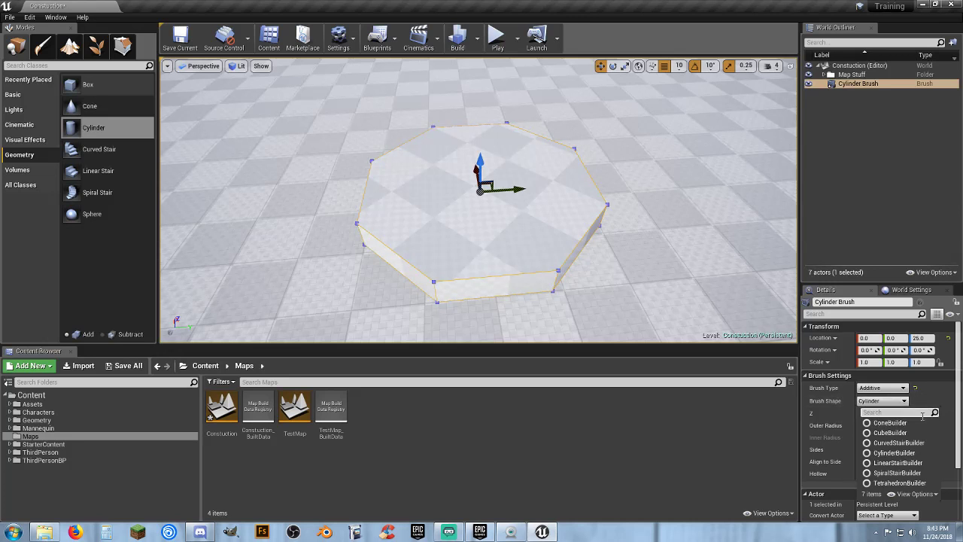
{"action": "left_click", "coordinate": [939, 404]}
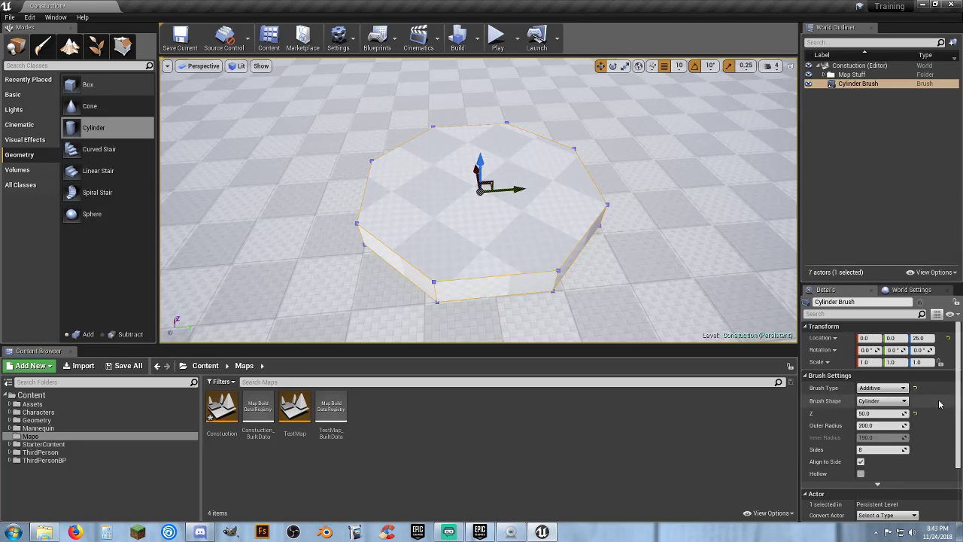
{"action": "left_click", "coordinate": [878, 426]}
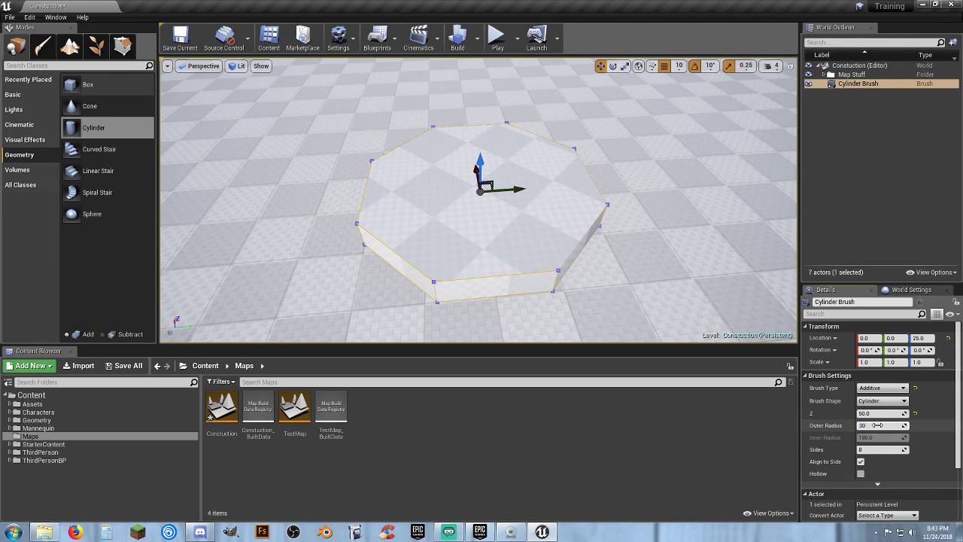
{"action": "key", "text": "Return"}
{"action": "mouse_move", "coordinate": [564, 333]}
{"action": "right_mouse_down"}
{"action": "mouse_move", "coordinate": [452, 334]}
{"action": "mouse_move", "coordinate": [564, 312]}
{"action": "right_mouse_up"}
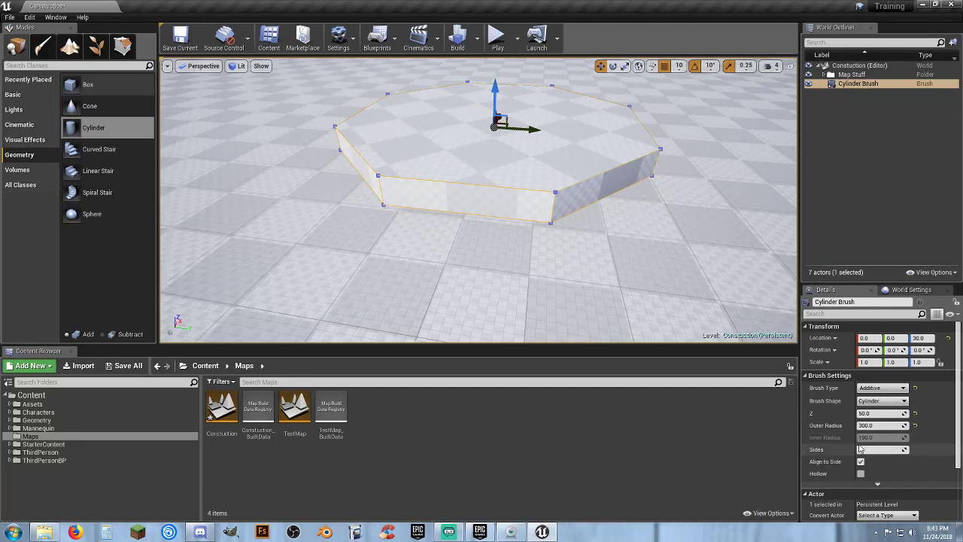
Set the Cylinder Brush's number of sides to 20 for a rounder outline.
{"action": "left_click", "coordinate": [867, 449]}
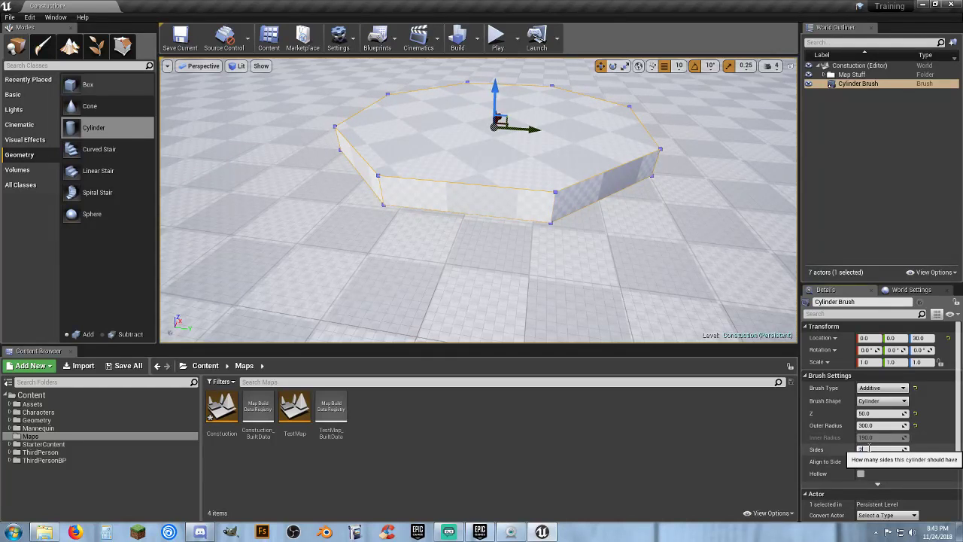
{"action": "type", "text": "20"}
{"action": "key", "text": "Return"}
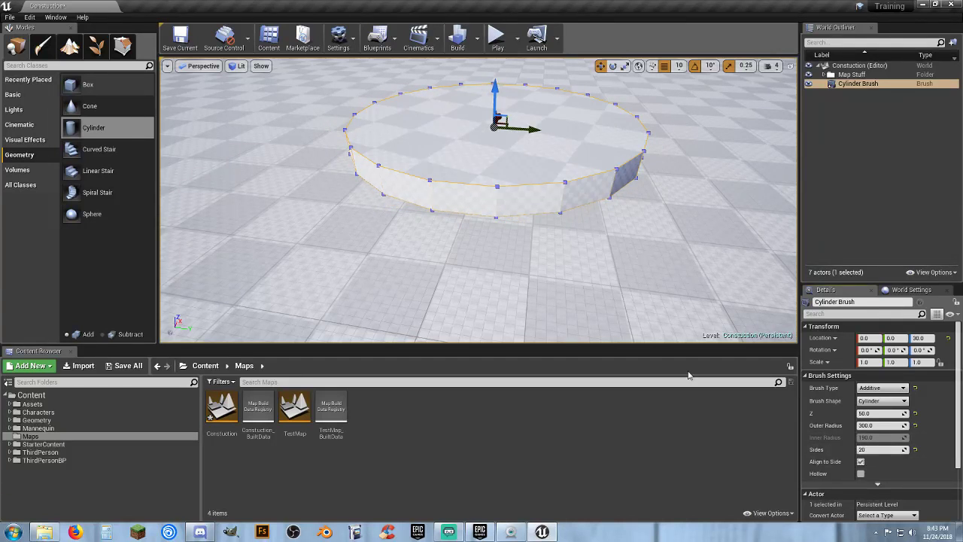
Make the Cylinder Brush hollow and set its Z location to 25.
{"action": "right_click_drag", "start_coordinate": [564, 312], "coordinate": [602, 312]}
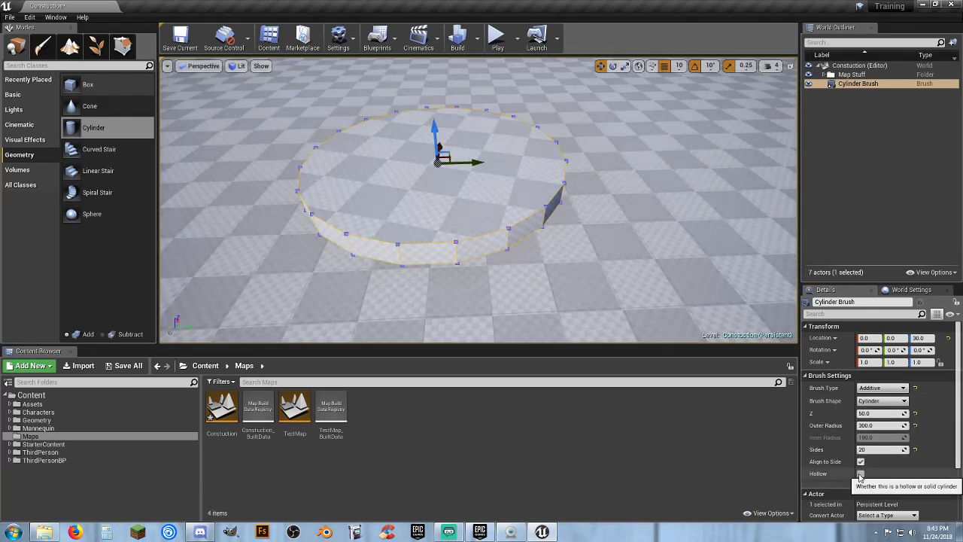
{"action": "left_click", "coordinate": [861, 474]}
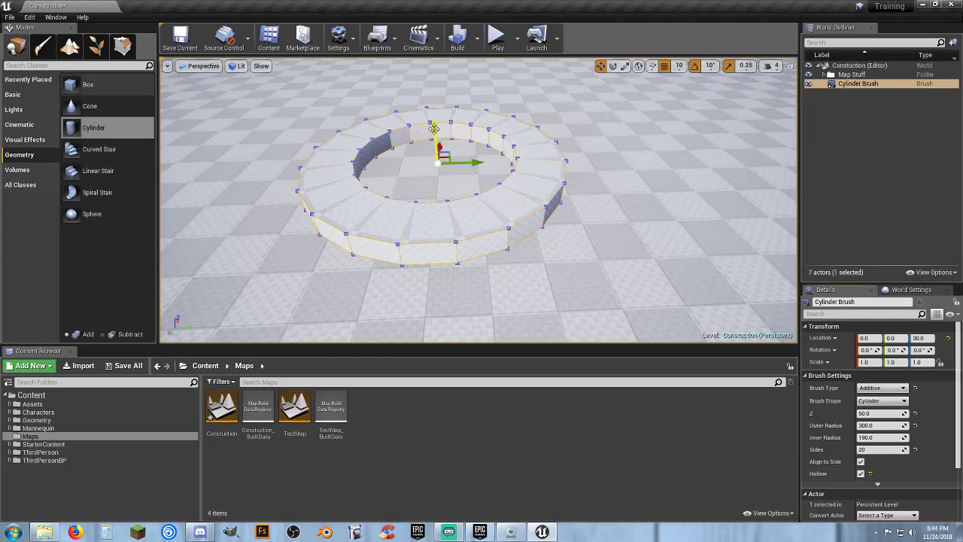
{"action": "mouse_move", "coordinate": [434, 128]}
{"action": "left_mouse_down"}
{"action": "mouse_move", "coordinate": [435, 102]}
{"action": "mouse_move", "coordinate": [446, 154]}
{"action": "left_mouse_up"}
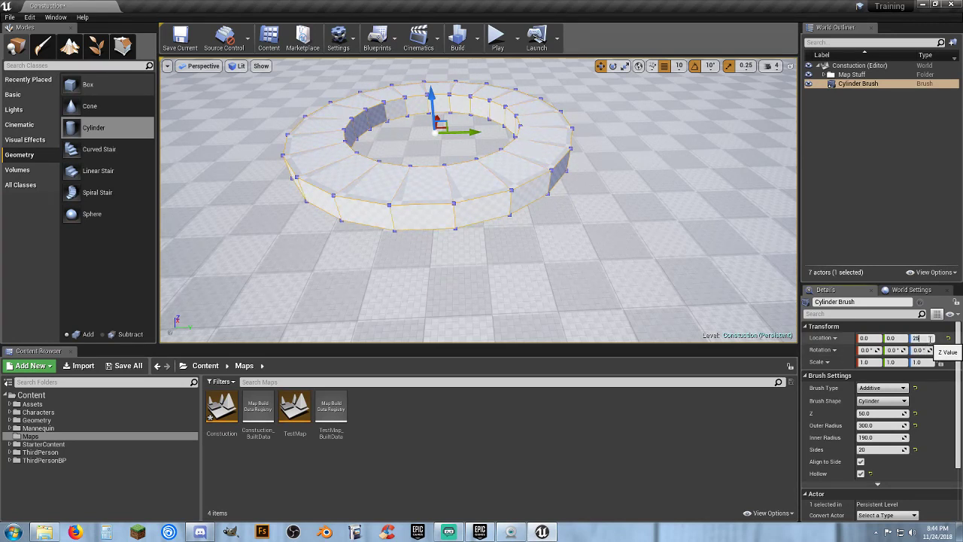
{"action": "key", "text": "Return"}
Set the hollow Cylinder Brush's inner radius to 280 to form a thin ring.
{"action": "scroll", "coordinate": [503, 290], "scroll_direction": "up", "scroll_amount": 10}
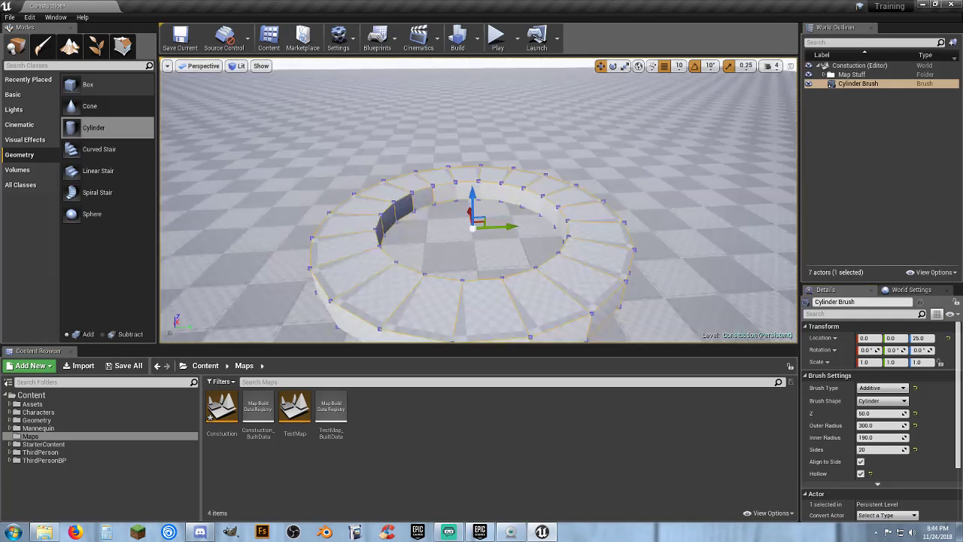
{"action": "scroll", "coordinate": [503, 290], "scroll_direction": "down", "scroll_amount": 10}
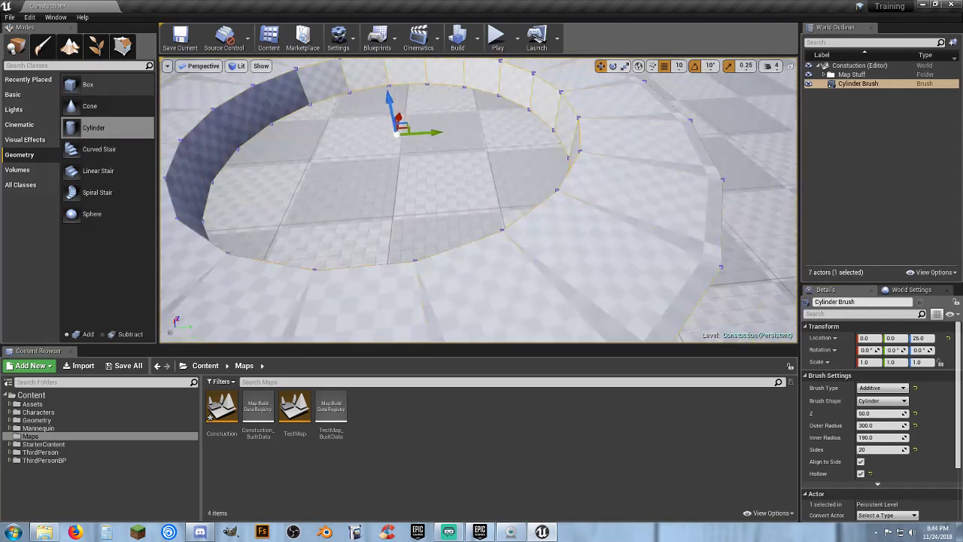
{"action": "scroll", "coordinate": [500, 280], "scroll_direction": "down", "scroll_amount": 1}
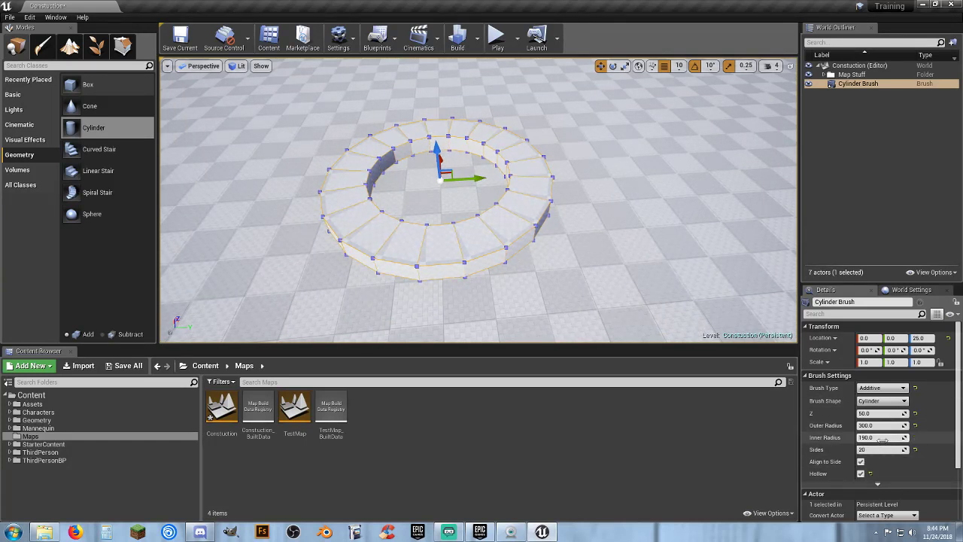
{"action": "left_click", "coordinate": [883, 438]}
{"action": "type", "text": "280"}
{"action": "key", "text": "Tab"}
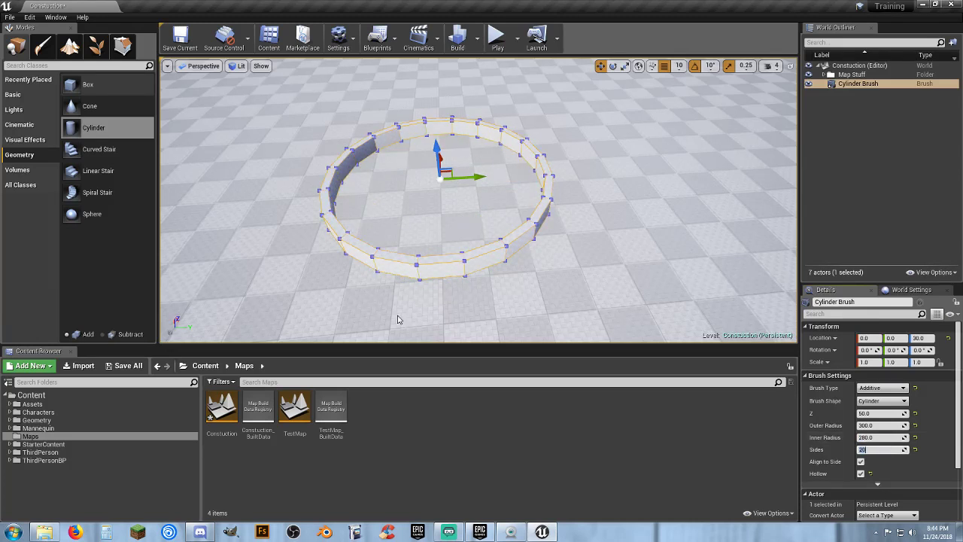
Rotate the hollow Cylinder Brush 90° so the ring stands upright and raise it to Z location 270.
{"action": "left_click_drag", "start_coordinate": [537, 213], "coordinate": [724, 214], "text": "alt"}
{"action": "left_click", "coordinate": [613, 67]}
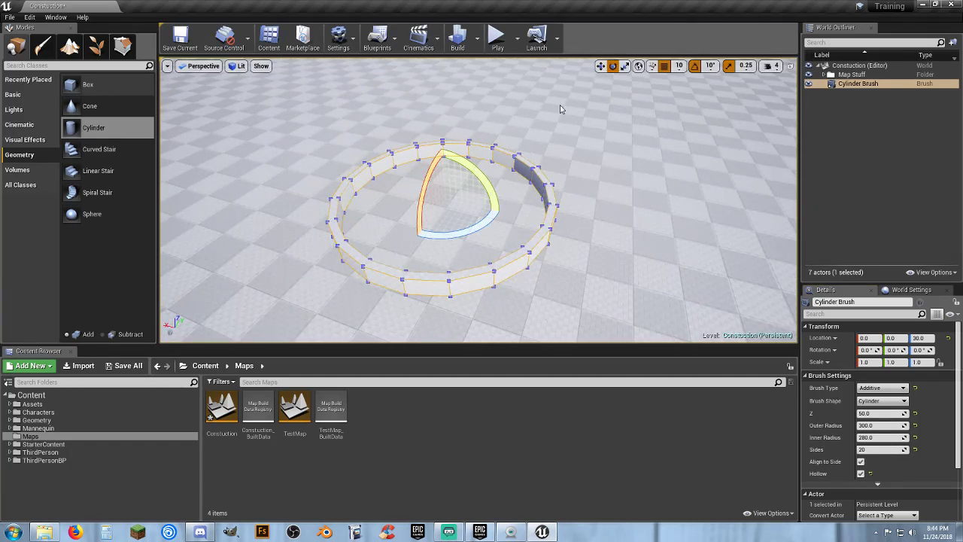
{"action": "mouse_move", "coordinate": [465, 164]}
{"action": "left_mouse_down"}
{"action": "mouse_move", "coordinate": [452, 192]}
{"action": "mouse_move", "coordinate": [470, 168]}
{"action": "left_mouse_up"}
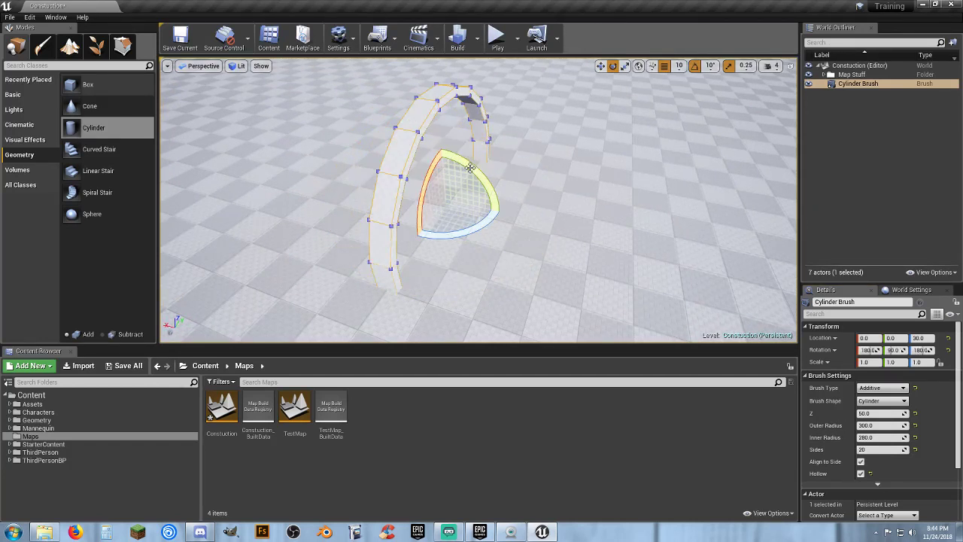
{"action": "left_click", "coordinate": [600, 66]}
{"action": "left_click_drag", "start_coordinate": [442, 164], "coordinate": [441, 106]}
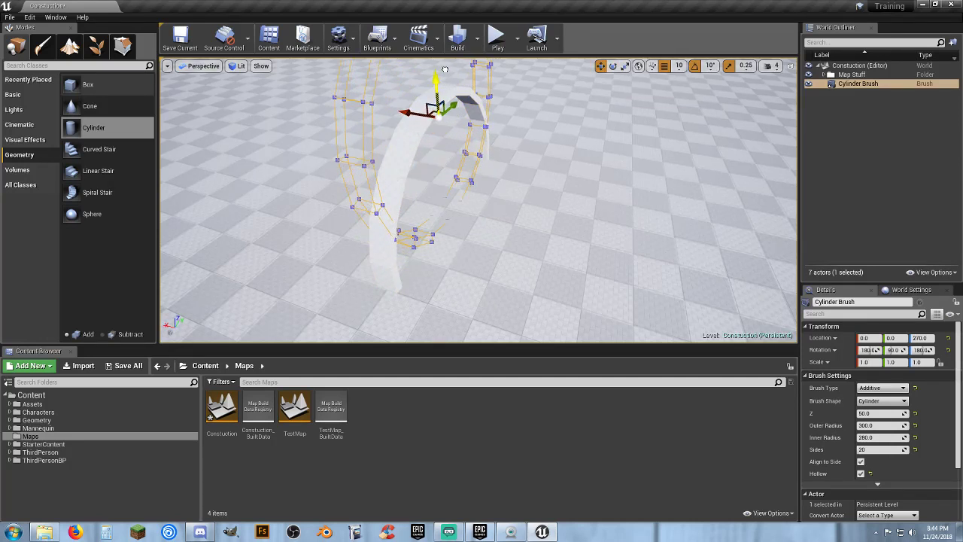
Play-test the level by running the character through and around the upright ring, and end the session.
{"action": "left_click", "coordinate": [496, 36]}
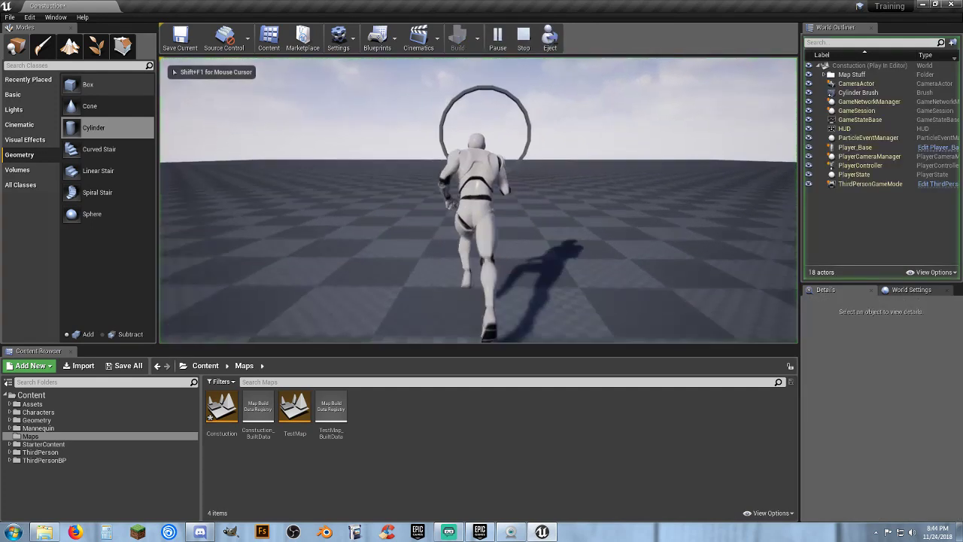
{"action": "key", "text": "w"}
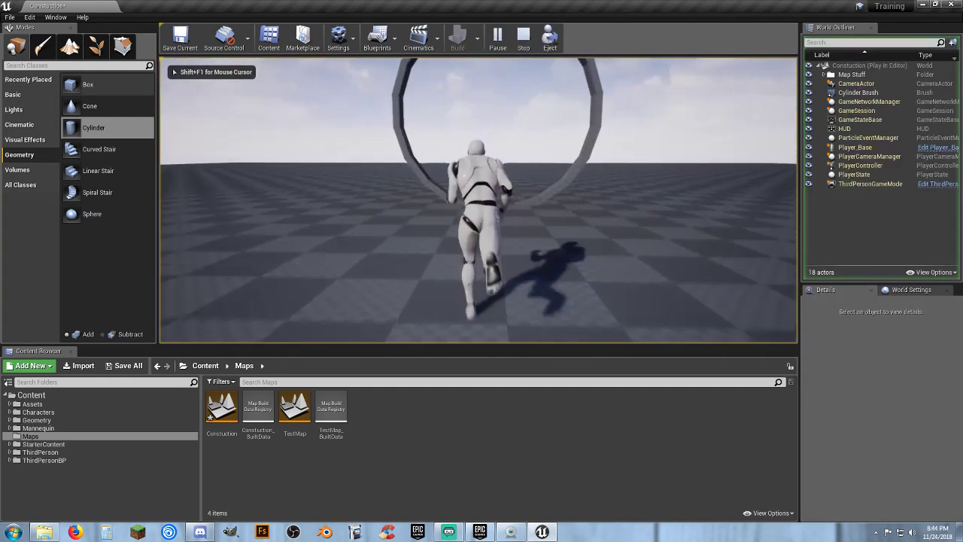
{"action": "key", "text": "d"}
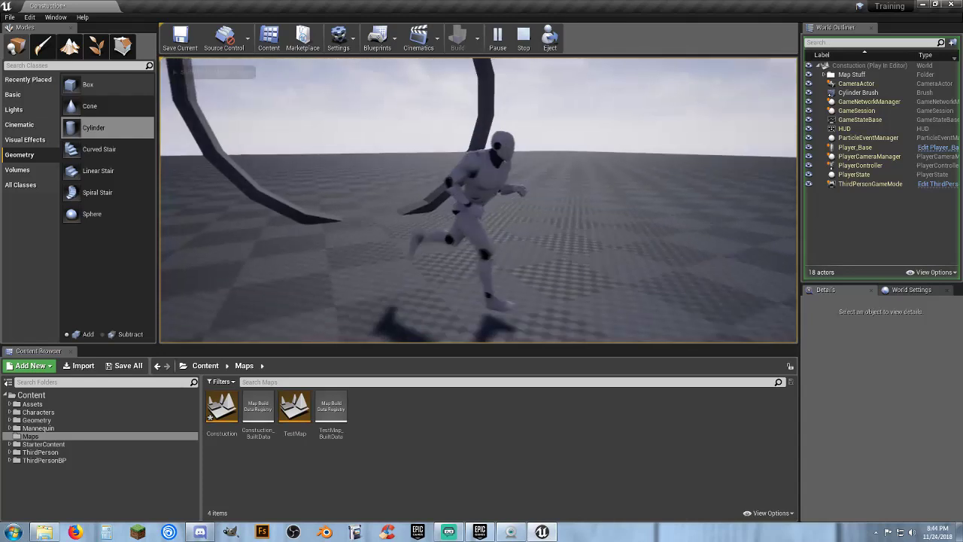
{"action": "key", "text": "s"}
{"action": "key", "text": "w"}
{"action": "key", "text": "a"}
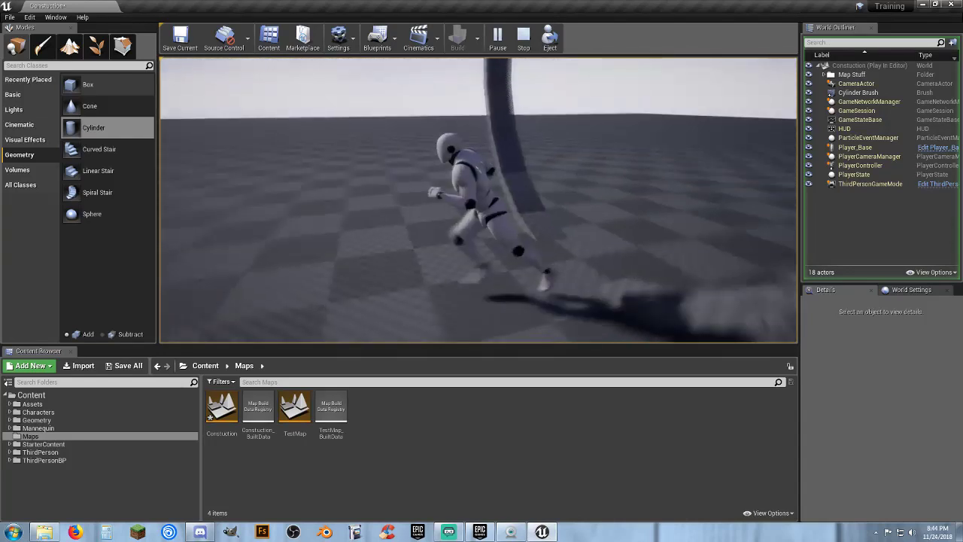
{"action": "key", "text": "Escape"}
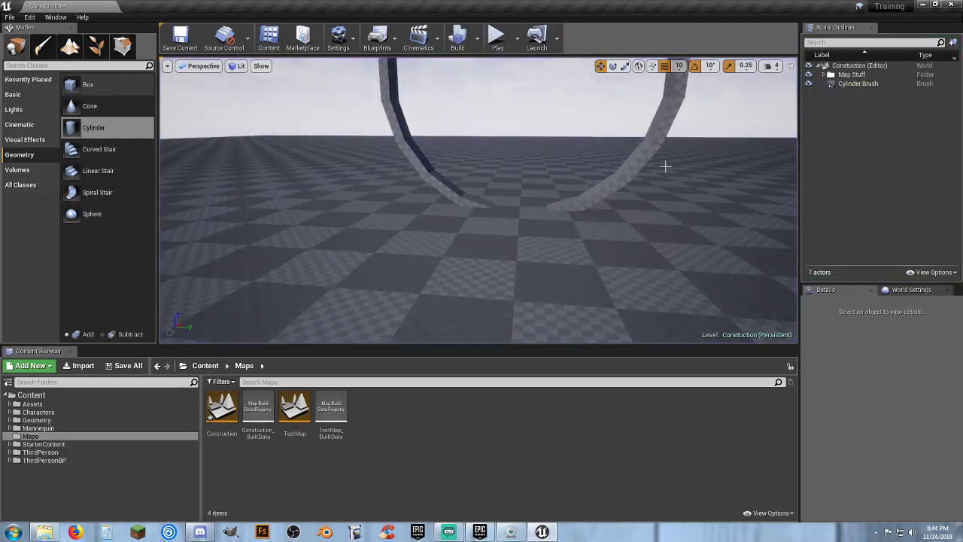
Lengthen the hollow Cylinder Brush into a tunnel by setting its Z size first to 500 and then to 50000.
{"action": "left_click", "coordinate": [858, 83]}
{"action": "key", "text": "f"}
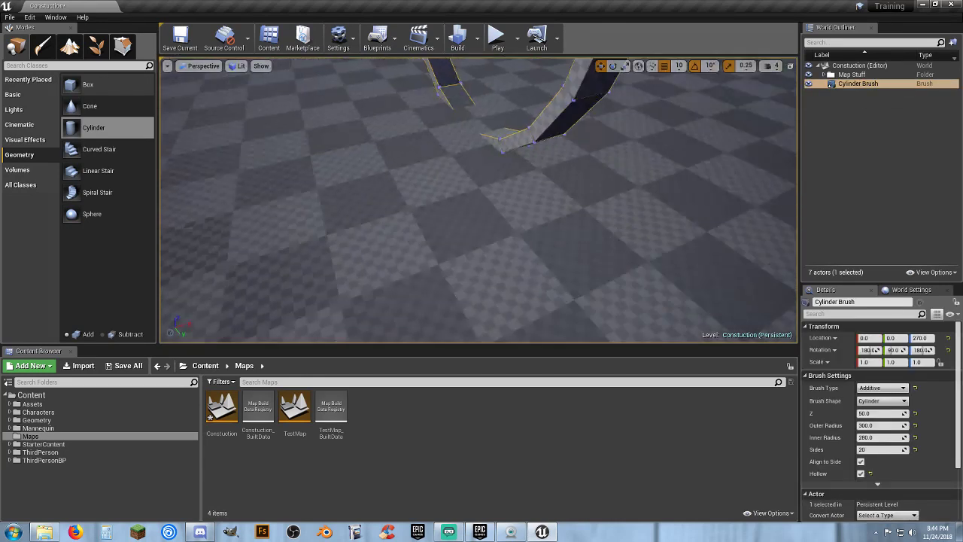
{"action": "key", "text": "s"}
{"action": "mouse_move", "coordinate": [597, 214]}
{"action": "right_mouse_down"}
{"action": "mouse_move", "coordinate": [572, 207]}
{"action": "mouse_move", "coordinate": [583, 207]}
{"action": "mouse_move", "coordinate": [568, 180]}
{"action": "mouse_move", "coordinate": [597, 214]}
{"action": "right_mouse_up"}
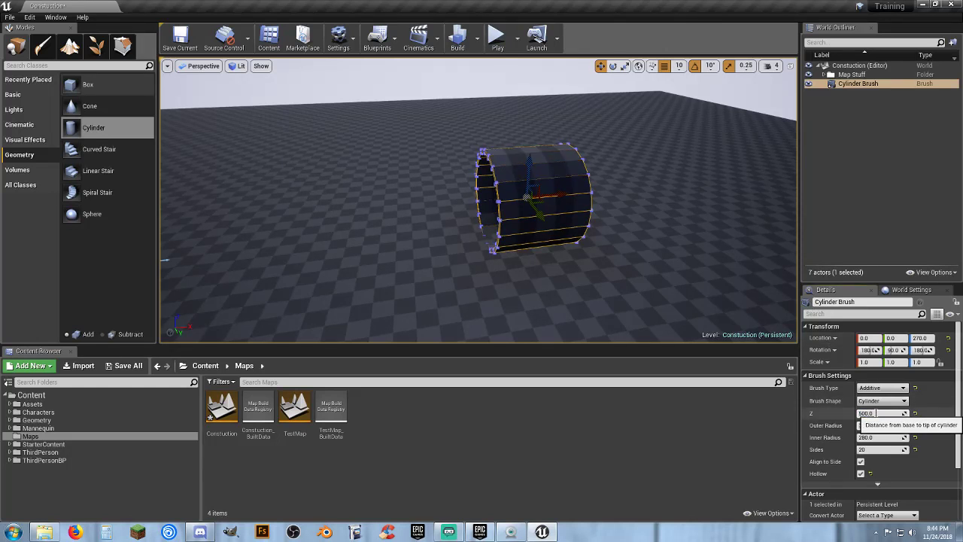
{"action": "key", "text": "Return"}
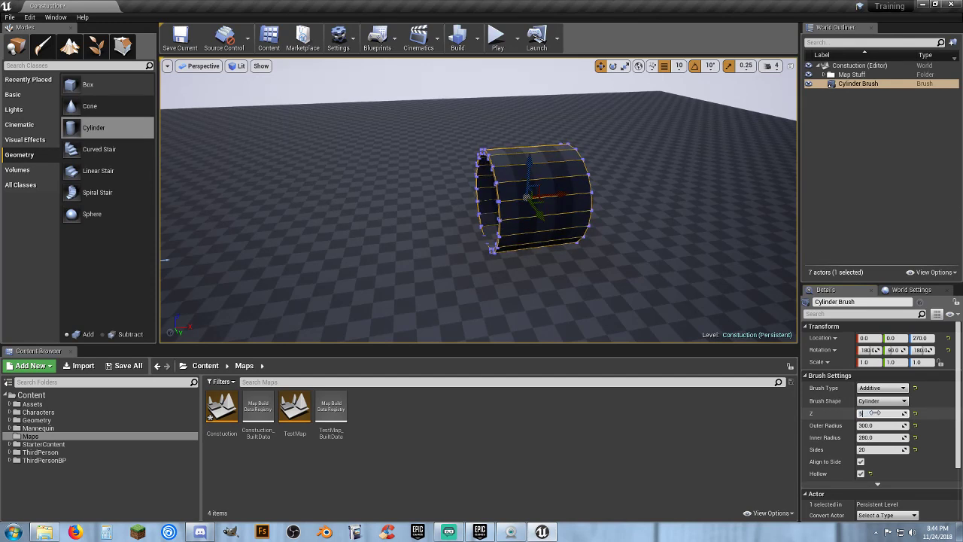
{"action": "type", "text": "50000"}
{"action": "key", "text": "Return"}
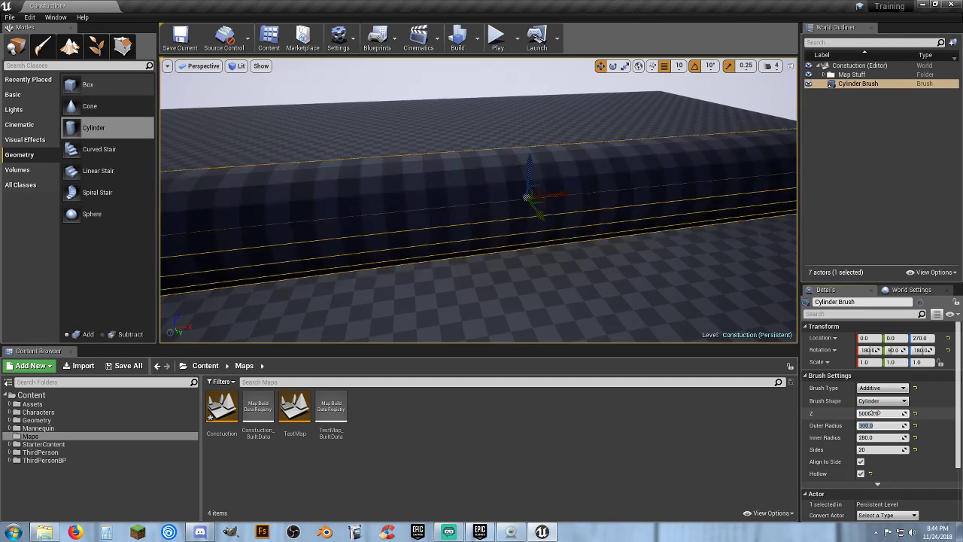
{"action": "right_click_drag", "start_coordinate": [667, 293], "coordinate": [482, 286]}
{"action": "right_click_drag", "start_coordinate": [485, 129], "coordinate": [647, 129]}
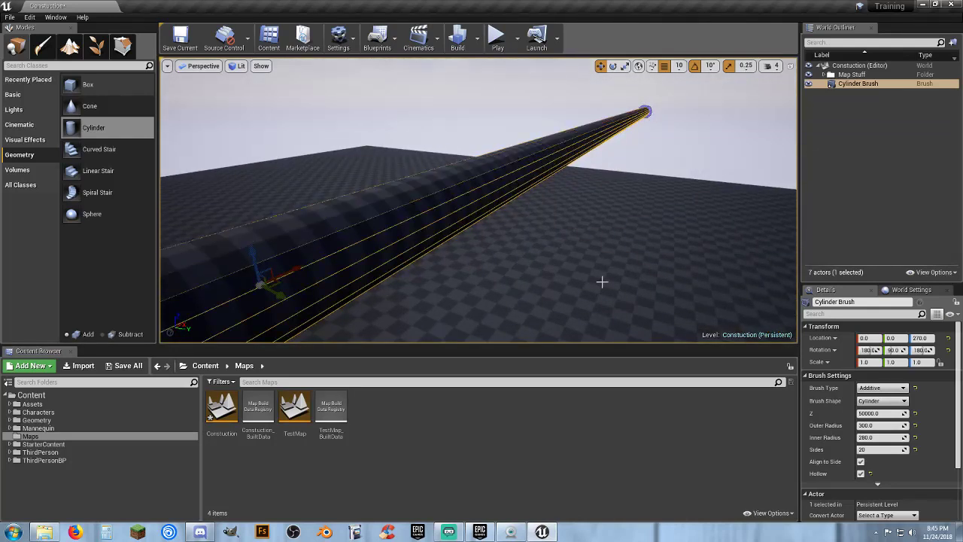
Delete the Cylinder Brush and place a Curved Stair brush on the floor at about X -20, Y -320.
{"action": "key", "text": "Delete"}
{"action": "right_click_drag", "start_coordinate": [435, 243], "coordinate": [435, 305]}
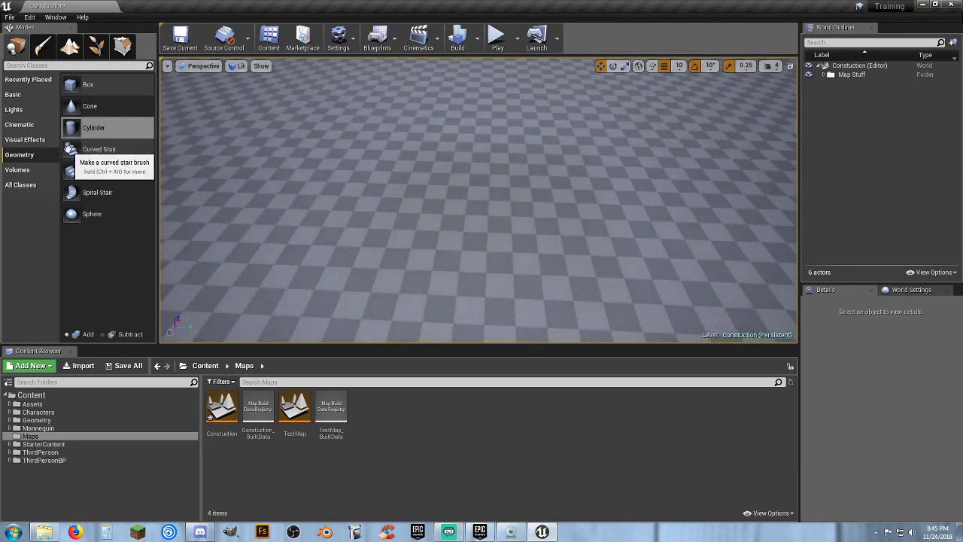
{"action": "mouse_move", "coordinate": [121, 151]}
{"action": "left_mouse_down"}
{"action": "mouse_move", "coordinate": [374, 181]}
{"action": "mouse_move", "coordinate": [419, 198]}
{"action": "left_mouse_up"}
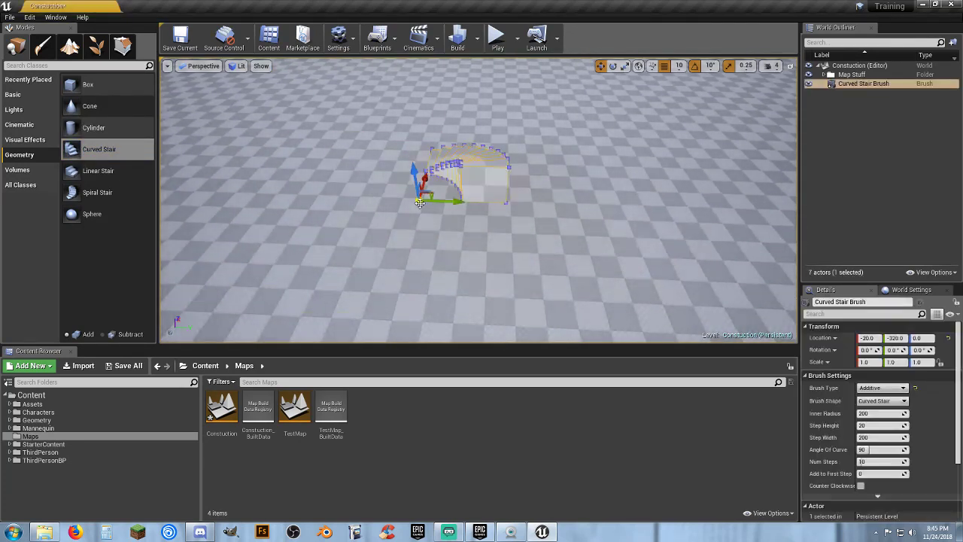
{"action": "key", "text": "w"}
{"action": "mouse_move", "coordinate": [419, 198]}
{"action": "right_mouse_down"}
{"action": "mouse_move", "coordinate": [444, 181]}
{"action": "mouse_move", "coordinate": [452, 188]}
{"action": "mouse_move", "coordinate": [451, 173]}
{"action": "right_mouse_up"}
{"action": "key", "text": "s"}
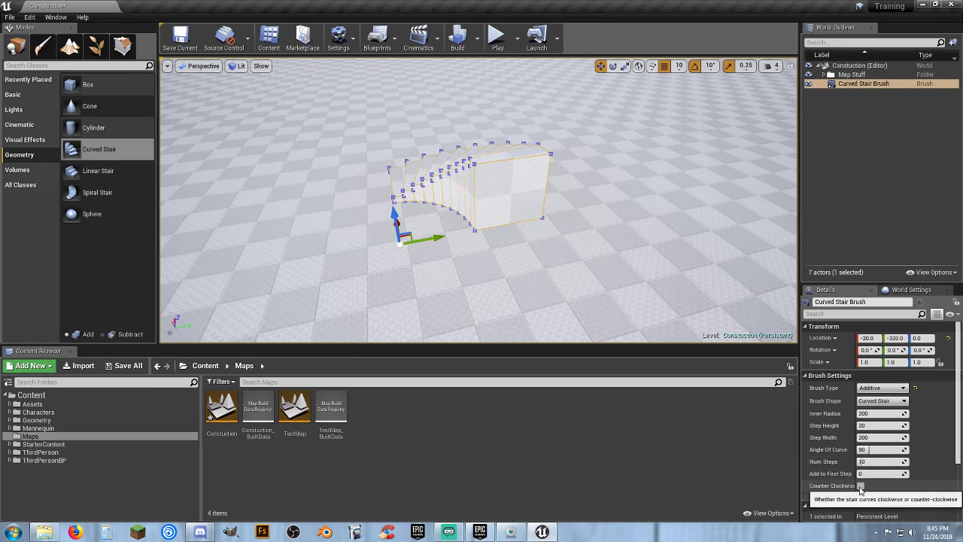
Try the Counter Clockwise option on the Curved Stair Brush and turn it off again.
{"action": "left_click", "coordinate": [861, 486]}
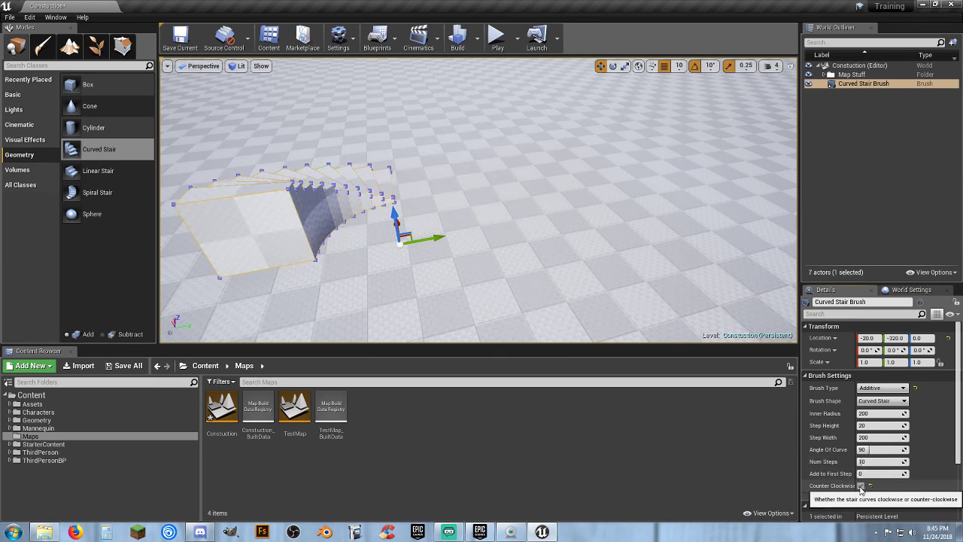
{"action": "left_click", "coordinate": [861, 486]}
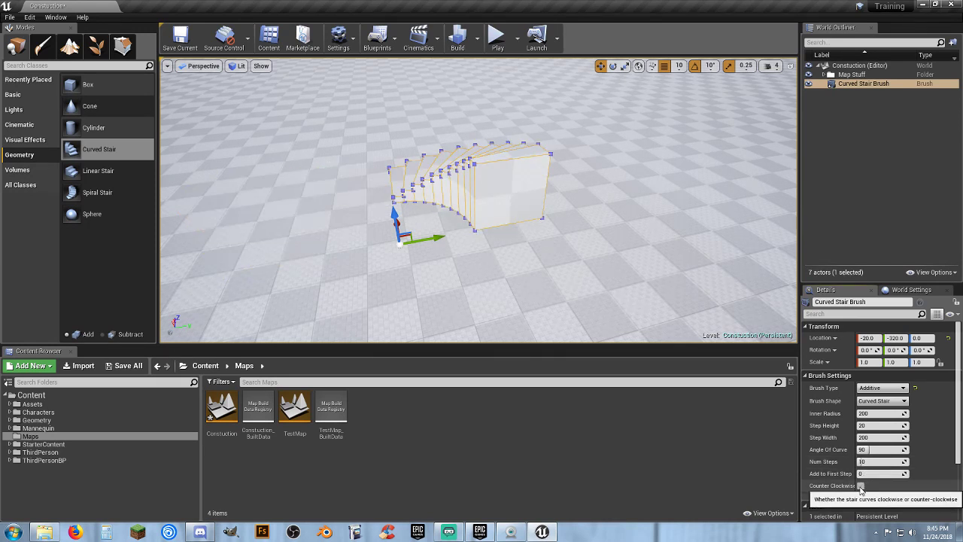
Set the Curved Stair Brush's inner radius to 500 and its step height to 50.
{"action": "left_click", "coordinate": [873, 414]}
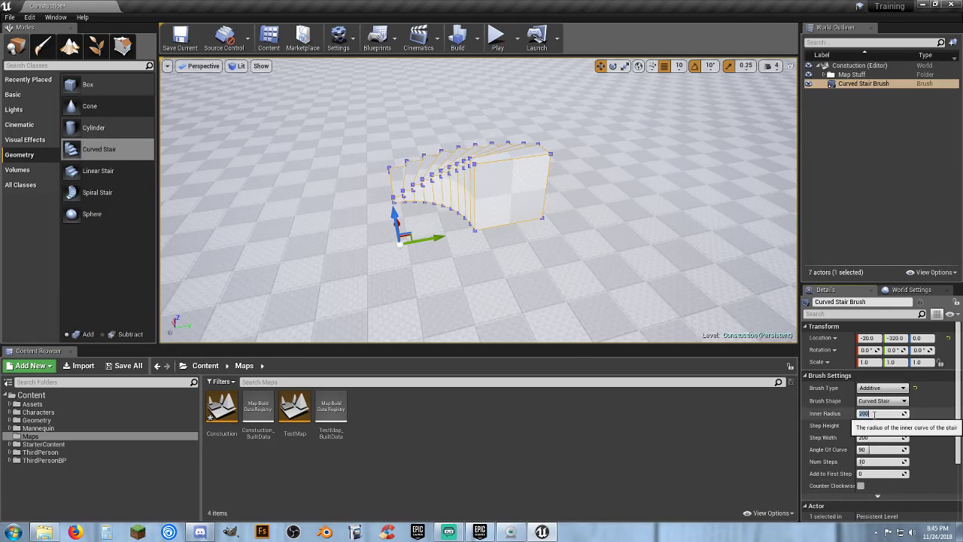
{"action": "type", "text": "500"}
{"action": "key", "text": "Return"}
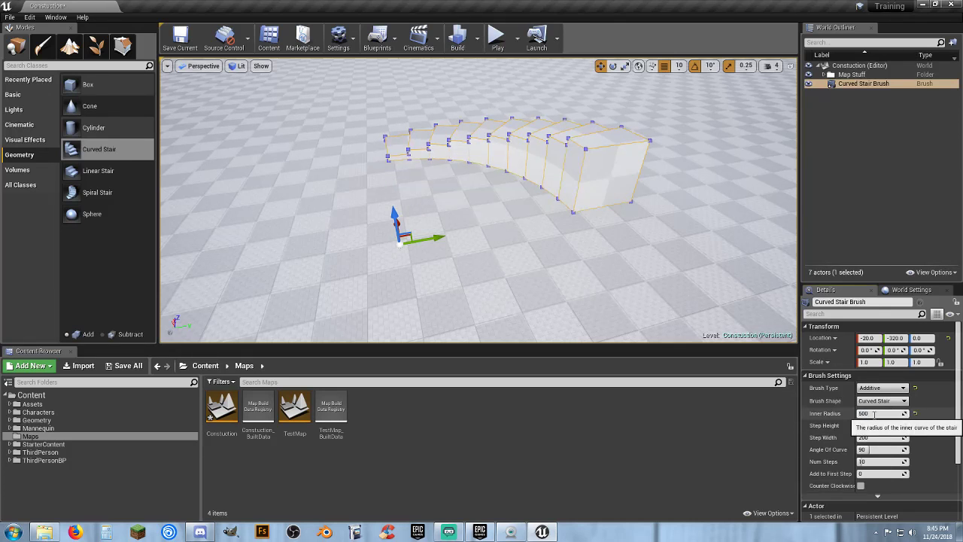
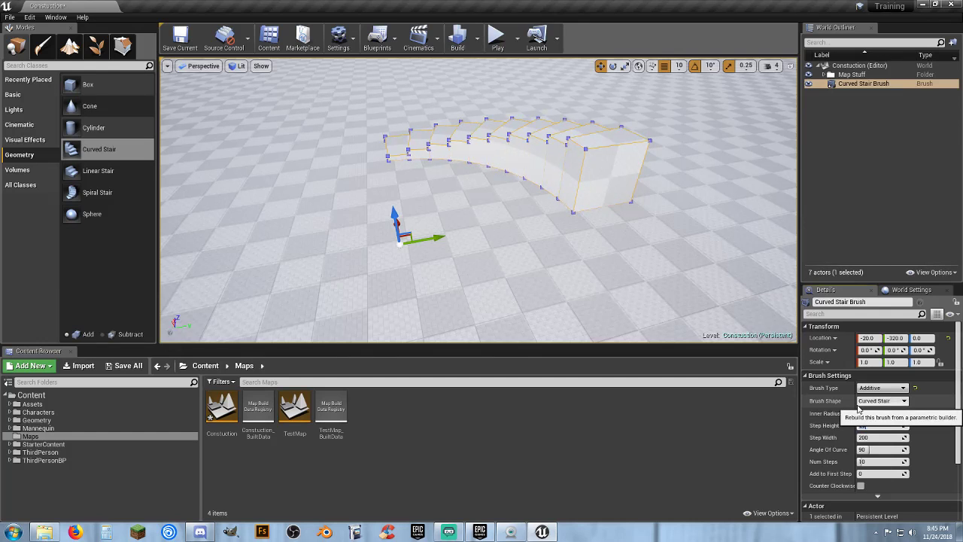
{"action": "key", "text": "Tab"}
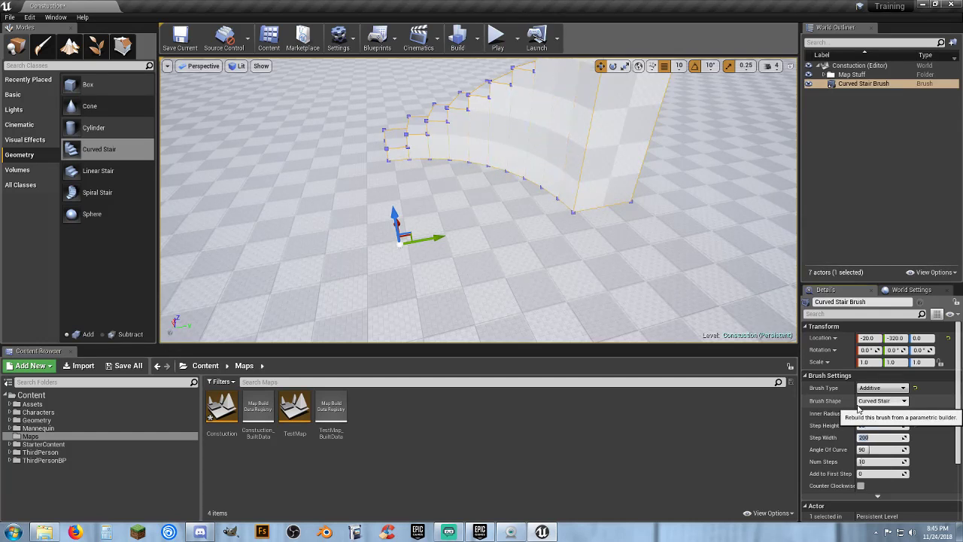
Play-test whether the character can walk up the curved stairs at step height 50, and end the session.
{"action": "left_click", "coordinate": [497, 36]}
{"action": "key", "text": "w"}
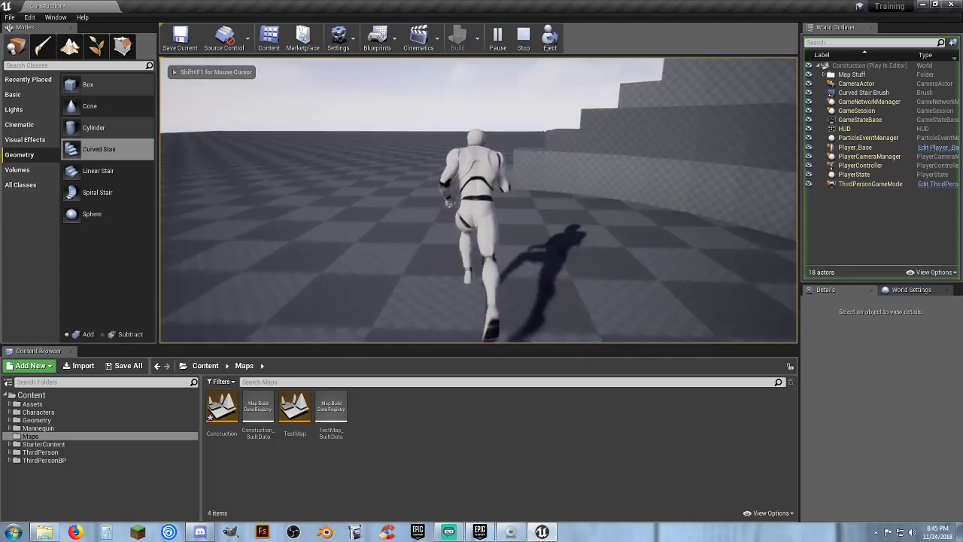
{"action": "key", "text": "a"}
{"action": "key", "text": "w"}
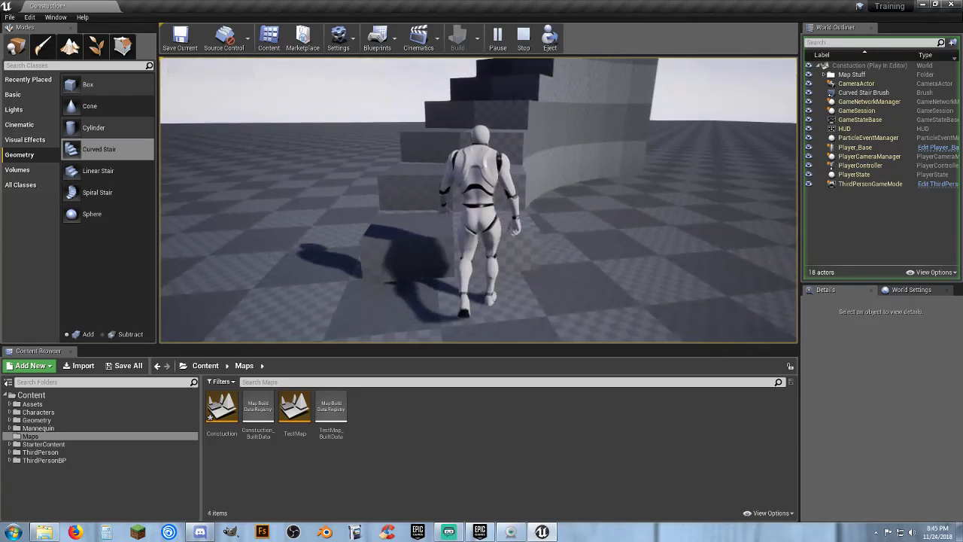
{"action": "key", "text": "Escape"}
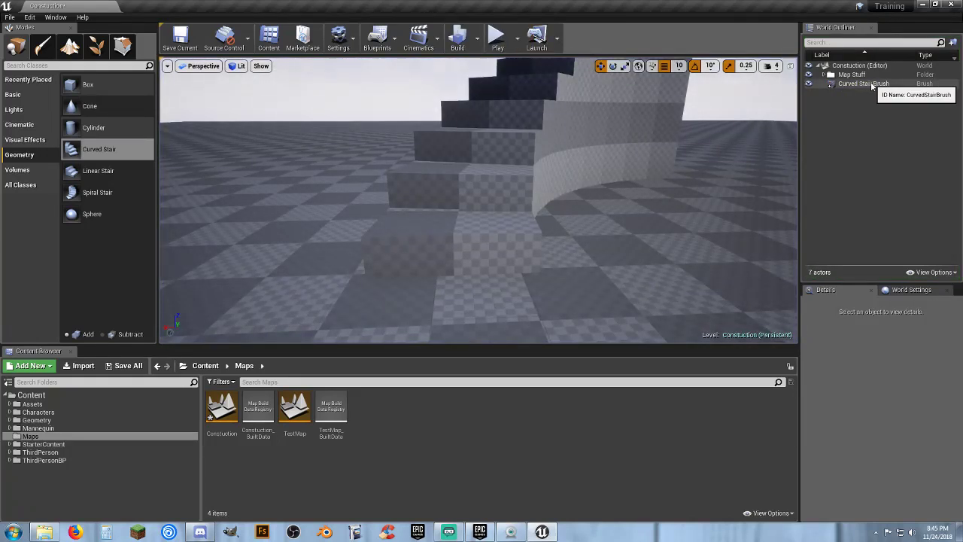
Set the Curved Stair Brush's step height to 30.
{"action": "left_click", "coordinate": [866, 84]}
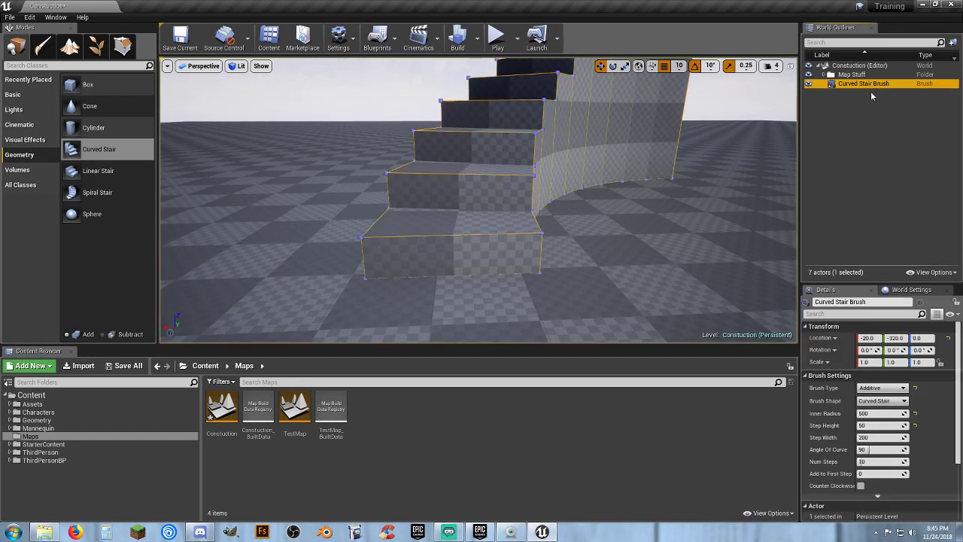
{"action": "left_click", "coordinate": [878, 425]}
{"action": "key", "text": "Tab"}
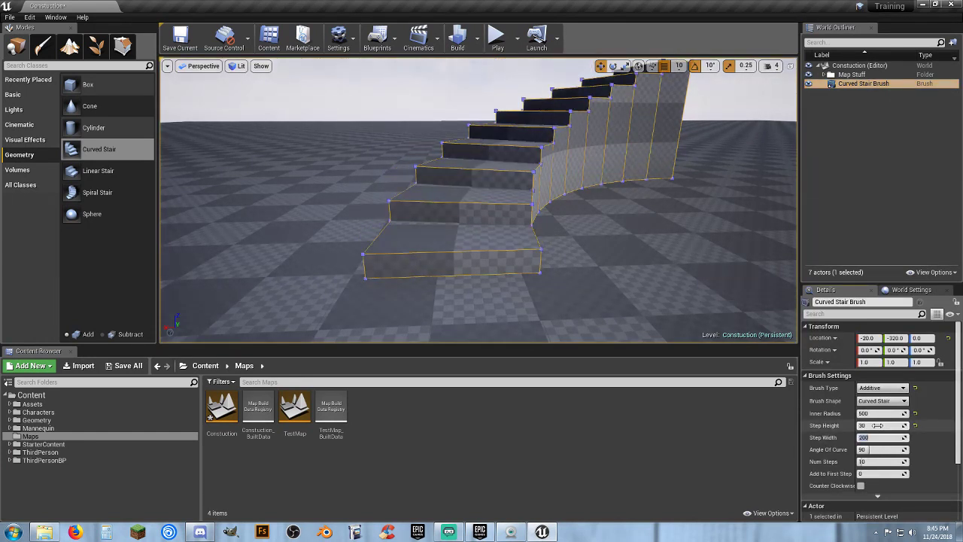
Play-test the curved stairs at step height 30 by running the character up and down them, and end the session.
{"action": "left_click", "coordinate": [497, 36]}
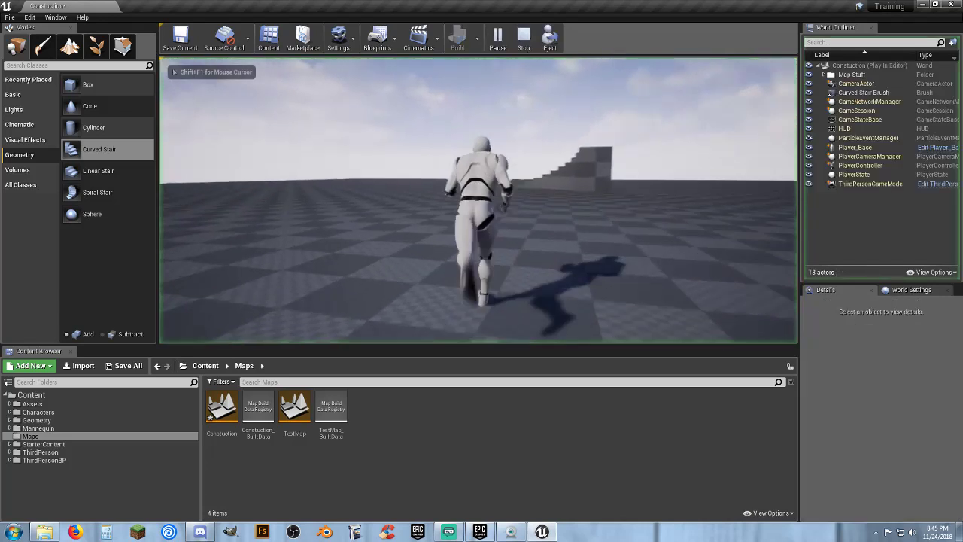
{"action": "key", "text": "w"}
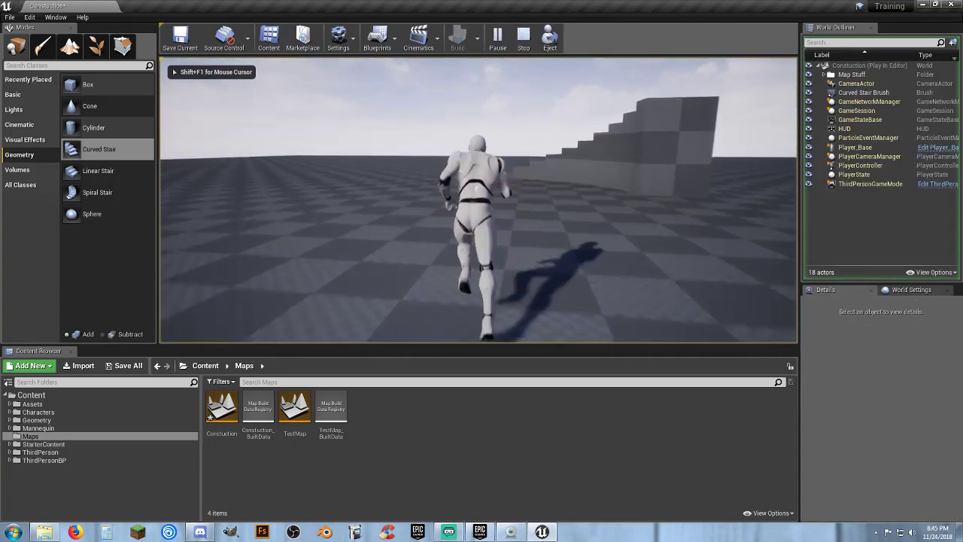
{"action": "key", "text": "w"}
{"action": "key", "text": "a"}
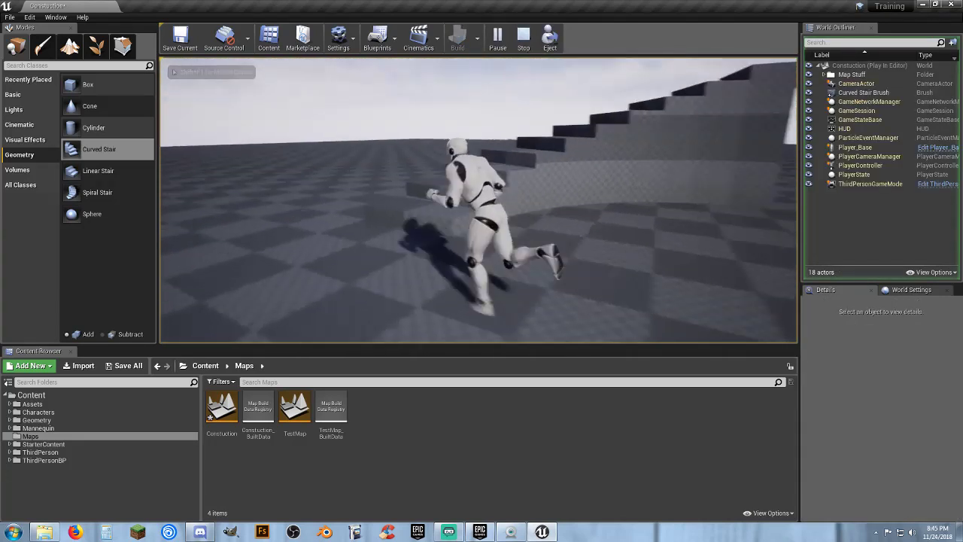
{"action": "key", "text": "w"}
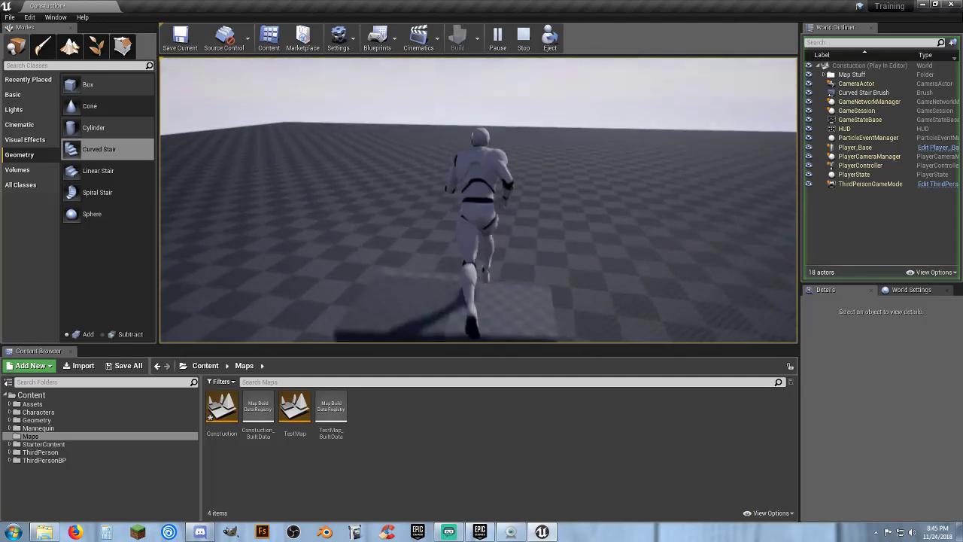
{"action": "key", "text": "a"}
{"action": "key", "text": "s"}
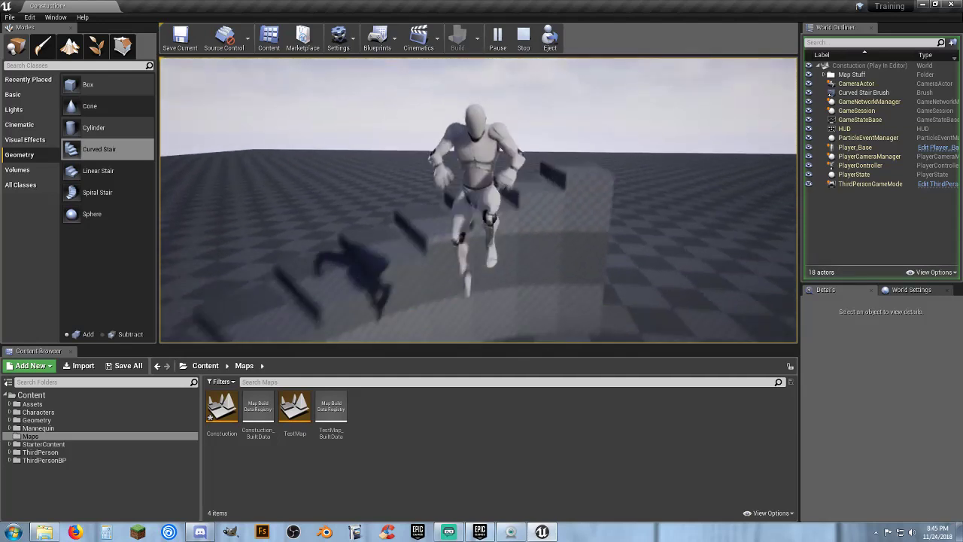
{"action": "key", "text": "s"}
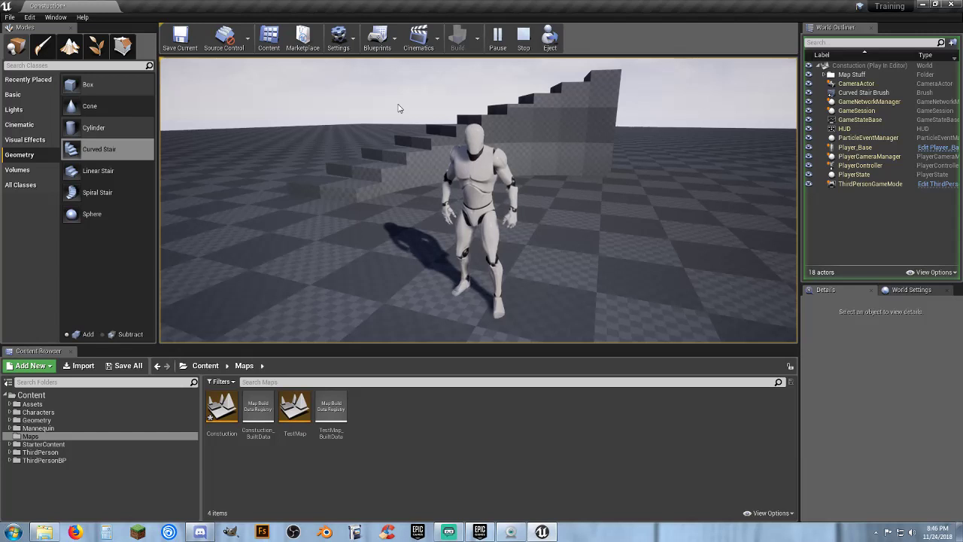
{"action": "key", "text": "Escape"}
Select the Curved Stair Brush and set its step height to 20.
{"action": "left_click", "coordinate": [864, 83]}
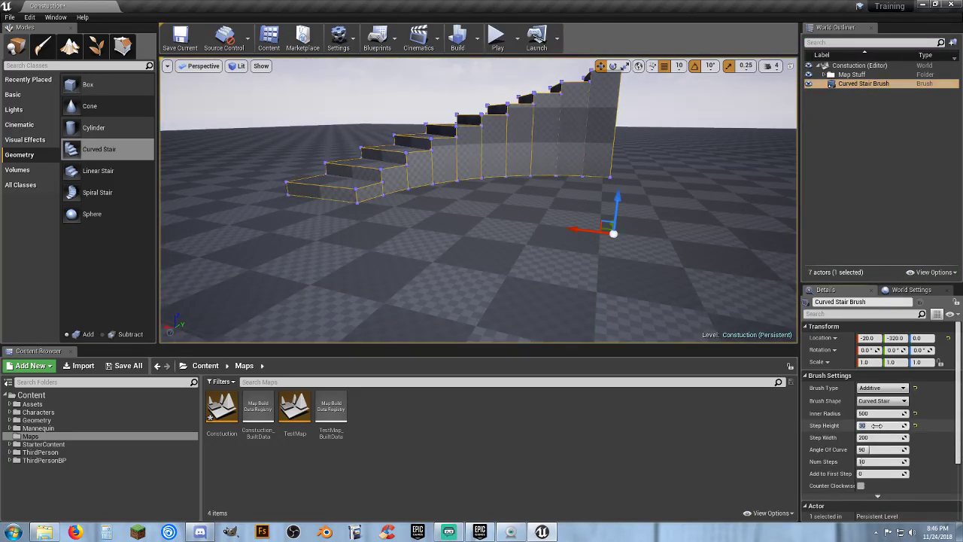
{"action": "key", "text": "Tab"}
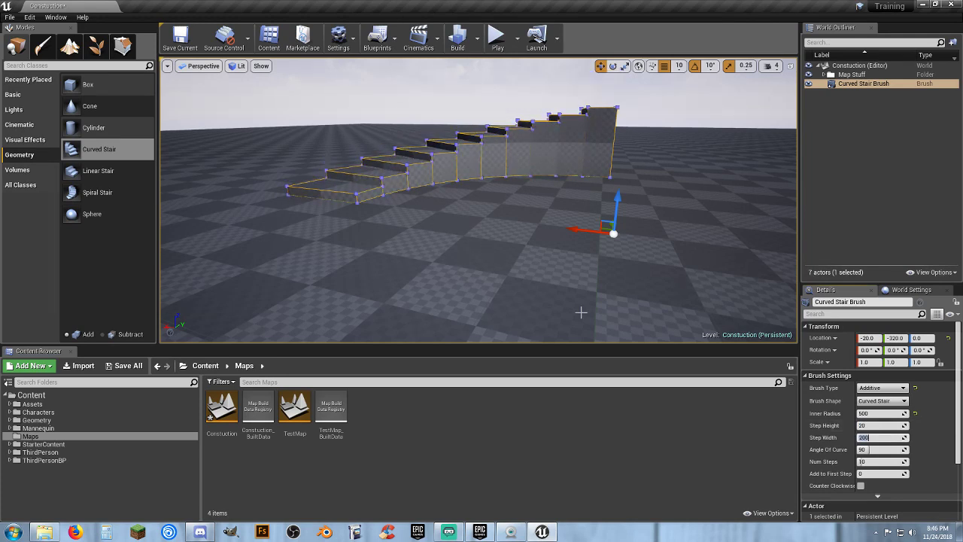
Try a step width of 50 on the Curved Stair Brush and set it to 500.
{"action": "right_click_drag", "start_coordinate": [541, 268], "coordinate": [567, 288]}
{"action": "key", "text": "w"}
{"action": "key", "text": "s"}
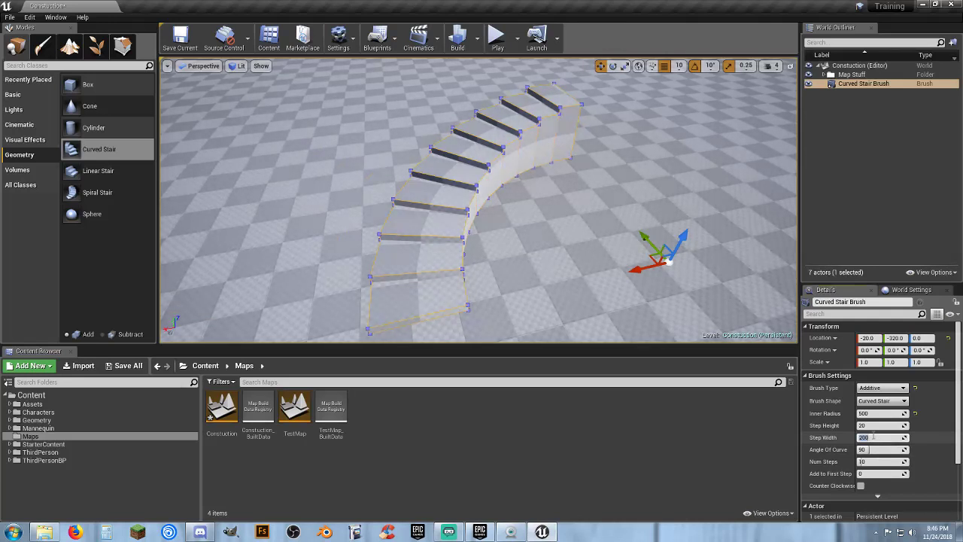
{"action": "type", "text": "50"}
{"action": "key", "text": "Tab"}
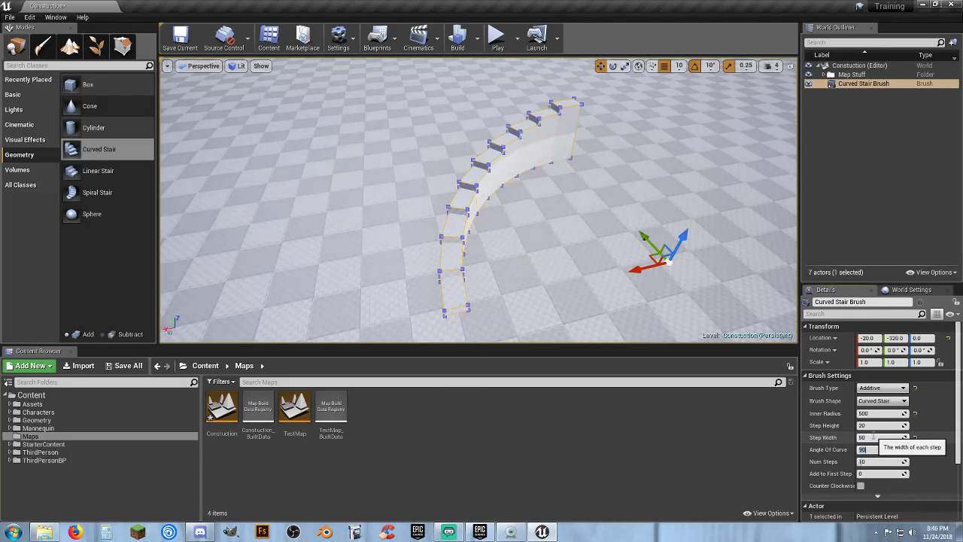
{"action": "left_click", "coordinate": [873, 437]}
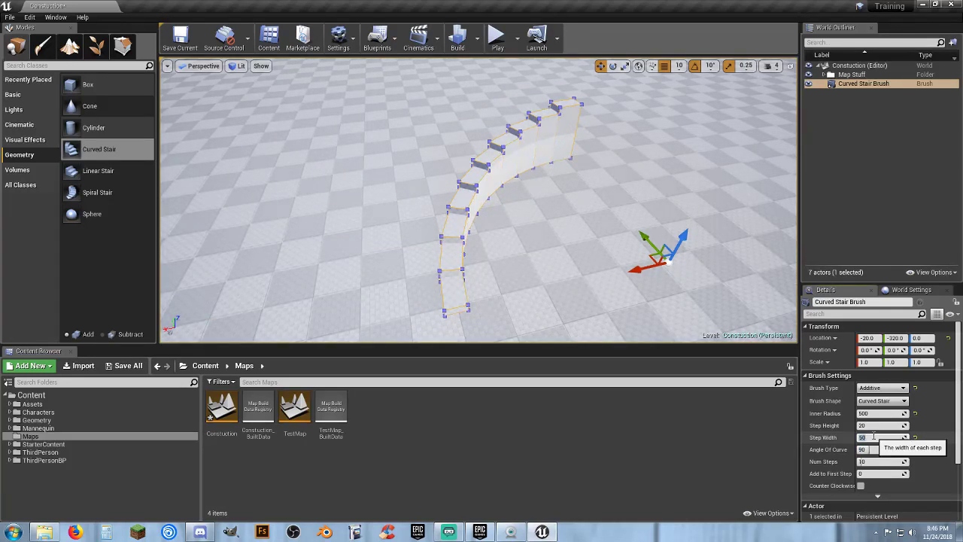
{"action": "type", "text": "500"}
{"action": "key", "text": "Tab"}
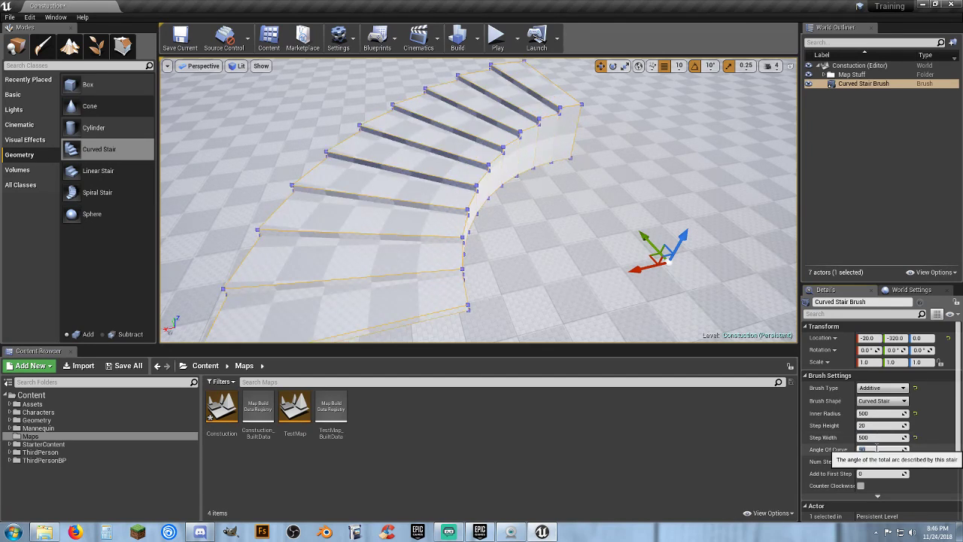
Increase the curved stairs' angle of curve to 357 for a nearly full circle.
{"action": "right_click_drag", "start_coordinate": [726, 182], "coordinate": [572, 182]}
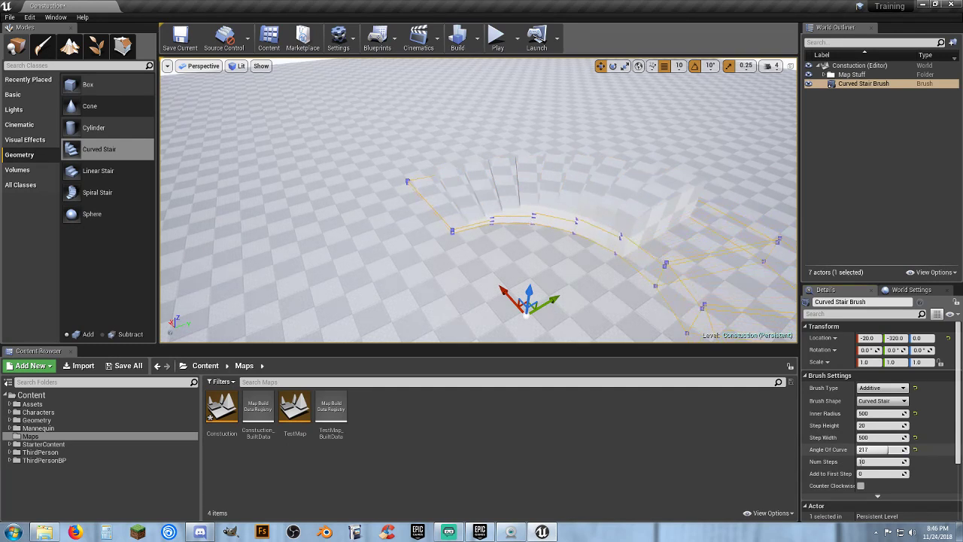
{"action": "right_click_drag", "start_coordinate": [632, 318], "coordinate": [419, 339]}
{"action": "left_click_drag", "start_coordinate": [885, 450], "coordinate": [907, 449]}
{"action": "right_click_drag", "start_coordinate": [723, 282], "coordinate": [768, 241]}
{"action": "right_click_drag", "start_coordinate": [482, 225], "coordinate": [676, 218]}
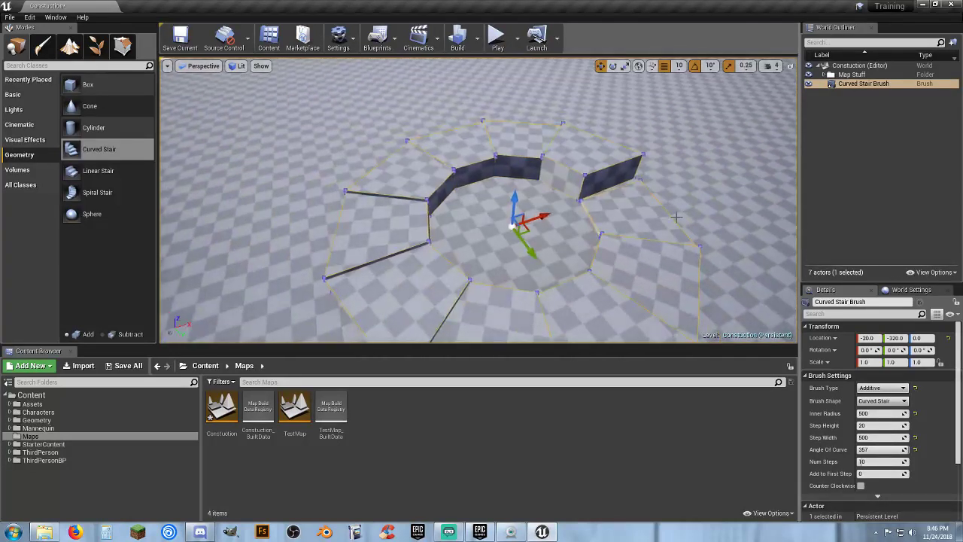
Set the curved stairs' angle of curve to 180 and the number of steps to 20.
{"action": "left_click", "coordinate": [877, 449]}
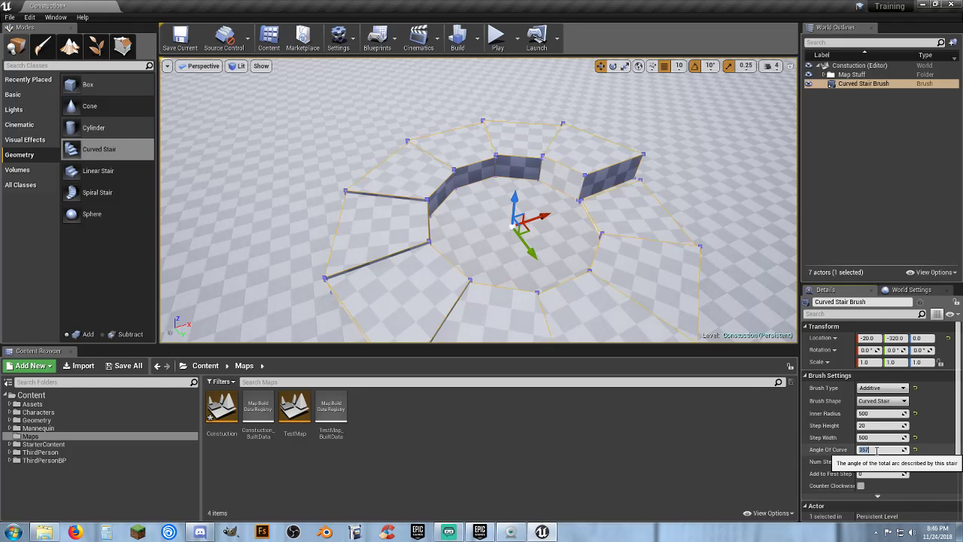
{"action": "type", "text": "180"}
{"action": "key", "text": "Tab"}
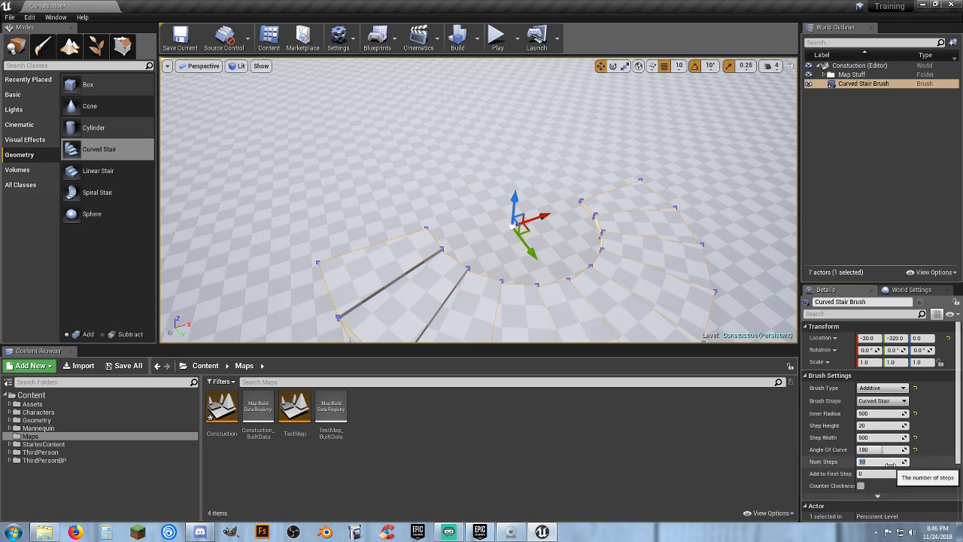
{"action": "type", "text": "20"}
{"action": "key", "text": "Tab"}
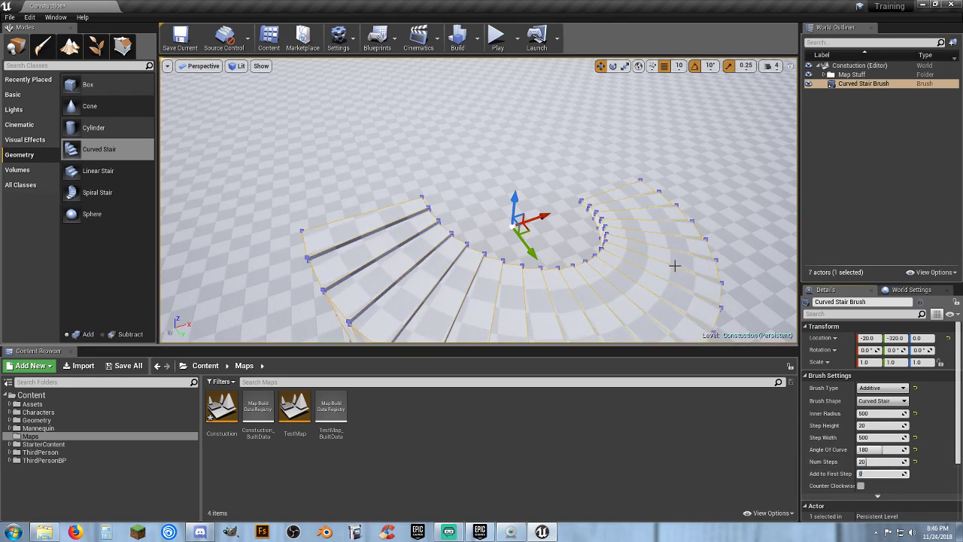
{"action": "right_click_drag", "start_coordinate": [675, 266], "coordinate": [654, 192]}
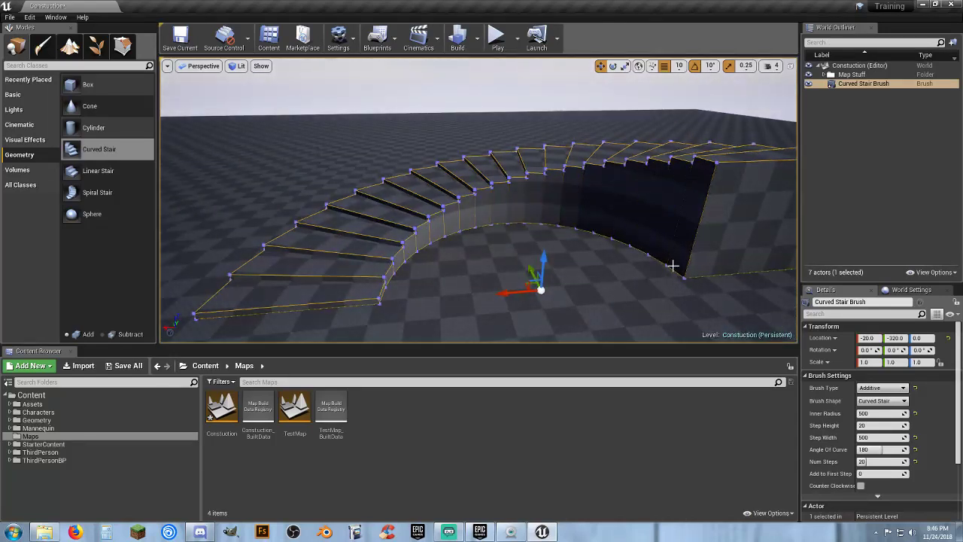
Set the Curved Stair Brush's step height to 30.
{"action": "left_click", "coordinate": [871, 426]}
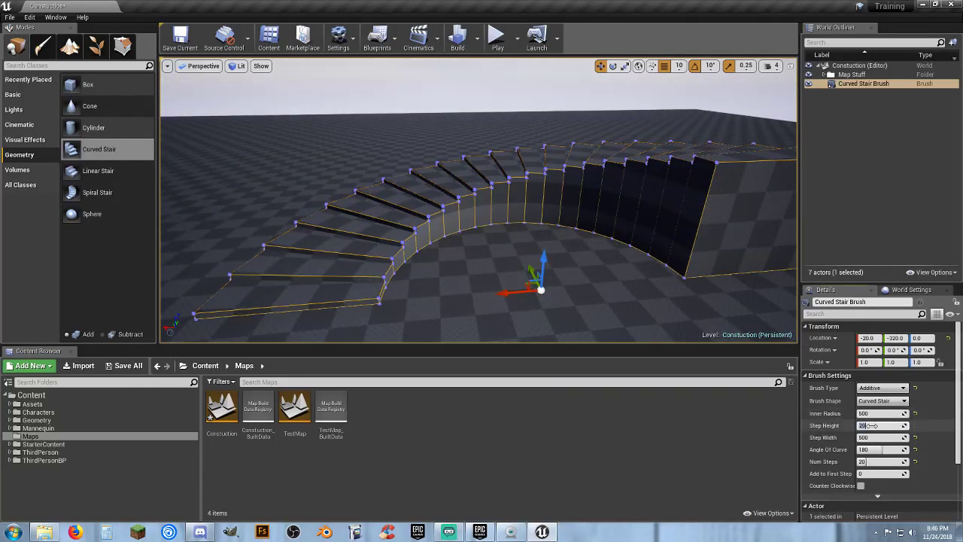
{"action": "type", "text": "30"}
{"action": "key", "text": "Tab"}
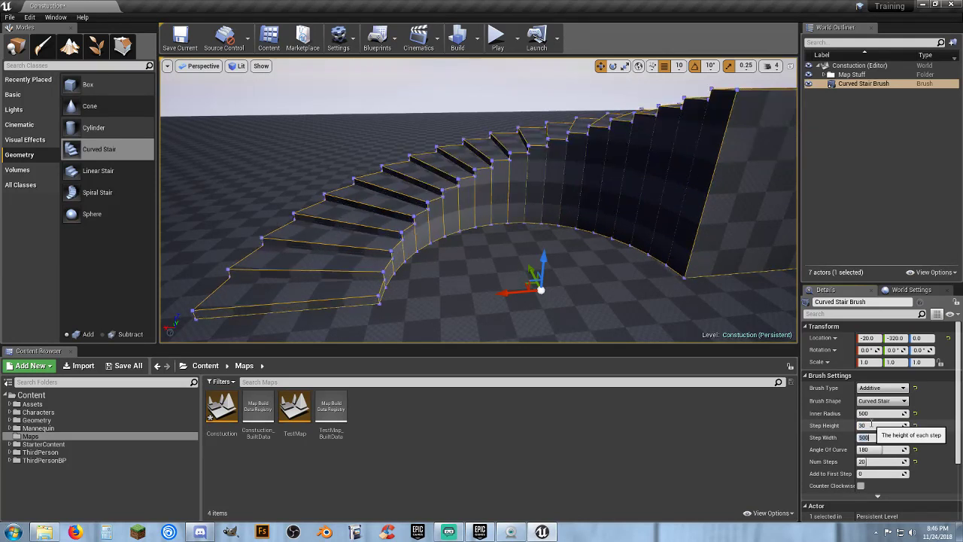
{"action": "right_click_drag", "start_coordinate": [769, 200], "coordinate": [797, 173]}
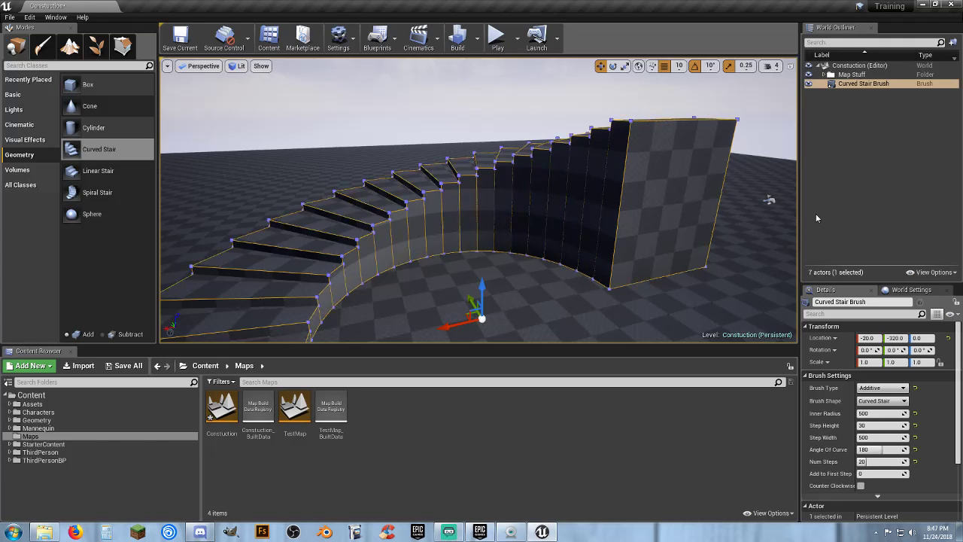
Toggle the Curved Stair Brush's Counter Clockwise option on and back off.
{"action": "left_click", "coordinate": [890, 127]}
{"action": "left_click", "coordinate": [858, 85]}
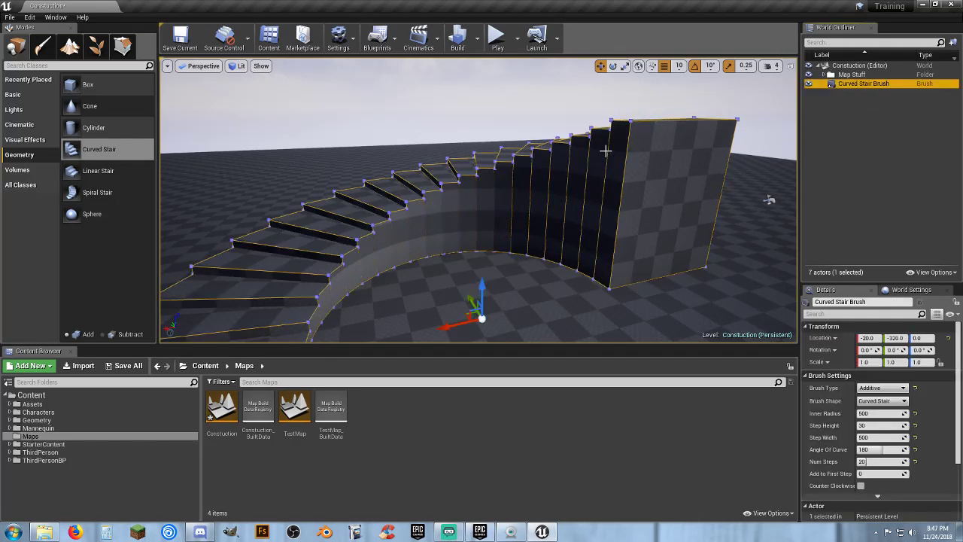
{"action": "left_click", "coordinate": [862, 486]}
{"action": "left_click", "coordinate": [861, 487]}
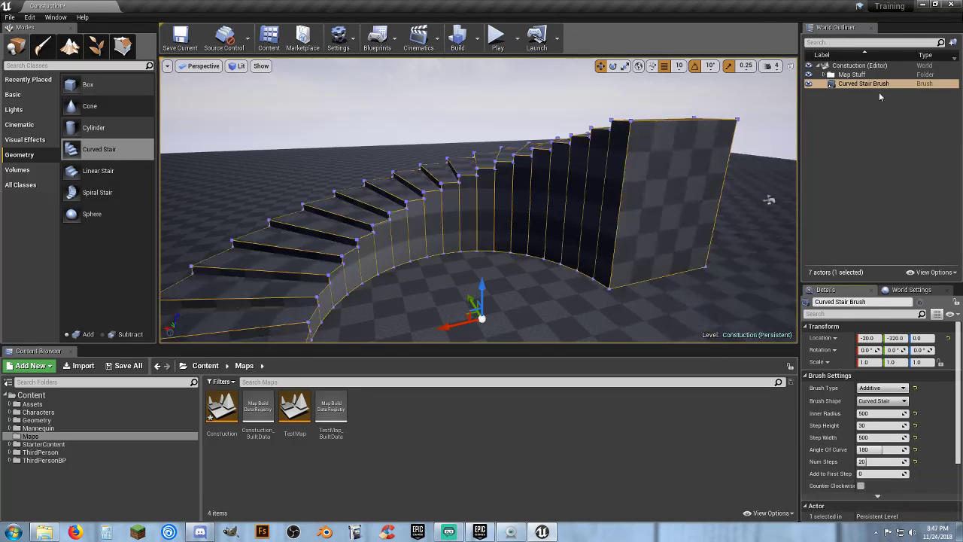
Duplicate the Curved Stair Brush in place and enable Counter Clockwise on the copy.
{"action": "right_click_drag", "start_coordinate": [580, 202], "coordinate": [602, 204]}
{"action": "key", "text": "s"}
{"action": "key", "text": "s"}
{"action": "key", "text": "a"}
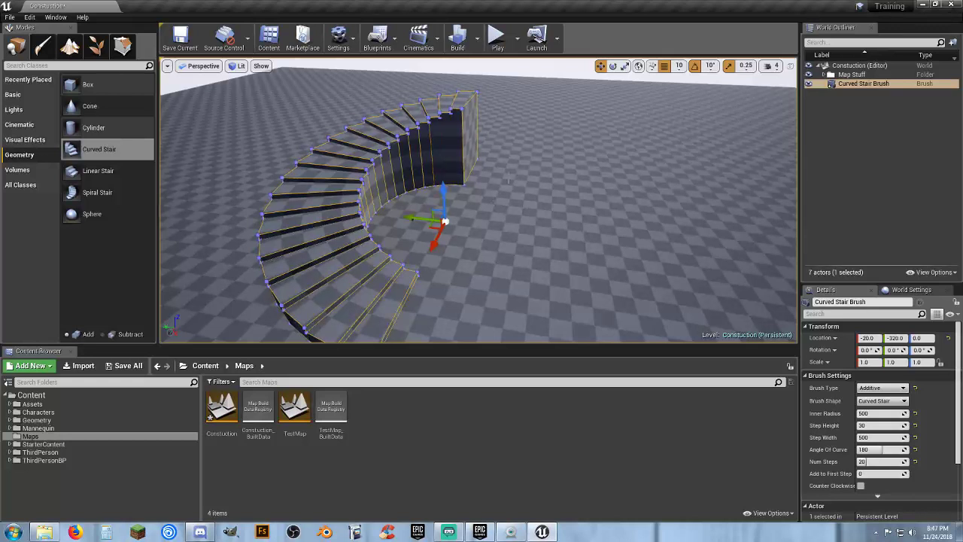
{"action": "left_click", "coordinate": [871, 86]}
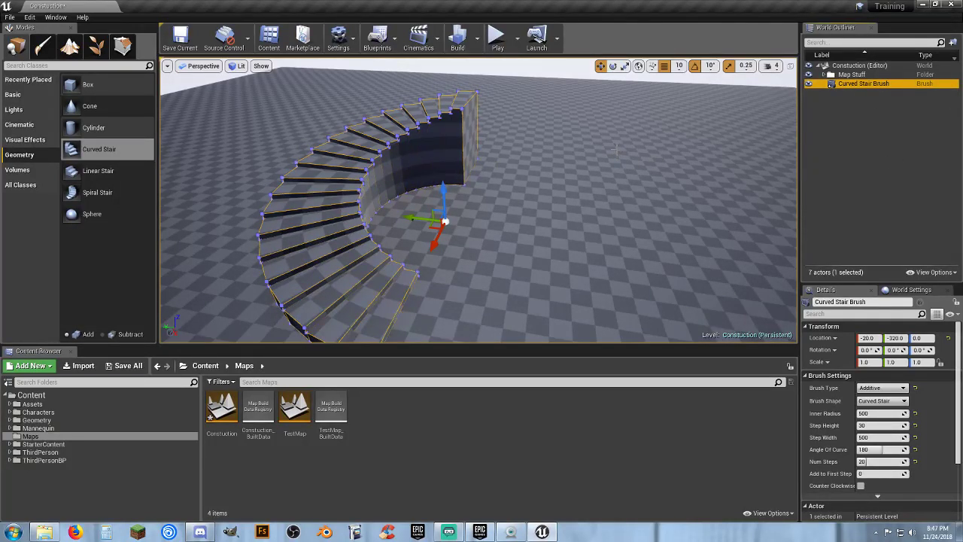
{"action": "key", "text": "ctrl+w"}
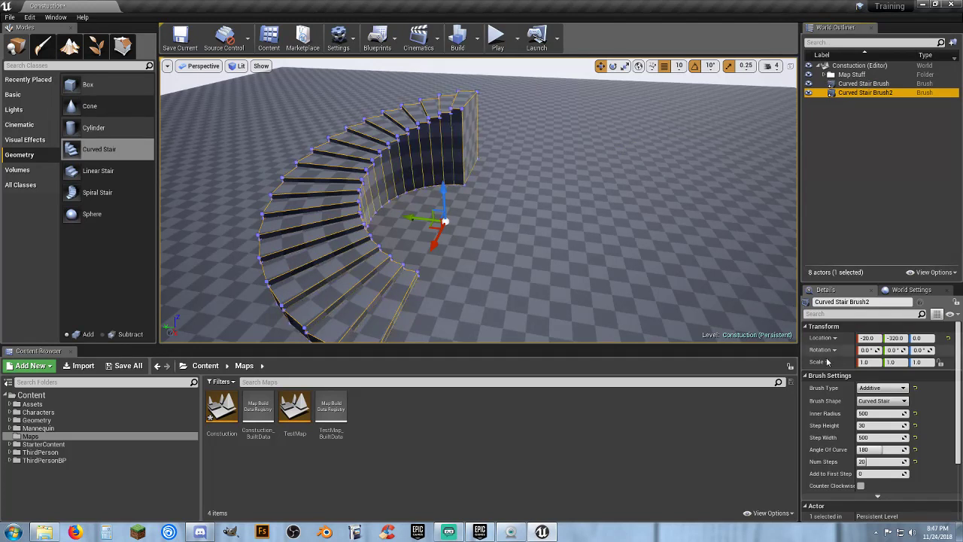
{"action": "left_click", "coordinate": [862, 486]}
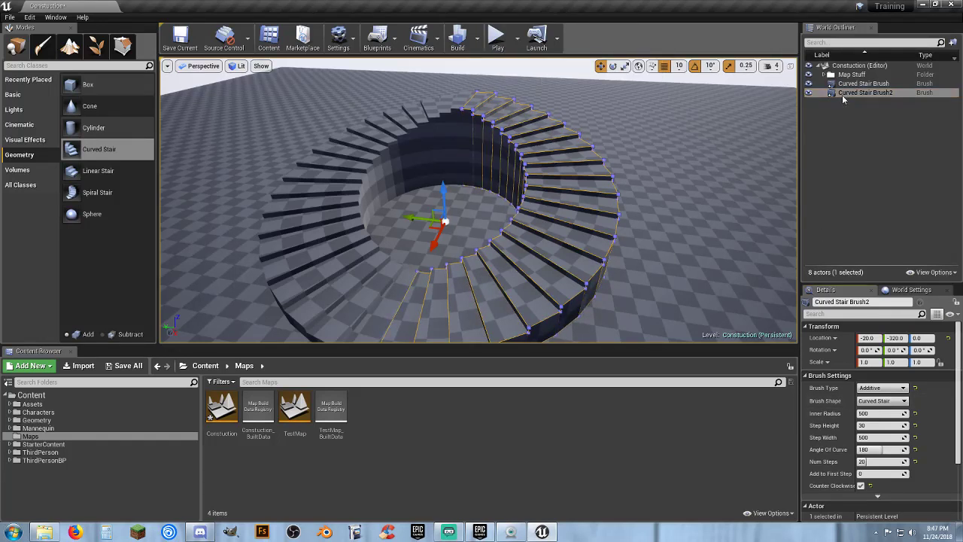
Select both curved stair brushes and set their angle of curve to 120 and inner radius to 250.
{"action": "left_click", "coordinate": [865, 85], "text": "ctrl"}
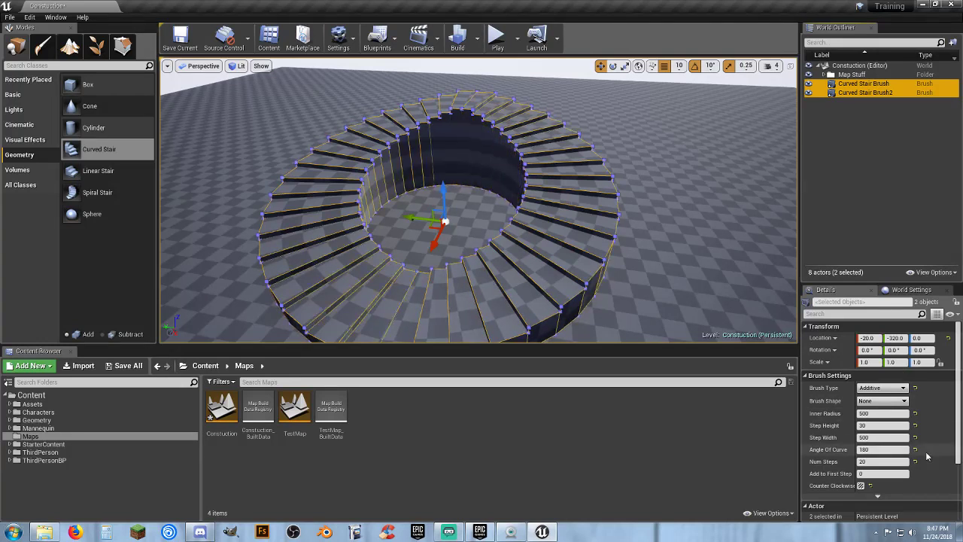
{"action": "left_click", "coordinate": [879, 449]}
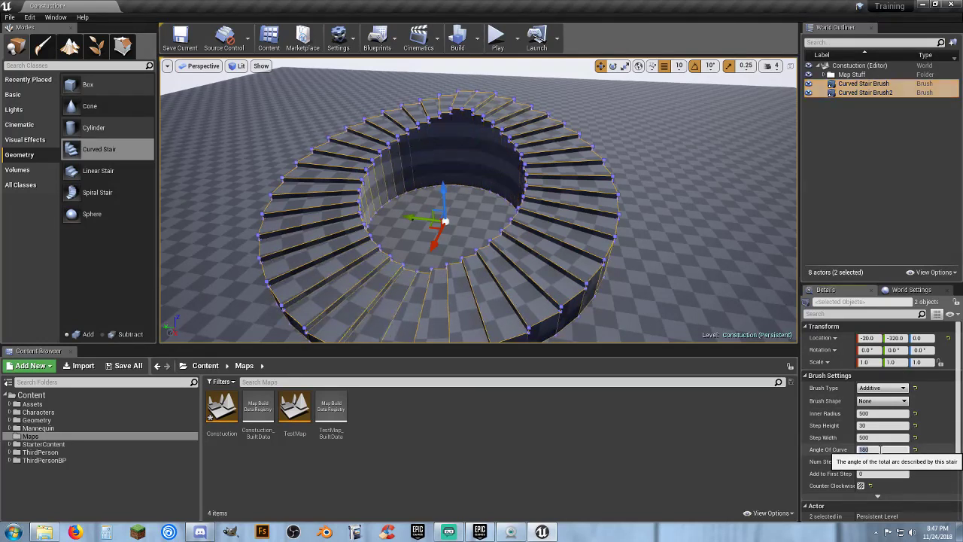
{"action": "key", "text": "Return"}
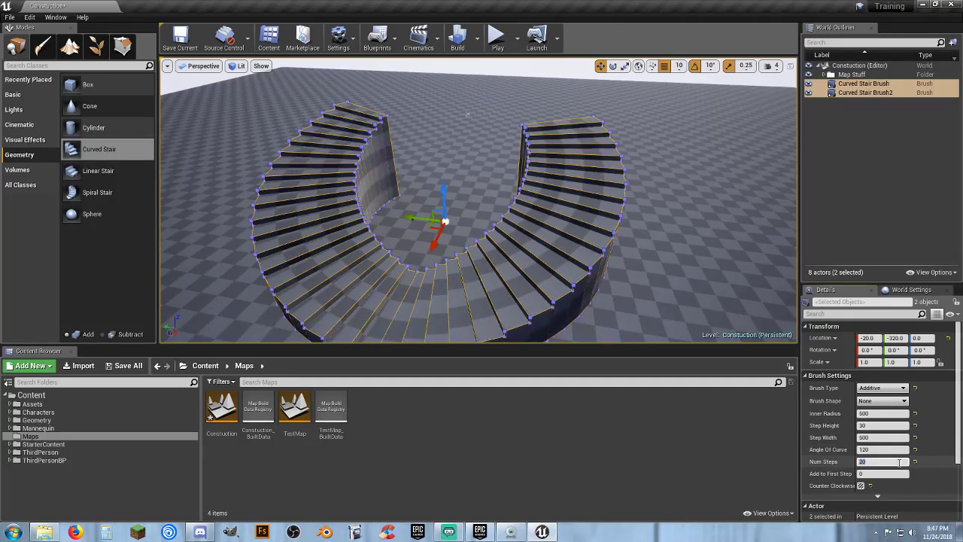
{"action": "left_click", "coordinate": [877, 462]}
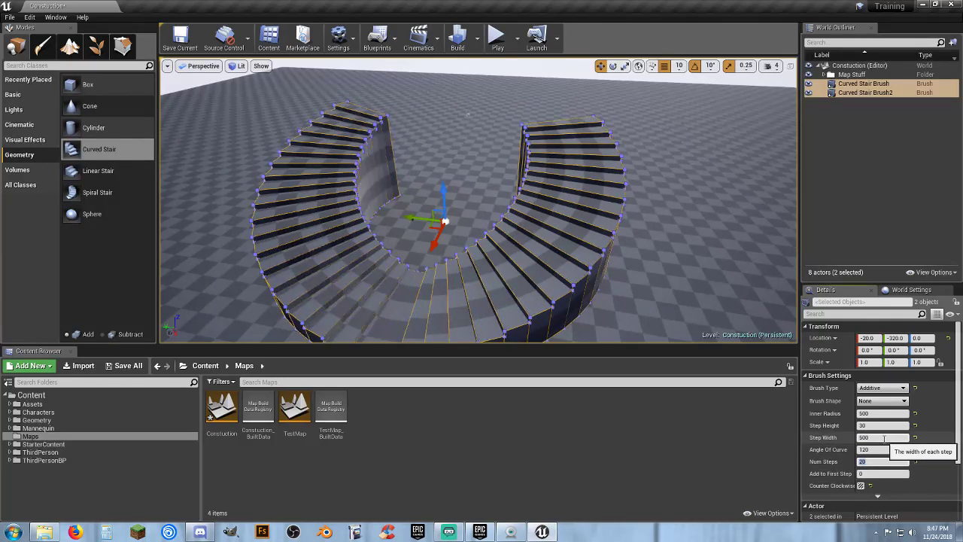
{"action": "left_click", "coordinate": [875, 413]}
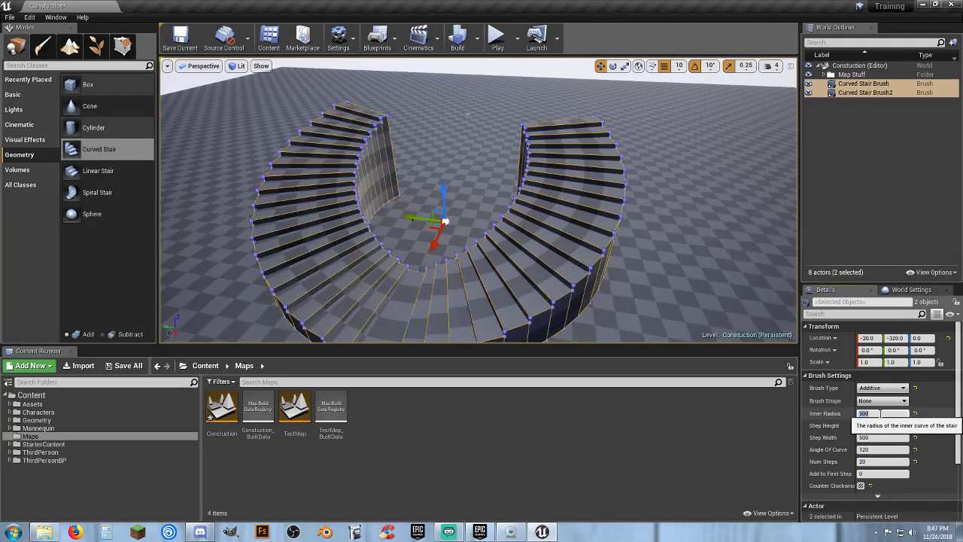
{"action": "key", "text": "Return"}
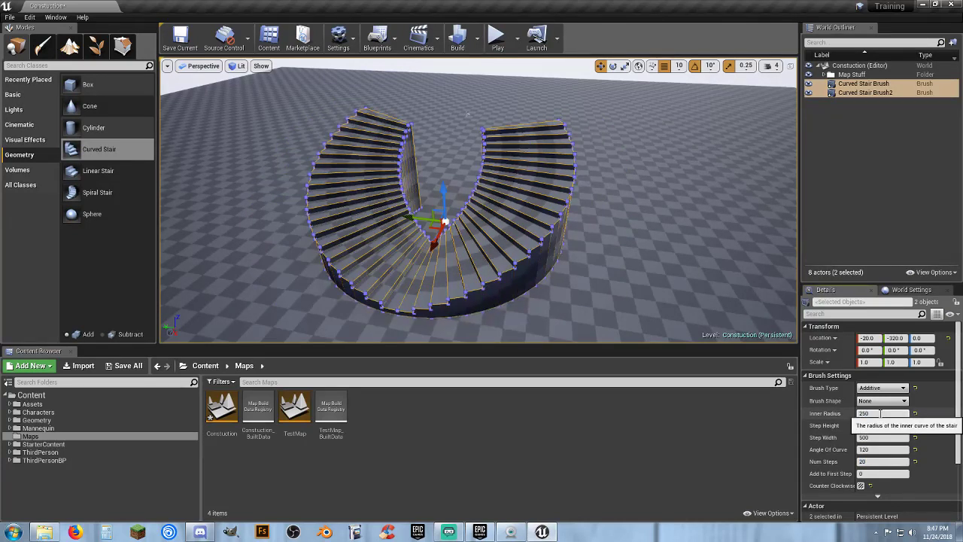
{"action": "left_click", "coordinate": [881, 425]}
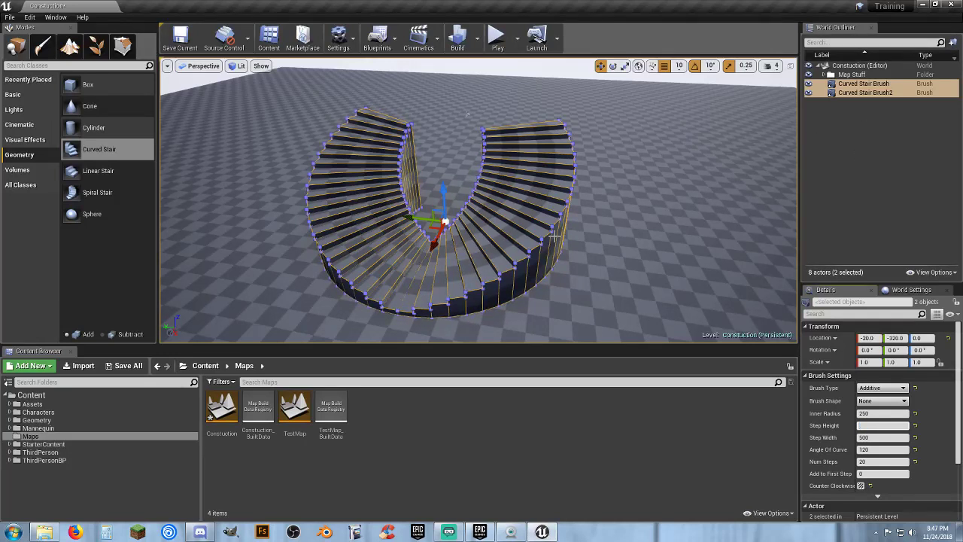
Select both curved stair brushes and delete them from the level.
{"action": "left_click", "coordinate": [849, 151]}
{"action": "left_click", "coordinate": [863, 83]}
{"action": "left_click", "coordinate": [863, 93], "text": "ctrl"}
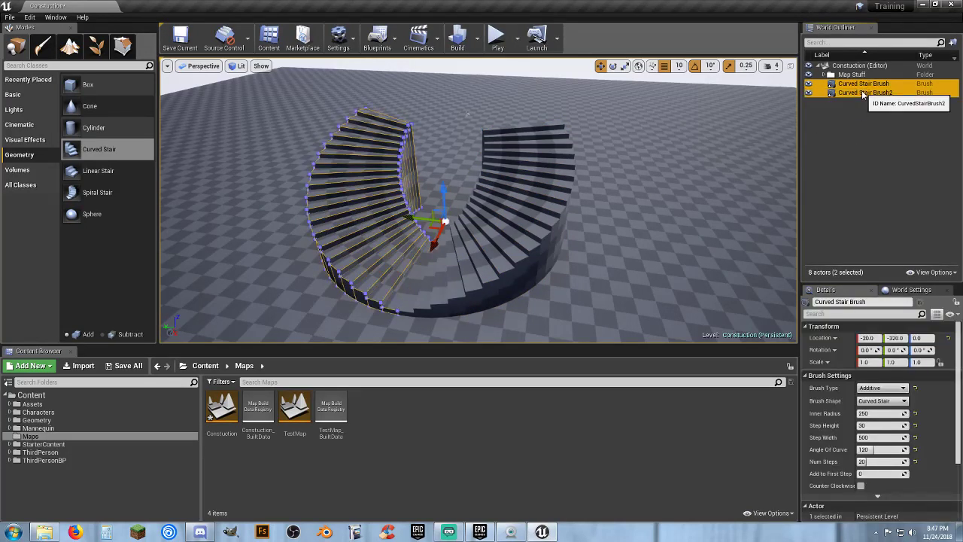
{"action": "key", "text": "Delete"}
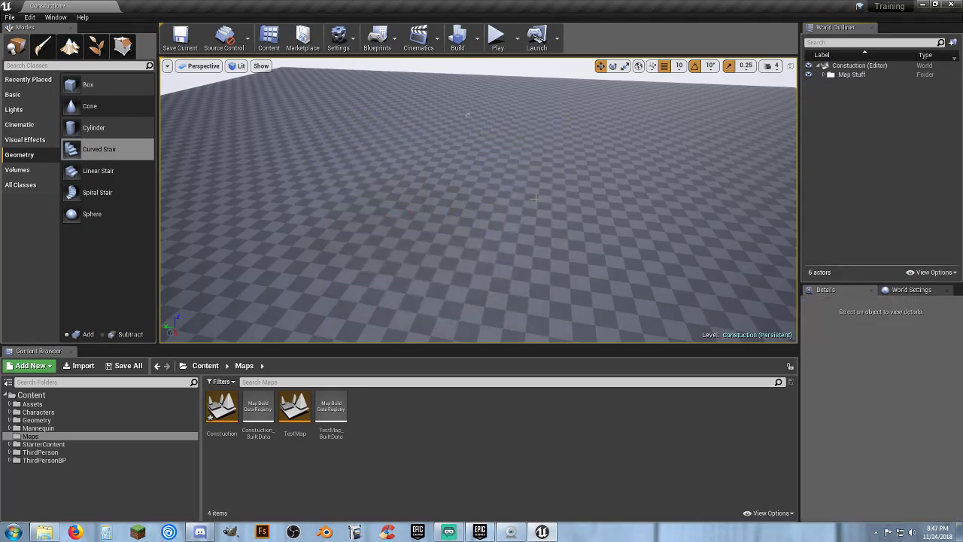
Place an additive Linear Stair geometry brush on the empty floor.
{"action": "mouse_move", "coordinate": [98, 171]}
{"action": "left_mouse_down"}
{"action": "mouse_move", "coordinate": [146, 214]}
{"action": "mouse_move", "coordinate": [374, 198]}
{"action": "left_mouse_up"}
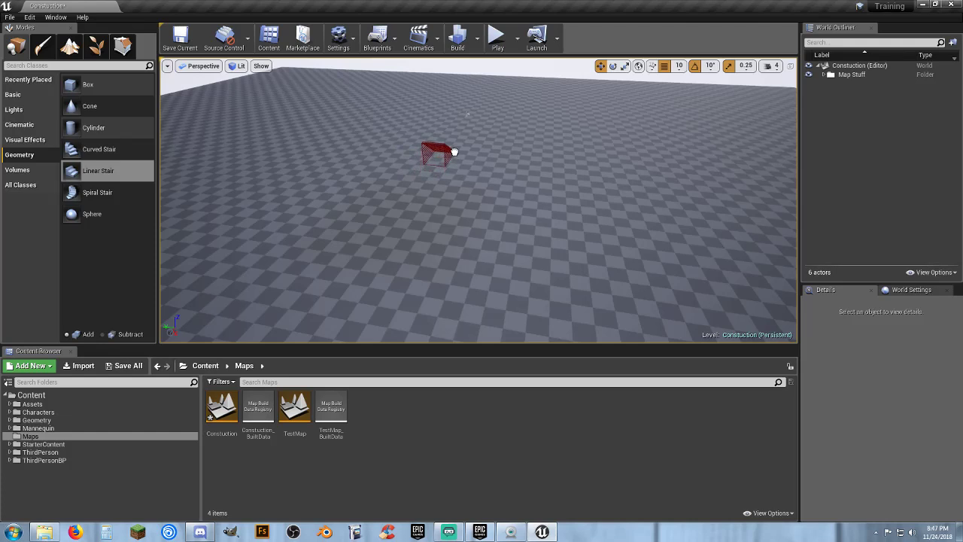
{"action": "left_click_drag", "start_coordinate": [454, 152], "coordinate": [455, 152]}
{"action": "mouse_move", "coordinate": [454, 152]}
{"action": "right_mouse_down"}
{"action": "mouse_move", "coordinate": [362, 139]}
{"action": "mouse_move", "coordinate": [347, 162]}
{"action": "mouse_move", "coordinate": [241, 181]}
{"action": "mouse_move", "coordinate": [332, 151]}
{"action": "right_mouse_up"}
{"action": "key", "text": "w"}
{"action": "key", "text": "w"}
{"action": "key", "text": "d"}
{"action": "key", "text": "s"}
{"action": "key", "text": "a"}
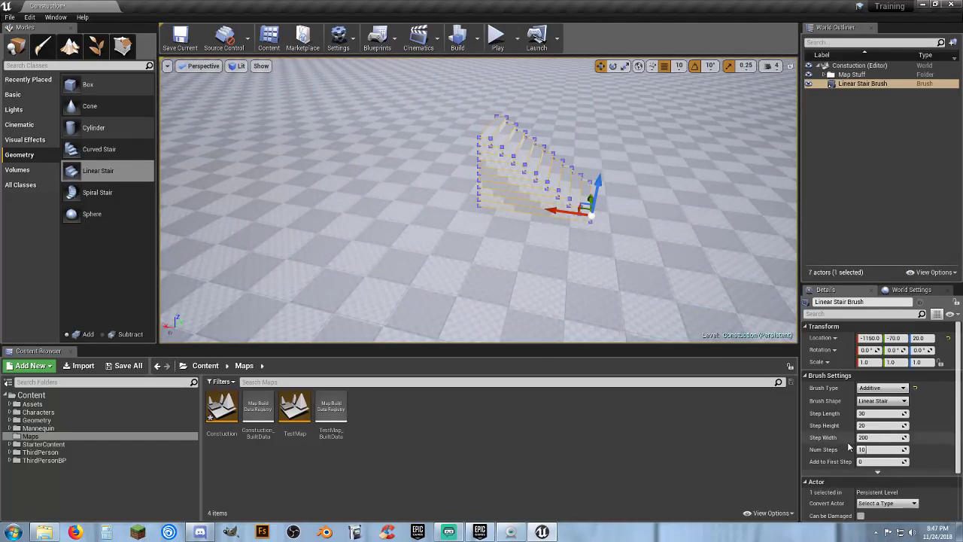
Raise the Linear Stair Brush's number of steps to 15.
{"action": "left_click_drag", "start_coordinate": [864, 450], "coordinate": [872, 449]}
{"action": "key", "text": "w"}
{"action": "right_click_drag", "start_coordinate": [649, 279], "coordinate": [550, 271]}
{"action": "key", "text": "d"}
{"action": "key", "text": "s"}
{"action": "key", "text": "a"}
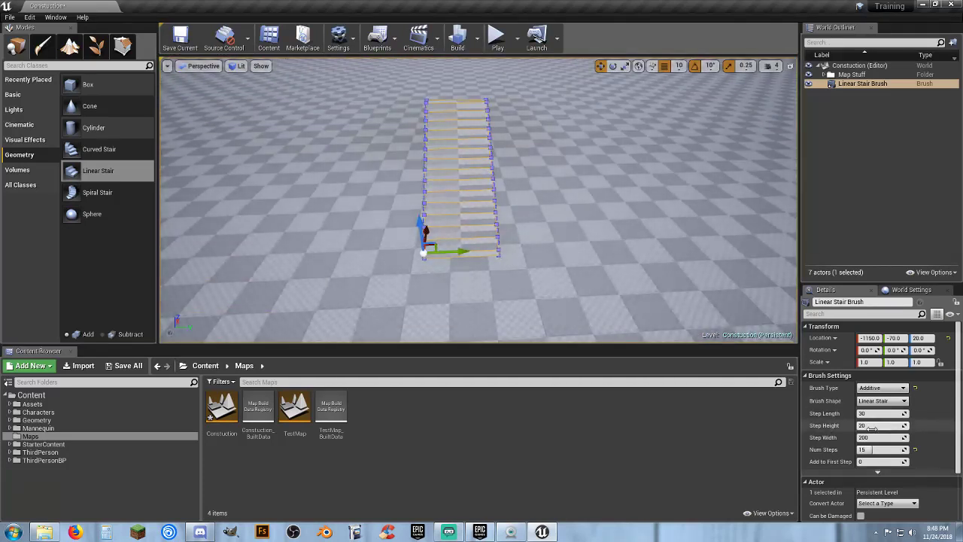
Set the Linear Stair Brush's step width to 500 and step height to 30.
{"action": "left_click", "coordinate": [870, 437]}
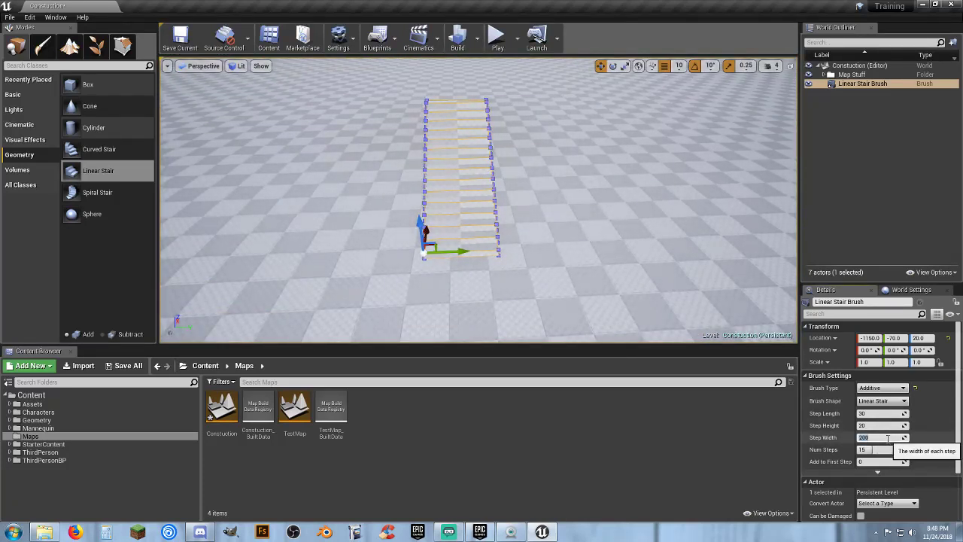
{"action": "key", "text": "Tab"}
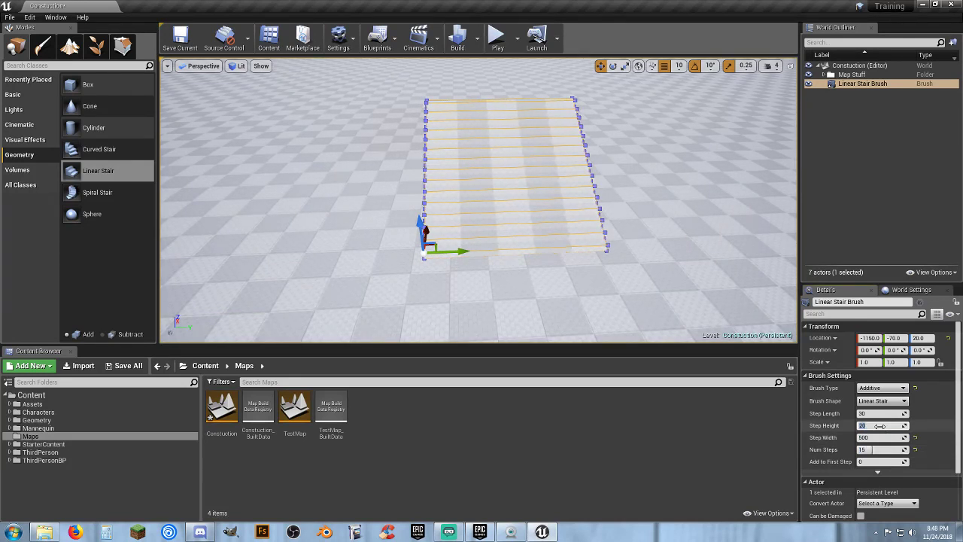
{"action": "type", "text": "30"}
{"action": "key", "text": "Tab"}
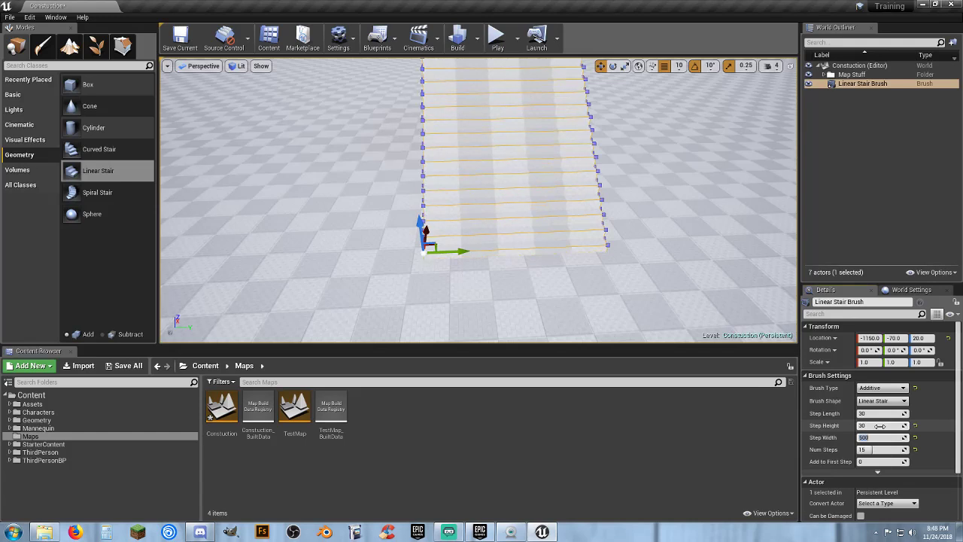
{"action": "right_click_drag", "start_coordinate": [605, 286], "coordinate": [794, 310]}
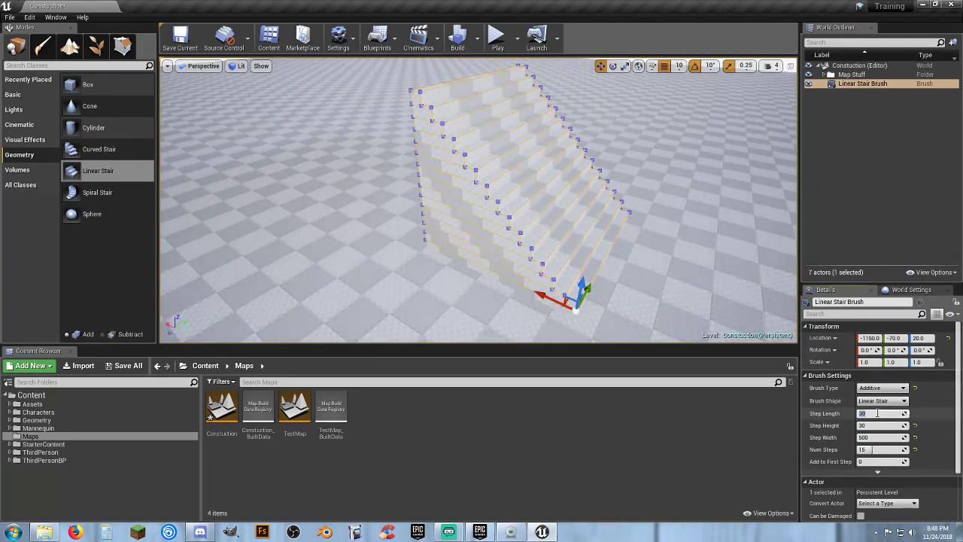
Set the Linear Stair Brush's step length to 50 and inspect the resized stairs from the side.
{"action": "key", "text": "Tab"}
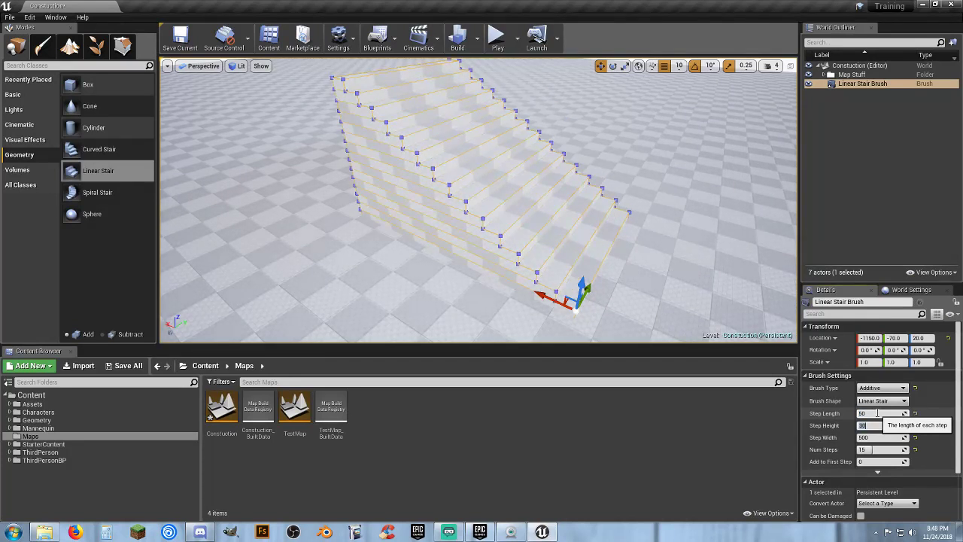
{"action": "left_click", "coordinate": [888, 128]}
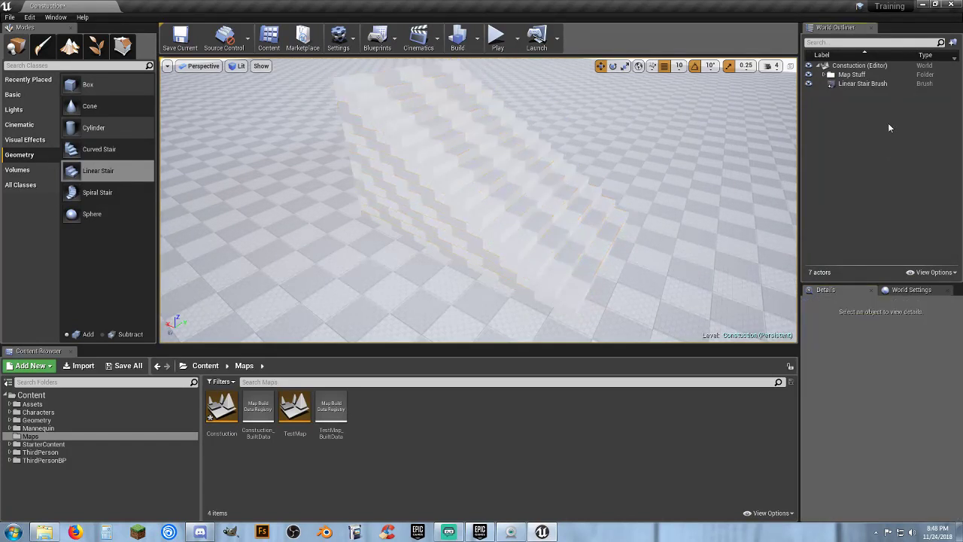
{"action": "left_click", "coordinate": [865, 83]}
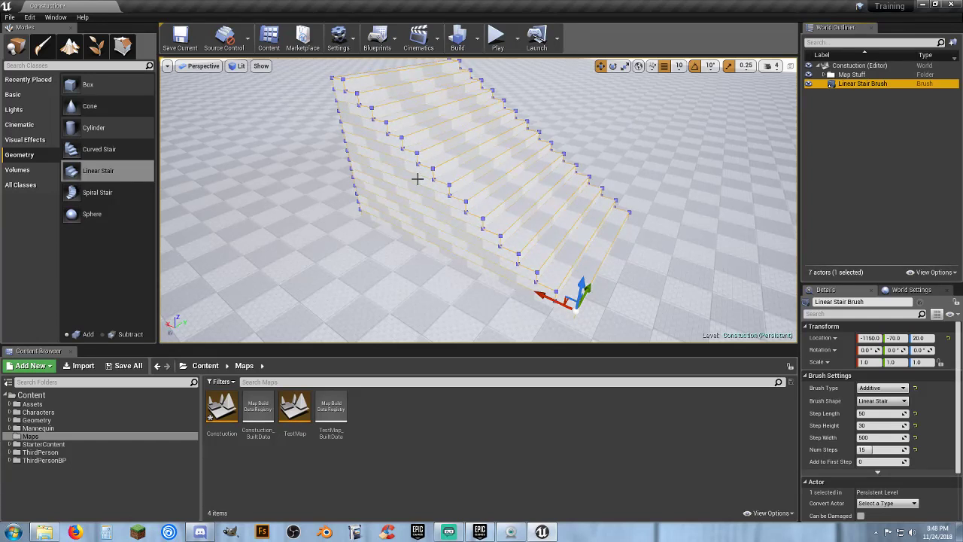
{"action": "mouse_move", "coordinate": [376, 155]}
{"action": "right_mouse_down"}
{"action": "mouse_move", "coordinate": [331, 155]}
{"action": "mouse_move", "coordinate": [286, 113]}
{"action": "mouse_move", "coordinate": [302, 113]}
{"action": "right_mouse_up"}
{"action": "right_click_drag", "start_coordinate": [608, 174], "coordinate": [624, 174]}
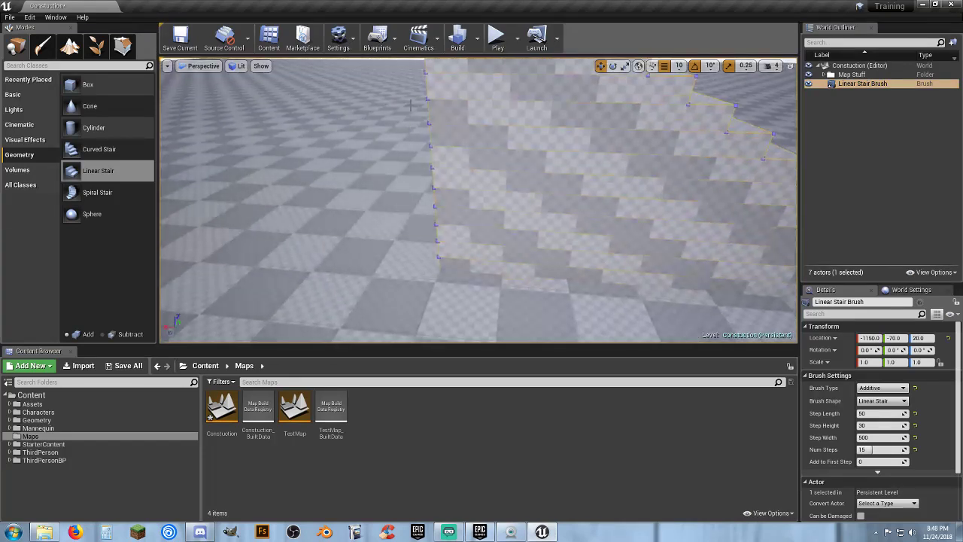
{"action": "key", "text": "s"}
{"action": "right_click_drag", "start_coordinate": [685, 204], "coordinate": [708, 204]}
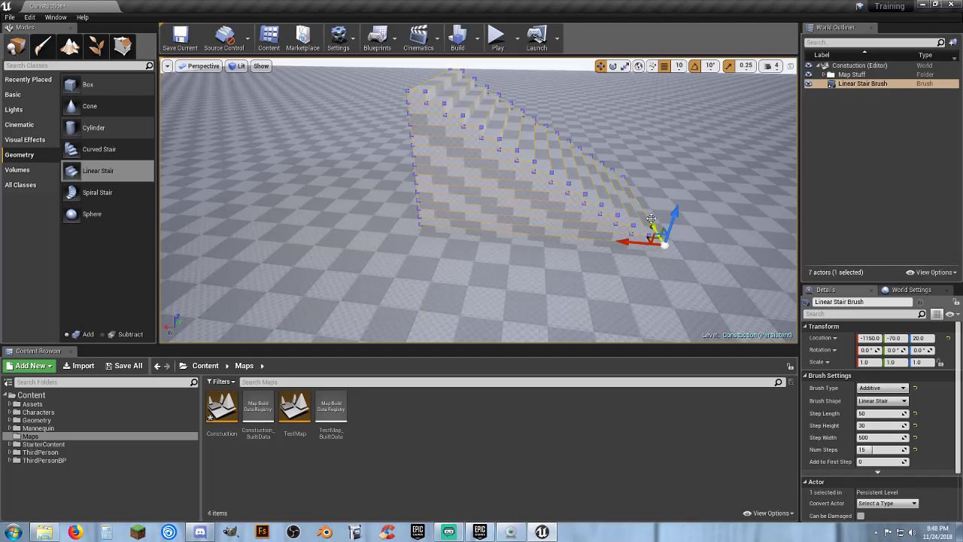
Delete the Linear Stair Brush and place an additive Spiral Stair geometry brush on the empty floor.
{"action": "key", "text": "Delete"}
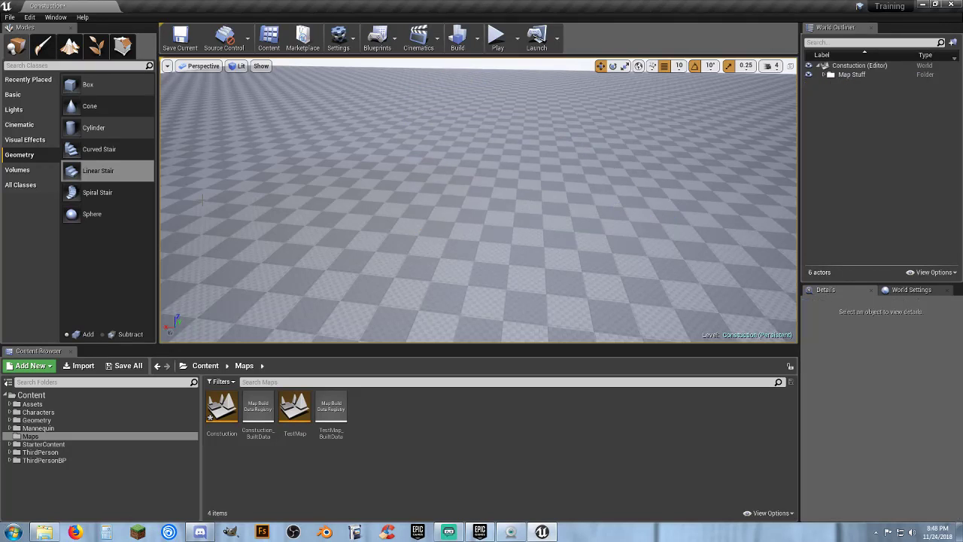
{"action": "left_click_drag", "start_coordinate": [83, 193], "coordinate": [548, 247]}
{"action": "mouse_move", "coordinate": [544, 277]}
{"action": "right_mouse_down"}
{"action": "mouse_move", "coordinate": [346, 266]}
{"action": "mouse_move", "coordinate": [545, 278]}
{"action": "right_mouse_up"}
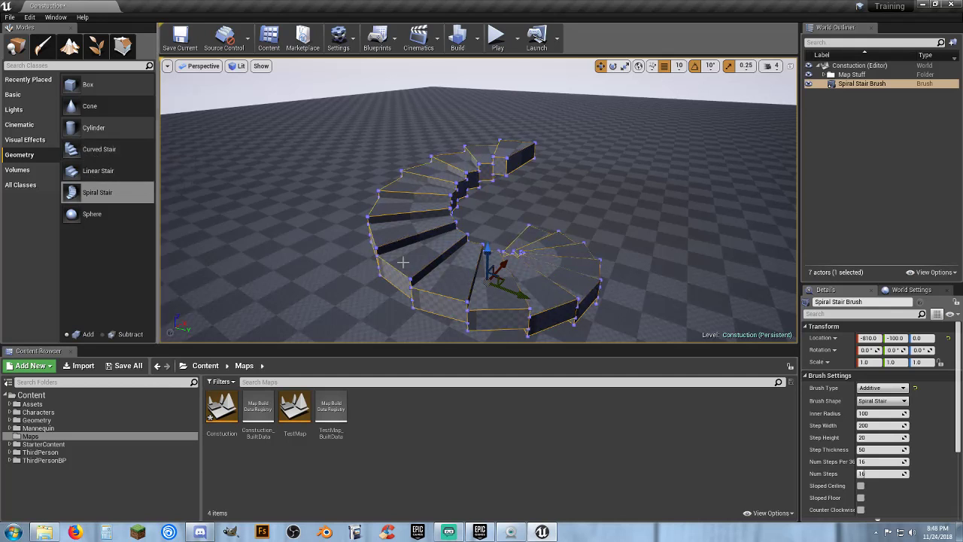
Set the Spiral Stair Brush's inner radius to 500.
{"action": "left_click", "coordinate": [878, 413]}
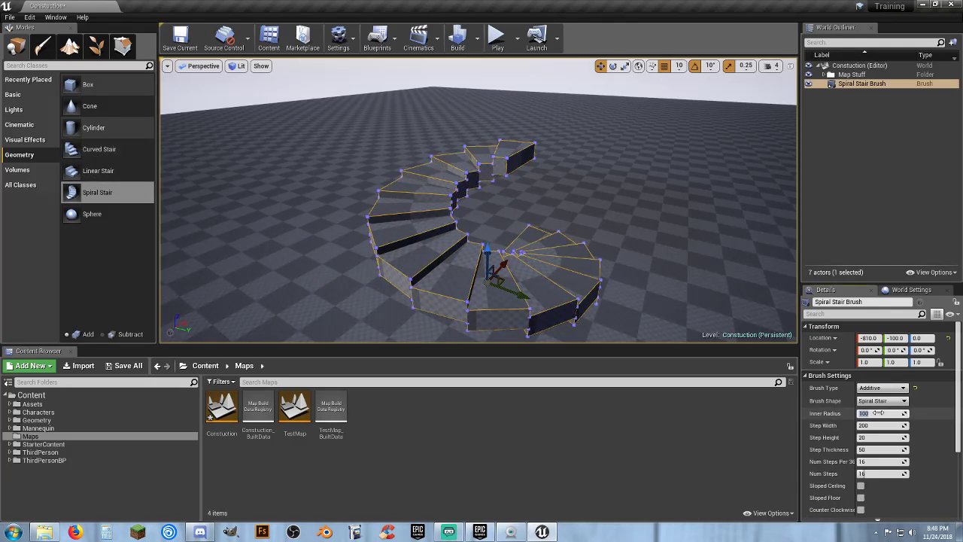
{"action": "key", "text": "Return"}
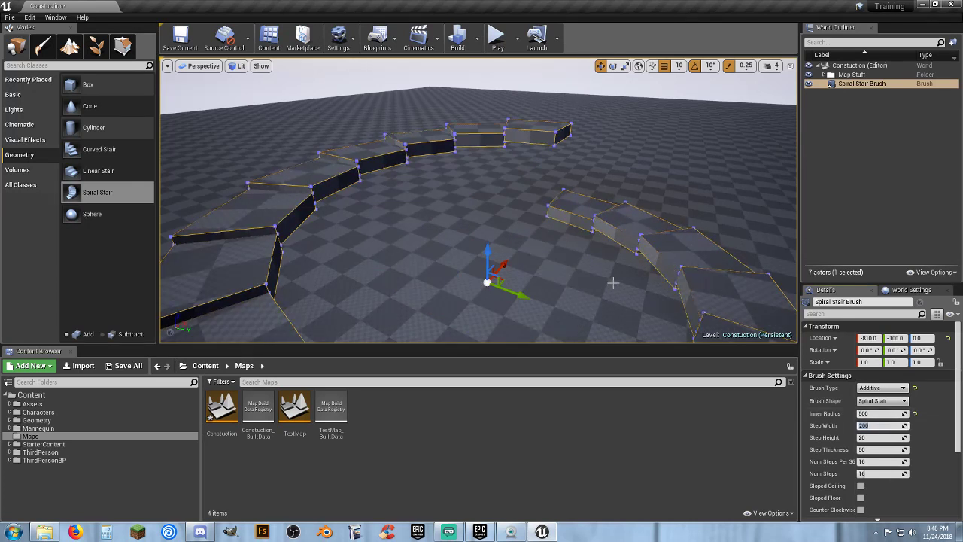
{"action": "right_click_drag", "start_coordinate": [613, 281], "coordinate": [471, 251]}
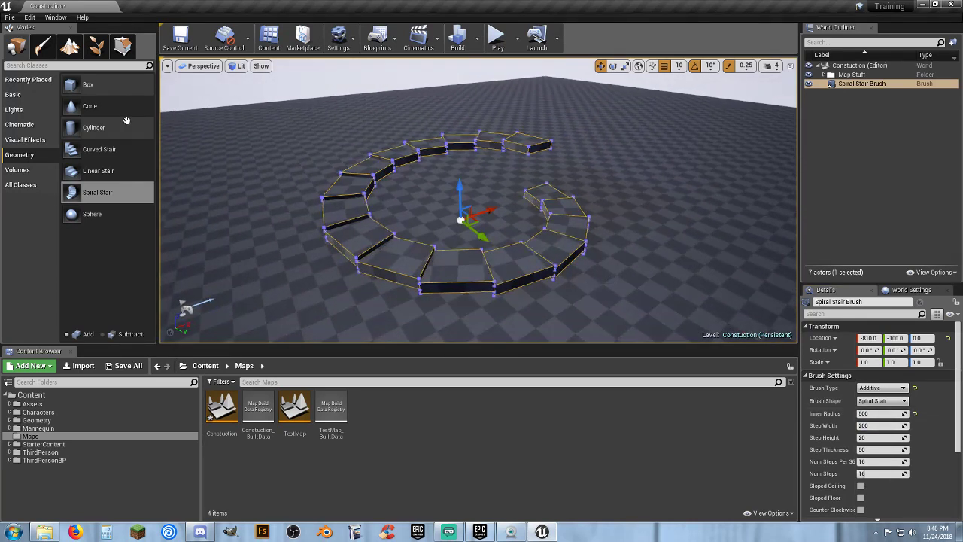
Place an additive Cylinder brush inside the spiral stair and set the Spiral Stair Brush's X and Y location to 0.
{"action": "mouse_move", "coordinate": [113, 128]}
{"action": "left_mouse_down"}
{"action": "mouse_move", "coordinate": [226, 176]}
{"action": "mouse_move", "coordinate": [448, 226]}
{"action": "left_mouse_up"}
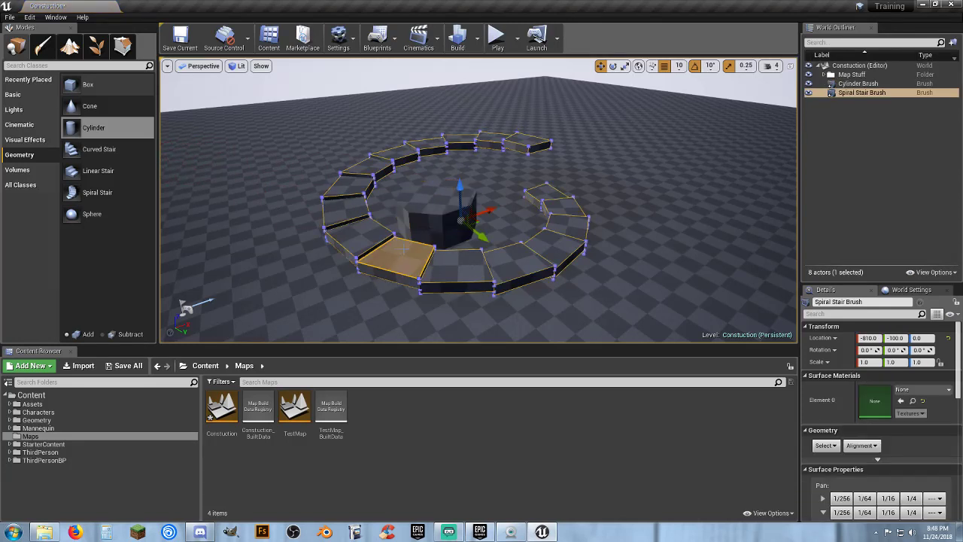
{"action": "left_click", "coordinate": [874, 124]}
{"action": "left_click", "coordinate": [864, 93]}
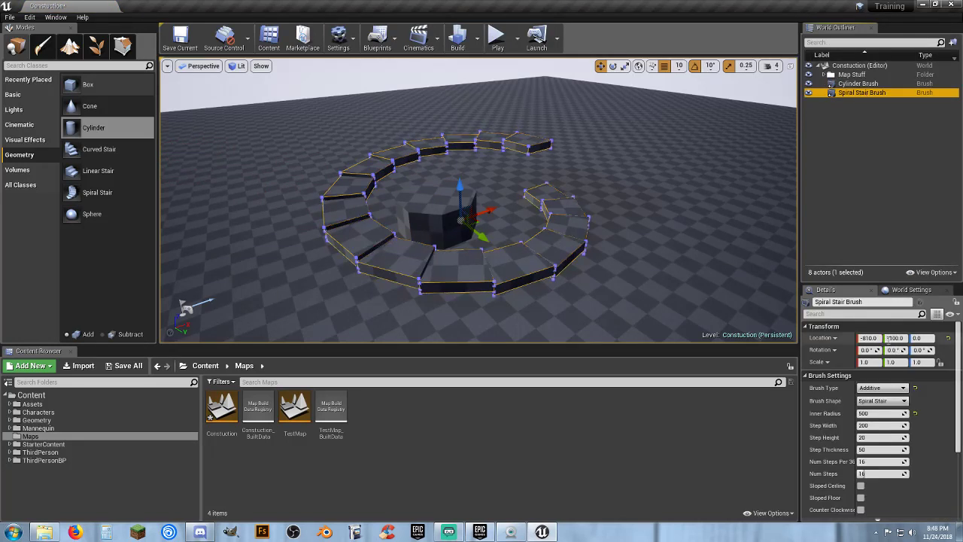
{"action": "type", "text": "0"}
{"action": "key", "text": "Tab"}
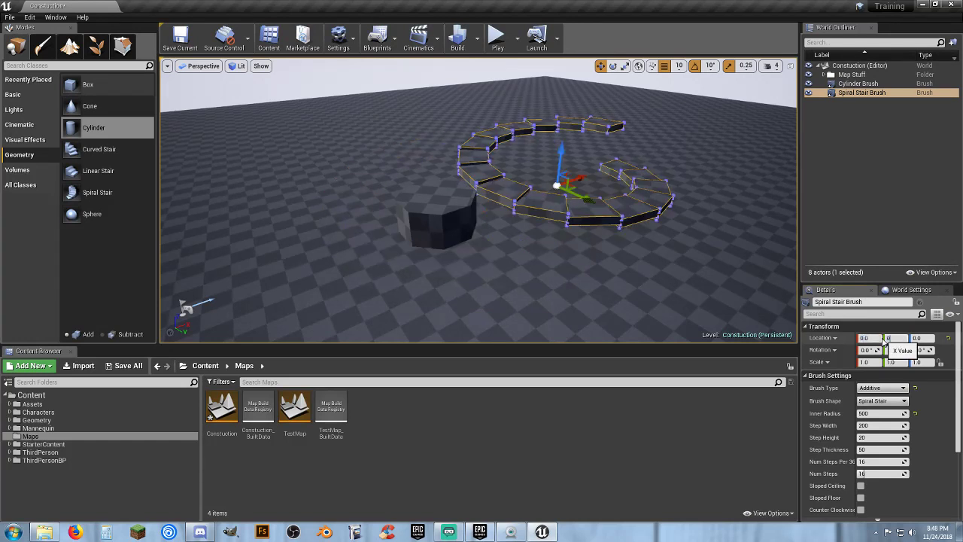
{"action": "type", "text": "0"}
{"action": "key", "text": "Tab"}
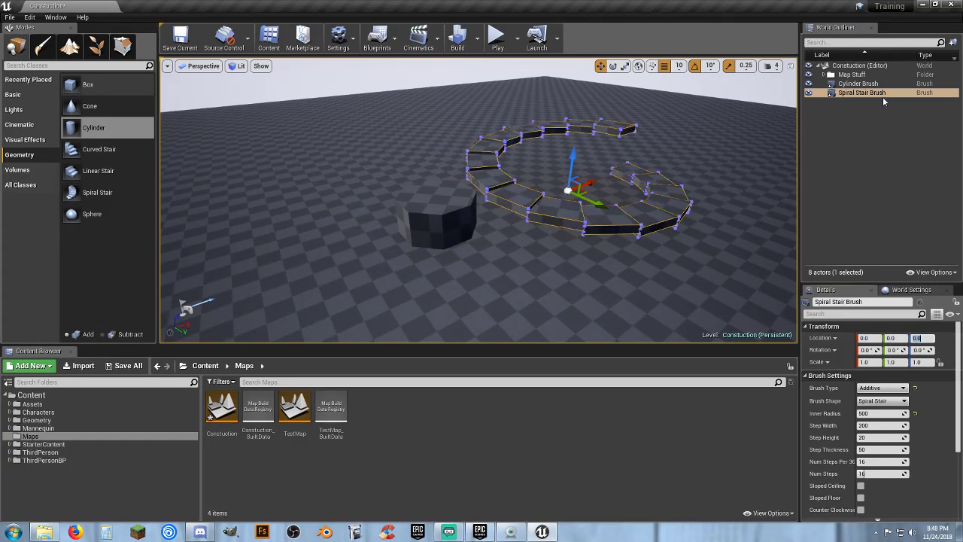
Move the Cylinder Brush to the spiral stair's centre by setting its X and Y location to 0.
{"action": "left_click", "coordinate": [862, 84]}
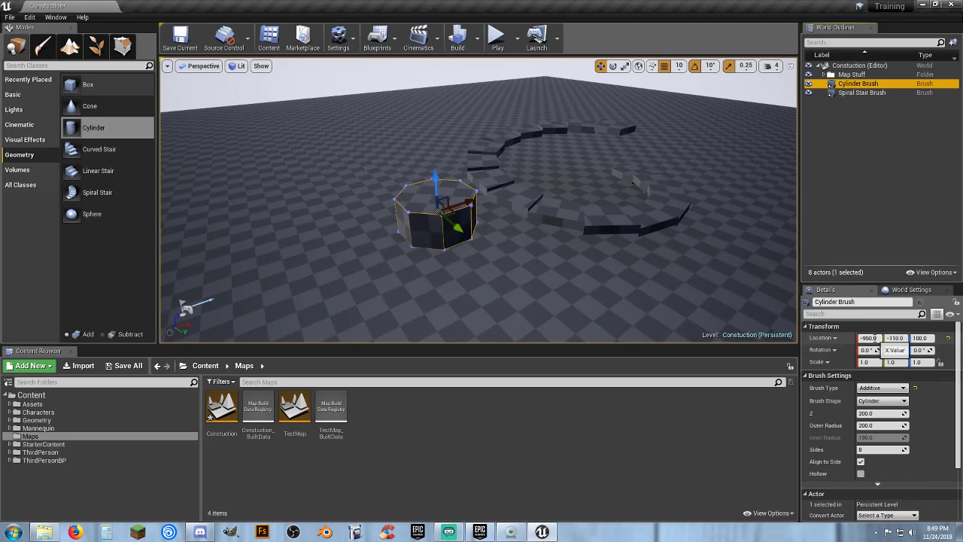
{"action": "left_click", "coordinate": [869, 337]}
{"action": "type", "text": "0"}
{"action": "key", "text": "Tab"}
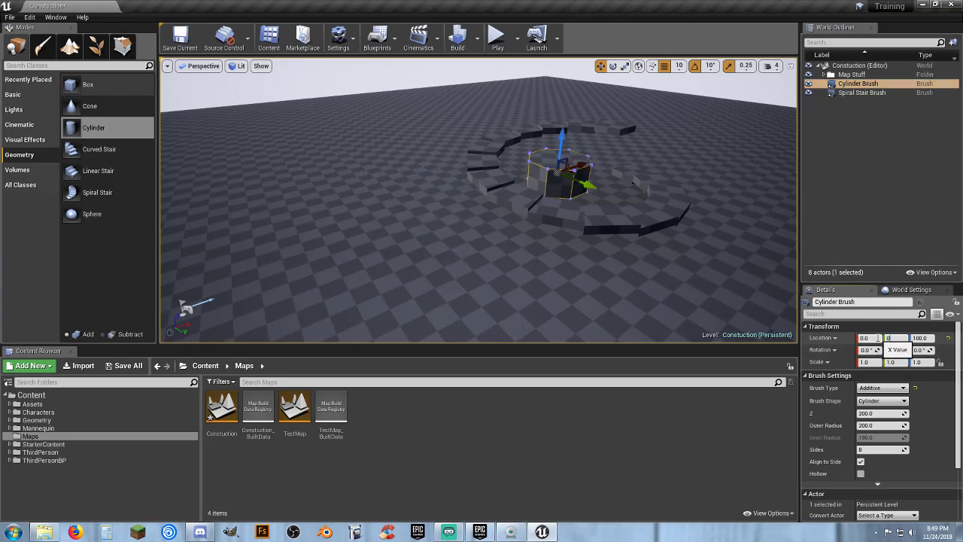
{"action": "type", "text": "0"}
{"action": "key", "text": "Tab"}
{"action": "type", "text": "0"}
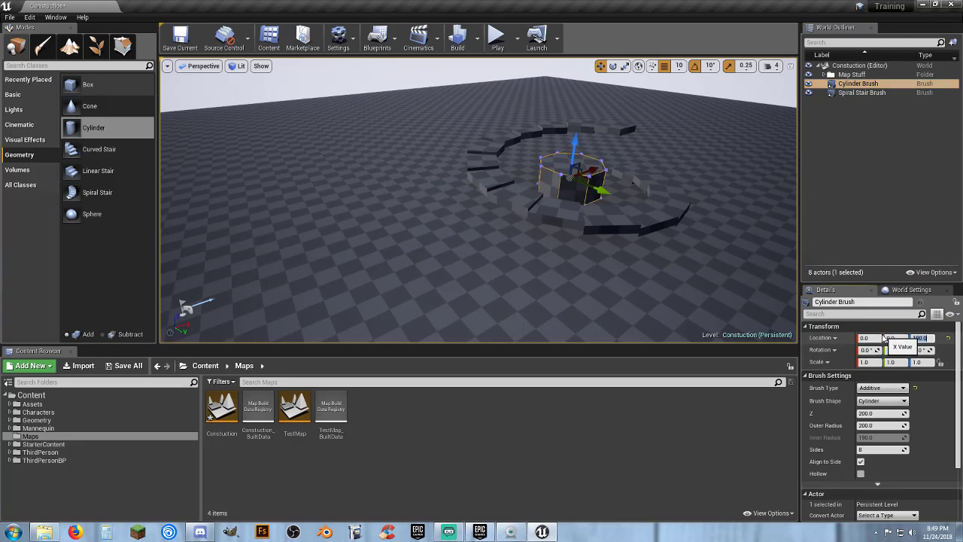
{"action": "key", "text": "Return"}
Set the Spiral Stair Brush's inner radius to 400 and the Cylinder Brush's outer radius to 800.
{"action": "left_click", "coordinate": [856, 94]}
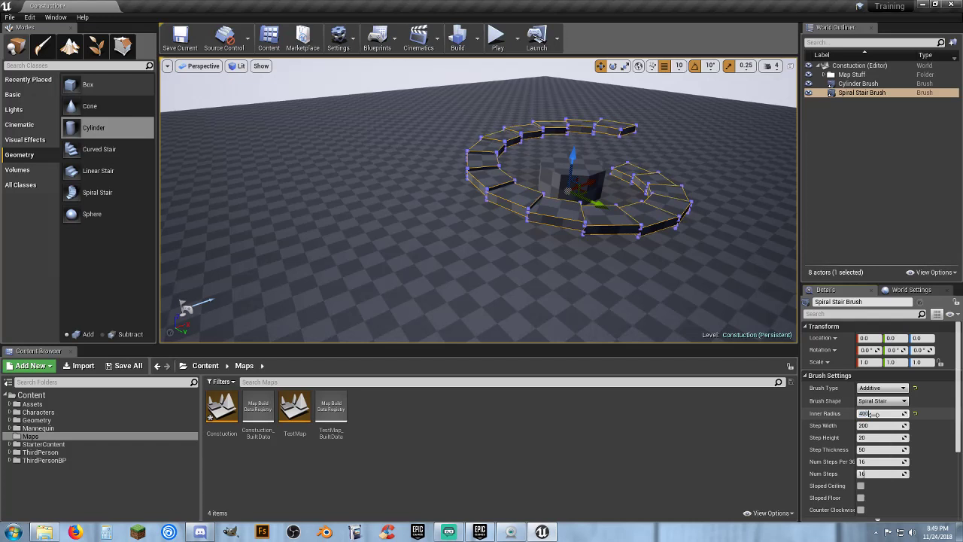
{"action": "left_click", "coordinate": [858, 84]}
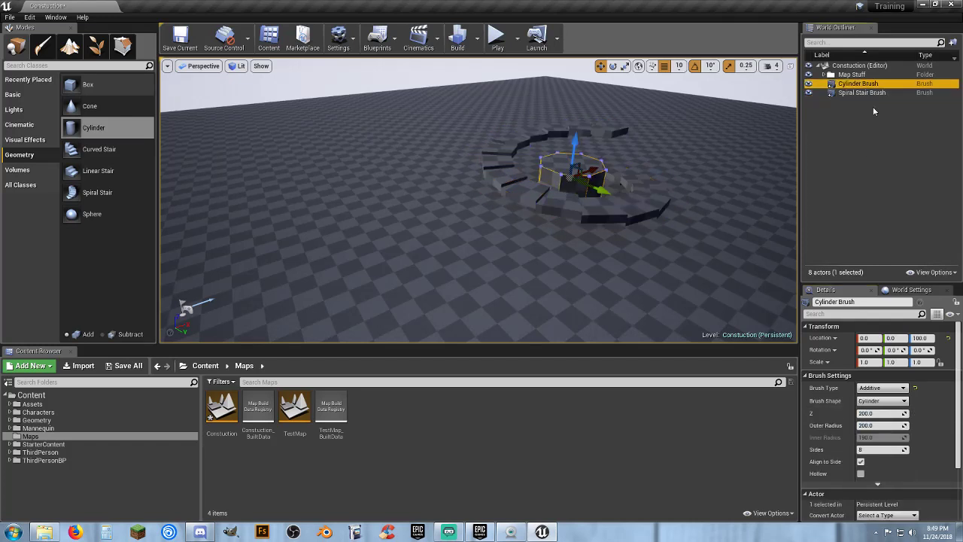
{"action": "left_click", "coordinate": [882, 425]}
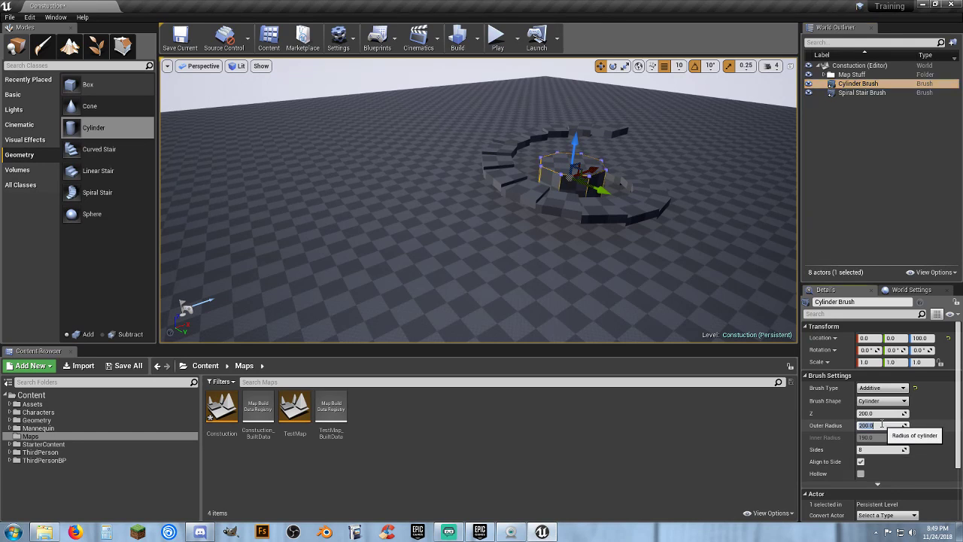
{"action": "key", "text": "Return"}
{"action": "mouse_move", "coordinate": [582, 245]}
{"action": "right_mouse_down"}
{"action": "mouse_move", "coordinate": [581, 181]}
{"action": "mouse_move", "coordinate": [587, 249]}
{"action": "mouse_move", "coordinate": [606, 265]}
{"action": "right_mouse_up"}
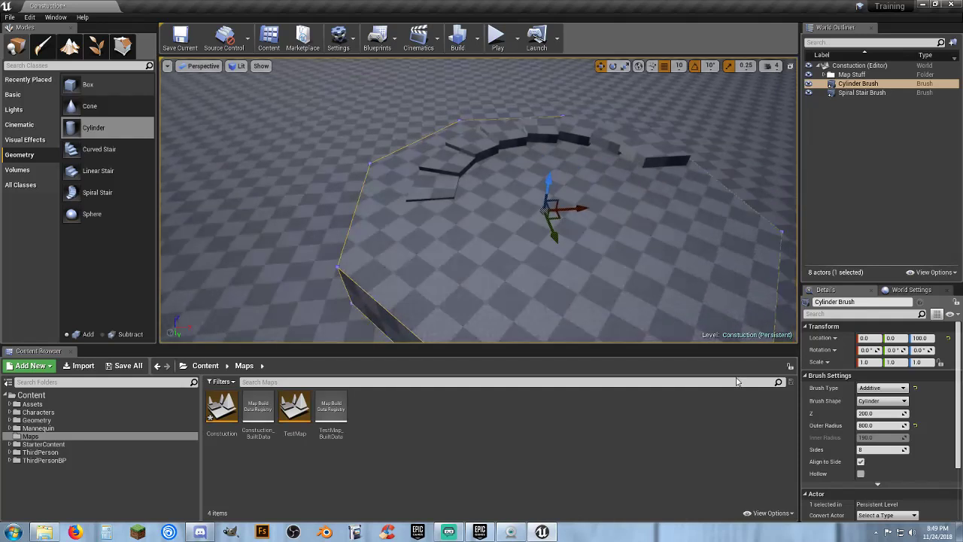
Make the Cylinder Brush hollow and give it an inner radius of 400.
{"action": "left_click", "coordinate": [862, 474]}
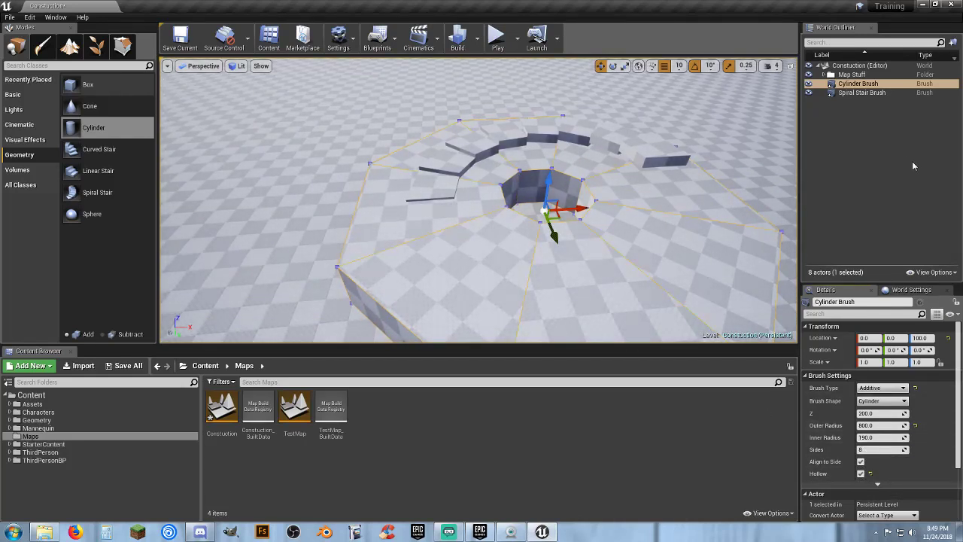
{"action": "left_click", "coordinate": [870, 93]}
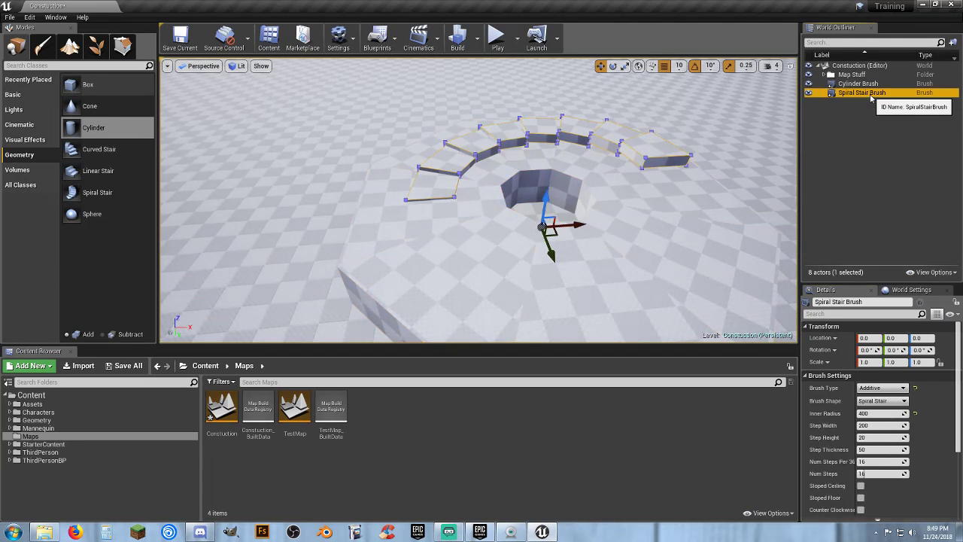
{"action": "left_click", "coordinate": [864, 83]}
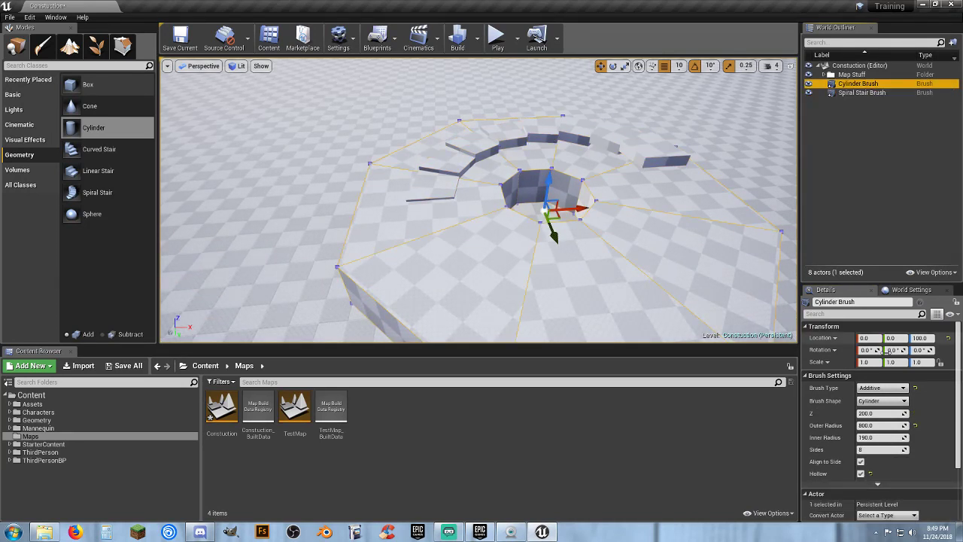
{"action": "left_click", "coordinate": [877, 426]}
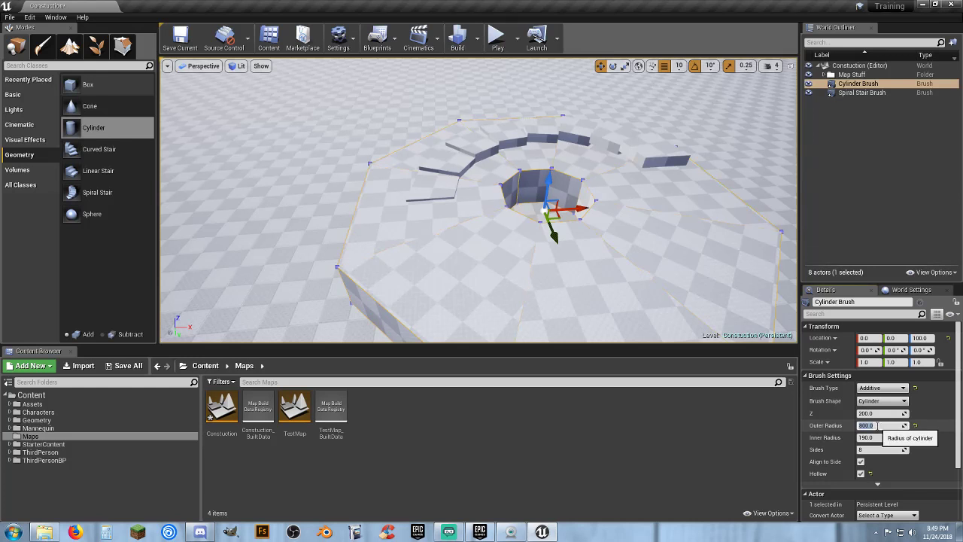
{"action": "left_click", "coordinate": [872, 438]}
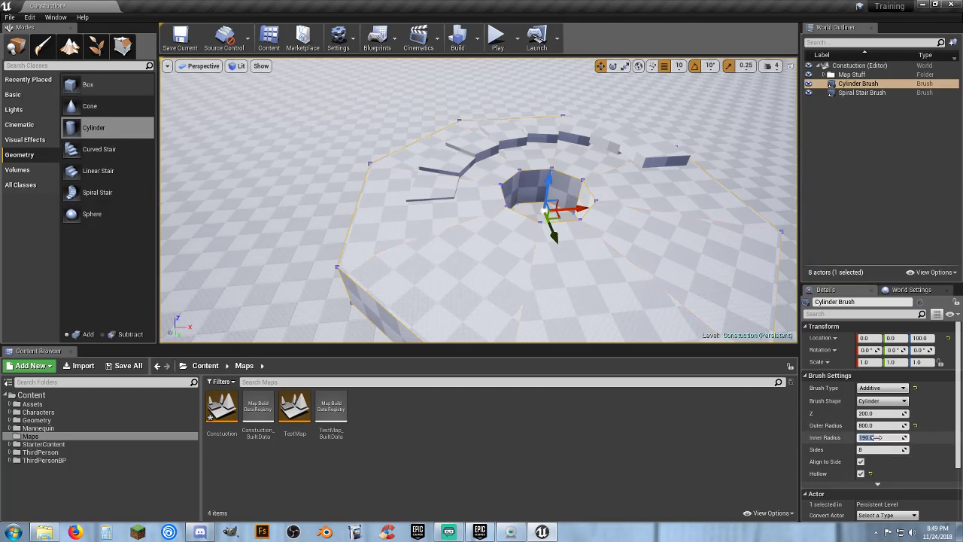
{"action": "key", "text": "Return"}
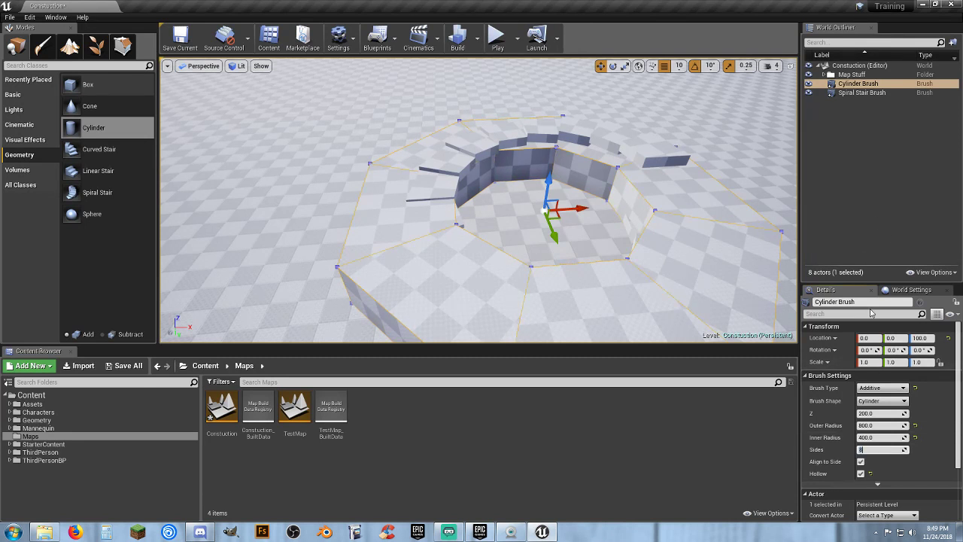
Set the hollow Cylinder Brush's inner radius to 600 so it fits around the spiral stair's outer edge.
{"action": "left_click", "coordinate": [862, 92]}
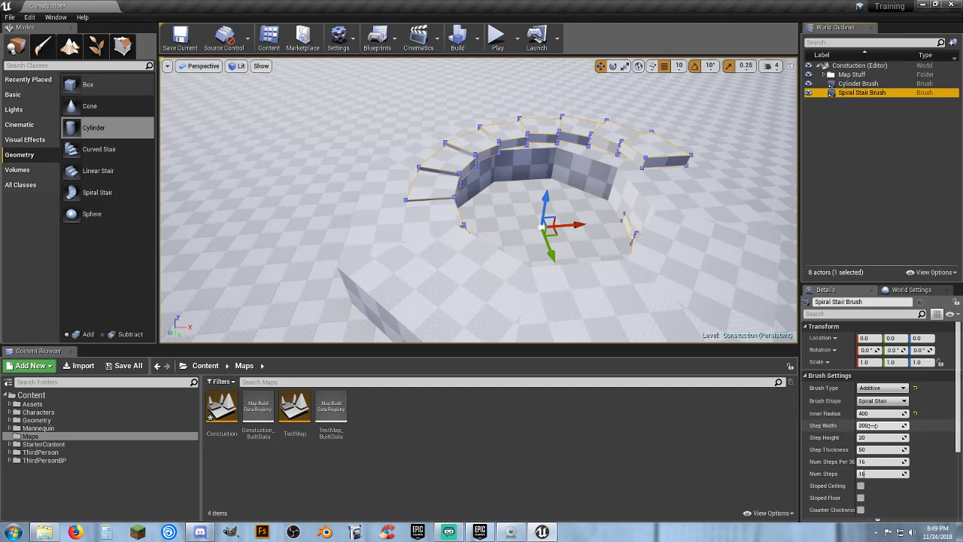
{"action": "left_click", "coordinate": [857, 84]}
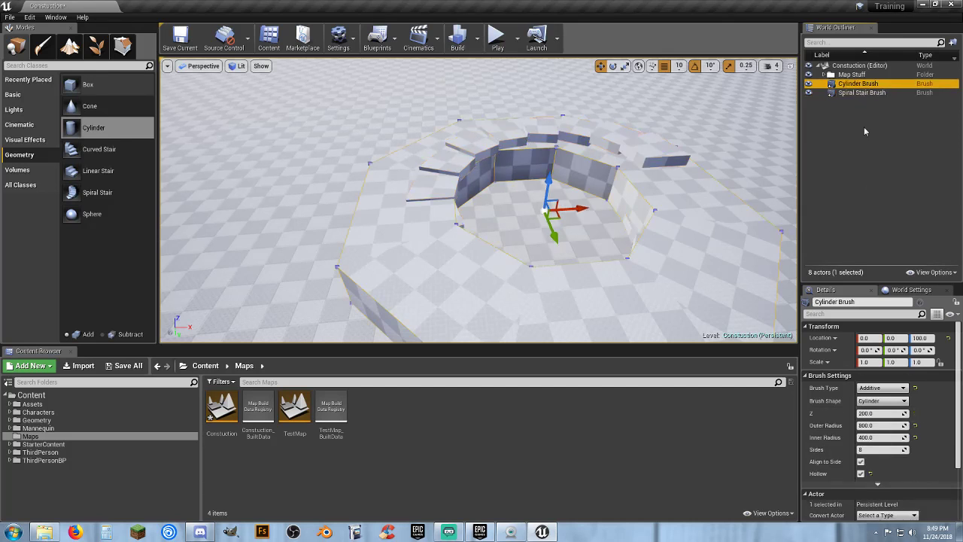
{"action": "left_click", "coordinate": [881, 437]}
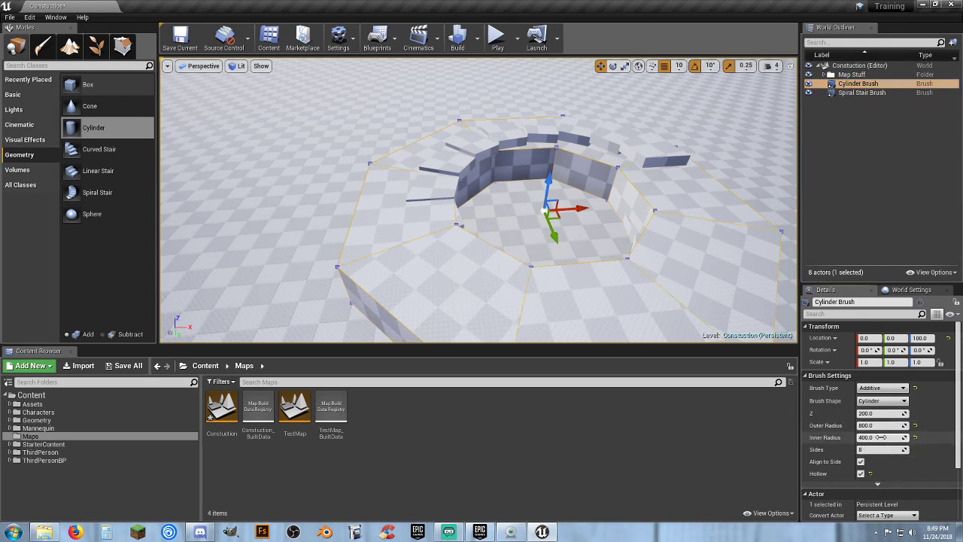
{"action": "type", "text": "600"}
{"action": "key", "text": "Return"}
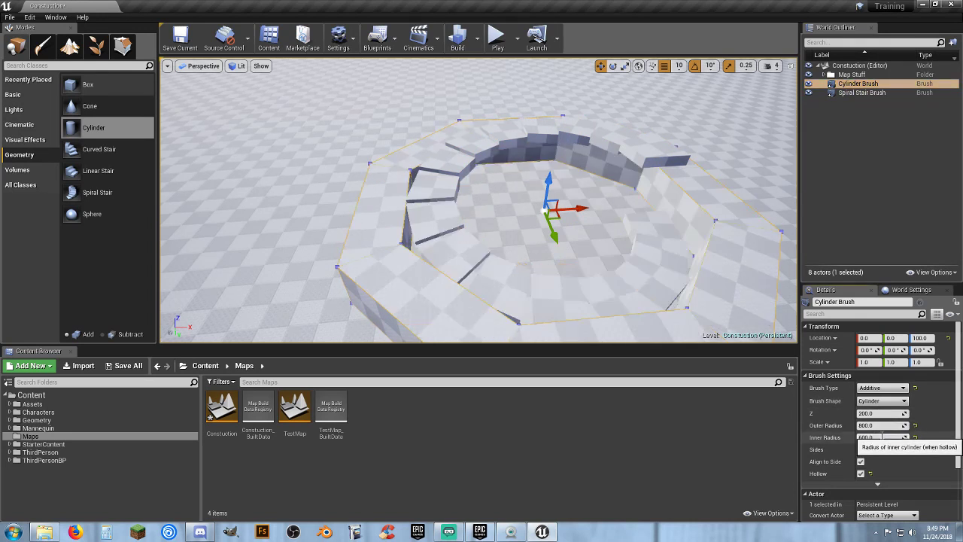
Set the Cylinder Brush's number of sides to 12.
{"action": "mouse_move", "coordinate": [632, 223]}
{"action": "right_mouse_down"}
{"action": "mouse_move", "coordinate": [625, 198]}
{"action": "mouse_move", "coordinate": [572, 301]}
{"action": "mouse_move", "coordinate": [578, 254]}
{"action": "right_mouse_up"}
{"action": "key", "text": "s"}
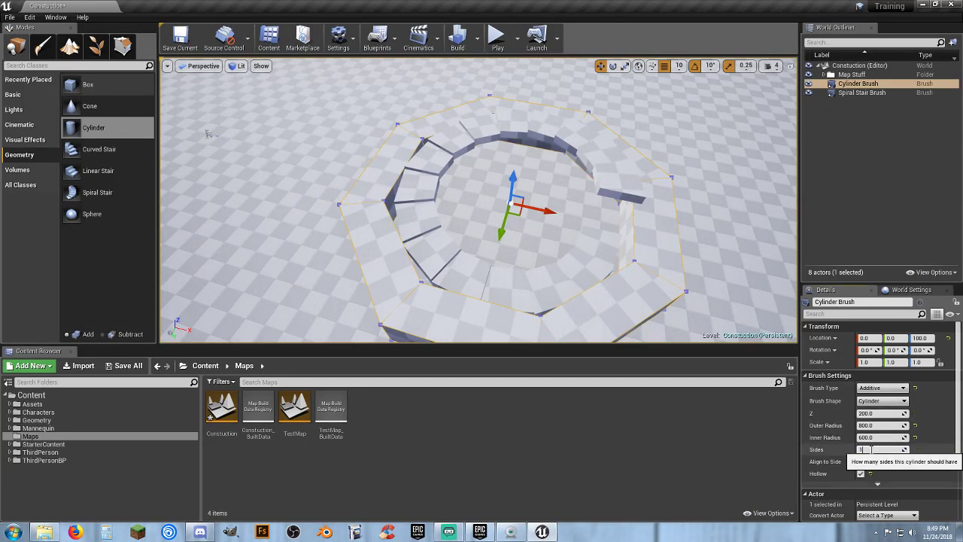
{"action": "type", "text": "12"}
{"action": "key", "text": "Return"}
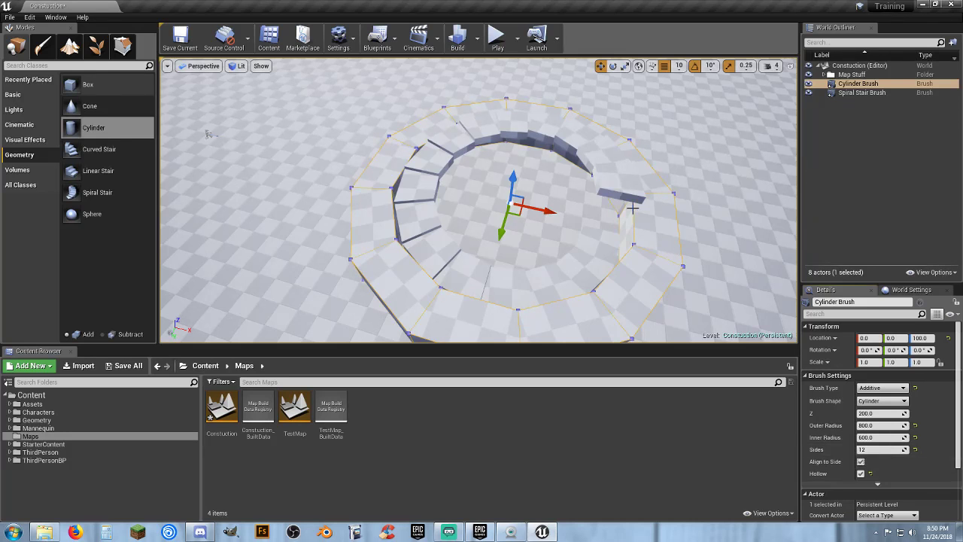
Raise the Cylinder Brush's number of sides to 20 and check how its inner wall meets the stair steps.
{"action": "left_click", "coordinate": [875, 449]}
{"action": "type", "text": "20"}
{"action": "key", "text": "Return"}
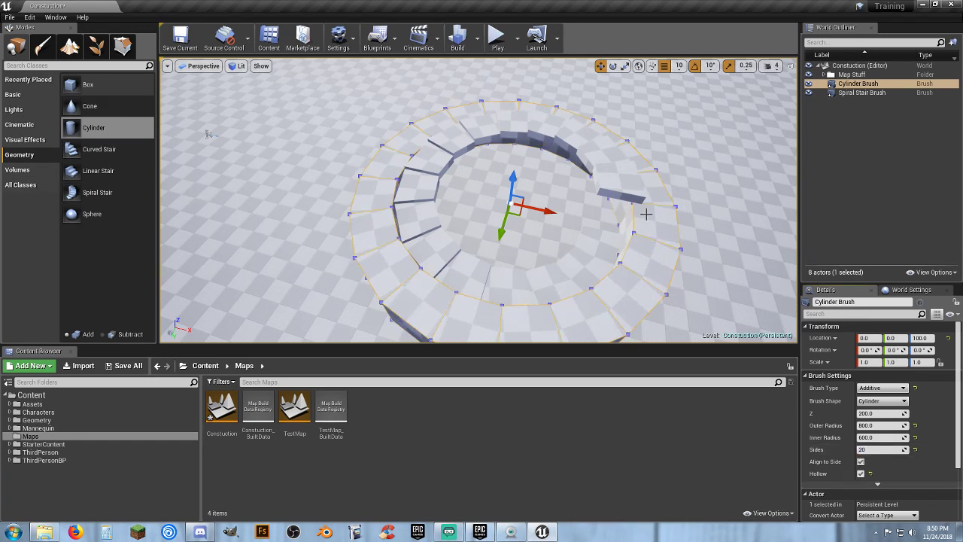
{"action": "left_click_drag", "start_coordinate": [522, 260], "coordinate": [482, 222]}
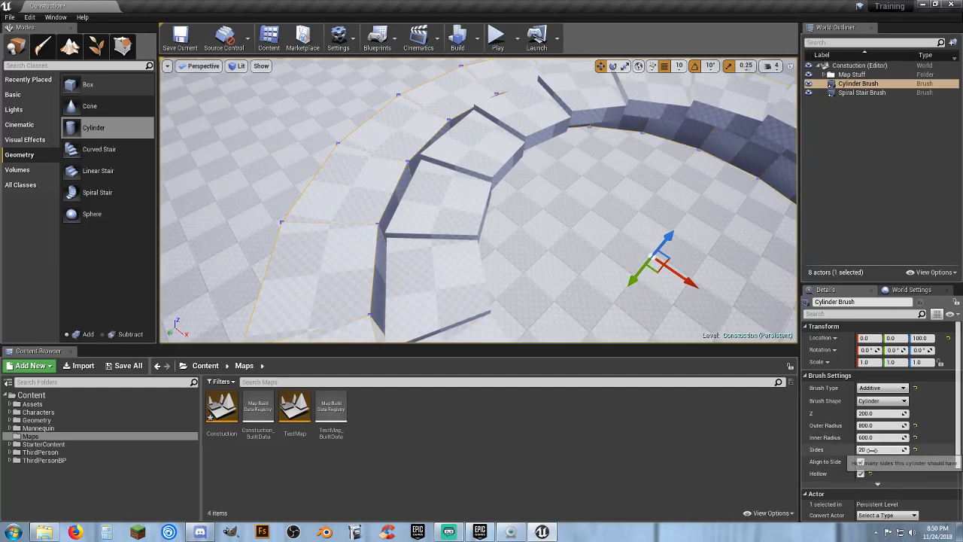
Try 21 and 22 sides on the Cylinder Brush, then settle on 19 and check the inner wall against the stair steps.
{"action": "key", "text": "Return"}
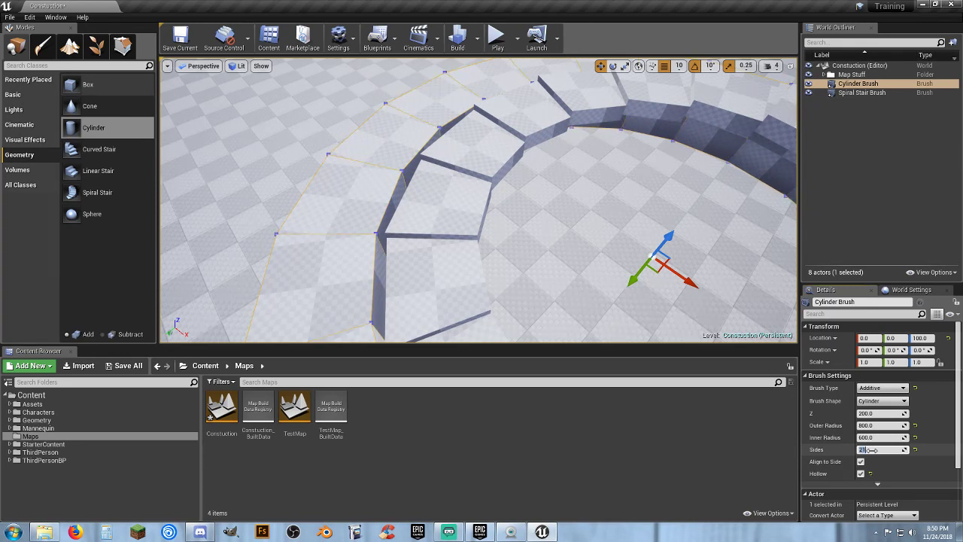
{"action": "left_click_drag", "start_coordinate": [870, 449], "coordinate": [873, 449]}
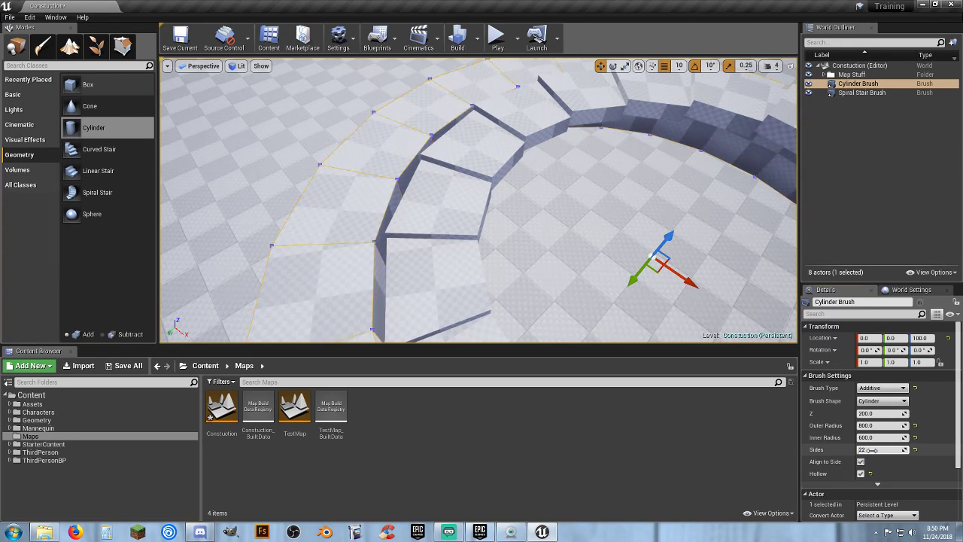
{"action": "left_click", "coordinate": [870, 450]}
{"action": "key", "text": "Return"}
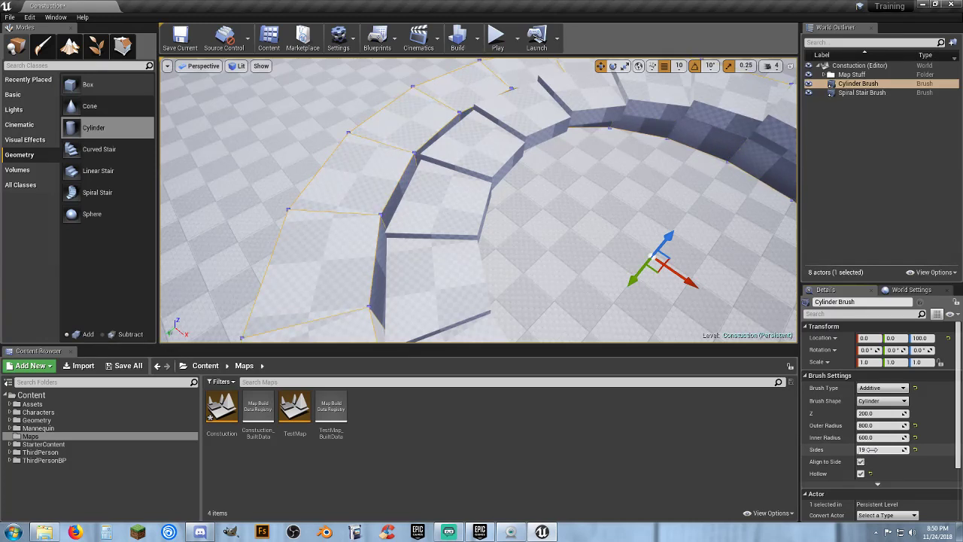
{"action": "mouse_move", "coordinate": [640, 248]}
{"action": "right_mouse_down"}
{"action": "mouse_move", "coordinate": [662, 280]}
{"action": "mouse_move", "coordinate": [741, 316]}
{"action": "mouse_move", "coordinate": [783, 301]}
{"action": "mouse_move", "coordinate": [625, 184]}
{"action": "right_mouse_up"}
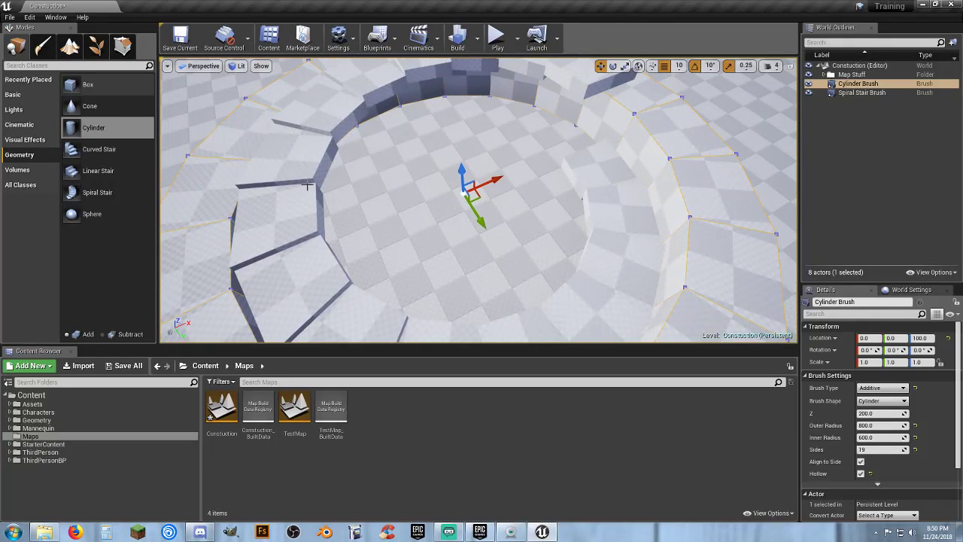
Set the Cylinder Brush's Z height to 800 and its Z location to 400 so it rests on the floor.
{"action": "right_click_drag", "start_coordinate": [565, 144], "coordinate": [518, 166]}
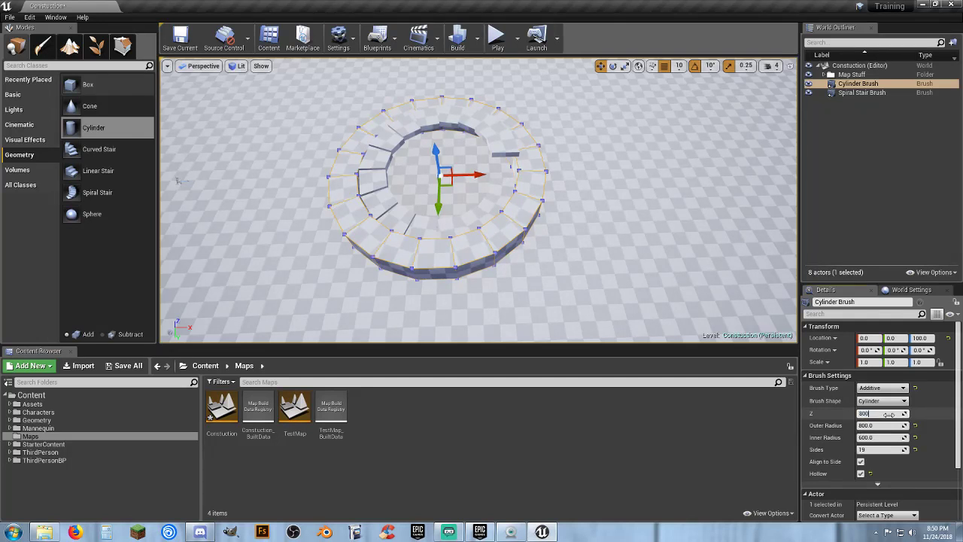
{"action": "key", "text": "Tab"}
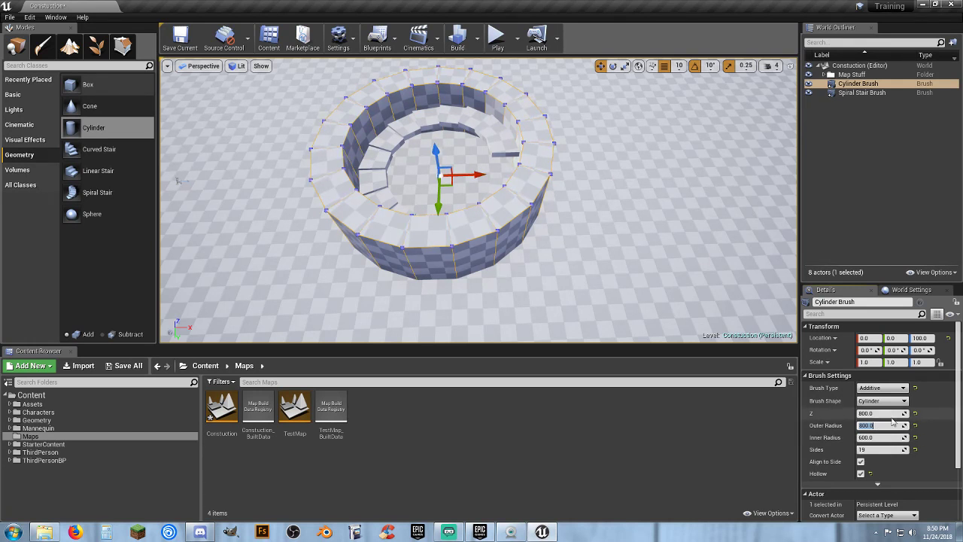
{"action": "left_click", "coordinate": [926, 338]}
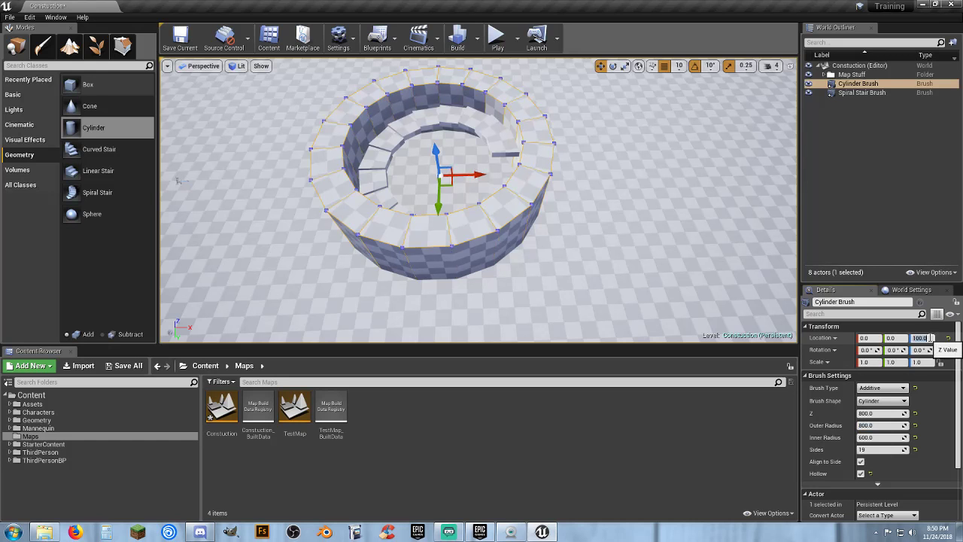
{"action": "type", "text": "400"}
{"action": "key", "text": "Return"}
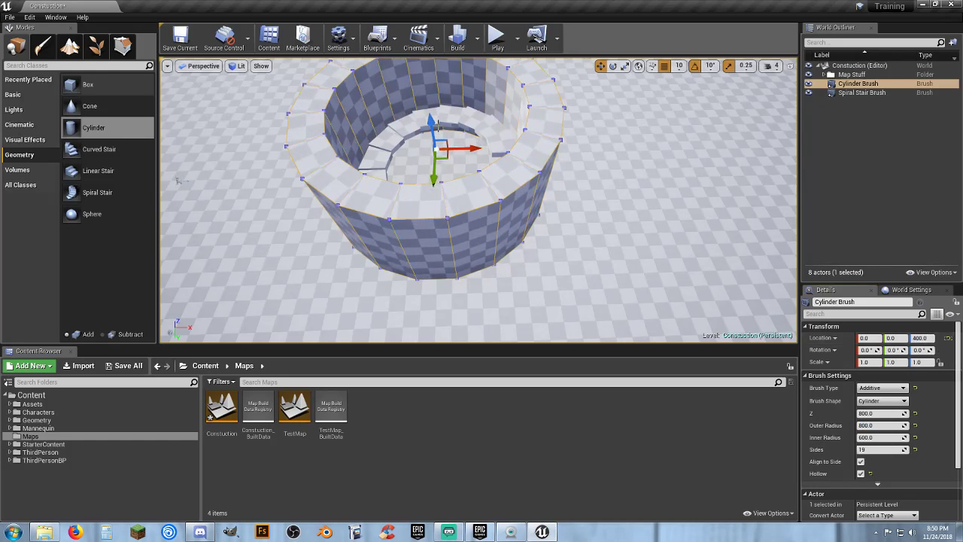
Duplicate the Spiral Stair Brush and raise the copy to a Z location of 350 so it continues the stair upward.
{"action": "double_click", "coordinate": [862, 93]}
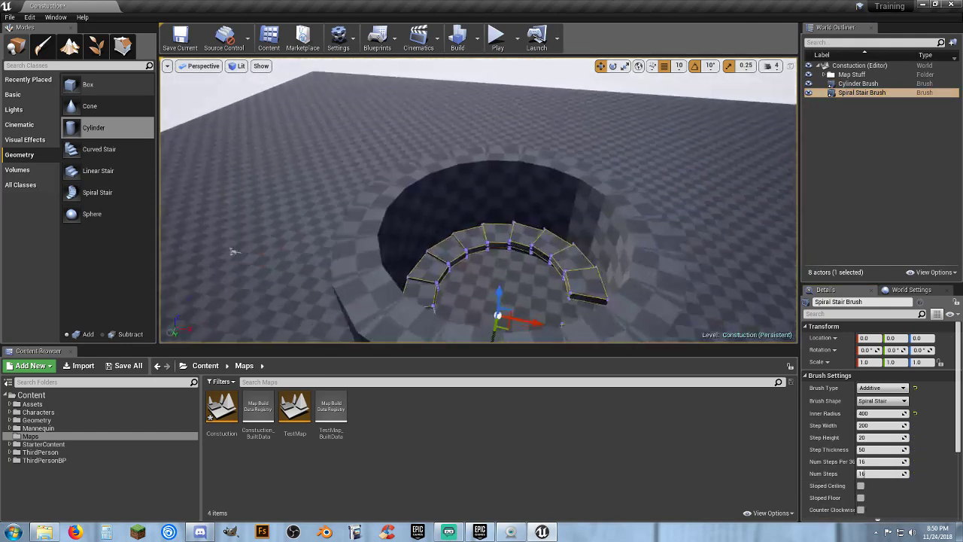
{"action": "right_click_drag", "start_coordinate": [477, 200], "coordinate": [590, 245]}
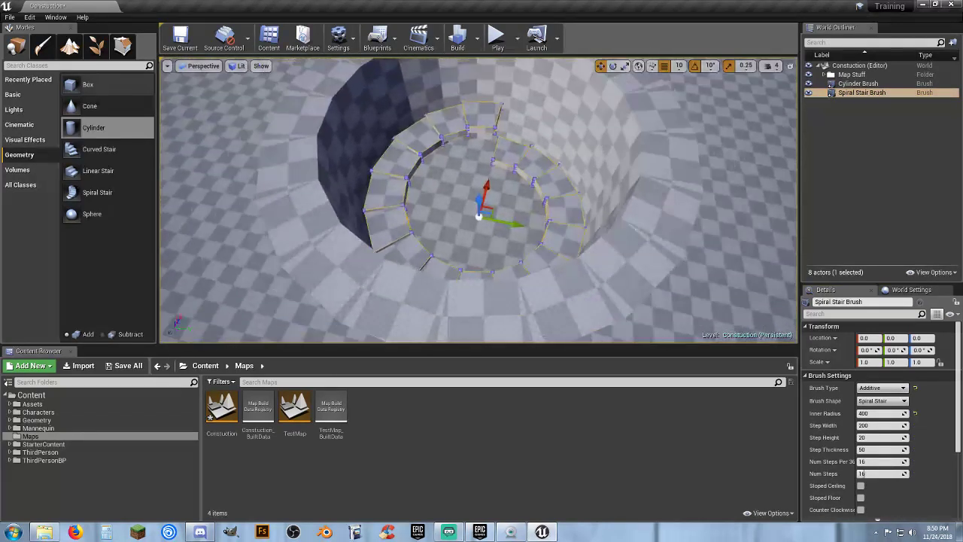
{"action": "key", "text": "ctrl+w"}
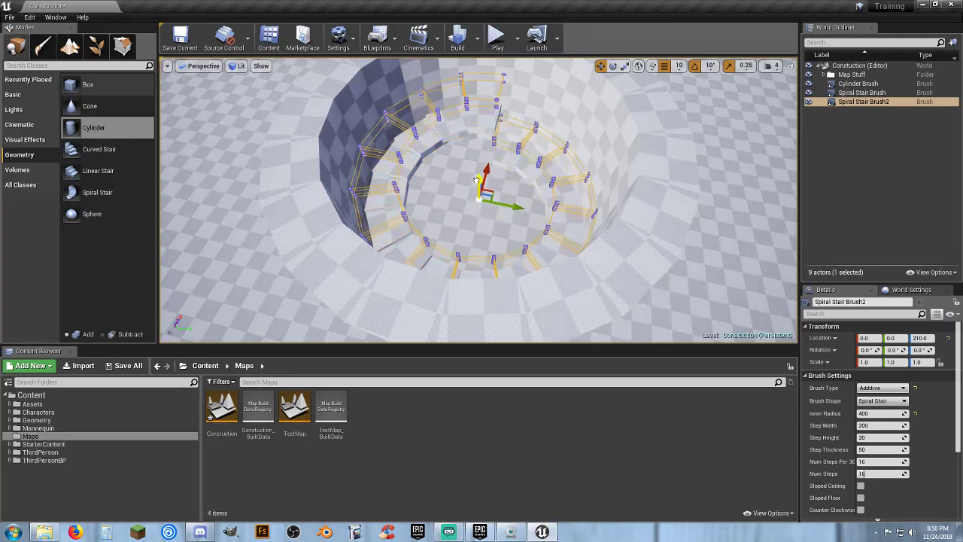
{"action": "left_click_drag", "start_coordinate": [476, 181], "coordinate": [511, 131]}
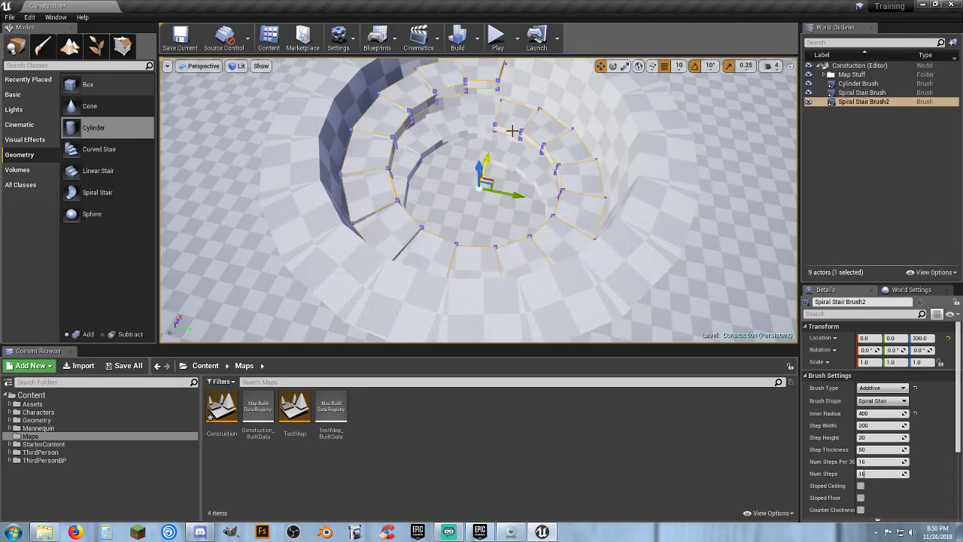
{"action": "right_click_drag", "start_coordinate": [512, 131], "coordinate": [491, 146]}
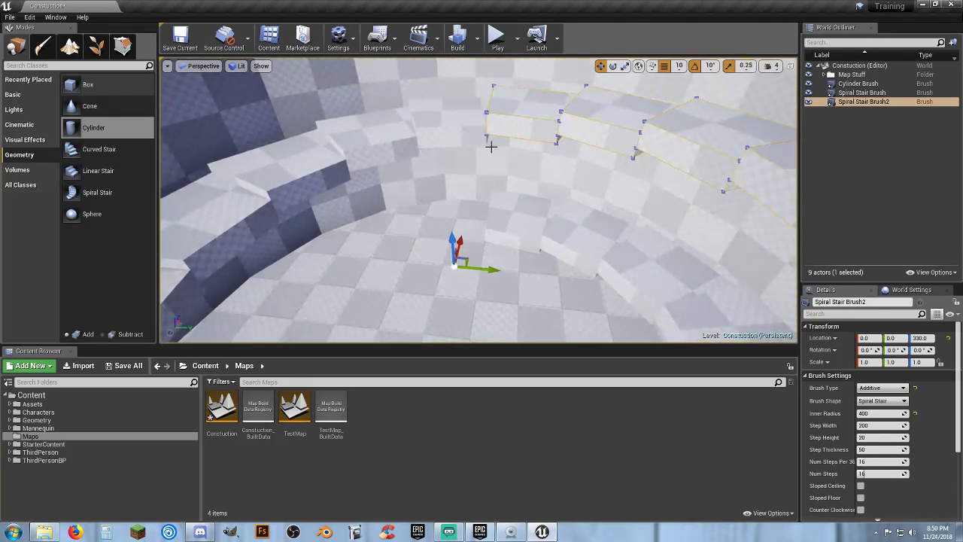
{"action": "left_click_drag", "start_coordinate": [450, 235], "coordinate": [450, 231]}
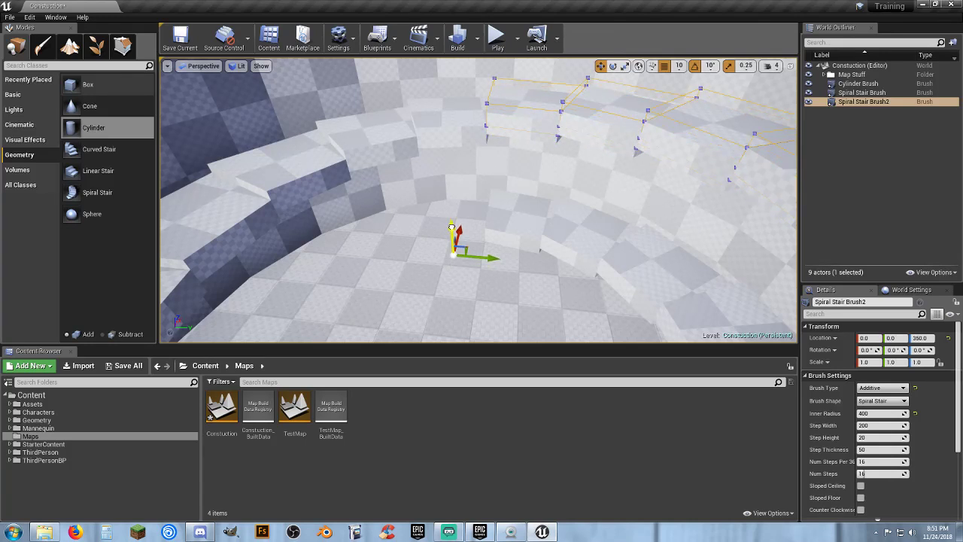
{"action": "mouse_move", "coordinate": [497, 223]}
{"action": "right_mouse_down"}
{"action": "mouse_move", "coordinate": [497, 256]}
{"action": "mouse_move", "coordinate": [482, 214]}
{"action": "right_mouse_up"}
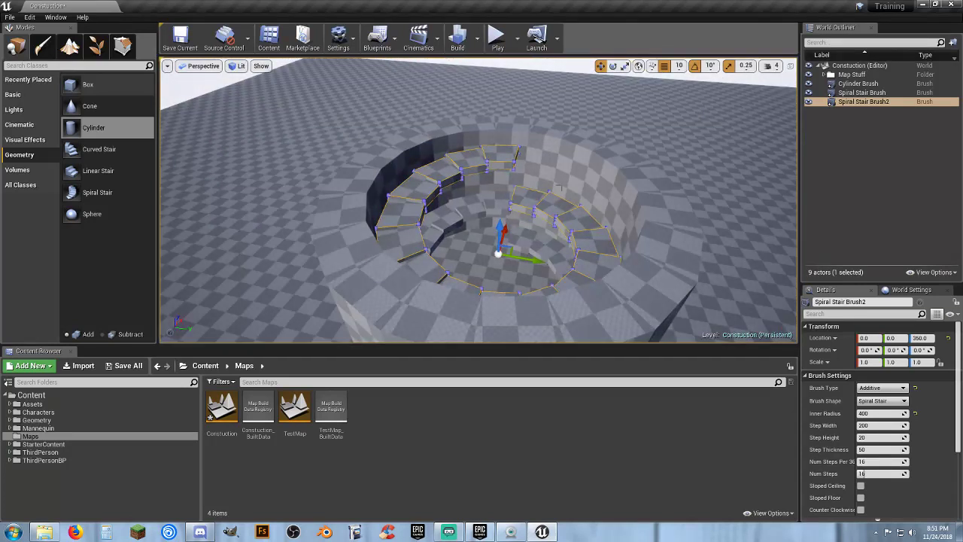
Delete the Cylinder Brush and both spiral stair brushes from the level.
{"action": "left_click", "coordinate": [840, 172]}
{"action": "left_click", "coordinate": [864, 84]}
{"action": "left_click", "coordinate": [869, 104], "text": "shift"}
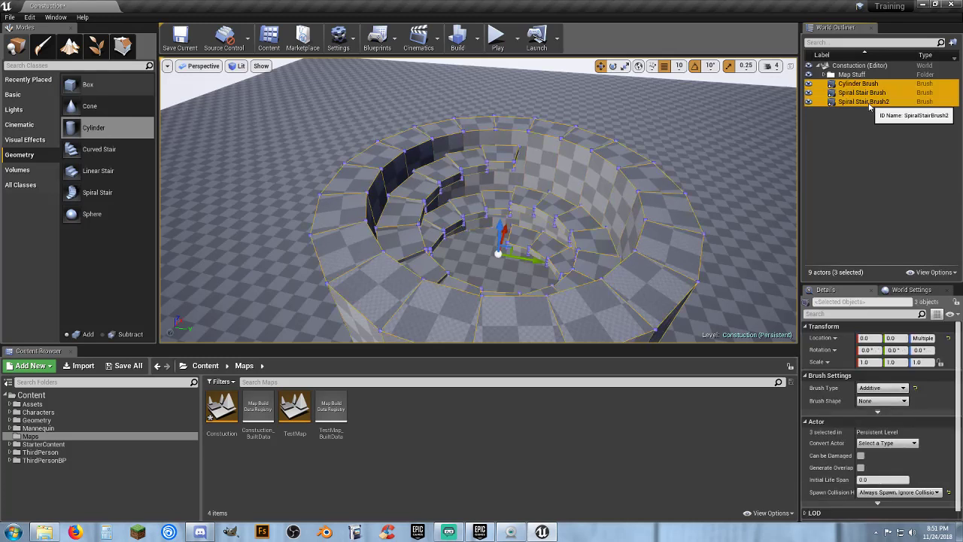
{"action": "key", "text": "Delete"}
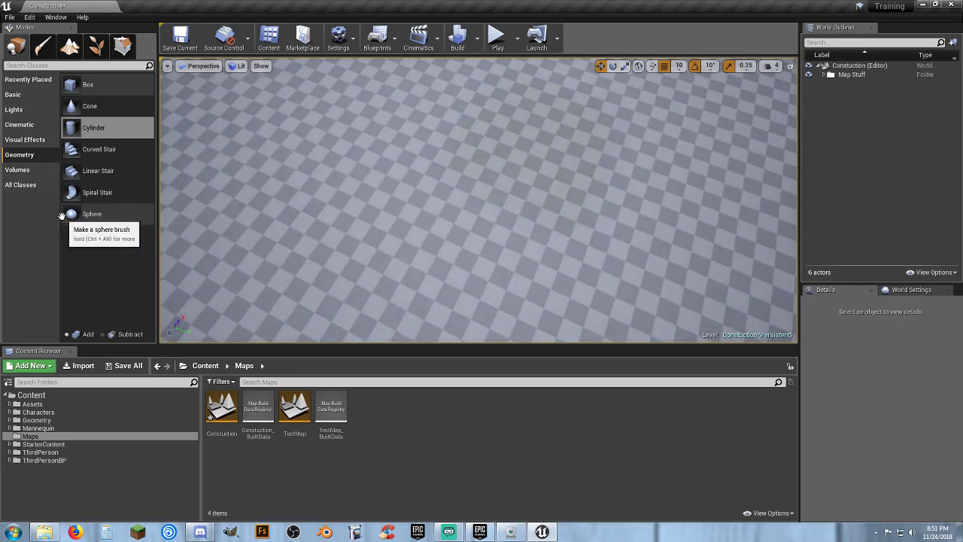
Place an additive Sphere brush in the empty level at about -480, 180, 260 and view it from the side.
{"action": "left_click_drag", "start_coordinate": [71, 215], "coordinate": [527, 223]}
{"action": "mouse_move", "coordinate": [526, 223]}
{"action": "right_mouse_down"}
{"action": "mouse_move", "coordinate": [496, 271]}
{"action": "mouse_move", "coordinate": [467, 249]}
{"action": "mouse_move", "coordinate": [457, 265]}
{"action": "right_mouse_up"}
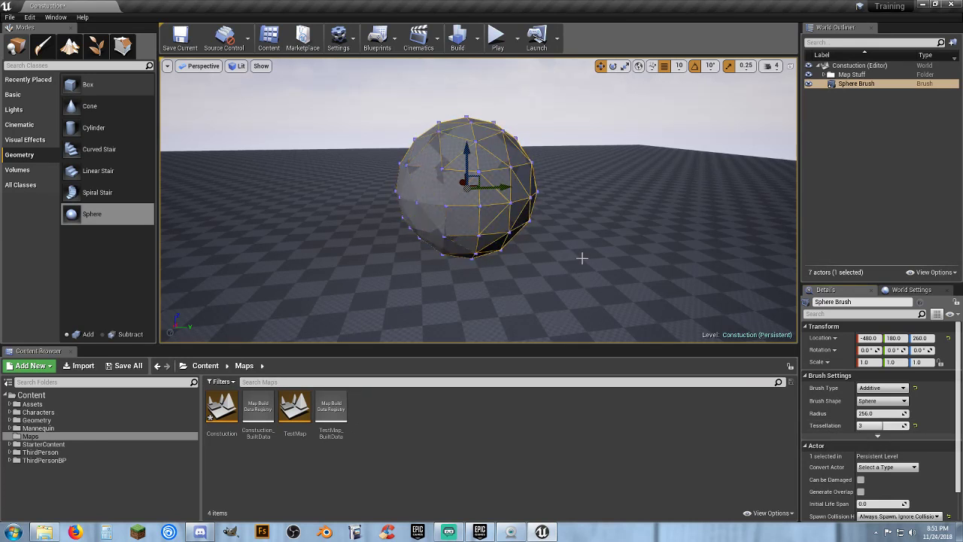
Delete the sphere brush from the level.
{"action": "key", "text": "Delete"}
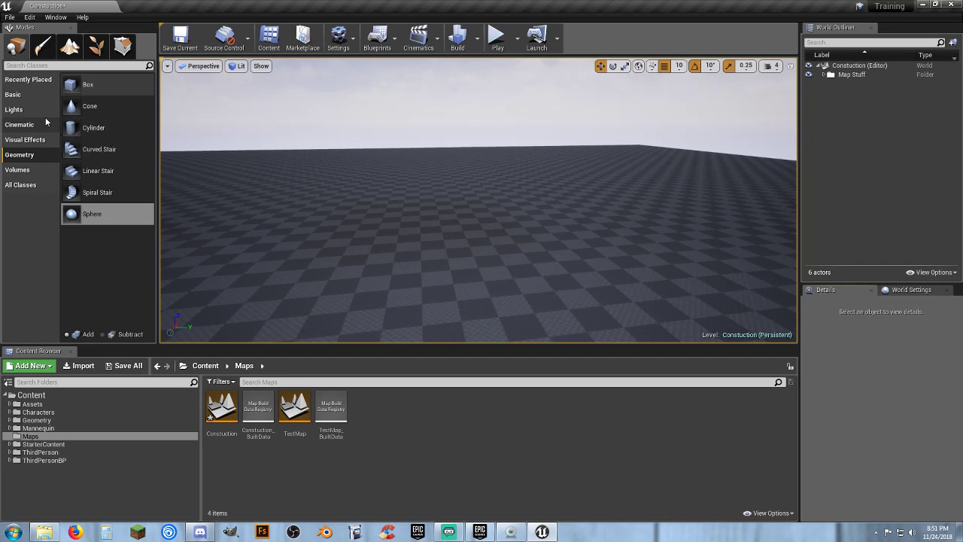
Place a Sphere from the Basic category on the floor, and delete it again.
{"action": "left_click", "coordinate": [30, 95]}
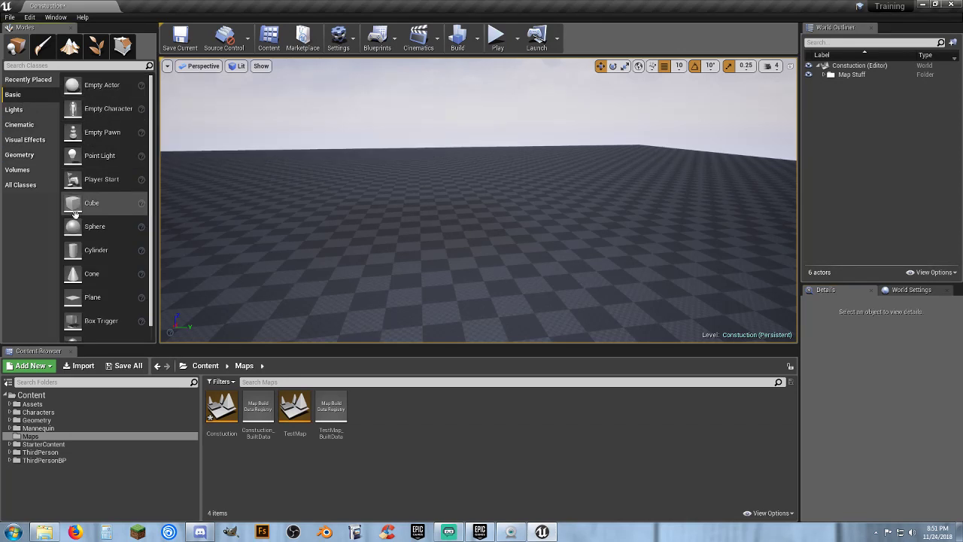
{"action": "left_click_drag", "start_coordinate": [73, 227], "coordinate": [416, 241]}
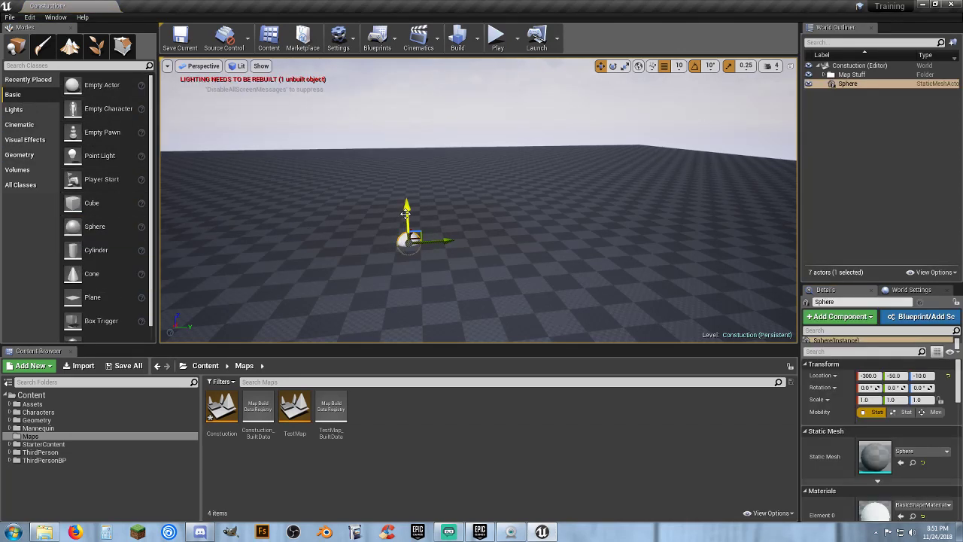
{"action": "key", "text": "Delete"}
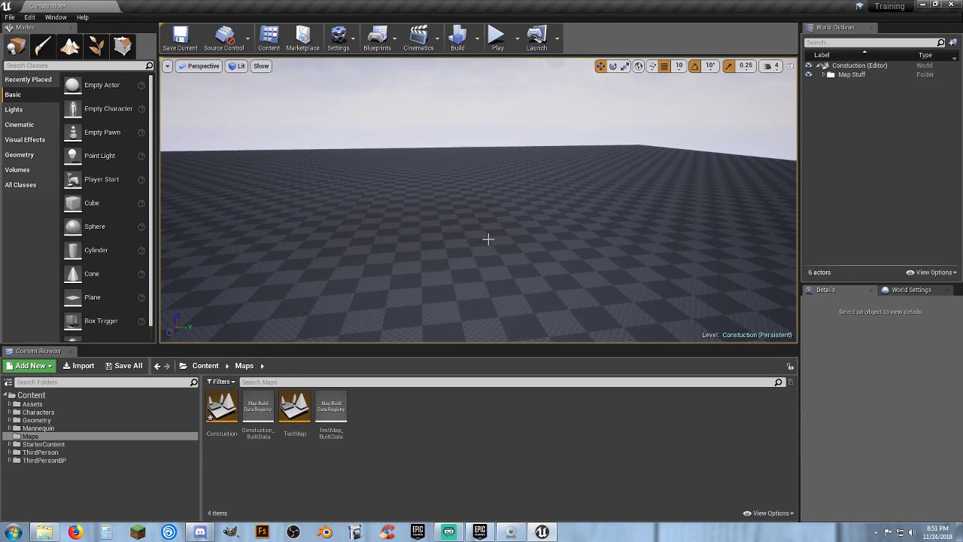
Return to the Geometry brushes and save all modified content.
{"action": "left_click", "coordinate": [25, 158]}
{"action": "right_click_drag", "start_coordinate": [478, 200], "coordinate": [479, 226]}
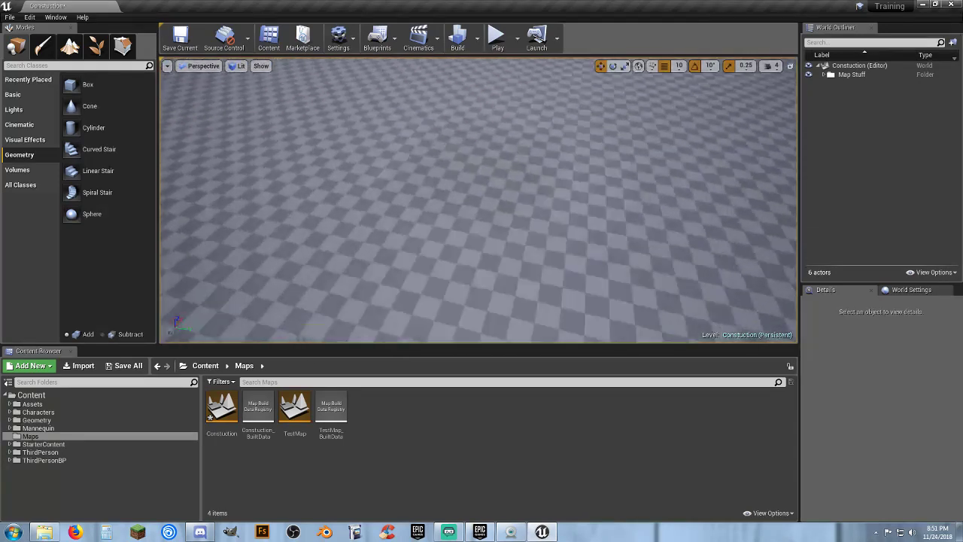
{"action": "left_click", "coordinate": [129, 367]}
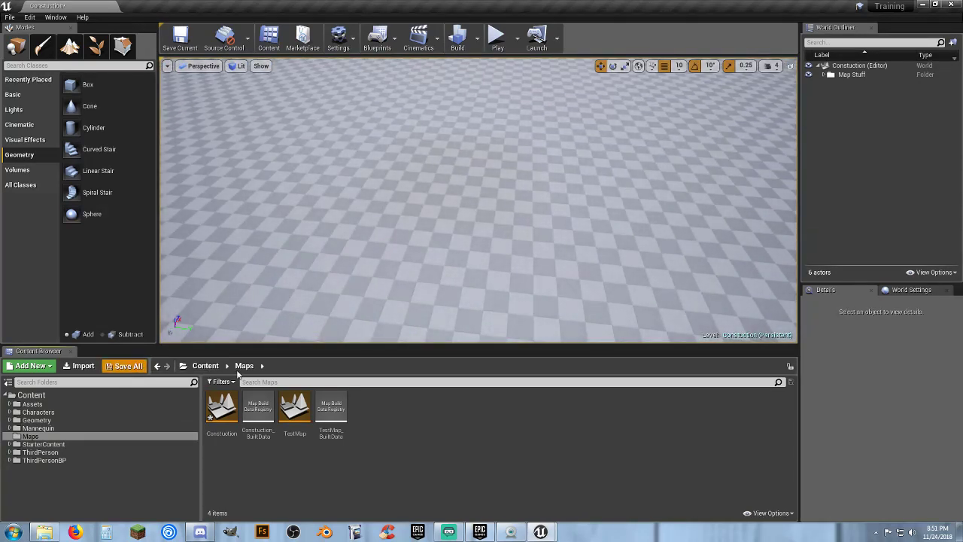
{"action": "left_click", "coordinate": [574, 361]}
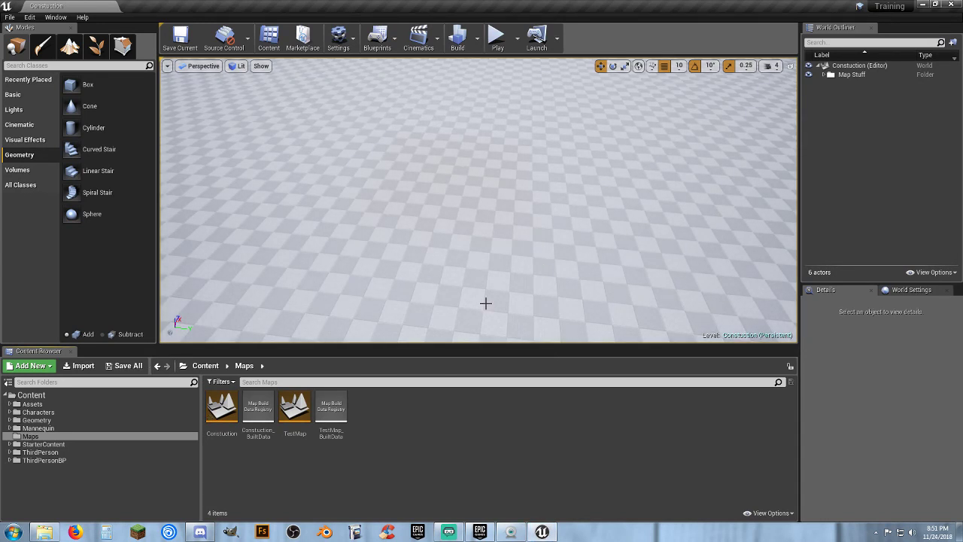
Expand StarterContent in the project content and open its Architecture folder.
{"action": "left_click", "coordinate": [30, 444]}
{"action": "left_click", "coordinate": [10, 445]}
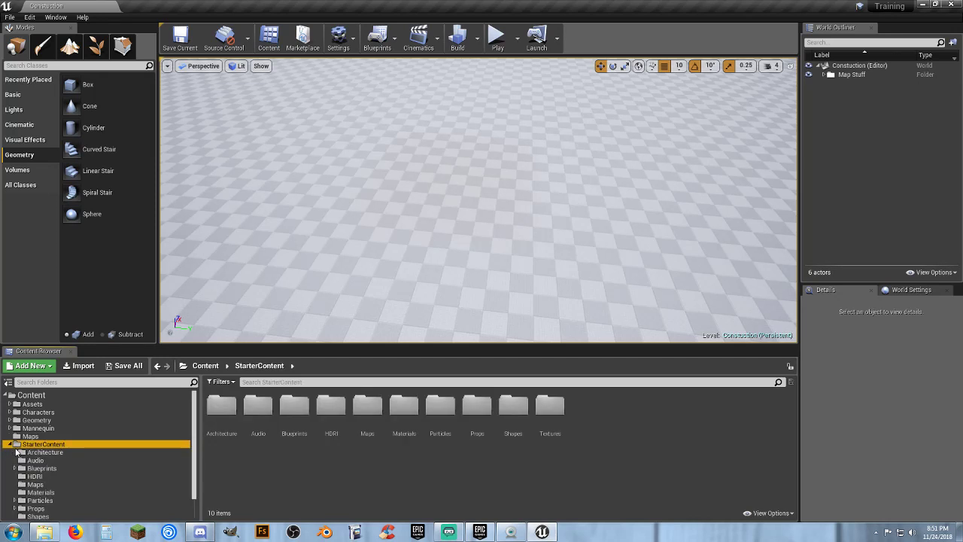
{"action": "left_click", "coordinate": [44, 452]}
Place the Floor_400x400 mesh in the level at location 0, 0, 0.
{"action": "right_click_drag", "start_coordinate": [453, 241], "coordinate": [297, 248]}
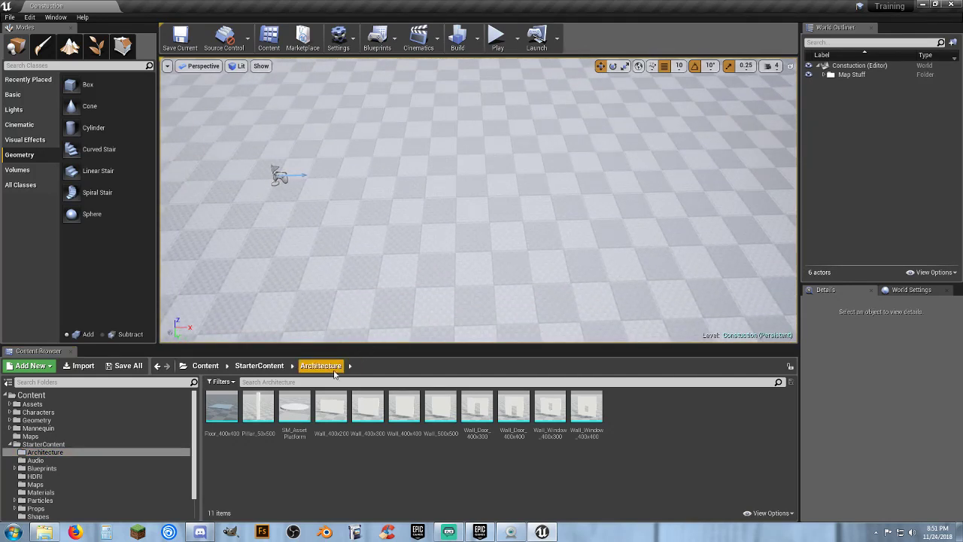
{"action": "left_click_drag", "start_coordinate": [222, 407], "coordinate": [548, 157]}
{"action": "right_click_drag", "start_coordinate": [505, 198], "coordinate": [418, 165]}
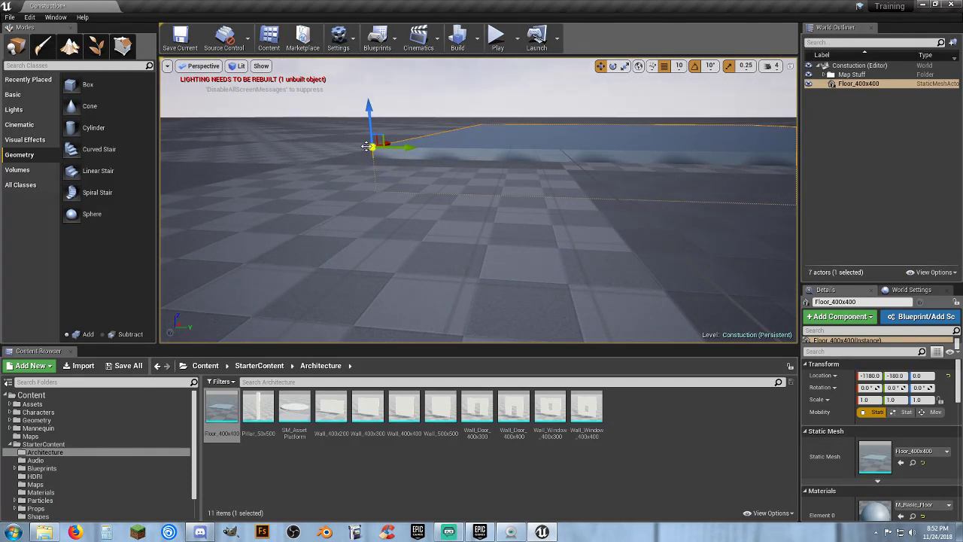
{"action": "scroll", "coordinate": [432, 186], "scroll_direction": "down", "scroll_amount": 5}
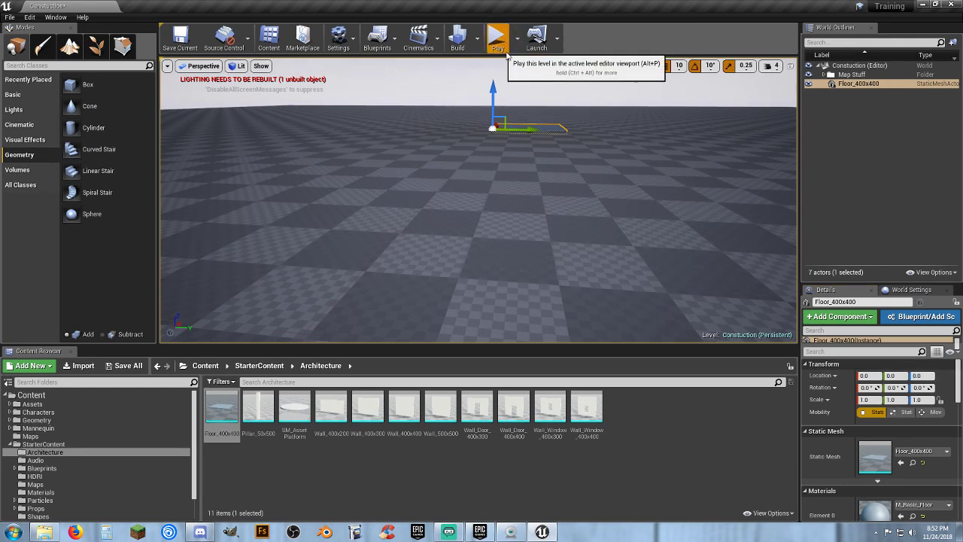
Play the level, run the character towards the floor tile and back, and stop the play session.
{"action": "left_click", "coordinate": [498, 35]}
{"action": "key", "text": "w"}
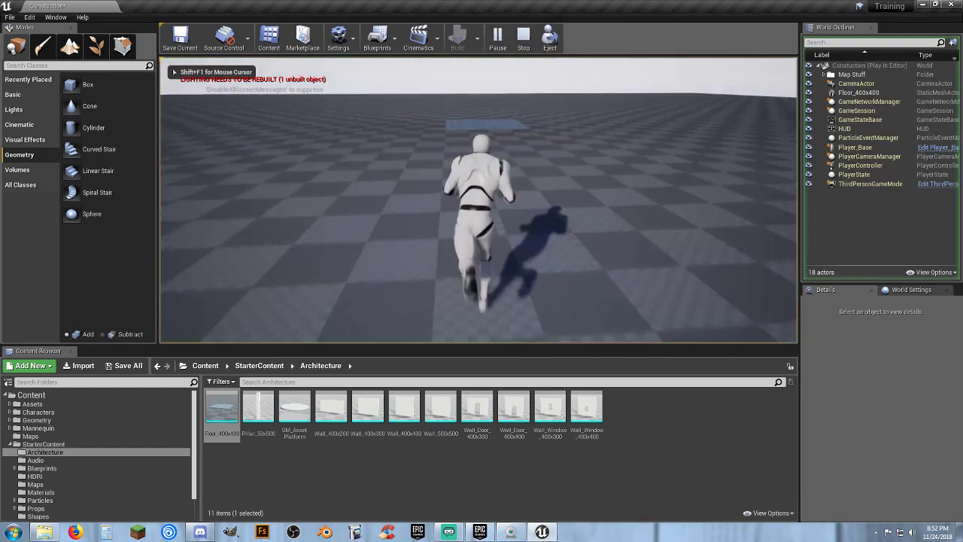
{"action": "key", "text": "w"}
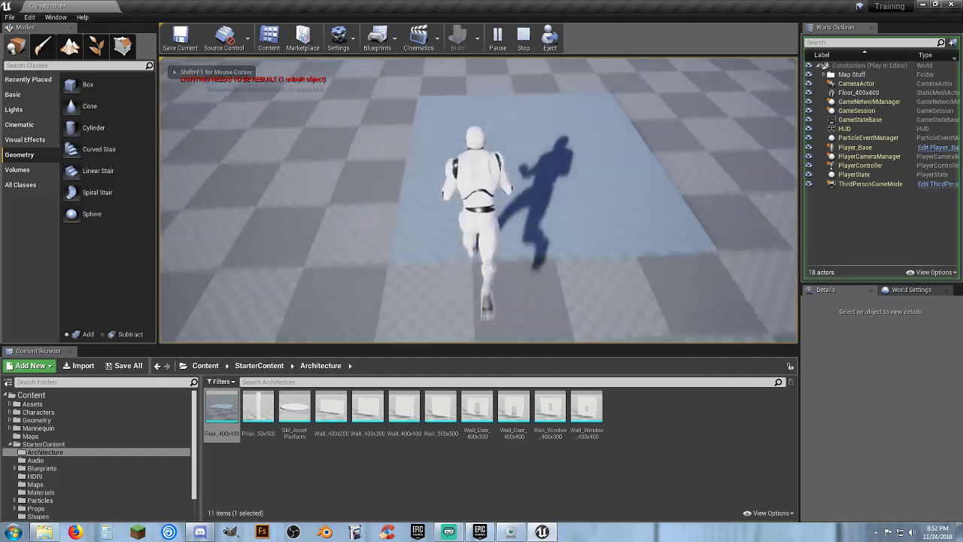
{"action": "key", "text": "s"}
{"action": "key", "text": "w"}
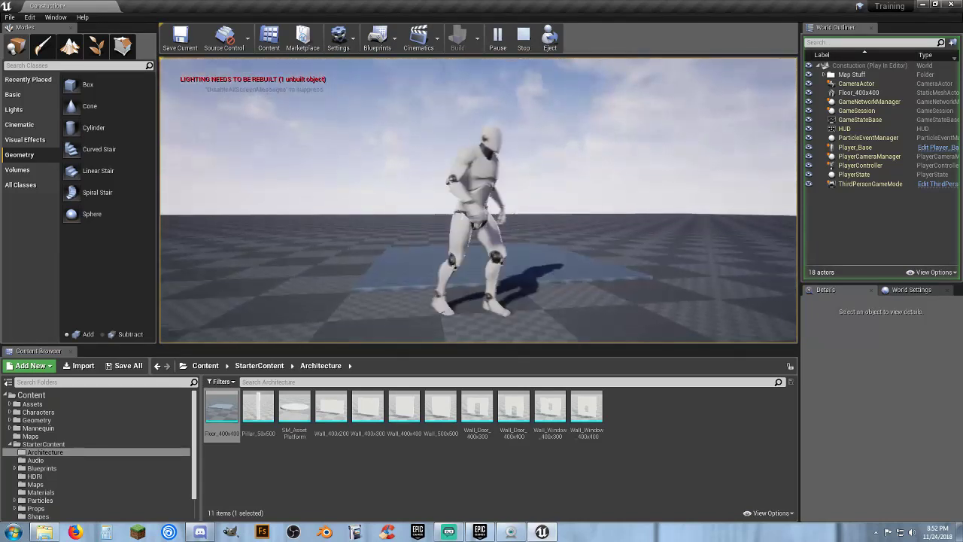
{"action": "key", "text": "s"}
{"action": "key", "text": "a"}
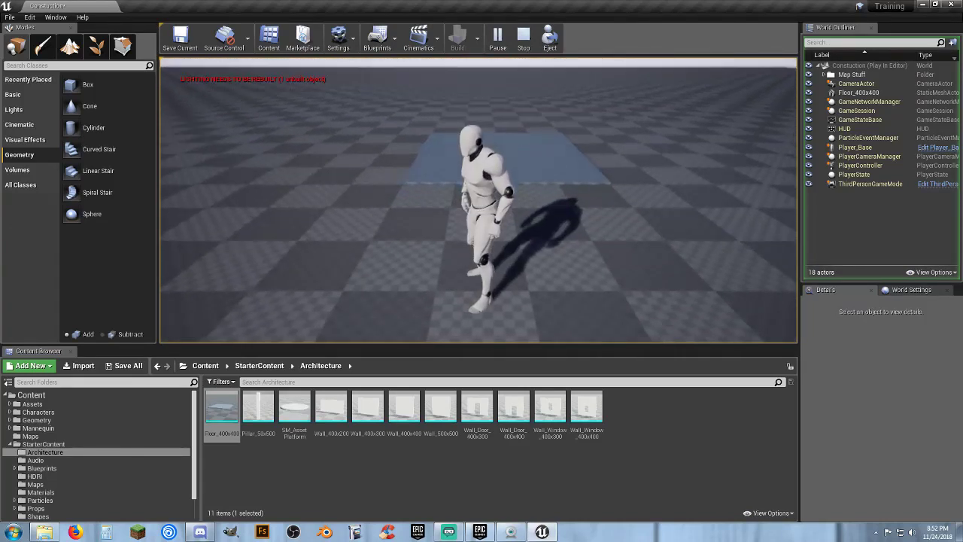
{"action": "key", "text": "shift+F1"}
{"action": "key", "text": "Escape"}
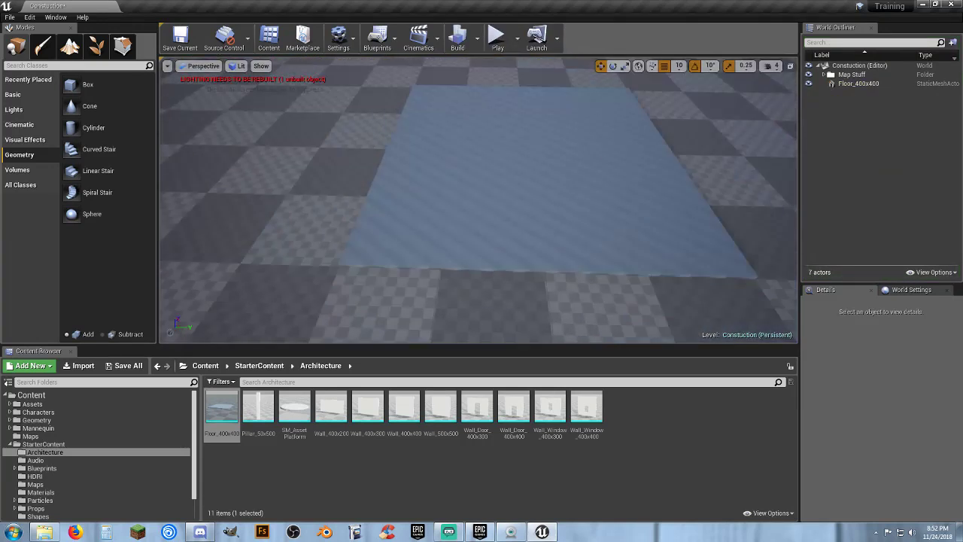
Duplicate the floor tile and rotate the copy -90° about the Z axis so it sits beside the original.
{"action": "left_click", "coordinate": [499, 173]}
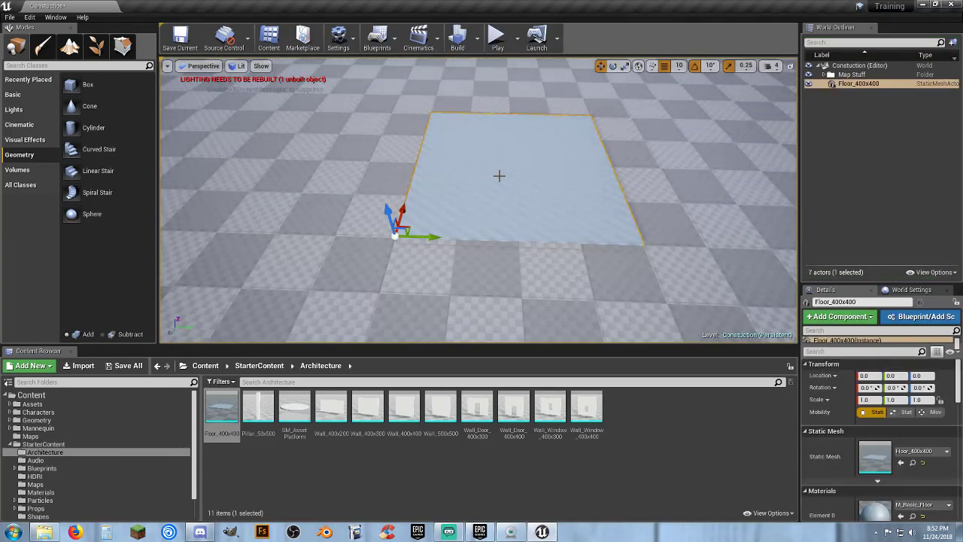
{"action": "key", "text": "ctrl+w"}
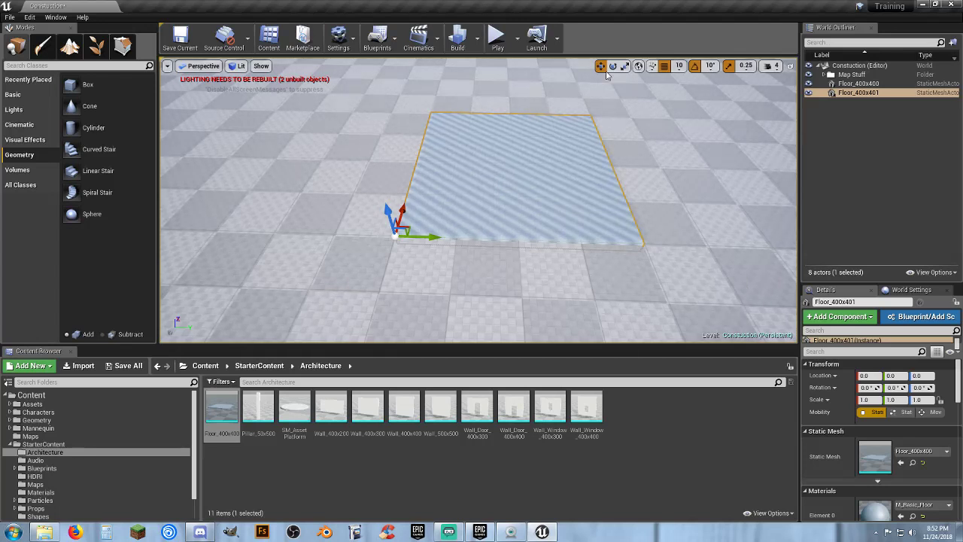
{"action": "left_click", "coordinate": [613, 66]}
{"action": "left_click_drag", "start_coordinate": [426, 264], "coordinate": [354, 267]}
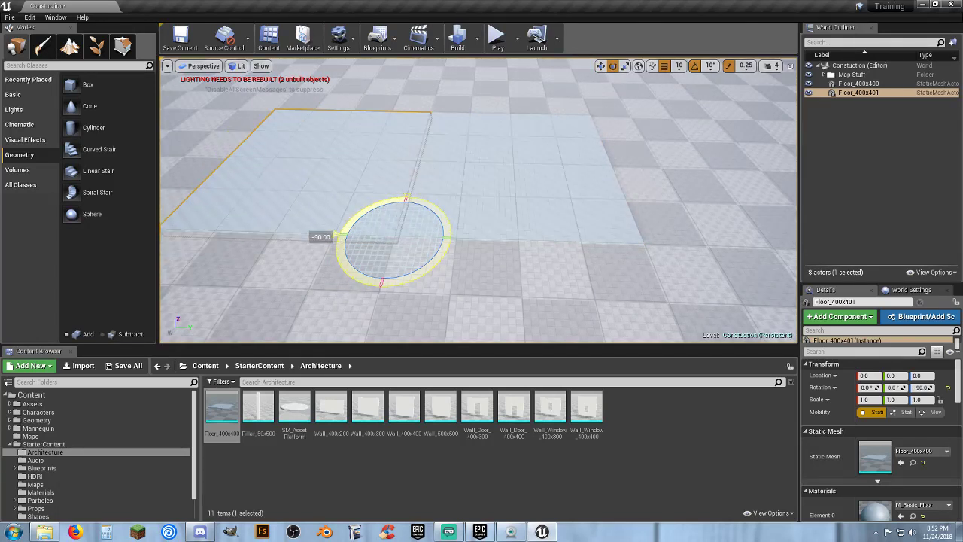
Duplicate both floor tiles together and rotate the copies about the Z axis to complete a two-by-two floor.
{"action": "left_click", "coordinate": [514, 207], "text": "ctrl"}
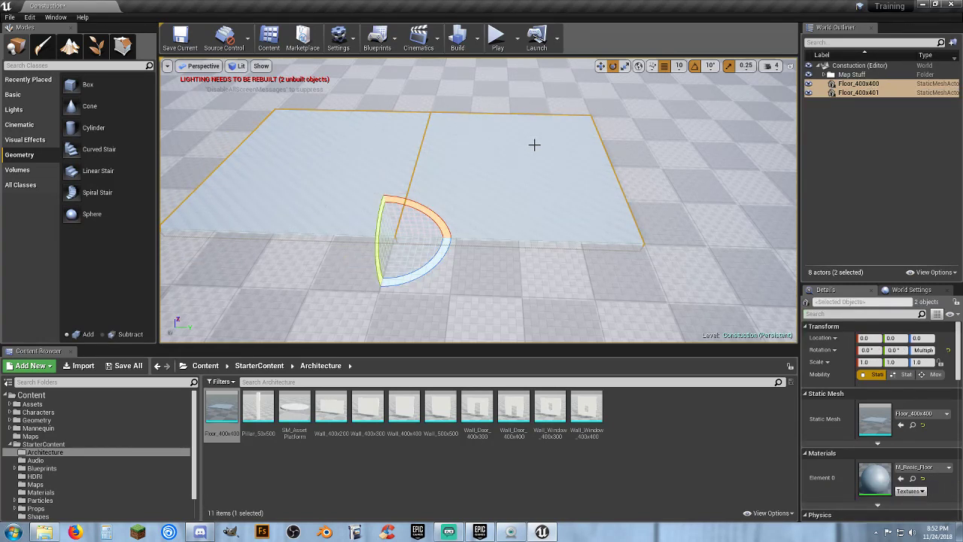
{"action": "key", "text": "ctrl+w"}
{"action": "left_click_drag", "start_coordinate": [437, 261], "coordinate": [374, 309]}
{"action": "right_click_drag", "start_coordinate": [662, 189], "coordinate": [482, 203]}
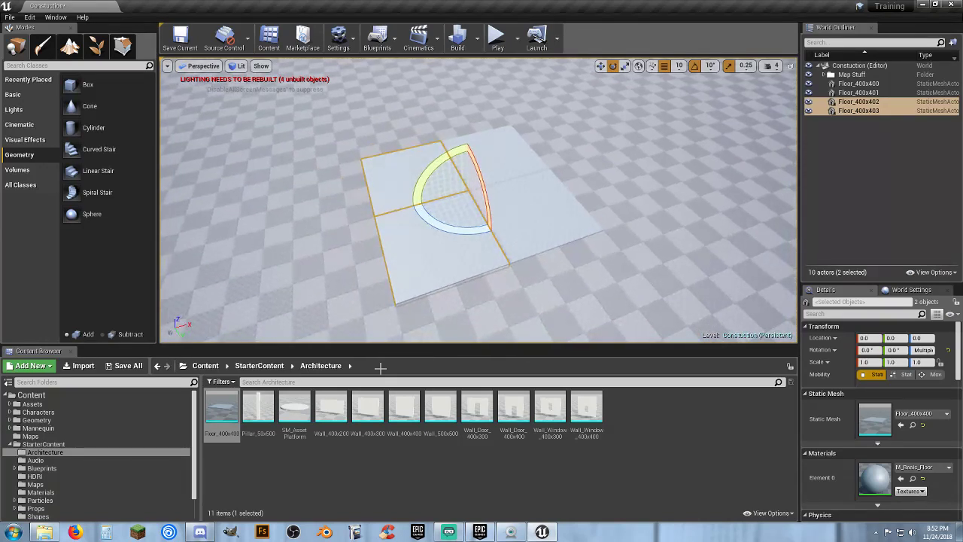
Place the Wall_Door_400x400, Wall_Window_400x300 and Wall_400x400 meshes on and beside the tiled floor.
{"action": "left_click_drag", "start_coordinate": [512, 406], "coordinate": [406, 282]}
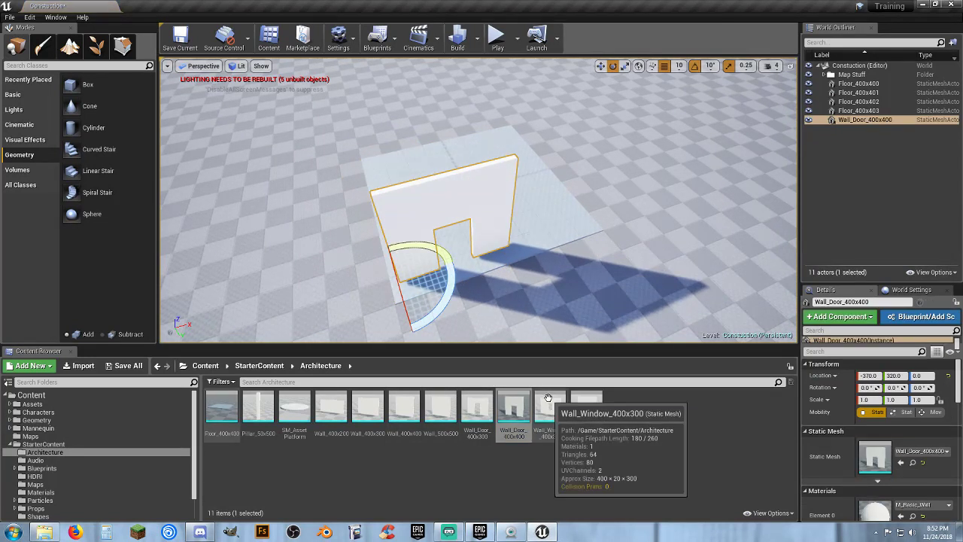
{"action": "left_click_drag", "start_coordinate": [550, 410], "coordinate": [520, 252]}
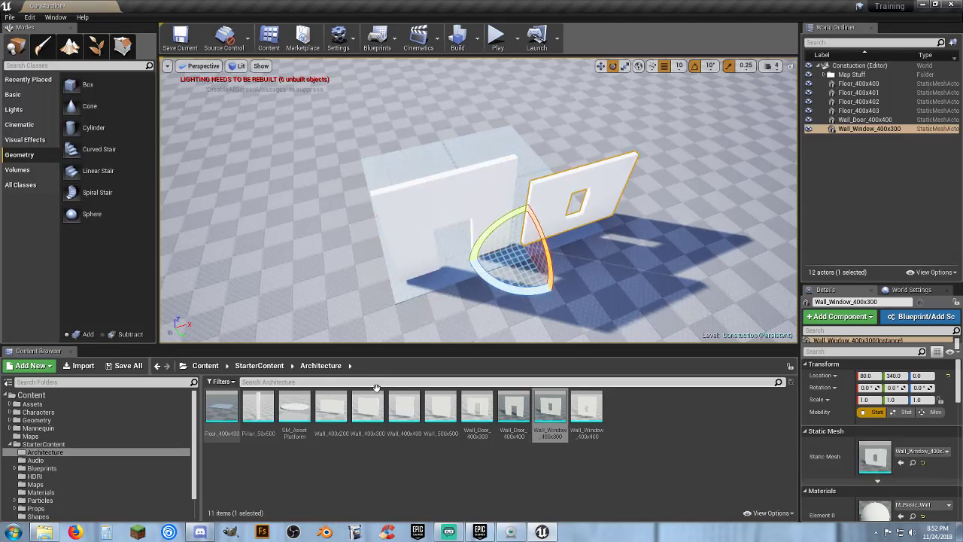
{"action": "left_click_drag", "start_coordinate": [405, 410], "coordinate": [408, 183]}
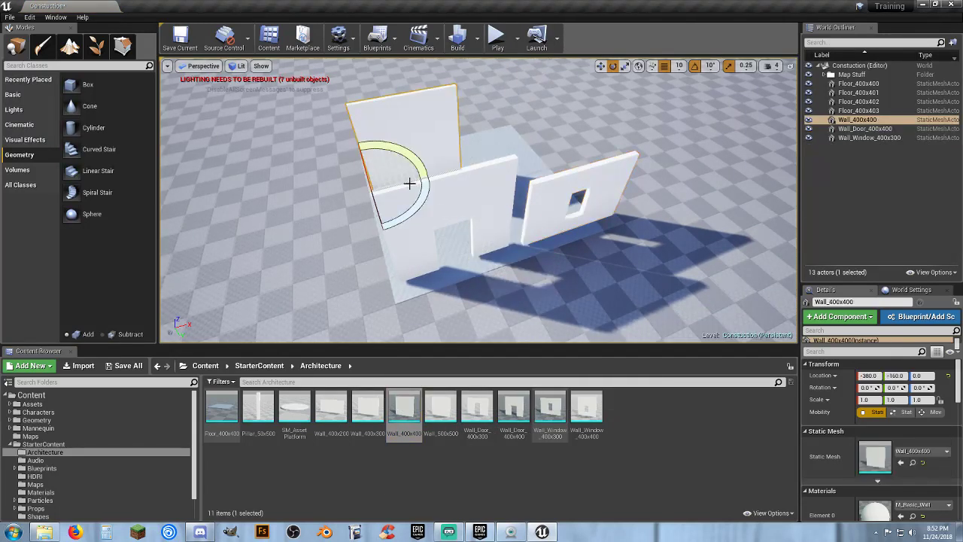
Delete all the placed floor tiles and wall meshes from the level.
{"action": "left_click", "coordinate": [858, 84]}
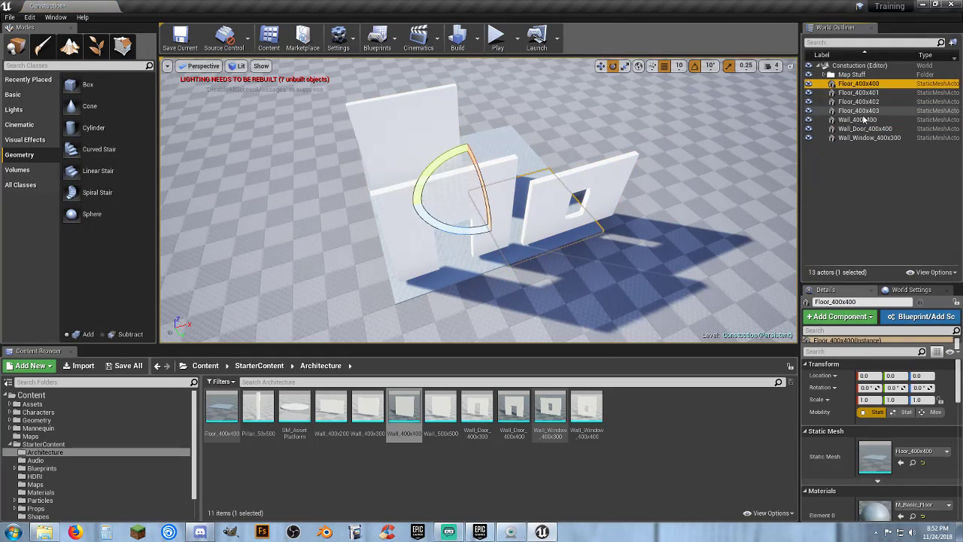
{"action": "left_click", "coordinate": [869, 137], "text": "shift"}
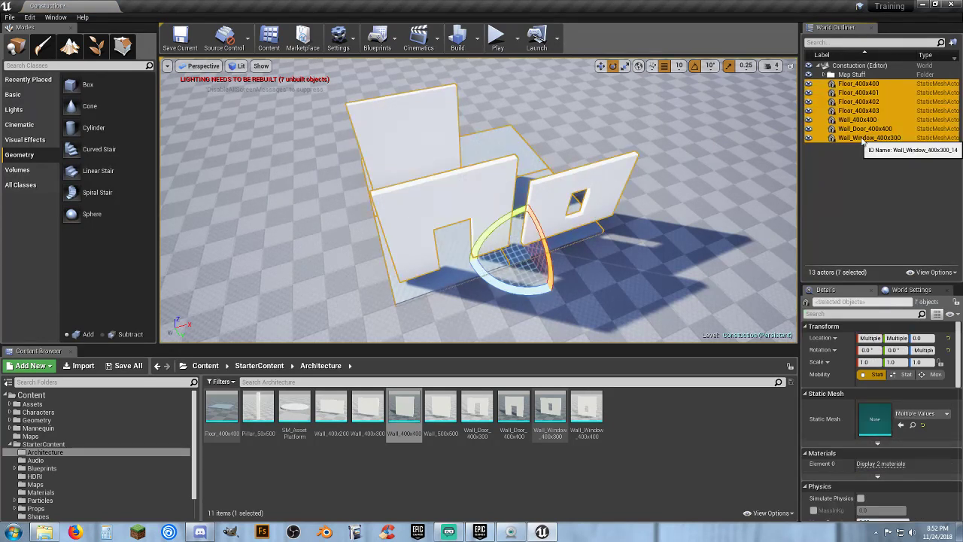
{"action": "key", "text": "Delete"}
Place an additive Box brush from the Geometry category on the empty floor.
{"action": "mouse_move", "coordinate": [504, 161]}
{"action": "right_mouse_down"}
{"action": "mouse_move", "coordinate": [504, 135]}
{"action": "mouse_move", "coordinate": [504, 160]}
{"action": "right_mouse_up"}
{"action": "right_click_drag", "start_coordinate": [454, 194], "coordinate": [455, 193]}
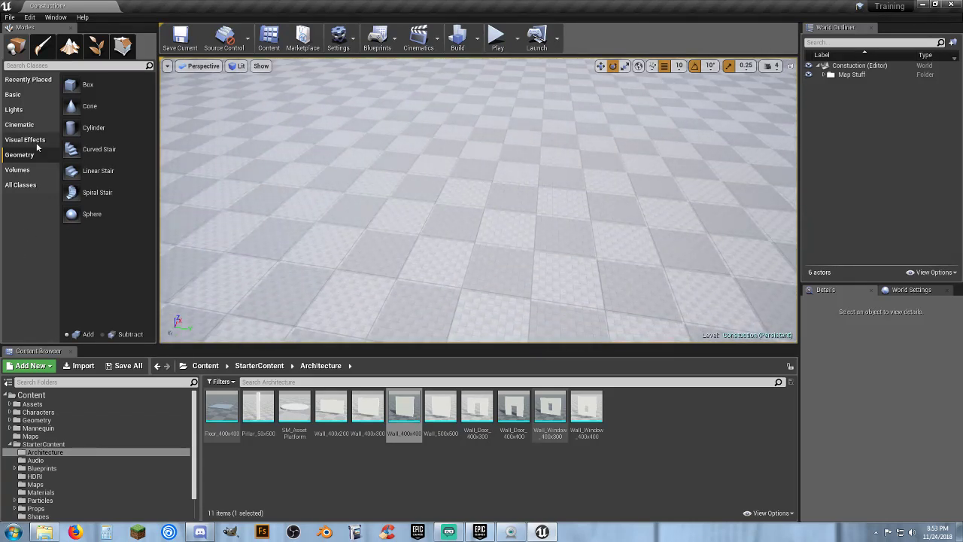
{"action": "mouse_move", "coordinate": [72, 85]}
{"action": "left_mouse_down"}
{"action": "mouse_move", "coordinate": [355, 228]}
{"action": "mouse_move", "coordinate": [477, 249]}
{"action": "mouse_move", "coordinate": [482, 238]}
{"action": "left_mouse_up"}
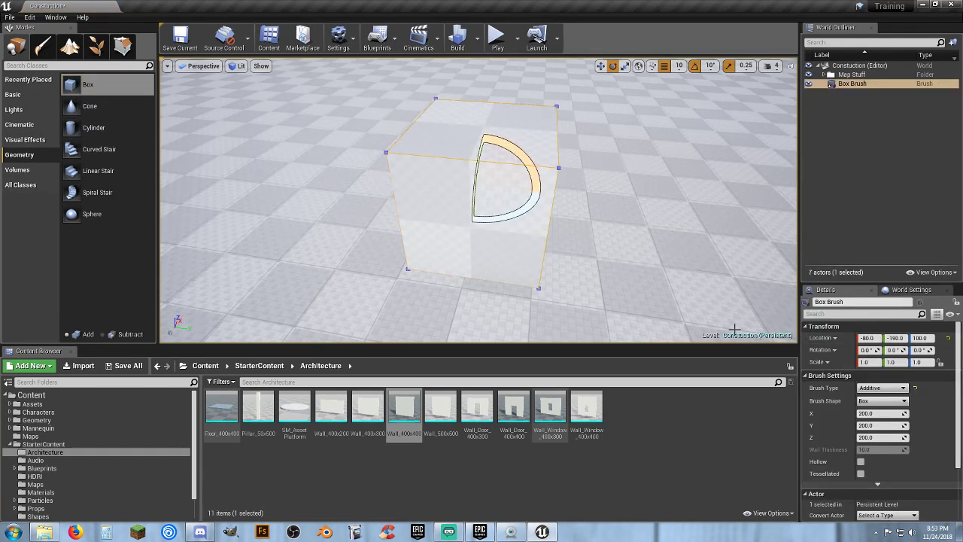
{"action": "right_click_drag", "start_coordinate": [482, 238], "coordinate": [482, 237]}
{"action": "right_click_drag", "start_coordinate": [482, 279], "coordinate": [483, 279]}
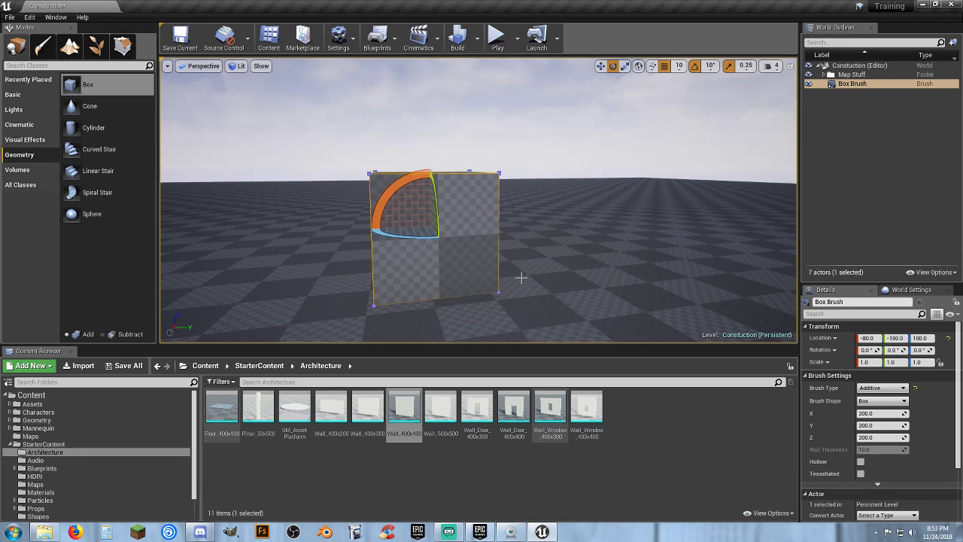
{"action": "right_click_drag", "start_coordinate": [521, 278], "coordinate": [520, 278]}
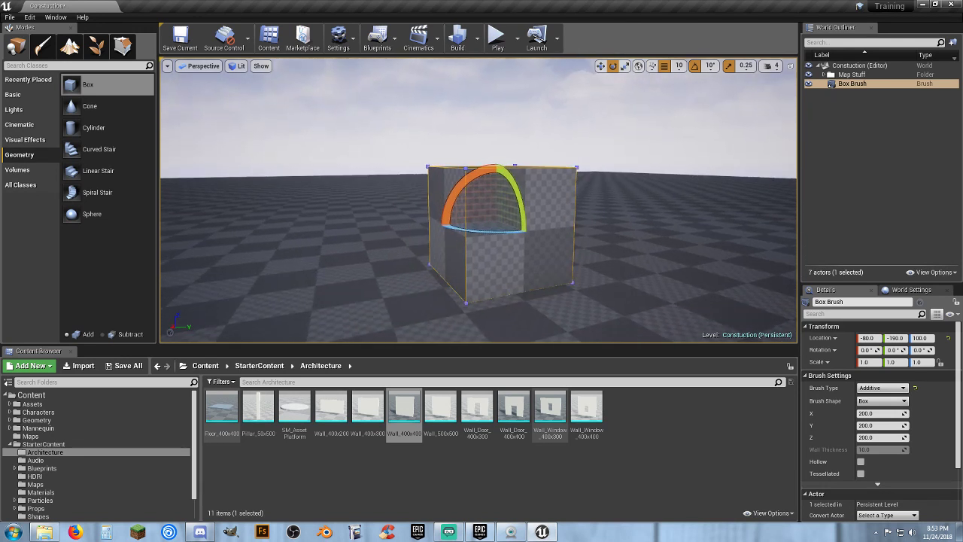
Assign the M_Brick_Clay_New material from the StarterContent Materials folder to the box brush's front face.
{"action": "left_click", "coordinate": [50, 493]}
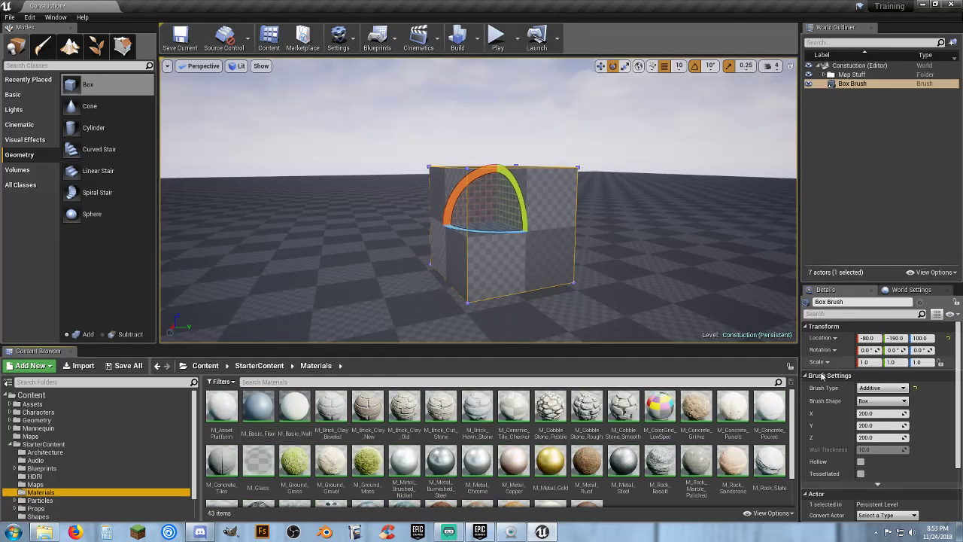
{"action": "scroll", "coordinate": [845, 402], "scroll_direction": "down", "scroll_amount": 4}
{"action": "scroll", "coordinate": [837, 403], "scroll_direction": "up", "scroll_amount": 4}
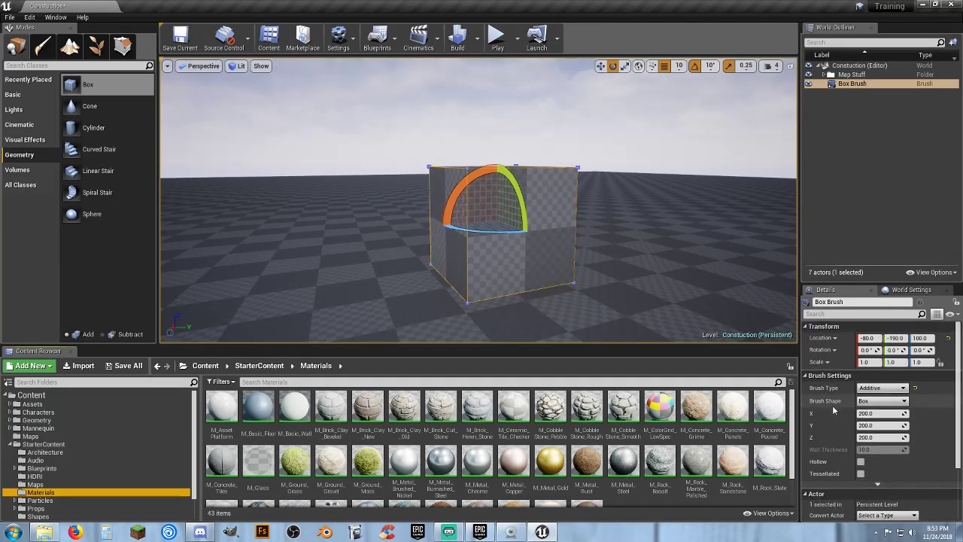
{"action": "left_click", "coordinate": [523, 264]}
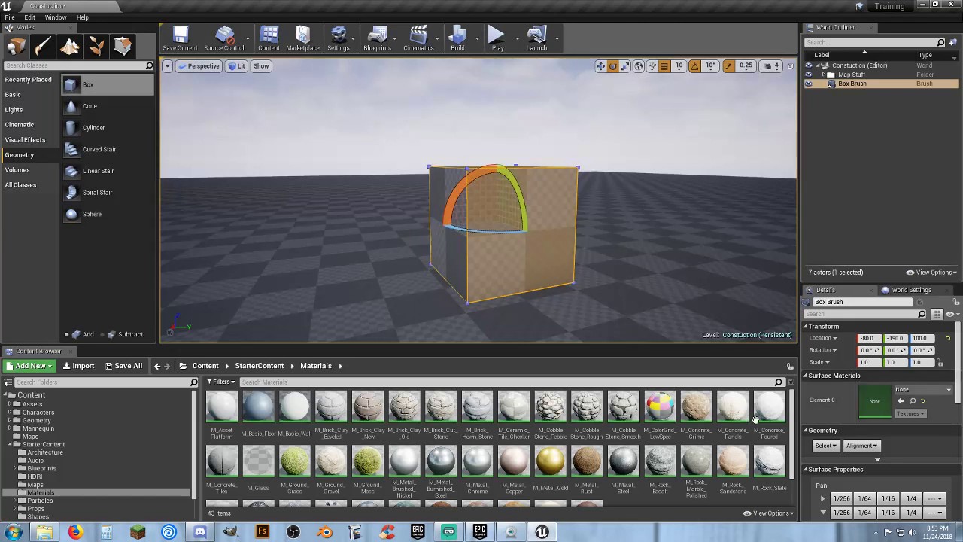
{"action": "left_click", "coordinate": [368, 410]}
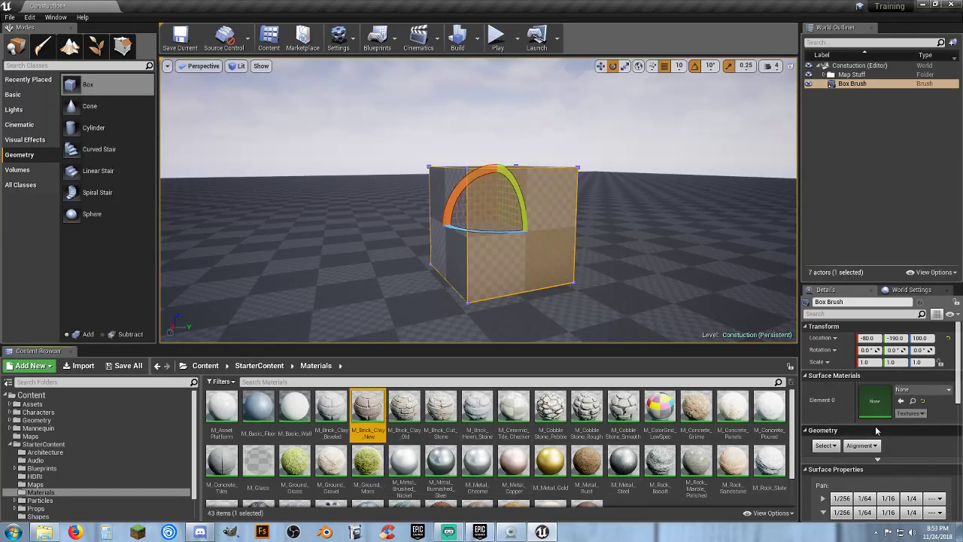
{"action": "left_click", "coordinate": [900, 401]}
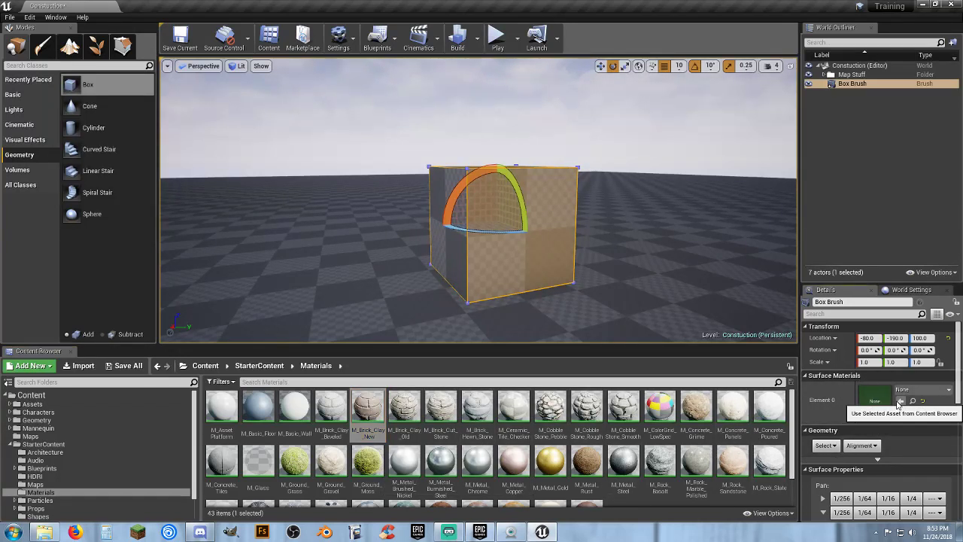
Select all surfaces adjacent to the box brush's brick face and assign the M_Brick_Clay_New material to them.
{"action": "right_click_drag", "start_coordinate": [554, 306], "coordinate": [553, 307]}
{"action": "right_click_drag", "start_coordinate": [612, 245], "coordinate": [617, 247]}
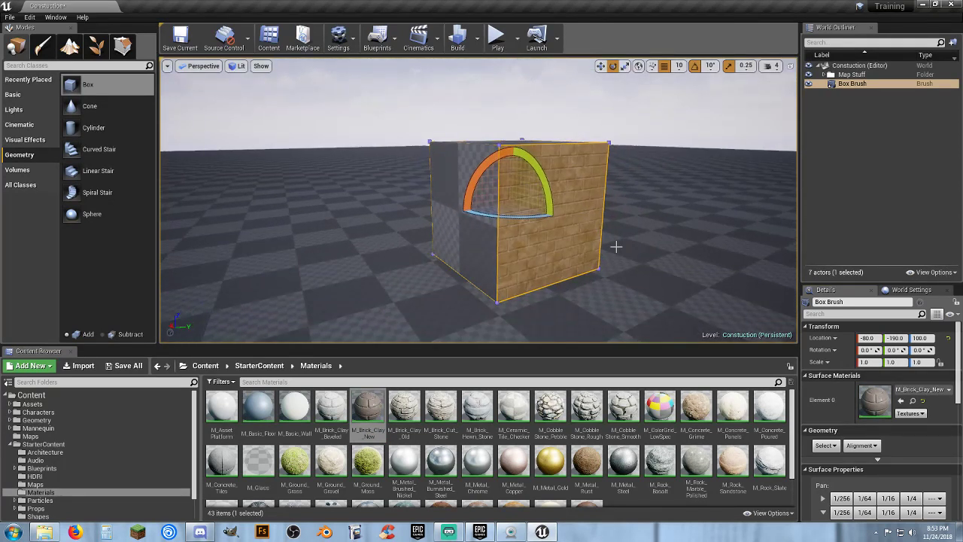
{"action": "left_click", "coordinate": [480, 244]}
{"action": "left_click", "coordinate": [533, 260]}
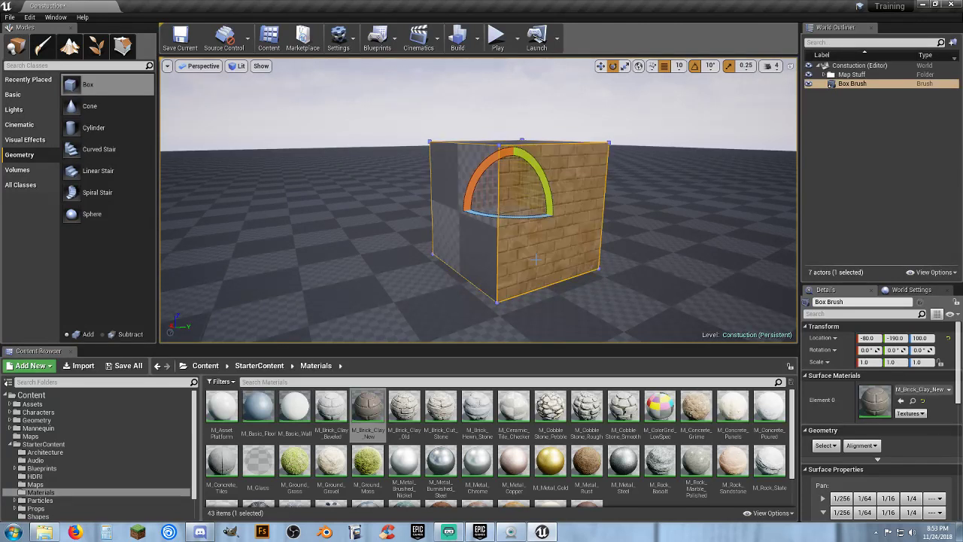
{"action": "left_click", "coordinate": [825, 446]}
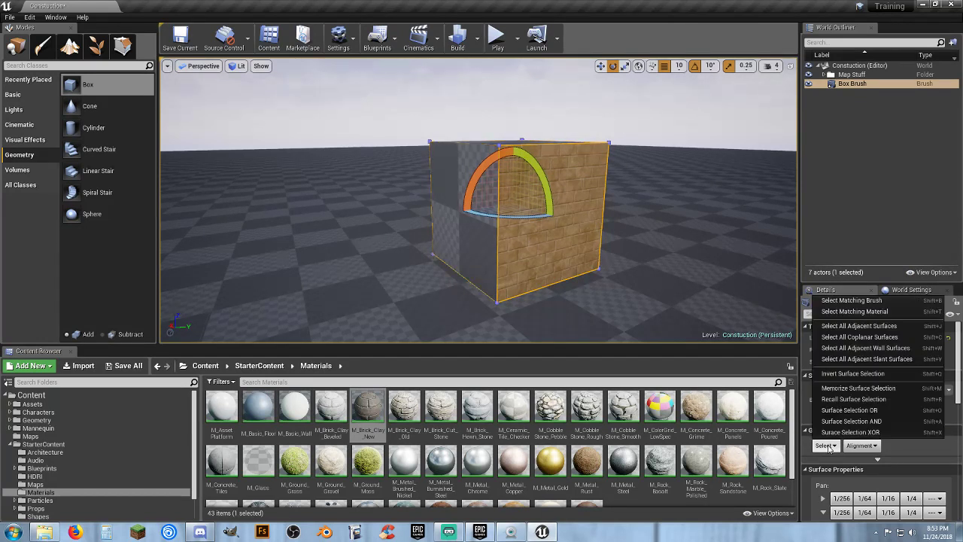
{"action": "left_click", "coordinate": [850, 329]}
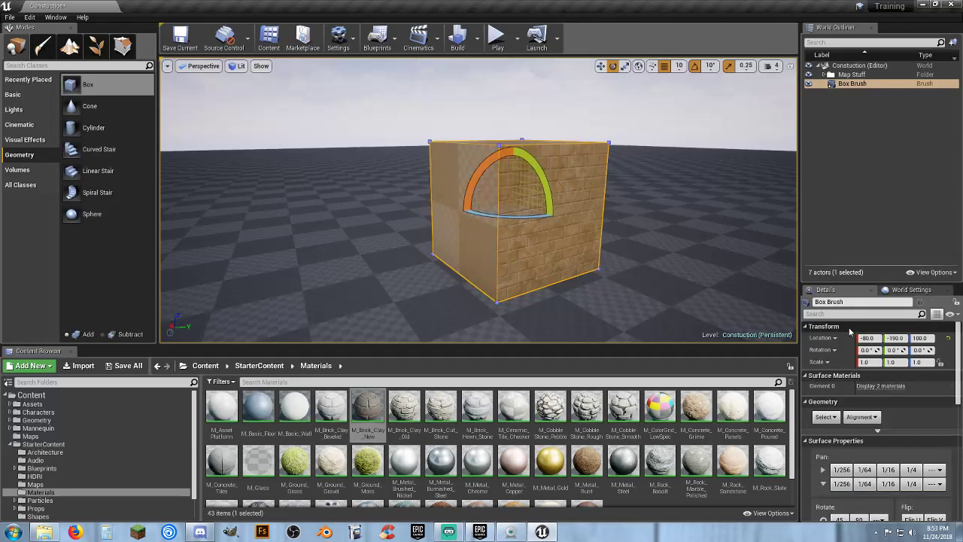
{"action": "left_click", "coordinate": [368, 410]}
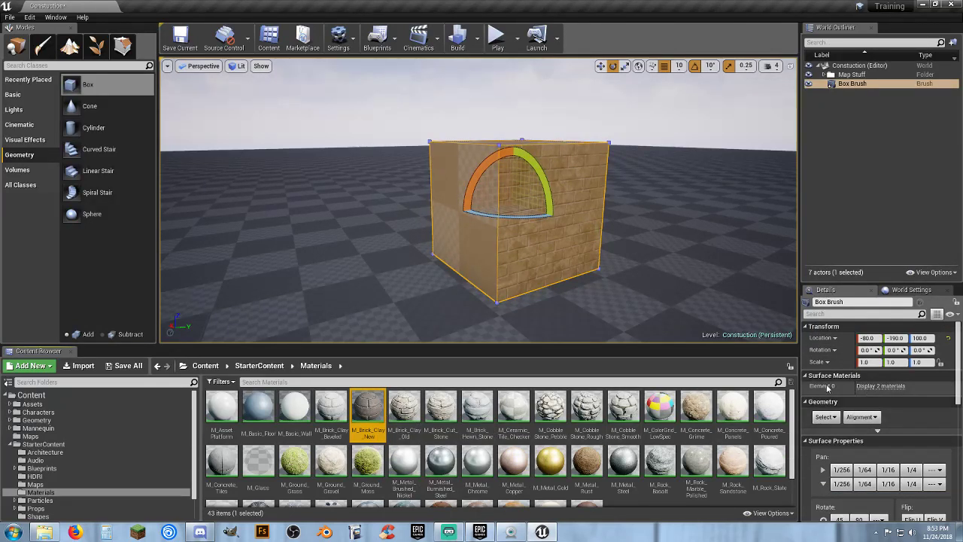
{"action": "left_click", "coordinate": [876, 386]}
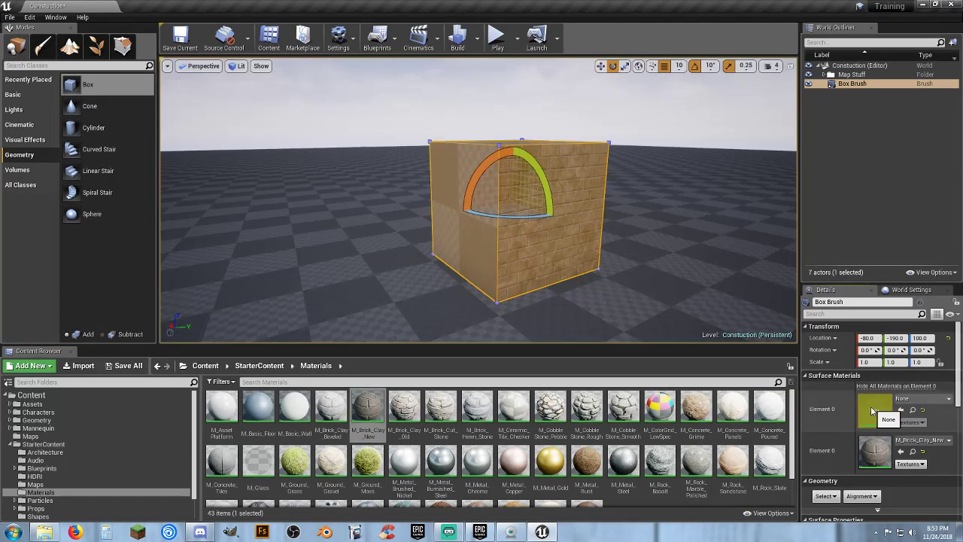
{"action": "left_click", "coordinate": [901, 410]}
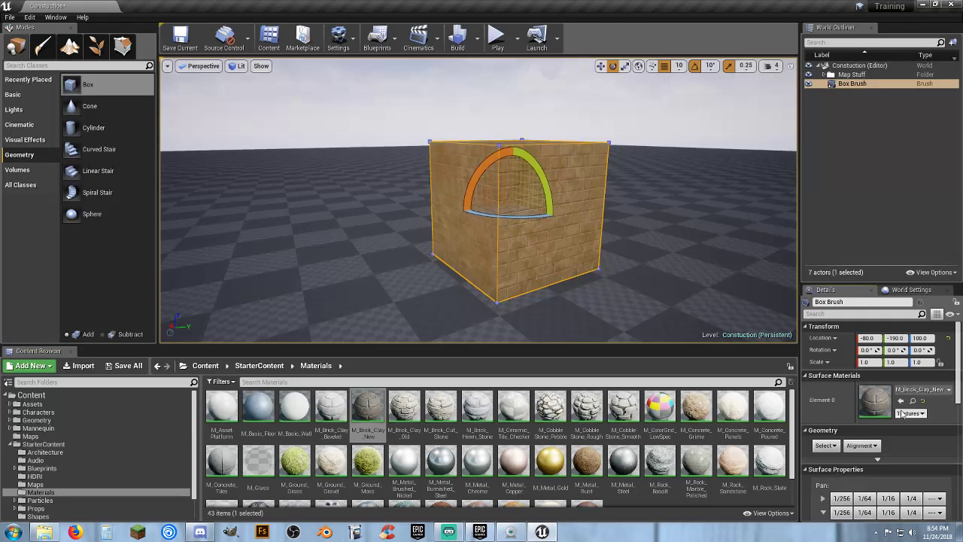
{"action": "left_click", "coordinate": [879, 172]}
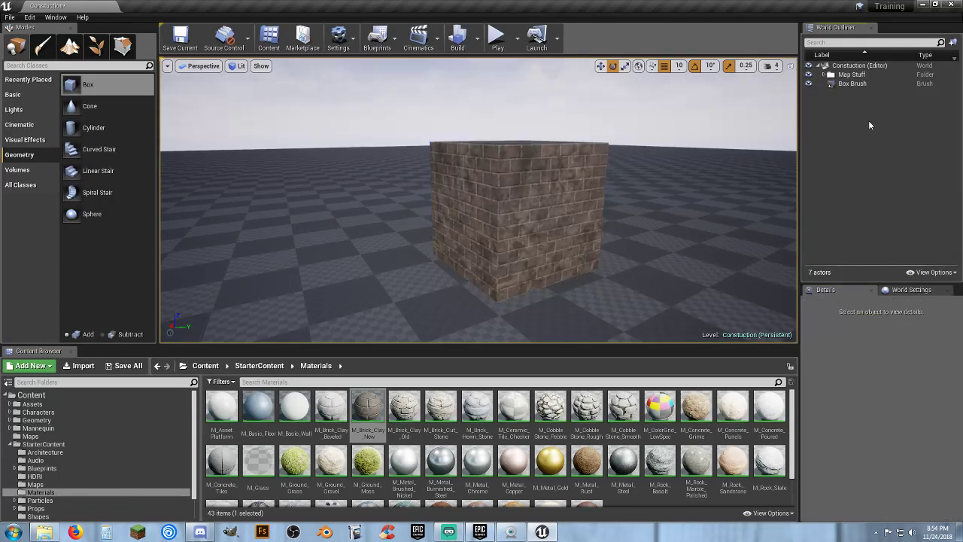
Rotate the brick material on the box brush's top face by 90 degrees.
{"action": "left_click", "coordinate": [856, 84]}
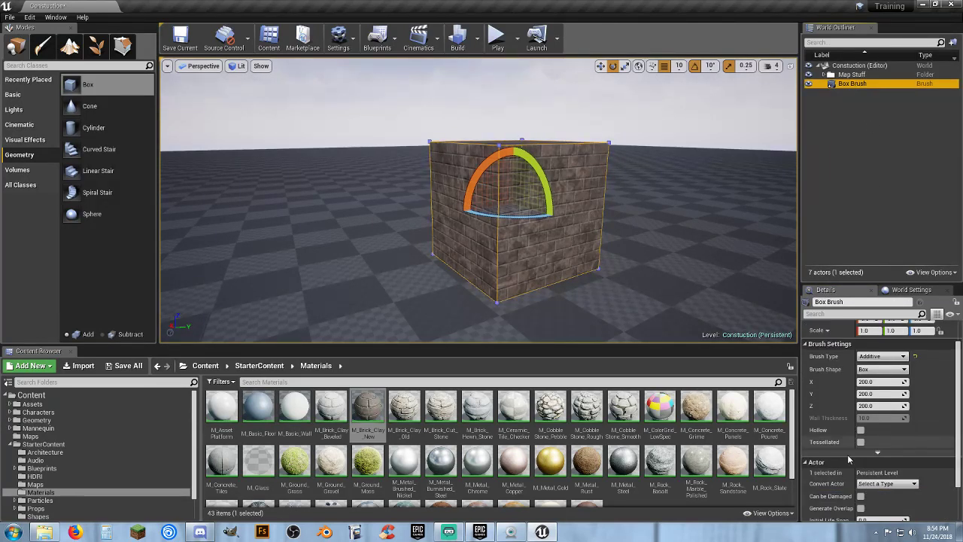
{"action": "right_click_drag", "start_coordinate": [639, 225], "coordinate": [580, 280]}
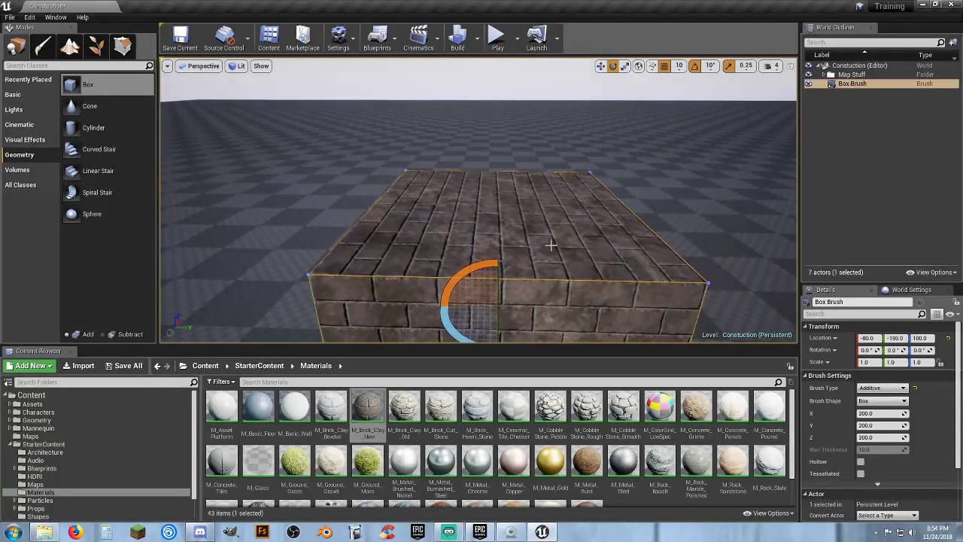
{"action": "left_click", "coordinate": [464, 231]}
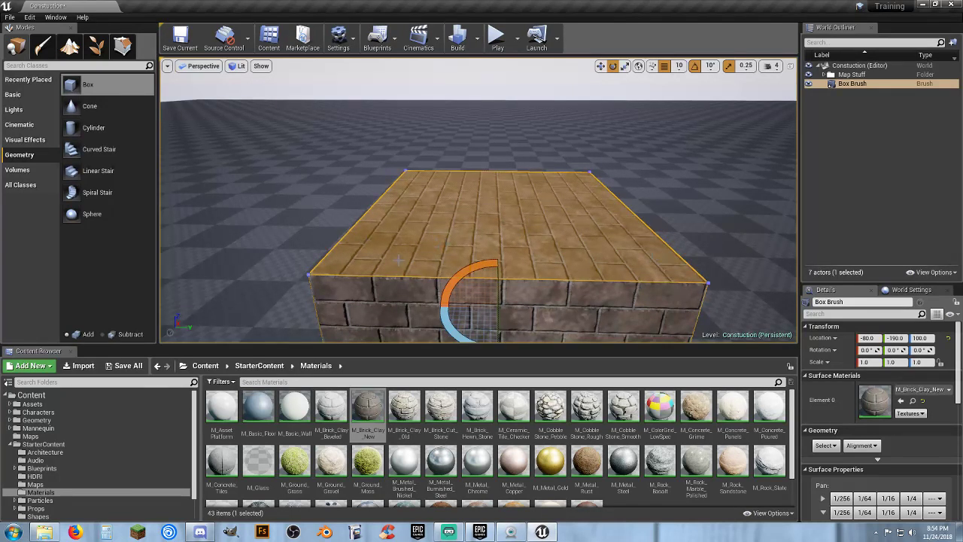
{"action": "scroll", "coordinate": [864, 416], "scroll_direction": "down", "scroll_amount": 3}
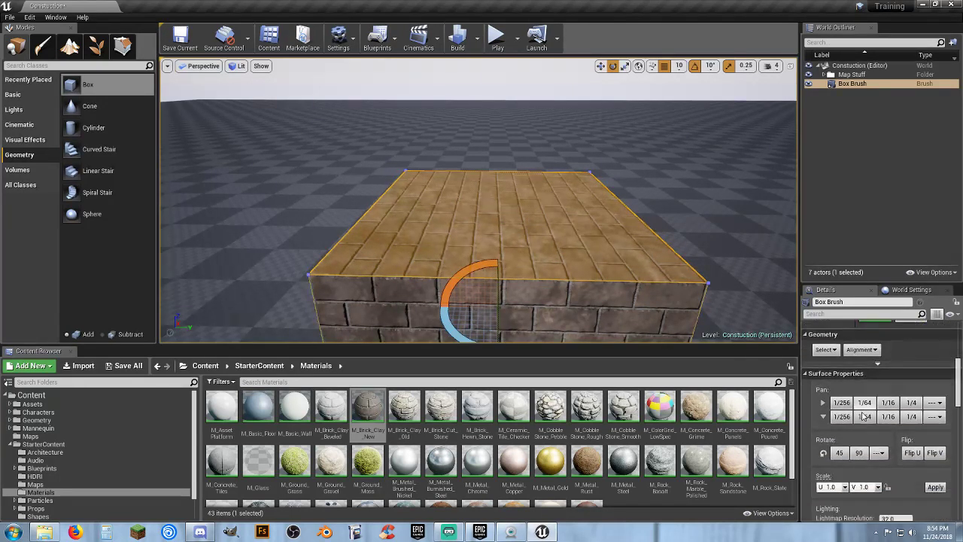
{"action": "left_click", "coordinate": [859, 453]}
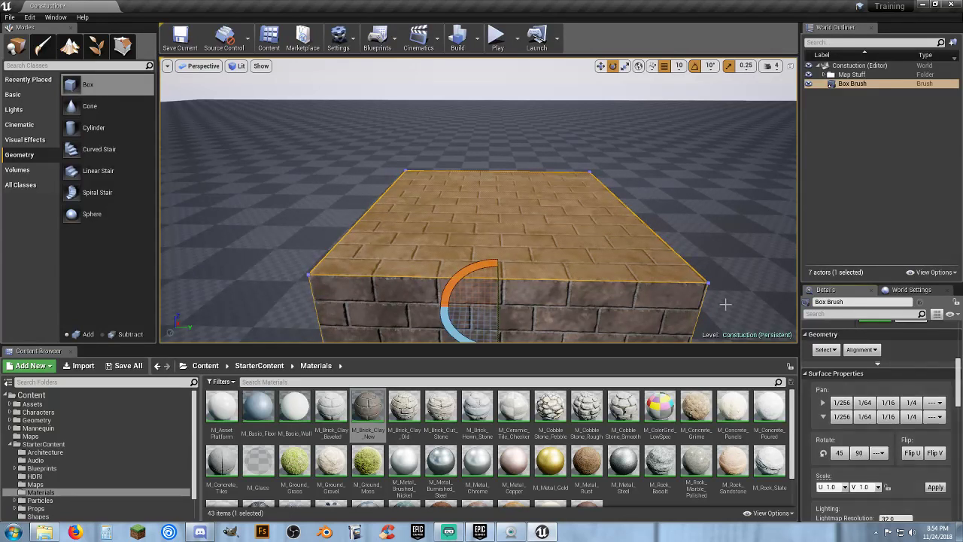
Inspect the brick pattern on the box brush's top and side faces from several angles.
{"action": "key", "text": "s"}
{"action": "right_click_drag", "start_coordinate": [478, 200], "coordinate": [369, 211]}
{"action": "key", "text": "d"}
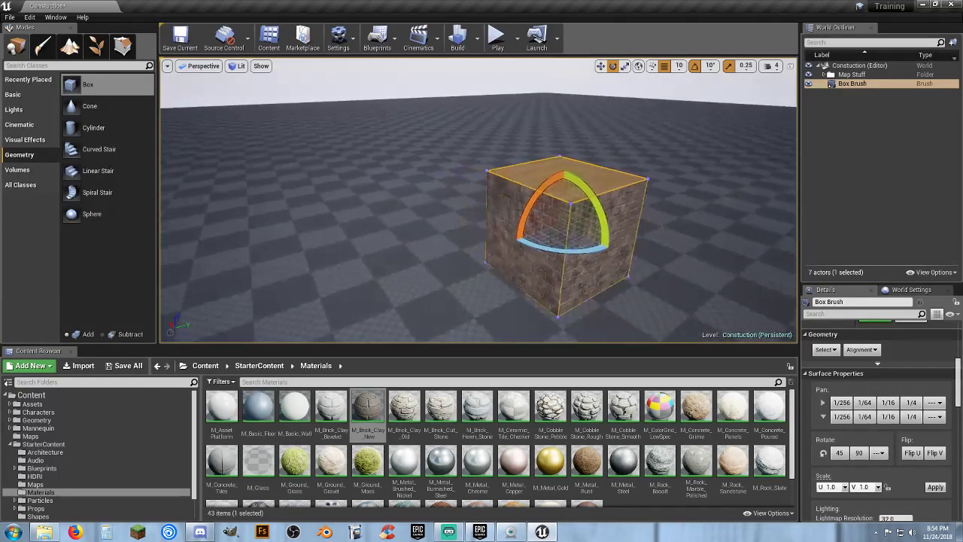
{"action": "key", "text": "w"}
{"action": "right_click_drag", "start_coordinate": [479, 200], "coordinate": [452, 191]}
{"action": "key", "text": "s"}
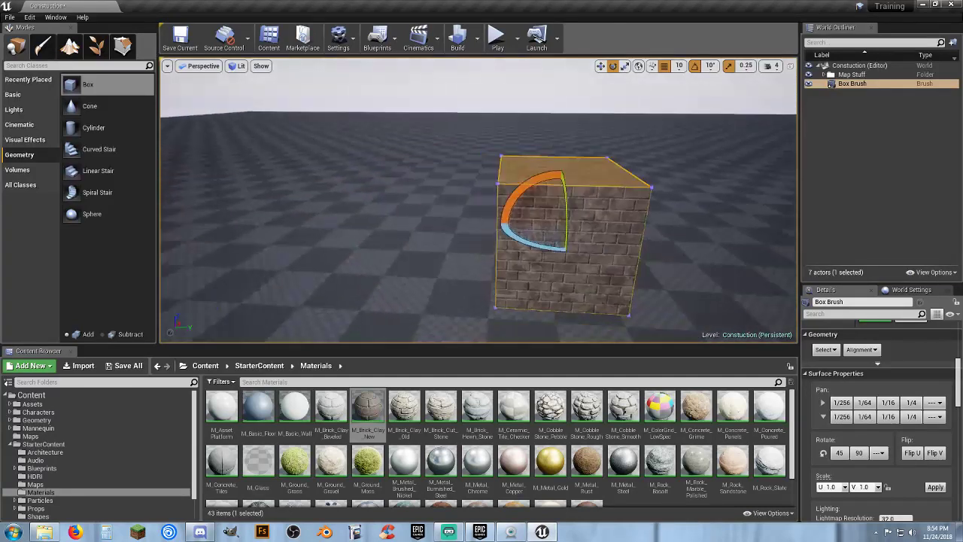
{"action": "key", "text": "s"}
{"action": "key", "text": "d"}
{"action": "mouse_move", "coordinate": [656, 282]}
{"action": "right_mouse_down"}
{"action": "mouse_move", "coordinate": [659, 272]}
{"action": "mouse_move", "coordinate": [655, 282]}
{"action": "right_mouse_up"}
{"action": "key", "text": "w"}
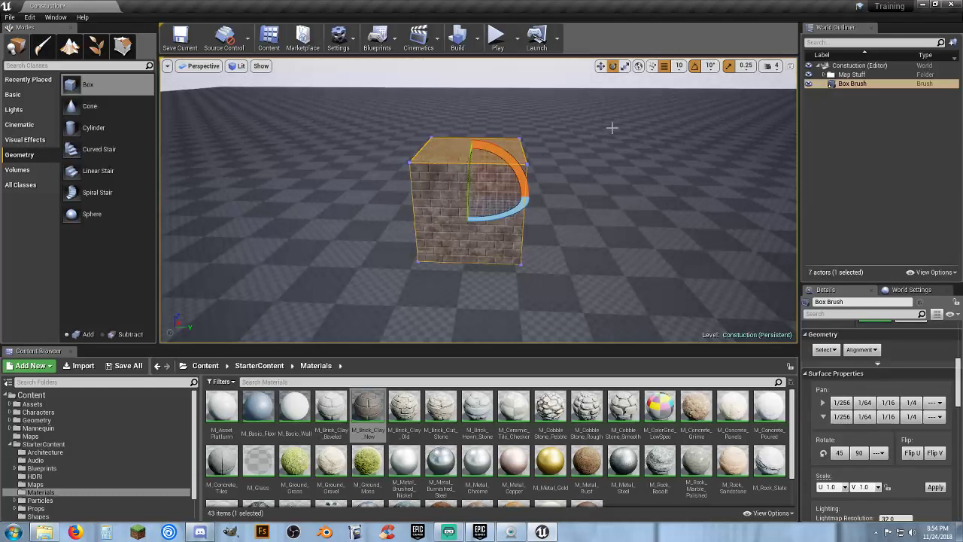
Try stretching the box brush along its Y and Z axes with the Scale tool, and undo the scaling.
{"action": "left_click", "coordinate": [623, 67]}
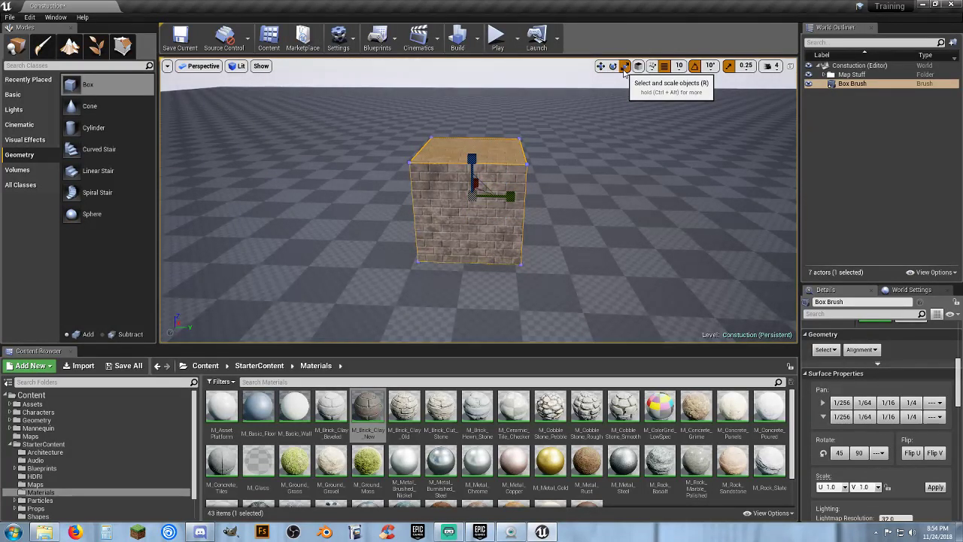
{"action": "left_click_drag", "start_coordinate": [513, 195], "coordinate": [617, 200]}
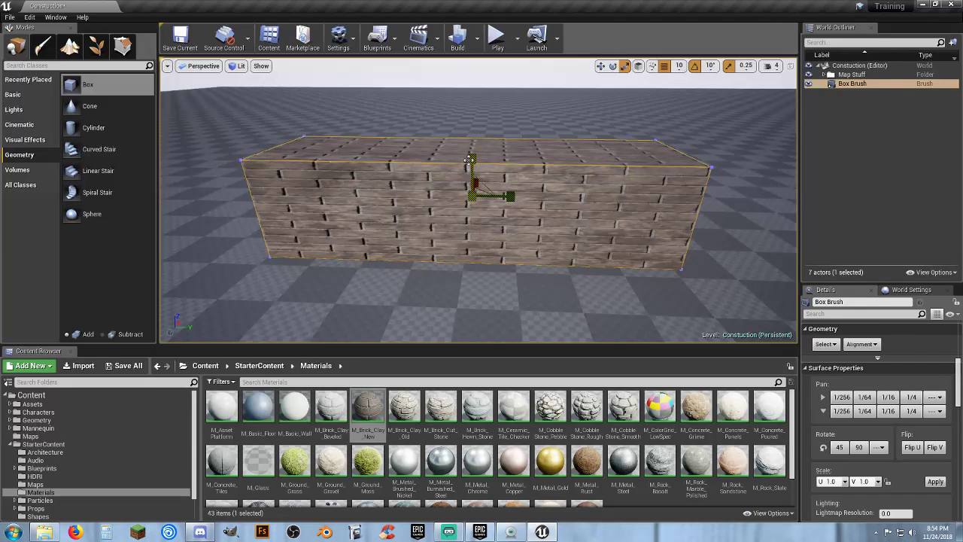
{"action": "left_click_drag", "start_coordinate": [469, 159], "coordinate": [469, 128]}
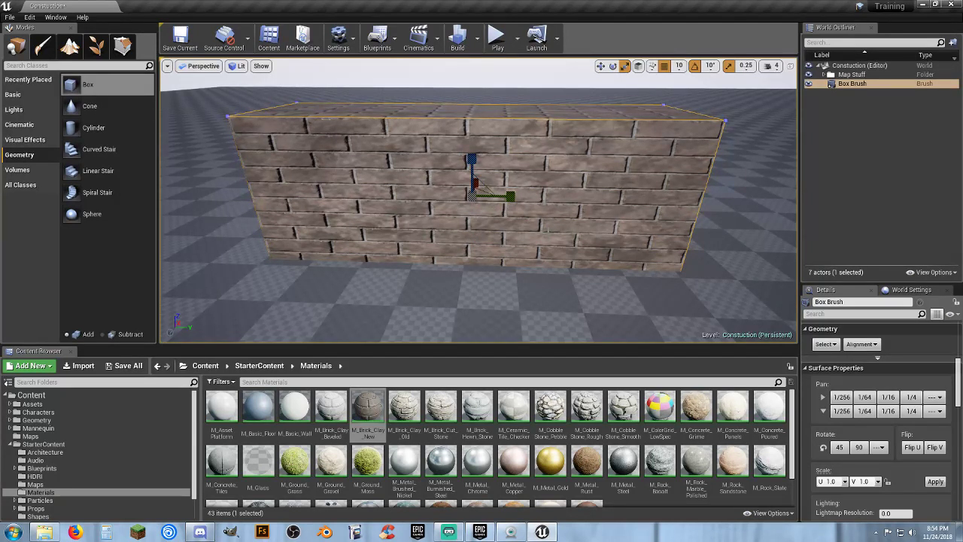
{"action": "key", "text": "ctrl+z"}
{"action": "key", "text": "ctrl+z"}
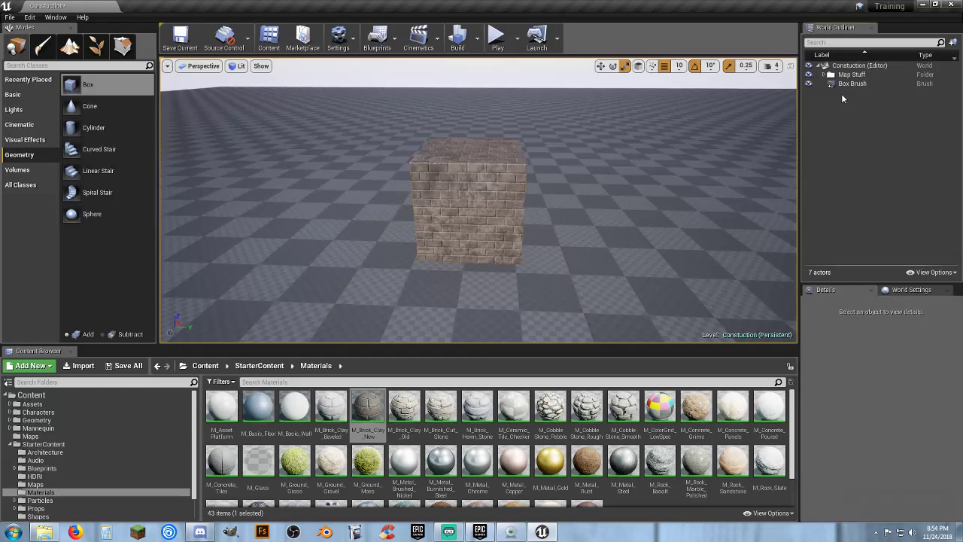
Select the box brush and set its X and Y location to 0.
{"action": "left_click", "coordinate": [847, 87]}
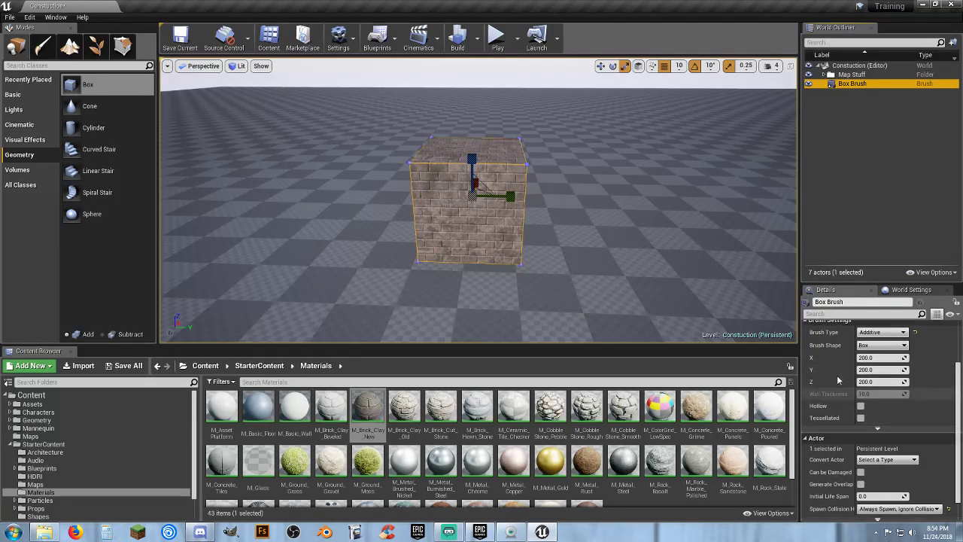
{"action": "scroll", "coordinate": [837, 375], "scroll_direction": "up", "scroll_amount": 2}
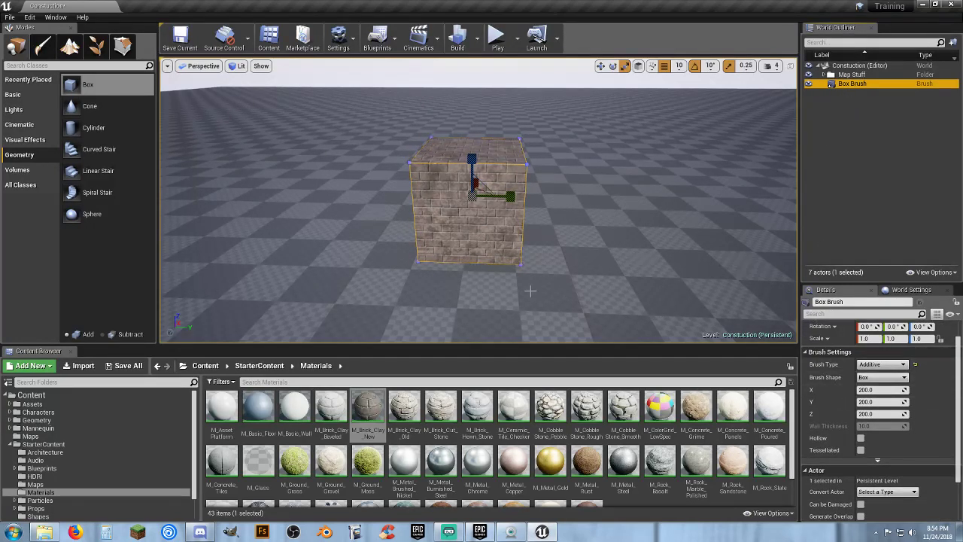
{"action": "scroll", "coordinate": [830, 315], "scroll_direction": "up", "scroll_amount": 1}
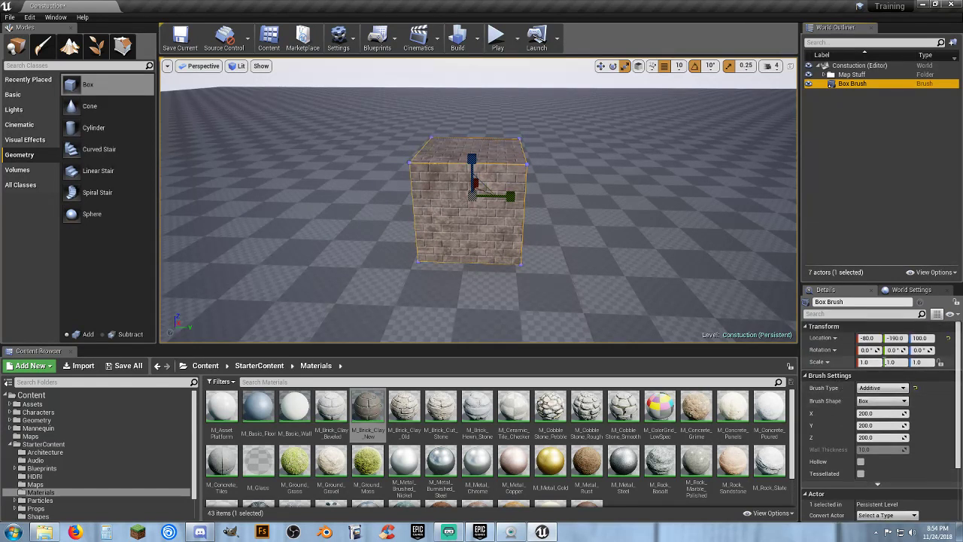
{"action": "left_click", "coordinate": [879, 339]}
{"action": "type", "text": "0"}
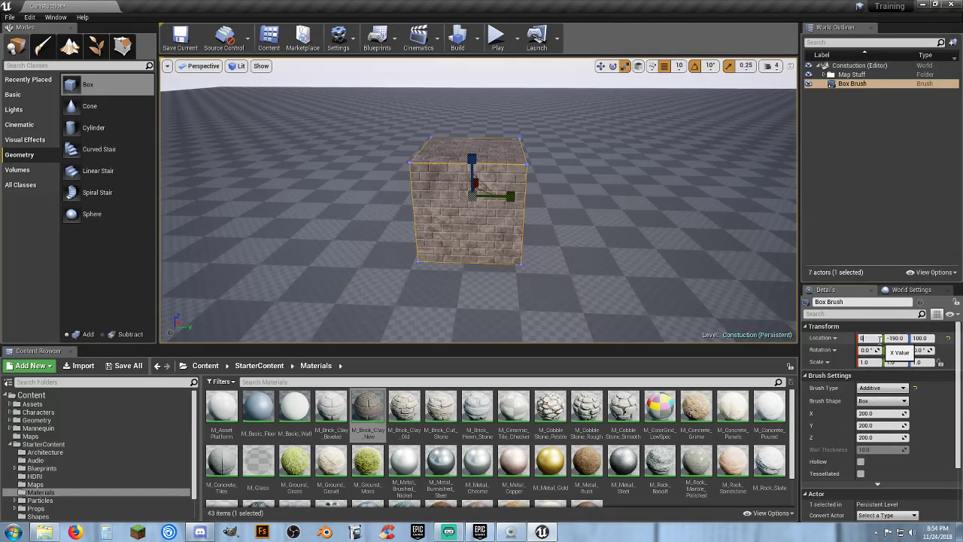
{"action": "key", "text": "Tab"}
{"action": "type", "text": "0"}
{"action": "key", "text": "Tab"}
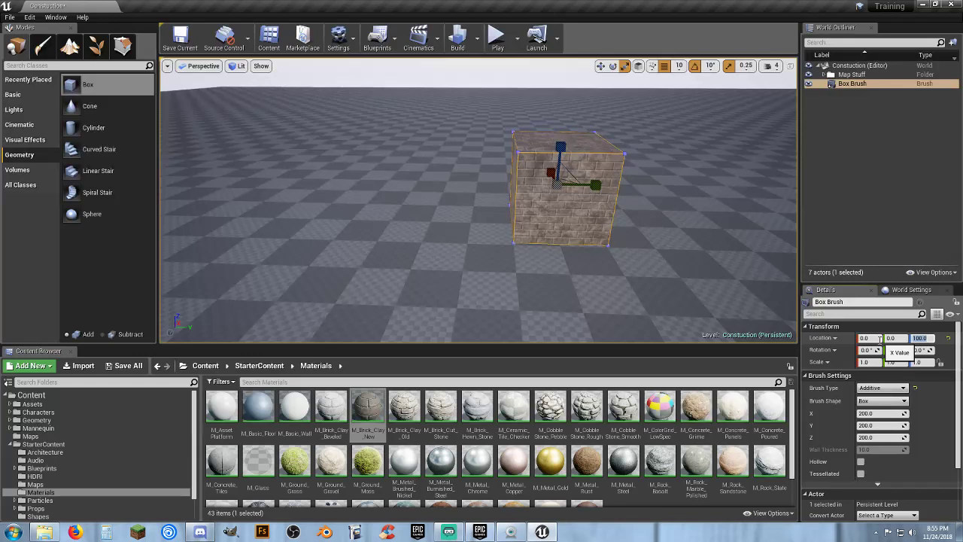
Set the box brush's Y size to 600 in its brush settings.
{"action": "right_click_drag", "start_coordinate": [496, 268], "coordinate": [587, 331]}
{"action": "key", "text": "w"}
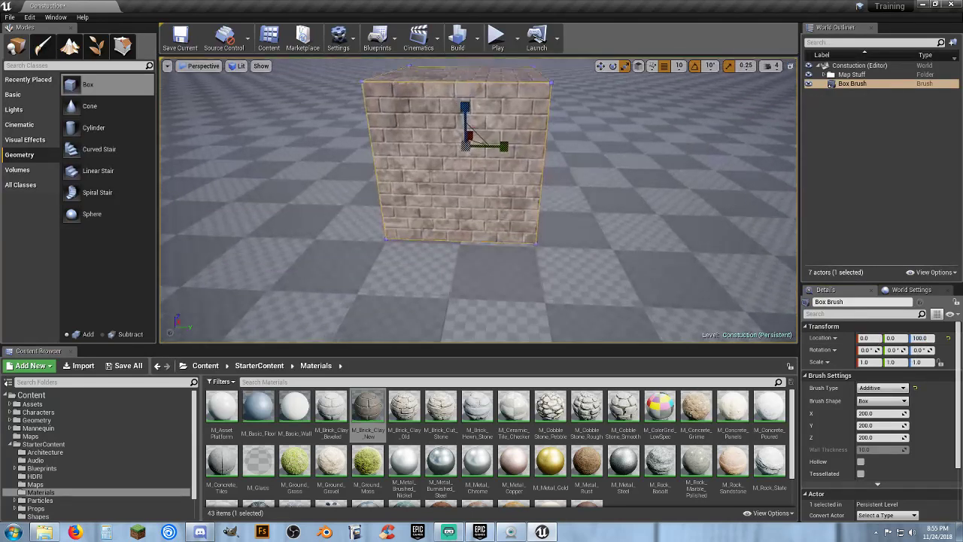
{"action": "scroll", "coordinate": [451, 256], "scroll_direction": "down", "scroll_amount": 6}
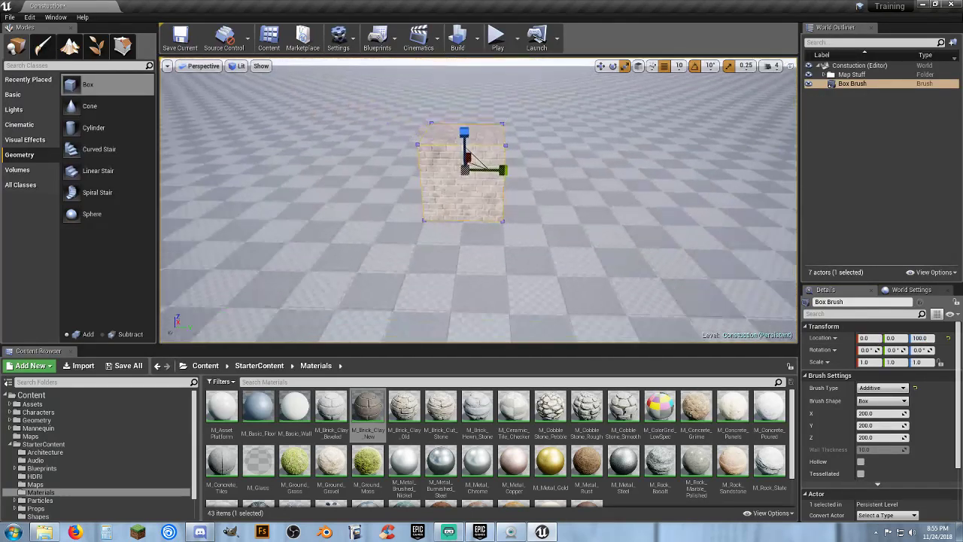
{"action": "scroll", "coordinate": [380, 238], "scroll_direction": "up", "scroll_amount": 3}
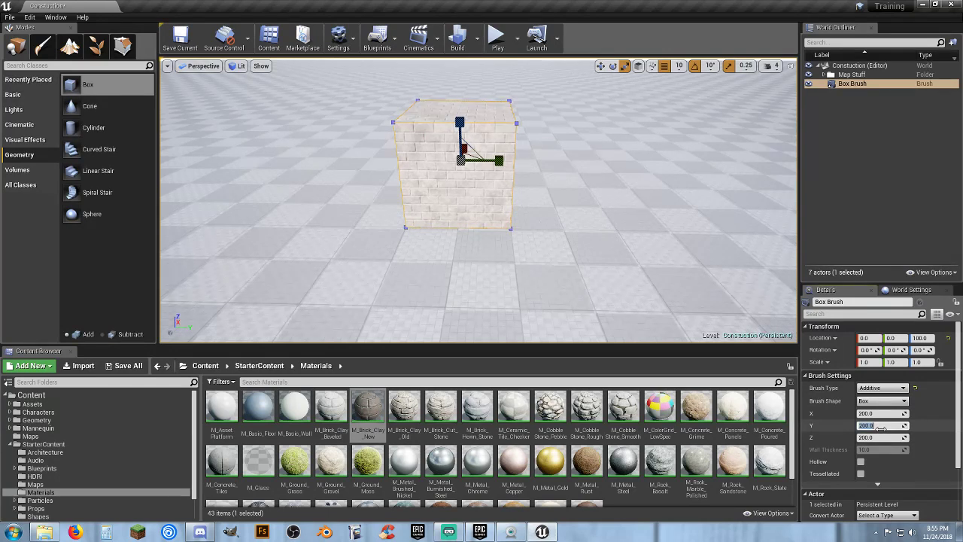
{"action": "key", "text": "Tab"}
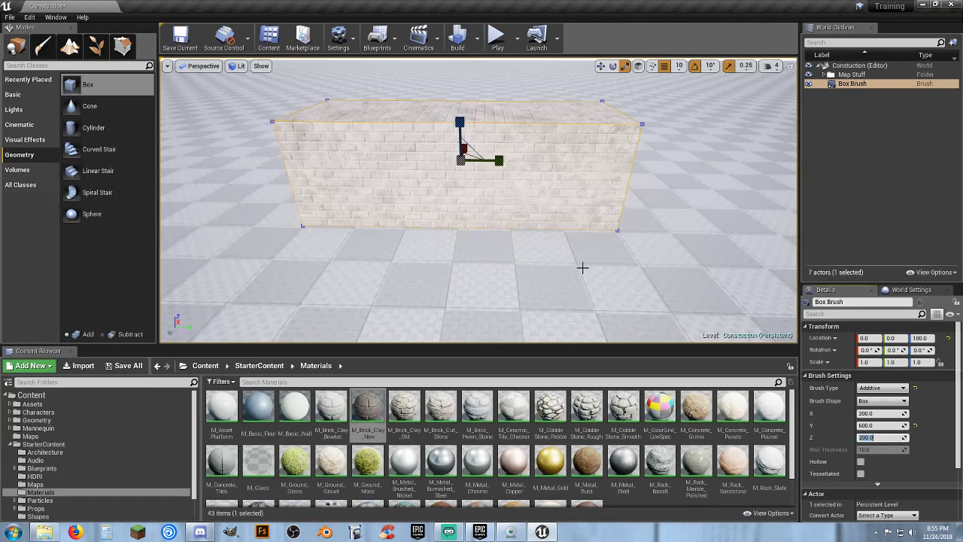
Set the box brush's Z size to 400 in its brush settings.
{"action": "right_click_drag", "start_coordinate": [582, 266], "coordinate": [520, 250]}
{"action": "key", "text": "w"}
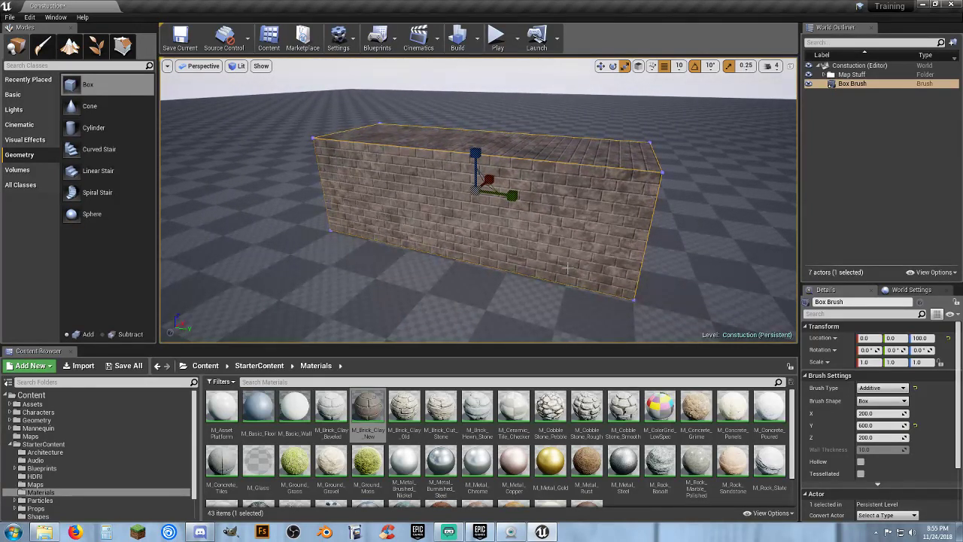
{"action": "mouse_move", "coordinate": [382, 215]}
{"action": "right_mouse_down"}
{"action": "mouse_move", "coordinate": [394, 190]}
{"action": "mouse_move", "coordinate": [399, 202]}
{"action": "mouse_move", "coordinate": [375, 211]}
{"action": "mouse_move", "coordinate": [381, 185]}
{"action": "mouse_move", "coordinate": [386, 211]}
{"action": "right_mouse_up"}
{"action": "key", "text": "d"}
{"action": "key", "text": "w"}
{"action": "key", "text": "f"}
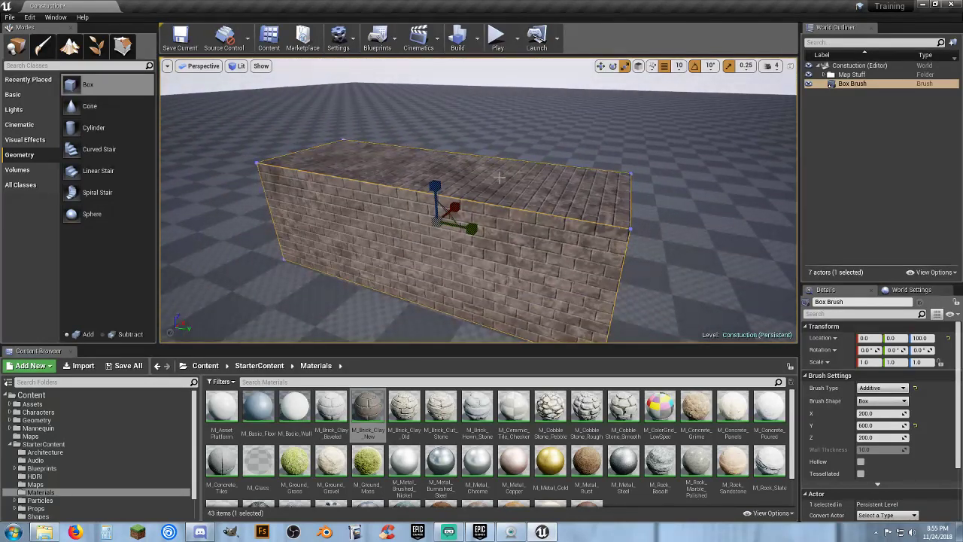
{"action": "key", "text": "s"}
{"action": "mouse_move", "coordinate": [525, 260]}
{"action": "right_mouse_down"}
{"action": "mouse_move", "coordinate": [523, 285]}
{"action": "mouse_move", "coordinate": [565, 285]}
{"action": "mouse_move", "coordinate": [537, 270]}
{"action": "right_mouse_up"}
{"action": "key", "text": "w"}
{"action": "key", "text": "a"}
{"action": "key", "text": "d"}
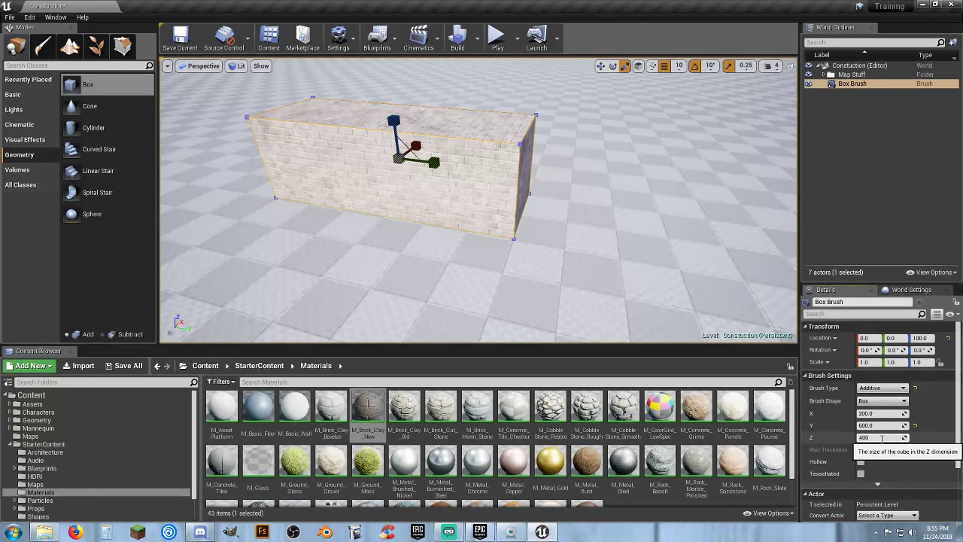
{"action": "key", "text": "Return"}
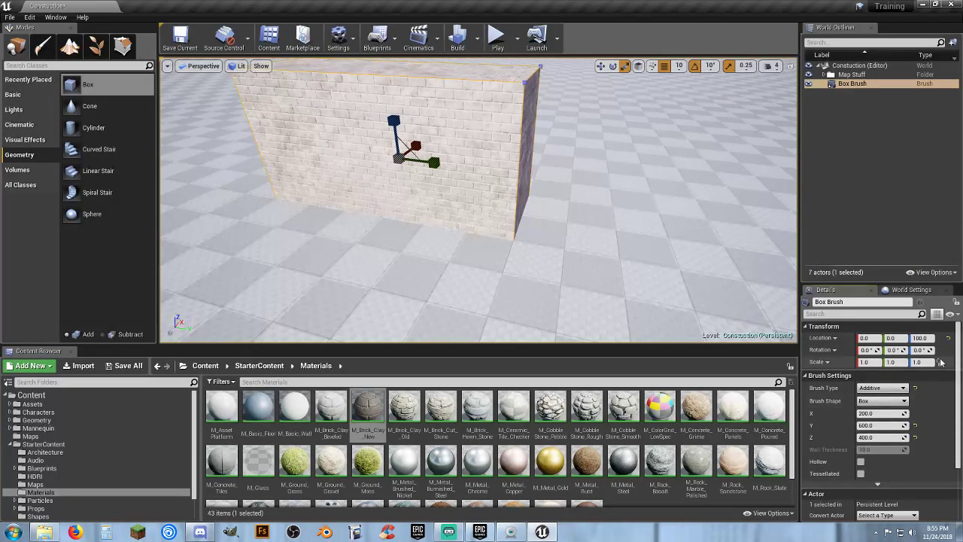
Set the box brush's Z location to 200 and frame the brush in the view.
{"action": "left_click", "coordinate": [929, 338]}
{"action": "type", "text": "20"}
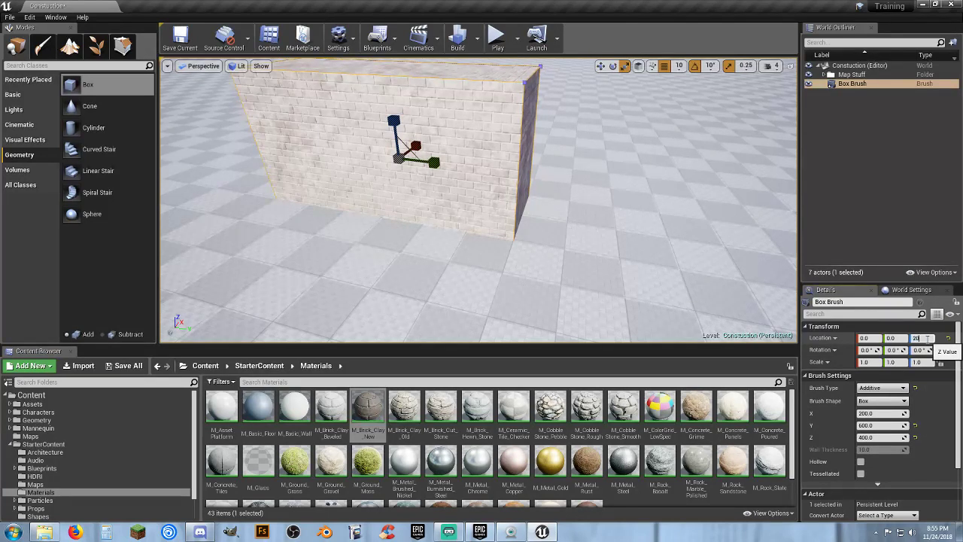
{"action": "type", "text": "0"}
{"action": "key", "text": "Return"}
{"action": "key", "text": "f"}
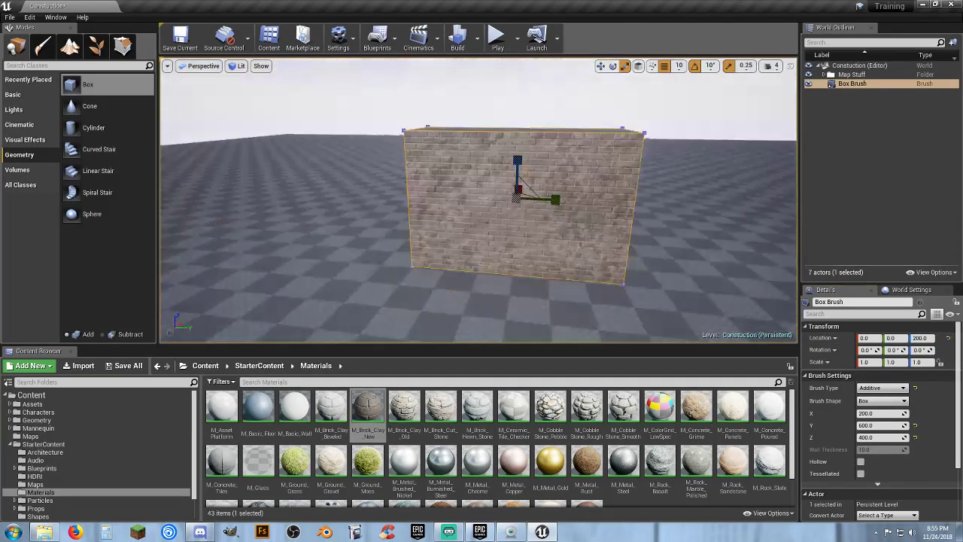
Delete the brick-textured box brush from the level.
{"action": "mouse_move", "coordinate": [479, 200]}
{"action": "right_mouse_down"}
{"action": "mouse_move", "coordinate": [395, 194]}
{"action": "mouse_move", "coordinate": [293, 219]}
{"action": "mouse_move", "coordinate": [298, 188]}
{"action": "mouse_move", "coordinate": [362, 219]}
{"action": "right_mouse_up"}
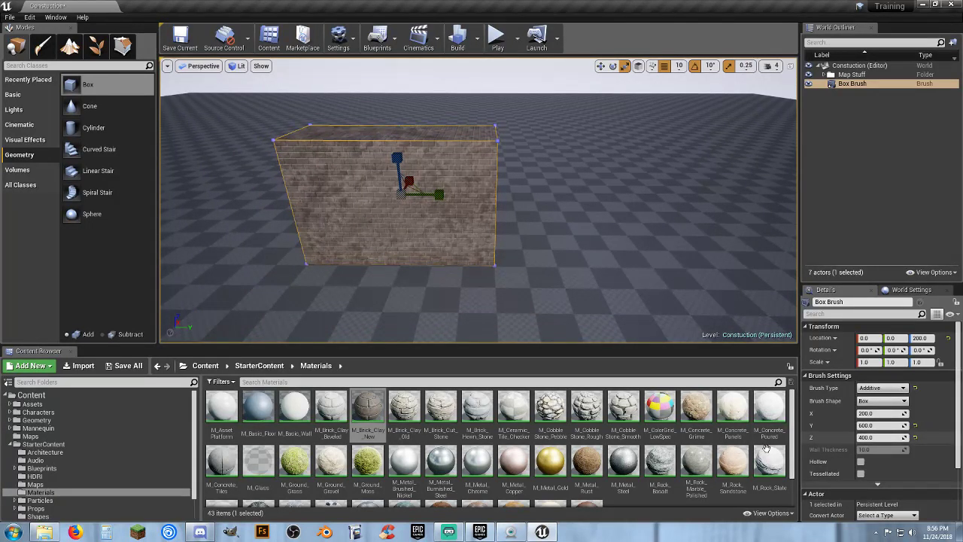
{"action": "left_click", "coordinate": [229, 464]}
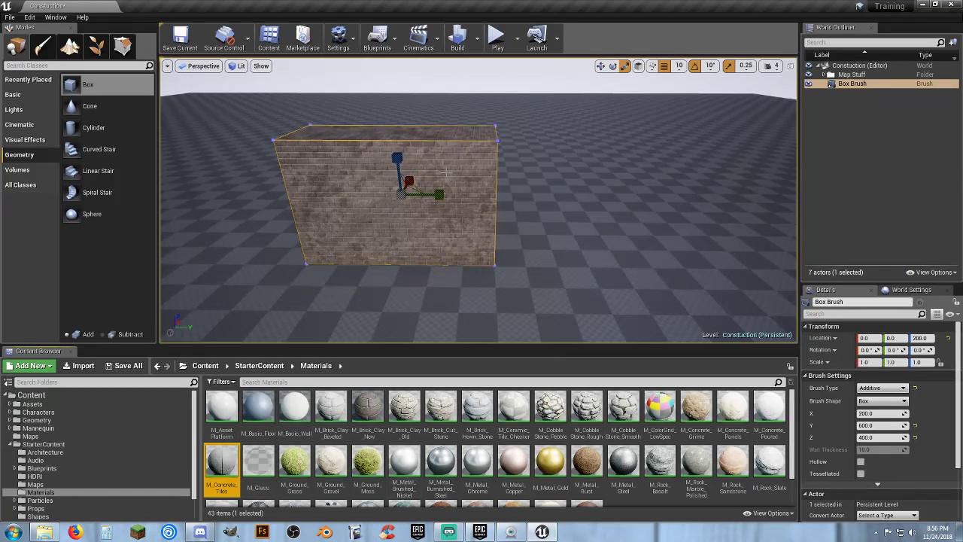
{"action": "left_click", "coordinate": [446, 171]}
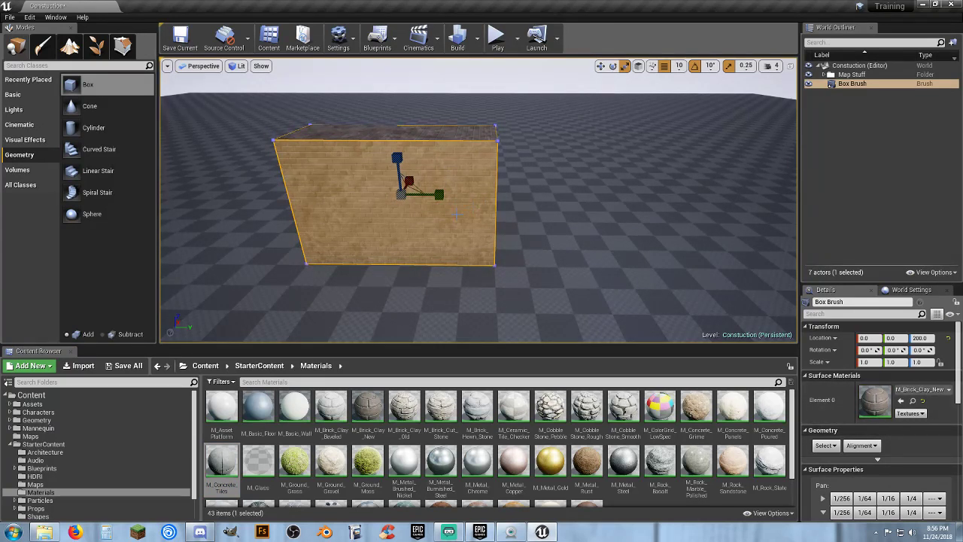
{"action": "key", "text": "Delete"}
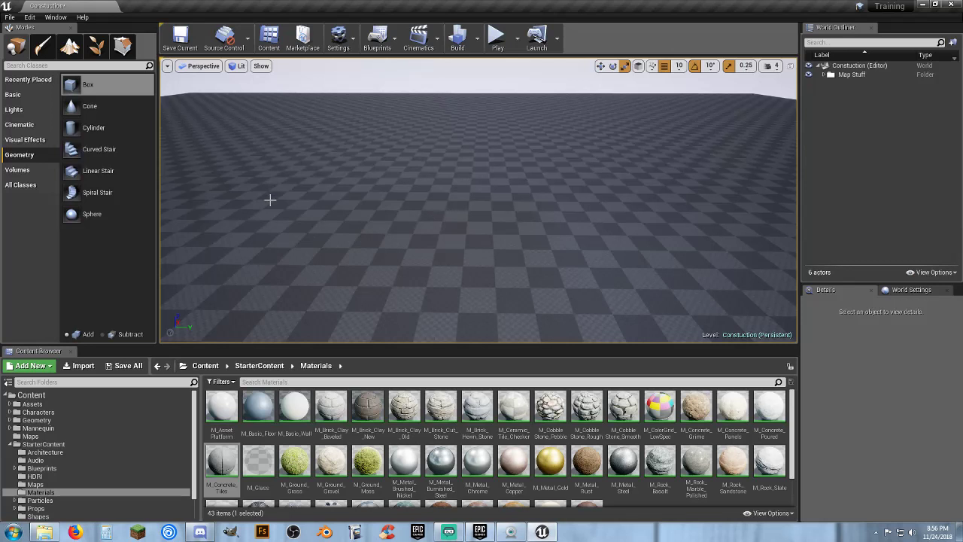
Place a new box brush with the M_Concrete_Tiles material on the floor and set its Y location to 0.
{"action": "left_click", "coordinate": [212, 465]}
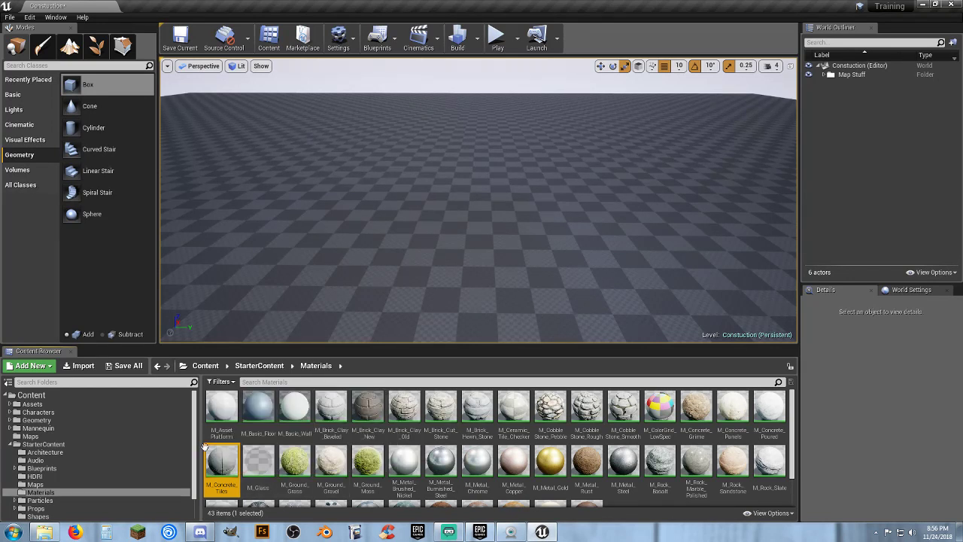
{"action": "mouse_move", "coordinate": [79, 84]}
{"action": "left_mouse_down"}
{"action": "mouse_move", "coordinate": [225, 160]}
{"action": "mouse_move", "coordinate": [452, 248]}
{"action": "left_mouse_up"}
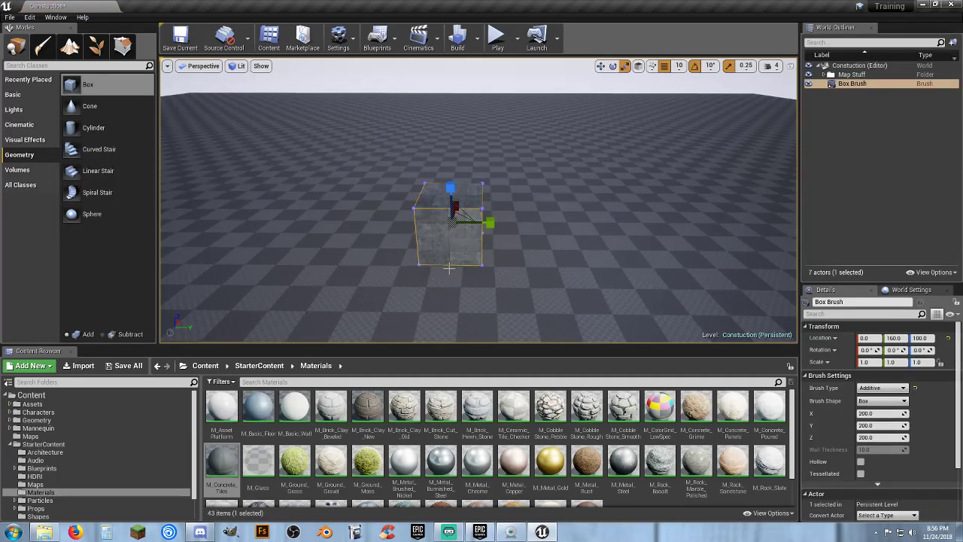
{"action": "left_click", "coordinate": [903, 339]}
{"action": "type", "text": "0"}
{"action": "key", "text": "Tab"}
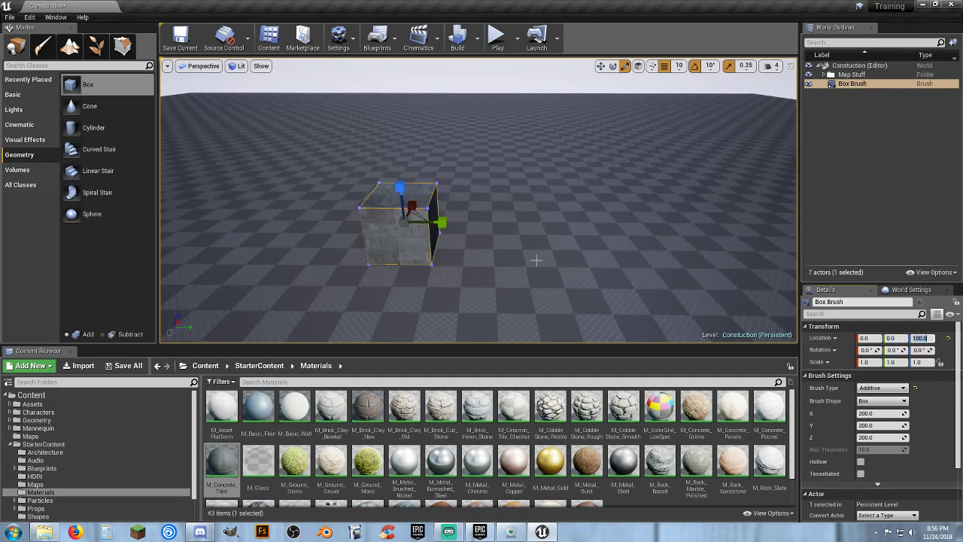
Play the level, run the character around the concrete box to compare its size, and stop the session.
{"action": "right_click_drag", "start_coordinate": [535, 260], "coordinate": [479, 299]}
{"action": "left_click", "coordinate": [497, 34]}
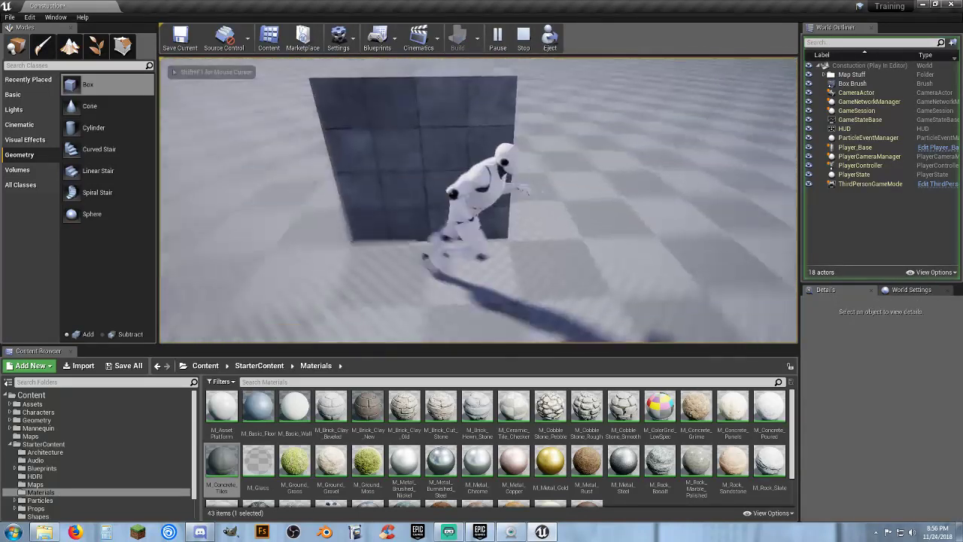
{"action": "key", "text": "d"}
{"action": "key", "text": "a"}
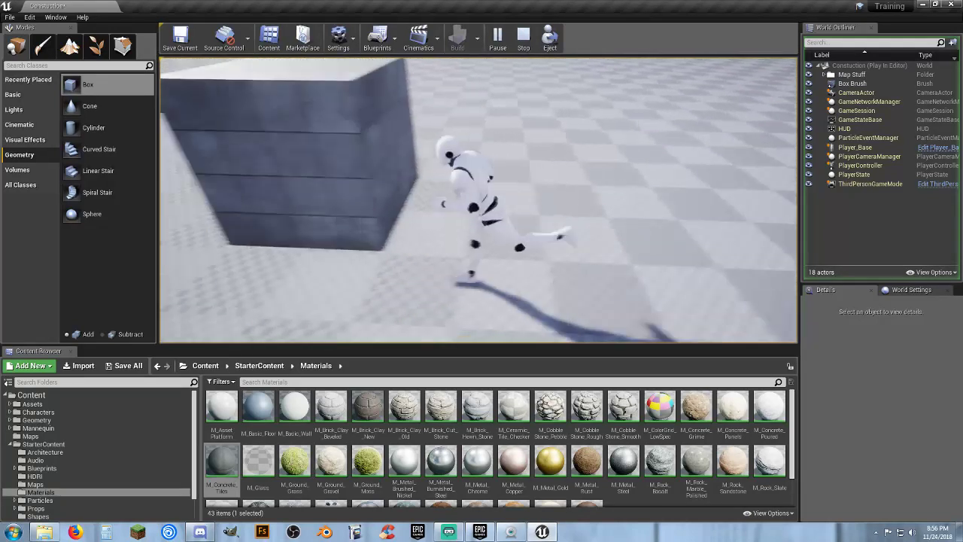
{"action": "key", "text": "d"}
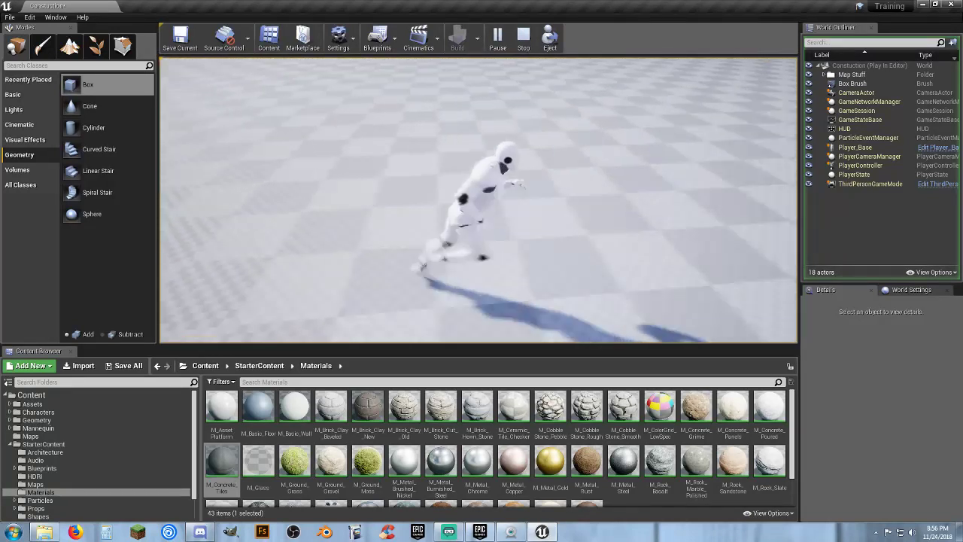
{"action": "key", "text": "w"}
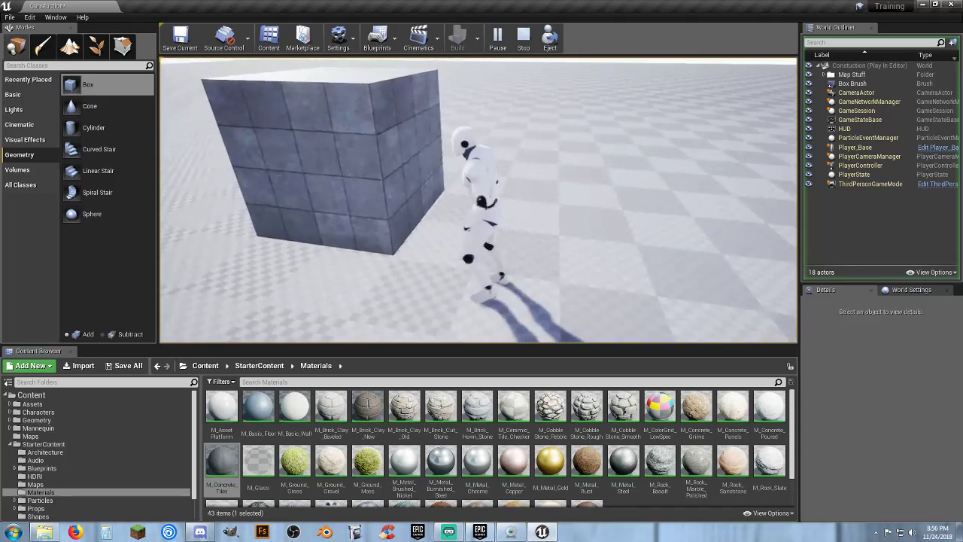
{"action": "key", "text": "d"}
{"action": "key", "text": "w"}
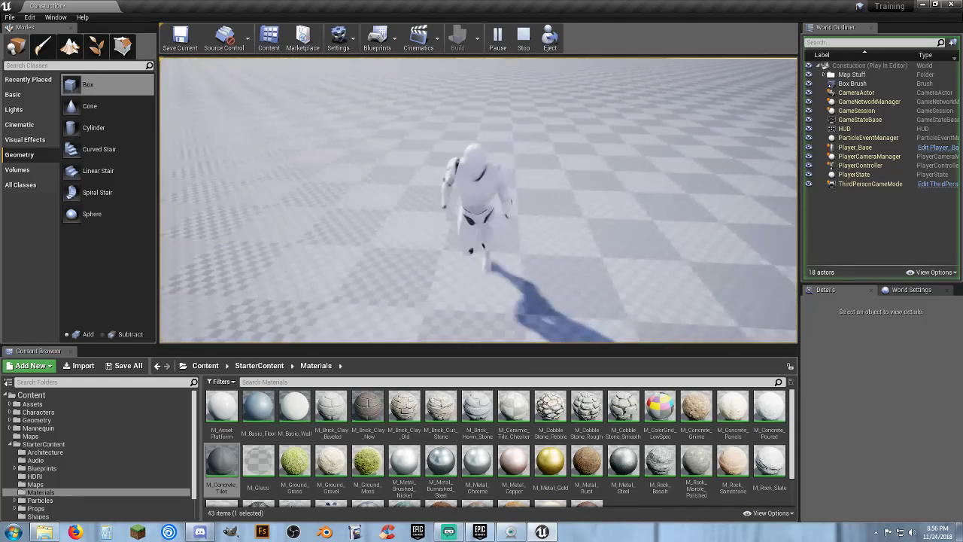
{"action": "key", "text": "d"}
{"action": "key", "text": "w"}
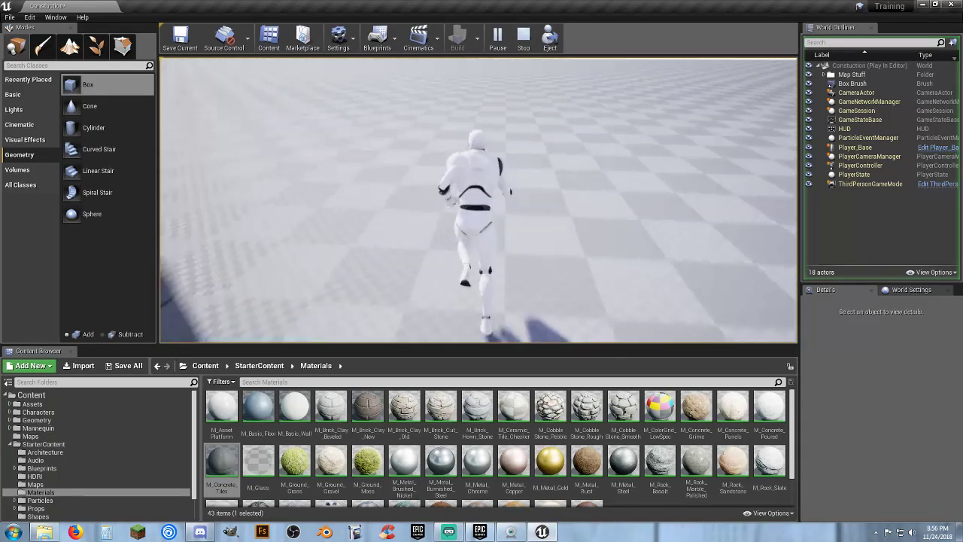
{"action": "key", "text": "a"}
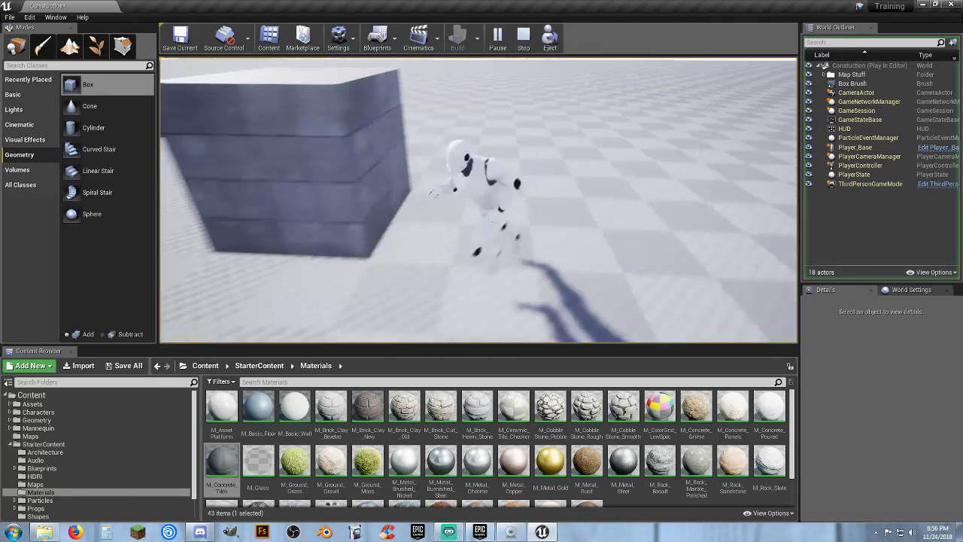
{"action": "key", "text": "a"}
{"action": "key", "text": "w"}
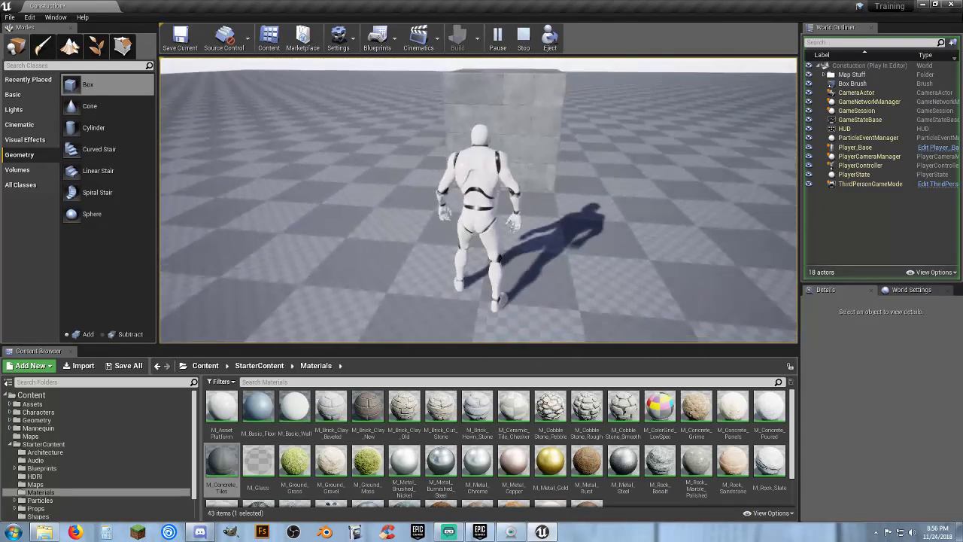
{"action": "key", "text": "Escape"}
Rename the concrete box brush as Foundation.
{"action": "left_click", "coordinate": [873, 85]}
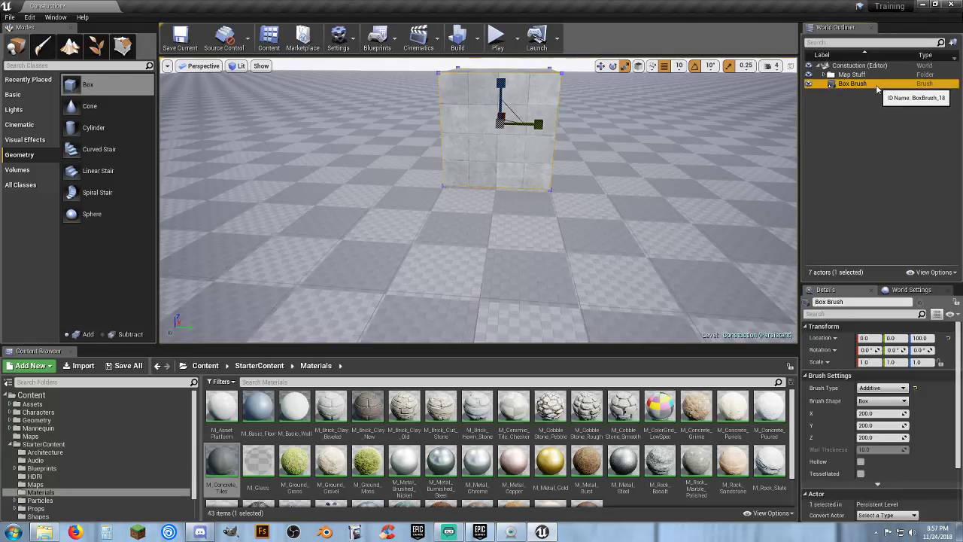
{"action": "key", "text": "F2"}
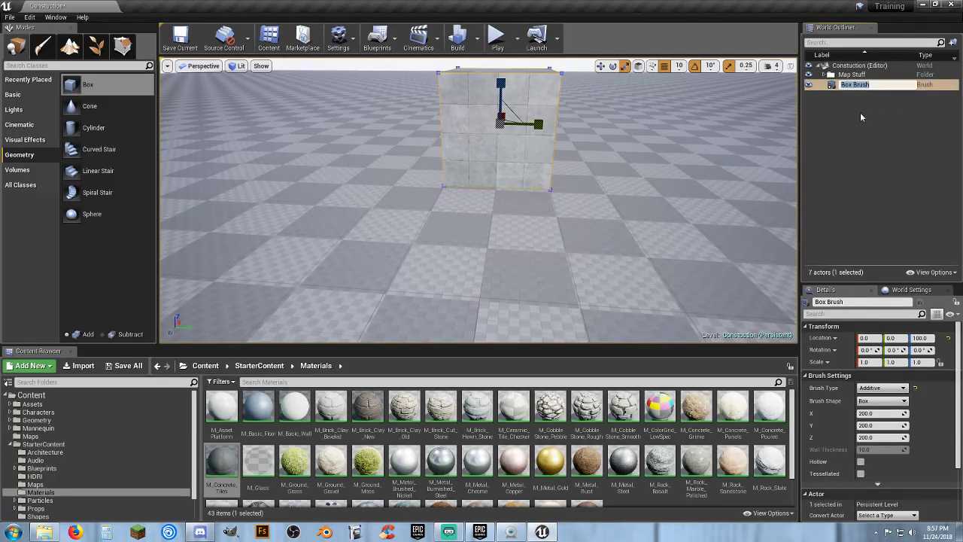
{"action": "type", "text": "Foundation"}
{"action": "key", "text": "Return"}
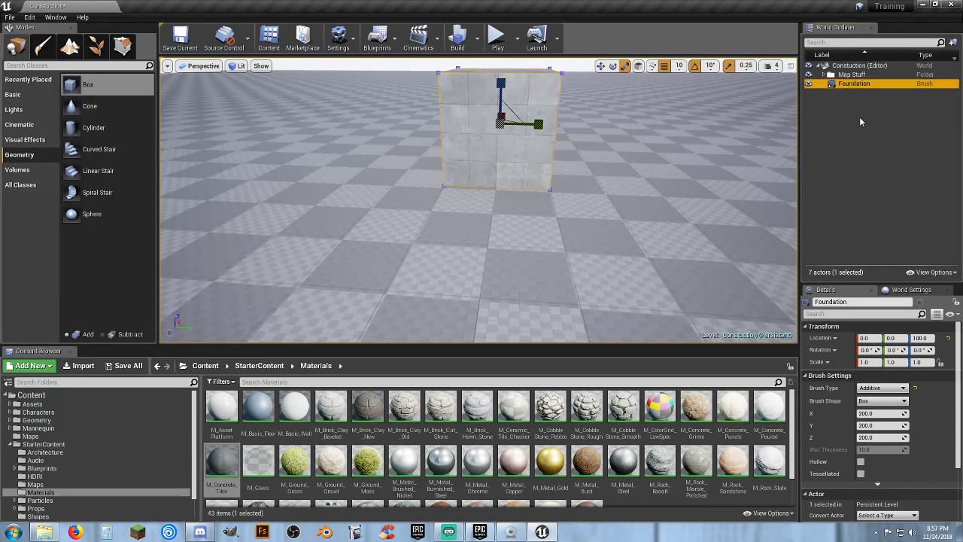
Set the Foundation brush's X size to 1000 and Y size to 2000 in its brush settings.
{"action": "left_click", "coordinate": [878, 414]}
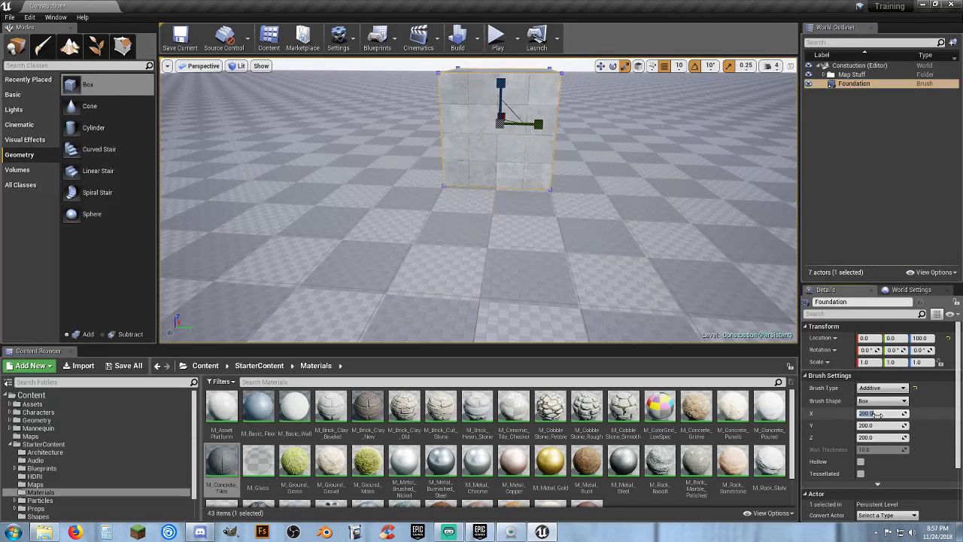
{"action": "key", "text": "Tab"}
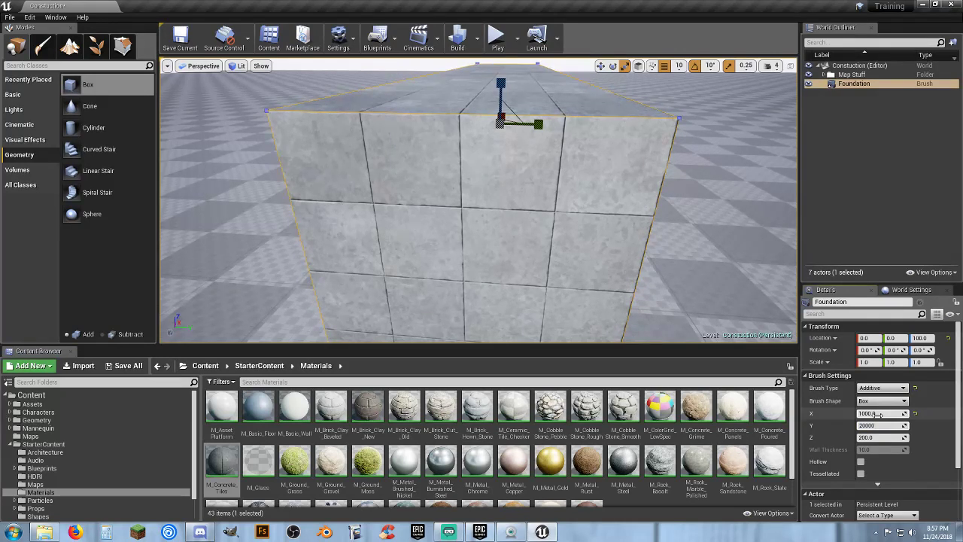
{"action": "key", "text": "Return"}
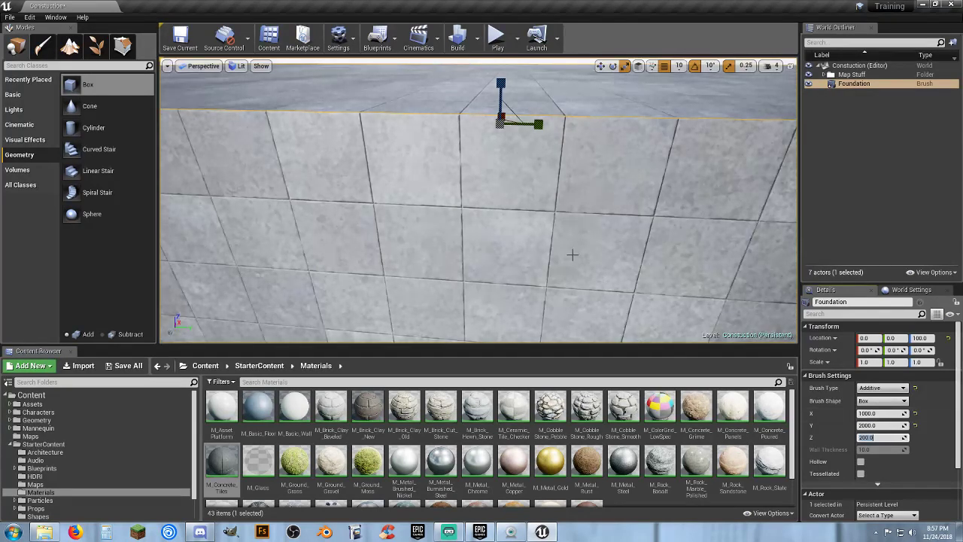
{"action": "right_click_drag", "start_coordinate": [572, 255], "coordinate": [571, 230]}
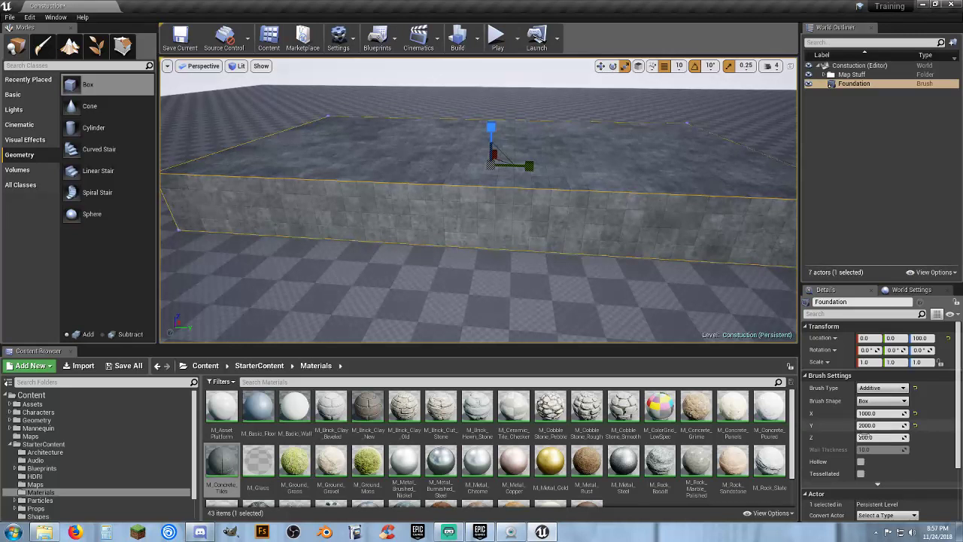
Set the Foundation brush's Z size to 10 and its Z location to 5.
{"action": "left_click", "coordinate": [878, 438]}
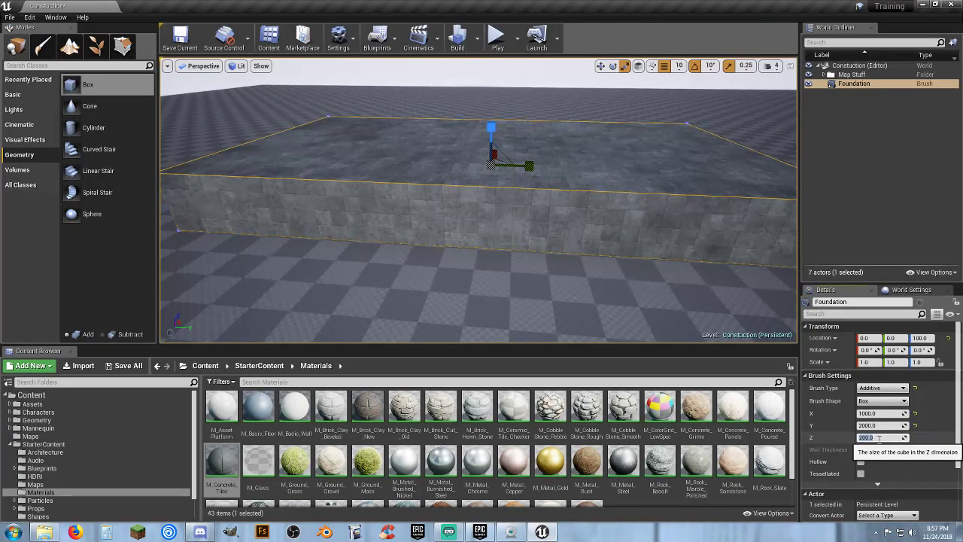
{"action": "type", "text": "5"}
{"action": "key", "text": "Return"}
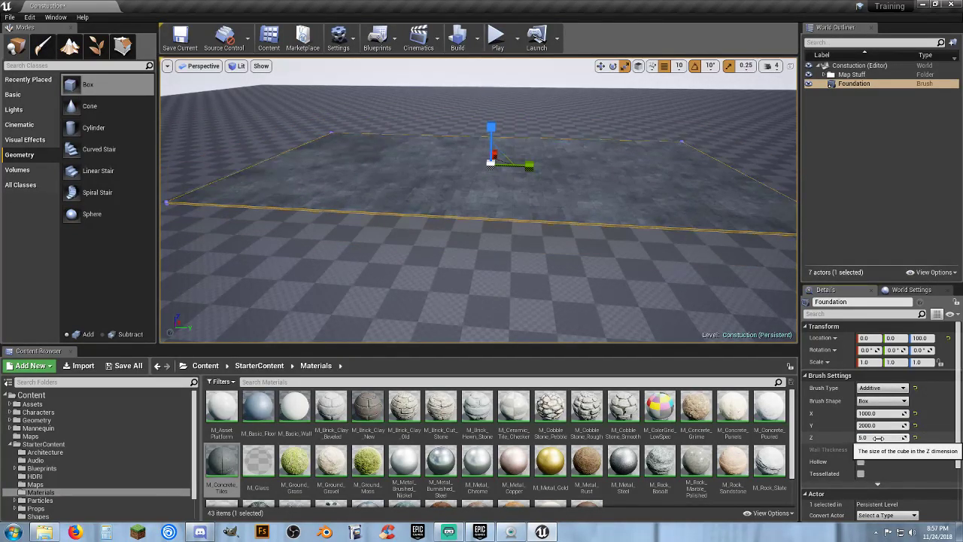
{"action": "left_click", "coordinate": [878, 438]}
{"action": "type", "text": "10"}
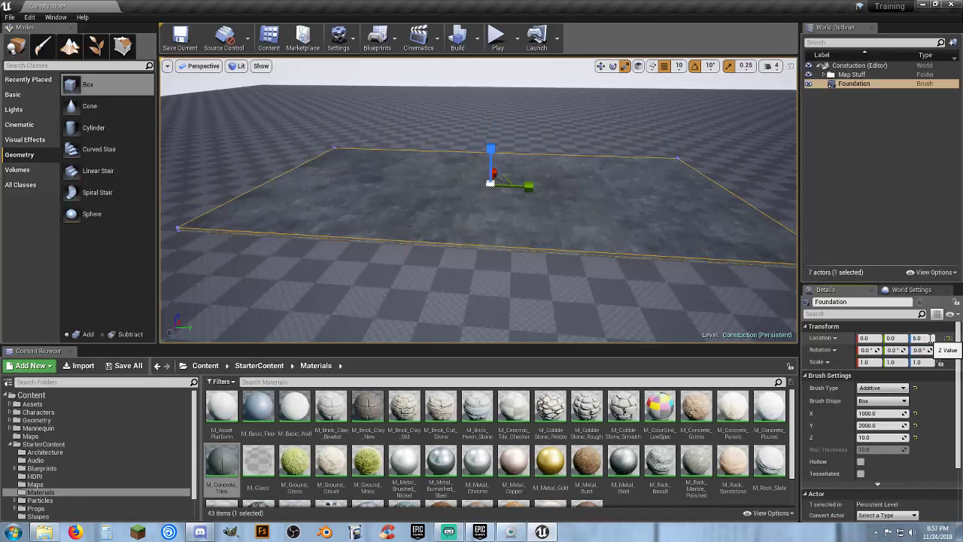
Play the level, run the character around by the foundation slab to check its scale, and stop the session.
{"action": "left_click", "coordinate": [498, 38]}
{"action": "key", "text": "w"}
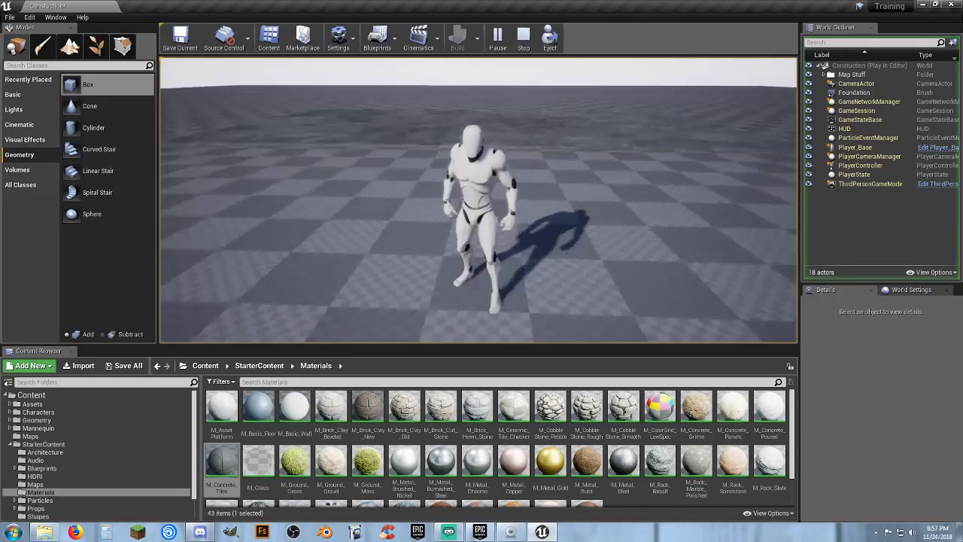
{"action": "key", "text": "a"}
{"action": "key", "text": "w"}
{"action": "key", "text": "d"}
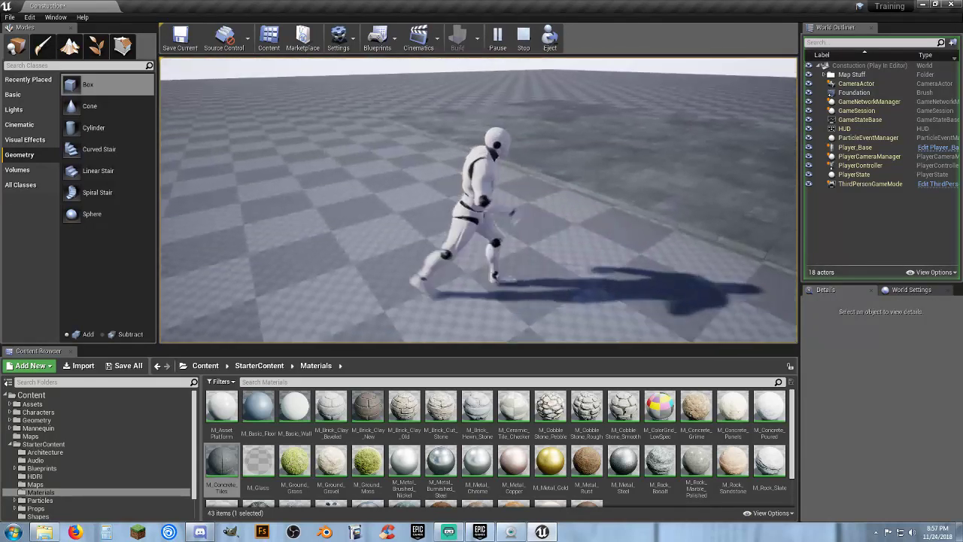
{"action": "key", "text": "s"}
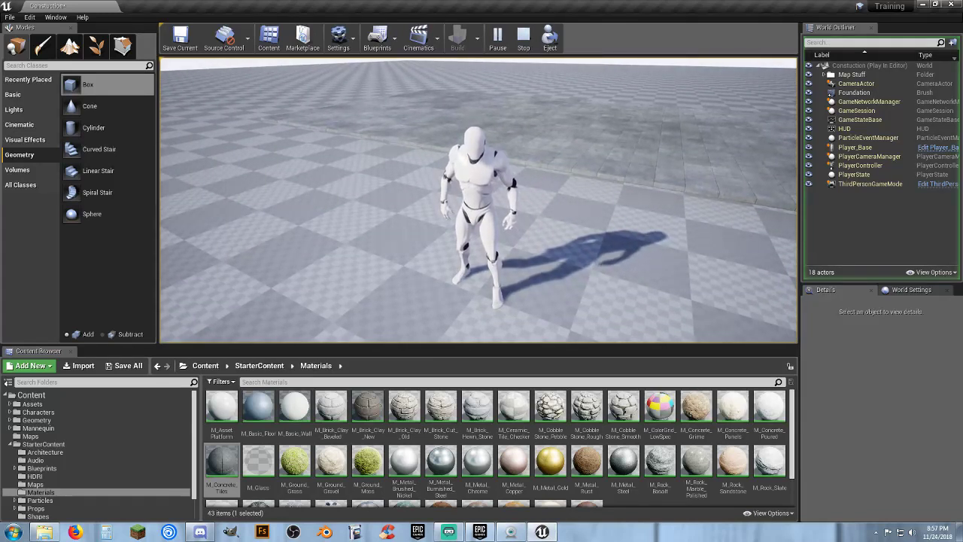
{"action": "key", "text": "Escape"}
Delete the Foundation brush from the level.
{"action": "left_click", "coordinate": [636, 174]}
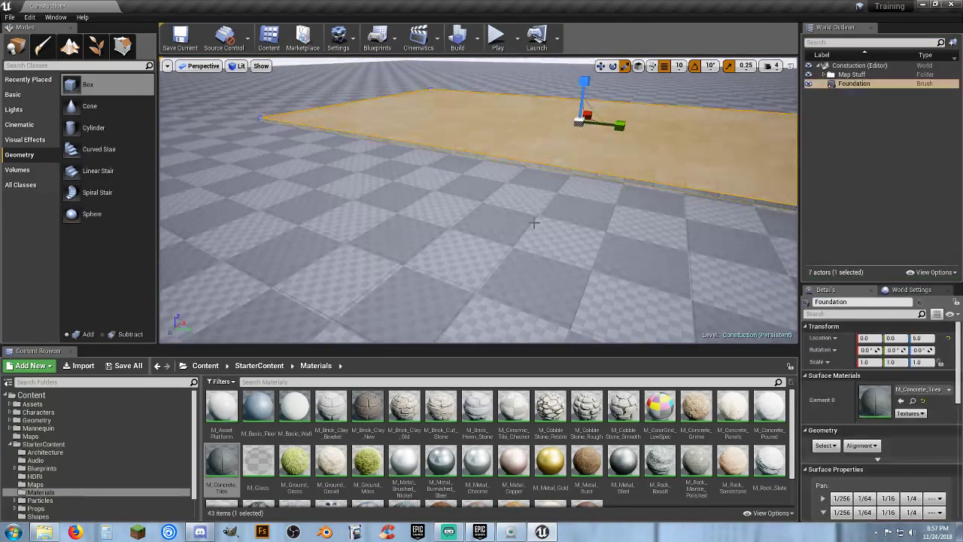
{"action": "key", "text": "Delete"}
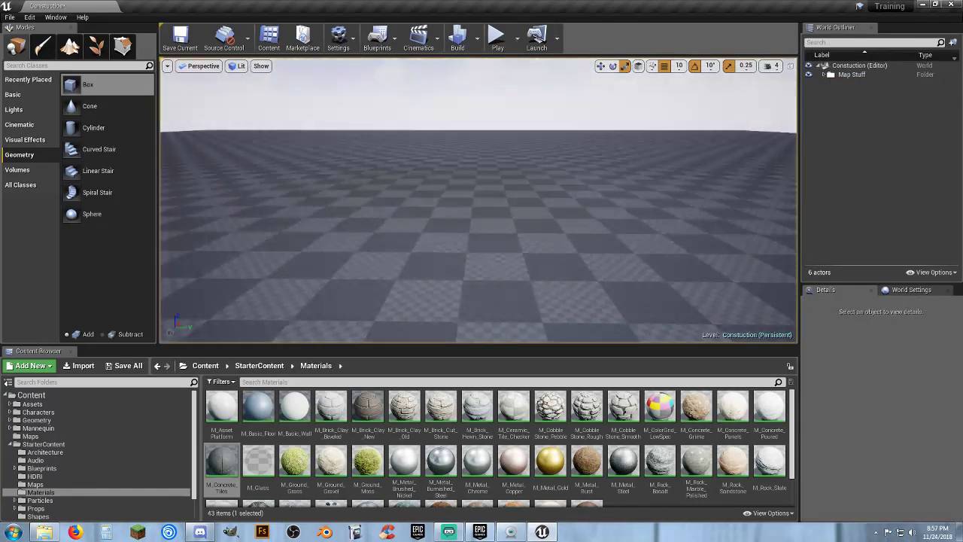
Place a box brush with the M_Brick_Clay_New material and set its location to X 0, Y 0, Z 100.
{"action": "left_click", "coordinate": [368, 408]}
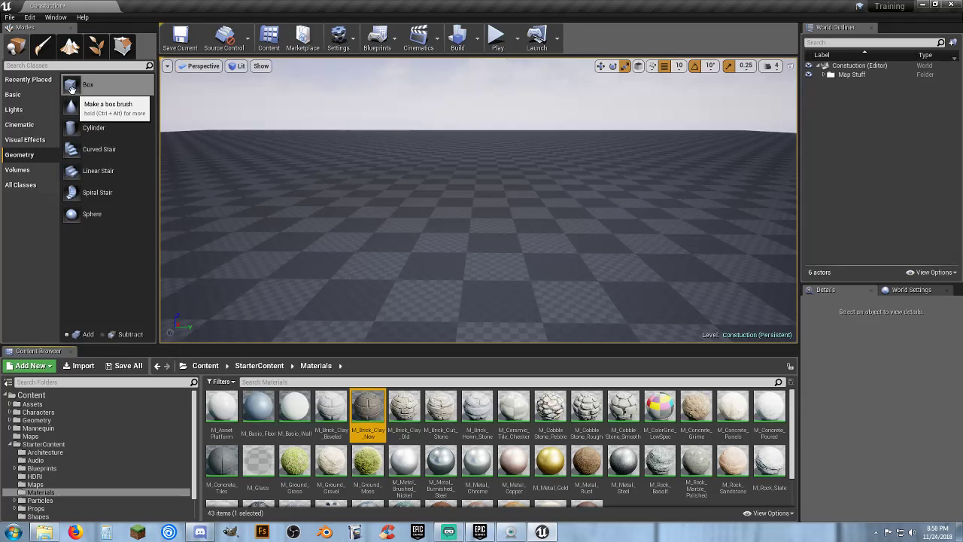
{"action": "left_click_drag", "start_coordinate": [83, 84], "coordinate": [454, 256]}
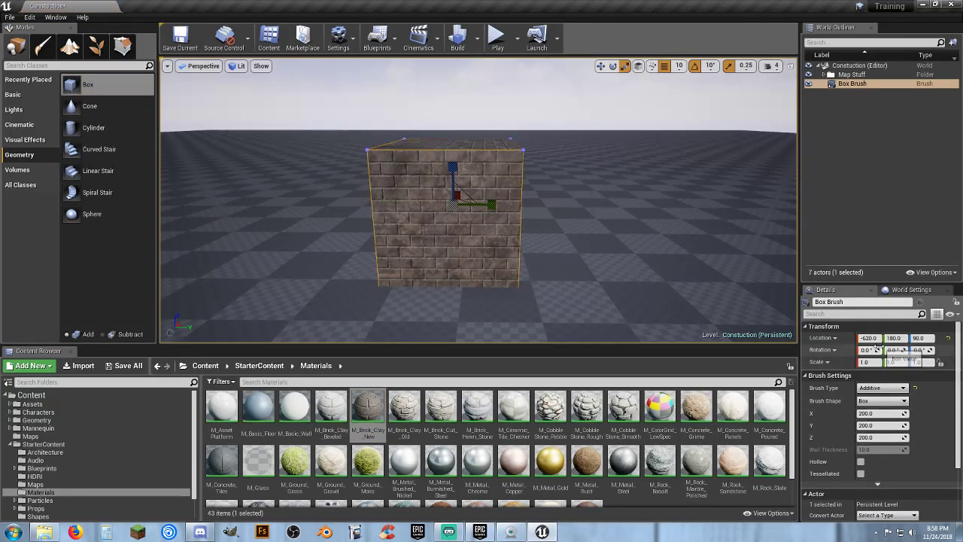
{"action": "left_click", "coordinate": [873, 338]}
{"action": "type", "text": "0"}
{"action": "key", "text": "Tab"}
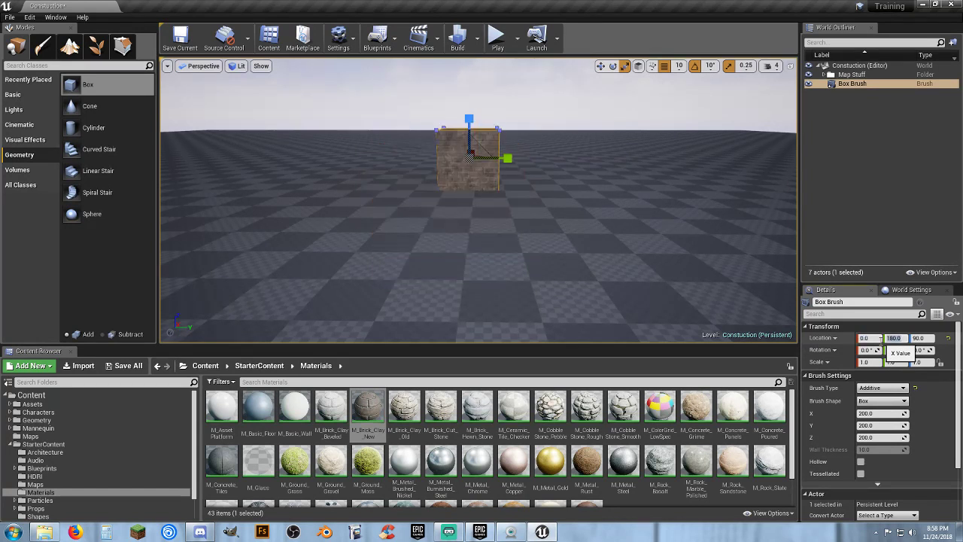
{"action": "type", "text": "0"}
{"action": "key", "text": "Tab"}
{"action": "type", "text": "10"}
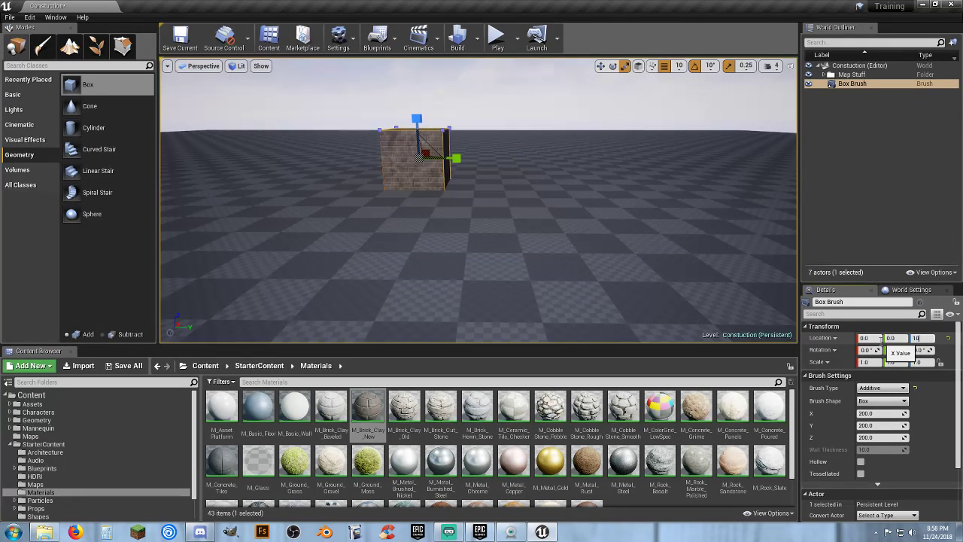
{"action": "type", "text": "0"}
{"action": "key", "text": "Return"}
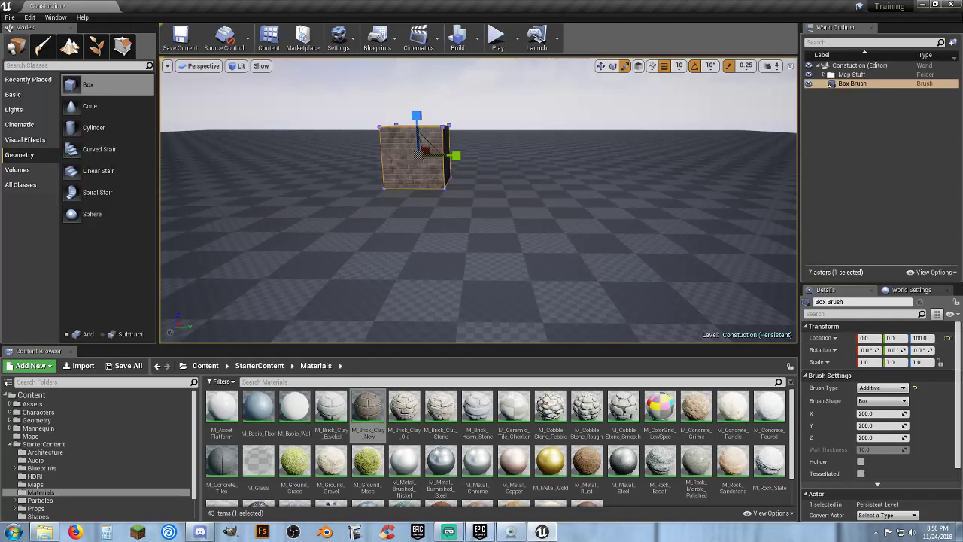
Set the brick box brush's X size to 1000 and its Y size to 2000.
{"action": "right_click_drag", "start_coordinate": [452, 249], "coordinate": [460, 226]}
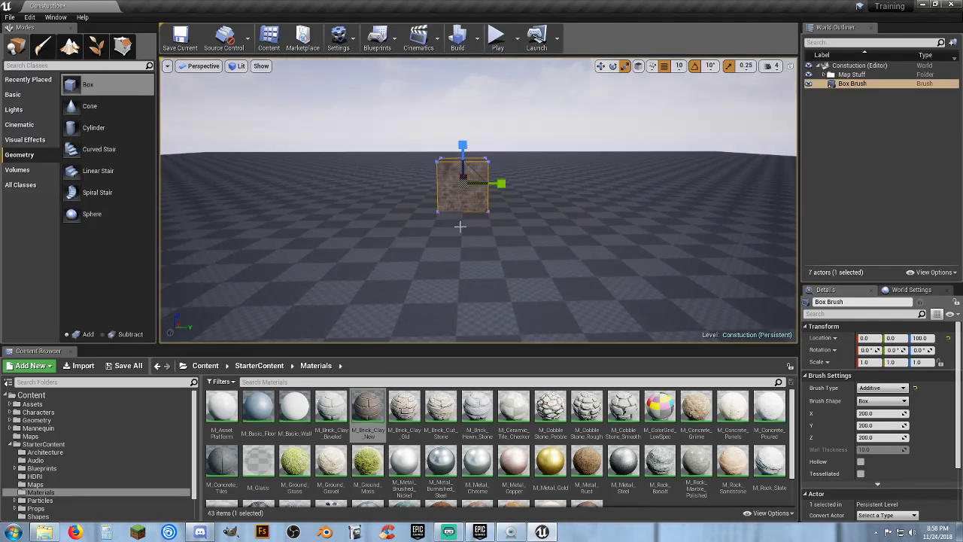
{"action": "left_click", "coordinate": [875, 413]}
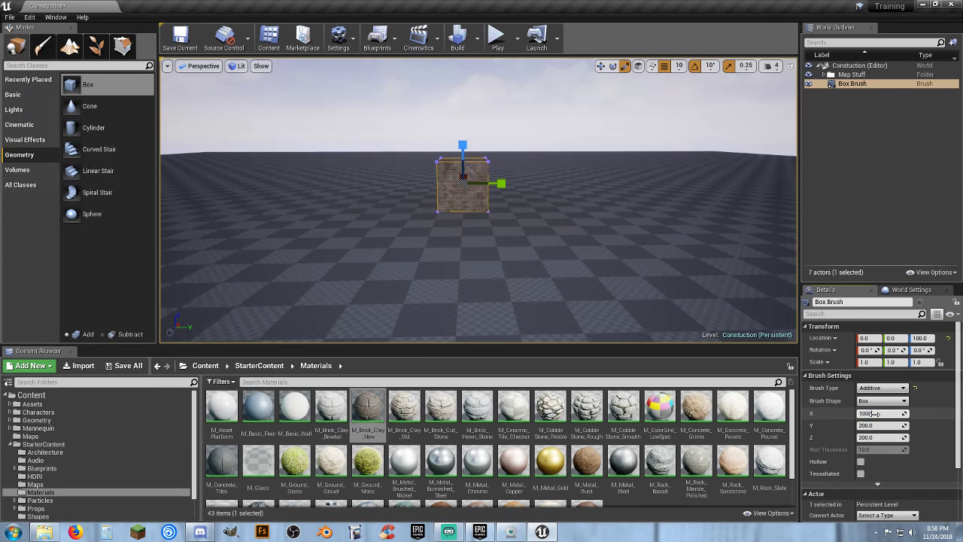
{"action": "key", "text": "Tab"}
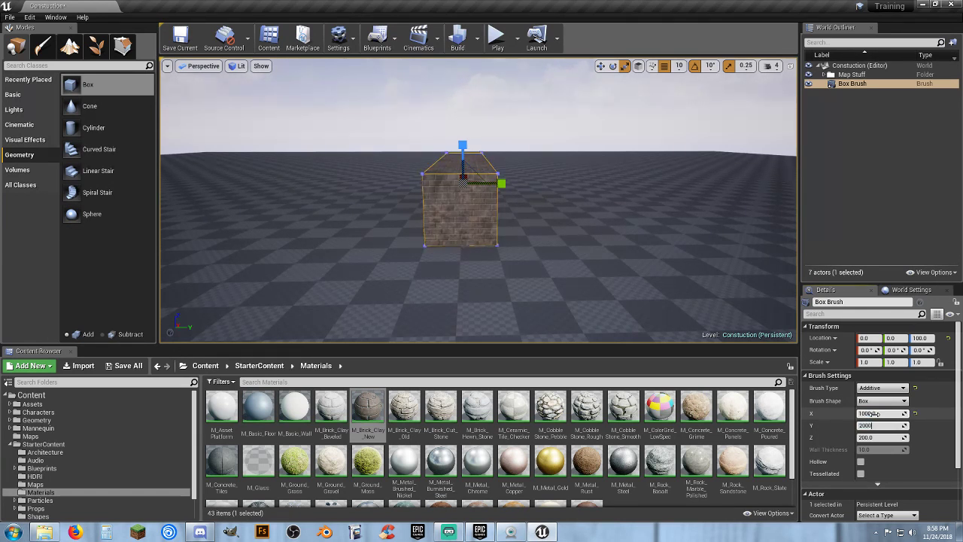
{"action": "key", "text": "Tab"}
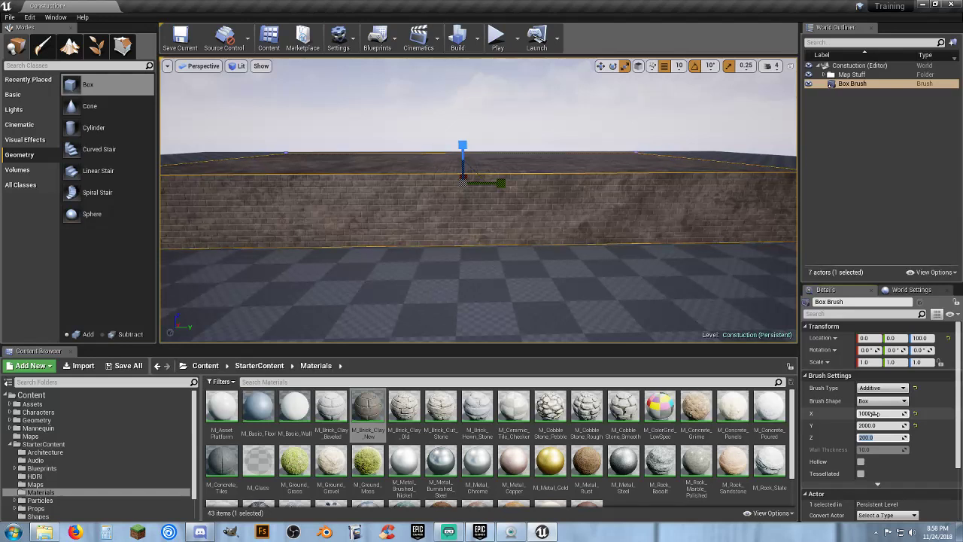
{"action": "mouse_move", "coordinate": [495, 243]}
{"action": "right_mouse_down"}
{"action": "mouse_move", "coordinate": [226, 250]}
{"action": "mouse_move", "coordinate": [504, 258]}
{"action": "right_mouse_up"}
{"action": "key", "text": "w"}
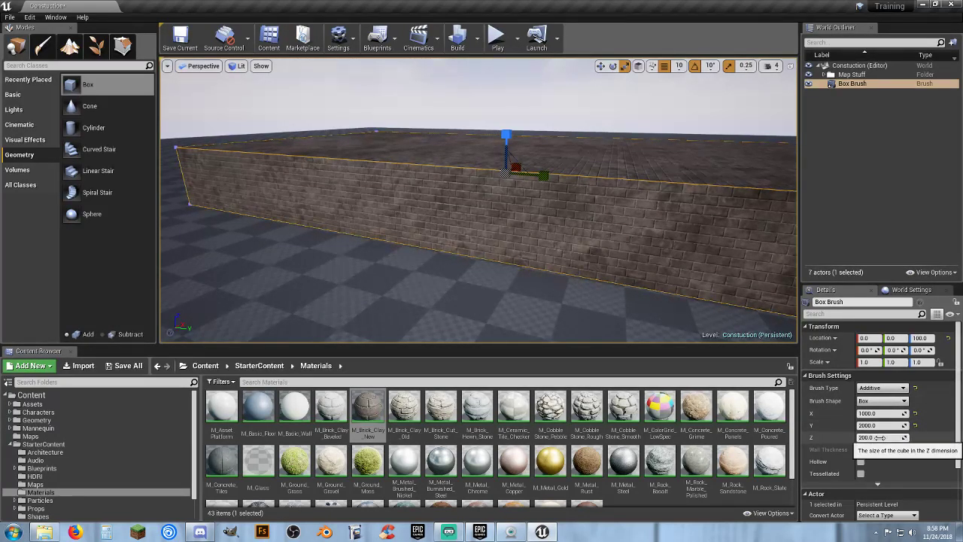
Make the brick box brush hollow and look over its outer walls and roof.
{"action": "left_click", "coordinate": [879, 437]}
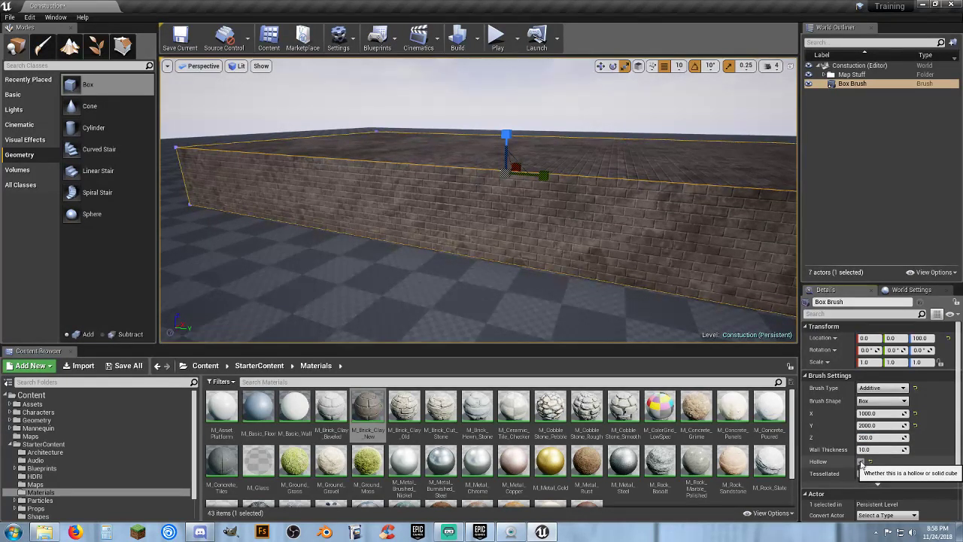
{"action": "left_click", "coordinate": [862, 462]}
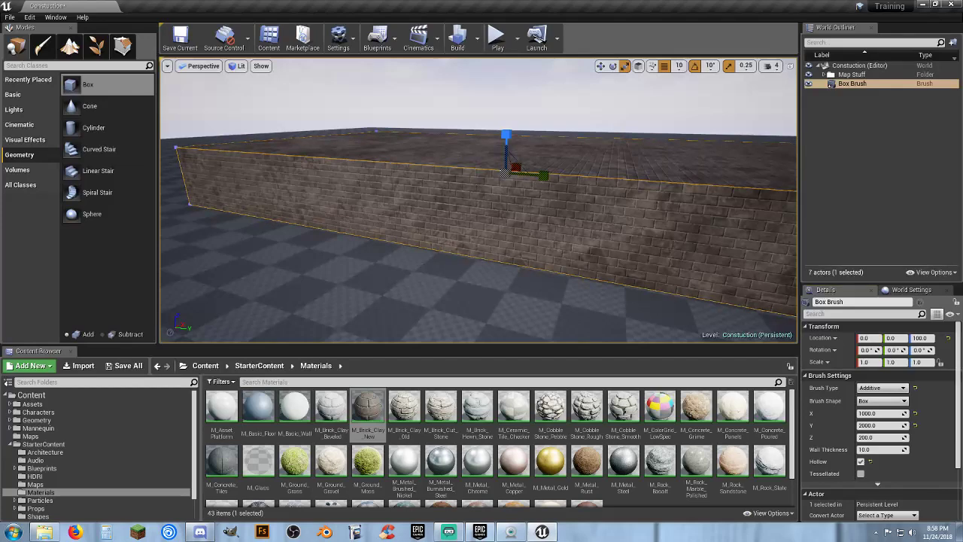
{"action": "key", "text": "w"}
{"action": "right_click_drag", "start_coordinate": [479, 200], "coordinate": [40, 208]}
{"action": "key", "text": "d"}
{"action": "key", "text": "s"}
{"action": "key", "text": "e"}
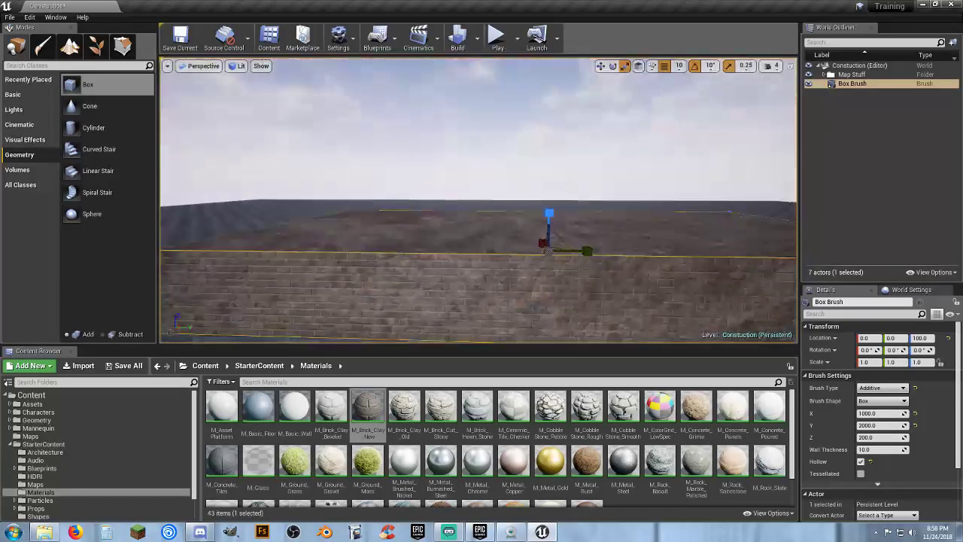
{"action": "key", "text": "w"}
{"action": "right_click_drag", "start_coordinate": [561, 218], "coordinate": [561, 257]}
{"action": "key", "text": "s"}
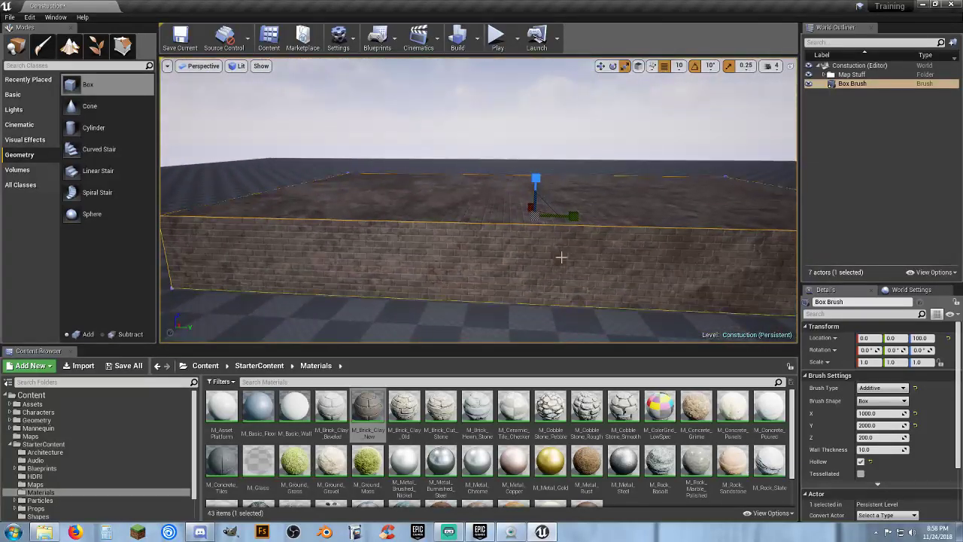
Set the hollow brick box brush's Z size to 320 and its Z location to 160.
{"action": "left_click", "coordinate": [861, 461]}
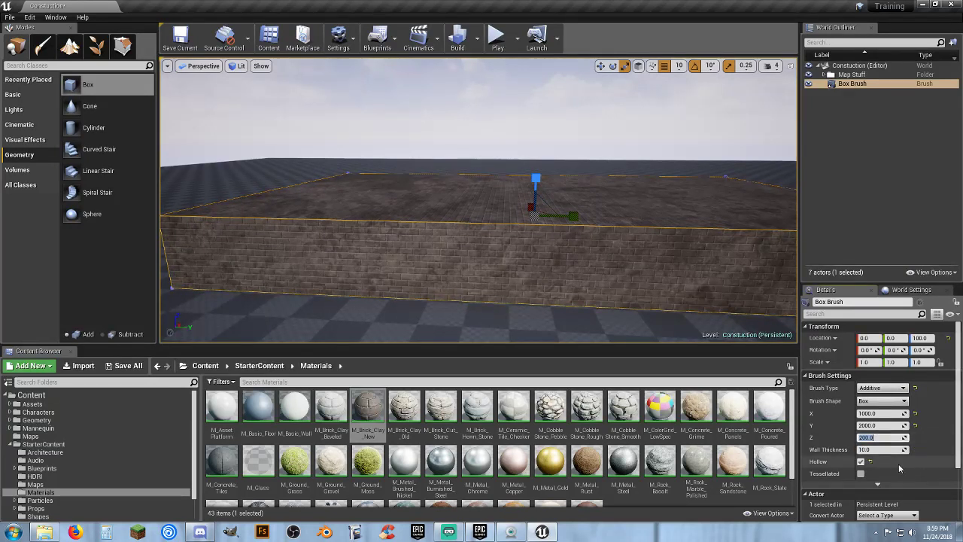
{"action": "type", "text": "320"}
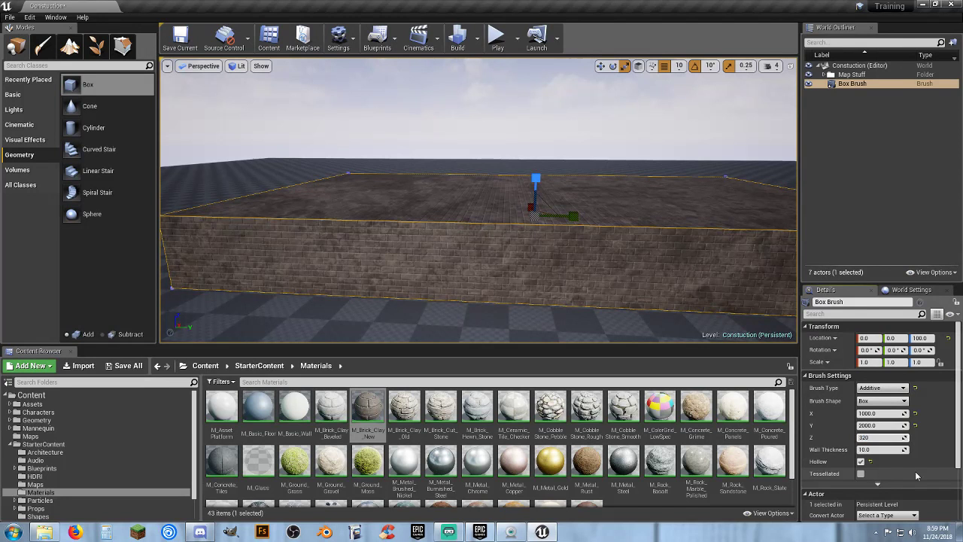
{"action": "key", "text": "Tab"}
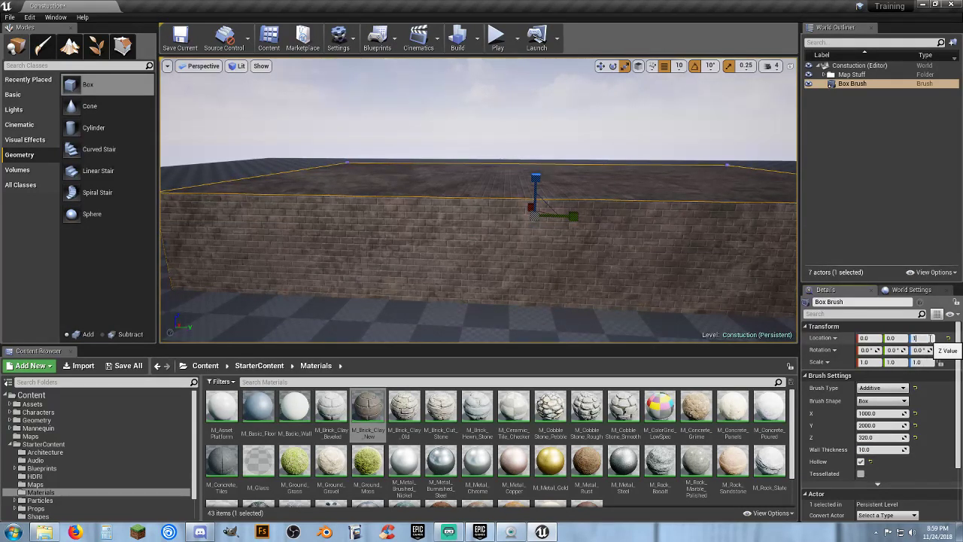
{"action": "key", "text": "Return"}
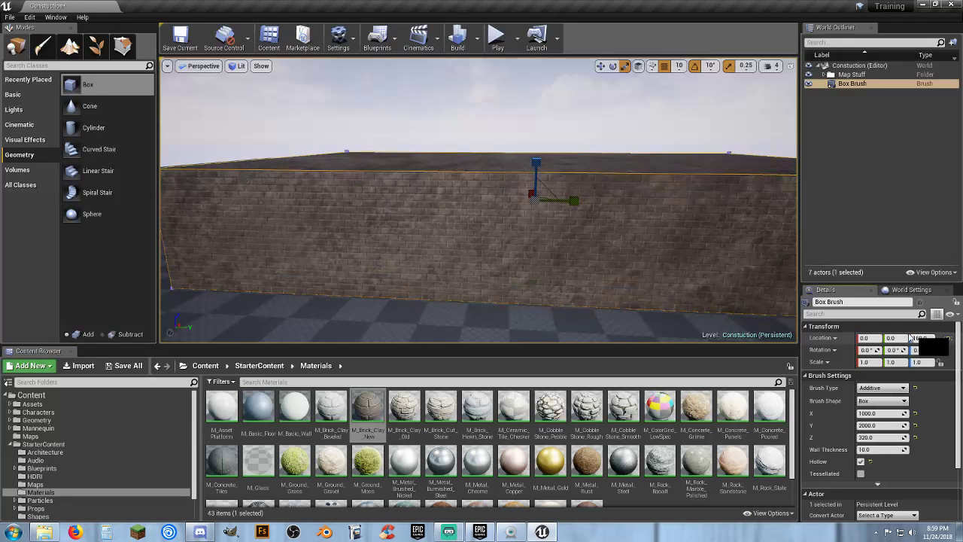
Play the level, run the character up to the outer brick wall and jump to check its height, and stop the session.
{"action": "left_click", "coordinate": [496, 36]}
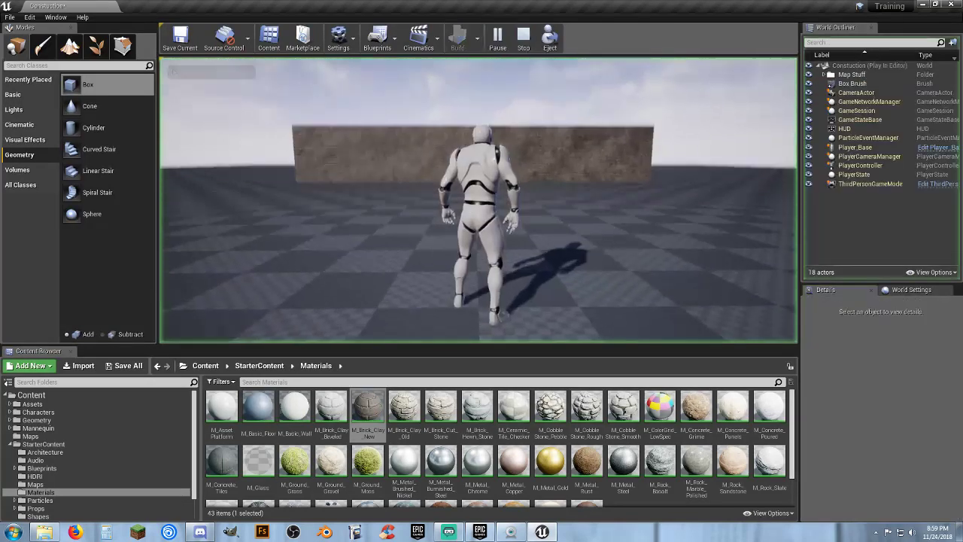
{"action": "key", "text": "w"}
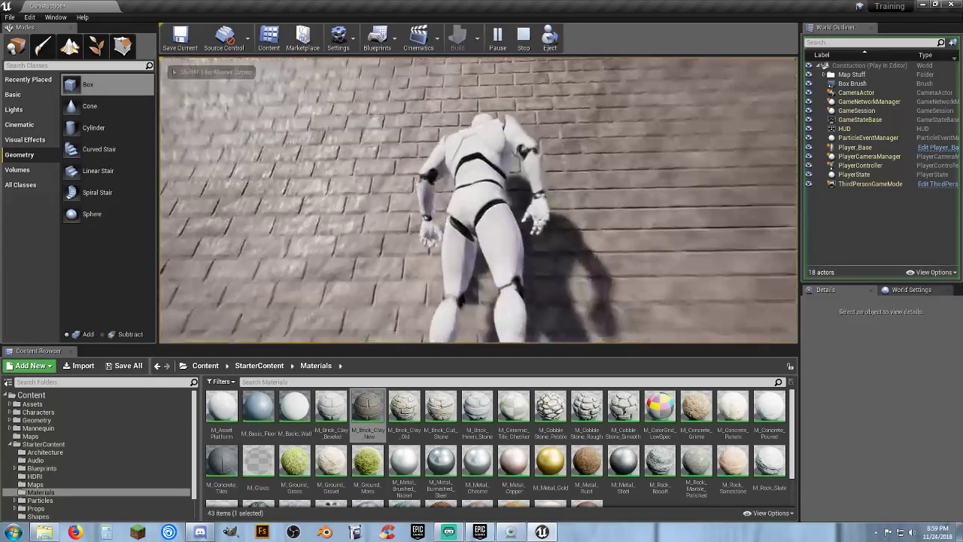
{"action": "key", "text": "space"}
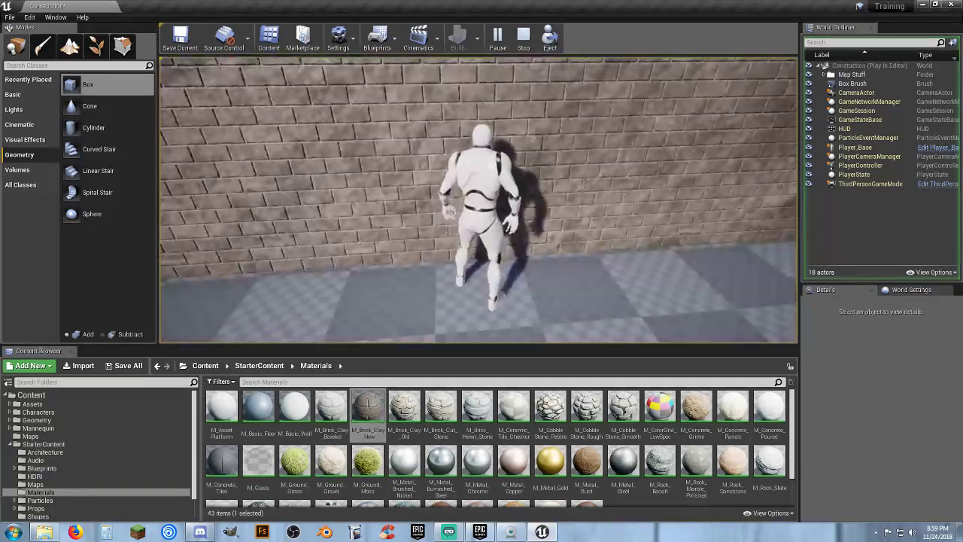
{"action": "key", "text": "Escape"}
Start play from the floor inside the hollow brick box, run and jump around the room to check its scale, and stop the session.
{"action": "right_click_drag", "start_coordinate": [504, 255], "coordinate": [486, 282]}
{"action": "key", "text": "w"}
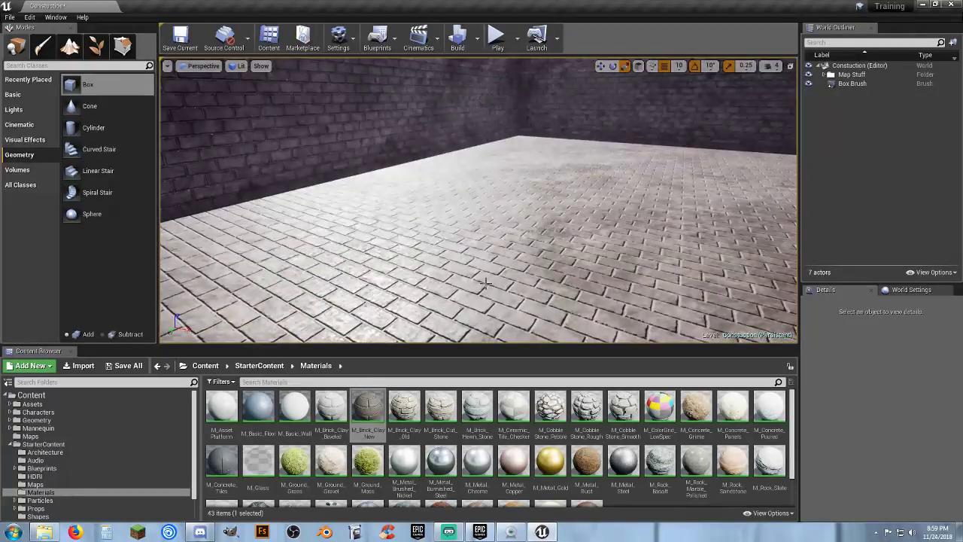
{"action": "right_click", "coordinate": [487, 284]}
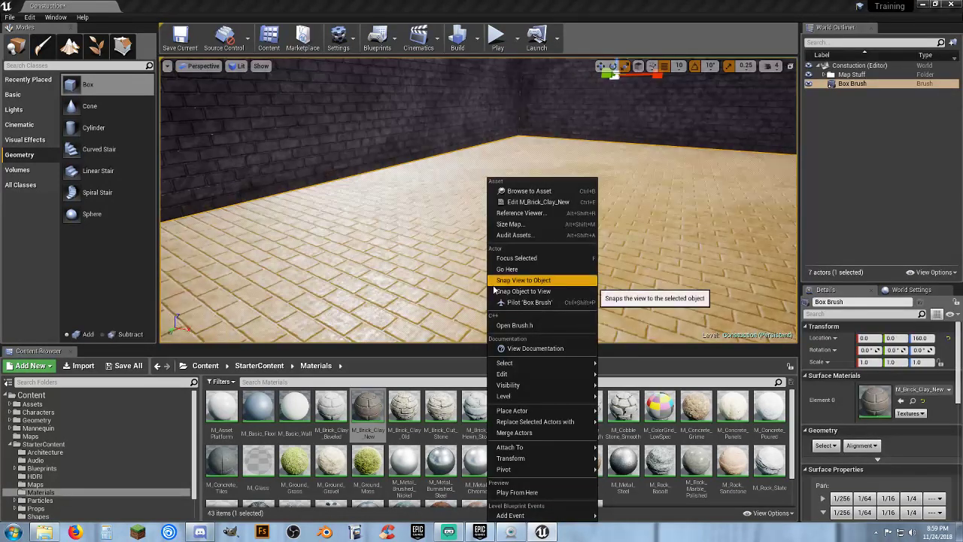
{"action": "left_click", "coordinate": [518, 492]}
{"action": "key", "text": "w"}
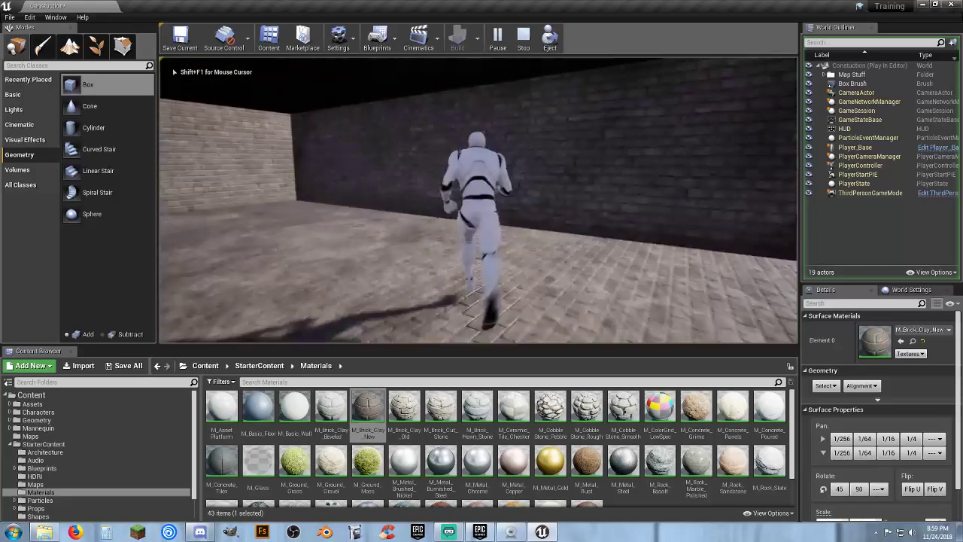
{"action": "key", "text": "space"}
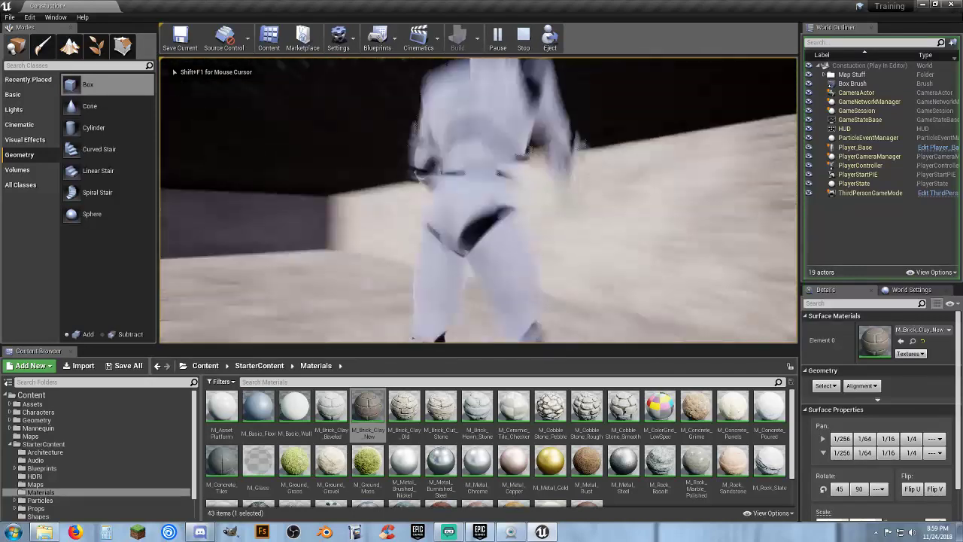
{"action": "key", "text": "w"}
{"action": "key", "text": "d"}
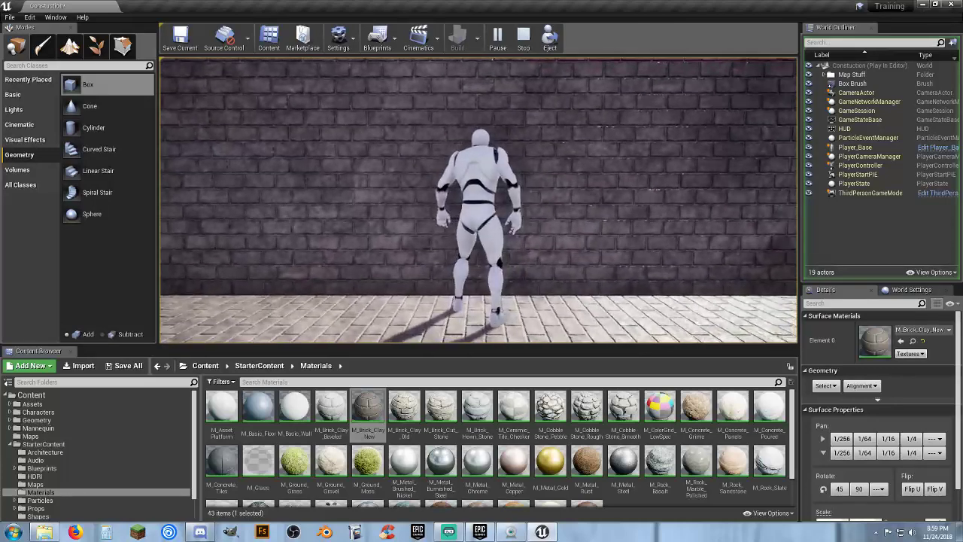
{"action": "key", "text": "Escape"}
Place a box brush with the M_Wood_Walnut material and set its X and Y location to 0.
{"action": "key", "text": "s"}
{"action": "right_click_drag", "start_coordinate": [432, 294], "coordinate": [500, 316]}
{"action": "key", "text": "w"}
{"action": "key", "text": "s"}
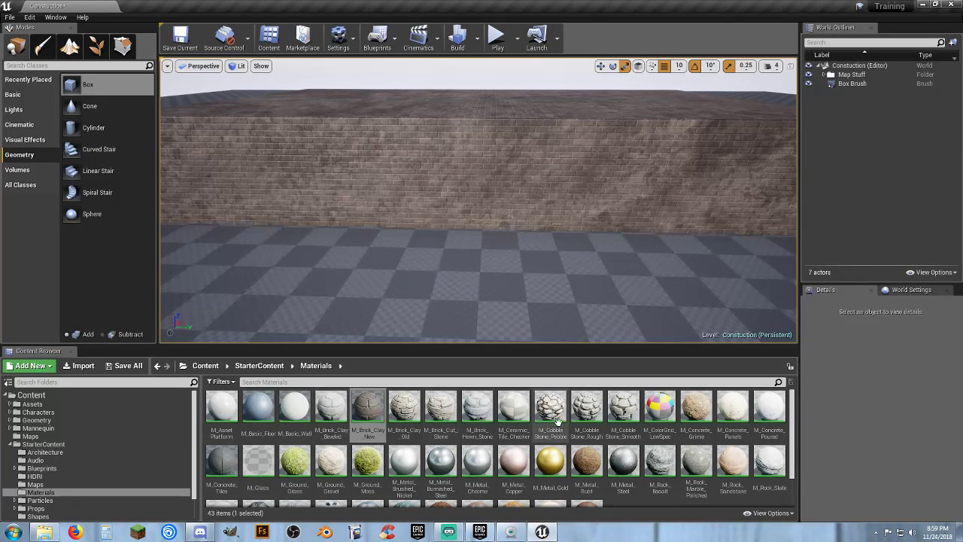
{"action": "scroll", "coordinate": [625, 444], "scroll_direction": "down", "scroll_amount": 1}
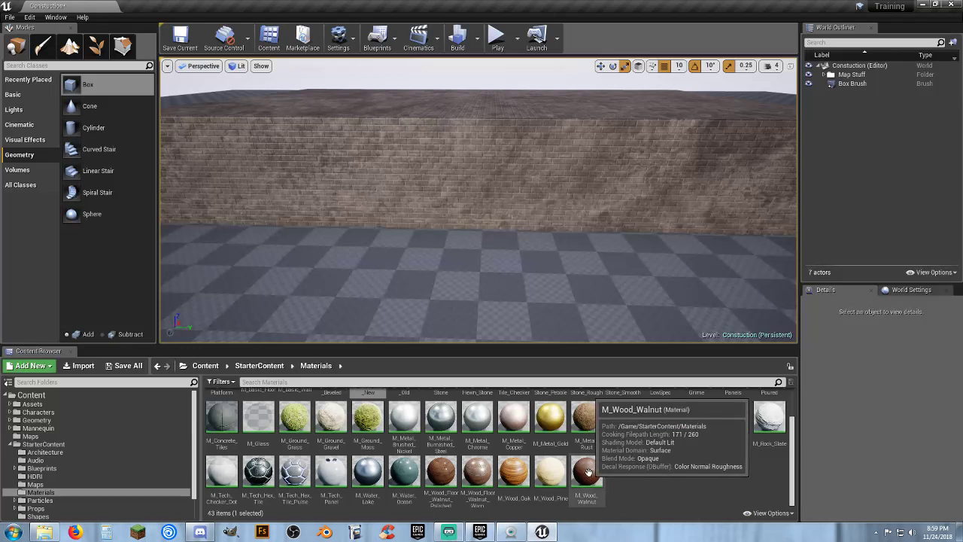
{"action": "left_click", "coordinate": [589, 473]}
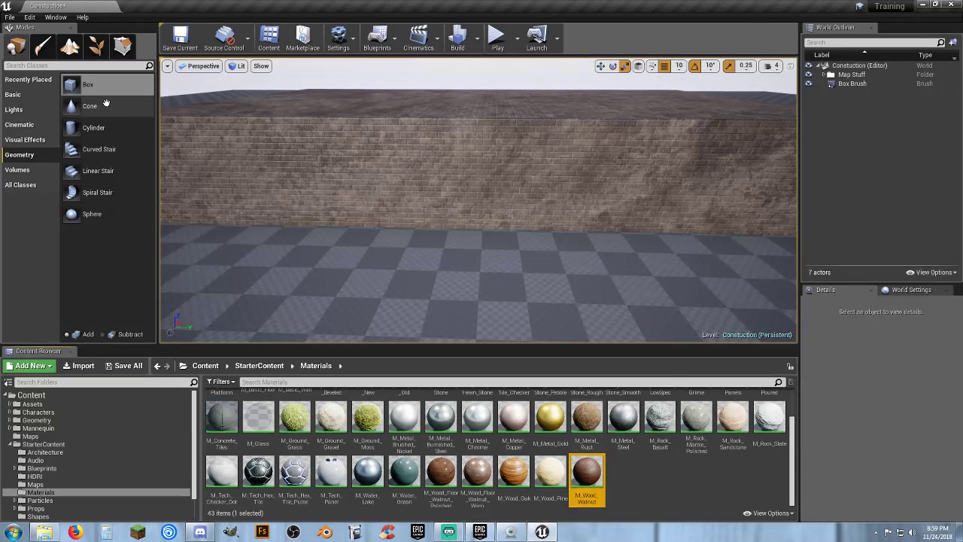
{"action": "mouse_move", "coordinate": [83, 84]}
{"action": "left_mouse_down"}
{"action": "mouse_move", "coordinate": [462, 241]}
{"action": "mouse_move", "coordinate": [459, 262]}
{"action": "left_mouse_up"}
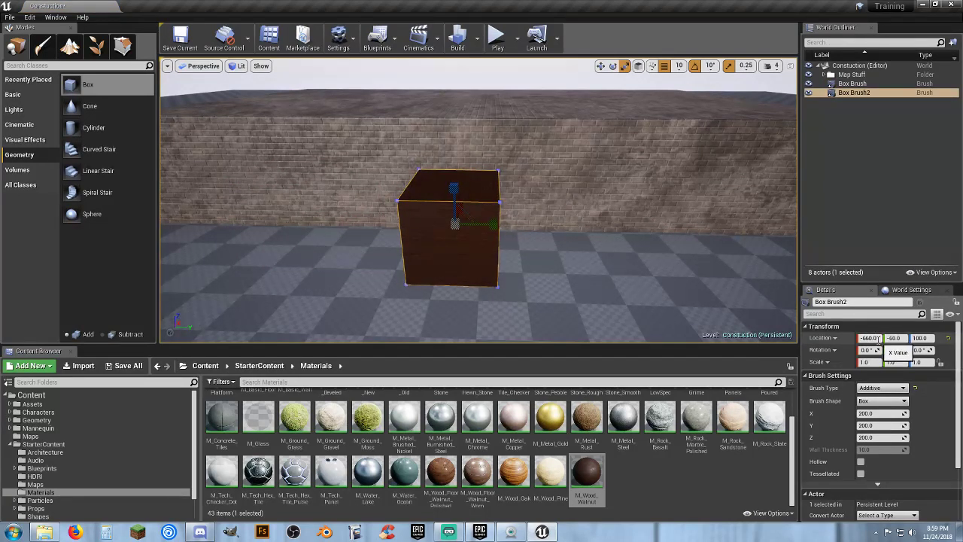
{"action": "key", "text": "Tab"}
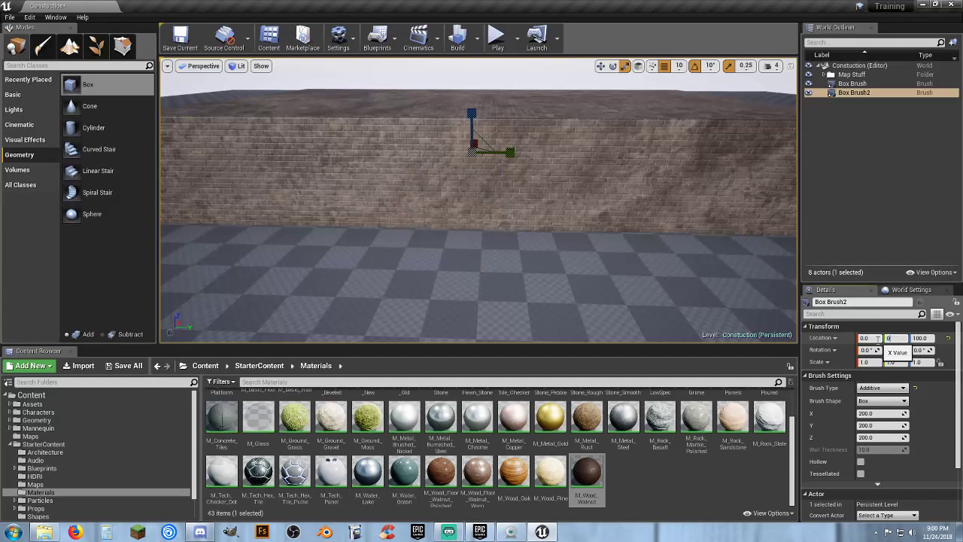
{"action": "type", "text": "0"}
{"action": "key", "text": "Tab"}
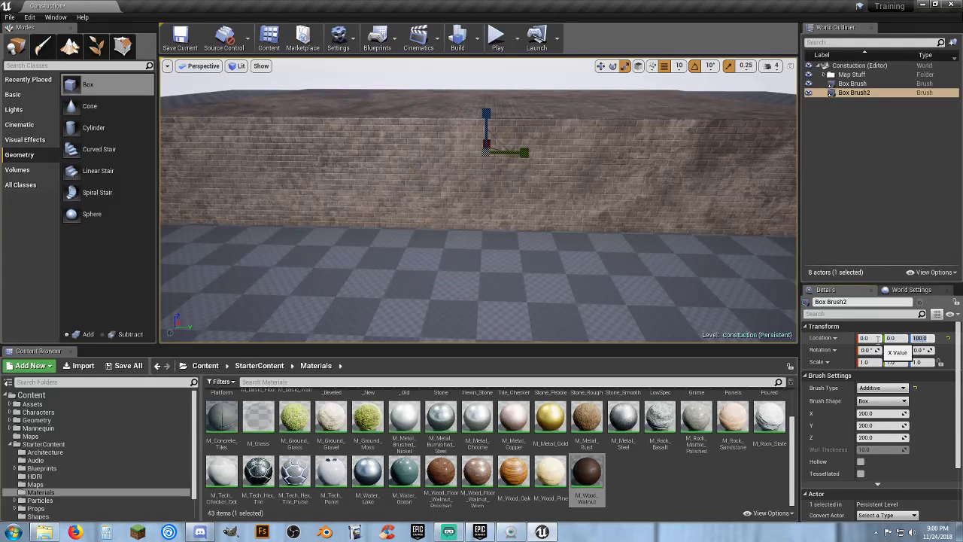
Move the walnut box brush along X with the translate gizmo, out of the brick building to X -750.
{"action": "left_click", "coordinate": [600, 67]}
{"action": "right_click_drag", "start_coordinate": [595, 150], "coordinate": [619, 222]}
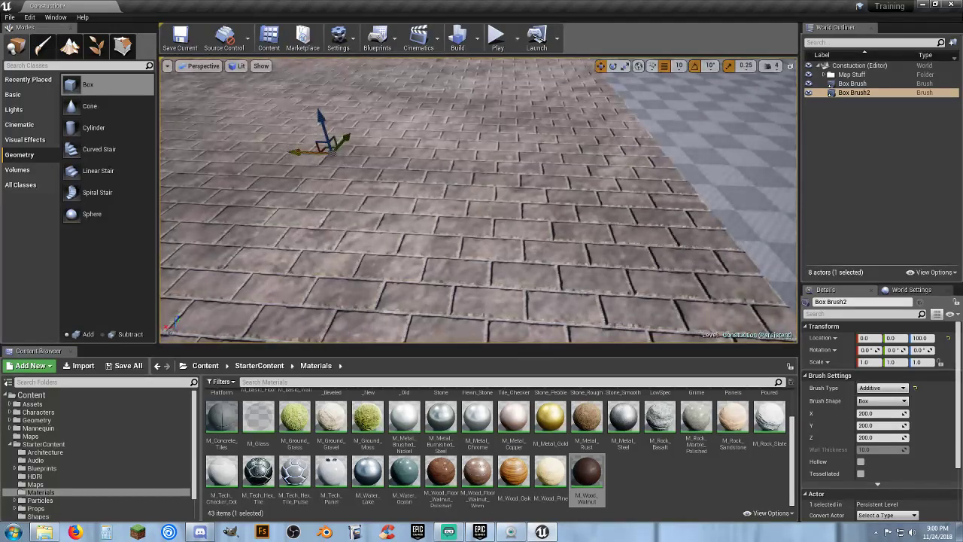
{"action": "left_click_drag", "start_coordinate": [294, 153], "coordinate": [637, 183]}
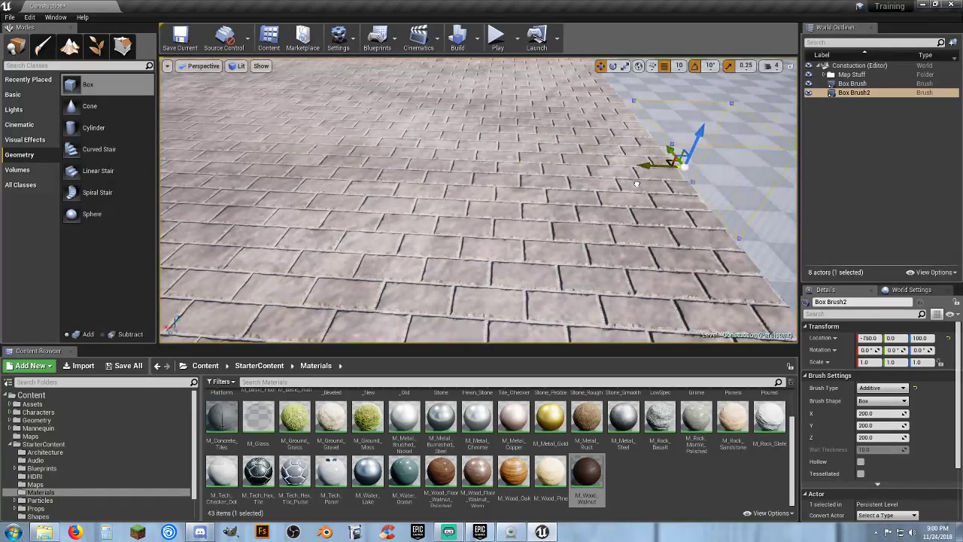
{"action": "right_click_drag", "start_coordinate": [637, 184], "coordinate": [714, 188]}
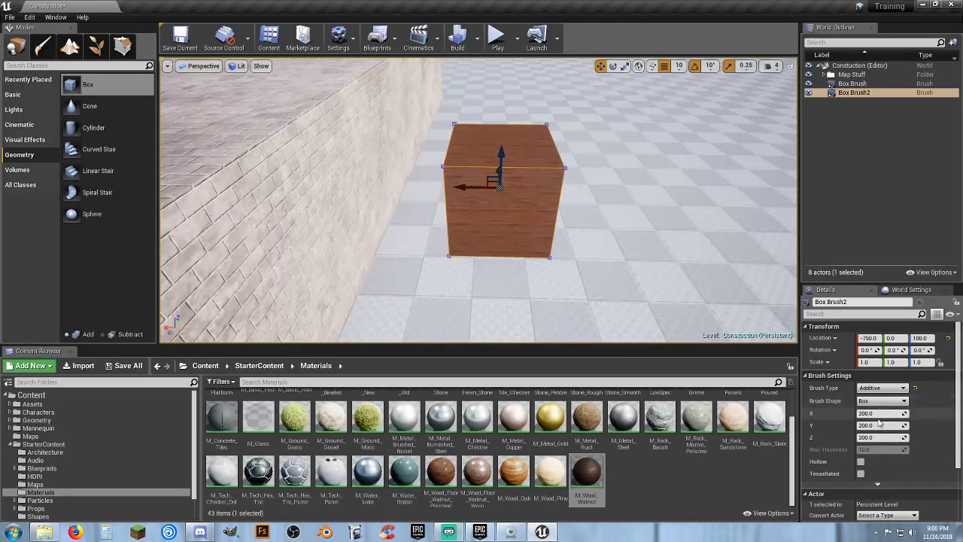
Set the walnut box brush's X size to 20 and its Z location to 10.
{"action": "type", "text": "0"}
{"action": "key", "text": "Tab"}
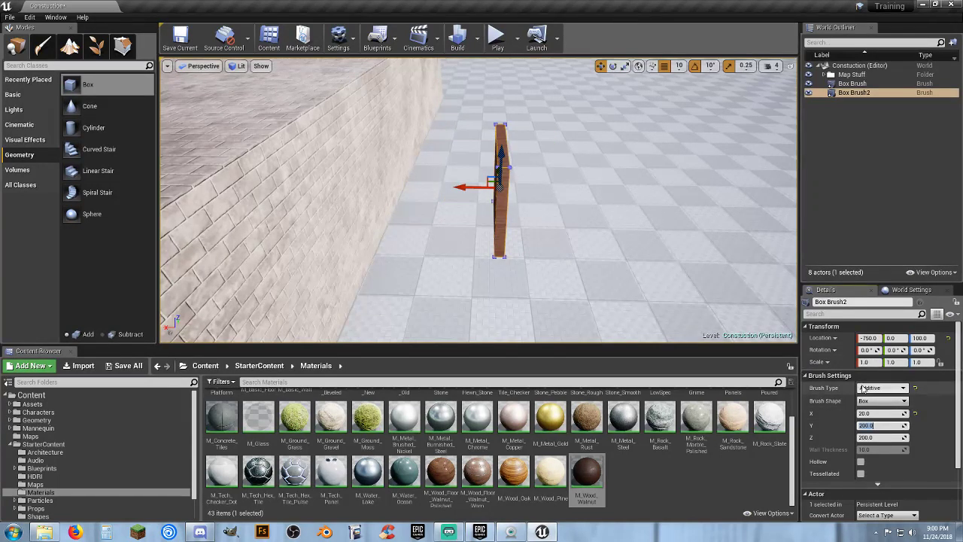
{"action": "right_click_drag", "start_coordinate": [635, 264], "coordinate": [451, 293]}
{"action": "mouse_move", "coordinate": [583, 219]}
{"action": "right_mouse_down"}
{"action": "mouse_move", "coordinate": [662, 256]}
{"action": "mouse_move", "coordinate": [583, 220]}
{"action": "right_mouse_up"}
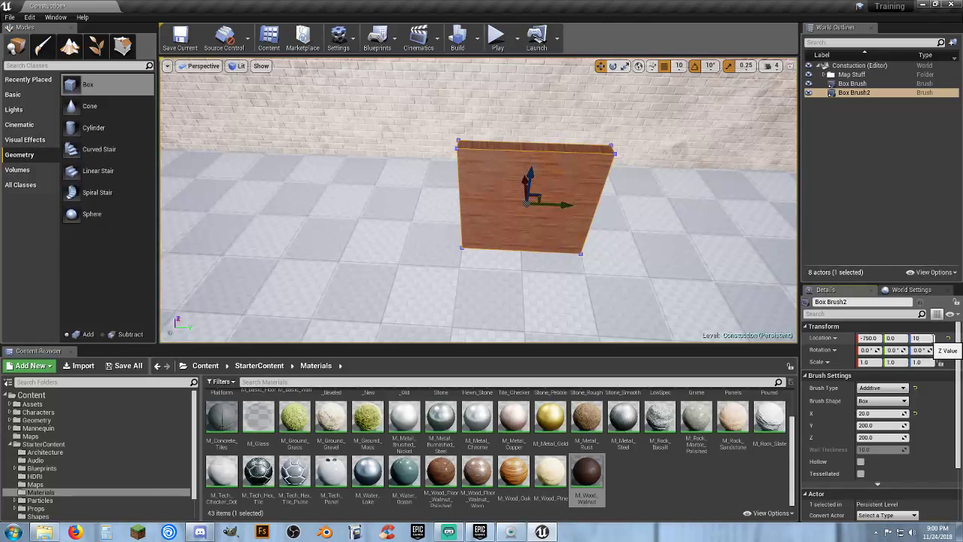
{"action": "key", "text": "Return"}
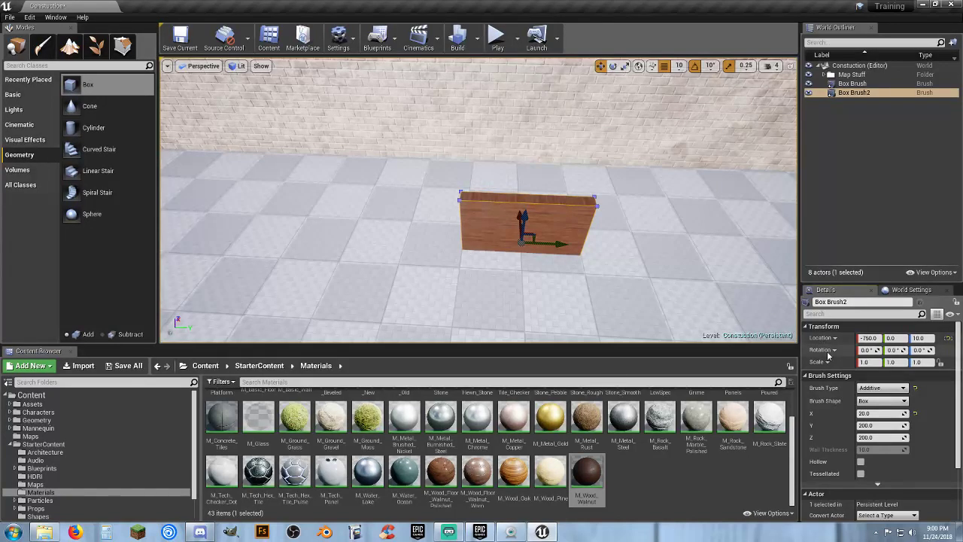
Set the walnut box brush's Z location to 110 and its Y size to 120.
{"action": "right_click_drag", "start_coordinate": [639, 283], "coordinate": [667, 304]}
{"action": "key", "text": "w"}
{"action": "key", "text": "s"}
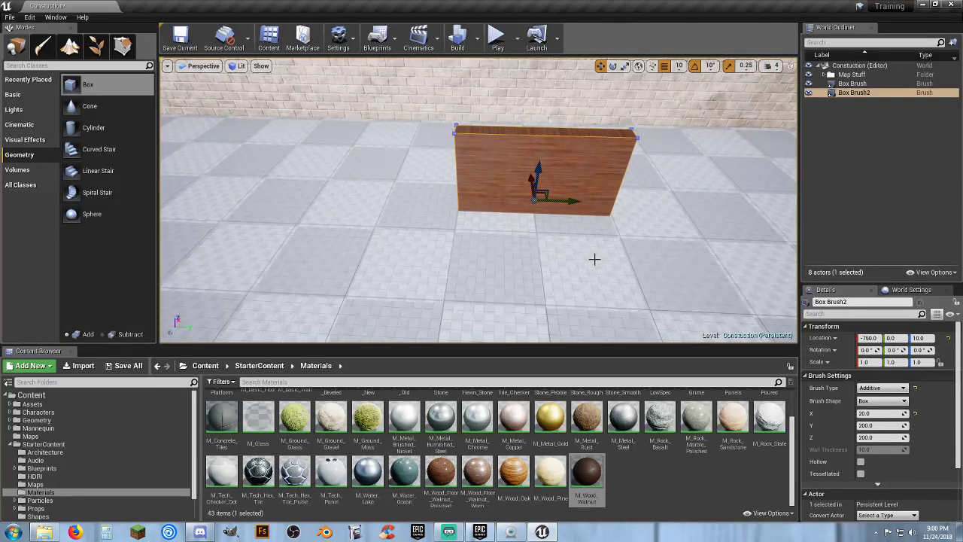
{"action": "right_click_drag", "start_coordinate": [595, 259], "coordinate": [611, 259]}
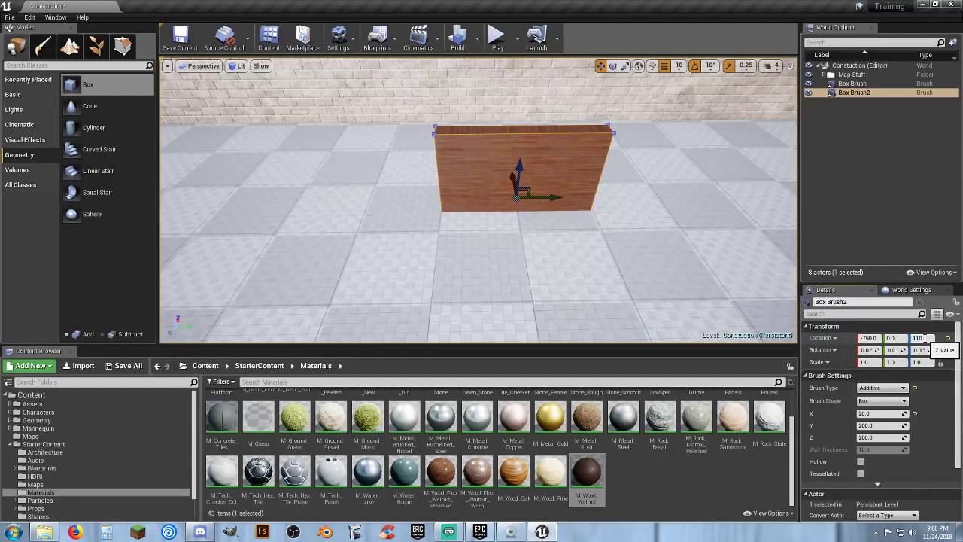
{"action": "key", "text": "Return"}
{"action": "right_click_drag", "start_coordinate": [532, 207], "coordinate": [473, 212]}
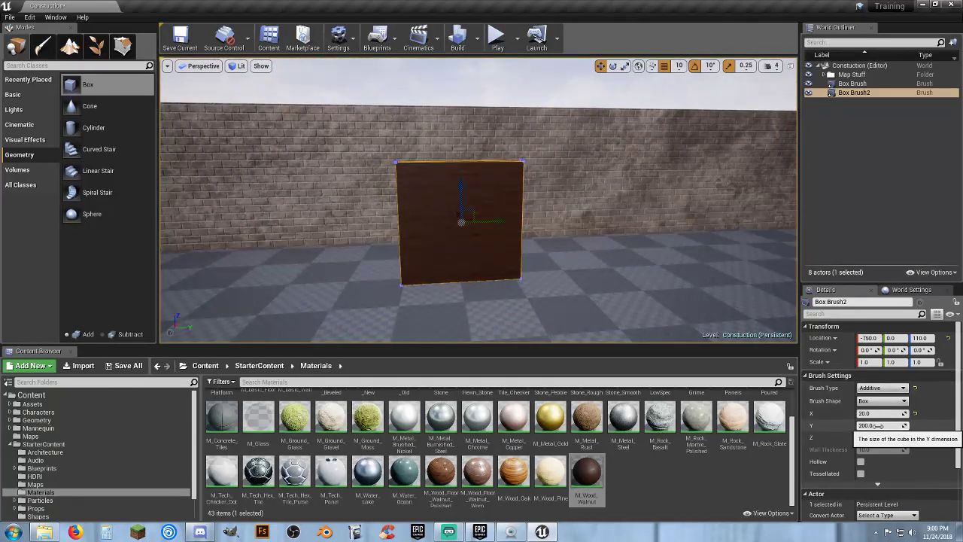
{"action": "left_click", "coordinate": [879, 425]}
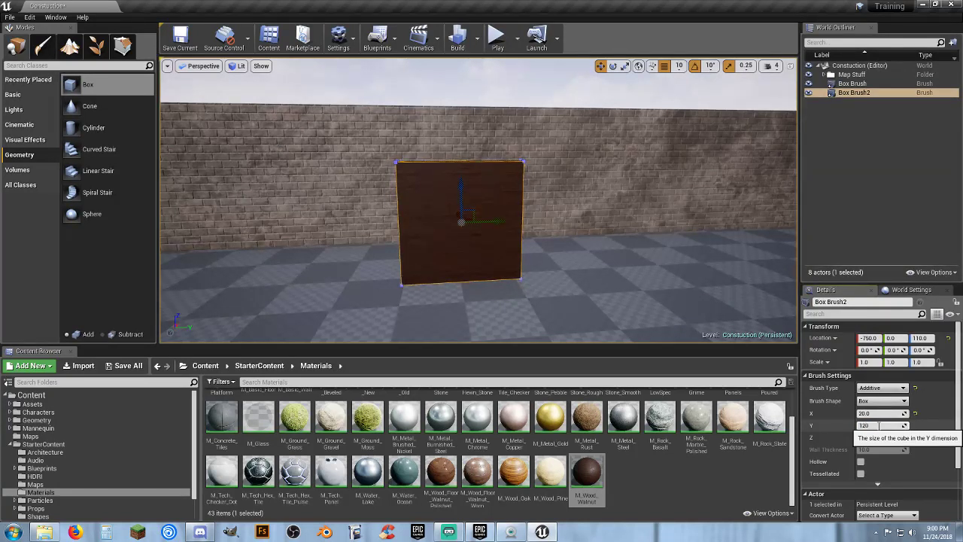
{"action": "type", "text": "120"}
{"action": "key", "text": "Tab"}
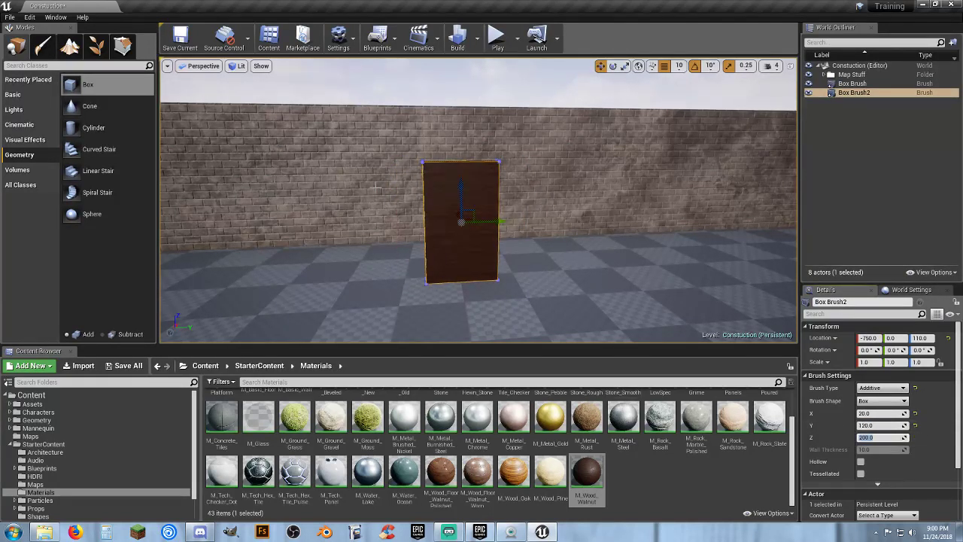
Move the walnut box brush along X with the translate gizmo into the brick building's wall, to X -500.
{"action": "right_click_drag", "start_coordinate": [541, 238], "coordinate": [512, 277]}
{"action": "left_click_drag", "start_coordinate": [561, 194], "coordinate": [485, 193]}
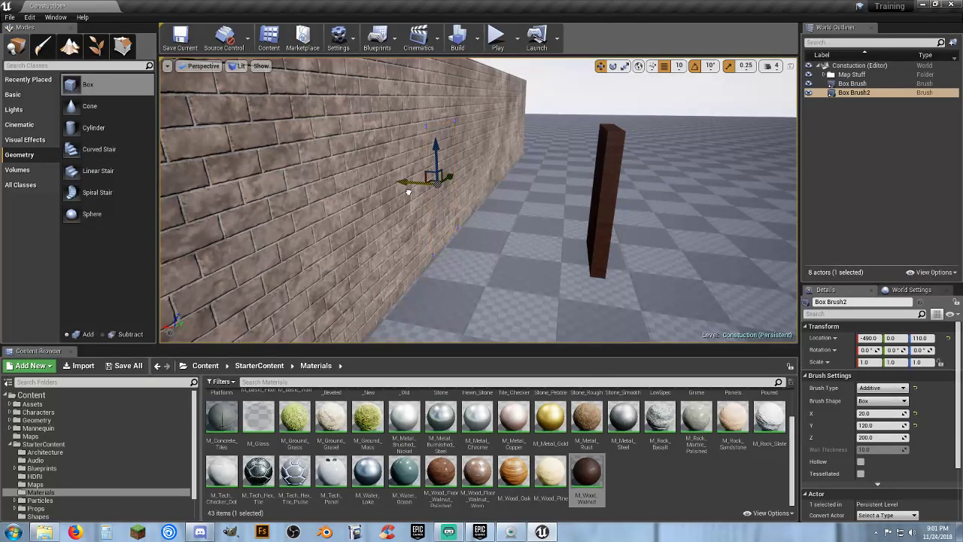
{"action": "left_click_drag", "start_coordinate": [410, 192], "coordinate": [409, 191]}
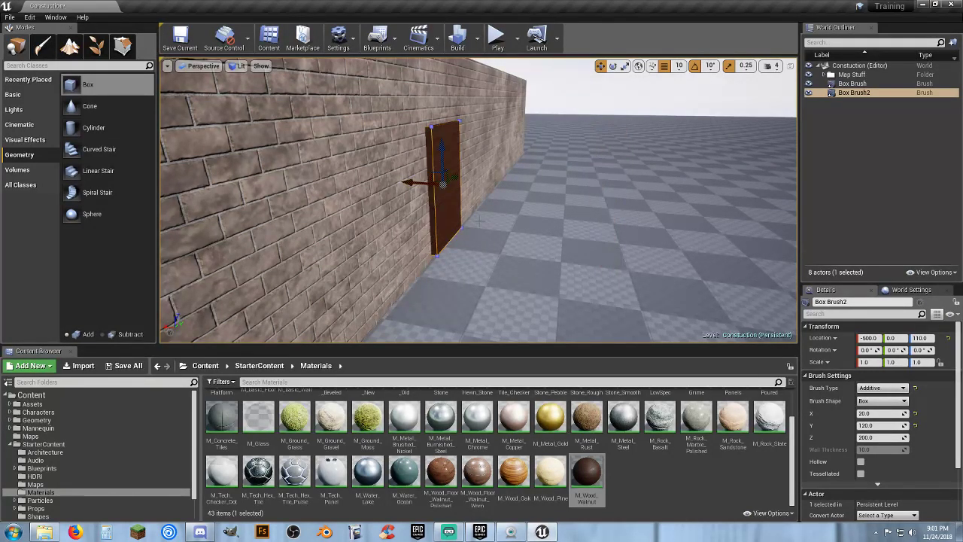
Change the walnut box brush's type to Subtractive to cut a doorway through the brick wall.
{"action": "mouse_move", "coordinate": [409, 191]}
{"action": "right_mouse_down"}
{"action": "mouse_move", "coordinate": [210, 191]}
{"action": "mouse_move", "coordinate": [579, 191]}
{"action": "right_mouse_up"}
{"action": "key", "text": "w"}
{"action": "key", "text": "a"}
{"action": "key", "text": "d"}
{"action": "left_click", "coordinate": [882, 388]}
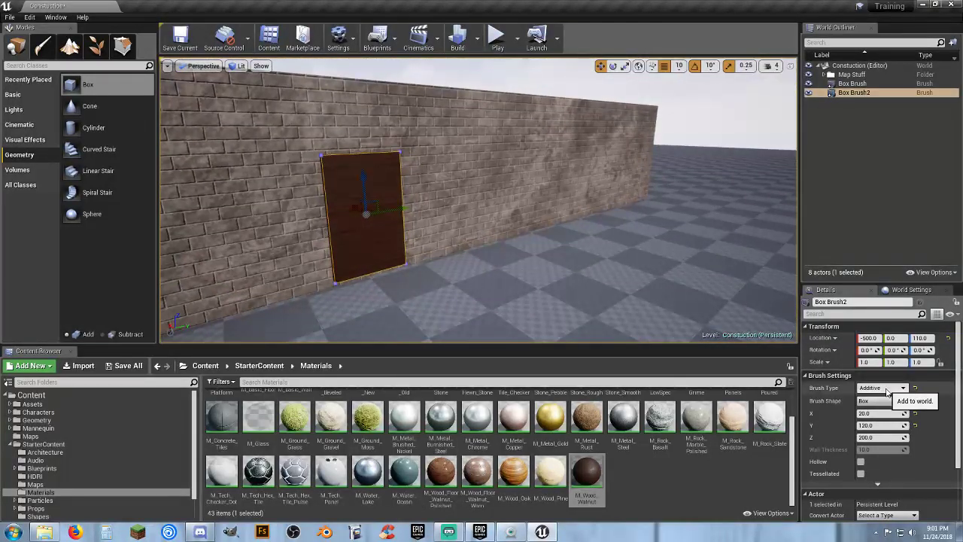
{"action": "left_click", "coordinate": [884, 404]}
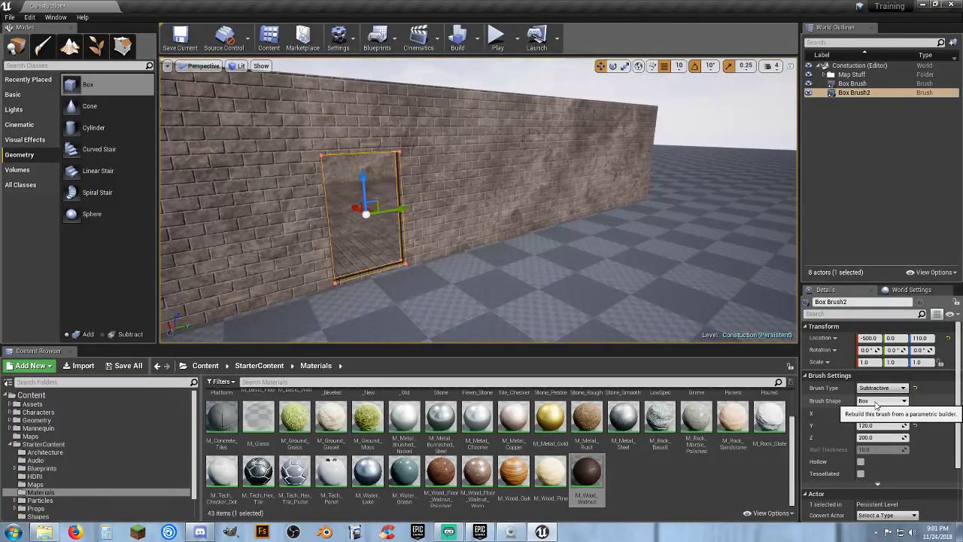
Examine the cut doorway up close, checking the material on its inner edges and its fit in the wall.
{"action": "key", "text": "w"}
{"action": "mouse_move", "coordinate": [508, 256]}
{"action": "right_mouse_down"}
{"action": "mouse_move", "coordinate": [429, 256]}
{"action": "mouse_move", "coordinate": [527, 245]}
{"action": "mouse_move", "coordinate": [512, 245]}
{"action": "right_mouse_up"}
{"action": "key", "text": "a"}
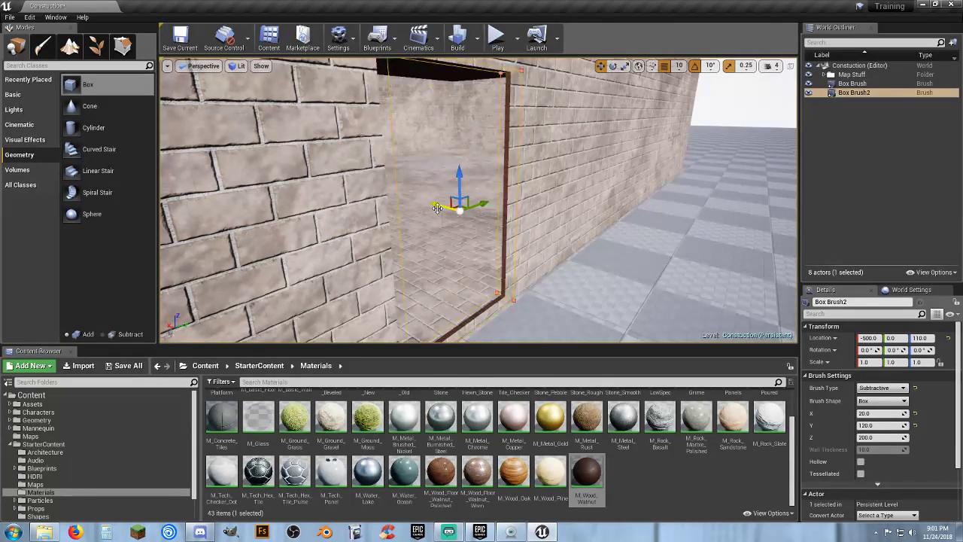
{"action": "key", "text": "w"}
{"action": "right_click_drag", "start_coordinate": [540, 245], "coordinate": [571, 163]}
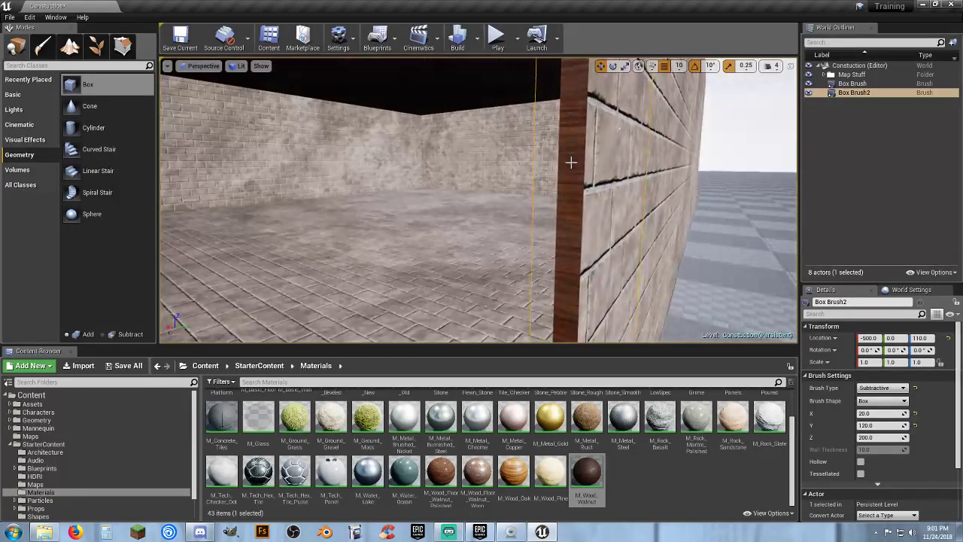
{"action": "key", "text": "s"}
{"action": "right_click_drag", "start_coordinate": [575, 196], "coordinate": [569, 202]}
{"action": "key", "text": "d"}
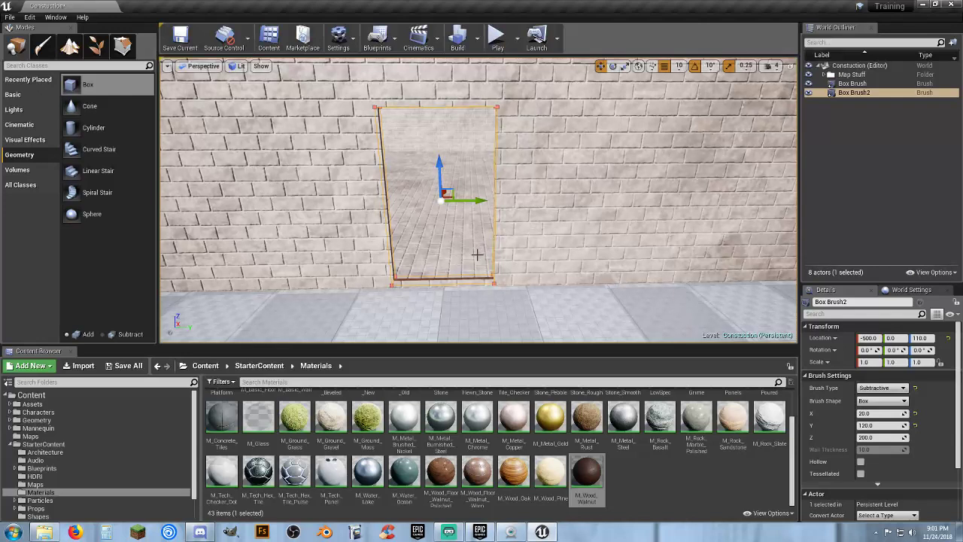
View the doorway's threshold from inside the room and set the subtractive brush's Z location to 105.
{"action": "key", "text": "w"}
{"action": "right_click_drag", "start_coordinate": [465, 271], "coordinate": [205, 251]}
{"action": "key", "text": "w"}
{"action": "key", "text": "s"}
{"action": "key", "text": "a"}
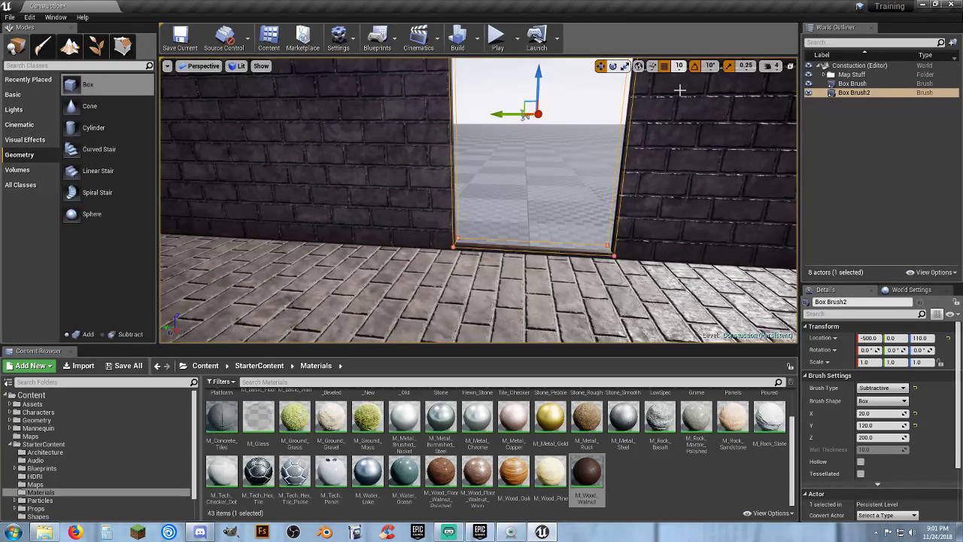
{"action": "left_click", "coordinate": [930, 338]}
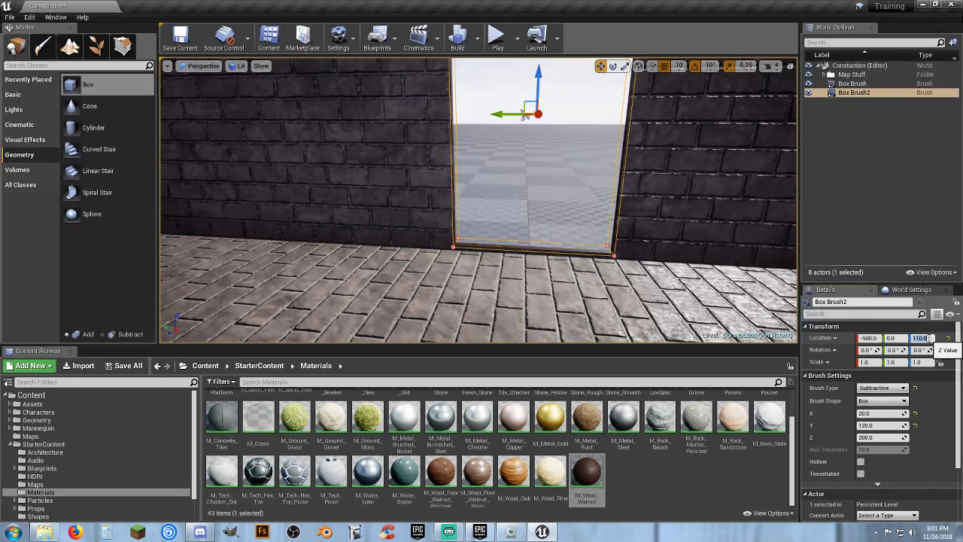
{"action": "key", "text": "Return"}
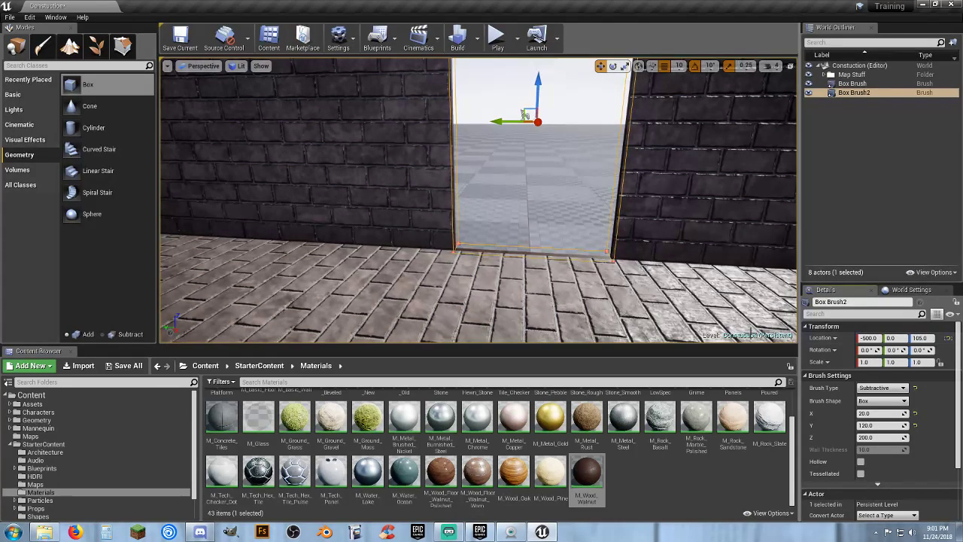
Select all adjacent surfaces of the doorway's inner edge and apply the M_Brick_Clay_New material to them.
{"action": "key", "text": "w"}
{"action": "mouse_move", "coordinate": [599, 299]}
{"action": "right_mouse_down"}
{"action": "mouse_move", "coordinate": [662, 298]}
{"action": "mouse_move", "coordinate": [585, 200]}
{"action": "right_mouse_up"}
{"action": "left_click", "coordinate": [585, 199]}
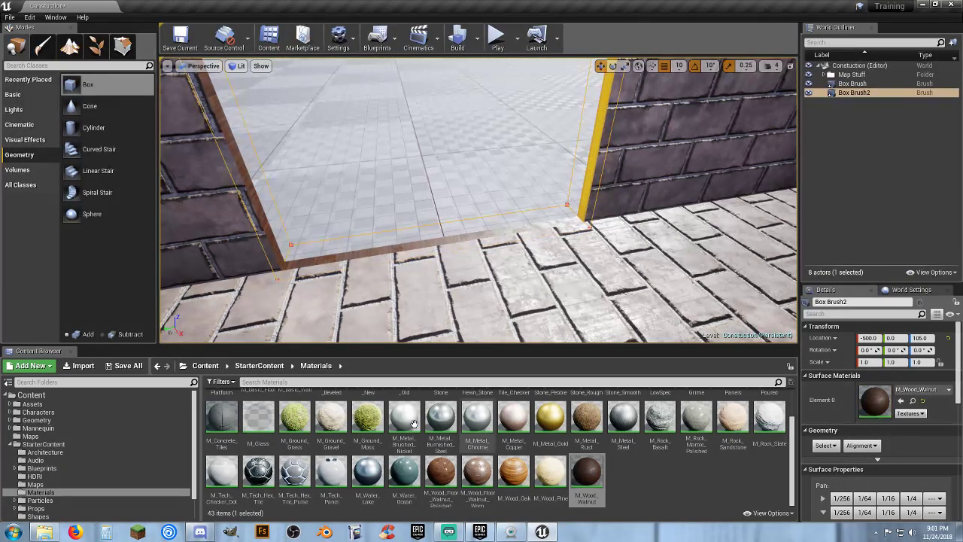
{"action": "scroll", "coordinate": [463, 435], "scroll_direction": "up", "scroll_amount": 2}
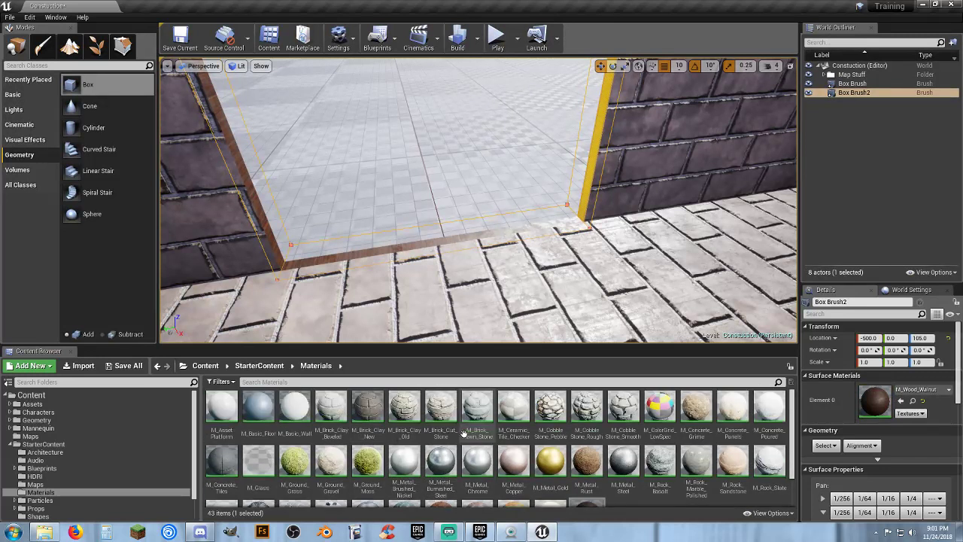
{"action": "left_click", "coordinate": [367, 410]}
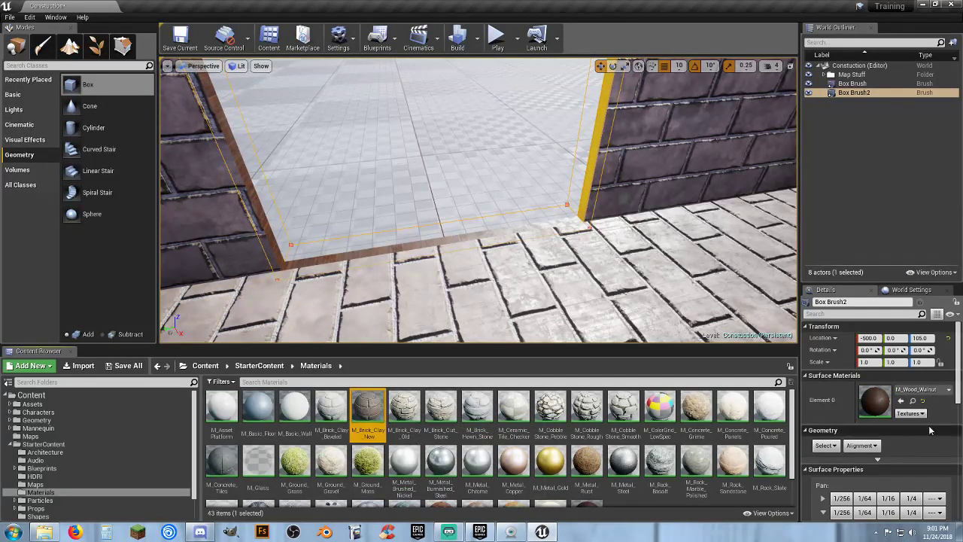
{"action": "left_click", "coordinate": [825, 446]}
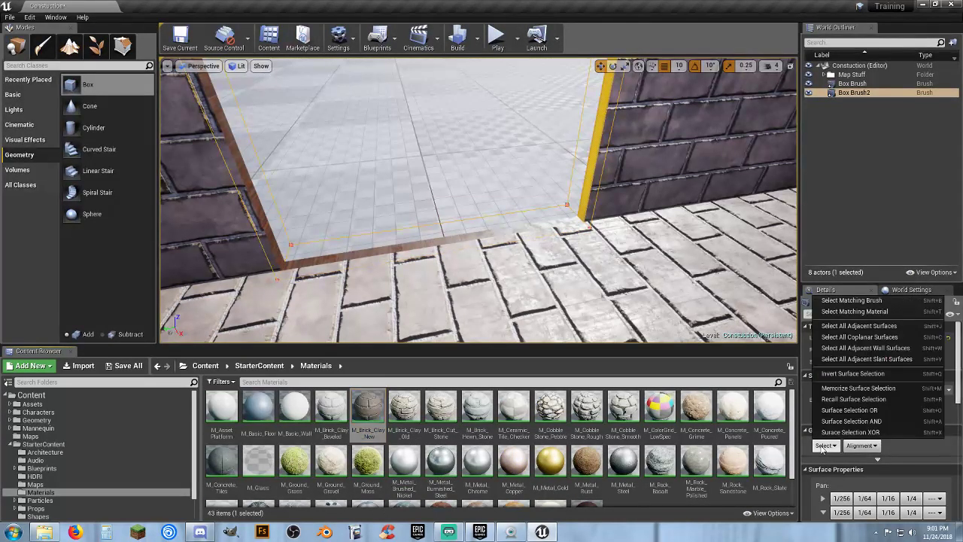
{"action": "left_click", "coordinate": [849, 326]}
{"action": "left_click", "coordinate": [900, 401]}
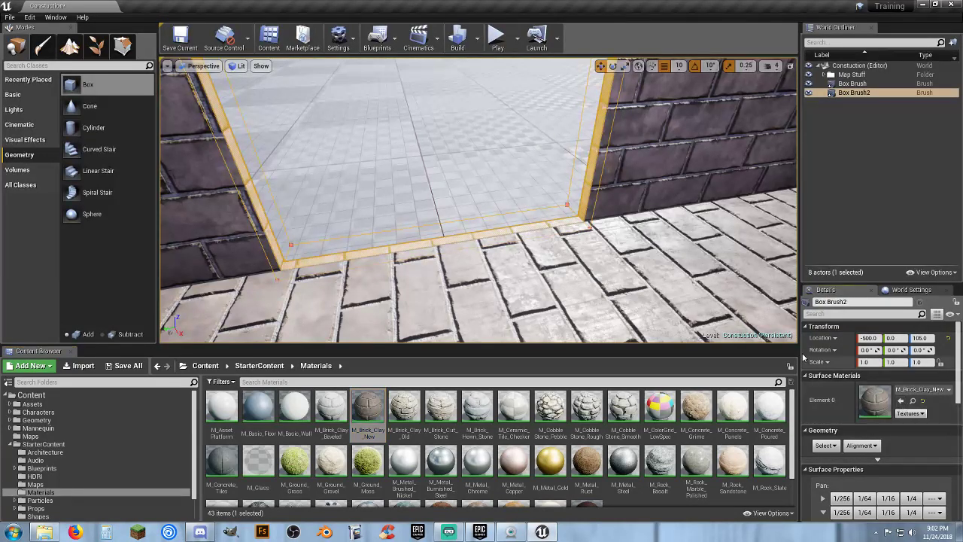
Pan the brick texture on the doorway's inner surfaces along V in 1/256 increments.
{"action": "right_click_drag", "start_coordinate": [677, 279], "coordinate": [782, 289]}
{"action": "mouse_move", "coordinate": [492, 268]}
{"action": "right_mouse_down"}
{"action": "mouse_move", "coordinate": [491, 260]}
{"action": "mouse_move", "coordinate": [491, 282]}
{"action": "mouse_move", "coordinate": [491, 268]}
{"action": "right_mouse_up"}
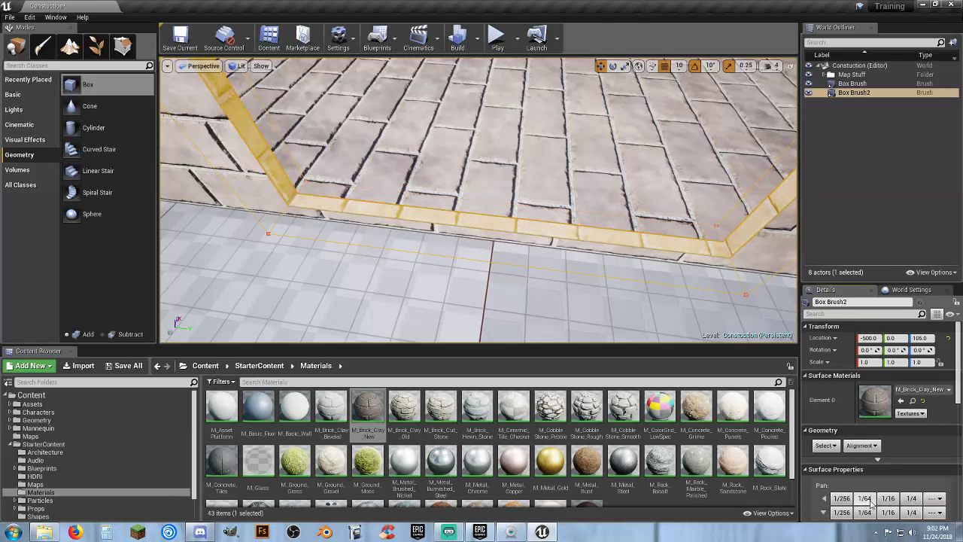
{"action": "left_click", "coordinate": [824, 513]}
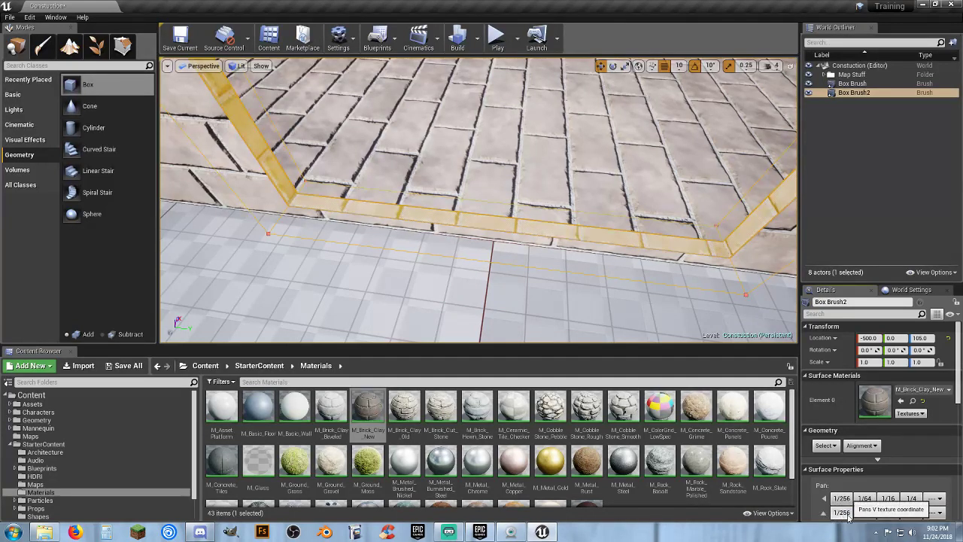
{"action": "left_click", "coordinate": [825, 512]}
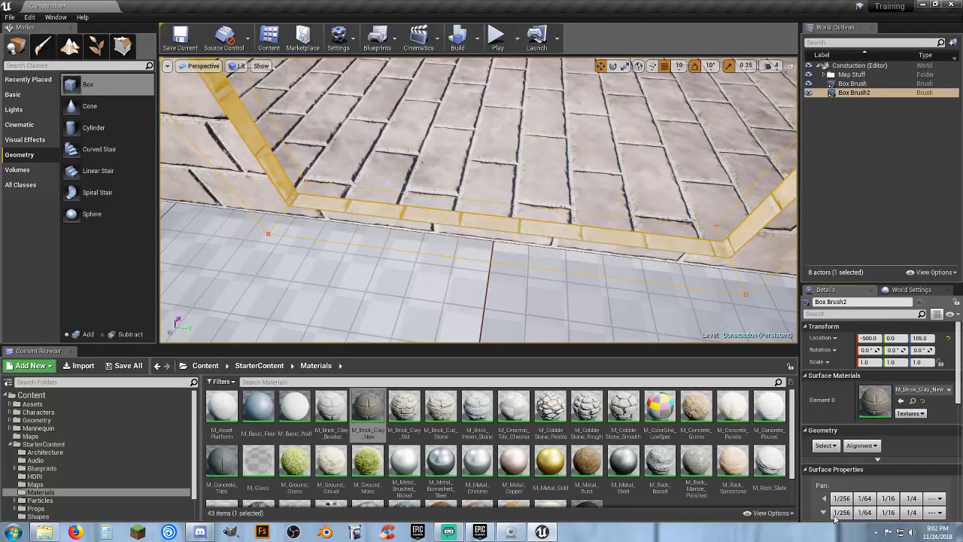
{"action": "left_click", "coordinate": [840, 513]}
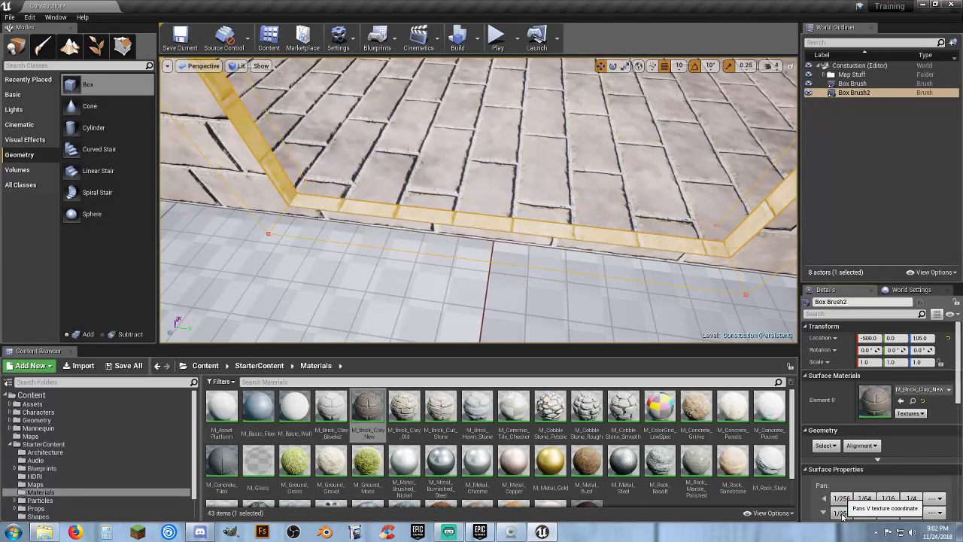
Pan the brick texture on the doorway's side surfaces in 1/256 increments to line up its joints with the outer wall.
{"action": "key", "text": "s"}
{"action": "right_click_drag", "start_coordinate": [622, 324], "coordinate": [336, 219]}
{"action": "key", "text": "w"}
{"action": "key", "text": "d"}
{"action": "key", "text": "a"}
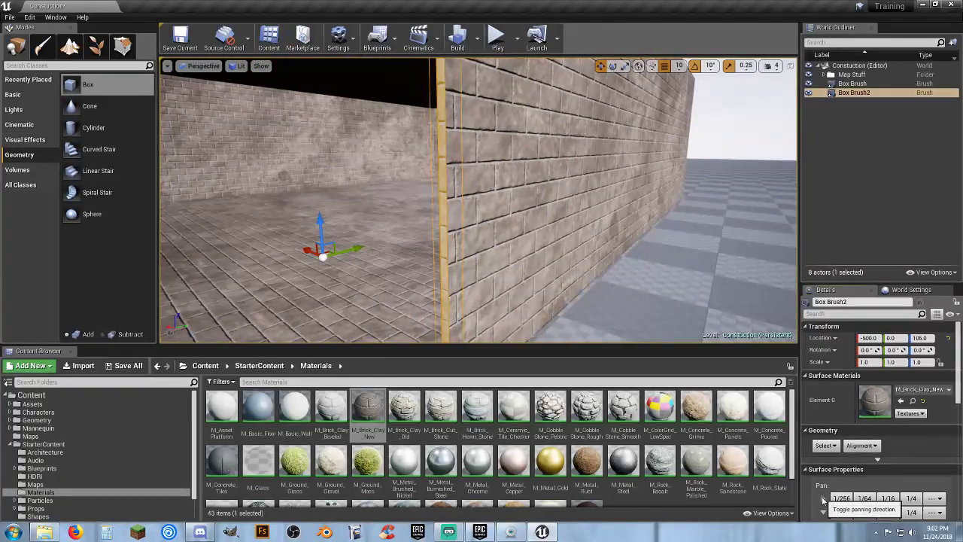
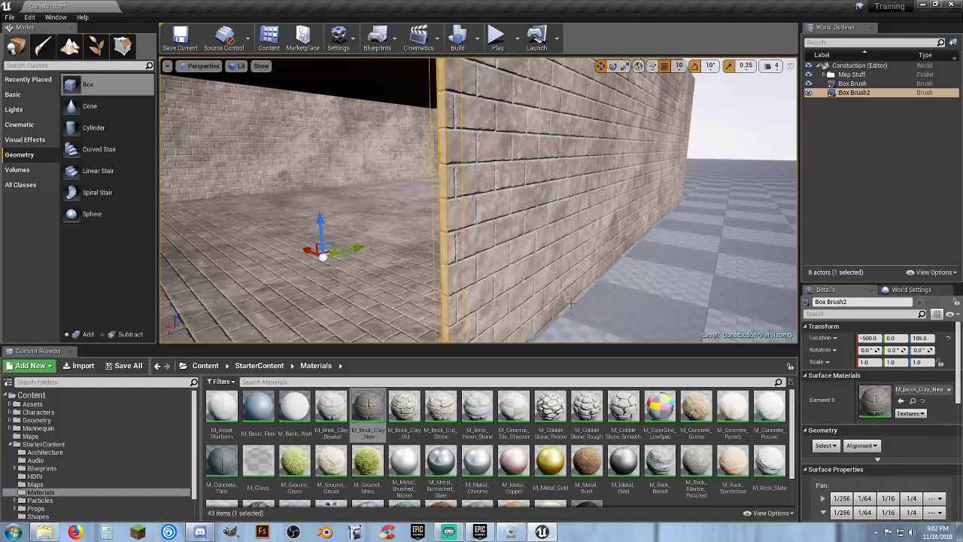
{"action": "right_click_drag", "start_coordinate": [571, 301], "coordinate": [301, 241]}
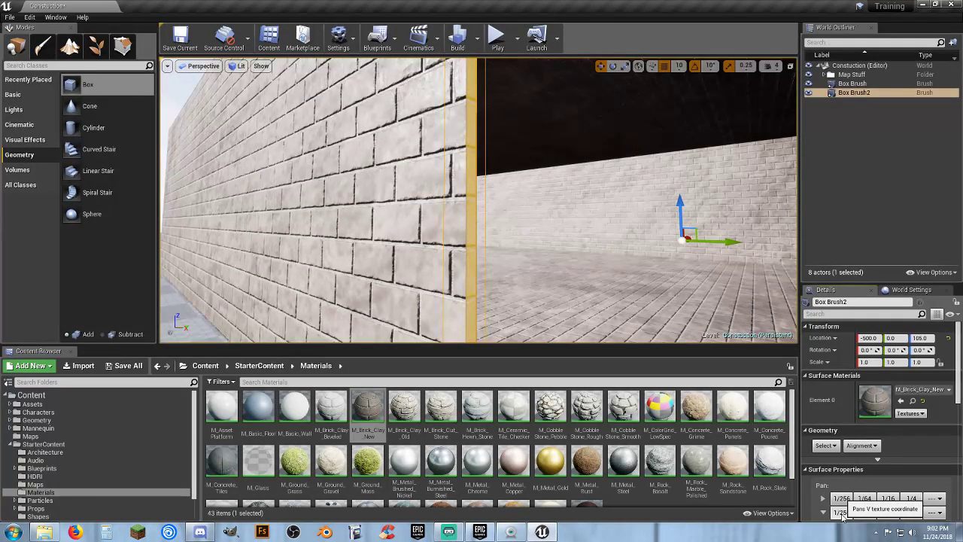
Pan the brick texture on the doorway's bottom surface along V and U in 1/256 increments to align it with the floor.
{"action": "right_click_drag", "start_coordinate": [572, 277], "coordinate": [662, 380]}
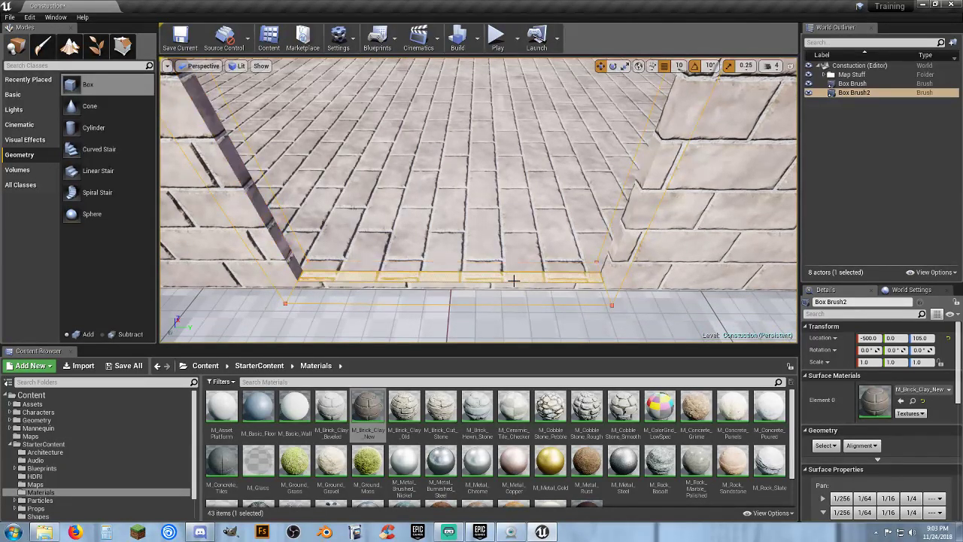
{"action": "right_click_drag", "start_coordinate": [572, 277], "coordinate": [625, 272]}
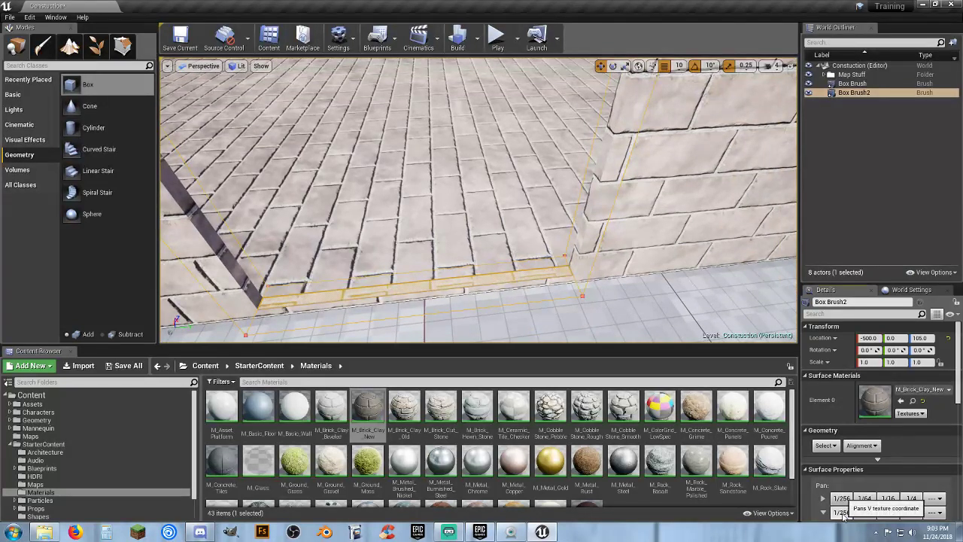
{"action": "left_click", "coordinate": [842, 512]}
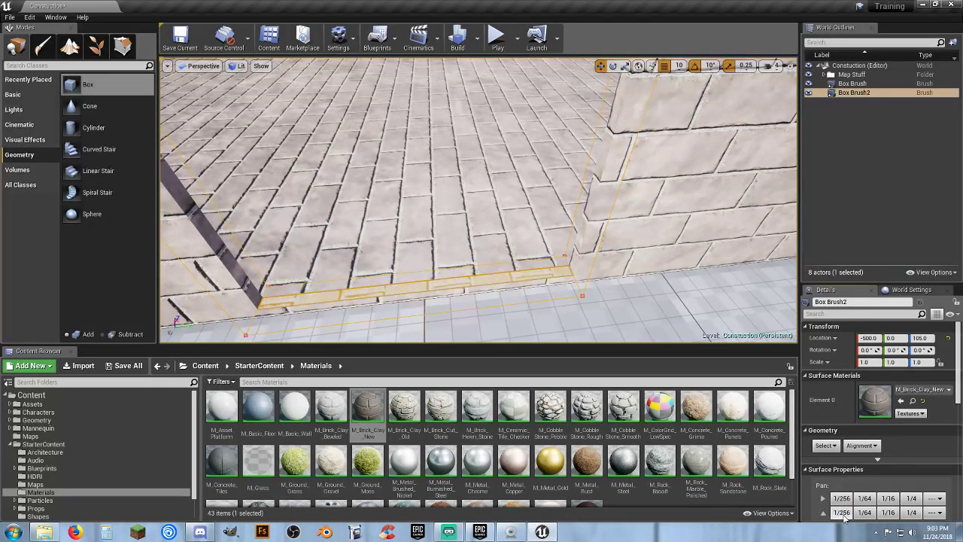
{"action": "left_click", "coordinate": [843, 514]}
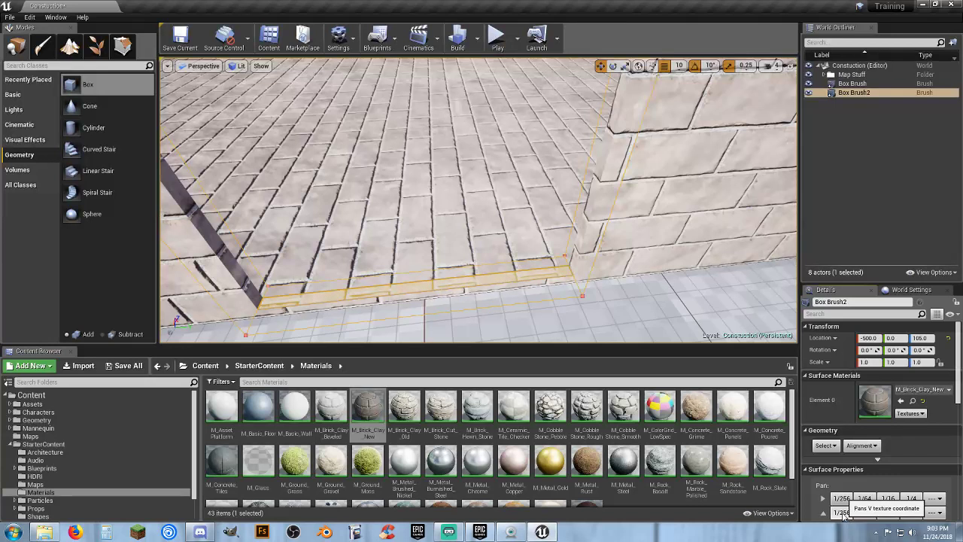
{"action": "left_click", "coordinate": [845, 500]}
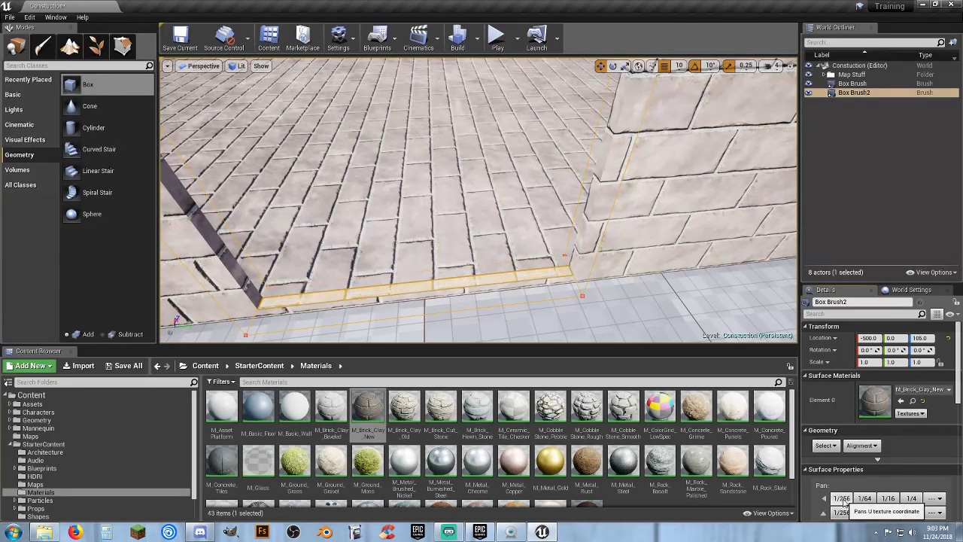
Play-test the level by running the character through the brick doorway into the room and back outside.
{"action": "key", "text": "s"}
{"action": "right_click_drag", "start_coordinate": [560, 301], "coordinate": [560, 66]}
{"action": "left_click", "coordinate": [496, 37]}
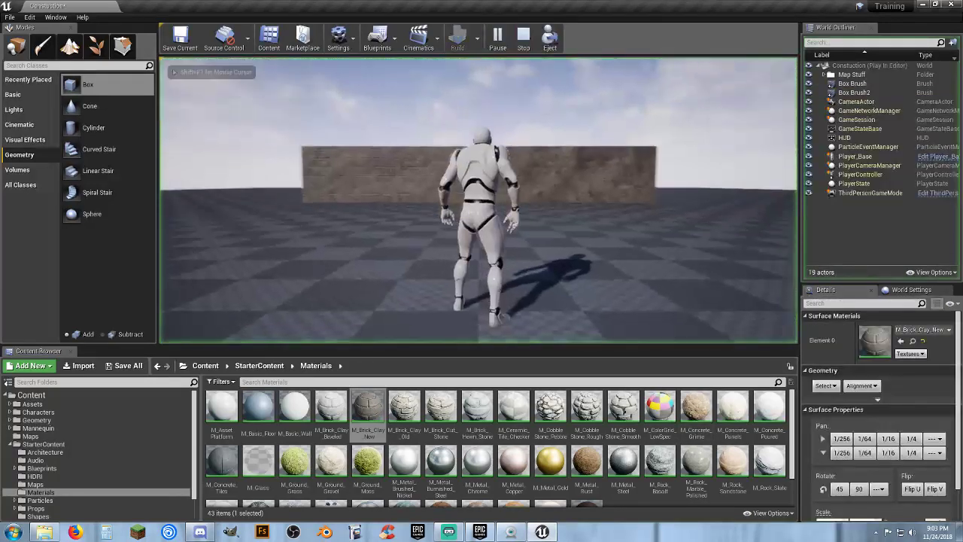
{"action": "key", "text": "w"}
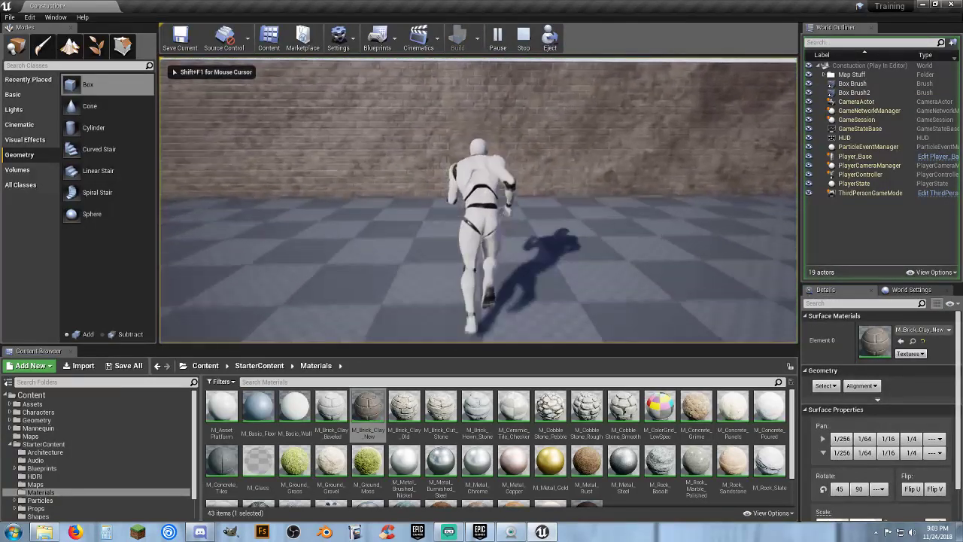
{"action": "key", "text": "s"}
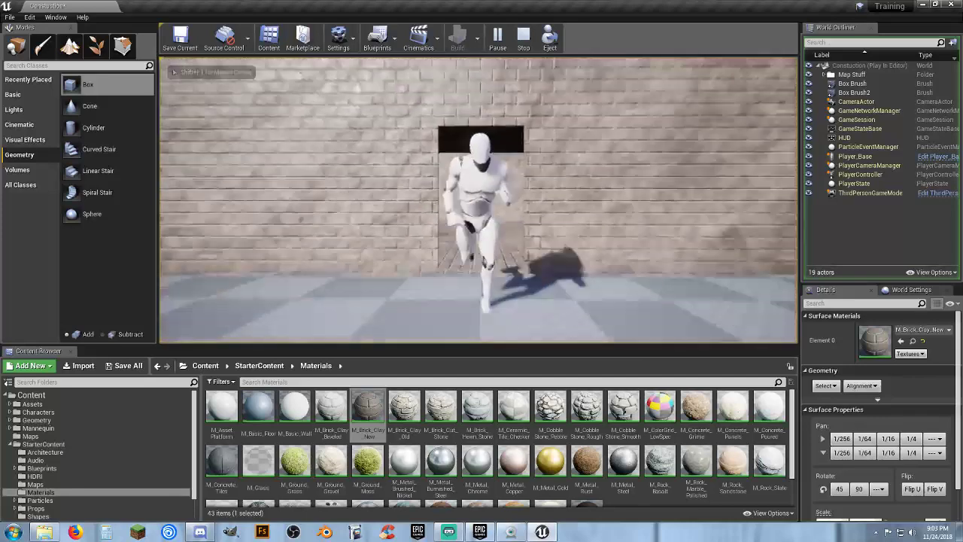
{"action": "key", "text": "w"}
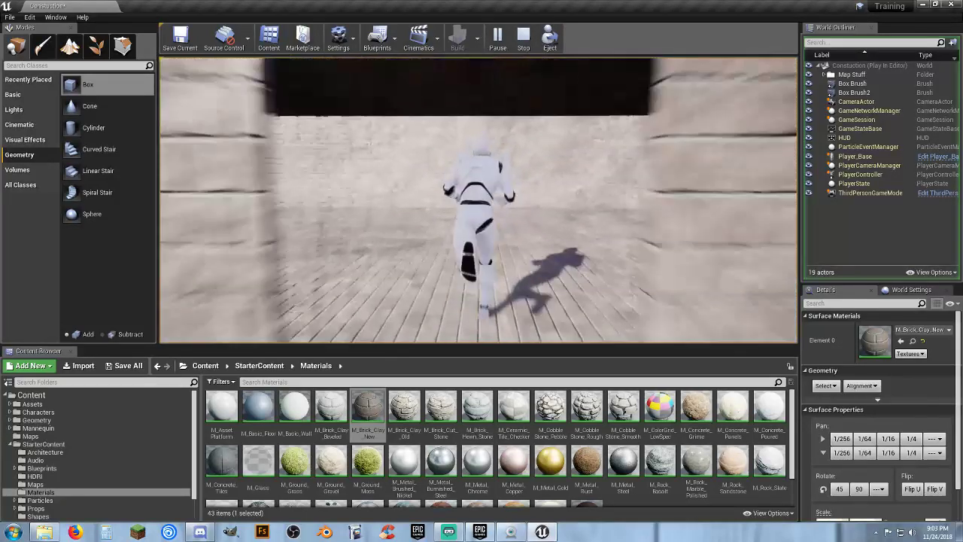
{"action": "key", "text": "s"}
{"action": "key", "text": "w"}
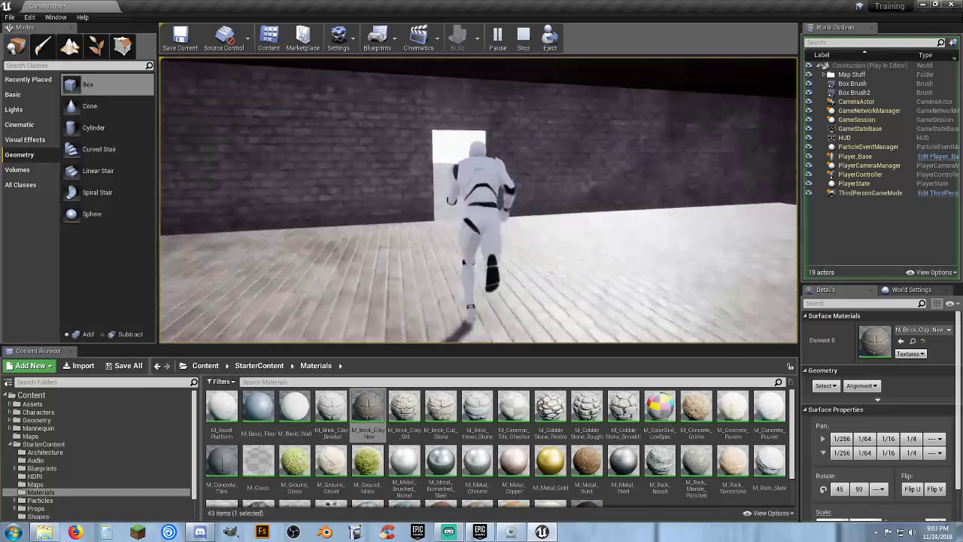
{"action": "key", "text": "s"}
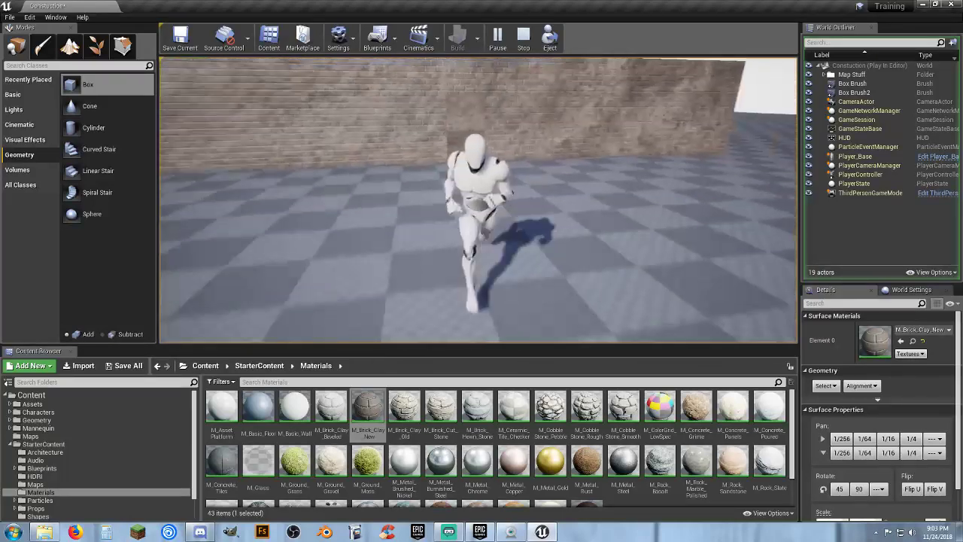
Check the doorway from both sides with the character, return into the room, and end the play session.
{"action": "key", "text": "w"}
{"action": "key", "text": "a"}
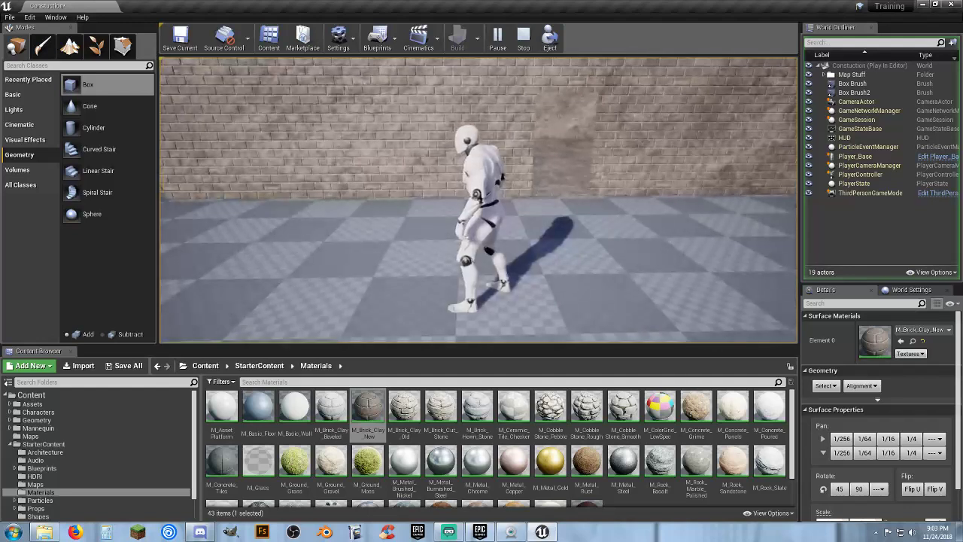
{"action": "key", "text": "d"}
{"action": "key", "text": "w"}
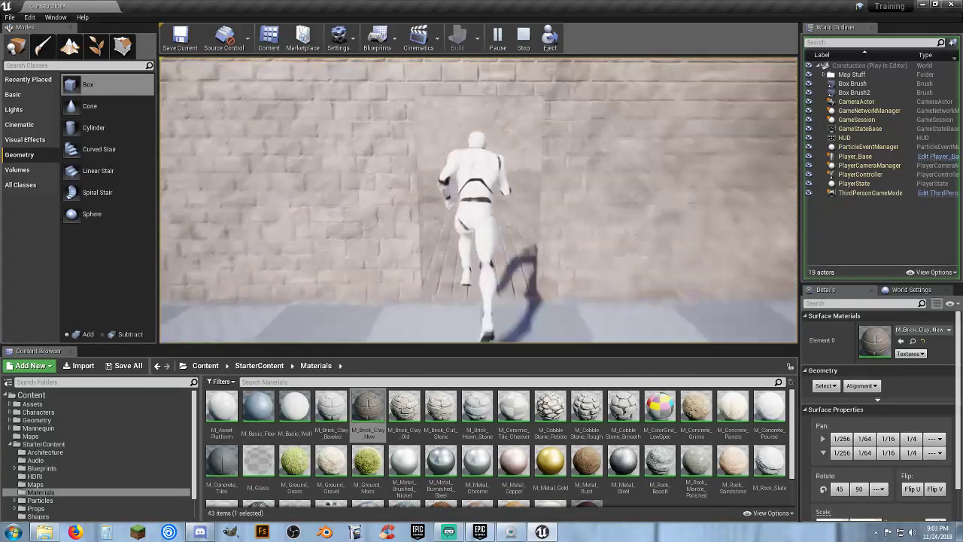
{"action": "key", "text": "d"}
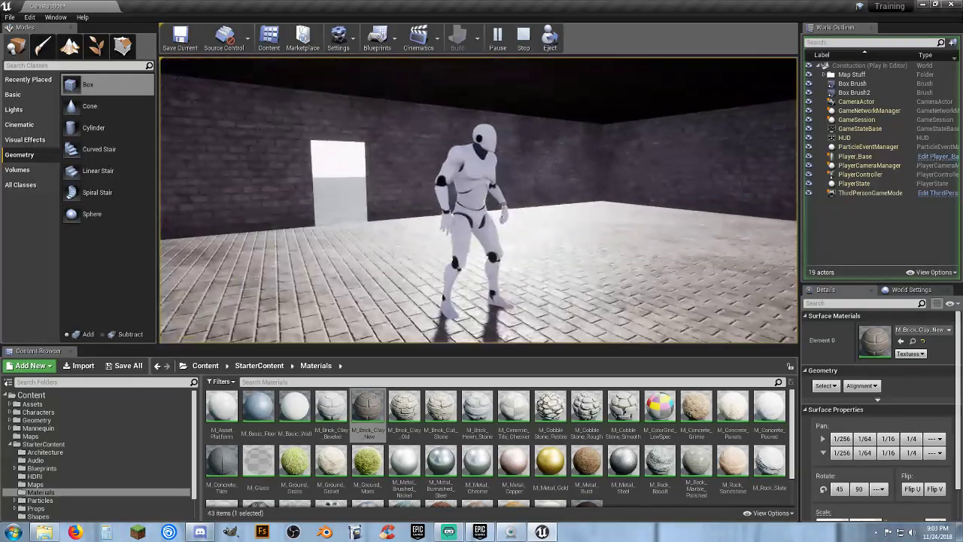
{"action": "key", "text": "d"}
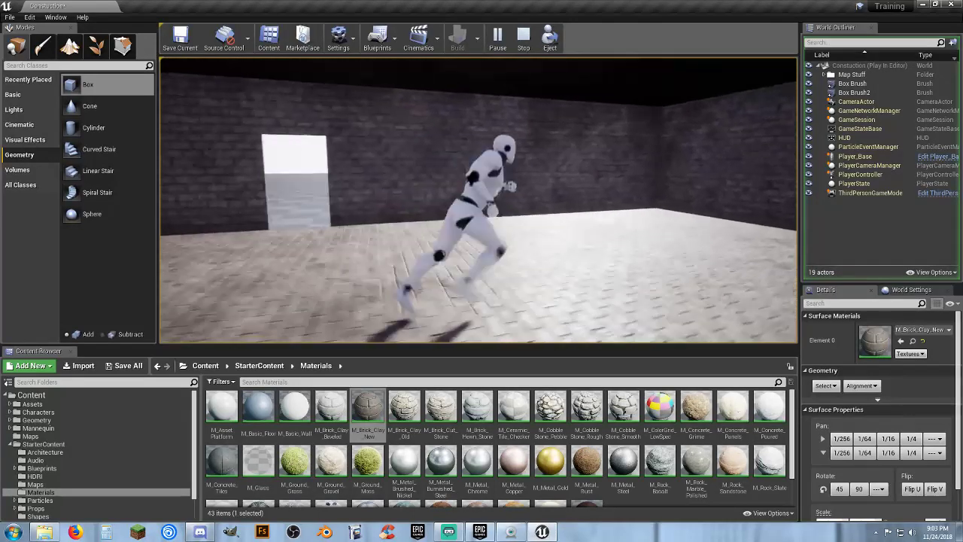
{"action": "key", "text": "w"}
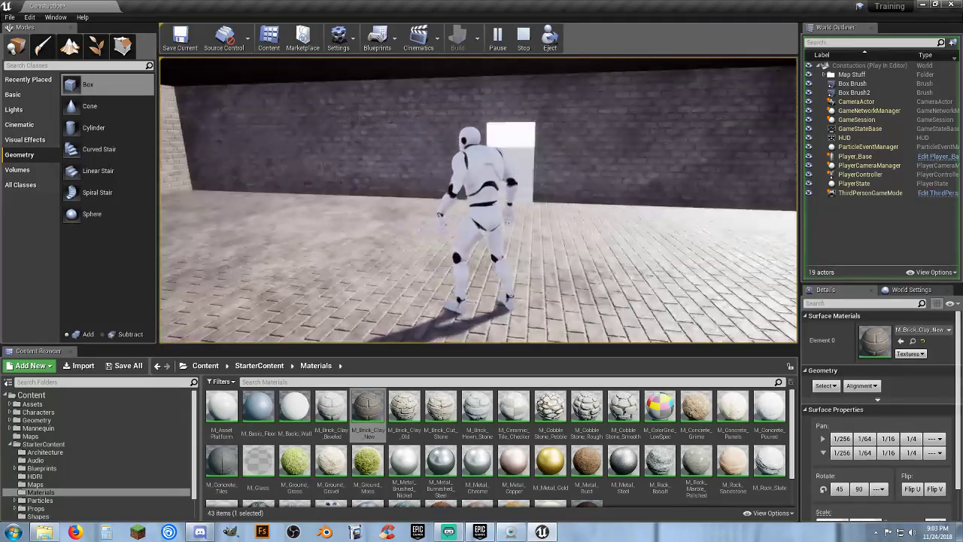
{"action": "key", "text": "w"}
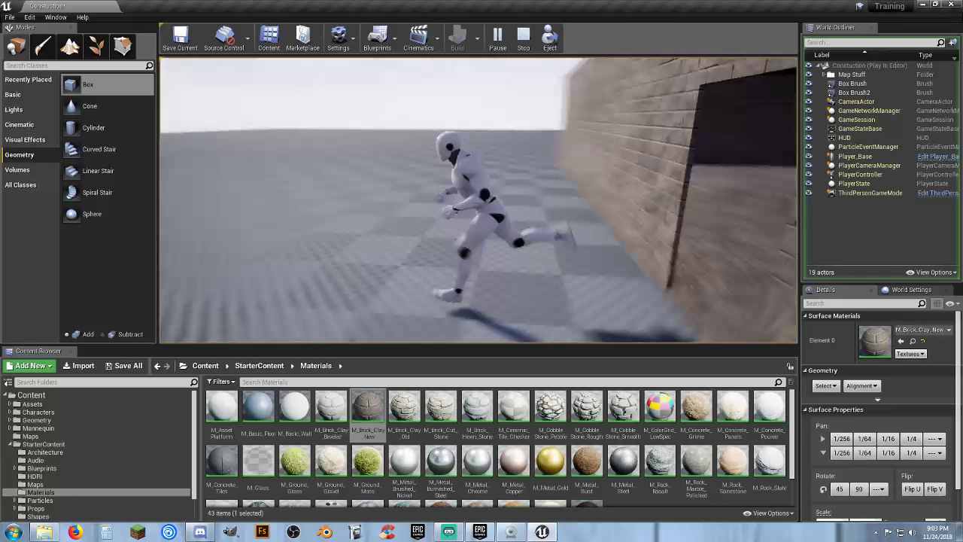
{"action": "key", "text": "s"}
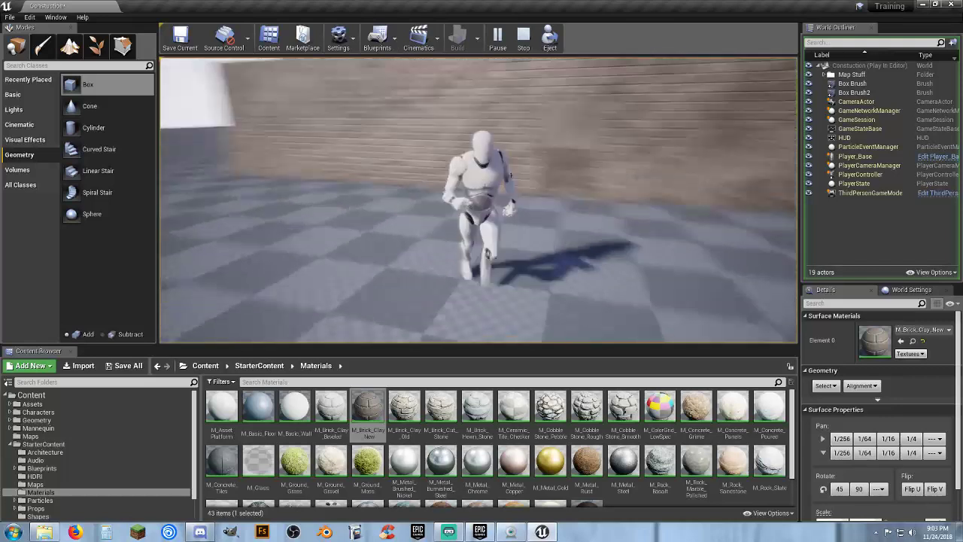
{"action": "key", "text": "w"}
{"action": "key", "text": "w"}
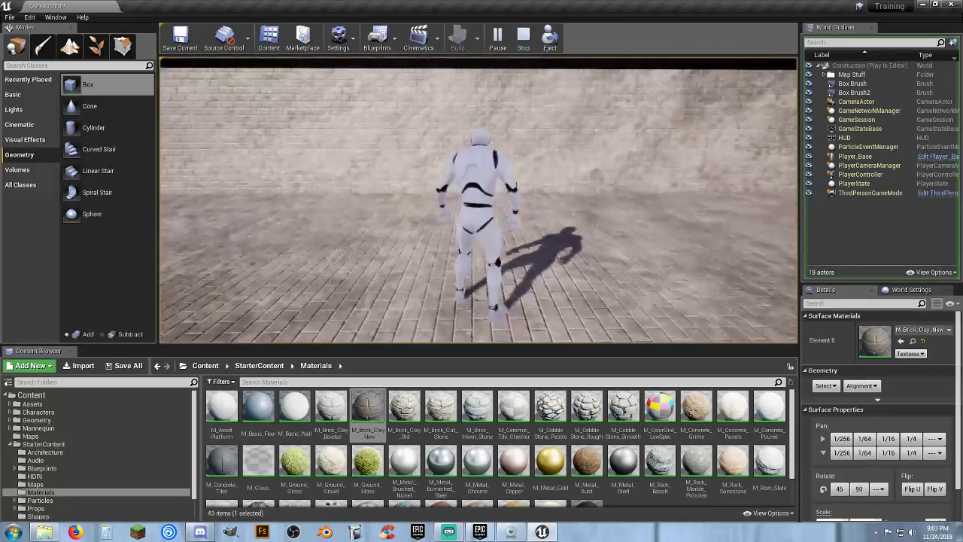
{"action": "key", "text": "Escape"}
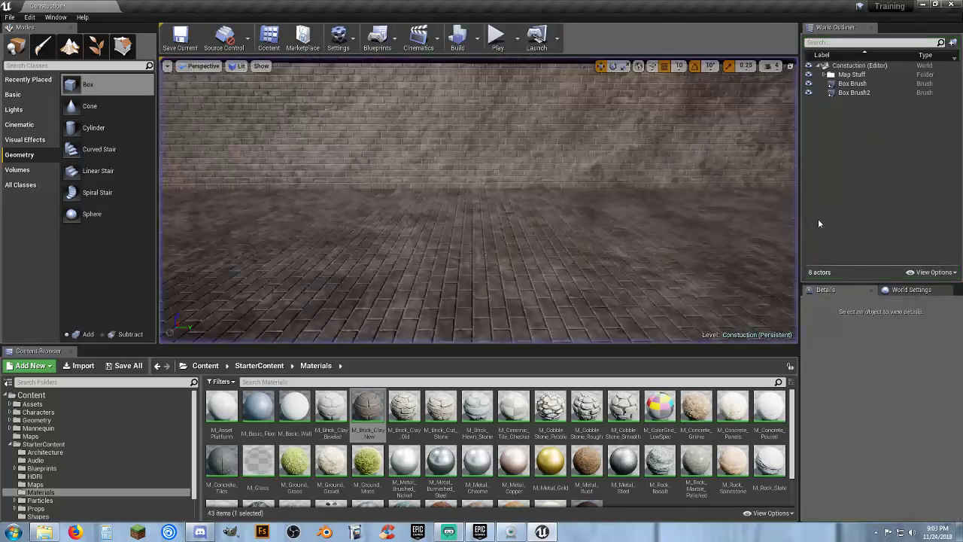
Place a trial box brush with the selected M_Brick_Clay_New material inside the room and delete it.
{"action": "right_click_drag", "start_coordinate": [479, 201], "coordinate": [312, 200]}
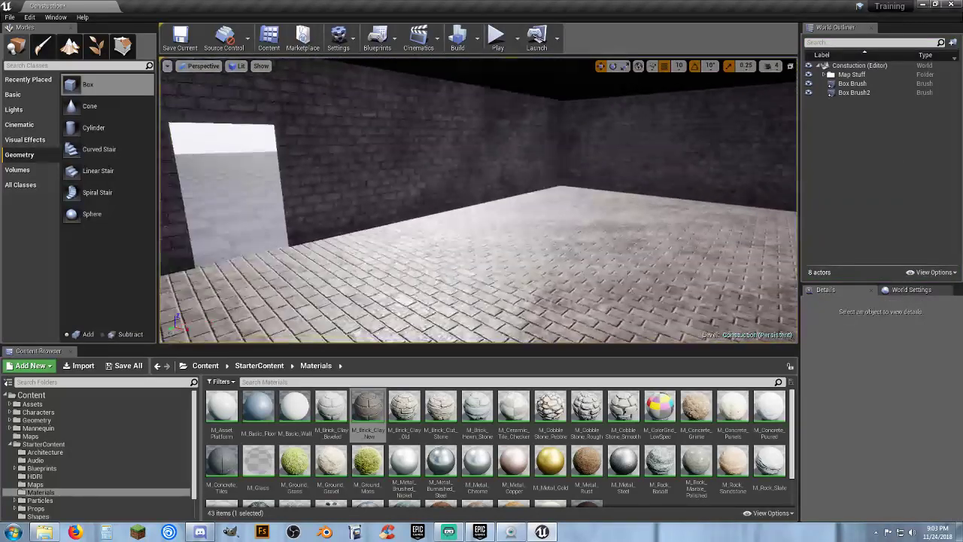
{"action": "right_click_drag", "start_coordinate": [523, 198], "coordinate": [426, 198]}
{"action": "right_click_drag", "start_coordinate": [422, 148], "coordinate": [591, 148]}
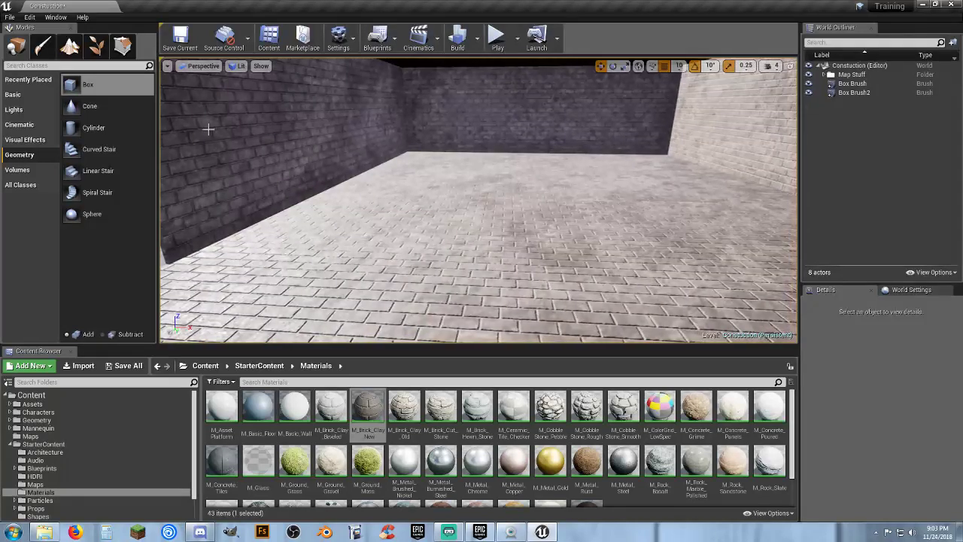
{"action": "right_click_drag", "start_coordinate": [524, 213], "coordinate": [580, 218]}
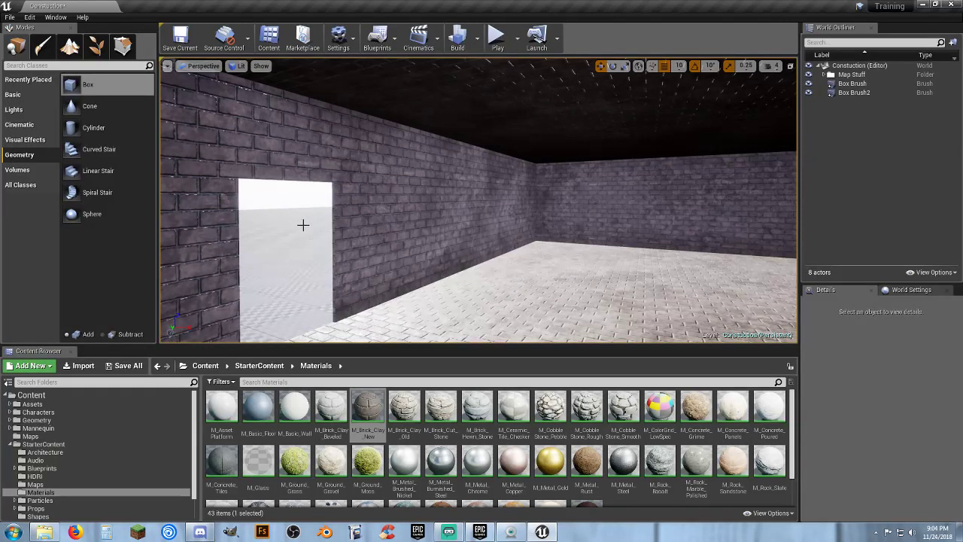
{"action": "right_click_drag", "start_coordinate": [275, 207], "coordinate": [275, 207]}
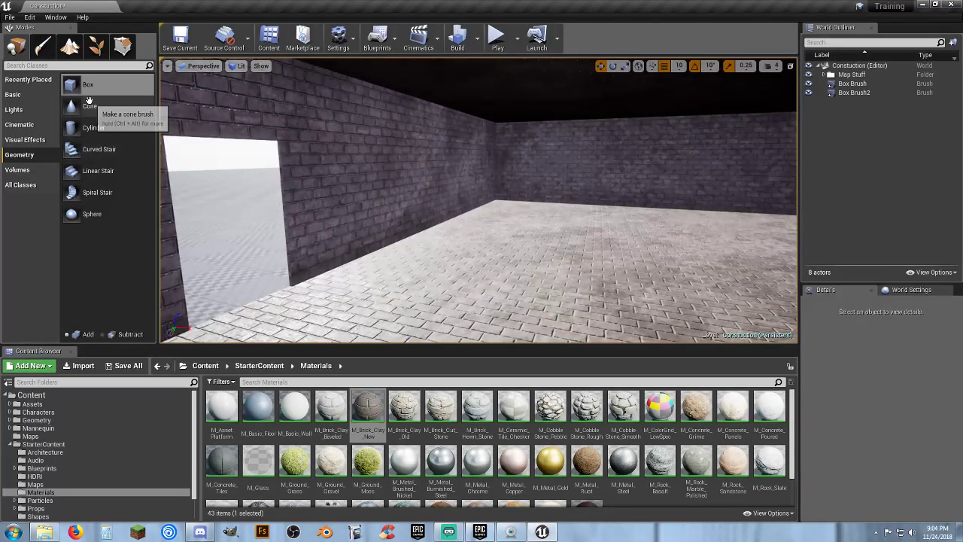
{"action": "mouse_move", "coordinate": [86, 96]}
{"action": "left_mouse_down"}
{"action": "mouse_move", "coordinate": [516, 279]}
{"action": "mouse_move", "coordinate": [477, 258]}
{"action": "left_mouse_up"}
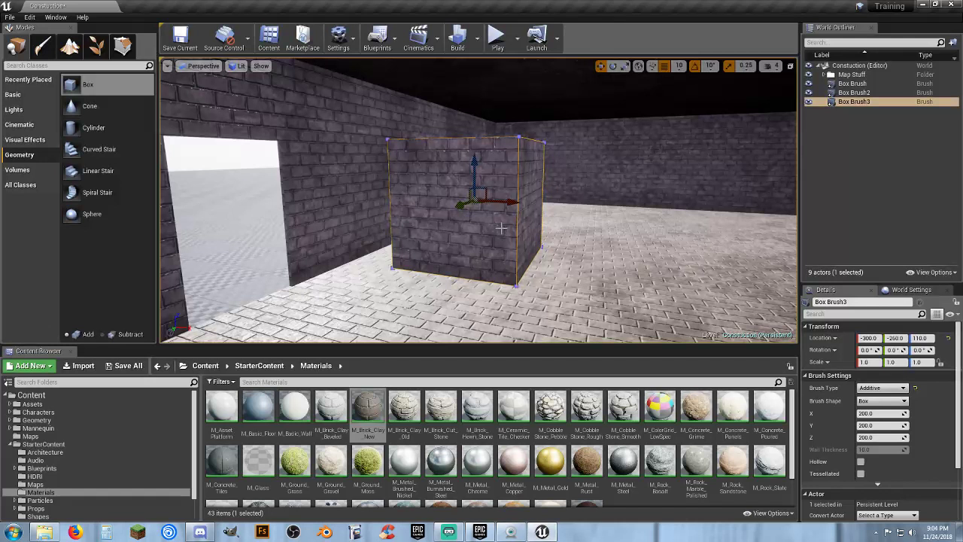
{"action": "key", "text": "Delete"}
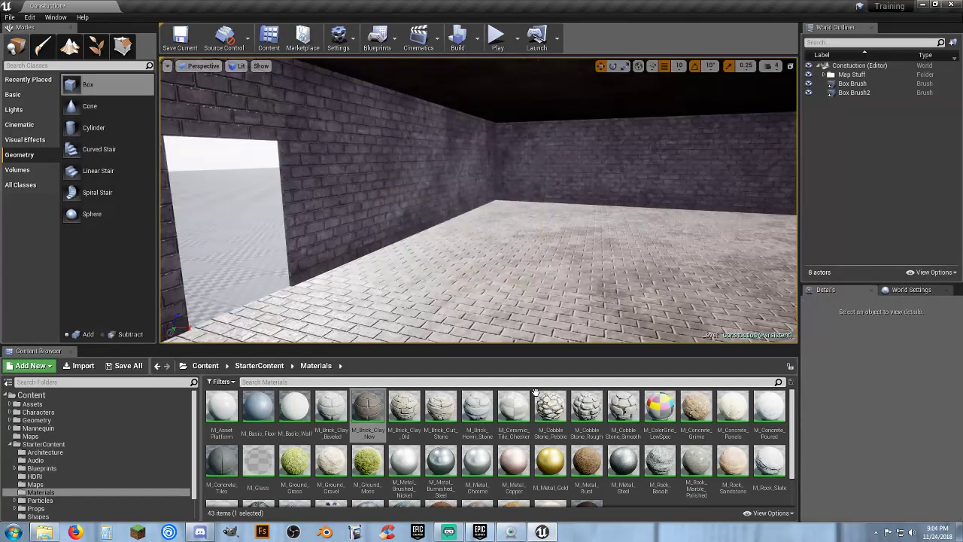
Place a trial box brush with the M_Wood_Floor_Walnut_Worn material inside the room and delete it.
{"action": "scroll", "coordinate": [673, 452], "scroll_direction": "down", "scroll_amount": 2}
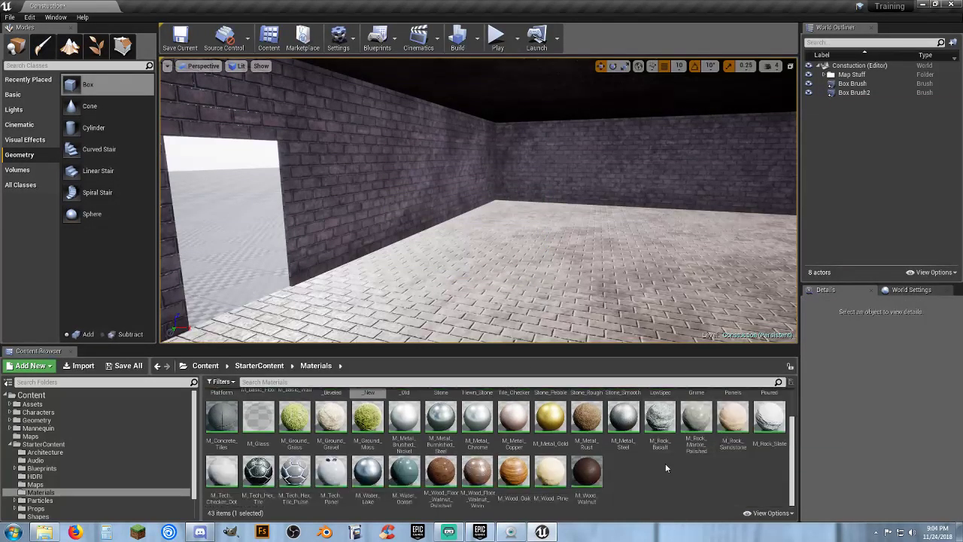
{"action": "left_click", "coordinate": [477, 473]}
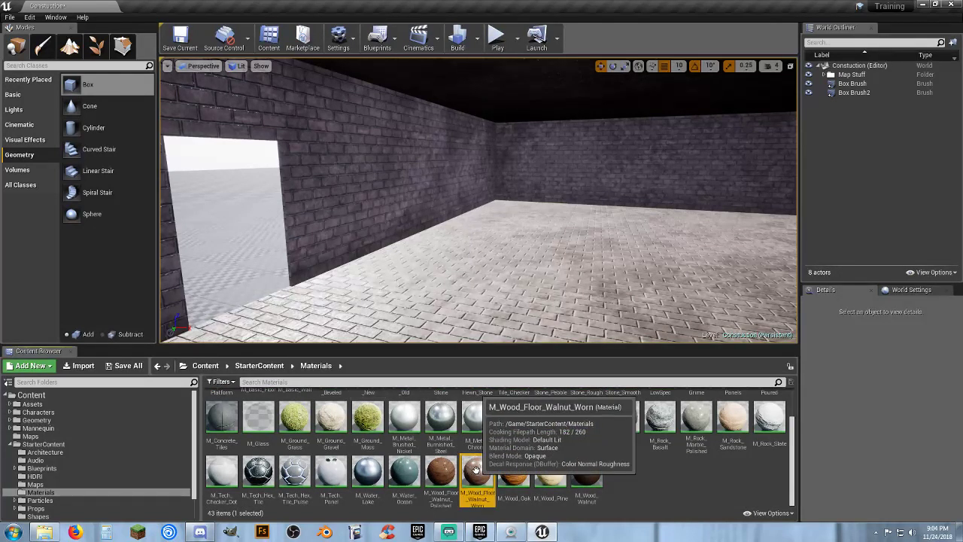
{"action": "mouse_move", "coordinate": [75, 84]}
{"action": "left_mouse_down"}
{"action": "mouse_move", "coordinate": [221, 155]}
{"action": "mouse_move", "coordinate": [523, 268]}
{"action": "mouse_move", "coordinate": [495, 258]}
{"action": "left_mouse_up"}
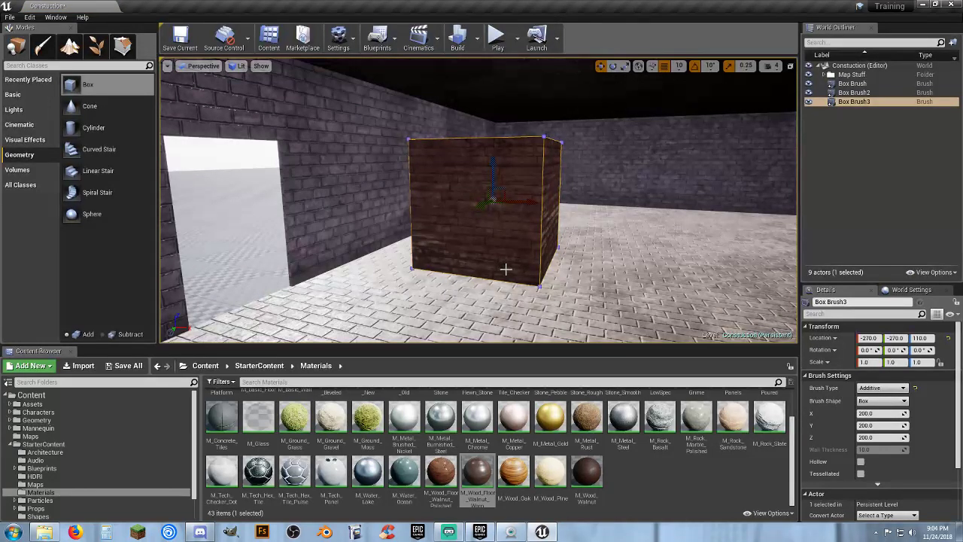
{"action": "key", "text": "Delete"}
Choose the M_Wood_Oak material and place an additive box brush with it inside the room near the doorway wall.
{"action": "scroll", "coordinate": [670, 477], "scroll_direction": "up", "scroll_amount": 2}
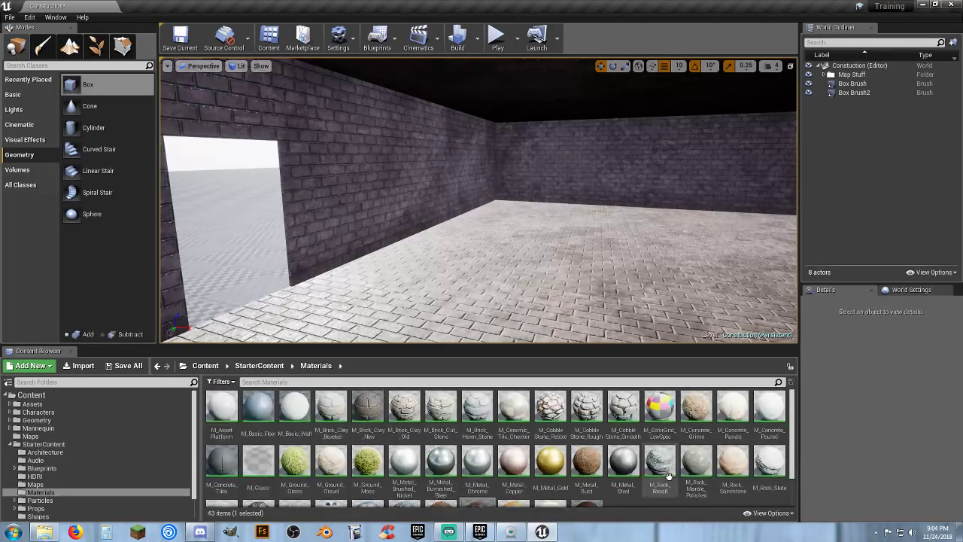
{"action": "scroll", "coordinate": [669, 476], "scroll_direction": "down", "scroll_amount": 2}
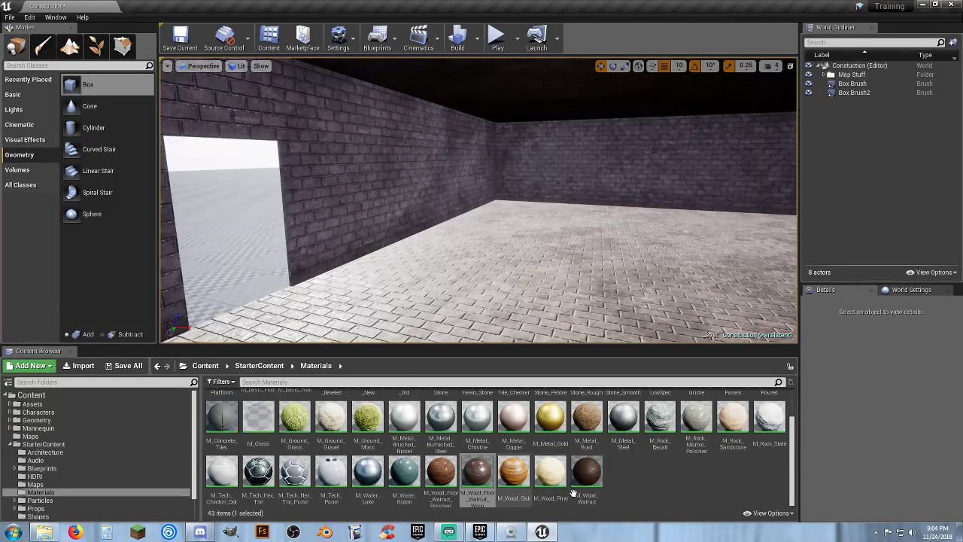
{"action": "left_click", "coordinate": [516, 474]}
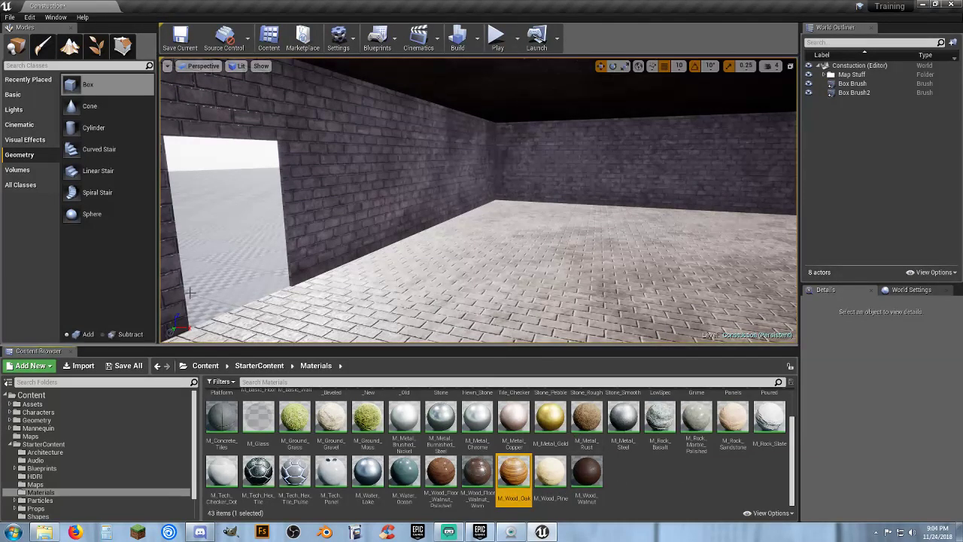
{"action": "mouse_move", "coordinate": [88, 85]}
{"action": "left_mouse_down"}
{"action": "mouse_move", "coordinate": [391, 182]}
{"action": "mouse_move", "coordinate": [399, 199]}
{"action": "left_mouse_up"}
{"action": "key", "text": "w"}
{"action": "right_click_drag", "start_coordinate": [516, 241], "coordinate": [442, 250]}
{"action": "key", "text": "d"}
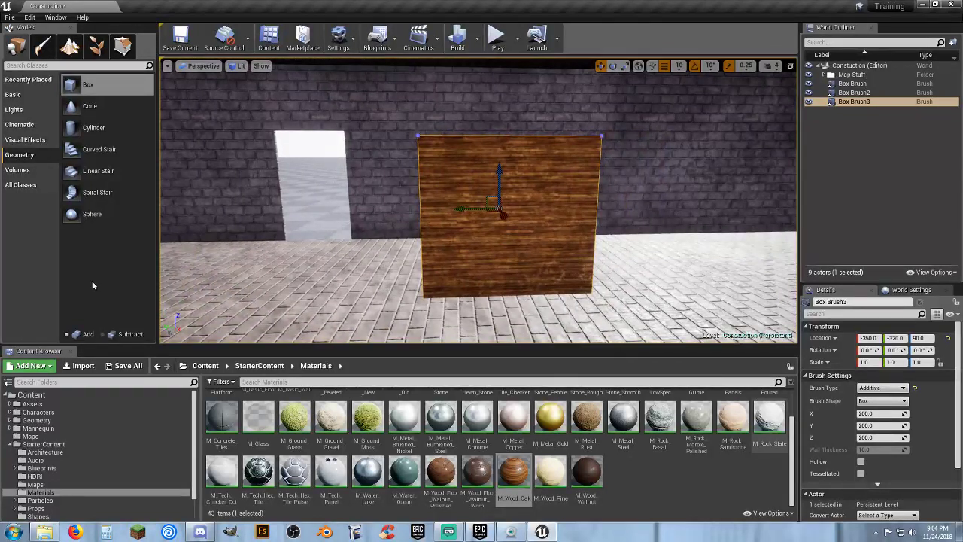
Set the oak box brush's Y size to 10 to make it a thin wall panel.
{"action": "left_click", "coordinate": [876, 427]}
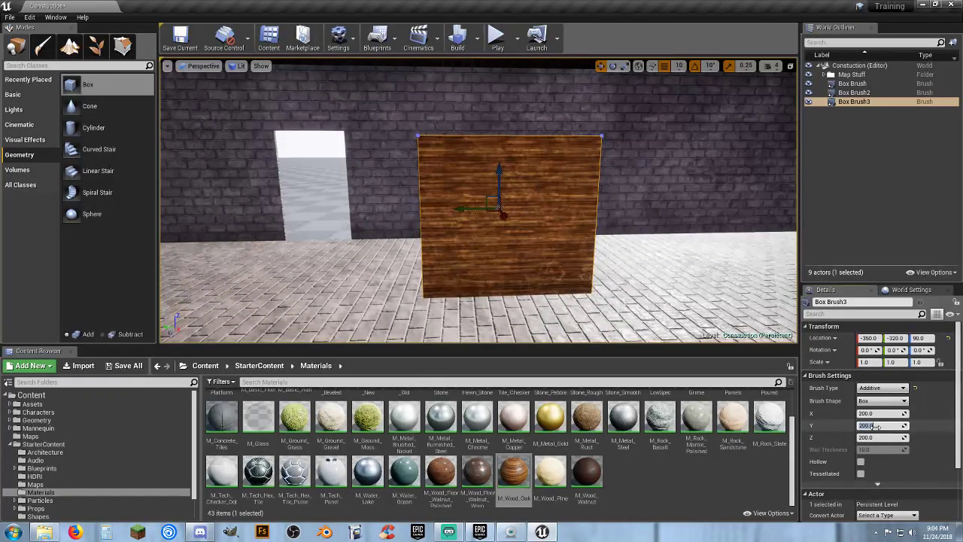
{"action": "type", "text": "10"}
{"action": "key", "text": "Tab"}
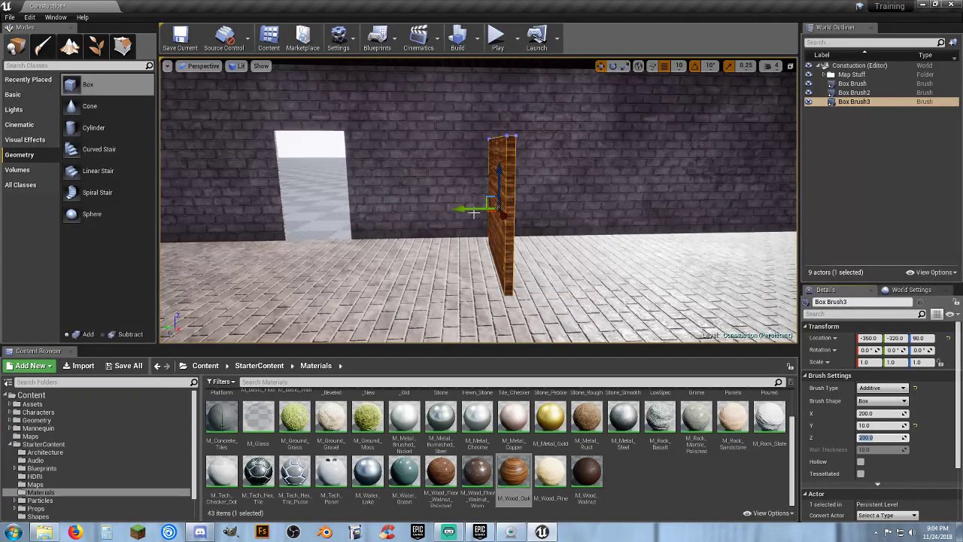
Set the oak panel's Z size to 300 and raise the panel to a Z location of 160.
{"action": "key", "text": "a"}
{"action": "right_click_drag", "start_coordinate": [463, 230], "coordinate": [602, 230]}
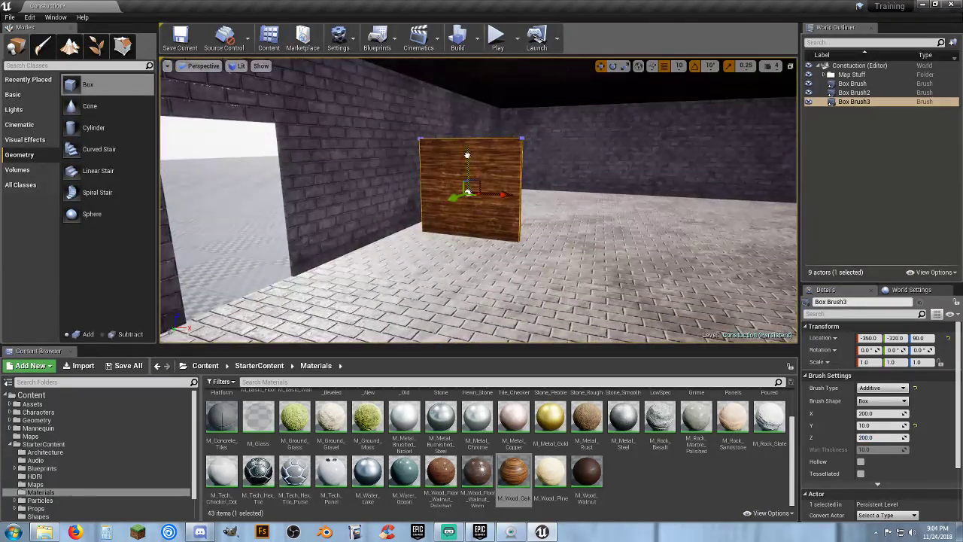
{"action": "left_click_drag", "start_coordinate": [466, 155], "coordinate": [468, 114]}
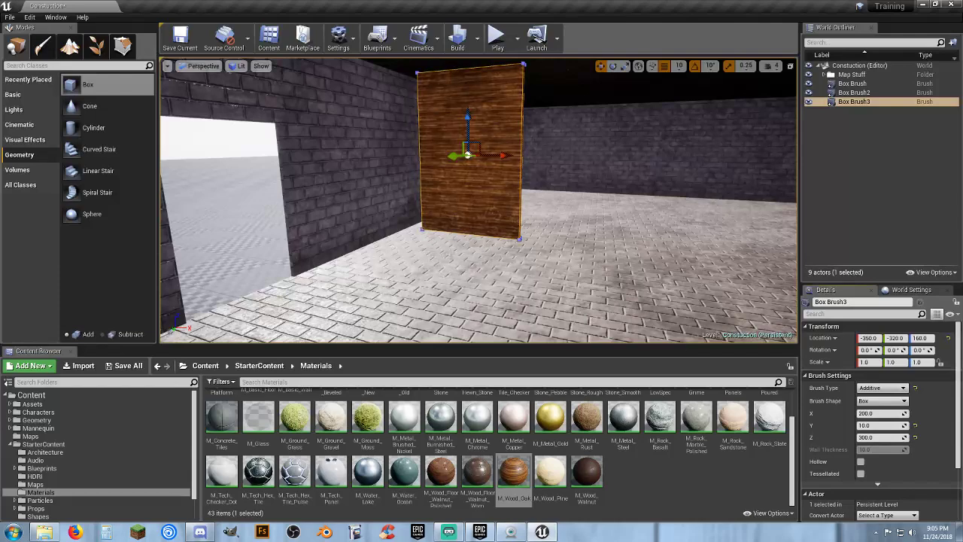
Check the oak panel's fit between floor and ceiling and set its Z size to 310.
{"action": "mouse_move", "coordinate": [478, 200]}
{"action": "right_mouse_down"}
{"action": "mouse_move", "coordinate": [474, 113]}
{"action": "mouse_move", "coordinate": [376, 127]}
{"action": "mouse_move", "coordinate": [376, 109]}
{"action": "mouse_move", "coordinate": [489, 89]}
{"action": "mouse_move", "coordinate": [486, 79]}
{"action": "mouse_move", "coordinate": [482, 128]}
{"action": "mouse_move", "coordinate": [504, 204]}
{"action": "mouse_move", "coordinate": [490, 169]}
{"action": "mouse_move", "coordinate": [527, 113]}
{"action": "mouse_move", "coordinate": [527, 88]}
{"action": "right_mouse_up"}
{"action": "key", "text": "w"}
{"action": "key", "text": "d"}
{"action": "key", "text": "s"}
{"action": "key", "text": "a"}
{"action": "key", "text": "w"}
{"action": "key", "text": "e"}
{"action": "key", "text": "s"}
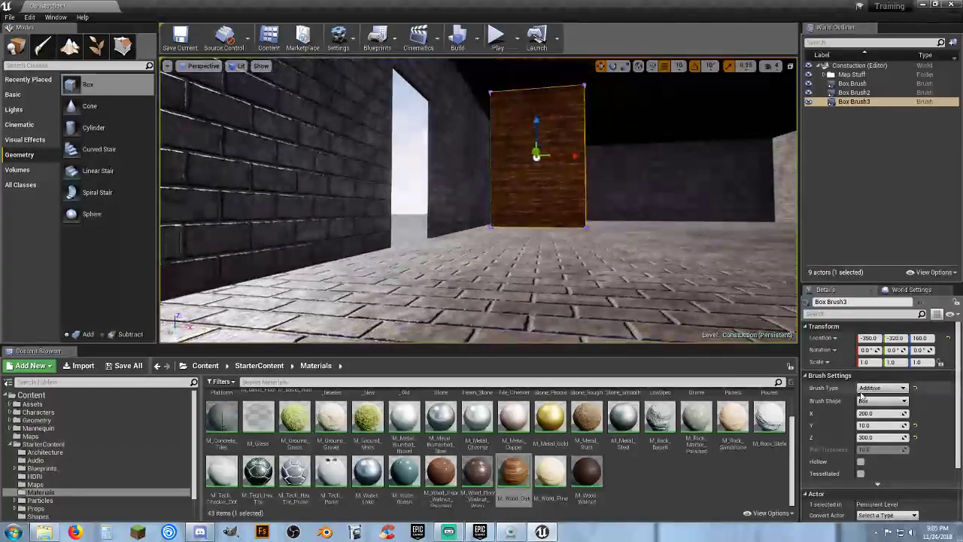
{"action": "left_click", "coordinate": [884, 438]}
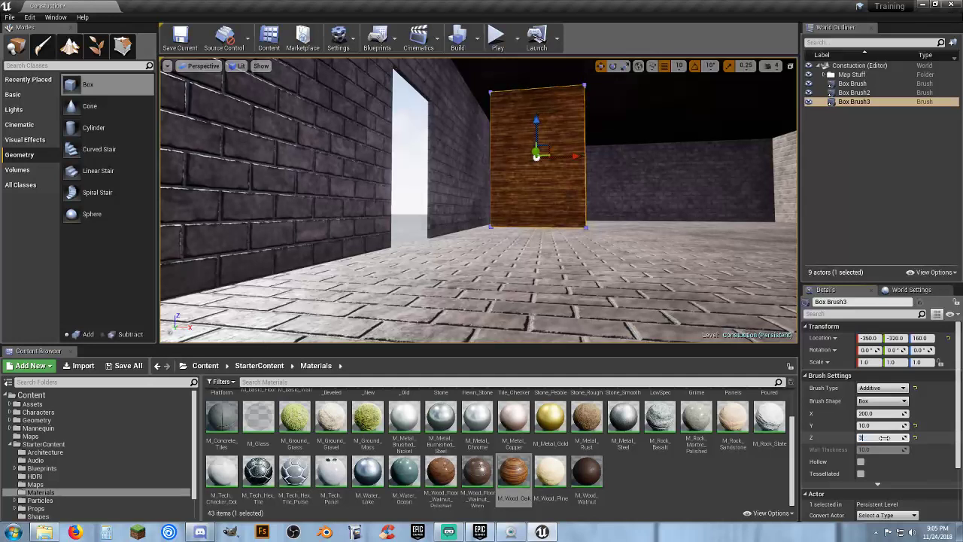
{"action": "key", "text": "Return"}
{"action": "mouse_move", "coordinate": [677, 328]}
{"action": "right_mouse_down"}
{"action": "mouse_move", "coordinate": [685, 225]}
{"action": "mouse_move", "coordinate": [685, 294]}
{"action": "mouse_move", "coordinate": [733, 283]}
{"action": "mouse_move", "coordinate": [620, 98]}
{"action": "right_mouse_up"}
{"action": "key", "text": "w"}
{"action": "key", "text": "s"}
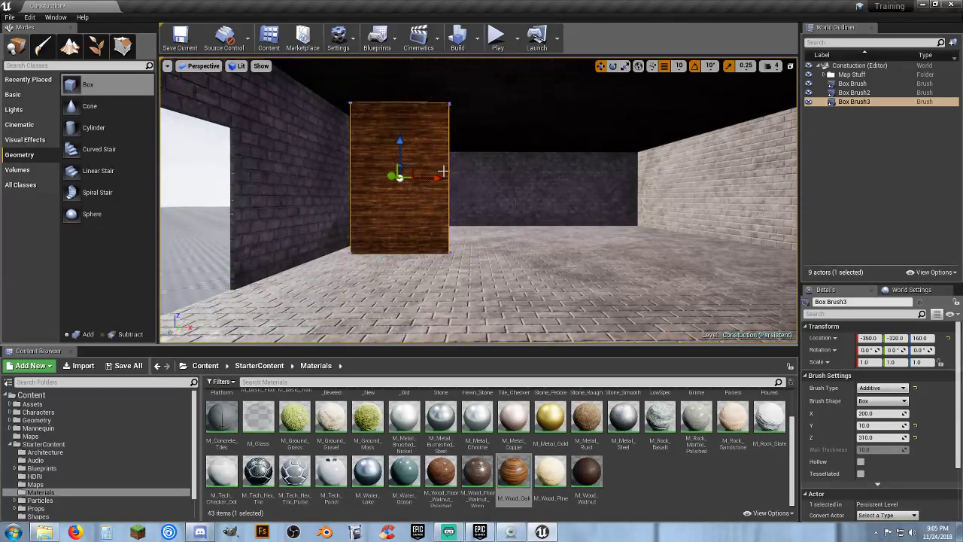
Move the oak panel to an X location of -340 and a Y location of -200.
{"action": "left_click_drag", "start_coordinate": [437, 178], "coordinate": [495, 185]}
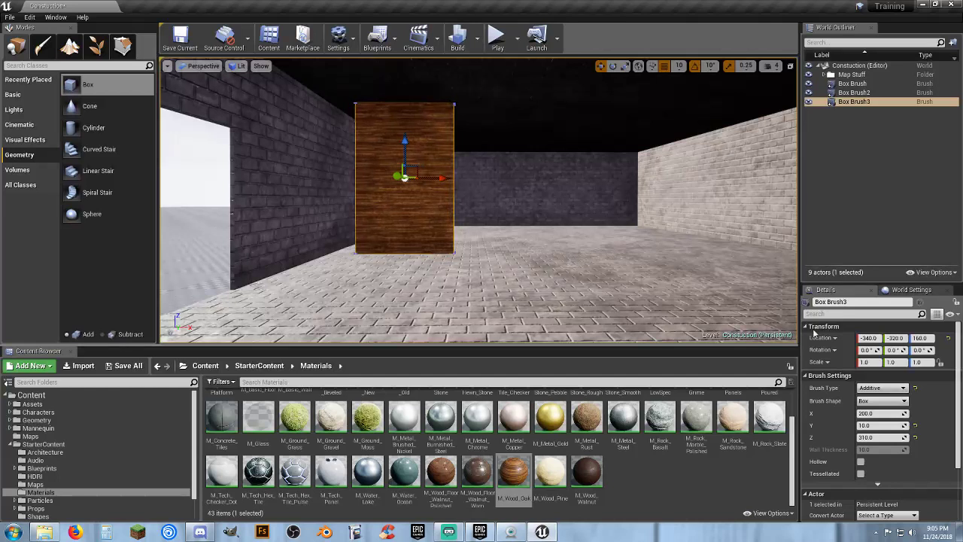
{"action": "mouse_move", "coordinate": [527, 203]}
{"action": "right_mouse_down"}
{"action": "mouse_move", "coordinate": [401, 204]}
{"action": "mouse_move", "coordinate": [411, 197]}
{"action": "right_mouse_up"}
{"action": "key", "text": "d"}
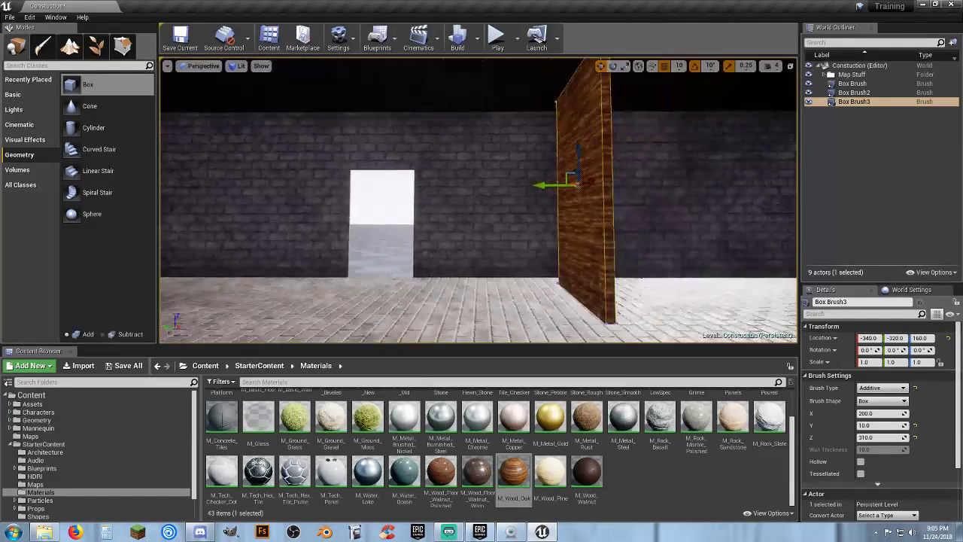
{"action": "key", "text": "d"}
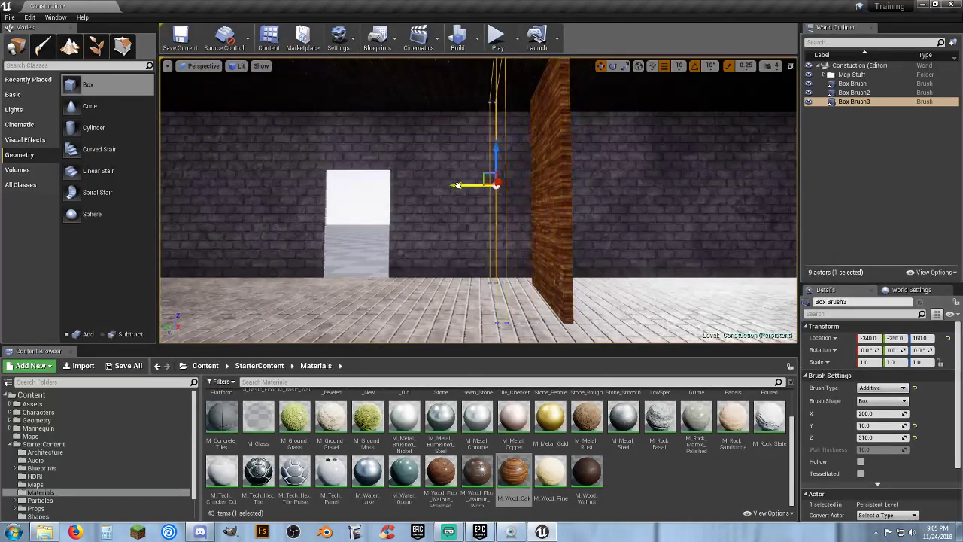
{"action": "mouse_move", "coordinate": [457, 185]}
{"action": "left_mouse_down"}
{"action": "mouse_move", "coordinate": [442, 186]}
{"action": "mouse_move", "coordinate": [461, 185]}
{"action": "left_mouse_up"}
{"action": "key", "text": "w"}
{"action": "key", "text": "a"}
{"action": "mouse_move", "coordinate": [389, 214]}
{"action": "right_mouse_down"}
{"action": "mouse_move", "coordinate": [387, 206]}
{"action": "mouse_move", "coordinate": [662, 207]}
{"action": "mouse_move", "coordinate": [376, 188]}
{"action": "mouse_move", "coordinate": [410, 178]}
{"action": "mouse_move", "coordinate": [393, 191]}
{"action": "right_mouse_up"}
{"action": "key", "text": "w"}
{"action": "key", "text": "w"}
{"action": "key", "text": "s"}
{"action": "key", "text": "w"}
{"action": "left_click_drag", "start_coordinate": [633, 120], "coordinate": [567, 134]}
{"action": "mouse_move", "coordinate": [535, 180]}
{"action": "right_mouse_down"}
{"action": "mouse_move", "coordinate": [520, 193]}
{"action": "mouse_move", "coordinate": [503, 161]}
{"action": "mouse_move", "coordinate": [535, 179]}
{"action": "right_mouse_up"}
{"action": "key", "text": "s"}
{"action": "key", "text": "w"}
{"action": "key", "text": "s"}
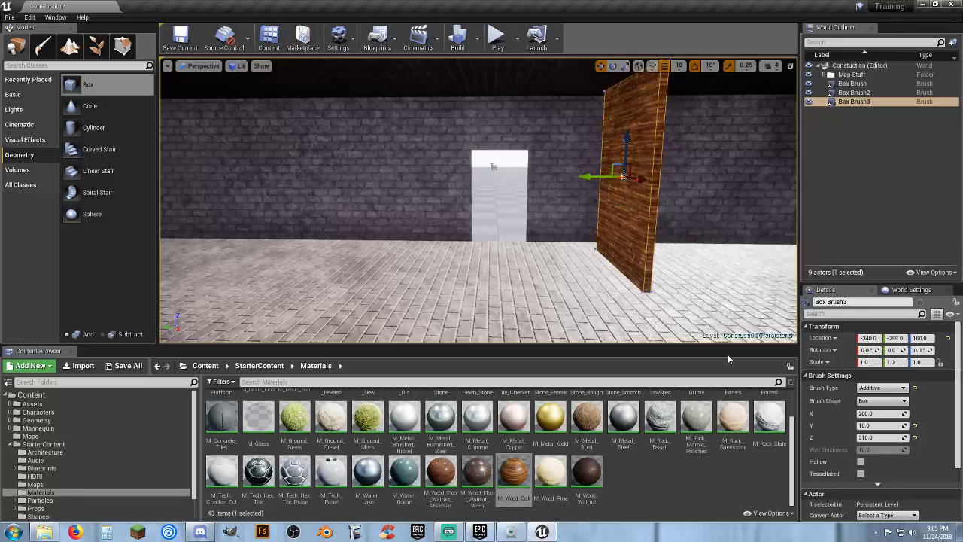
Set the oak panel's X size to 500 and shift the panel along X to a location of 100.
{"action": "key", "text": "a"}
{"action": "mouse_move", "coordinate": [467, 236]}
{"action": "right_mouse_down"}
{"action": "mouse_move", "coordinate": [670, 236]}
{"action": "mouse_move", "coordinate": [467, 236]}
{"action": "right_mouse_up"}
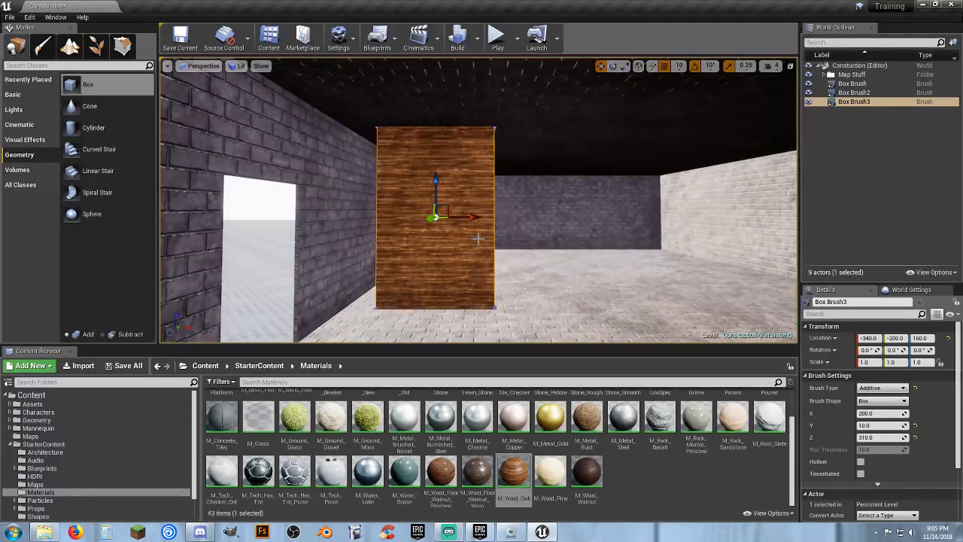
{"action": "left_click", "coordinate": [878, 413]}
{"action": "type", "text": "500"}
{"action": "key", "text": "Tab"}
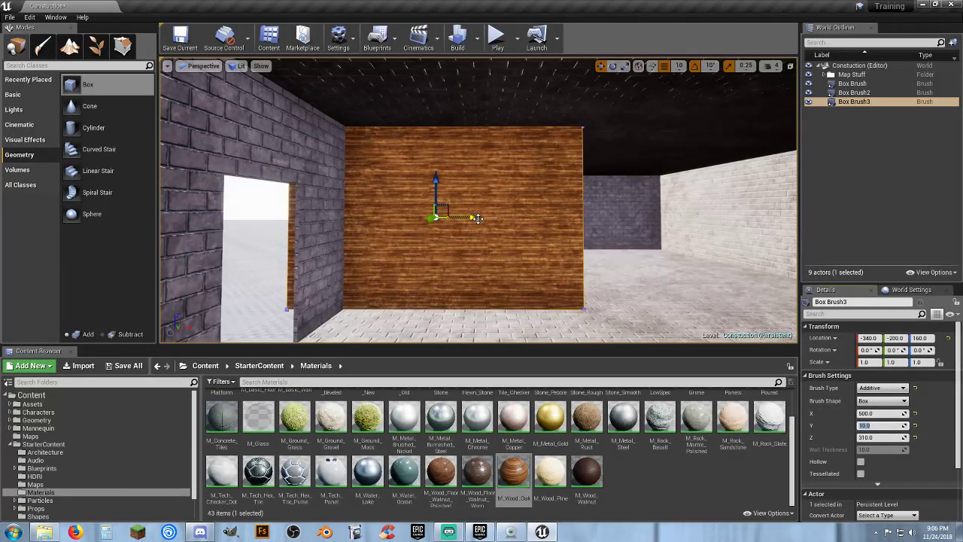
{"action": "left_click_drag", "start_coordinate": [477, 219], "coordinate": [619, 221]}
{"action": "right_click_drag", "start_coordinate": [591, 248], "coordinate": [592, 248]}
{"action": "key", "text": "s"}
{"action": "key", "text": "d"}
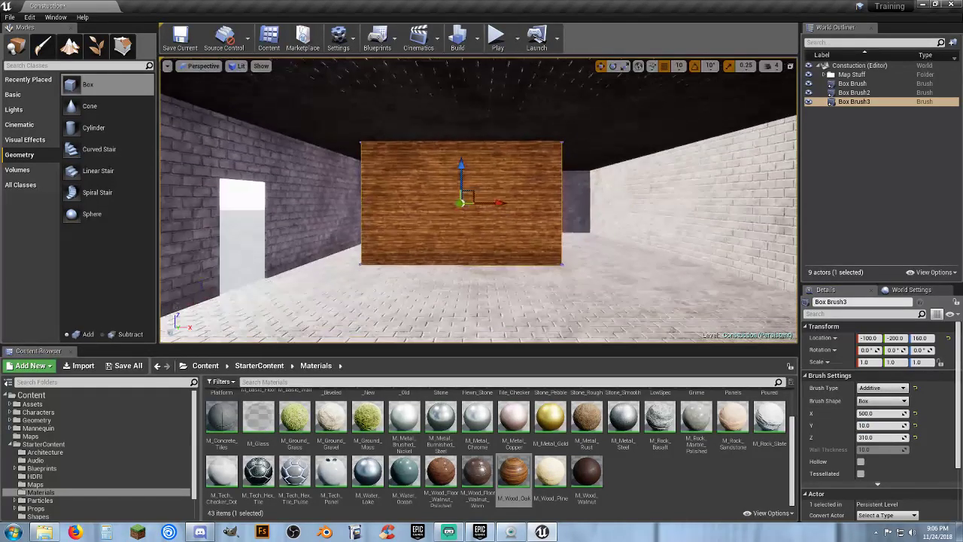
{"action": "right_click_drag", "start_coordinate": [516, 213], "coordinate": [516, 213]}
{"action": "left_click_drag", "start_coordinate": [457, 204], "coordinate": [532, 204]}
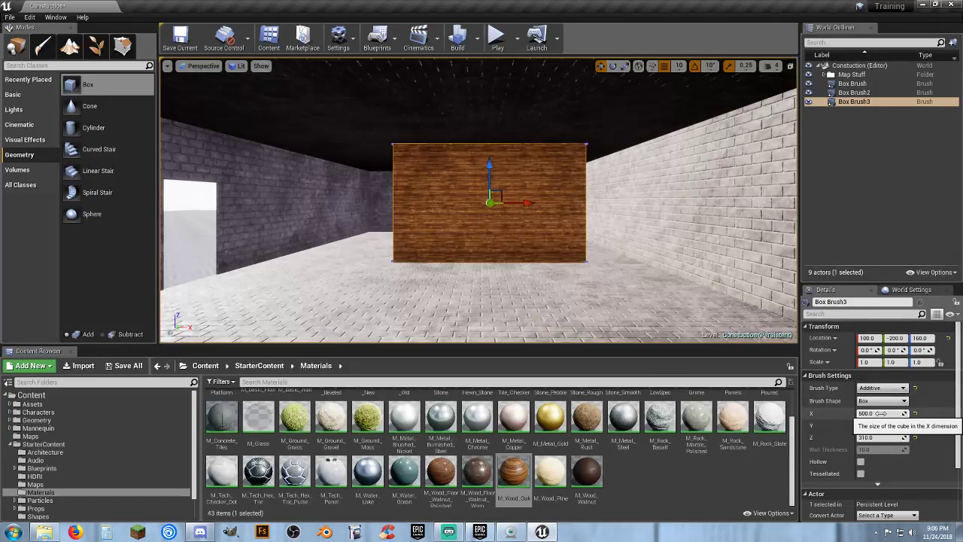
Set the oak panel's X size to 980 and its X location to 0 so it spans the room.
{"action": "left_click", "coordinate": [882, 414]}
{"action": "type", "text": "9"}
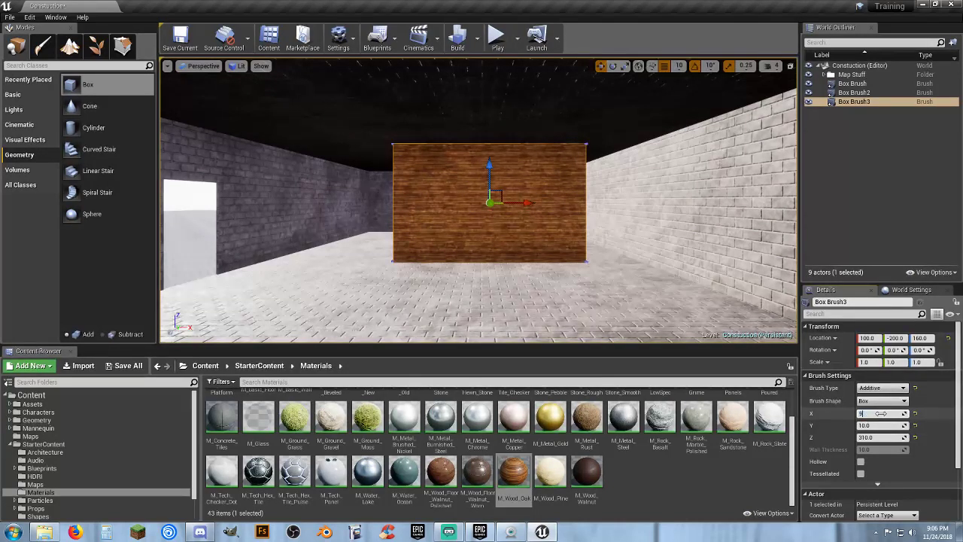
{"action": "type", "text": "80"}
{"action": "key", "text": "Tab"}
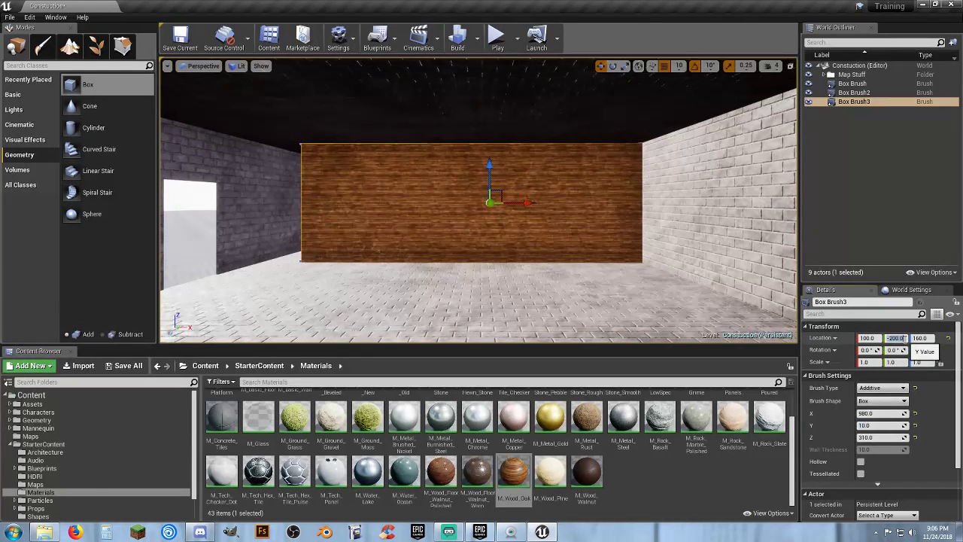
{"action": "left_click", "coordinate": [879, 337]}
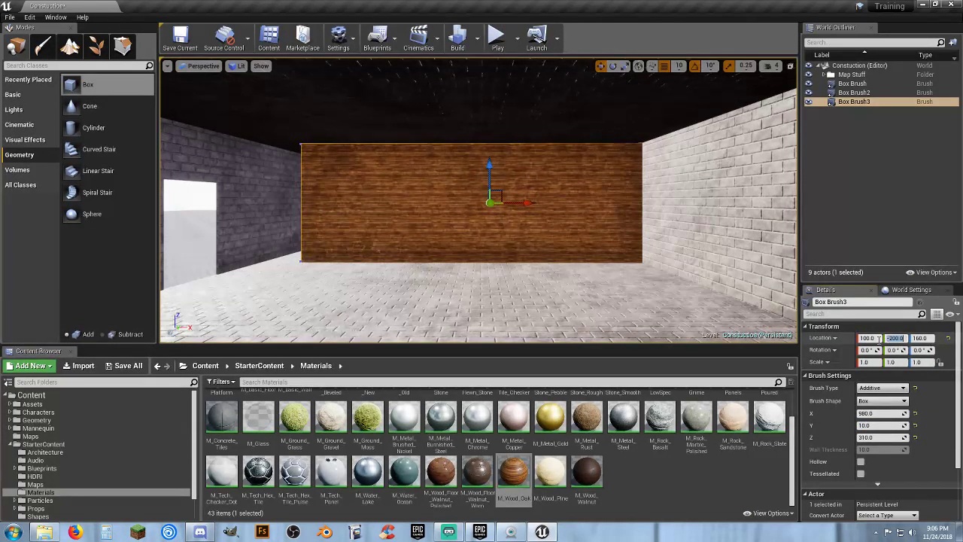
{"action": "type", "text": "0"}
{"action": "key", "text": "Tab"}
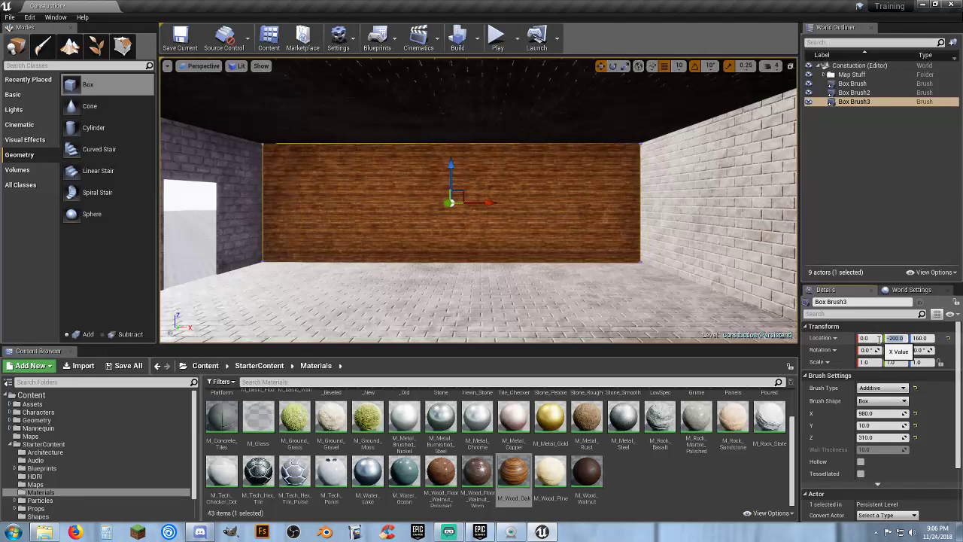
{"action": "right_click_drag", "start_coordinate": [487, 238], "coordinate": [662, 250]}
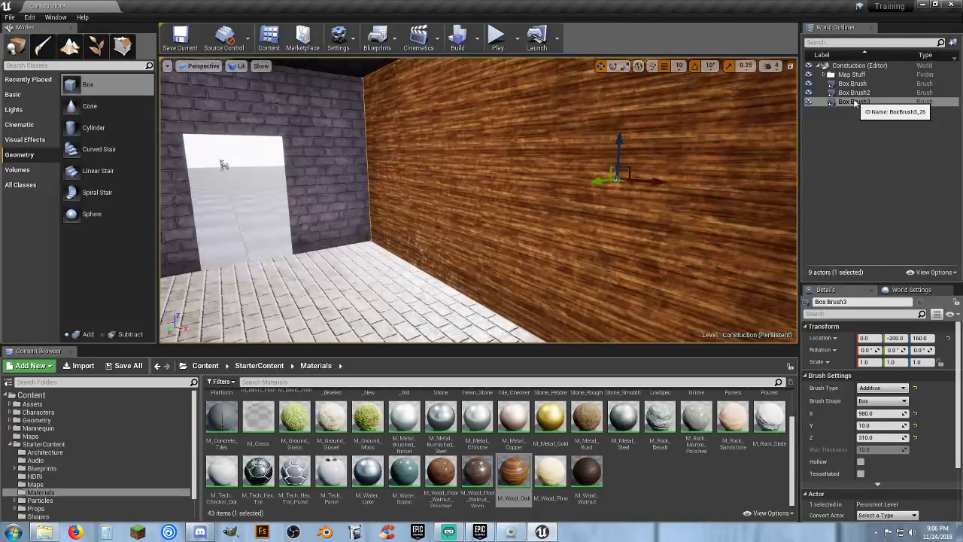
Rename the hollow room brush as House and the subtractive doorway brush as Door Hole.
{"action": "left_click", "coordinate": [853, 83]}
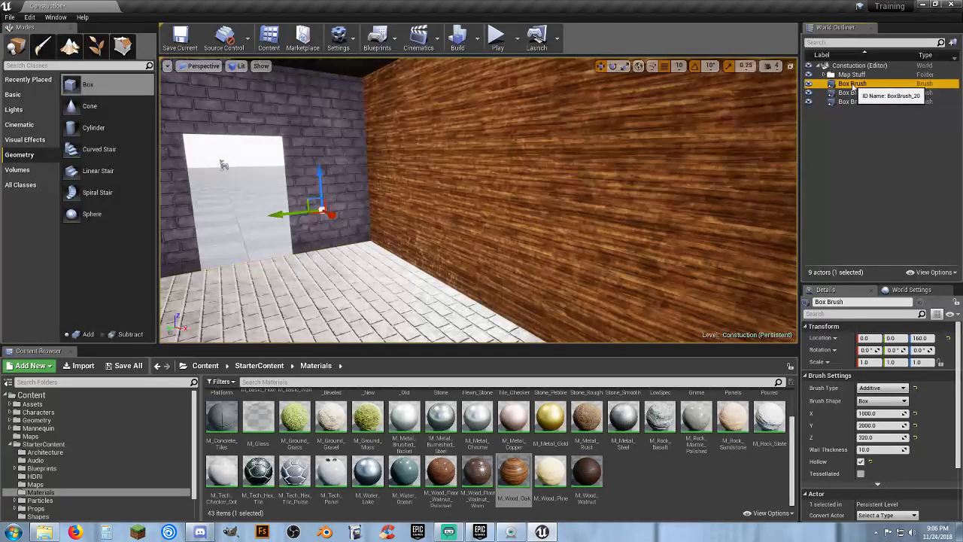
{"action": "left_click", "coordinate": [855, 84]}
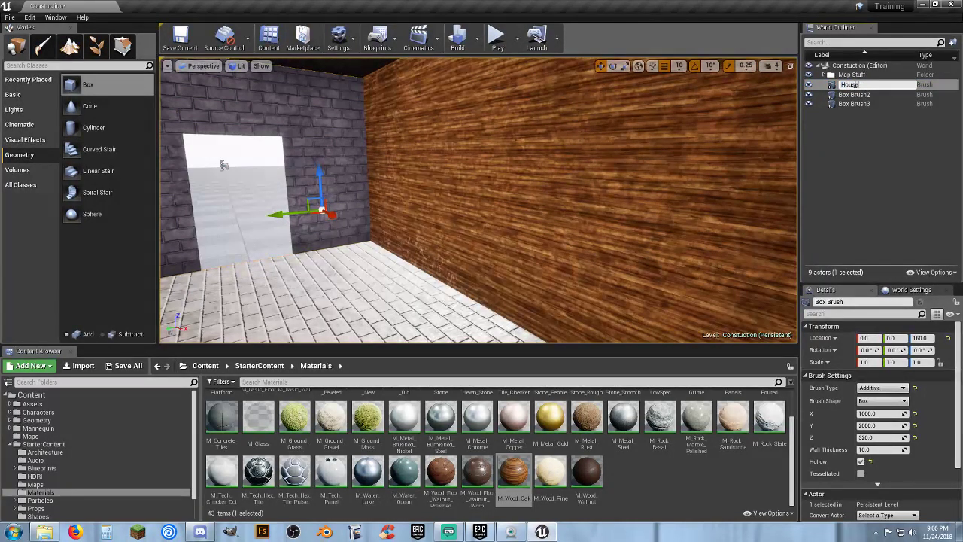
{"action": "key", "text": "Return"}
{"action": "left_click", "coordinate": [857, 85]}
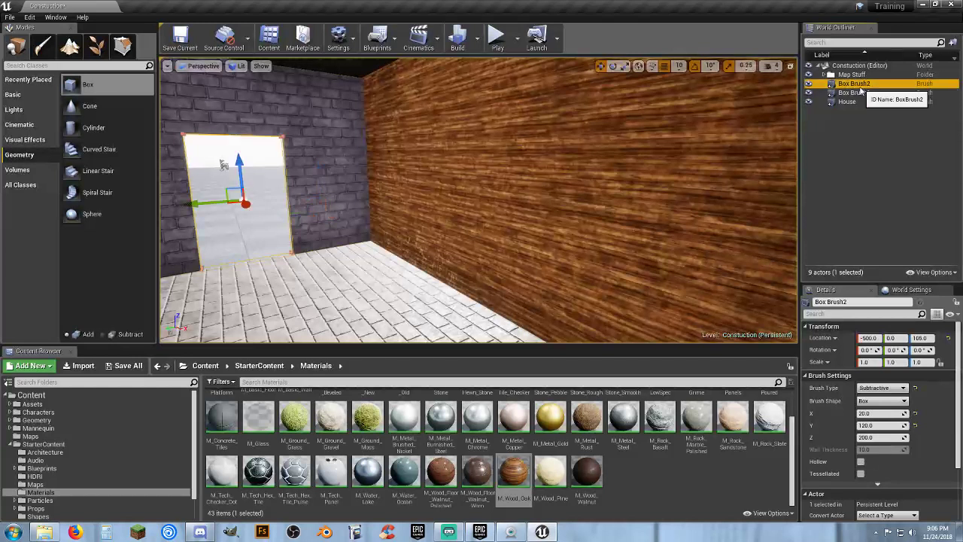
{"action": "left_click", "coordinate": [862, 88]}
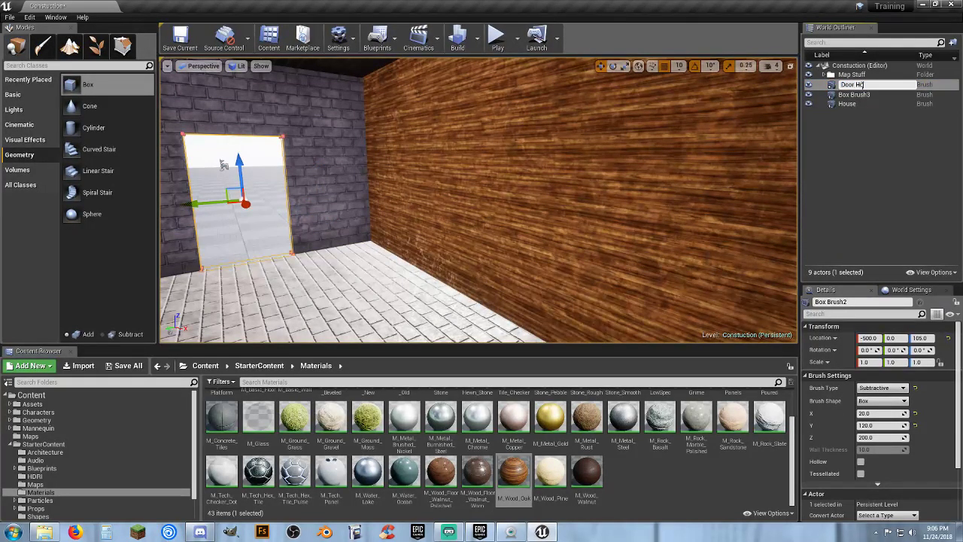
{"action": "key", "text": "Return"}
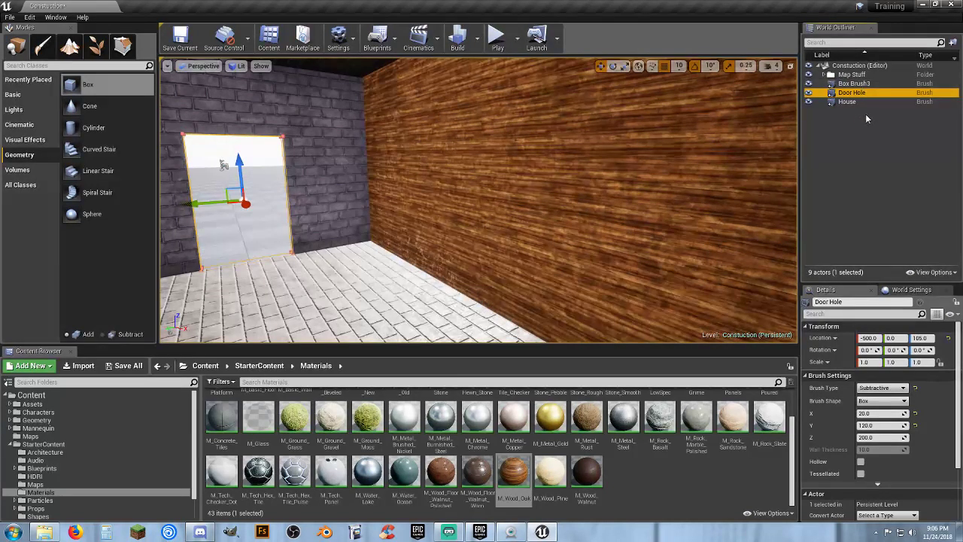
Rename the oak panel brush as Wall.
{"action": "left_click", "coordinate": [865, 118]}
{"action": "left_click", "coordinate": [857, 84]}
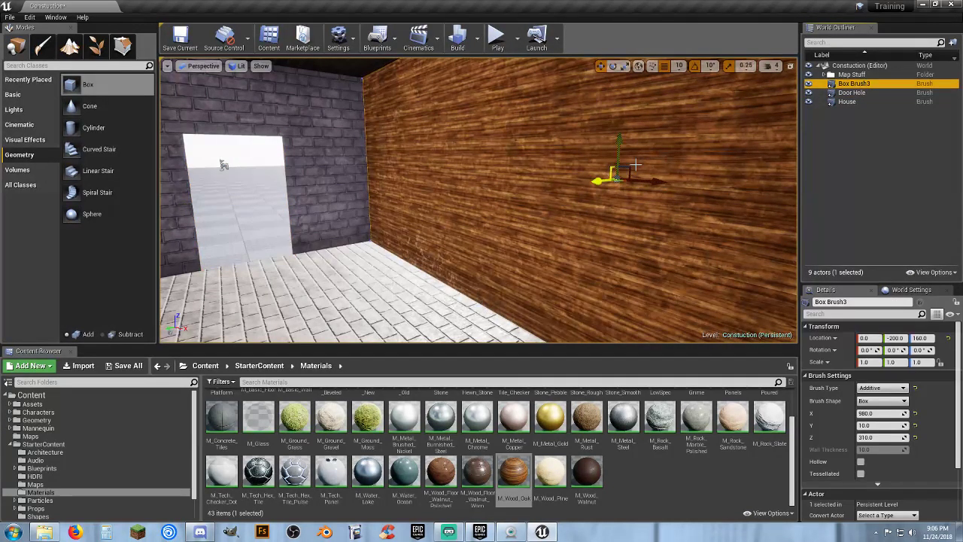
{"action": "left_click", "coordinate": [863, 85]}
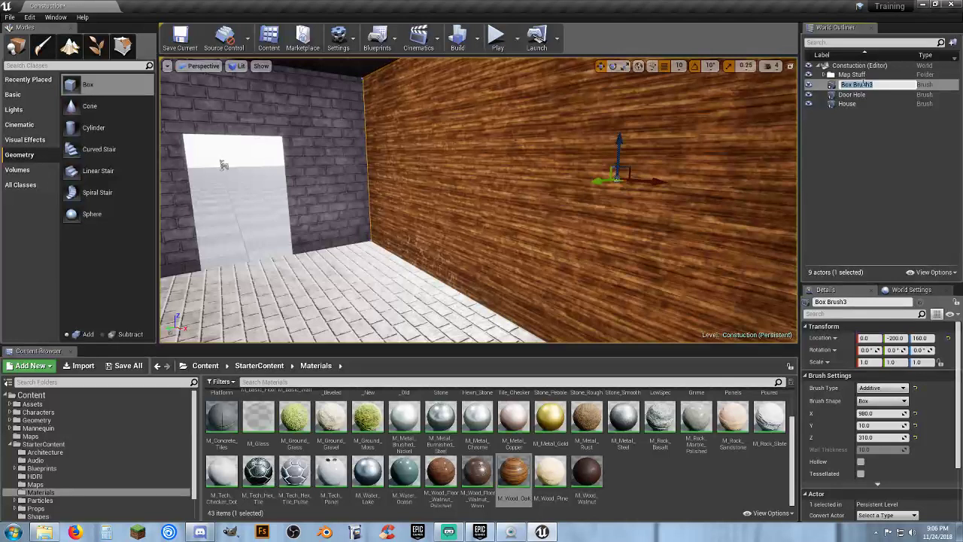
{"action": "type", "text": "Wakk'"}
{"action": "key", "text": "Return"}
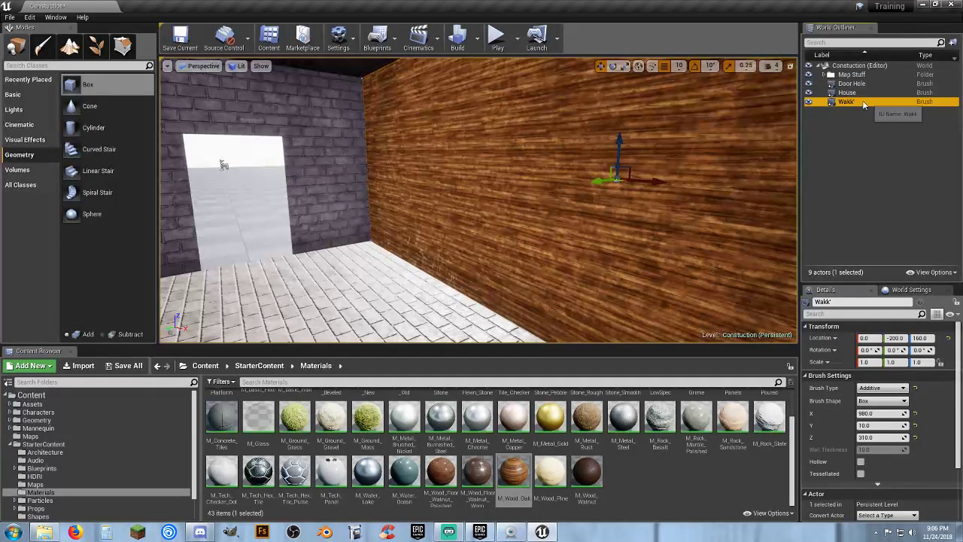
{"action": "left_click", "coordinate": [864, 102]}
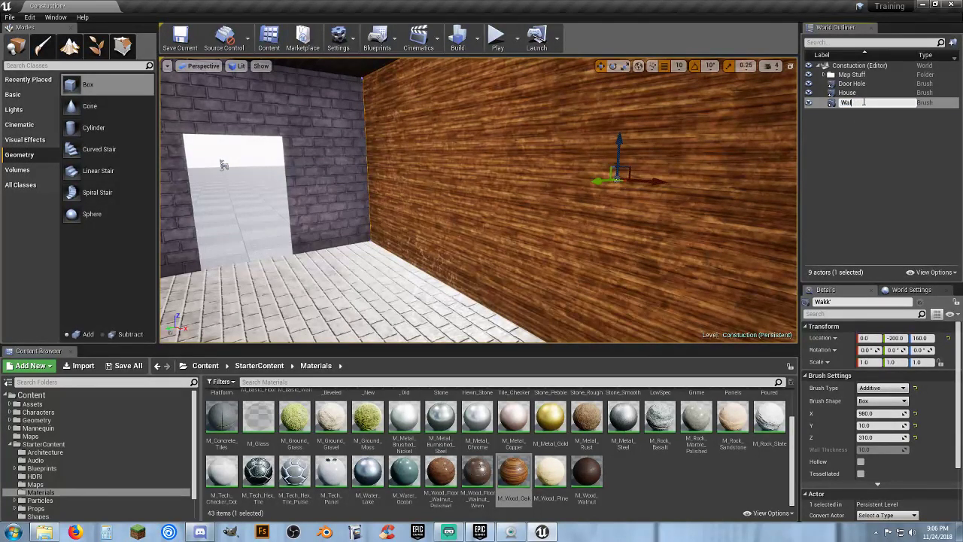
{"action": "type", "text": "Wall"}
{"action": "key", "text": "Return"}
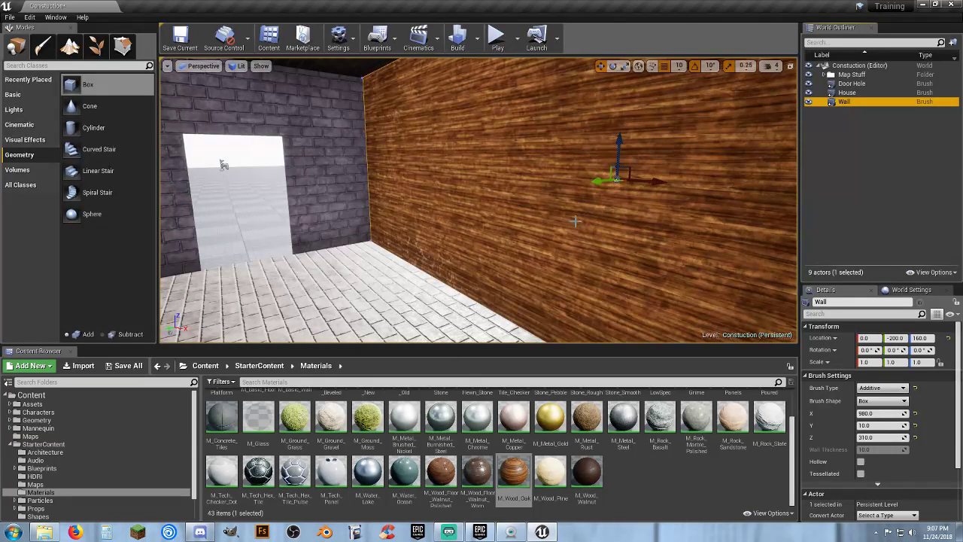
Duplicate the oak wall brush and set the copy's Y location to 200.
{"action": "key", "text": "ctrl+w"}
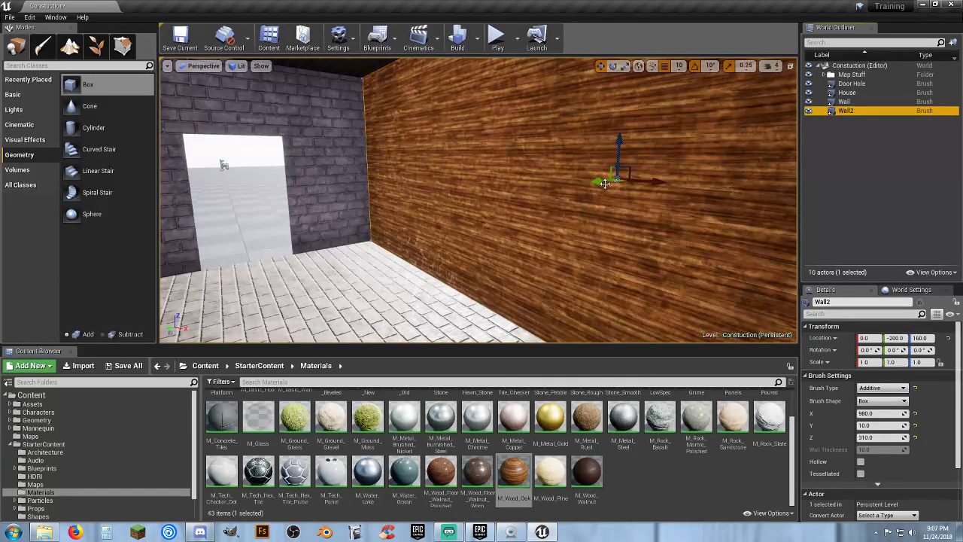
{"action": "left_click_drag", "start_coordinate": [605, 183], "coordinate": [202, 272]}
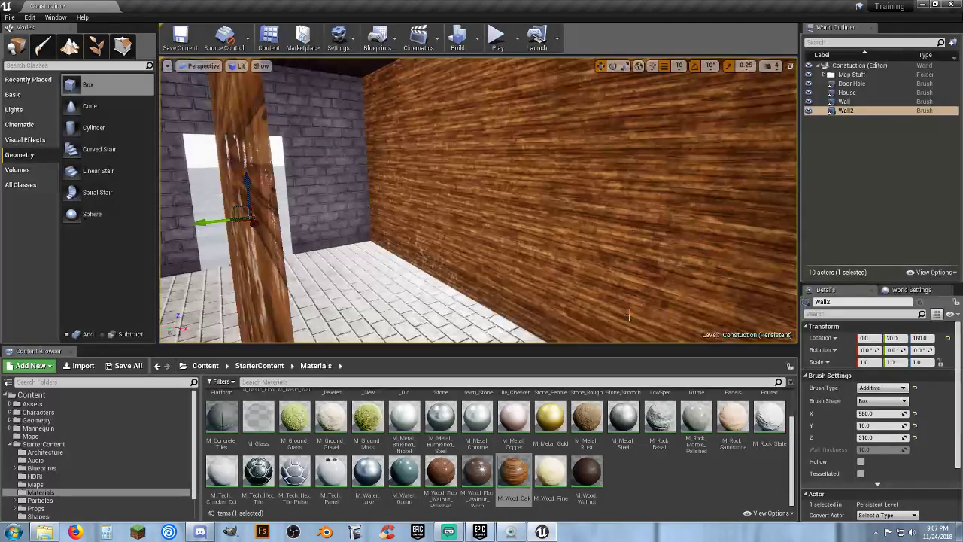
{"action": "left_click", "coordinate": [902, 338]}
{"action": "type", "text": "2"}
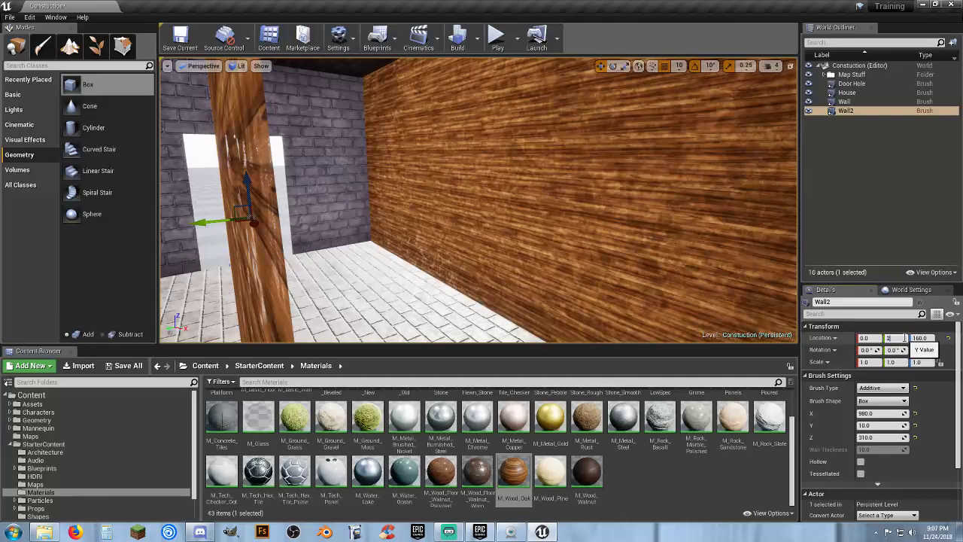
{"action": "type", "text": "00"}
{"action": "key", "text": "Return"}
Play-test the level by walking the character into the room between the two oak walls, and stop the session.
{"action": "right_click_drag", "start_coordinate": [510, 286], "coordinate": [241, 301]}
{"action": "key", "text": "w"}
{"action": "key", "text": "s"}
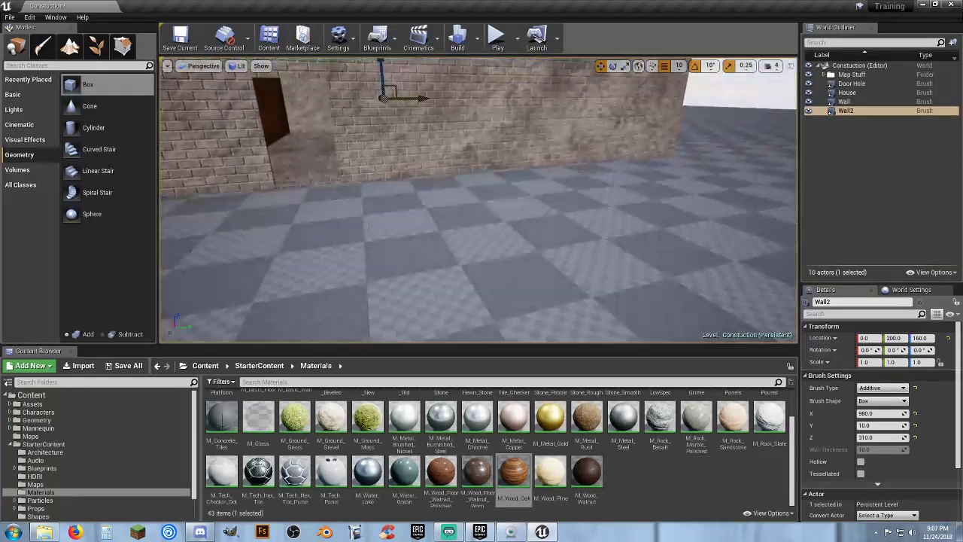
{"action": "left_click", "coordinate": [496, 38]}
{"action": "key", "text": "w"}
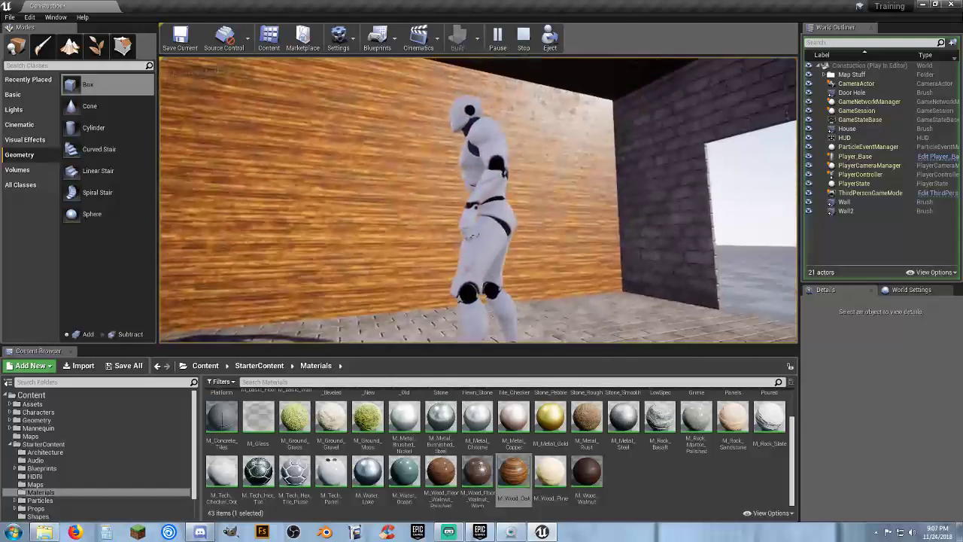
{"action": "key", "text": "w"}
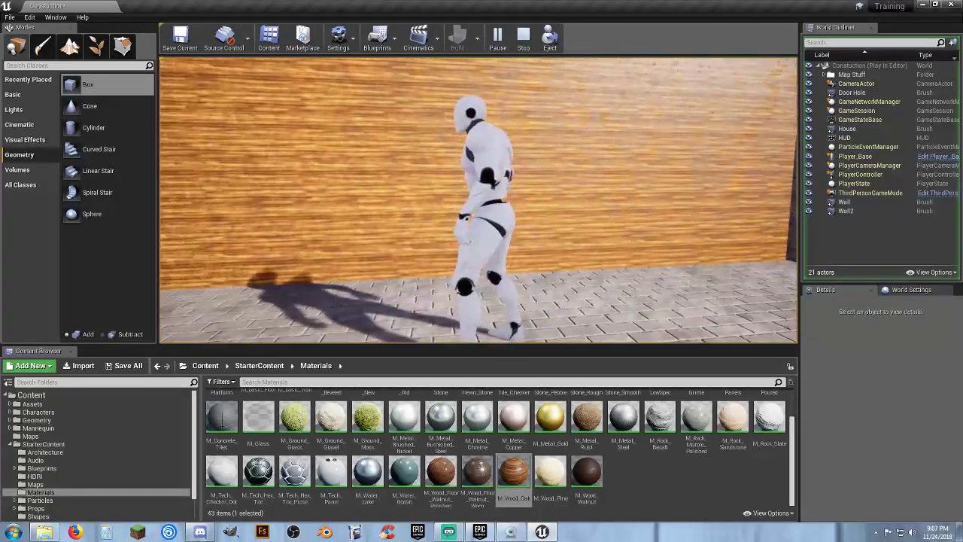
{"action": "key", "text": "Escape"}
Choose the M_Wood_Oak material and place an additive box brush overlapping the second oak wall at about X -150, Y 140.
{"action": "mouse_move", "coordinate": [600, 202]}
{"action": "right_mouse_down"}
{"action": "mouse_move", "coordinate": [715, 202]}
{"action": "mouse_move", "coordinate": [600, 191]}
{"action": "right_mouse_up"}
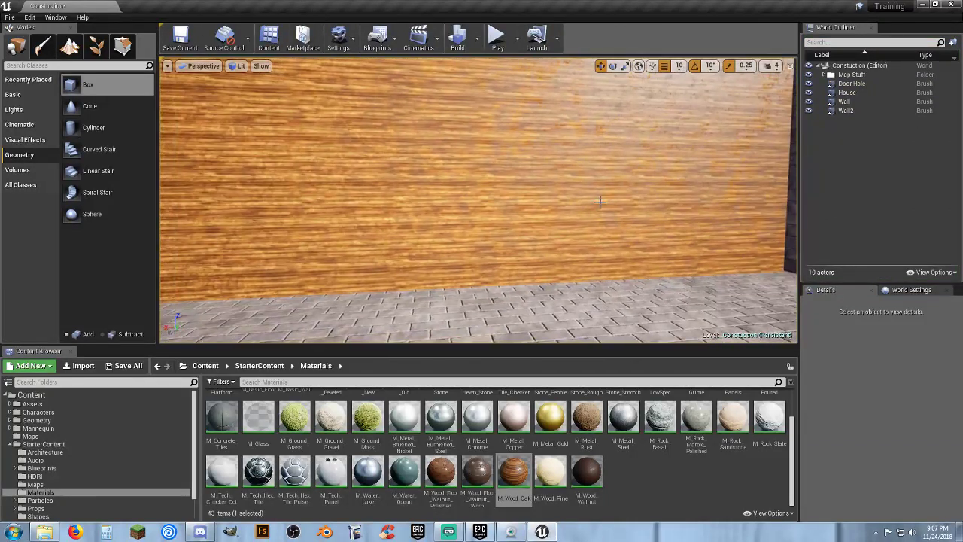
{"action": "left_click", "coordinate": [522, 474]}
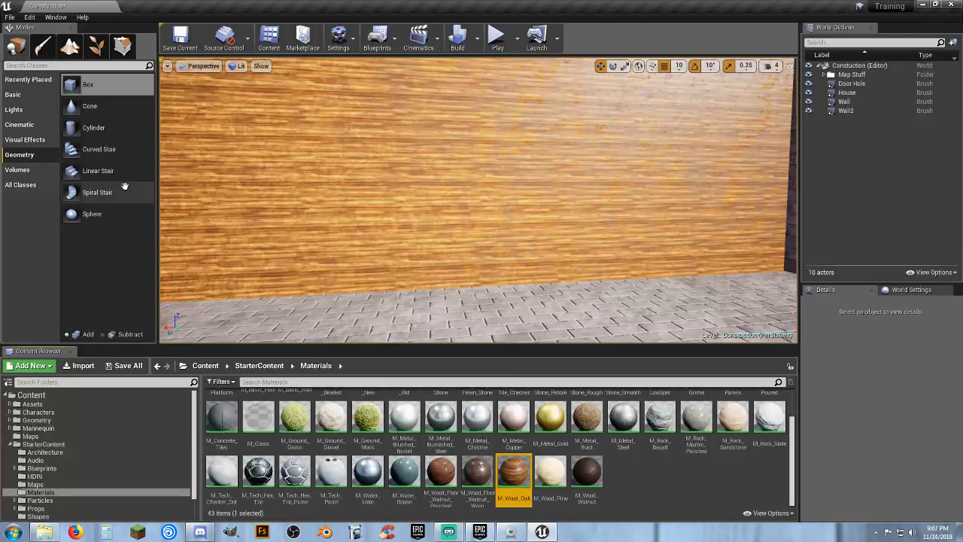
{"action": "left_click", "coordinate": [73, 85]}
{"action": "mouse_move", "coordinate": [73, 86]}
{"action": "left_mouse_down"}
{"action": "mouse_move", "coordinate": [549, 301]}
{"action": "mouse_move", "coordinate": [577, 299]}
{"action": "left_mouse_up"}
{"action": "mouse_move", "coordinate": [577, 298]}
{"action": "right_mouse_down"}
{"action": "mouse_move", "coordinate": [636, 242]}
{"action": "mouse_move", "coordinate": [503, 264]}
{"action": "right_mouse_up"}
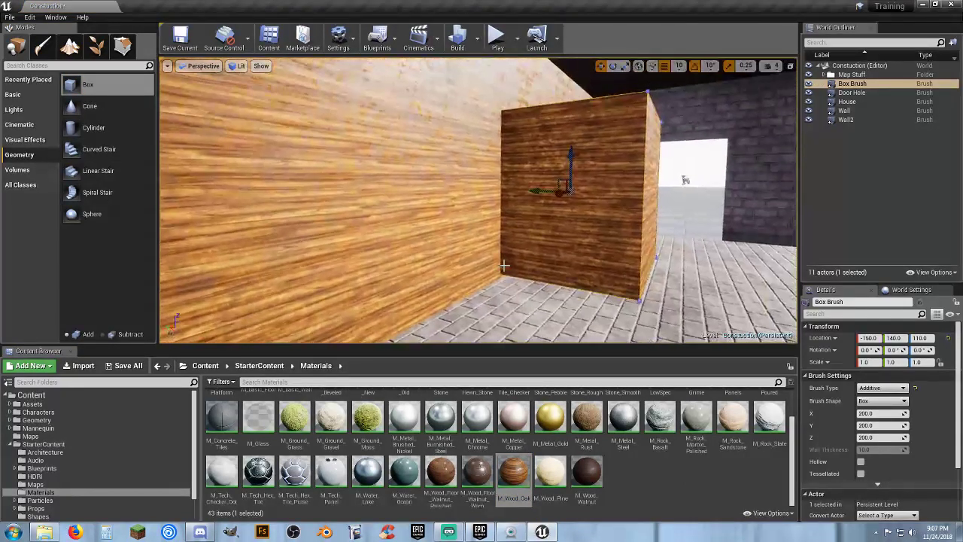
Change the new box brush's type to Subtractive to cut an opening in the second oak wall.
{"action": "left_click", "coordinate": [887, 389]}
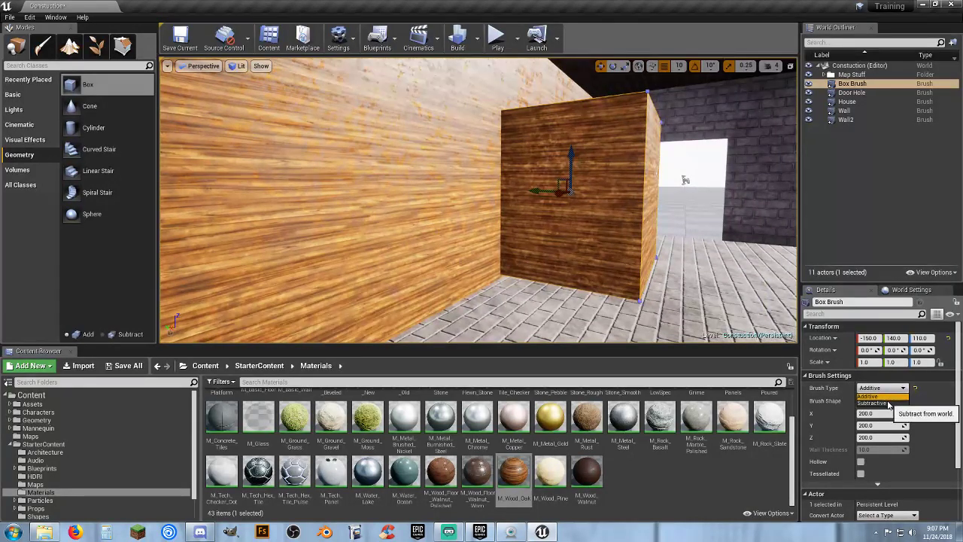
{"action": "left_click", "coordinate": [889, 405]}
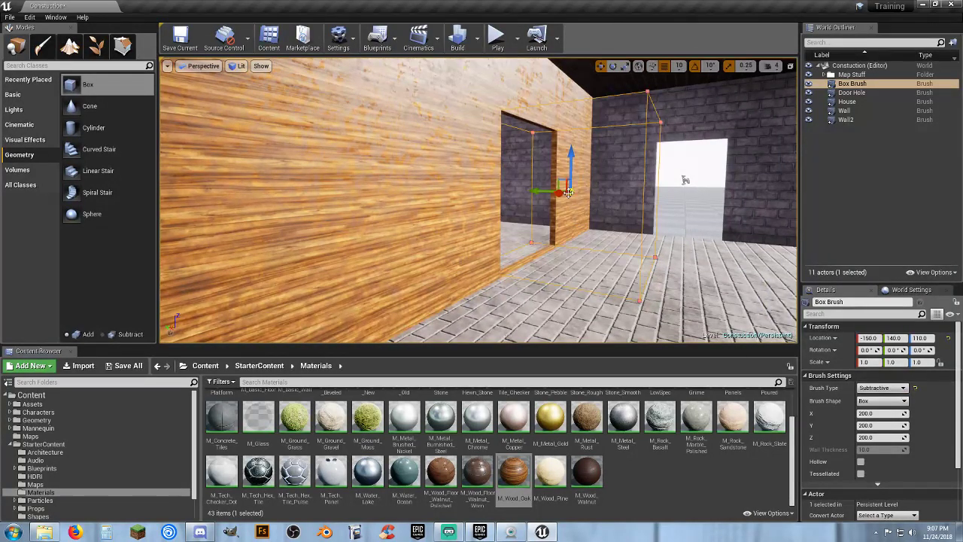
{"action": "mouse_move", "coordinate": [585, 228]}
{"action": "right_mouse_down"}
{"action": "mouse_move", "coordinate": [527, 228]}
{"action": "mouse_move", "coordinate": [519, 219]}
{"action": "mouse_move", "coordinate": [580, 226]}
{"action": "right_mouse_up"}
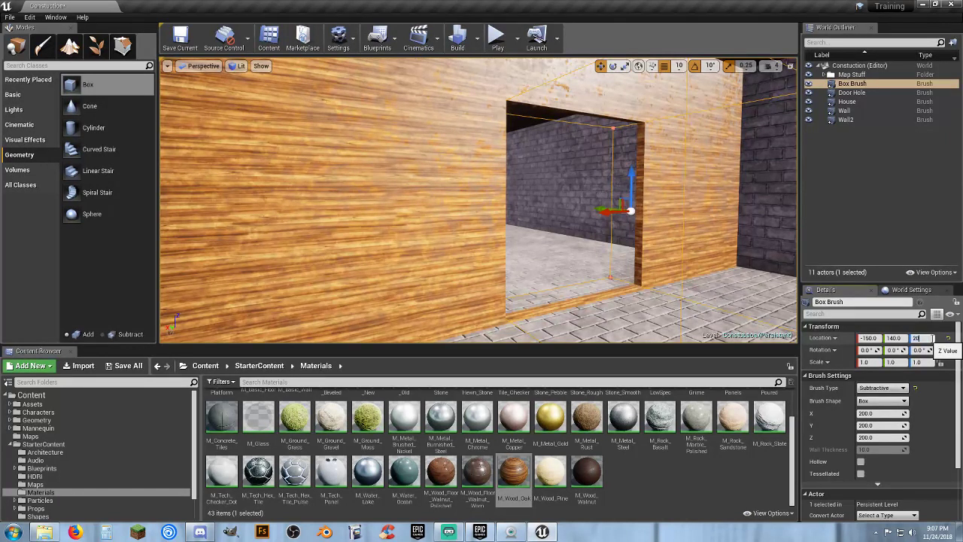
Set the subtractive brush's Z location to 105 to lower the opening in the second oak wall.
{"action": "key", "text": "Return"}
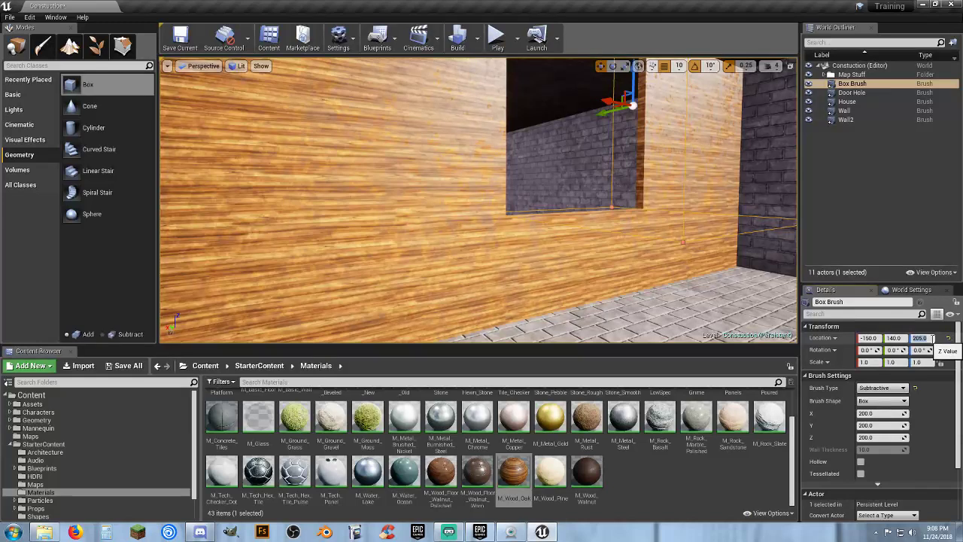
{"action": "type", "text": "5"}
{"action": "key", "text": "Return"}
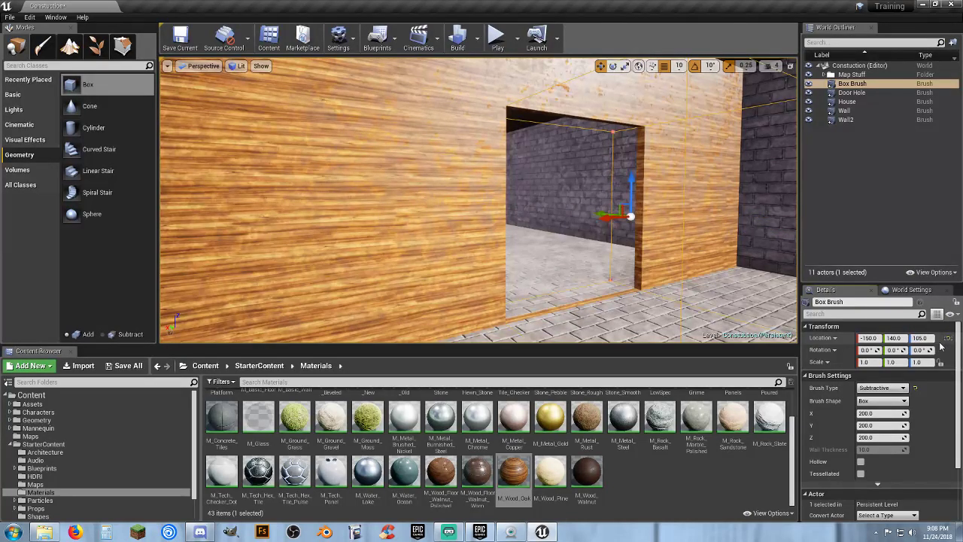
{"action": "key", "text": "w"}
{"action": "mouse_move", "coordinate": [590, 274]}
{"action": "right_mouse_down"}
{"action": "mouse_move", "coordinate": [589, 312]}
{"action": "mouse_move", "coordinate": [624, 305]}
{"action": "mouse_move", "coordinate": [557, 301]}
{"action": "mouse_move", "coordinate": [583, 301]}
{"action": "mouse_move", "coordinate": [589, 236]}
{"action": "right_mouse_up"}
{"action": "key", "text": "d"}
{"action": "key", "text": "s"}
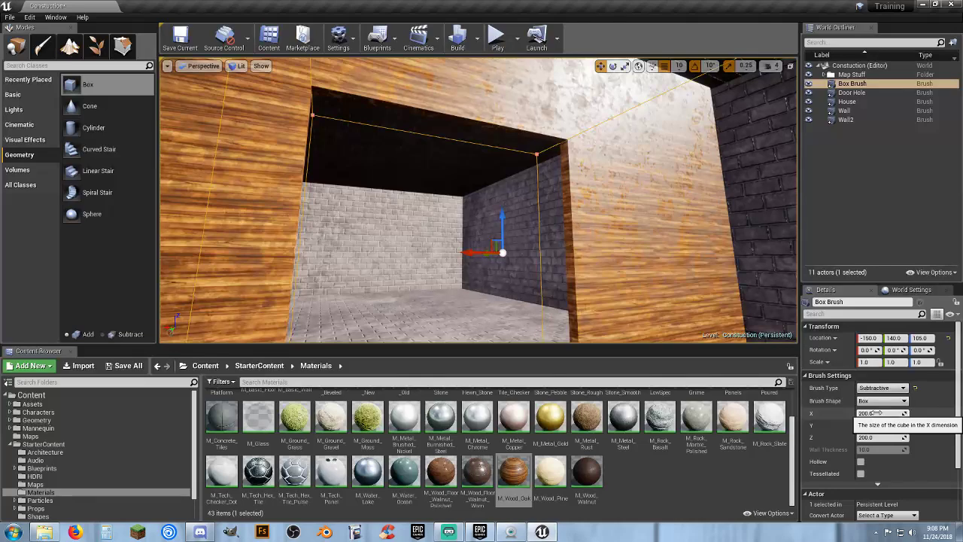
Resize the subtractive brush in the second oak wall to 120 in X and 12 in Y.
{"action": "right_click_drag", "start_coordinate": [491, 254], "coordinate": [471, 309]}
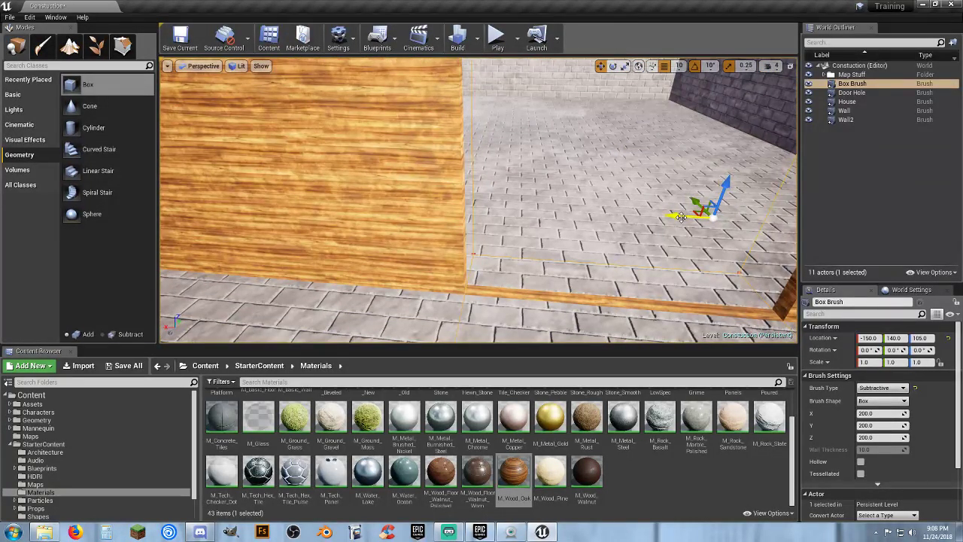
{"action": "left_click", "coordinate": [880, 413]}
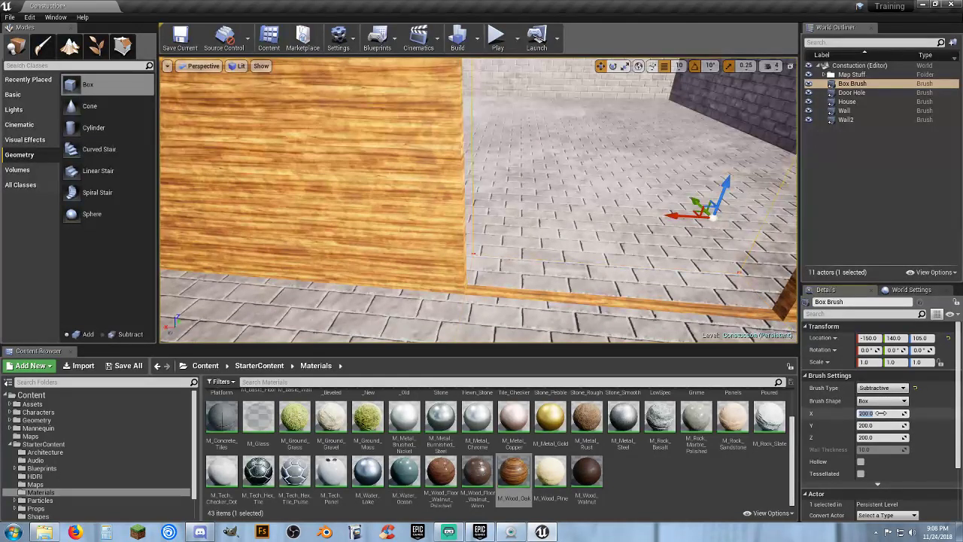
{"action": "type", "text": "120"}
{"action": "key", "text": "Tab"}
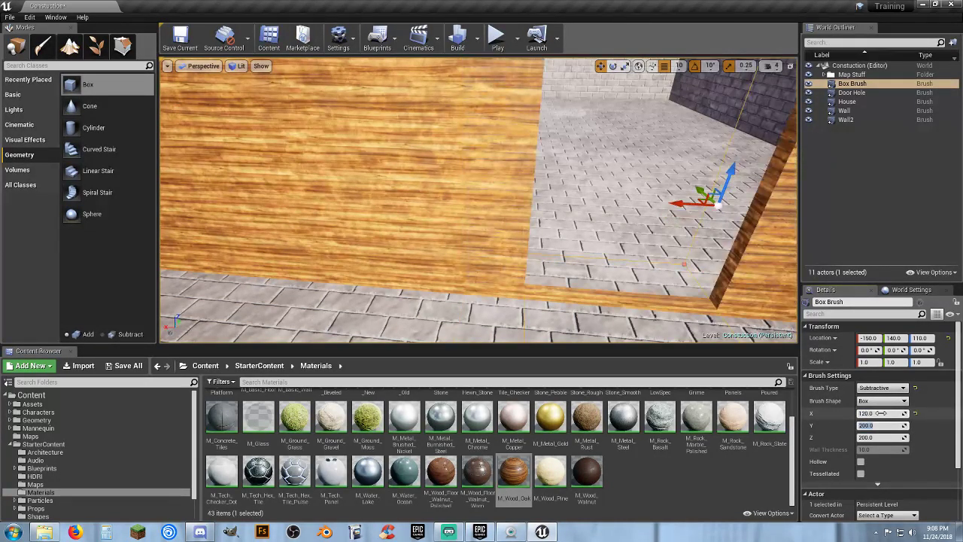
{"action": "right_click_drag", "start_coordinate": [624, 242], "coordinate": [688, 212]}
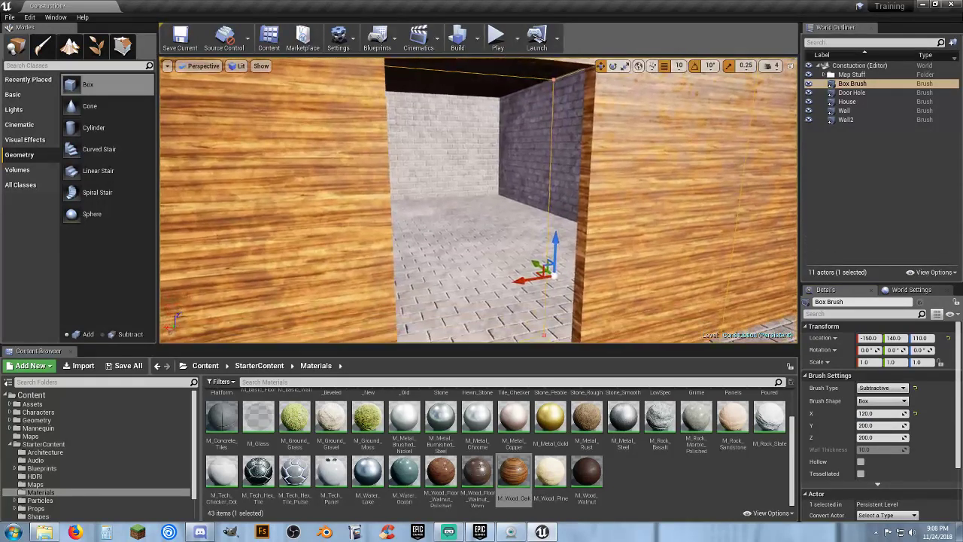
{"action": "right_click_drag", "start_coordinate": [638, 304], "coordinate": [715, 290]}
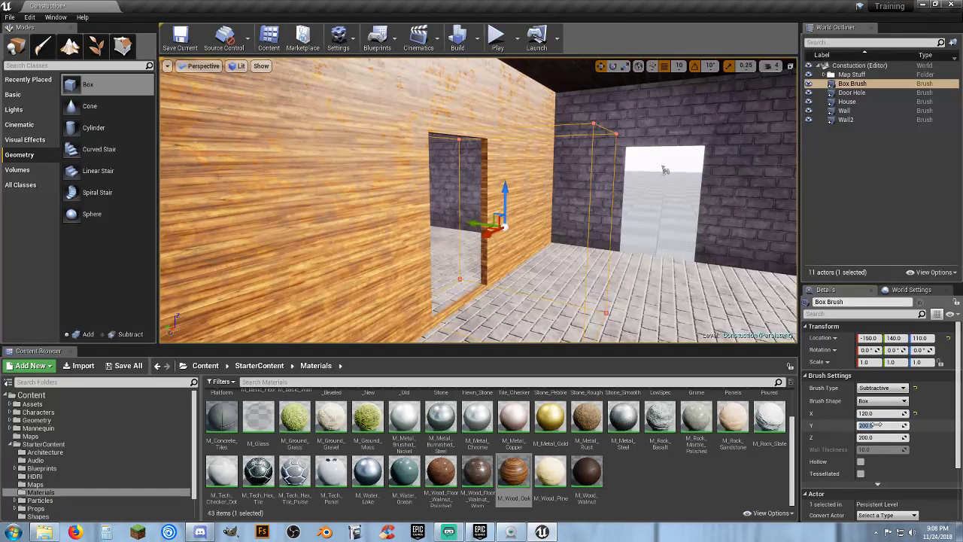
{"action": "type", "text": "12"}
{"action": "key", "text": "Tab"}
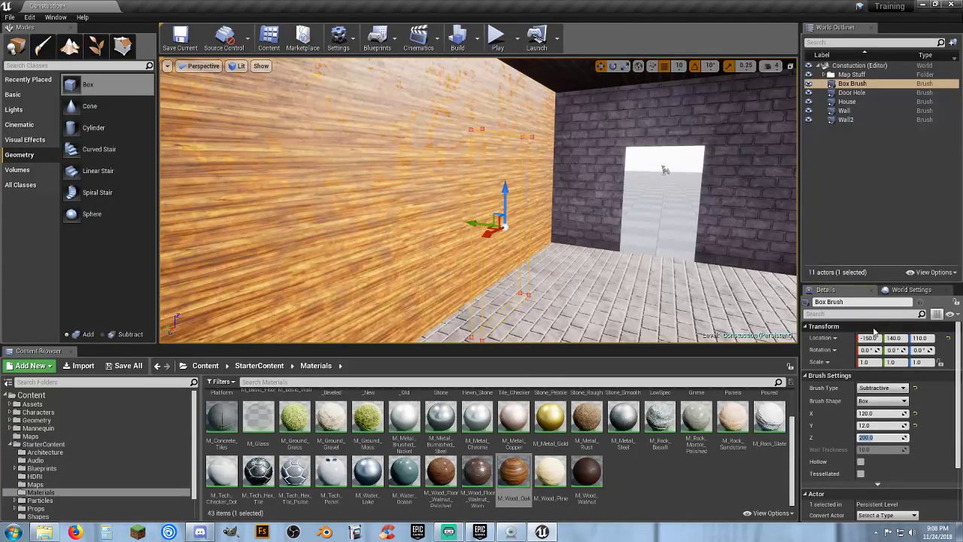
Align the subtractive brush with the second oak wall at Y location 200 and shift it to X -200.
{"action": "left_click_drag", "start_coordinate": [474, 225], "coordinate": [451, 226]}
{"action": "left_click", "coordinate": [903, 338]}
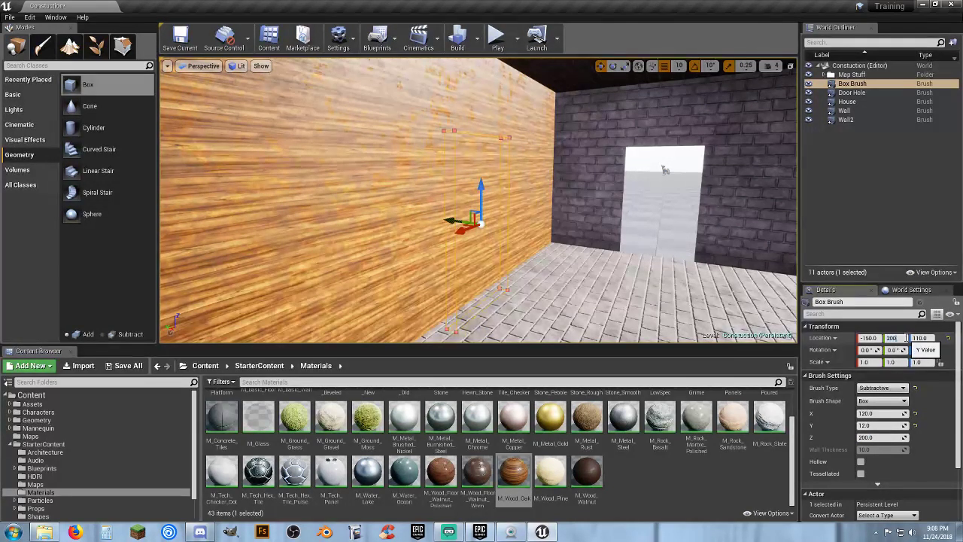
{"action": "type", "text": "200"}
{"action": "key", "text": "Tab"}
{"action": "right_click_drag", "start_coordinate": [663, 167], "coordinate": [451, 199]}
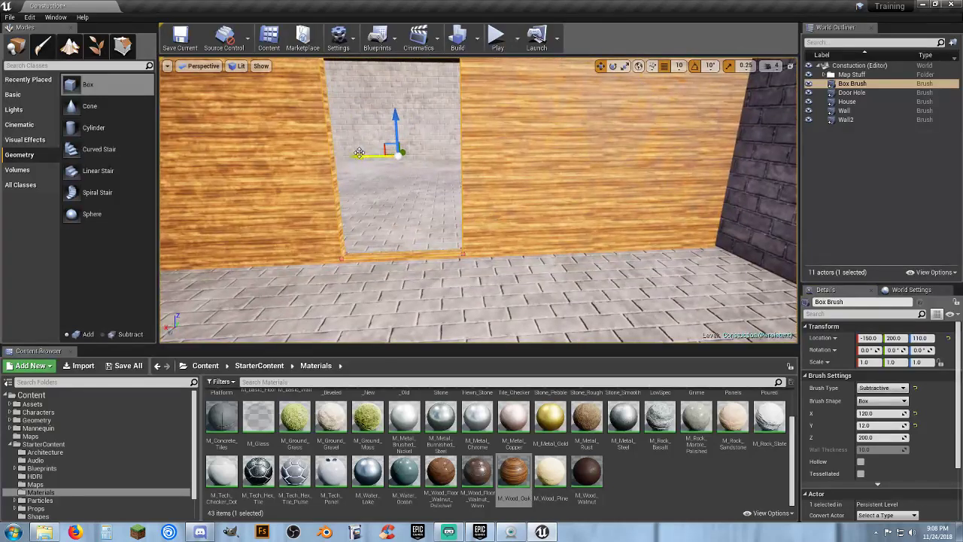
{"action": "left_click_drag", "start_coordinate": [359, 153], "coordinate": [412, 149]}
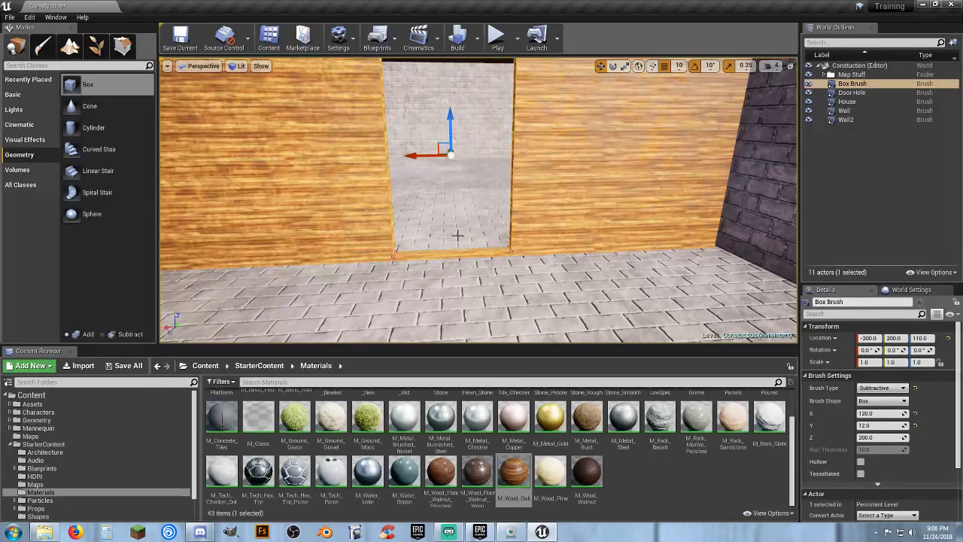
Duplicate the doorway brush and move the copy to Y -200 to cut the same opening in the opposite oak wall.
{"action": "right_click_drag", "start_coordinate": [457, 236], "coordinate": [480, 241]}
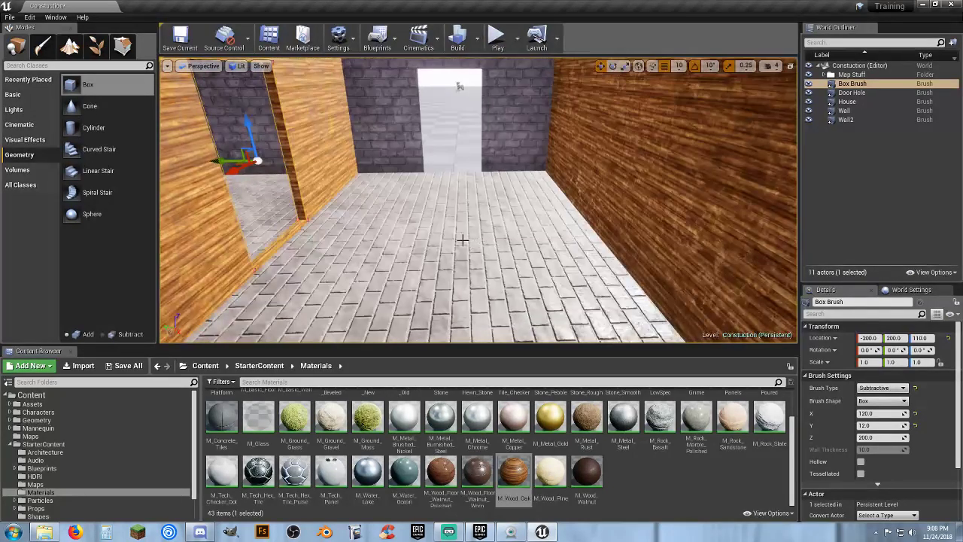
{"action": "key", "text": "ctrl+w"}
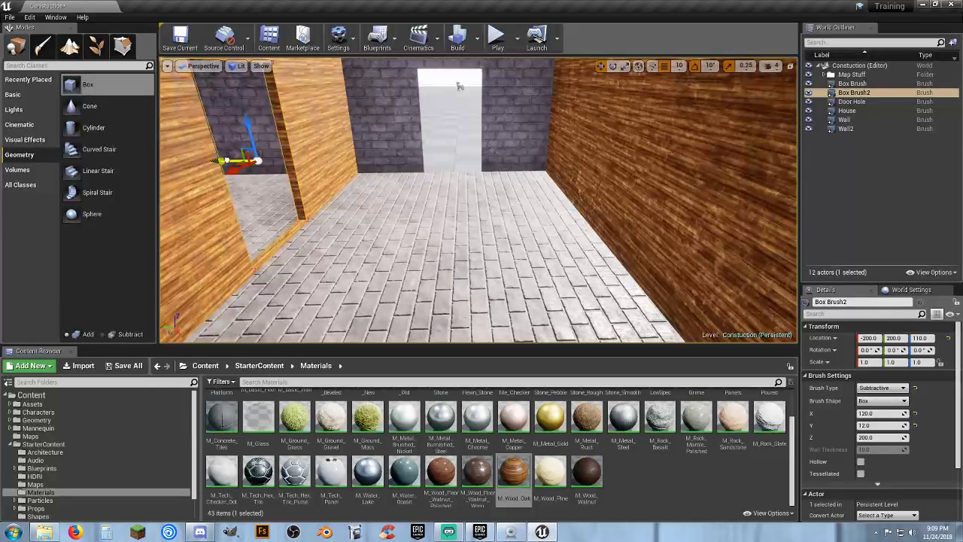
{"action": "left_click_drag", "start_coordinate": [229, 161], "coordinate": [530, 192]}
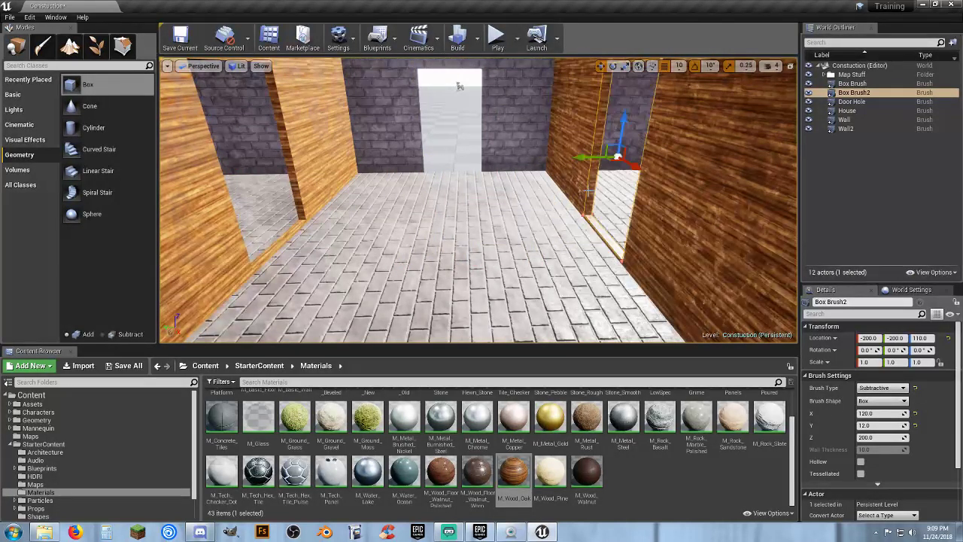
Play-test the level by running the character through the oak wall openings and around the side rooms, and stop the session.
{"action": "left_click", "coordinate": [499, 41]}
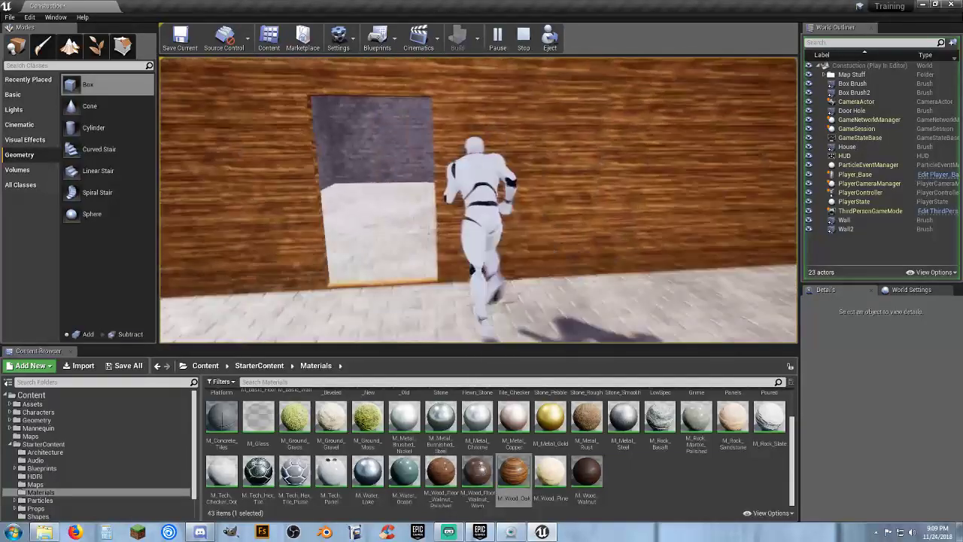
{"action": "key", "text": "w"}
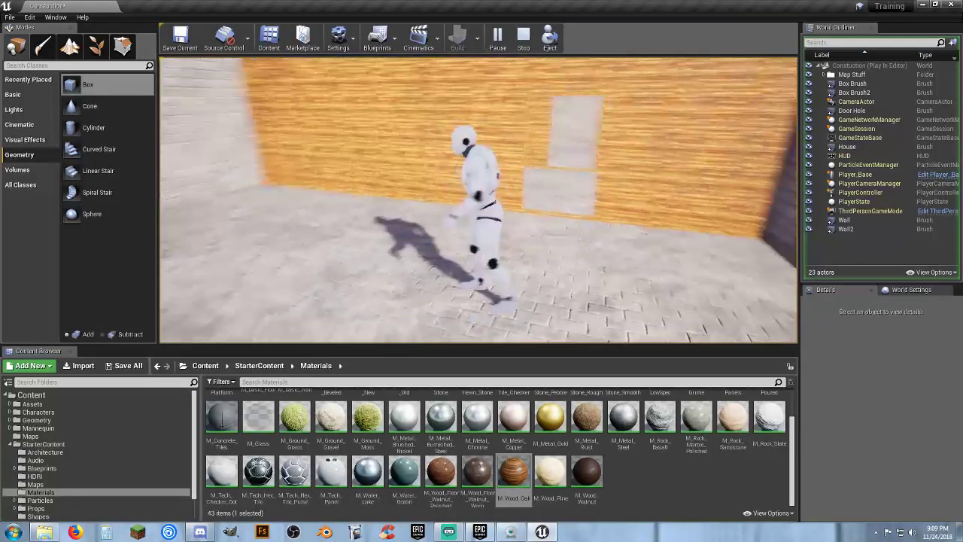
{"action": "key", "text": "w"}
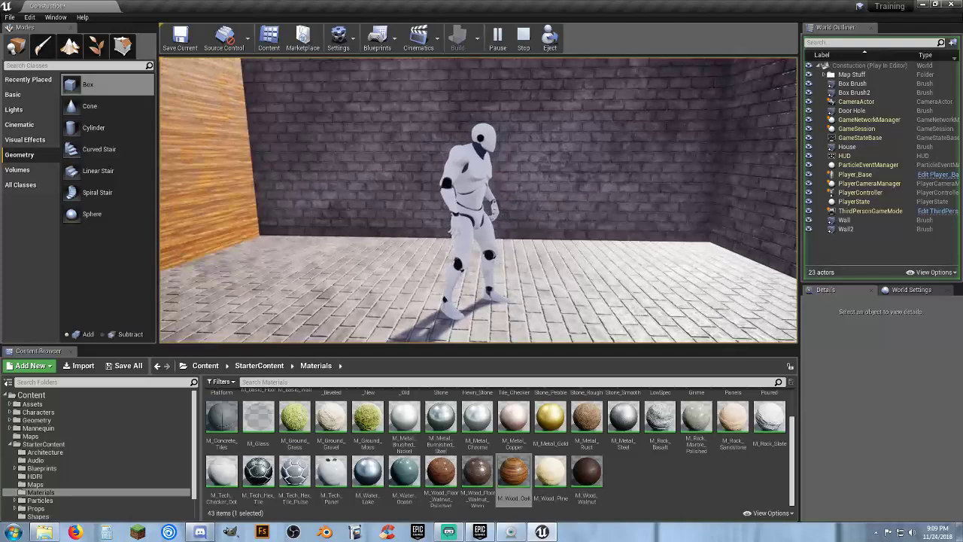
{"action": "key", "text": "w"}
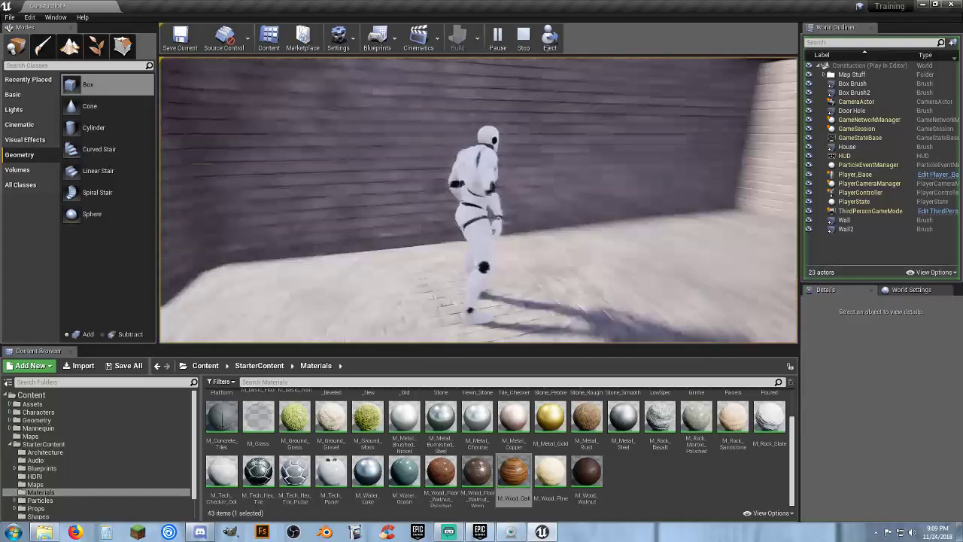
{"action": "key", "text": "w"}
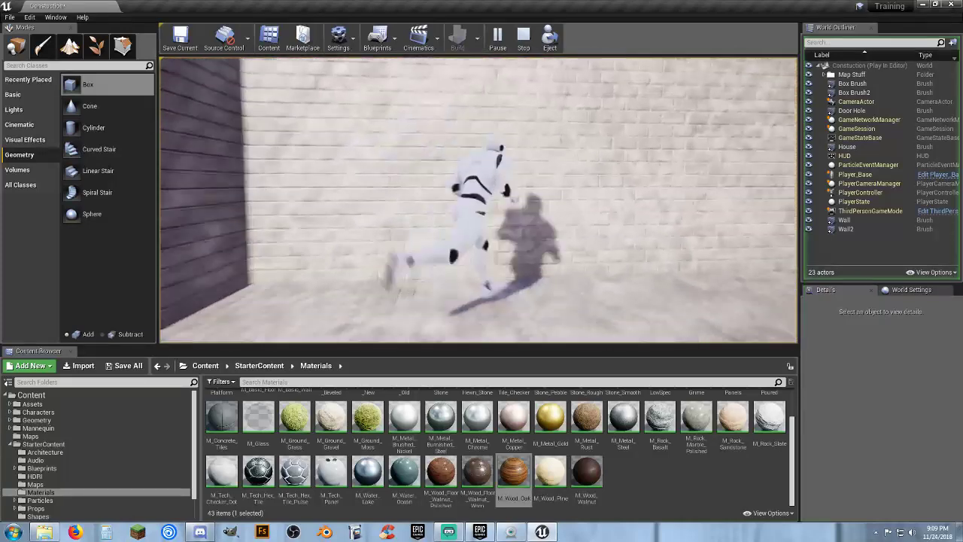
{"action": "key", "text": "w"}
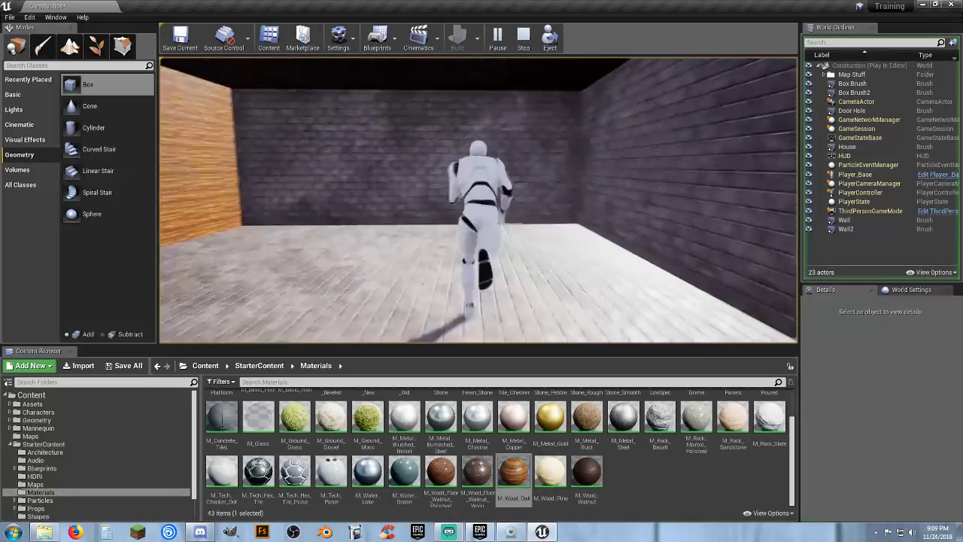
{"action": "key", "text": "Escape"}
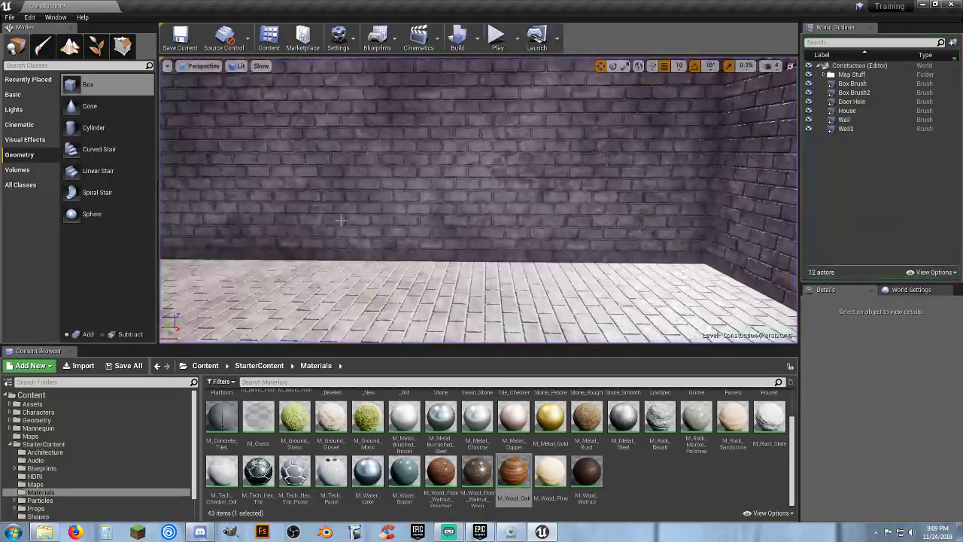
Examine the doorway sill in the oak wall at Y -200 and the brick wall of the adjoining side room.
{"action": "key", "text": "s"}
{"action": "mouse_move", "coordinate": [341, 220]}
{"action": "right_mouse_down"}
{"action": "mouse_move", "coordinate": [293, 237]}
{"action": "mouse_move", "coordinate": [331, 222]}
{"action": "right_mouse_up"}
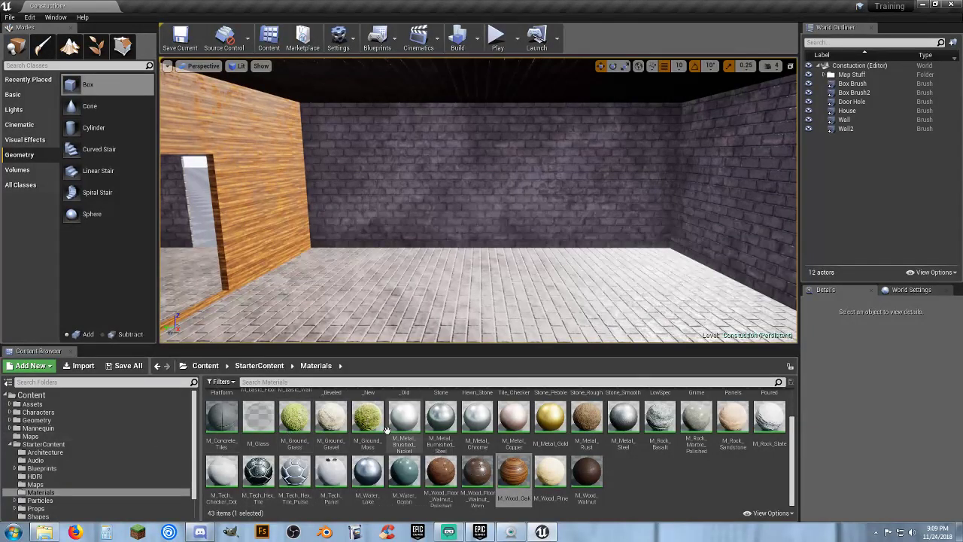
{"action": "scroll", "coordinate": [364, 421], "scroll_direction": "up", "scroll_amount": 2}
{"action": "right_click_drag", "start_coordinate": [449, 268], "coordinate": [348, 324]}
{"action": "key", "text": "w"}
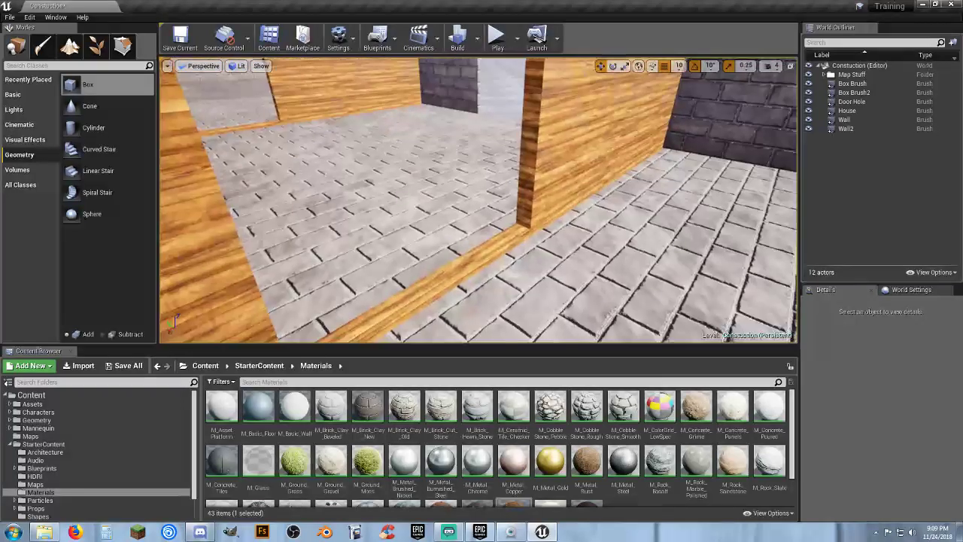
{"action": "left_click", "coordinate": [454, 276]}
{"action": "key", "text": "d"}
{"action": "right_click_drag", "start_coordinate": [458, 277], "coordinate": [503, 274]}
{"action": "key", "text": "a"}
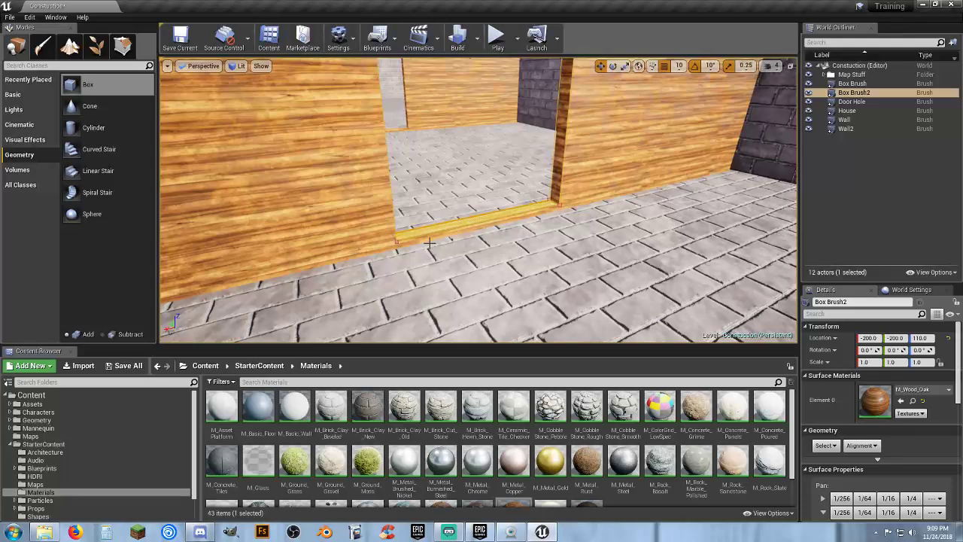
{"action": "key", "text": "s"}
{"action": "right_click_drag", "start_coordinate": [368, 288], "coordinate": [473, 288]}
{"action": "key", "text": "w"}
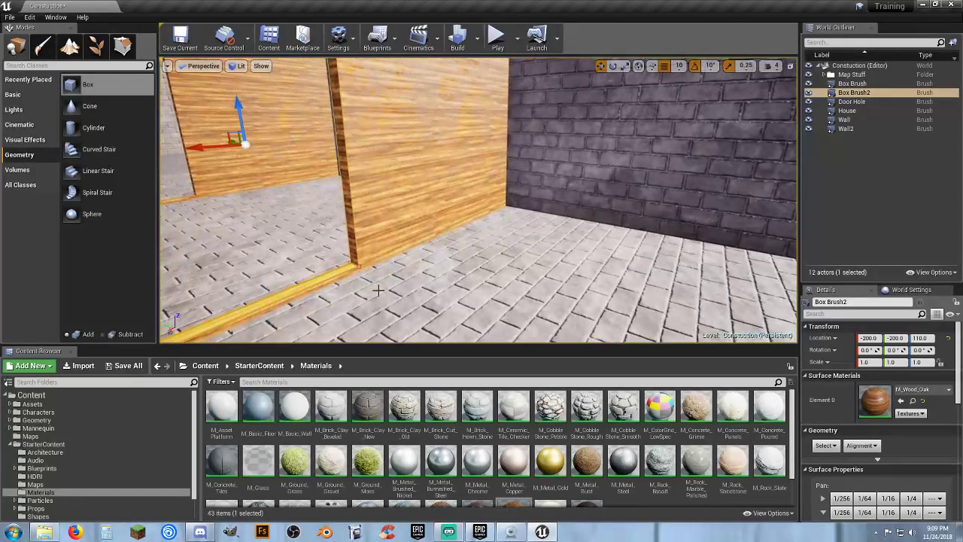
Choose the M_Brick_Clay_New material and place an additive box brush in the side room at about X -350, Y -420.
{"action": "left_click", "coordinate": [370, 403]}
{"action": "right_click_drag", "start_coordinate": [376, 301], "coordinate": [421, 275]}
{"action": "right_click_drag", "start_coordinate": [615, 270], "coordinate": [660, 248]}
{"action": "left_click", "coordinate": [899, 189]}
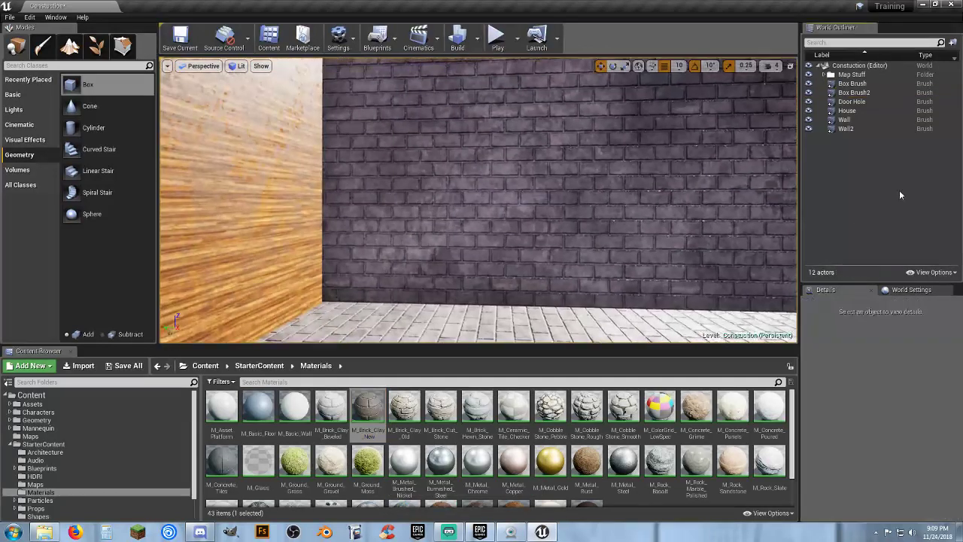
{"action": "key", "text": "s"}
{"action": "mouse_move", "coordinate": [667, 194]}
{"action": "right_mouse_down"}
{"action": "mouse_move", "coordinate": [666, 218]}
{"action": "mouse_move", "coordinate": [689, 226]}
{"action": "right_mouse_up"}
{"action": "right_click_drag", "start_coordinate": [613, 191], "coordinate": [657, 191]}
{"action": "key", "text": "w"}
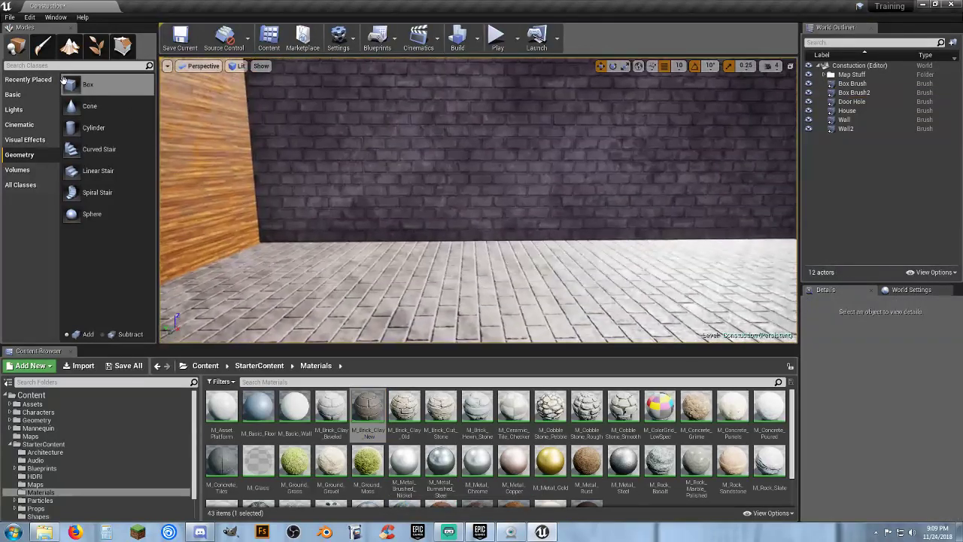
{"action": "mouse_move", "coordinate": [70, 84]}
{"action": "left_mouse_down"}
{"action": "mouse_move", "coordinate": [342, 204]}
{"action": "mouse_move", "coordinate": [414, 211]}
{"action": "left_mouse_up"}
{"action": "right_click_drag", "start_coordinate": [414, 212], "coordinate": [368, 212]}
{"action": "key", "text": "d"}
{"action": "key", "text": "d"}
{"action": "right_click_drag", "start_coordinate": [689, 188], "coordinate": [637, 188]}
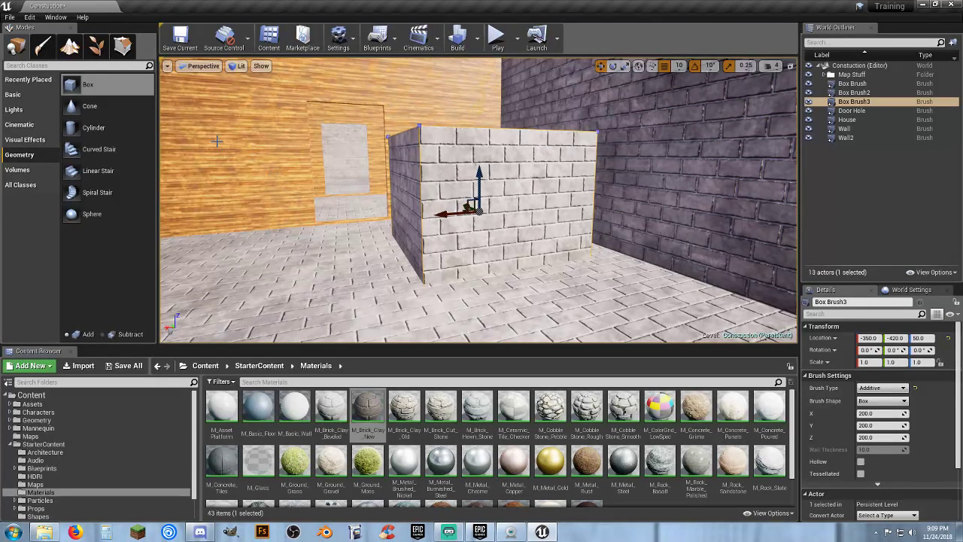
Raise the new brick box brush off the floor to a Z location of 160.
{"action": "left_click_drag", "start_coordinate": [481, 185], "coordinate": [485, 113]}
{"action": "right_click_drag", "start_coordinate": [498, 97], "coordinate": [543, 51]}
{"action": "key", "text": "a"}
{"action": "right_click_drag", "start_coordinate": [539, 222], "coordinate": [539, 232]}
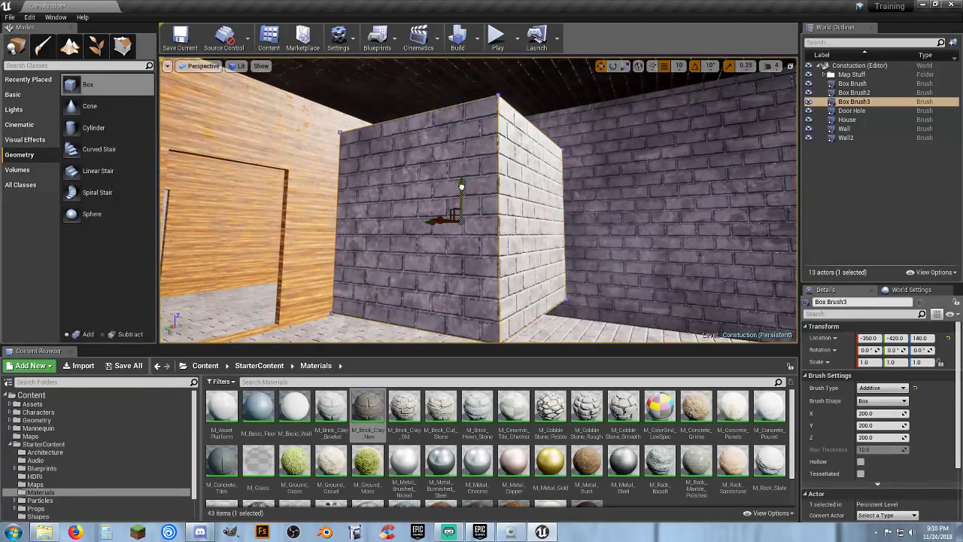
{"action": "left_click_drag", "start_coordinate": [461, 186], "coordinate": [463, 173]}
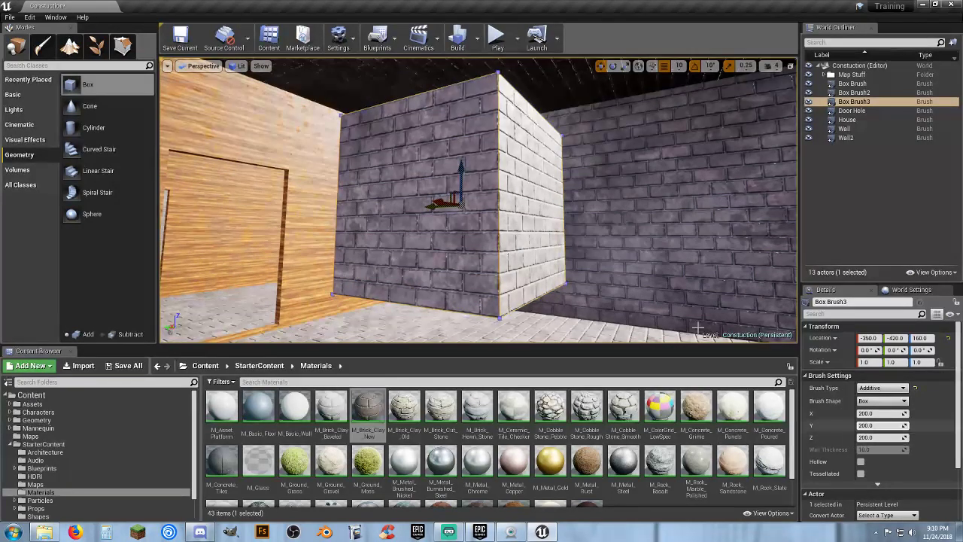
Set the brick box brush's X size to 20 and change its brush type to Subtractive.
{"action": "right_click_drag", "start_coordinate": [573, 222], "coordinate": [474, 222]}
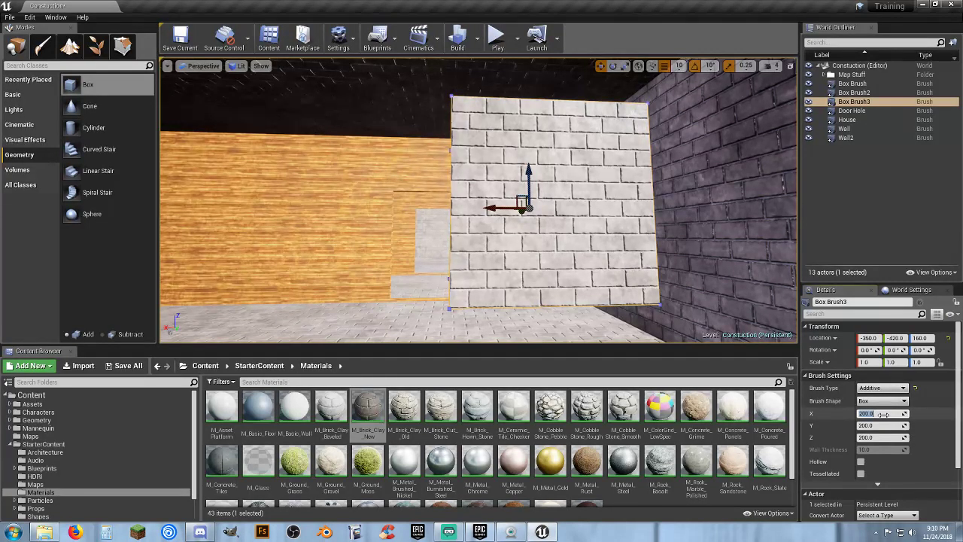
{"action": "key", "text": "Tab"}
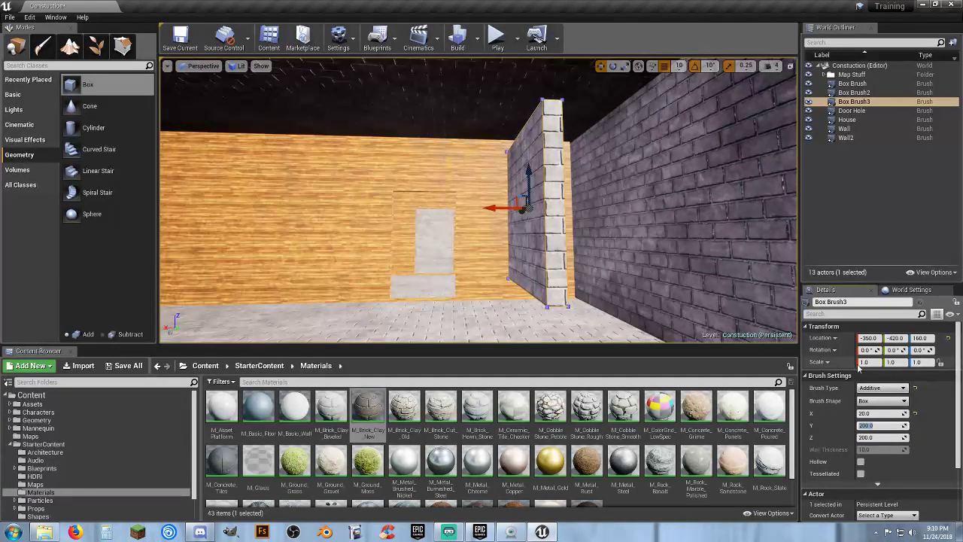
{"action": "left_click", "coordinate": [882, 388]}
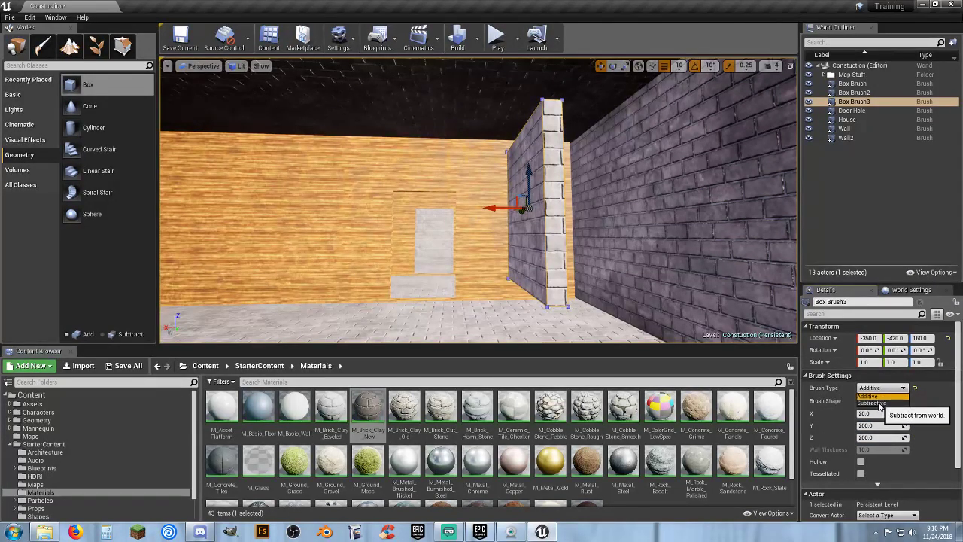
{"action": "left_click", "coordinate": [873, 403]}
Move the subtractive brush into the outer brick wall at X -500 to cut a window opening.
{"action": "left_click_drag", "start_coordinate": [489, 208], "coordinate": [606, 219]}
{"action": "right_click_drag", "start_coordinate": [606, 220], "coordinate": [681, 230]}
{"action": "key", "text": "a"}
{"action": "mouse_move", "coordinate": [613, 250]}
{"action": "right_mouse_down"}
{"action": "mouse_move", "coordinate": [681, 241]}
{"action": "mouse_move", "coordinate": [715, 260]}
{"action": "mouse_move", "coordinate": [613, 250]}
{"action": "right_mouse_up"}
{"action": "key", "text": "d"}
{"action": "key", "text": "a"}
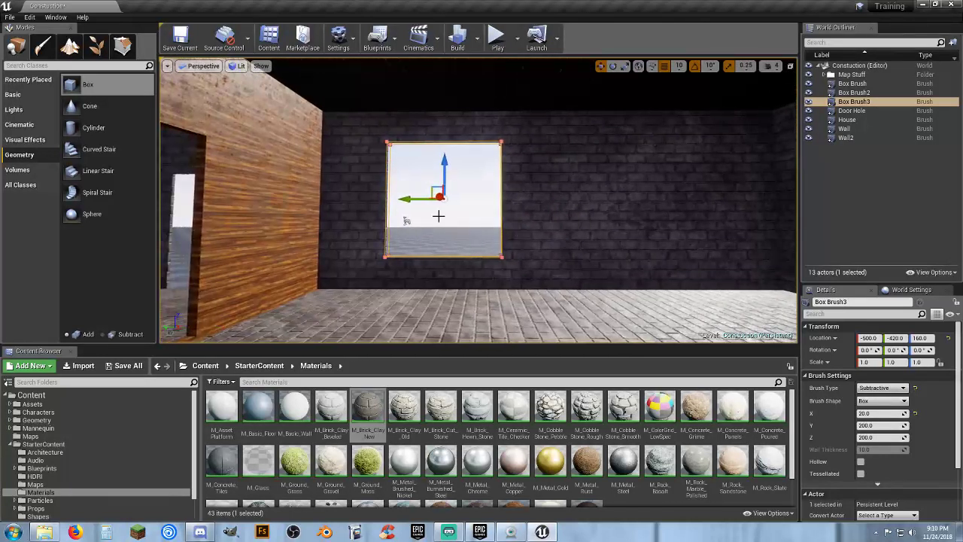
Shift the subtractive window brush to Y -400 and place a duplicate of it in the same wall at Y -800.
{"action": "left_click_drag", "start_coordinate": [405, 198], "coordinate": [397, 199]}
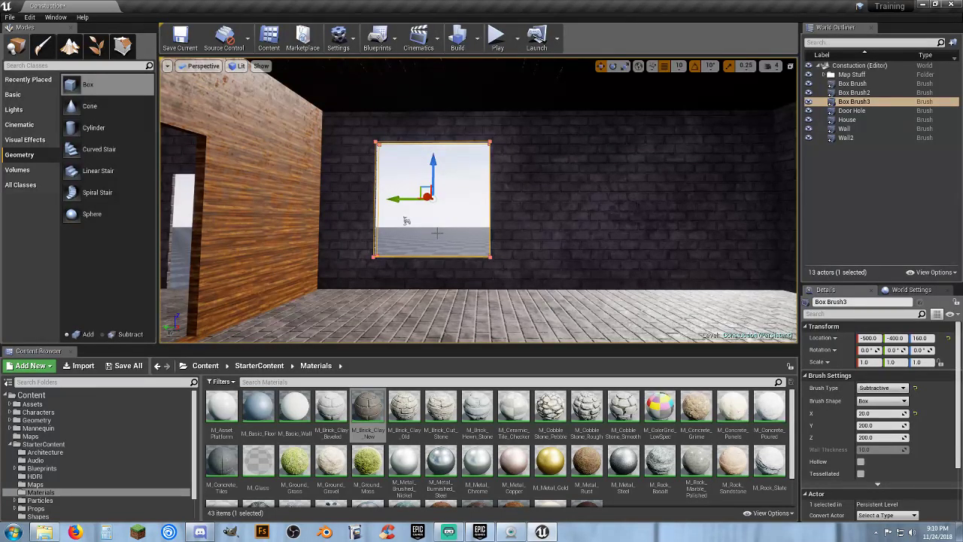
{"action": "key", "text": "ctrl+w"}
{"action": "mouse_move", "coordinate": [402, 201]}
{"action": "left_mouse_down"}
{"action": "mouse_move", "coordinate": [612, 205]}
{"action": "mouse_move", "coordinate": [634, 214]}
{"action": "left_mouse_up"}
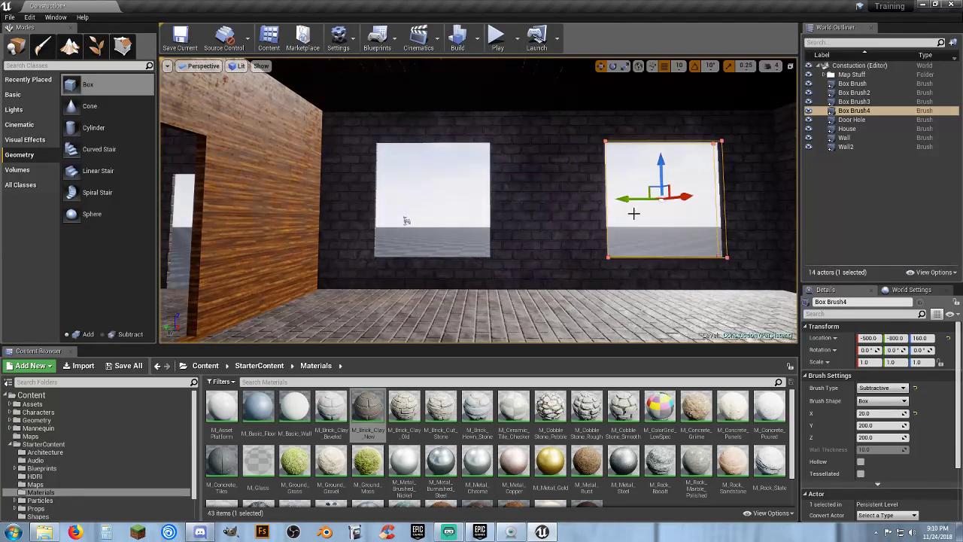
Duplicate both window brushes together and move the copies along the outer wall past the doorway, to Y 370 and 770.
{"action": "mouse_move", "coordinate": [618, 269]}
{"action": "right_mouse_down"}
{"action": "mouse_move", "coordinate": [783, 256]}
{"action": "mouse_move", "coordinate": [760, 256]}
{"action": "mouse_move", "coordinate": [782, 249]}
{"action": "mouse_move", "coordinate": [748, 233]}
{"action": "right_mouse_up"}
{"action": "key", "text": "w"}
{"action": "key", "text": "s"}
{"action": "left_click", "coordinate": [859, 110]}
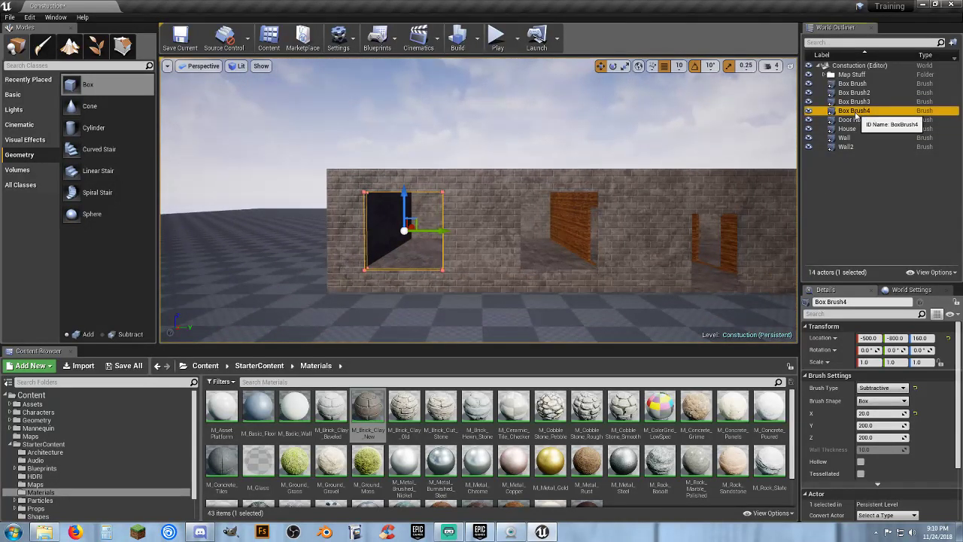
{"action": "left_click", "coordinate": [854, 102], "text": "ctrl"}
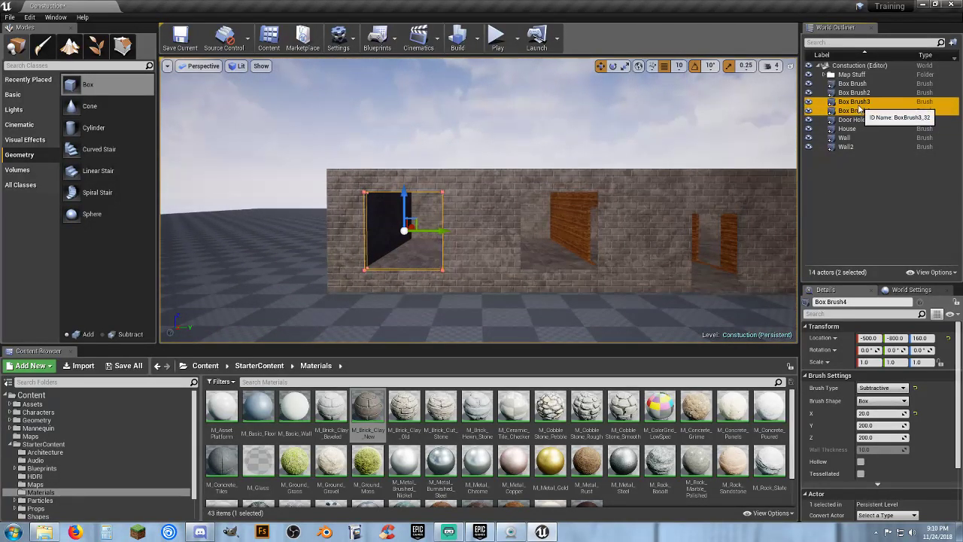
{"action": "key", "text": "d"}
{"action": "key", "text": "s"}
{"action": "right_click_drag", "start_coordinate": [664, 247], "coordinate": [663, 250]}
{"action": "key", "text": "ctrl+w"}
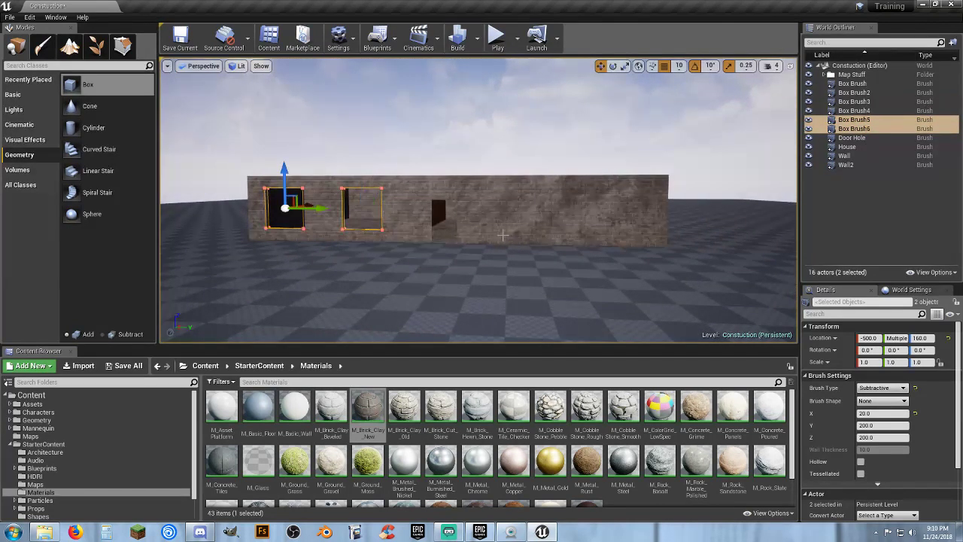
{"action": "left_click_drag", "start_coordinate": [319, 212], "coordinate": [566, 222]}
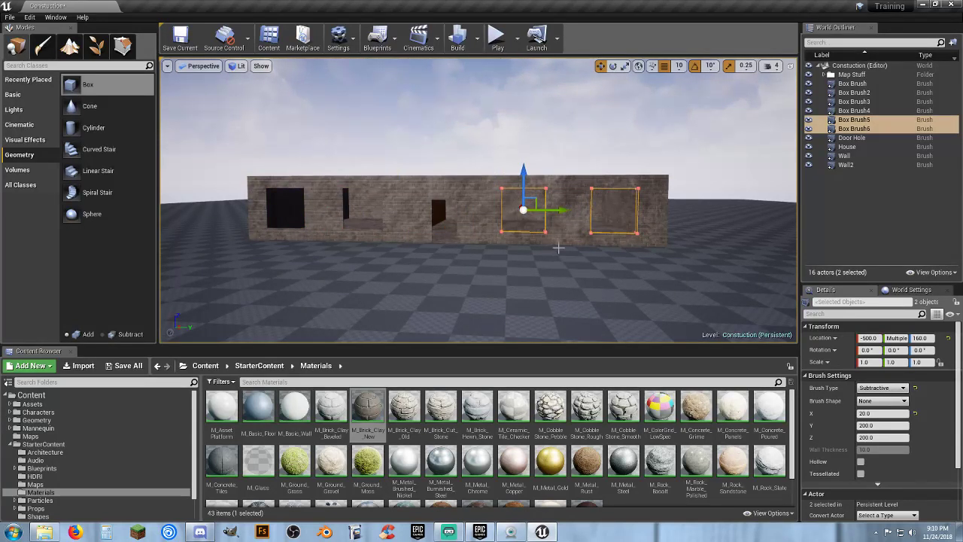
Adjust the two copied window brushes individually, moving the outer one to about Y 790 and the inner one to Y 400.
{"action": "key", "text": "w"}
{"action": "mouse_move", "coordinate": [558, 246]}
{"action": "right_mouse_down"}
{"action": "mouse_move", "coordinate": [578, 218]}
{"action": "mouse_move", "coordinate": [602, 223]}
{"action": "right_mouse_up"}
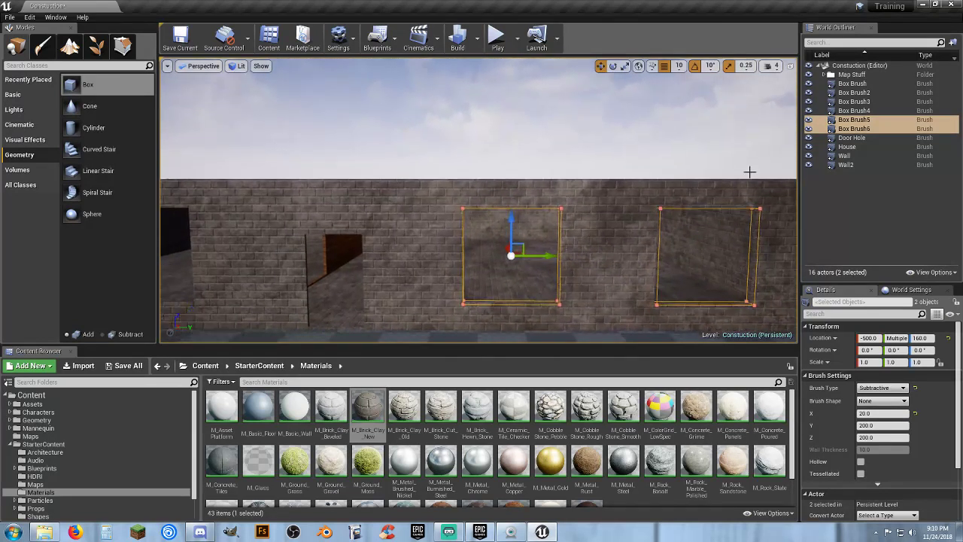
{"action": "left_click", "coordinate": [855, 121]}
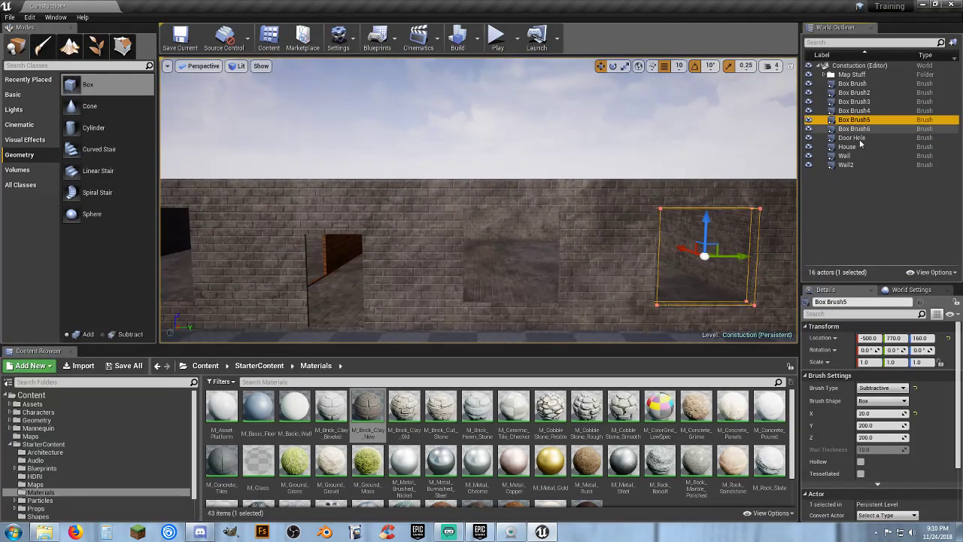
{"action": "left_click_drag", "start_coordinate": [742, 257], "coordinate": [751, 257]}
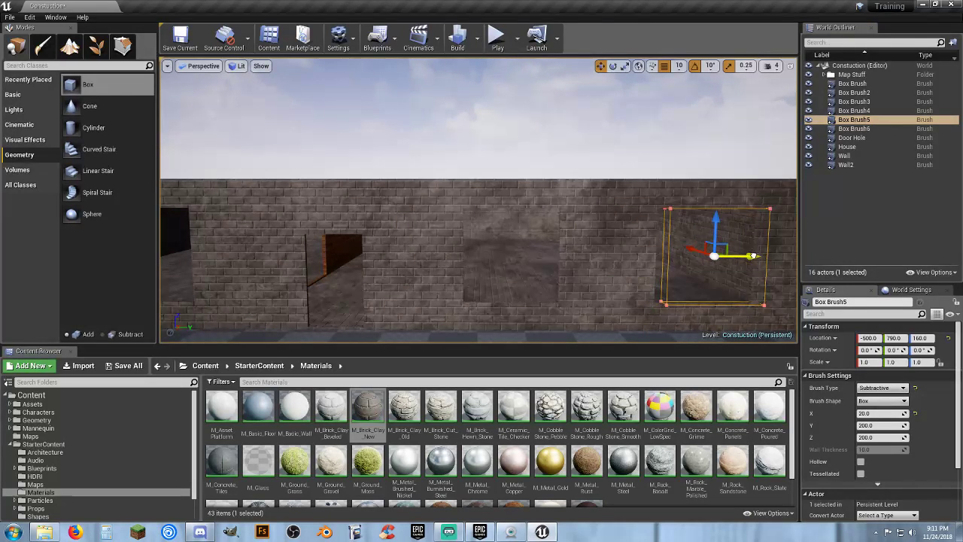
{"action": "left_click", "coordinate": [861, 129]}
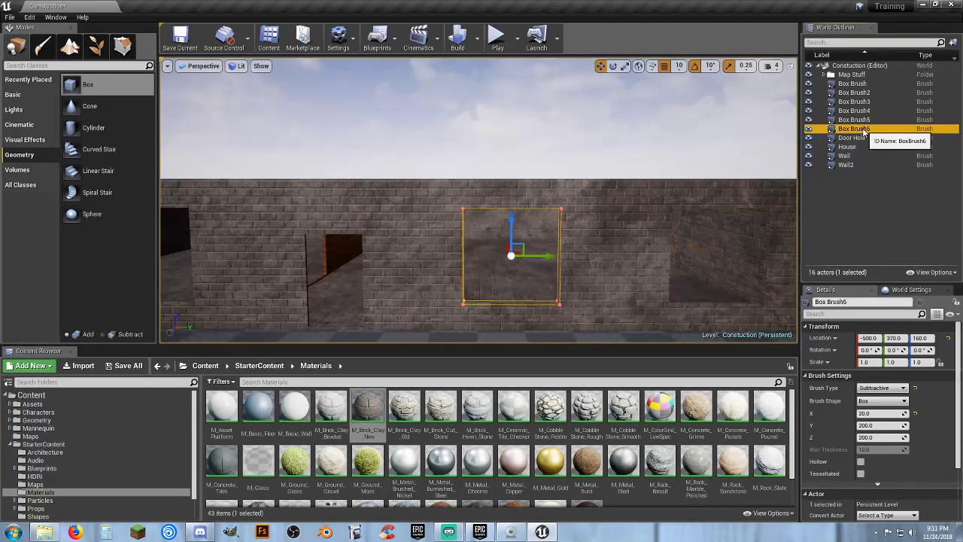
{"action": "left_click_drag", "start_coordinate": [550, 256], "coordinate": [570, 256]}
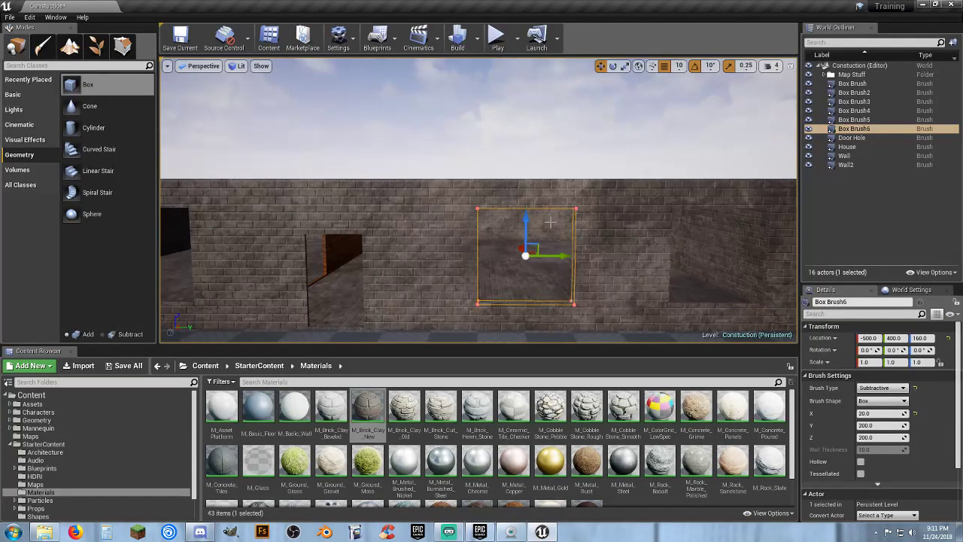
Duplicate all four window brushes and move the copies into the opposite outer wall at X 500 to cut matching openings.
{"action": "right_click_drag", "start_coordinate": [550, 224], "coordinate": [524, 235]}
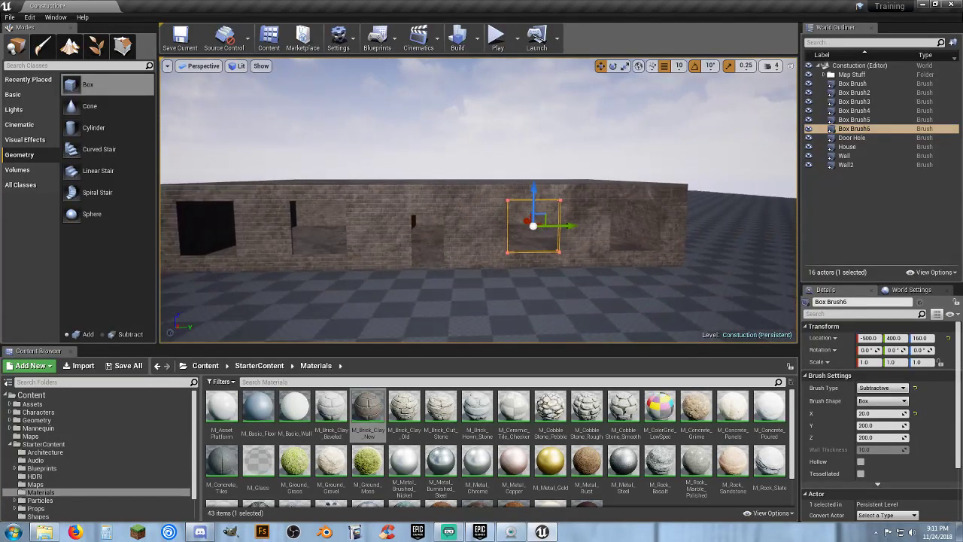
{"action": "left_click", "coordinate": [856, 129]}
{"action": "left_click", "coordinate": [863, 111], "text": "ctrl"}
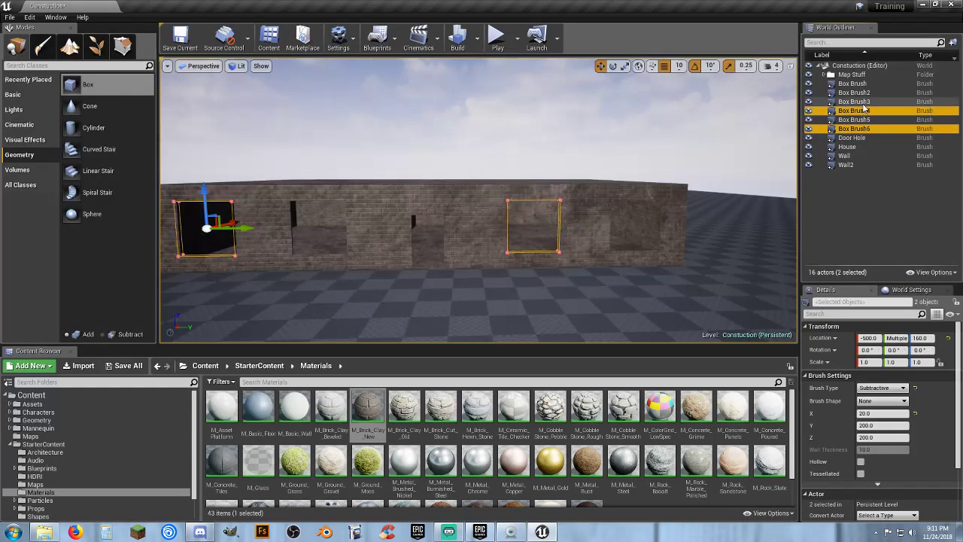
{"action": "left_click", "coordinate": [861, 120], "text": "ctrl"}
{"action": "left_click", "coordinate": [858, 101], "text": "ctrl"}
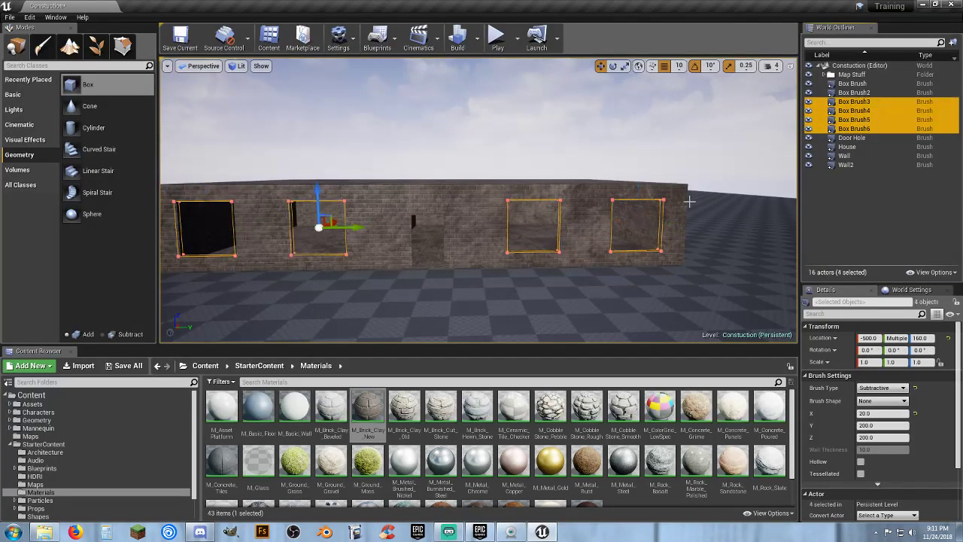
{"action": "mouse_move", "coordinate": [499, 271]}
{"action": "right_mouse_down"}
{"action": "mouse_move", "coordinate": [489, 268]}
{"action": "mouse_move", "coordinate": [498, 272]}
{"action": "right_mouse_up"}
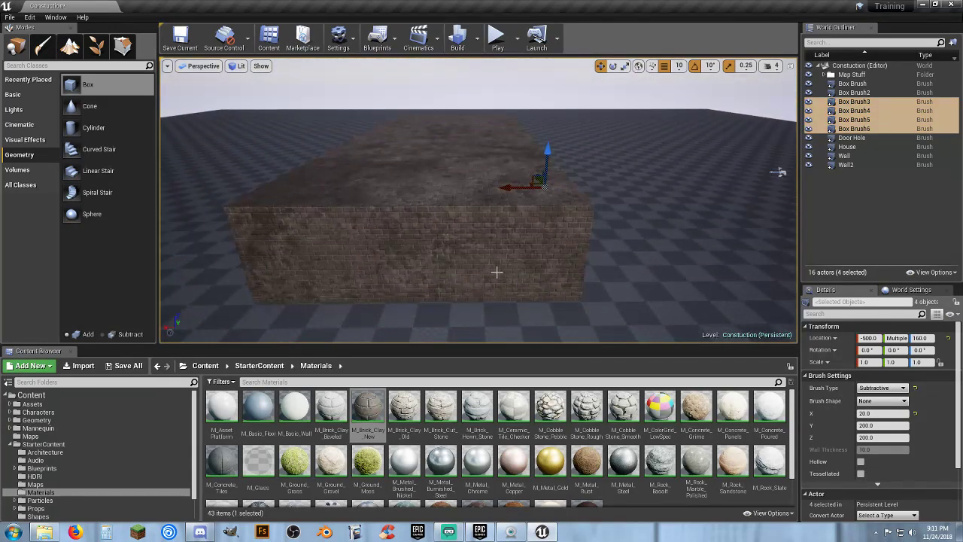
{"action": "key", "text": "ctrl+w"}
{"action": "left_click_drag", "start_coordinate": [486, 146], "coordinate": [326, 150]}
{"action": "mouse_move", "coordinate": [326, 151]}
{"action": "right_mouse_down"}
{"action": "mouse_move", "coordinate": [294, 150]}
{"action": "mouse_move", "coordinate": [355, 189]}
{"action": "right_mouse_up"}
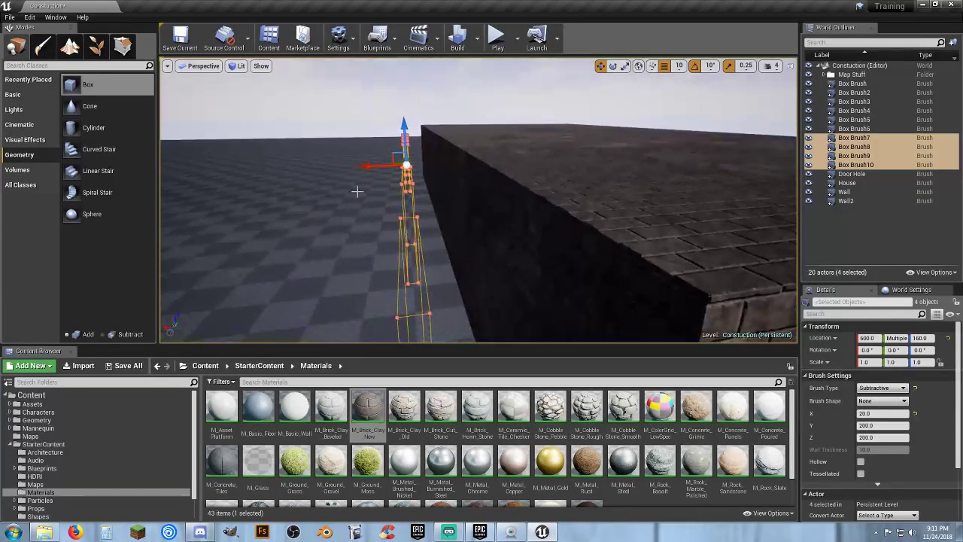
{"action": "left_click_drag", "start_coordinate": [365, 166], "coordinate": [392, 164]}
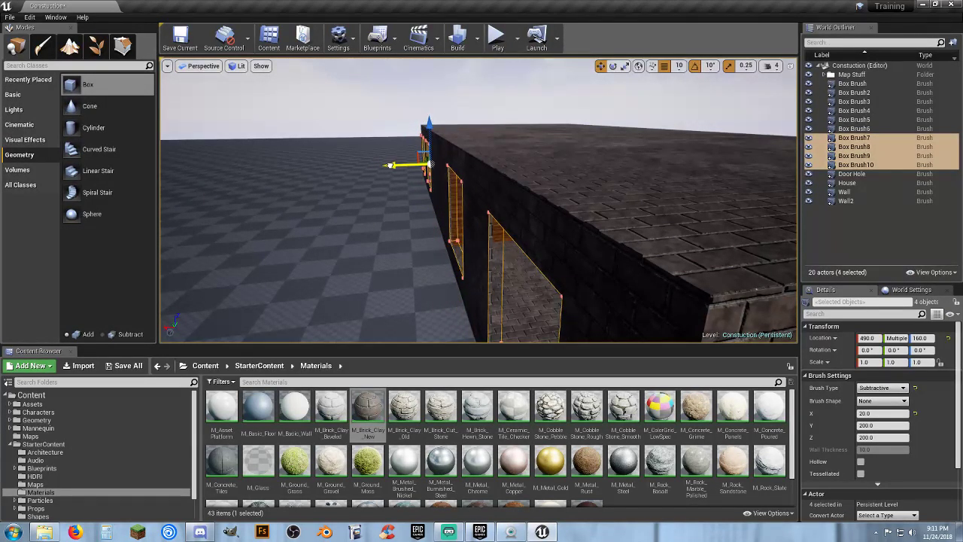
{"action": "left_click_drag", "start_coordinate": [390, 165], "coordinate": [389, 165]}
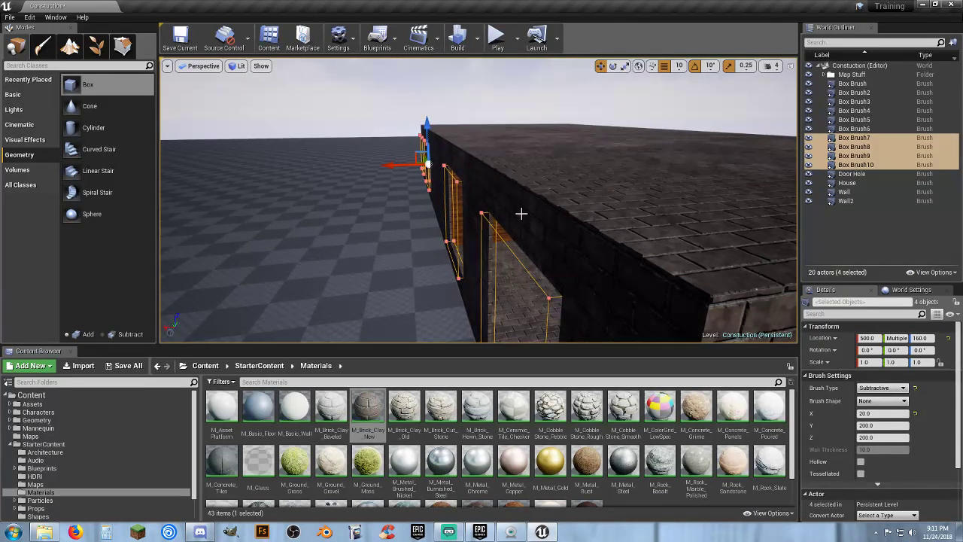
Playtest the level, running the character through the house to inspect the rooms, doorways and window openings, and end the session.
{"action": "key", "text": "d"}
{"action": "right_click_drag", "start_coordinate": [543, 212], "coordinate": [347, 200]}
{"action": "key", "text": "s"}
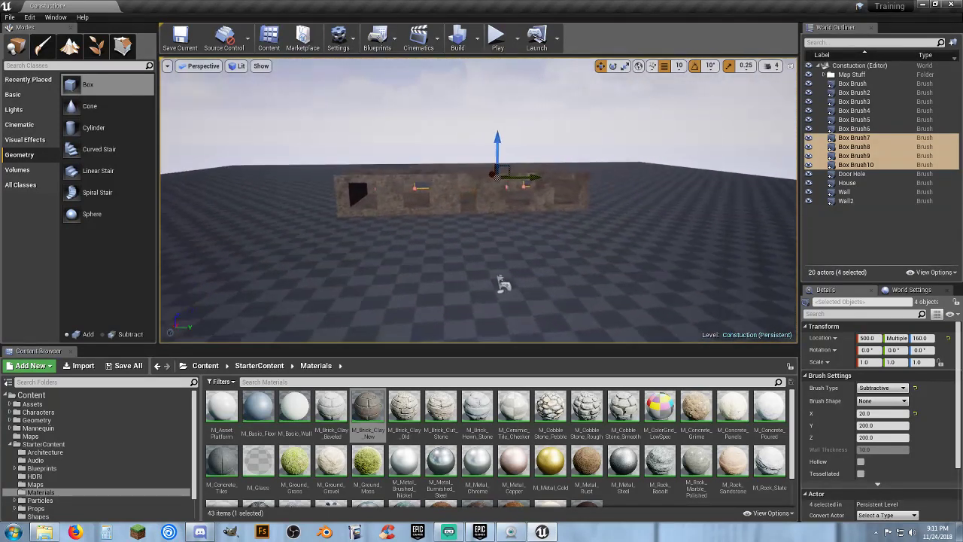
{"action": "left_click", "coordinate": [498, 39]}
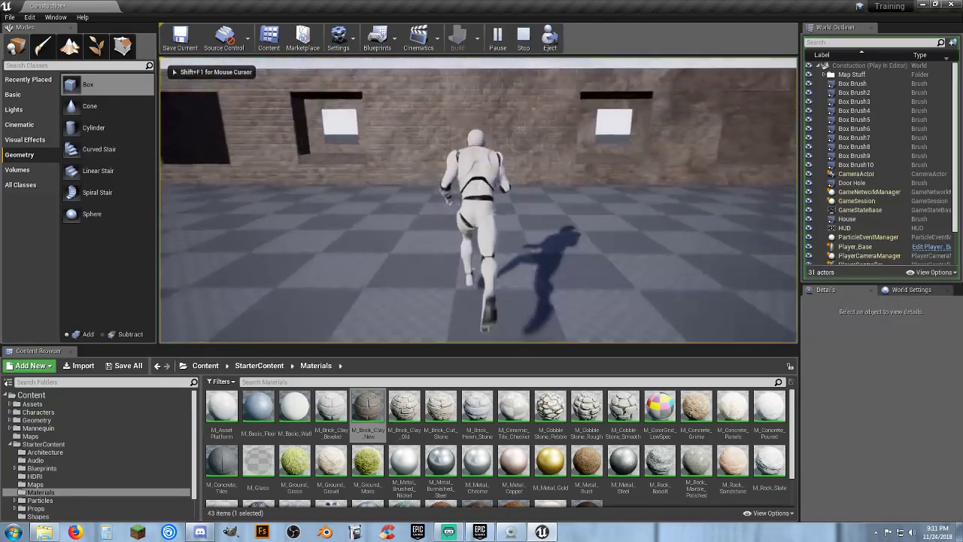
{"action": "key", "text": "w"}
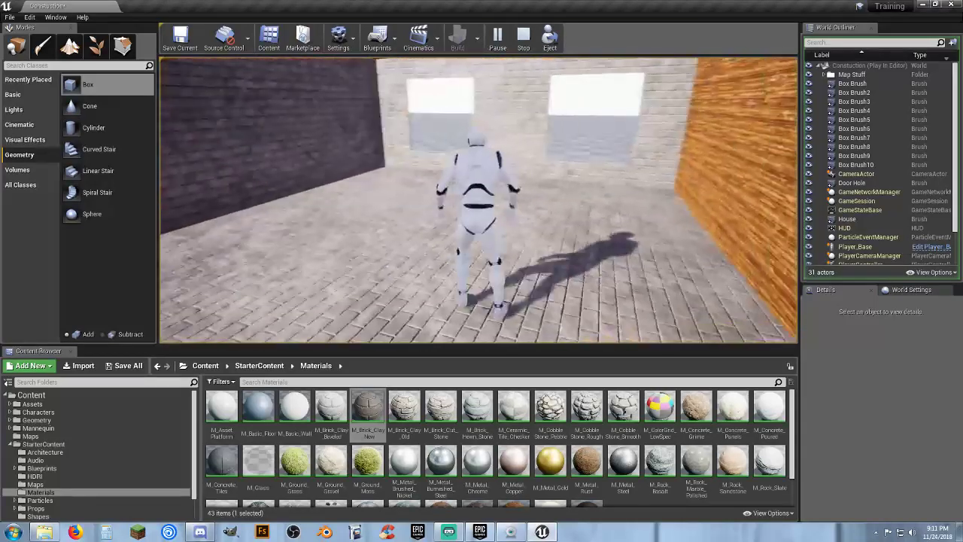
{"action": "key", "text": "w"}
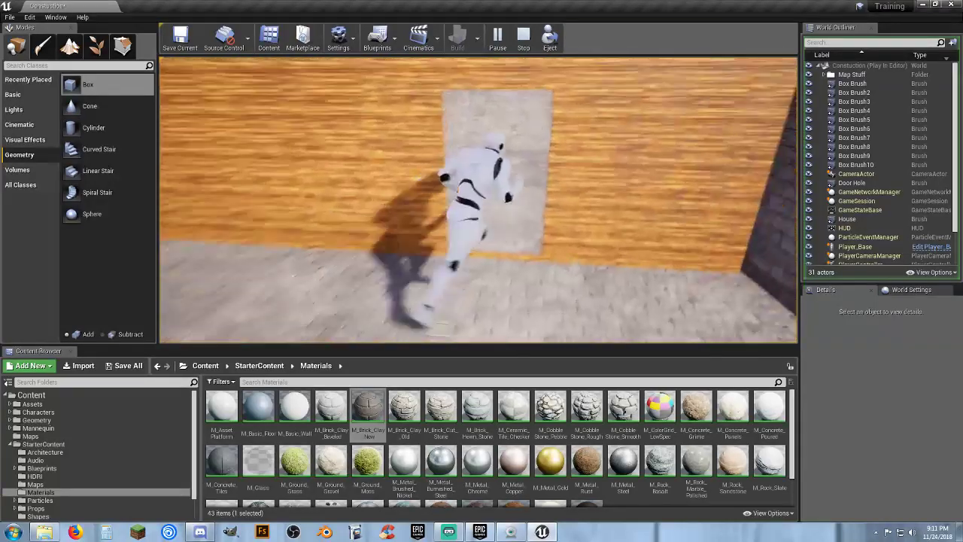
{"action": "key", "text": "w"}
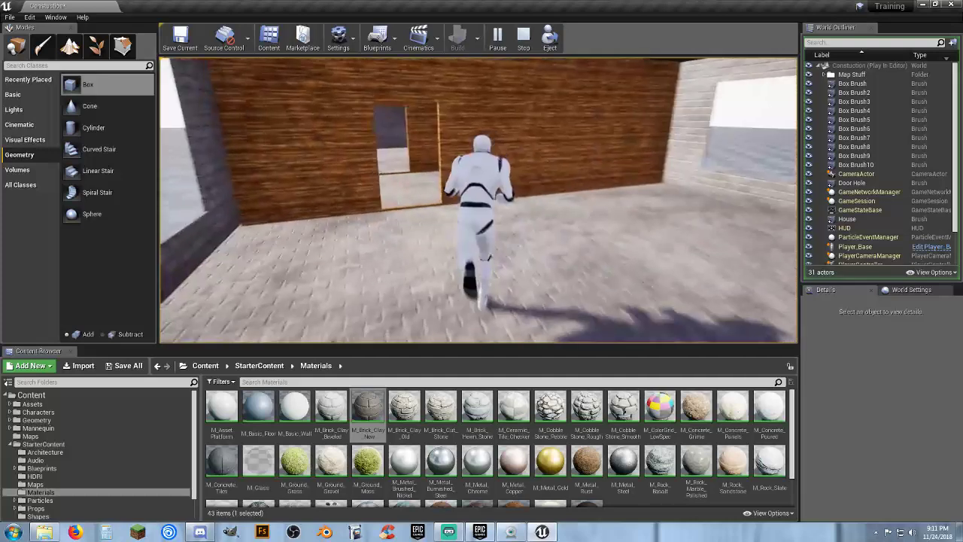
{"action": "key", "text": "a"}
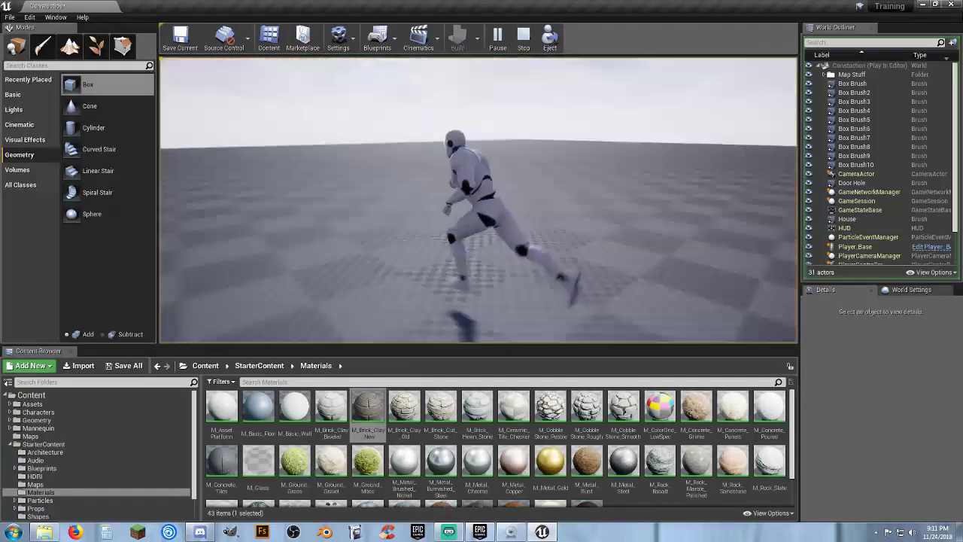
{"action": "key", "text": "s"}
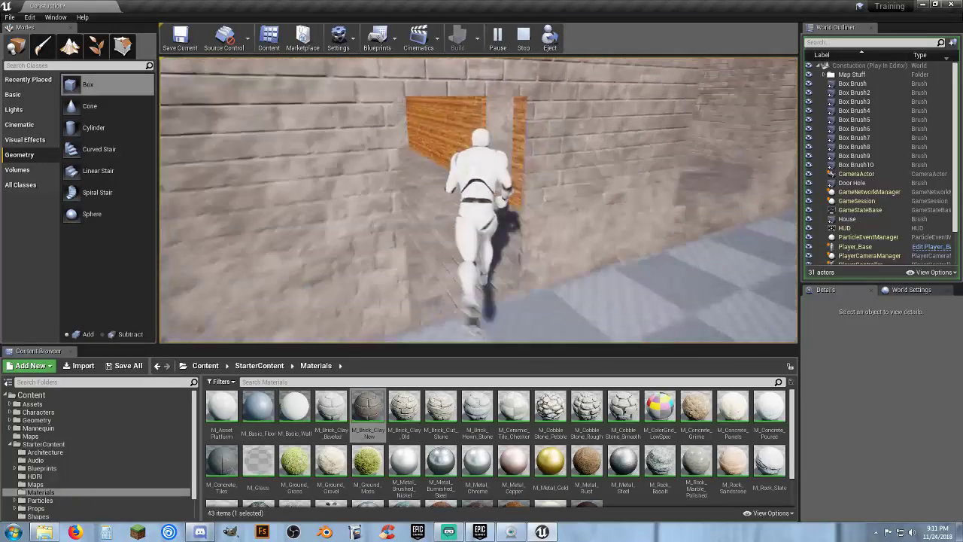
{"action": "key", "text": "d"}
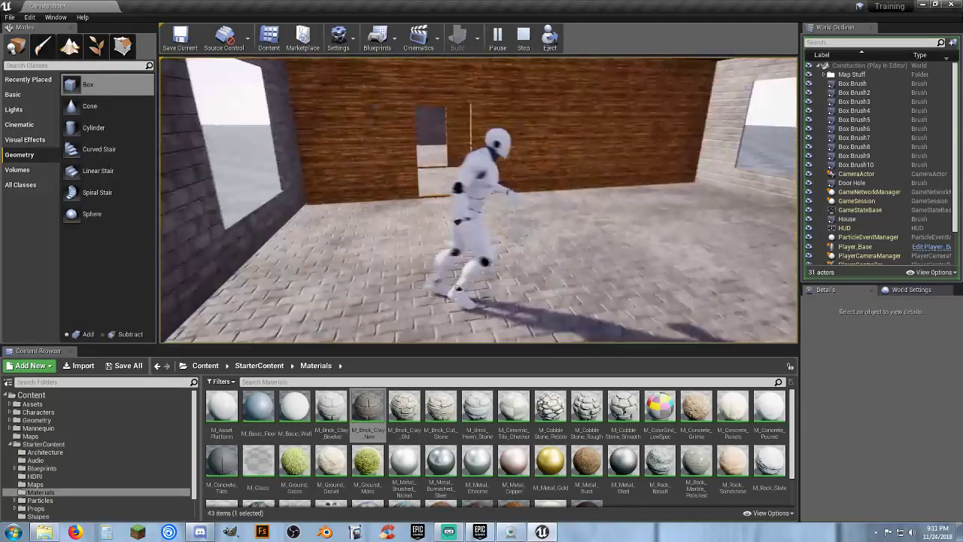
{"action": "key", "text": "w"}
{"action": "key", "text": "w"}
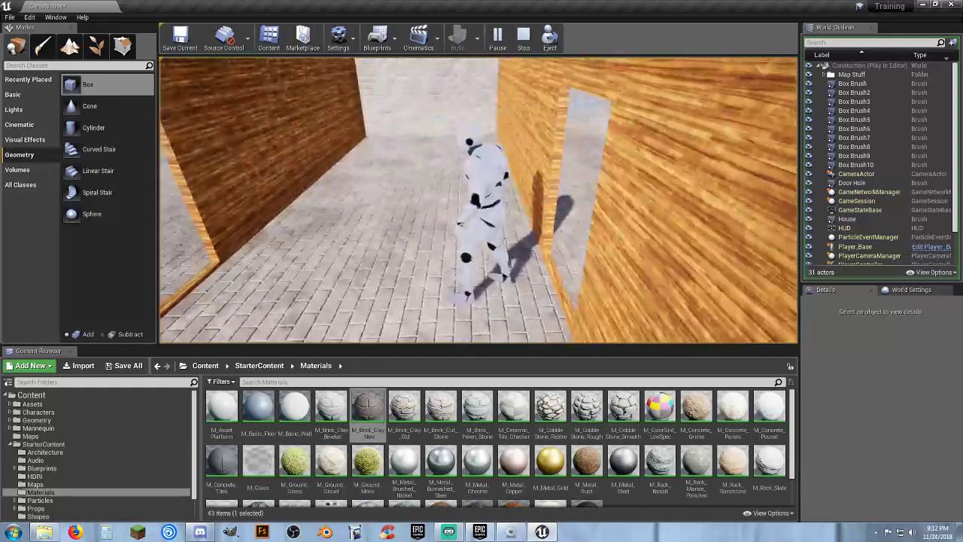
{"action": "key", "text": "Escape"}
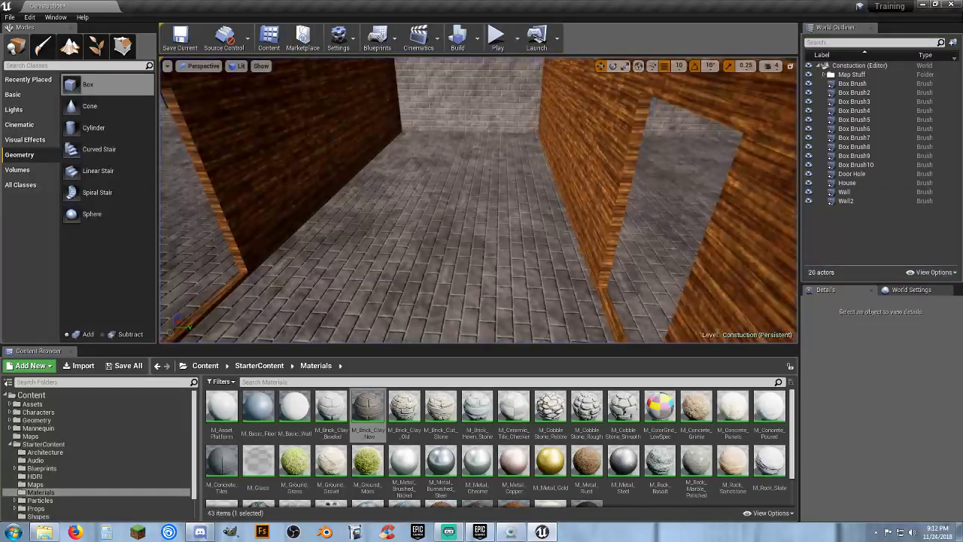
Apply the M_Ceramic_Tile_Checker material to the floor surface of the house.
{"action": "left_click", "coordinate": [453, 233]}
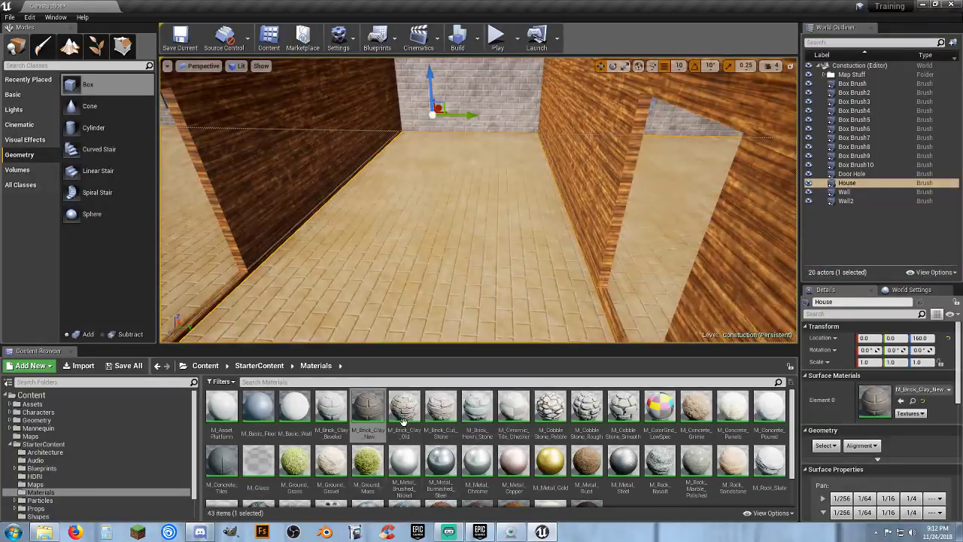
{"action": "left_click", "coordinate": [513, 410]}
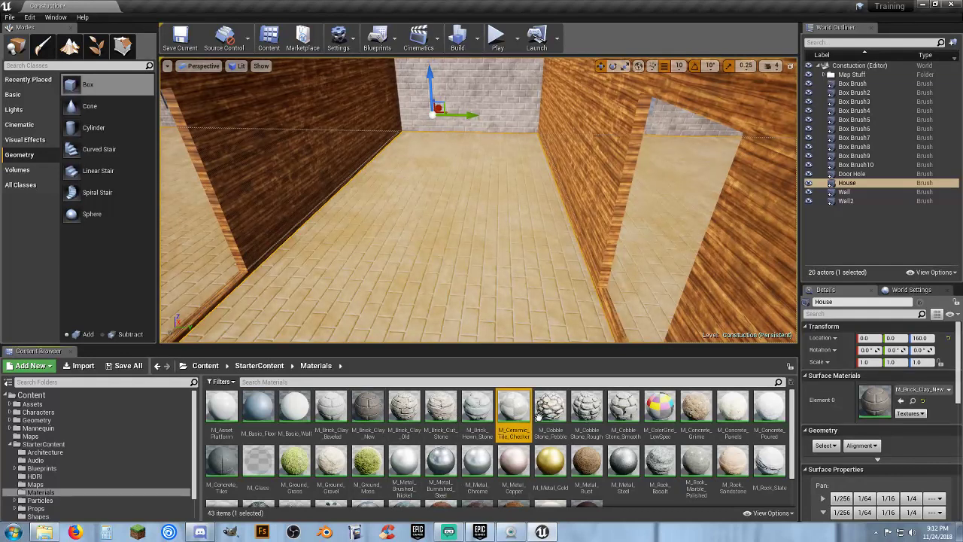
{"action": "left_click", "coordinate": [901, 401]}
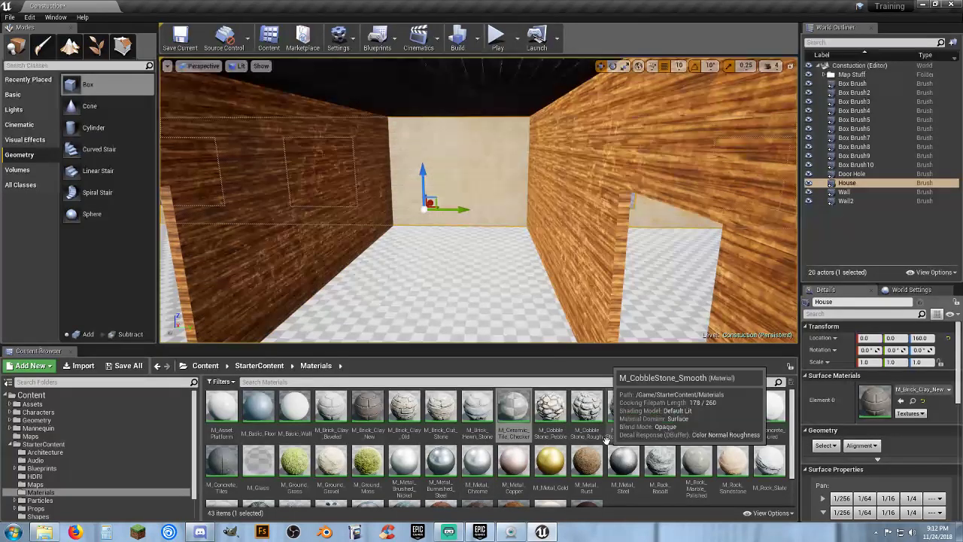
Playtest the level, running the character up to the brick house to view its tiled floor and openings, and end the session.
{"action": "right_click_drag", "start_coordinate": [579, 248], "coordinate": [578, 271]}
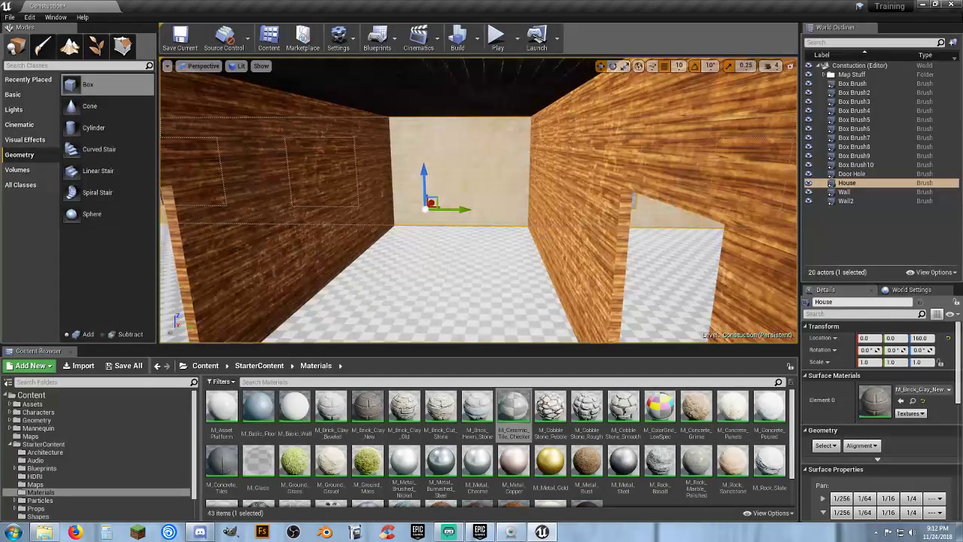
{"action": "key", "text": "s"}
{"action": "left_click", "coordinate": [470, 103]}
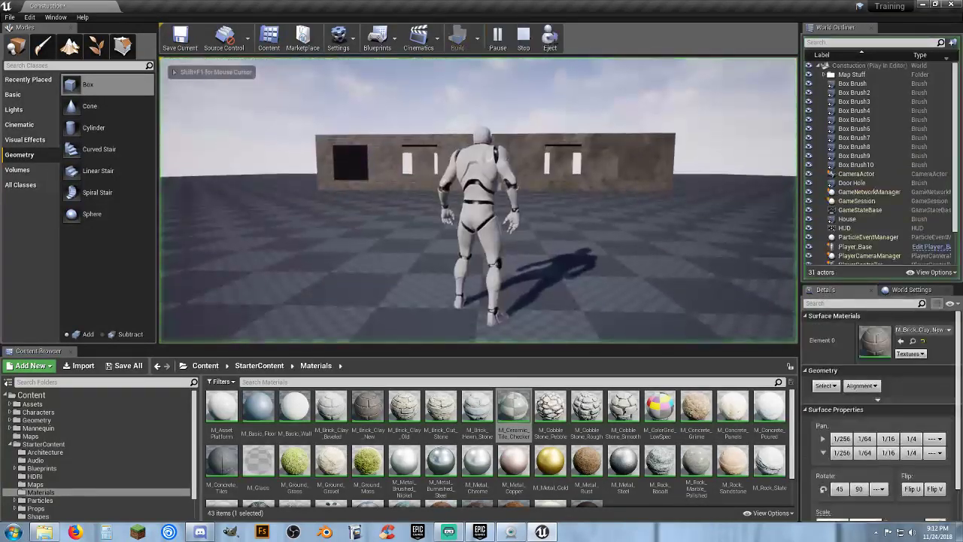
{"action": "key", "text": "w"}
{"action": "key", "text": "w"}
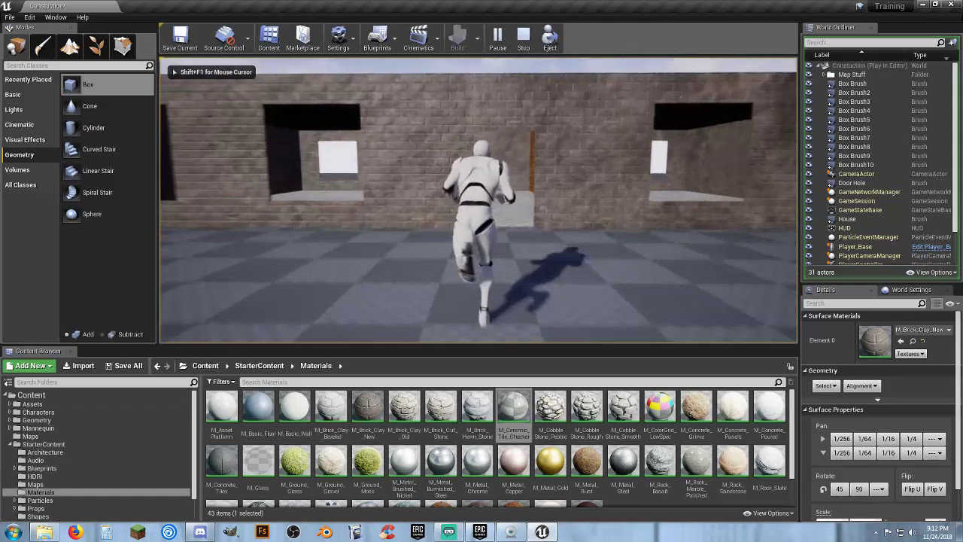
{"action": "key", "text": "w"}
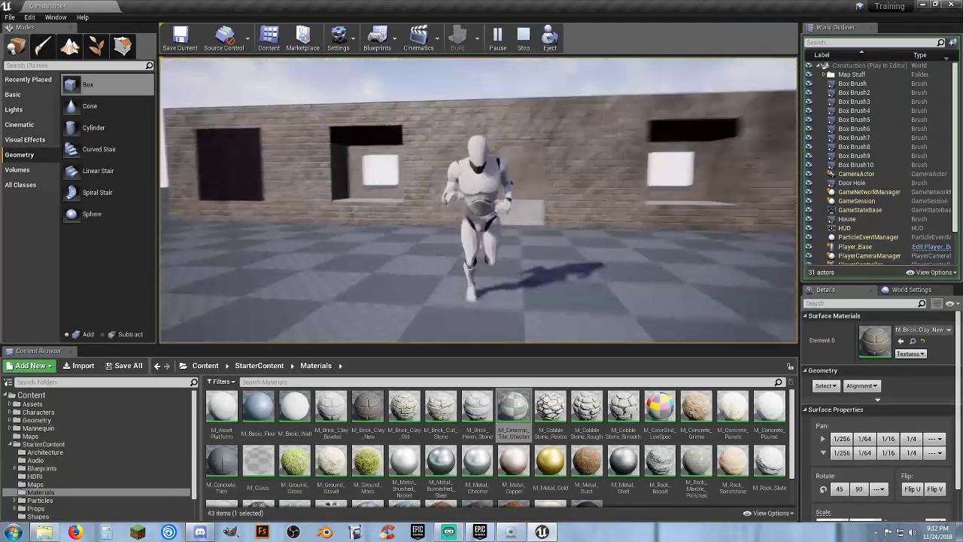
{"action": "key", "text": "w"}
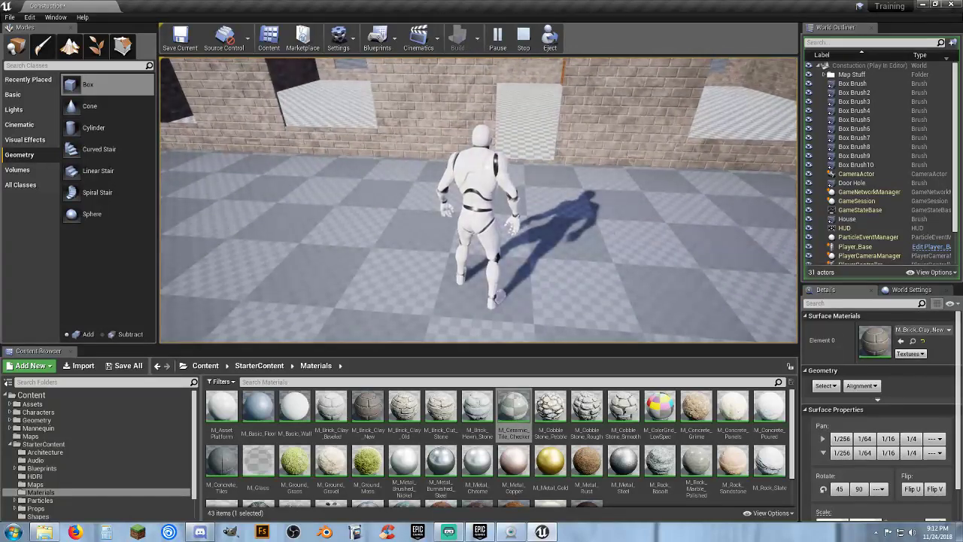
{"action": "key", "text": "Escape"}
Select all the house's brushes from Box Brush through Wall2, inspect their outlines around the building, and clear the selection.
{"action": "key", "text": "s"}
{"action": "right_click_drag", "start_coordinate": [536, 207], "coordinate": [536, 208]}
{"action": "key", "text": "w"}
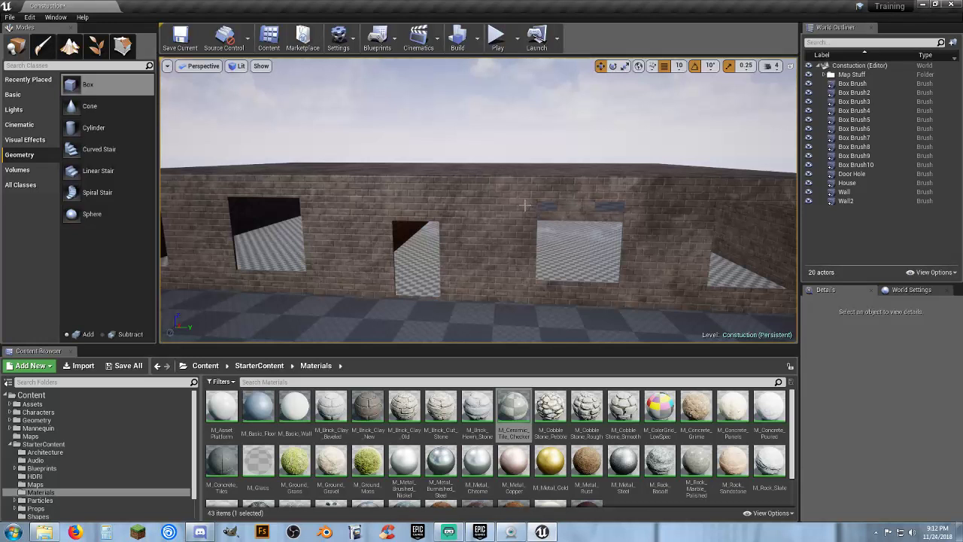
{"action": "key", "text": "s"}
{"action": "right_click_drag", "start_coordinate": [505, 212], "coordinate": [505, 212]}
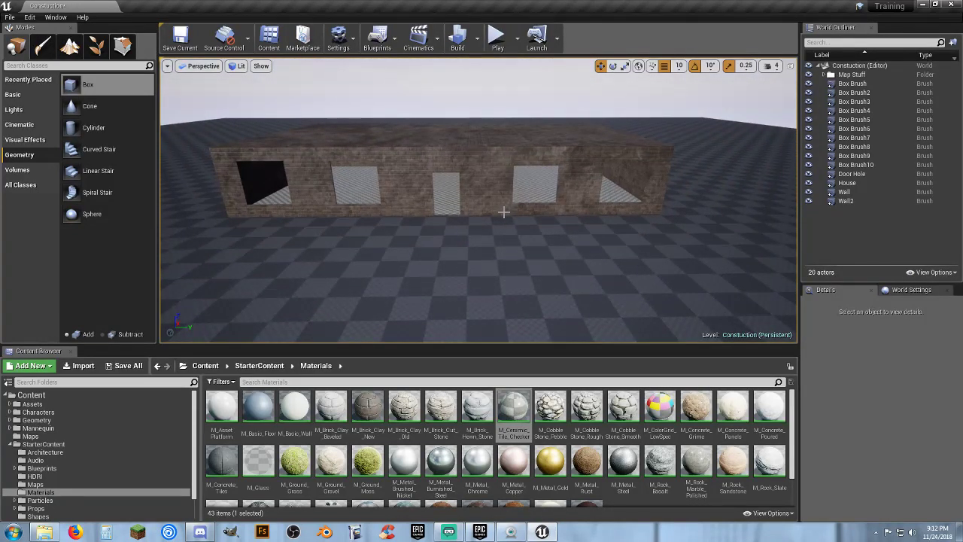
{"action": "left_click", "coordinate": [855, 84]}
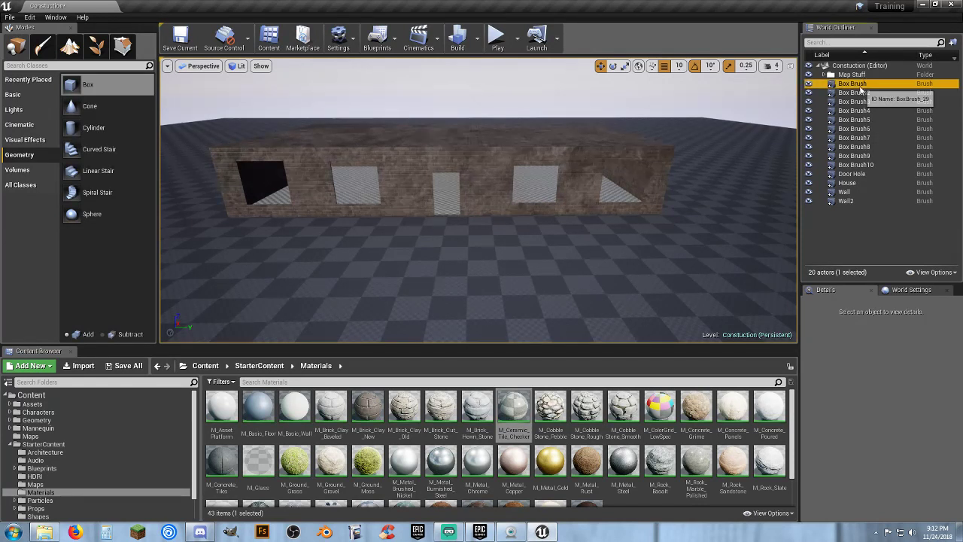
{"action": "left_click", "coordinate": [861, 201], "text": "shift"}
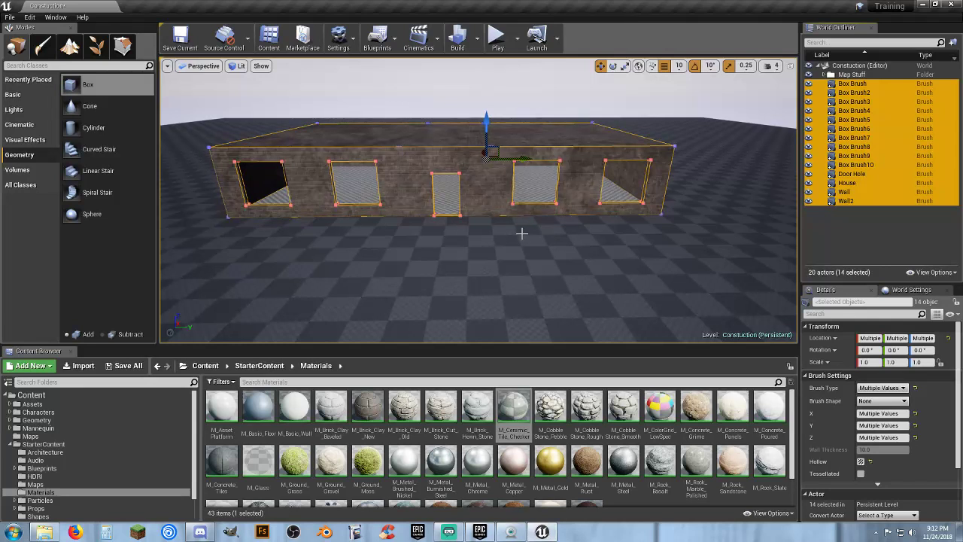
{"action": "right_click_drag", "start_coordinate": [519, 235], "coordinate": [519, 234]}
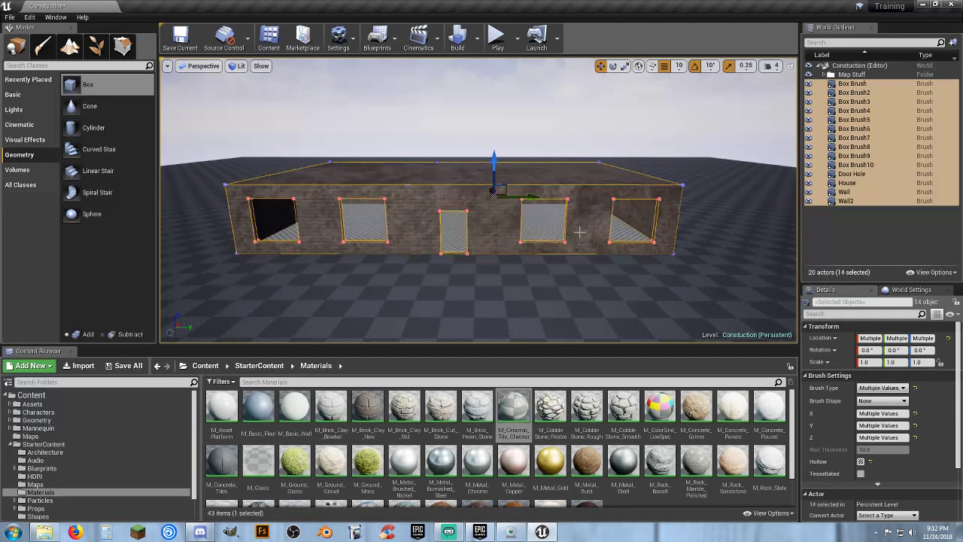
{"action": "right_click_drag", "start_coordinate": [678, 208], "coordinate": [677, 208]}
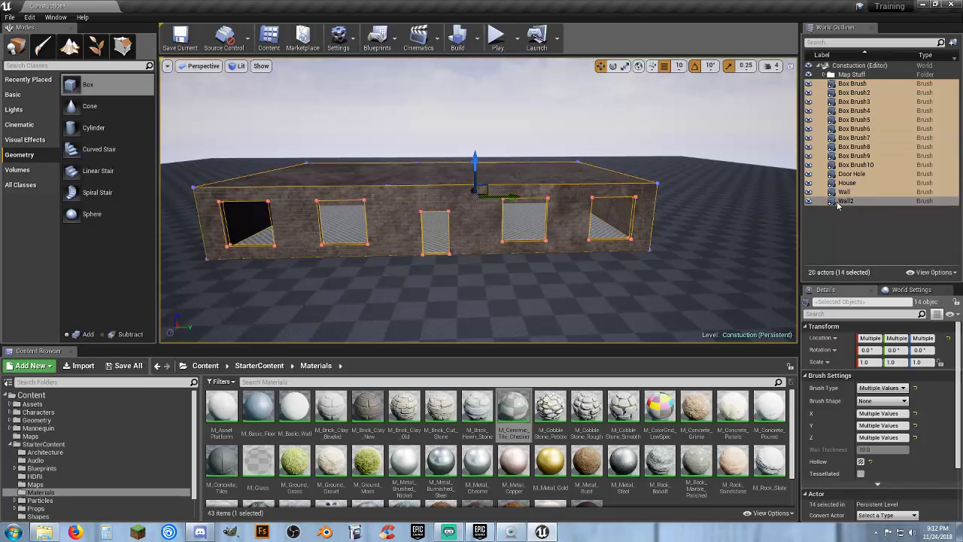
{"action": "key", "text": "w"}
{"action": "right_click_drag", "start_coordinate": [479, 200], "coordinate": [479, 199]}
{"action": "key", "text": "s"}
{"action": "left_click", "coordinate": [822, 233]}
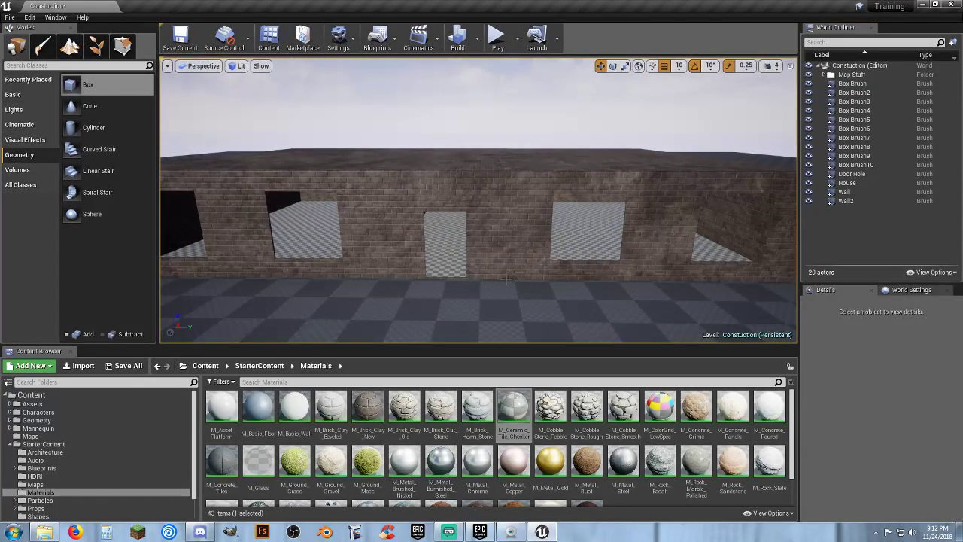
Select the roof surface of the house and examine the building's exterior from the front, end and corner.
{"action": "right_click_drag", "start_coordinate": [460, 271], "coordinate": [460, 272]}
{"action": "key", "text": "w"}
{"action": "left_click", "coordinate": [485, 225]}
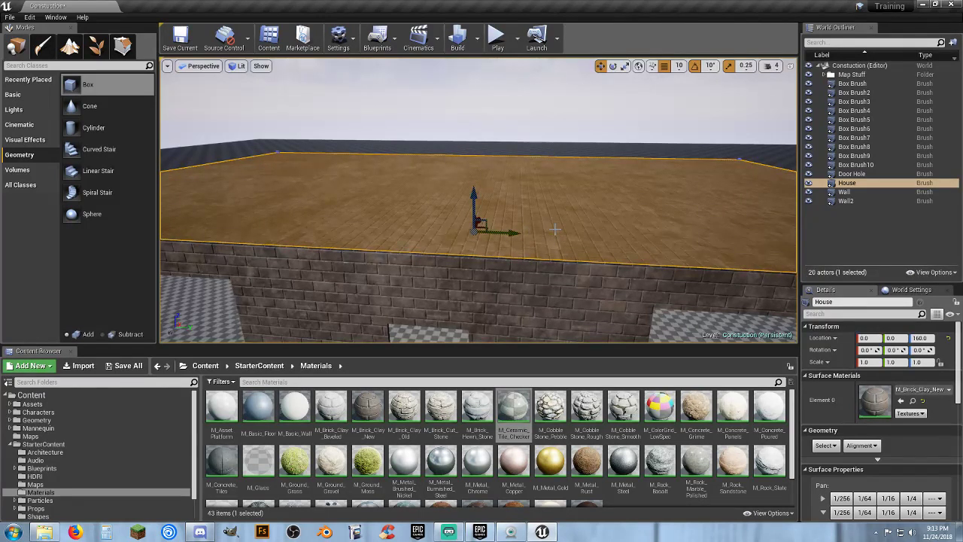
{"action": "scroll", "coordinate": [556, 229], "scroll_direction": "down", "scroll_amount": 5}
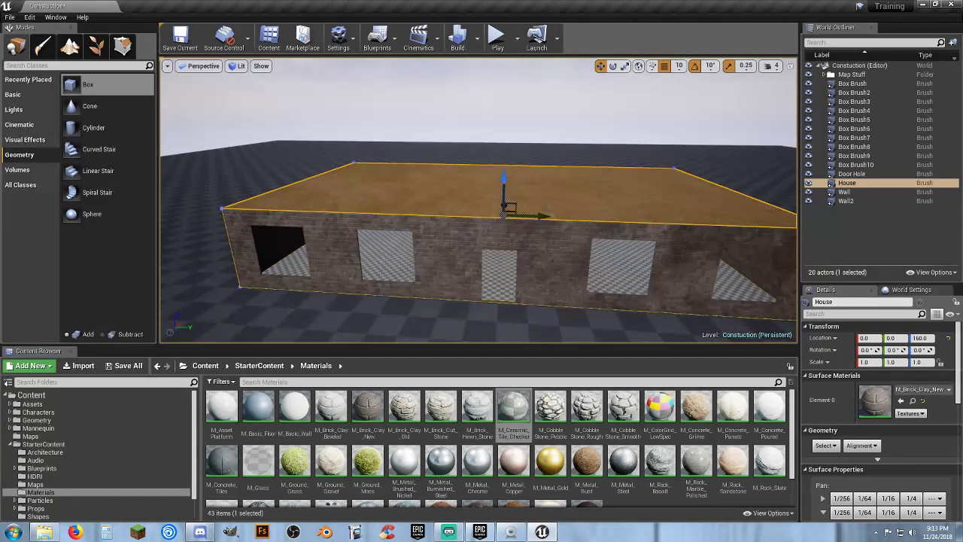
{"action": "key", "text": "d"}
{"action": "right_click_drag", "start_coordinate": [555, 229], "coordinate": [555, 228]}
{"action": "key", "text": "d"}
{"action": "key", "text": "s"}
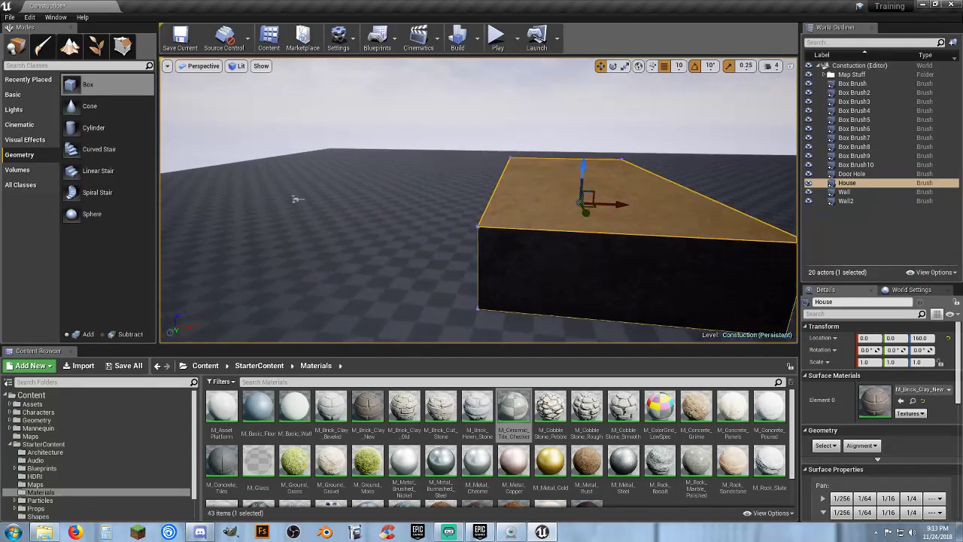
{"action": "right_click_drag", "start_coordinate": [612, 207], "coordinate": [612, 207]}
{"action": "key", "text": "a"}
{"action": "key", "text": "d"}
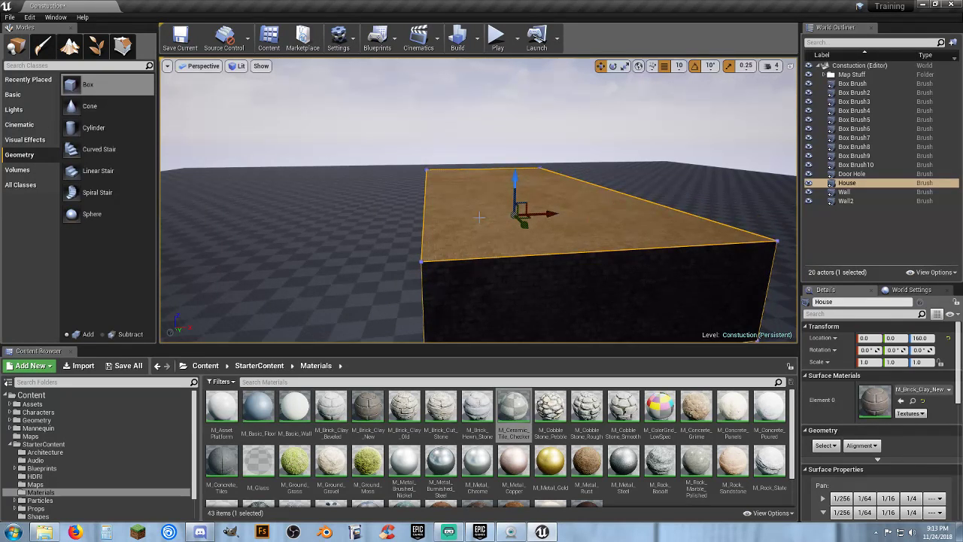
{"action": "key", "text": "a"}
{"action": "right_click_drag", "start_coordinate": [480, 217], "coordinate": [480, 217]}
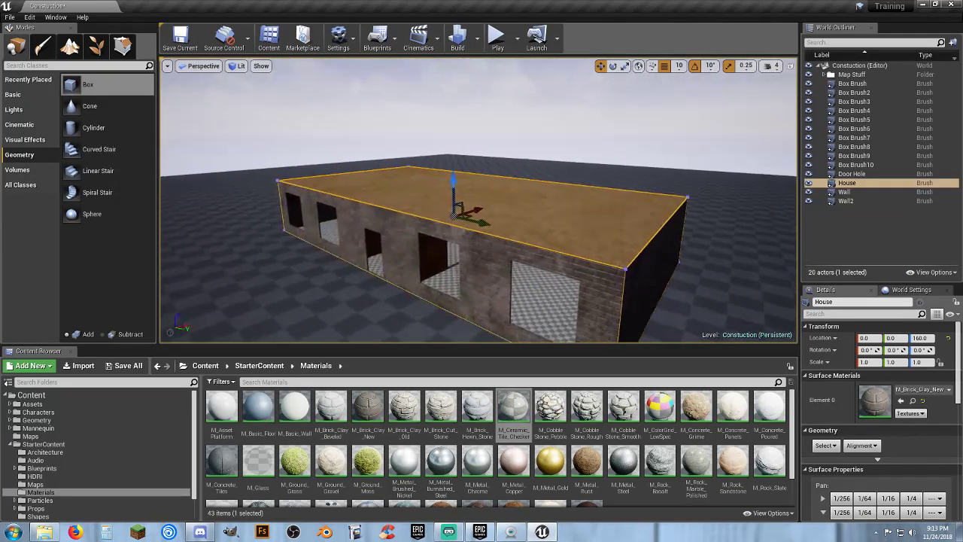
Place an additive 200 x 200 x 200 box brush on the ground beside the house at about X -1140, Y 0.
{"action": "right_click_drag", "start_coordinate": [219, 206], "coordinate": [219, 206]}
{"action": "key", "text": "d"}
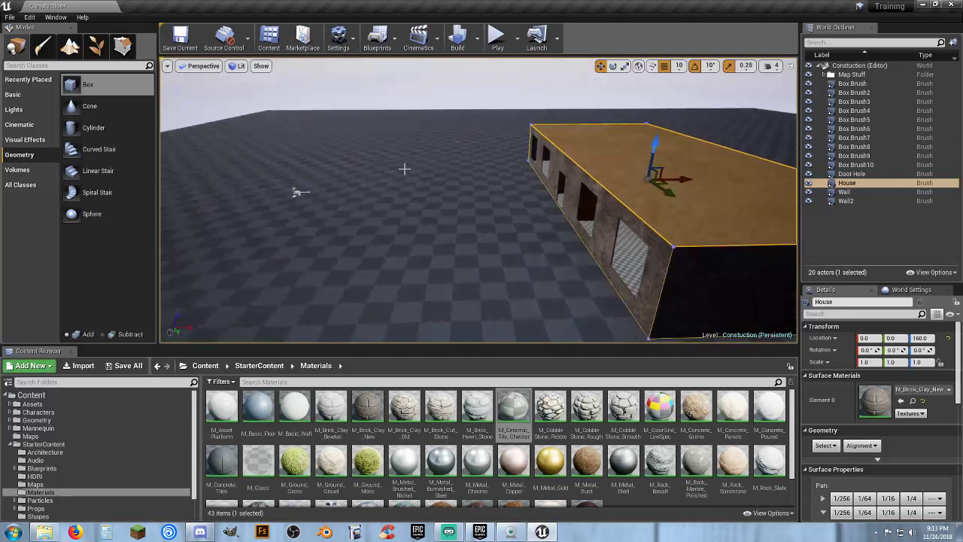
{"action": "left_click_drag", "start_coordinate": [75, 85], "coordinate": [356, 194]}
{"action": "left_click_drag", "start_coordinate": [450, 209], "coordinate": [450, 208]}
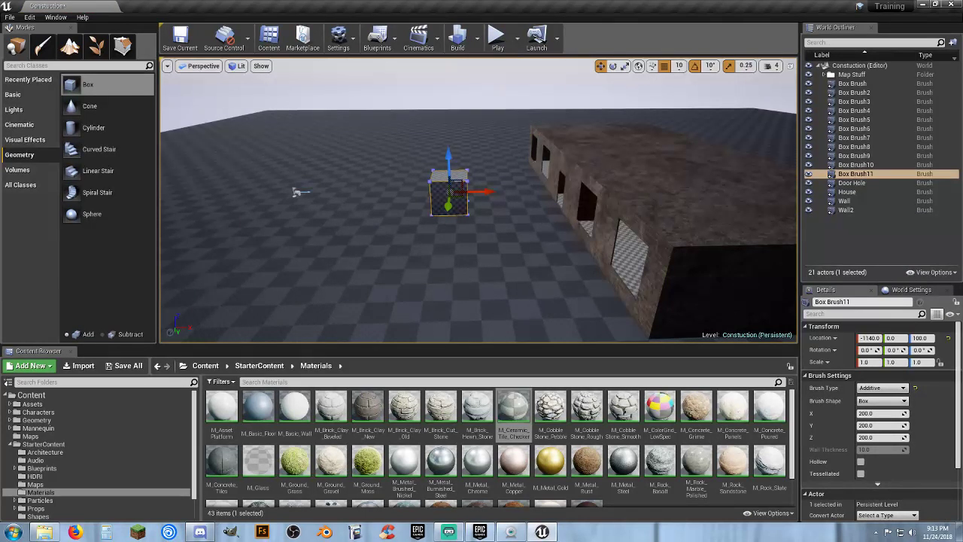
Apply the M_Brick_Clay_Old material to the roof surface of the house.
{"action": "left_click", "coordinate": [647, 204]}
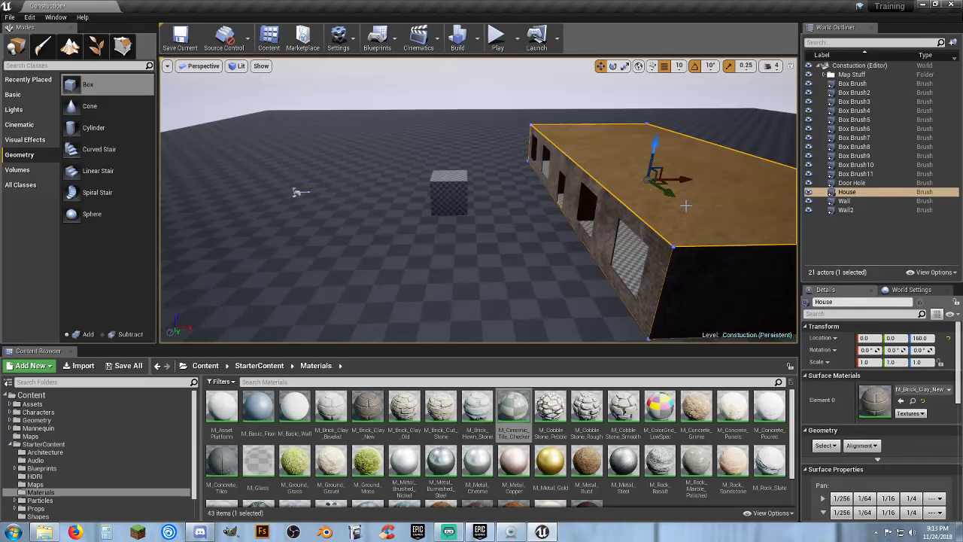
{"action": "left_click", "coordinate": [414, 403]}
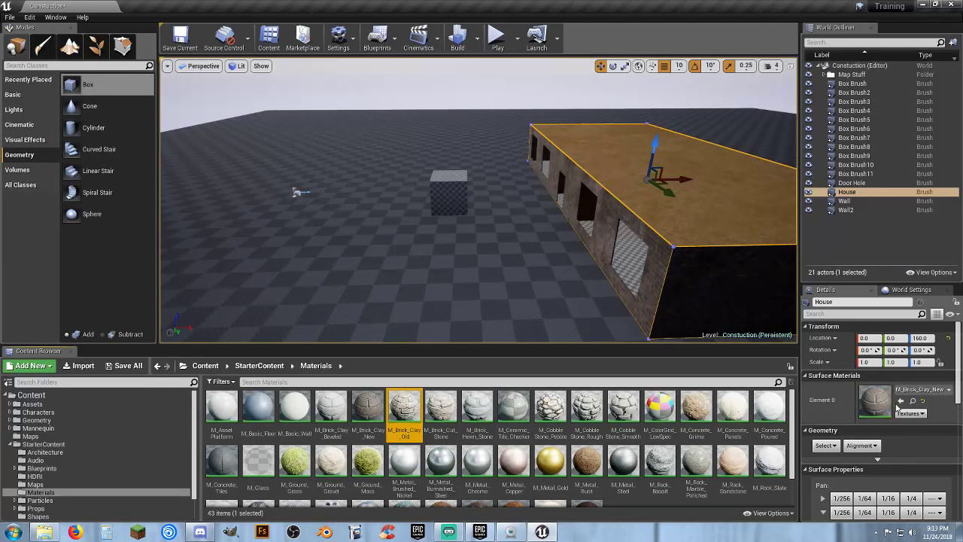
{"action": "left_click", "coordinate": [901, 400]}
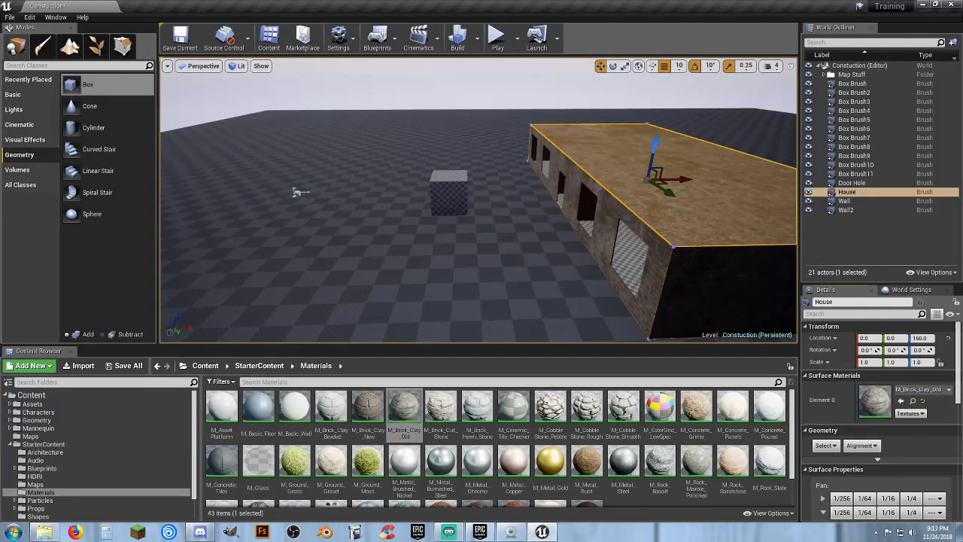
Select a side face of the new box brush standing beside the house.
{"action": "key", "text": "w"}
{"action": "right_click_drag", "start_coordinate": [405, 215], "coordinate": [404, 216]}
{"action": "left_click", "coordinate": [179, 177]}
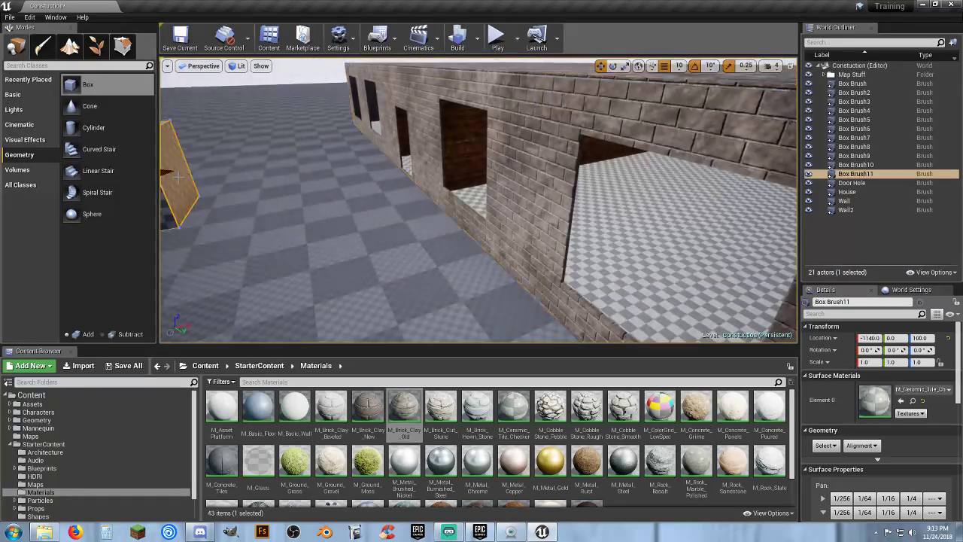
Delete the stray box brush standing outside the brick house.
{"action": "key", "text": "Delete"}
{"action": "key", "text": "w"}
{"action": "right_click_drag", "start_coordinate": [268, 189], "coordinate": [268, 188]}
{"action": "right_click_drag", "start_coordinate": [333, 215], "coordinate": [333, 215]}
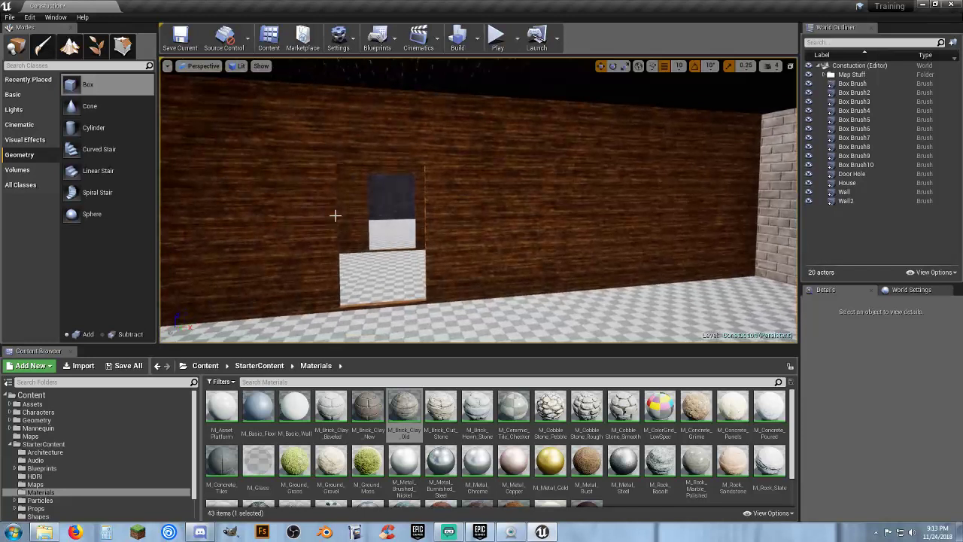
Inspect the materials on the house's interior wood wall, checkered floor and brick walls.
{"action": "left_click", "coordinate": [472, 203]}
{"action": "right_click_drag", "start_coordinate": [481, 235], "coordinate": [516, 210]}
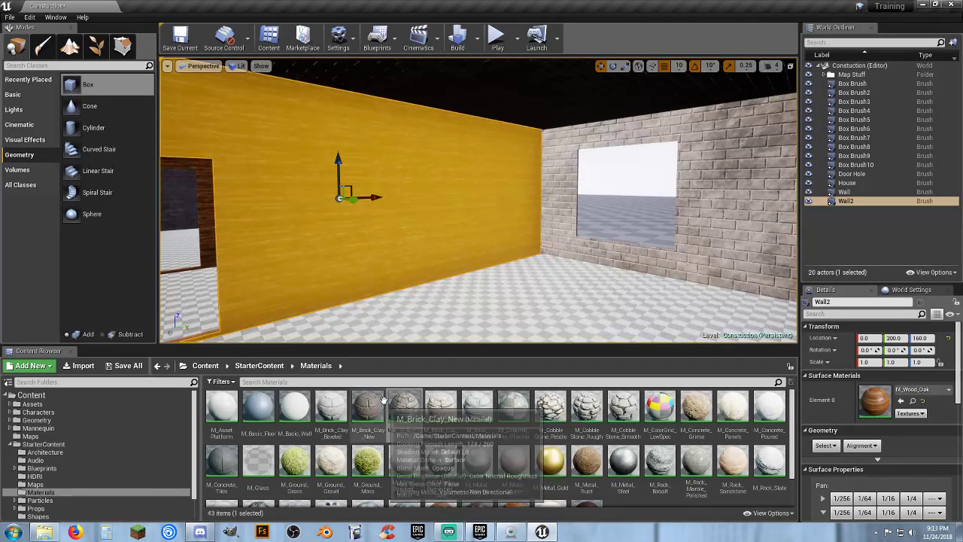
{"action": "right_click_drag", "start_coordinate": [438, 292], "coordinate": [647, 324]}
{"action": "left_click", "coordinate": [509, 280]}
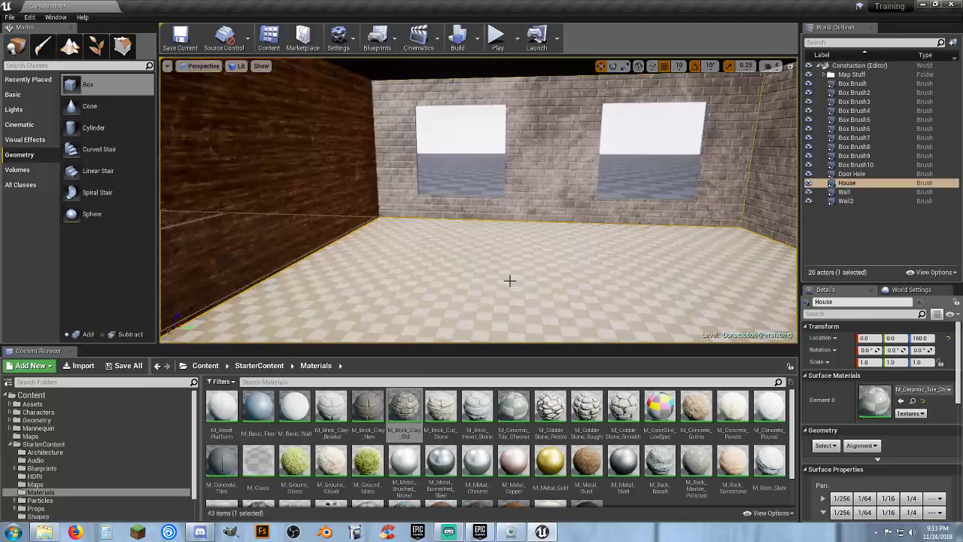
{"action": "right_click_drag", "start_coordinate": [510, 280], "coordinate": [210, 313]}
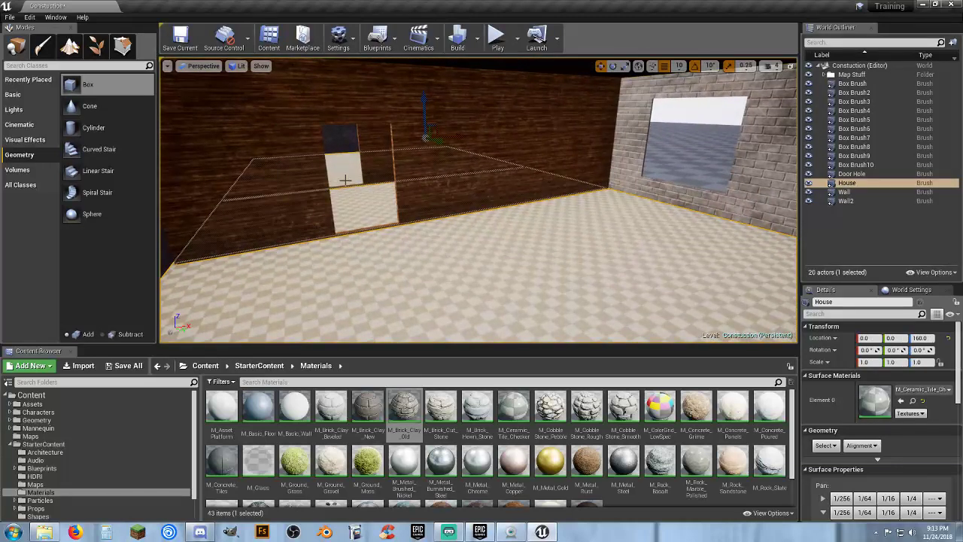
{"action": "right_click_drag", "start_coordinate": [475, 283], "coordinate": [430, 173]}
{"action": "key", "text": "w"}
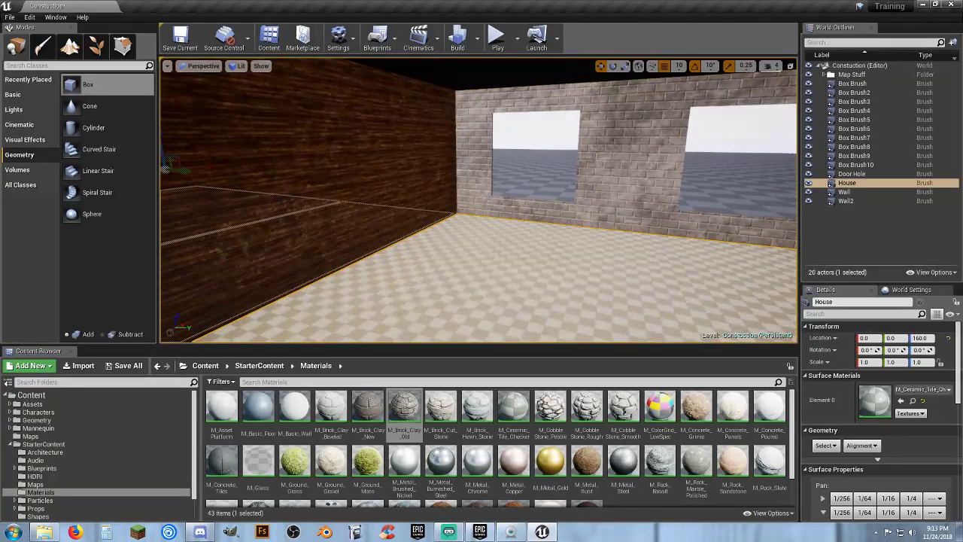
{"action": "left_click", "coordinate": [625, 189]}
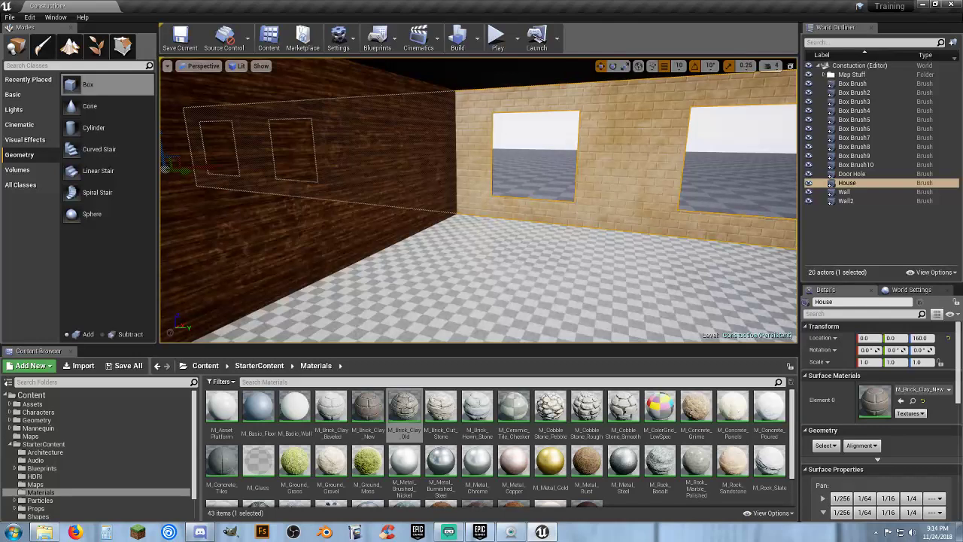
{"action": "right_click_drag", "start_coordinate": [624, 189], "coordinate": [648, 166]}
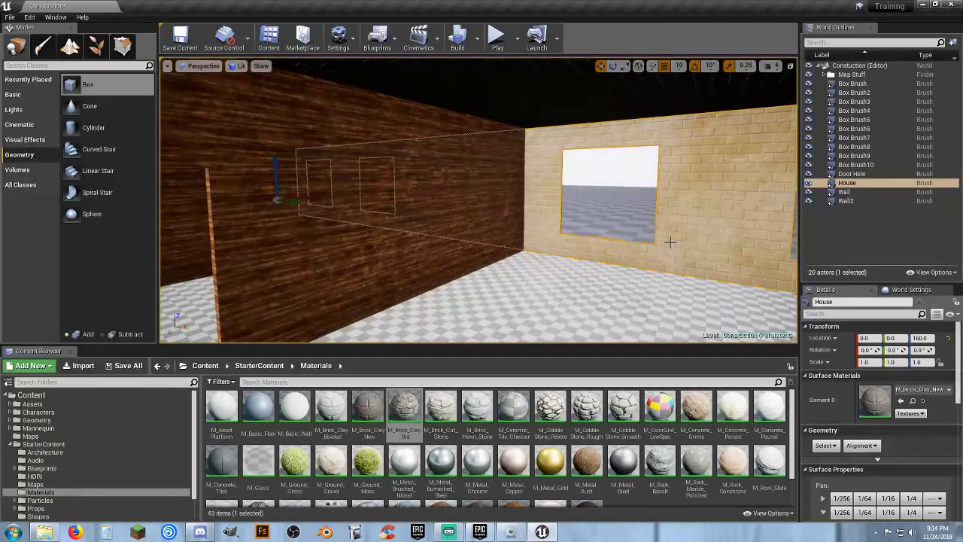
Apply the M_Basic_Wall material to the interior ceiling of the house.
{"action": "right_click_drag", "start_coordinate": [620, 272], "coordinate": [577, 181]}
{"action": "left_click", "coordinate": [578, 182]}
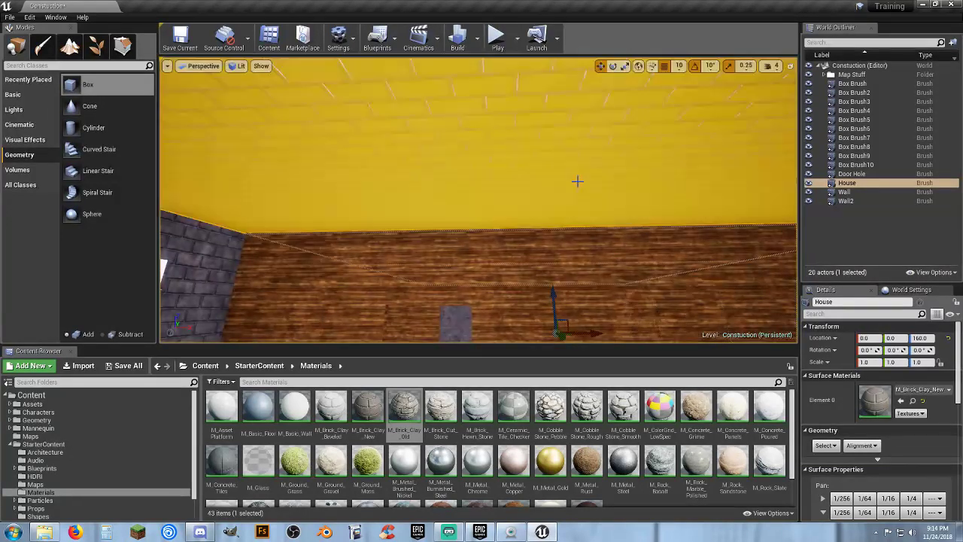
{"action": "left_click", "coordinate": [310, 410]}
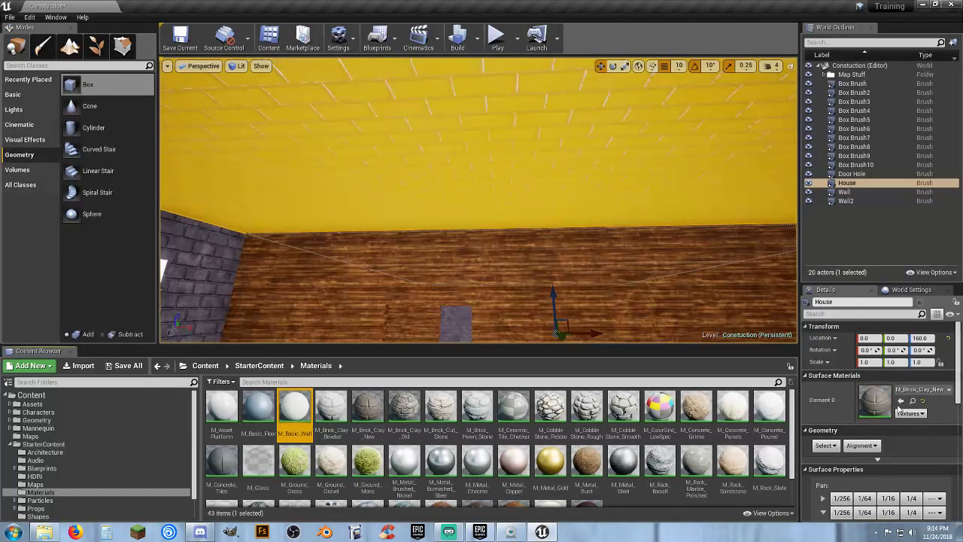
{"action": "left_click", "coordinate": [900, 401]}
{"action": "right_click_drag", "start_coordinate": [625, 280], "coordinate": [708, 241]}
{"action": "left_click", "coordinate": [845, 236]}
Apply the M_Ceramic_Tile_Checker material to the top roof surface of the house.
{"action": "key", "text": "s"}
{"action": "right_click_drag", "start_coordinate": [527, 203], "coordinate": [459, 262]}
{"action": "key", "text": "e"}
{"action": "left_click", "coordinate": [459, 199]}
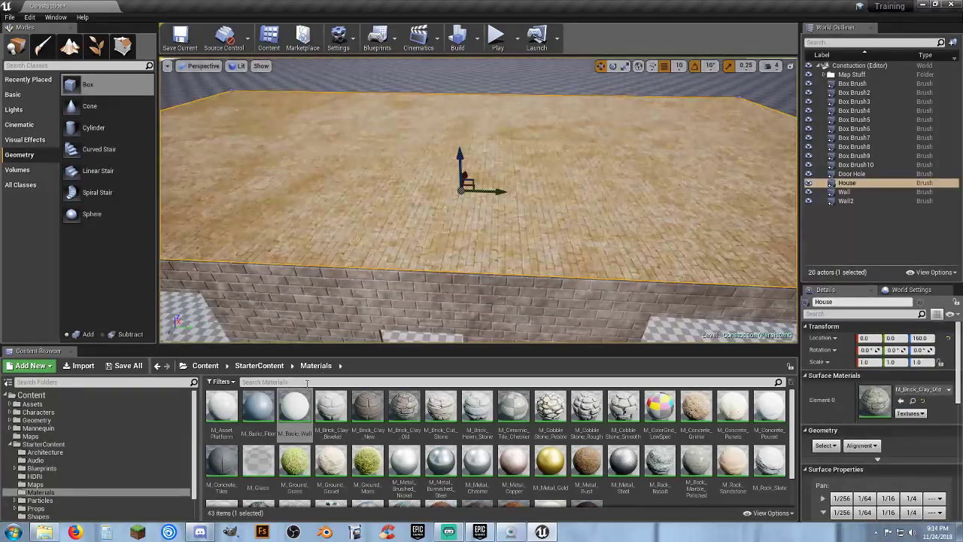
{"action": "left_click", "coordinate": [514, 407]}
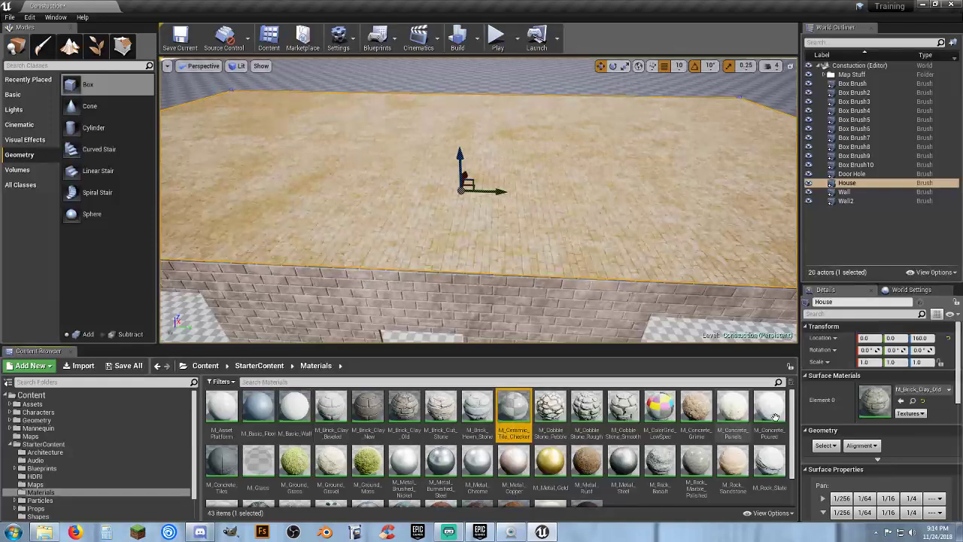
{"action": "left_click", "coordinate": [901, 401]}
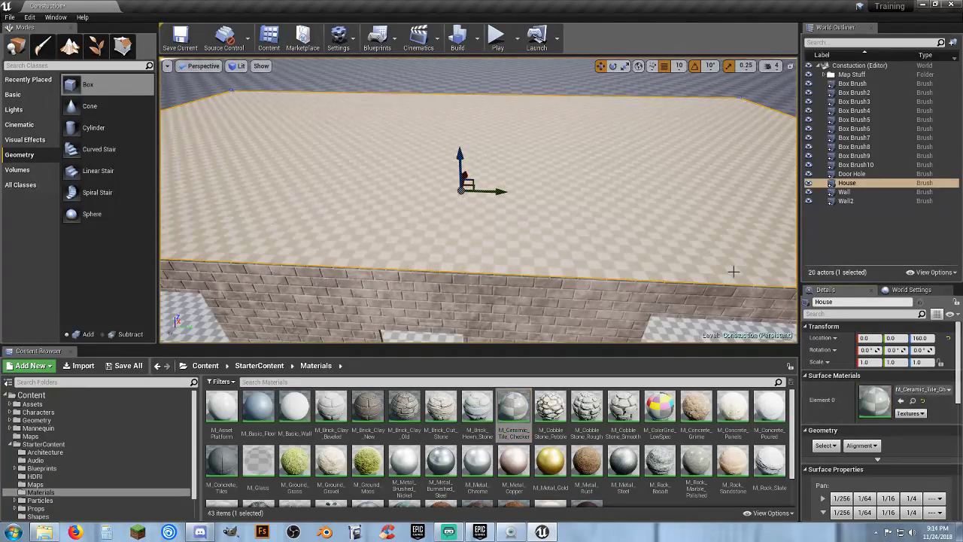
{"action": "left_click", "coordinate": [889, 240]}
Place an additive box brush with the M_Tech_Hex_Tile material on the ground in front of the house.
{"action": "right_click_drag", "start_coordinate": [625, 189], "coordinate": [316, 211]}
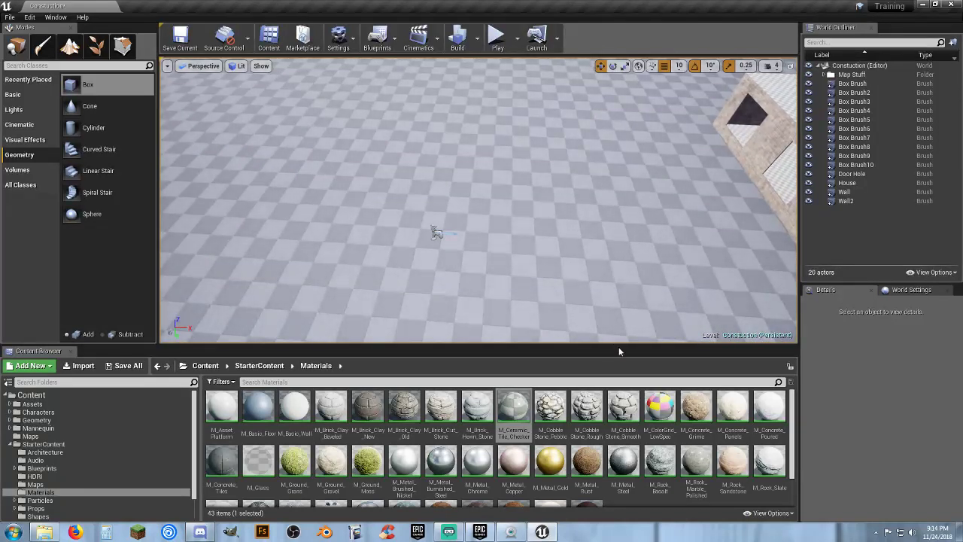
{"action": "scroll", "coordinate": [647, 451], "scroll_direction": "down", "scroll_amount": 2}
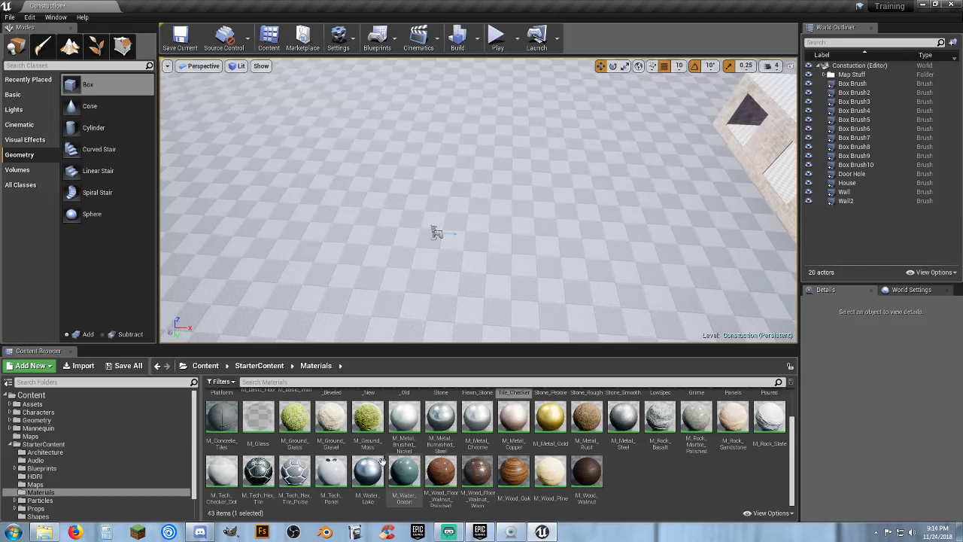
{"action": "left_click", "coordinate": [255, 474]}
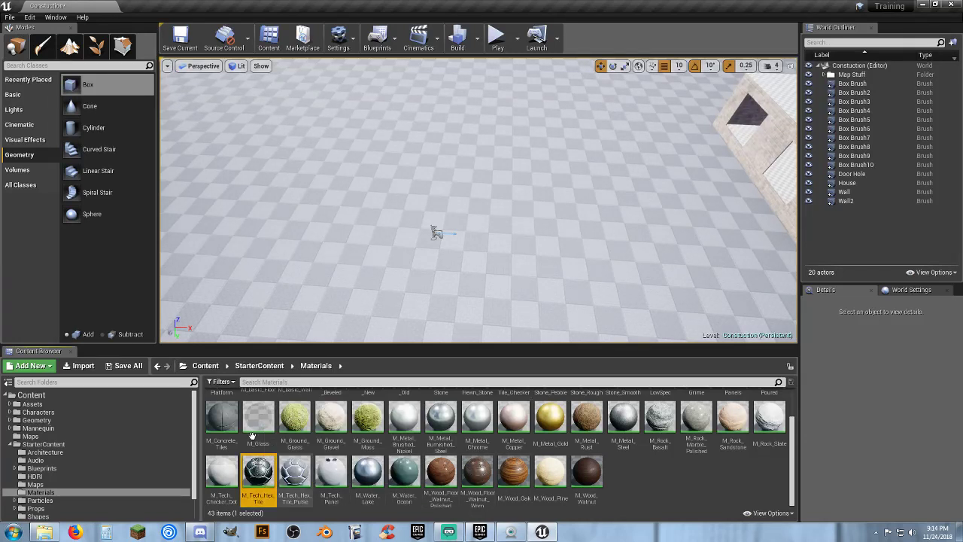
{"action": "mouse_move", "coordinate": [83, 85]}
{"action": "left_mouse_down"}
{"action": "mouse_move", "coordinate": [298, 165]}
{"action": "mouse_move", "coordinate": [648, 236]}
{"action": "mouse_move", "coordinate": [701, 273]}
{"action": "left_mouse_up"}
{"action": "mouse_move", "coordinate": [700, 272]}
{"action": "right_mouse_down"}
{"action": "mouse_move", "coordinate": [745, 280]}
{"action": "mouse_move", "coordinate": [783, 256]}
{"action": "right_mouse_up"}
{"action": "right_click_drag", "start_coordinate": [605, 290], "coordinate": [620, 282]}
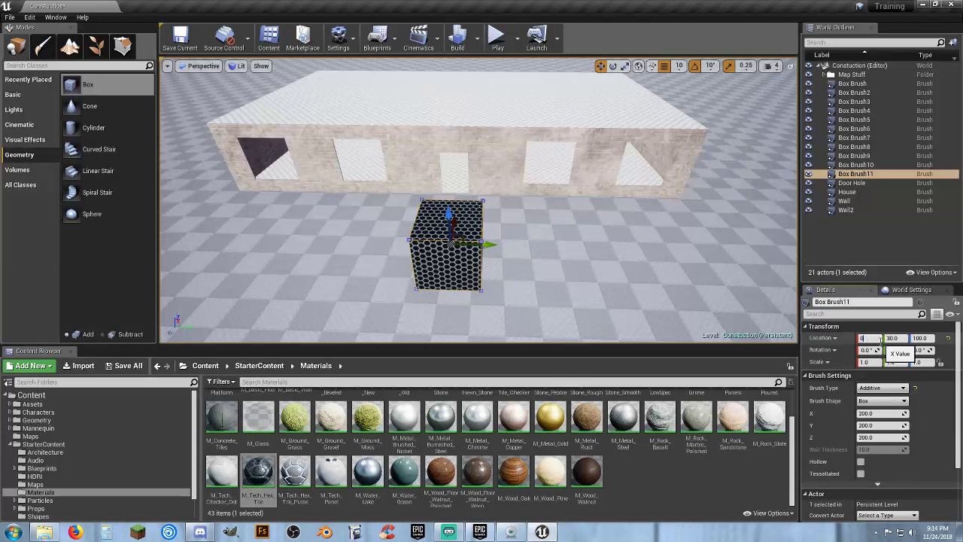
Centre the hex-tile box brush at X 0, Y 0 and raise it to Z 420 above the roof.
{"action": "key", "text": "Tab"}
{"action": "type", "text": "0"}
{"action": "key", "text": "Tab"}
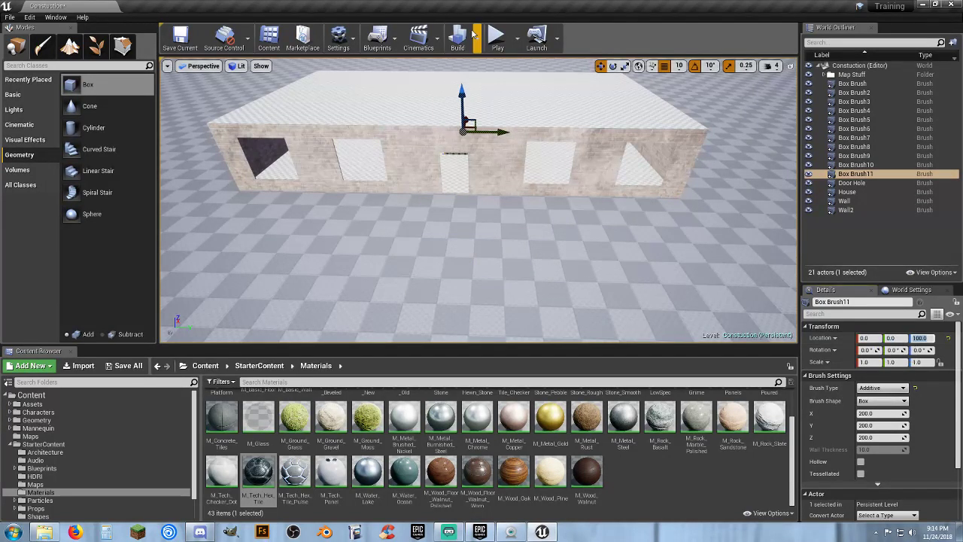
{"action": "left_click_drag", "start_coordinate": [463, 68], "coordinate": [464, 51]}
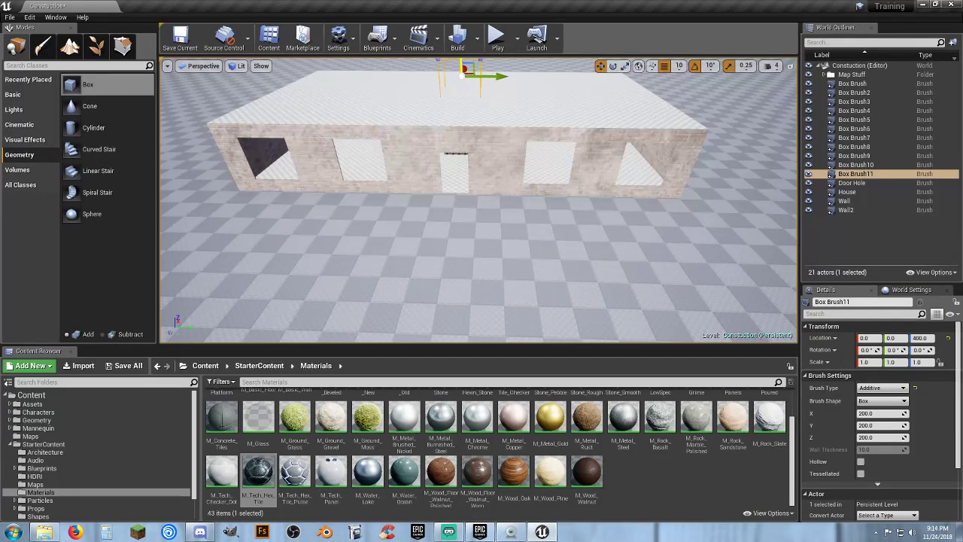
{"action": "right_click_drag", "start_coordinate": [489, 127], "coordinate": [481, 82]}
{"action": "key", "text": "w"}
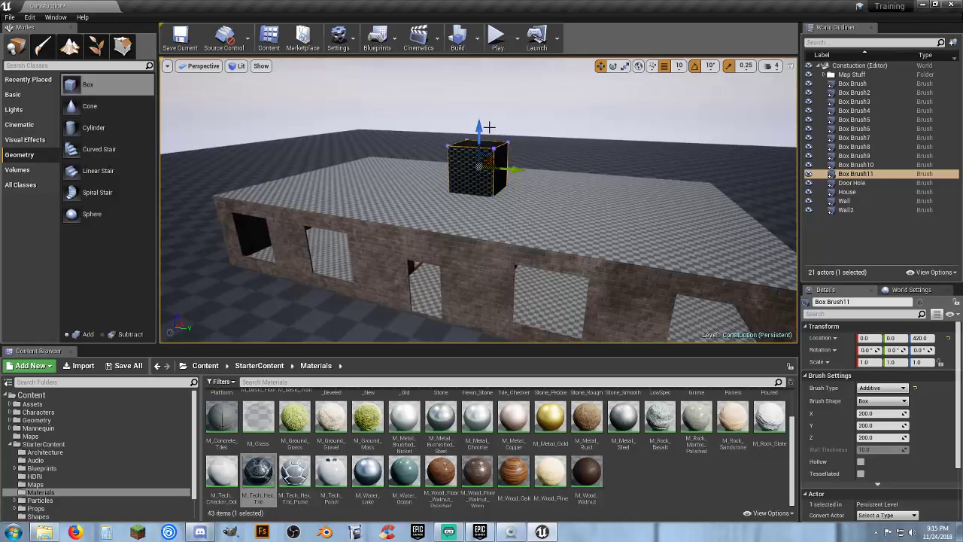
{"action": "key", "text": "s"}
{"action": "right_click_drag", "start_coordinate": [501, 154], "coordinate": [451, 151]}
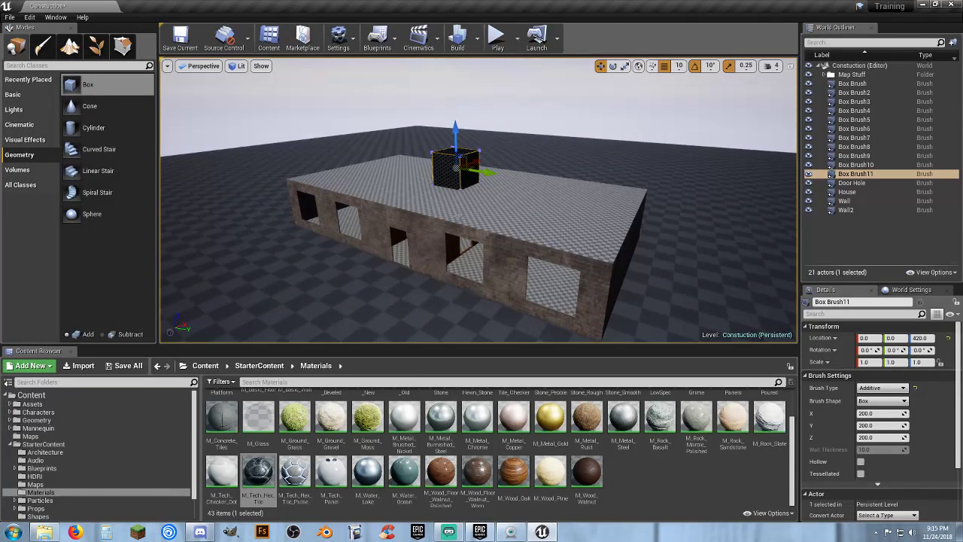
Set the hex-tile box brush's X size to 1200 and its Z size to 2200.
{"action": "left_click", "coordinate": [878, 414]}
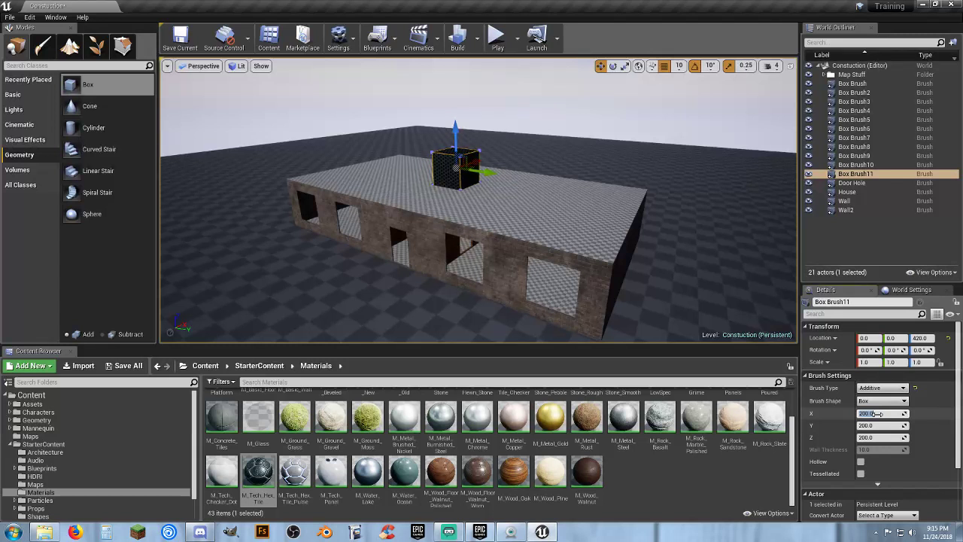
{"action": "key", "text": "Tab"}
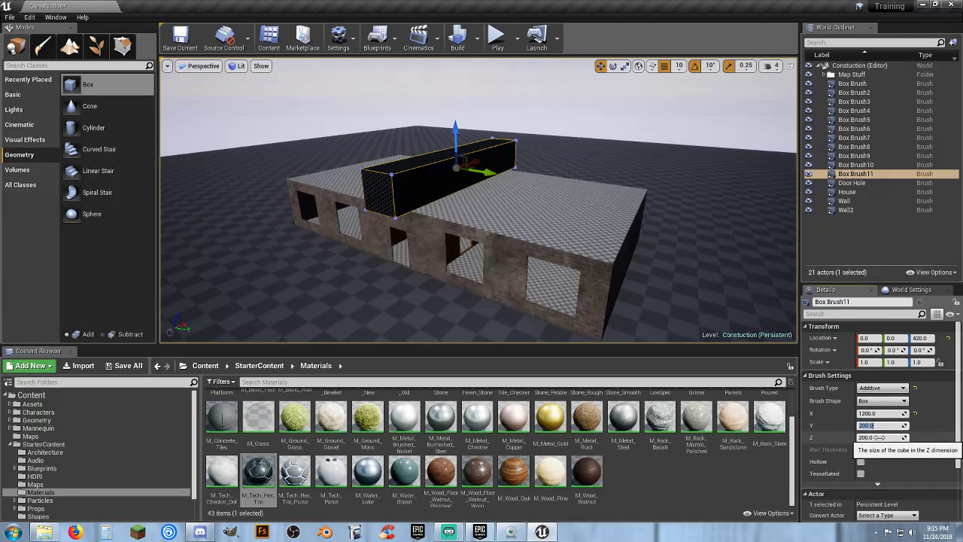
{"action": "key", "text": "Tab"}
{"action": "type", "text": "2200"}
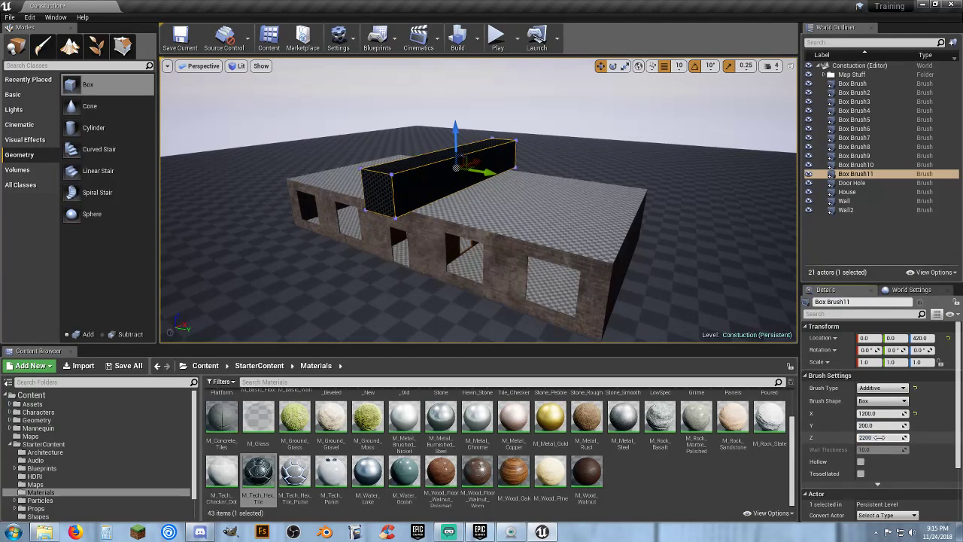
{"action": "key", "text": "Return"}
Set the box brush's Z size to 500, reduce it to 400, and raise the brush to Z location 520.
{"action": "left_click", "coordinate": [880, 437]}
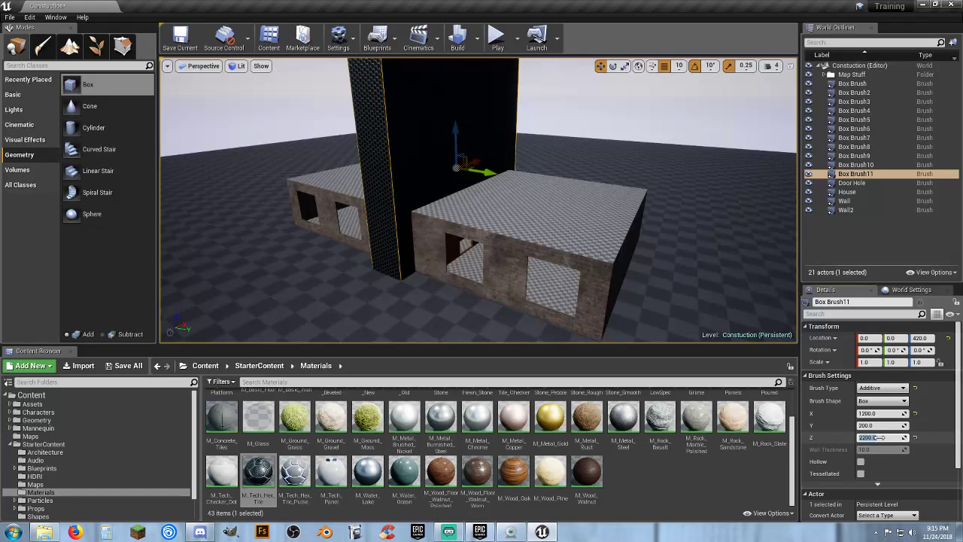
{"action": "type", "text": "500"}
{"action": "key", "text": "Return"}
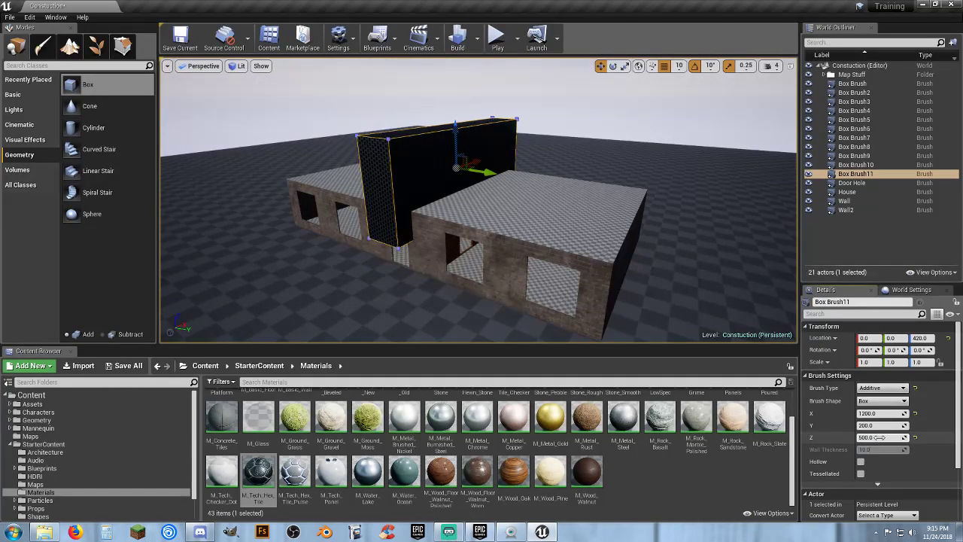
{"action": "left_click", "coordinate": [880, 437]}
{"action": "type", "text": "400"}
{"action": "key", "text": "Tab"}
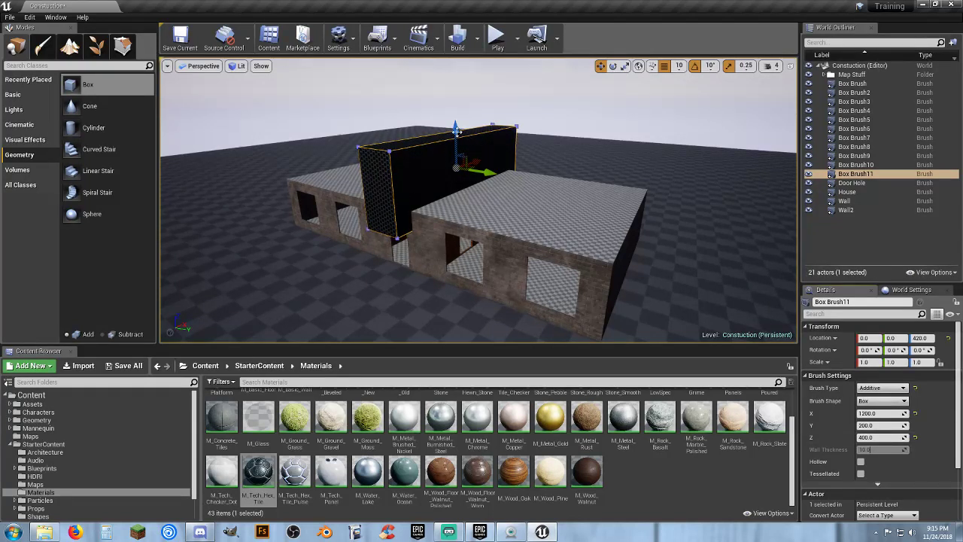
{"action": "left_click_drag", "start_coordinate": [457, 132], "coordinate": [456, 112]}
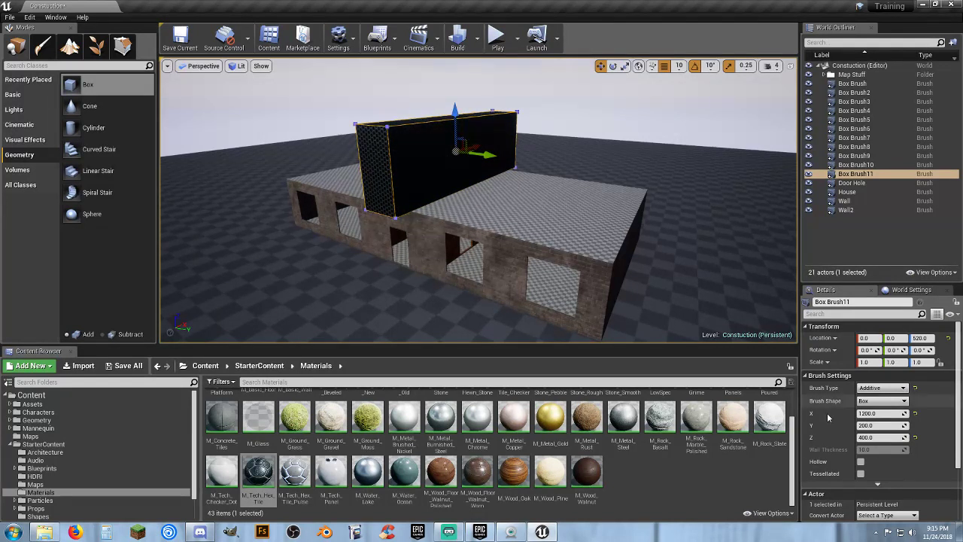
Set the box brush's Z size to 300 and lower it onto the roof at Z location 470.
{"action": "type", "text": "300"}
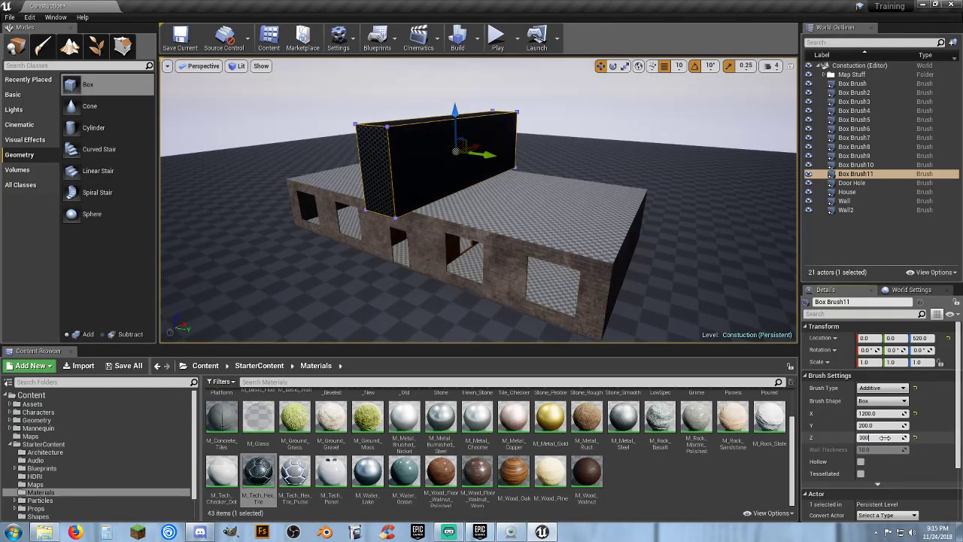
{"action": "key", "text": "Tab"}
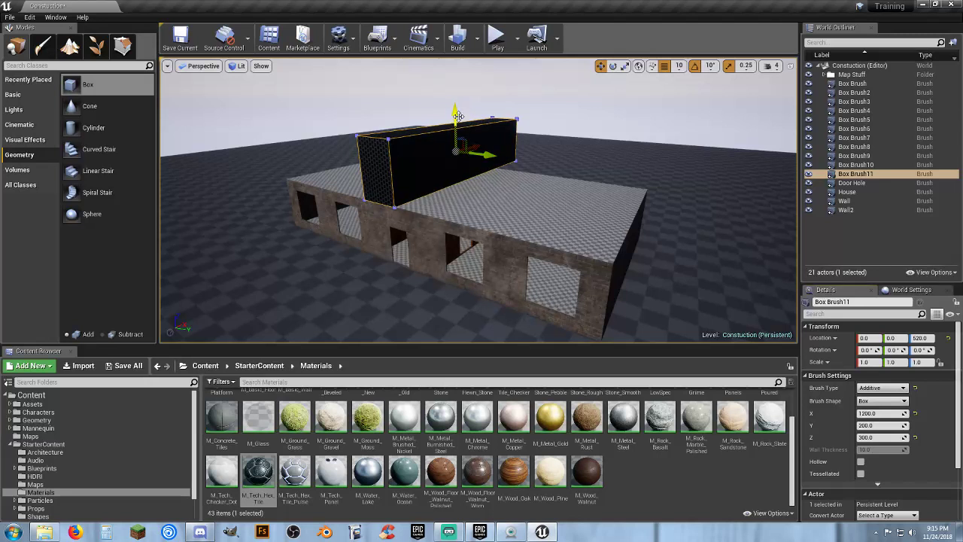
{"action": "left_click_drag", "start_coordinate": [458, 116], "coordinate": [456, 123]}
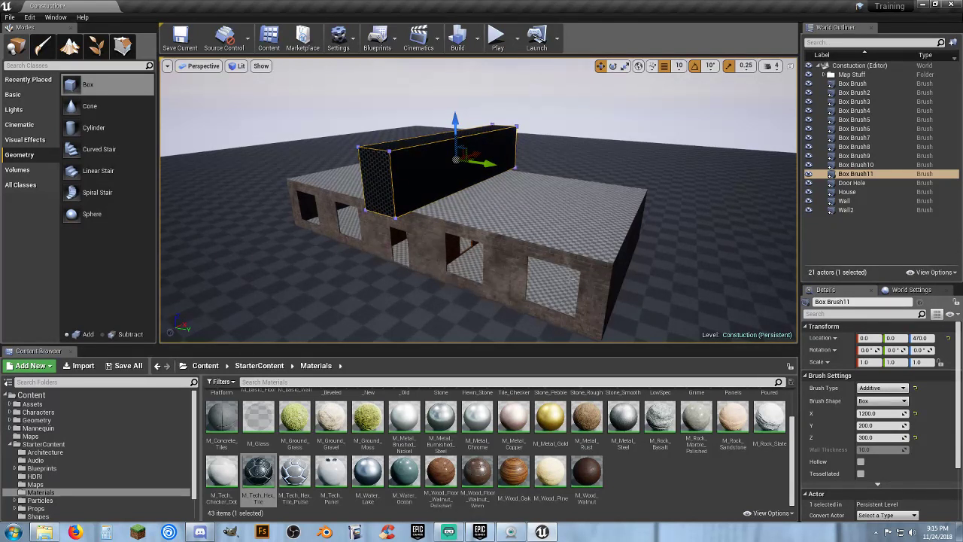
Set the box brush's Y size to 2200 so it spans the length of the house.
{"action": "left_click", "coordinate": [873, 426]}
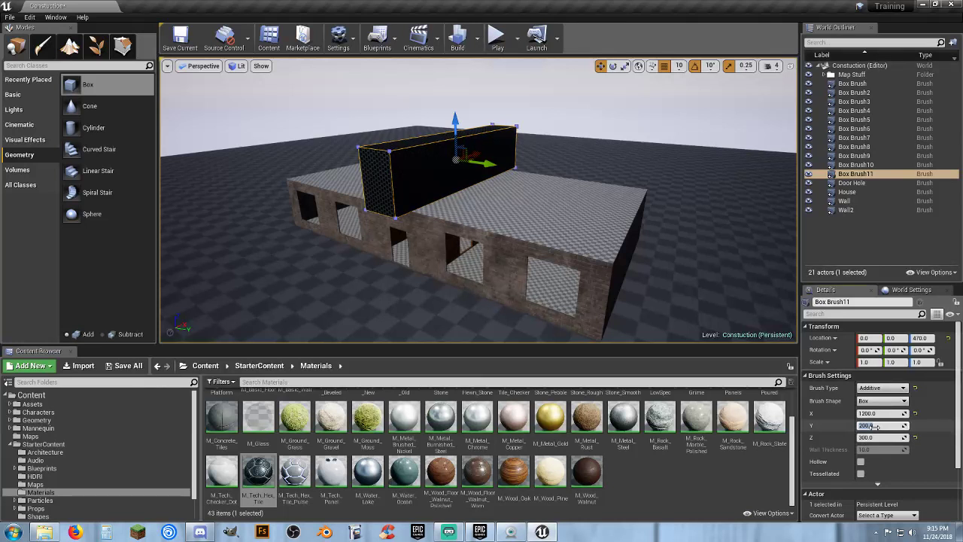
{"action": "type", "text": "2200"}
{"action": "key", "text": "Tab"}
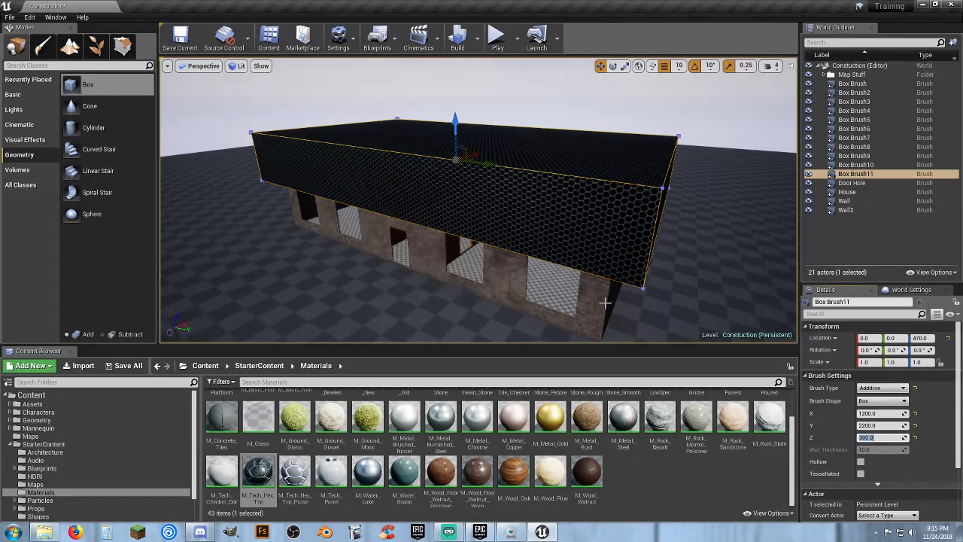
Set the X size of the box brush above the house to 600.
{"action": "right_click_drag", "start_coordinate": [692, 333], "coordinate": [722, 380]}
{"action": "right_click_drag", "start_coordinate": [479, 226], "coordinate": [479, 123]}
{"action": "key", "text": "a"}
{"action": "key", "text": "d"}
{"action": "key", "text": "w"}
{"action": "key", "text": "s"}
{"action": "key", "text": "s"}
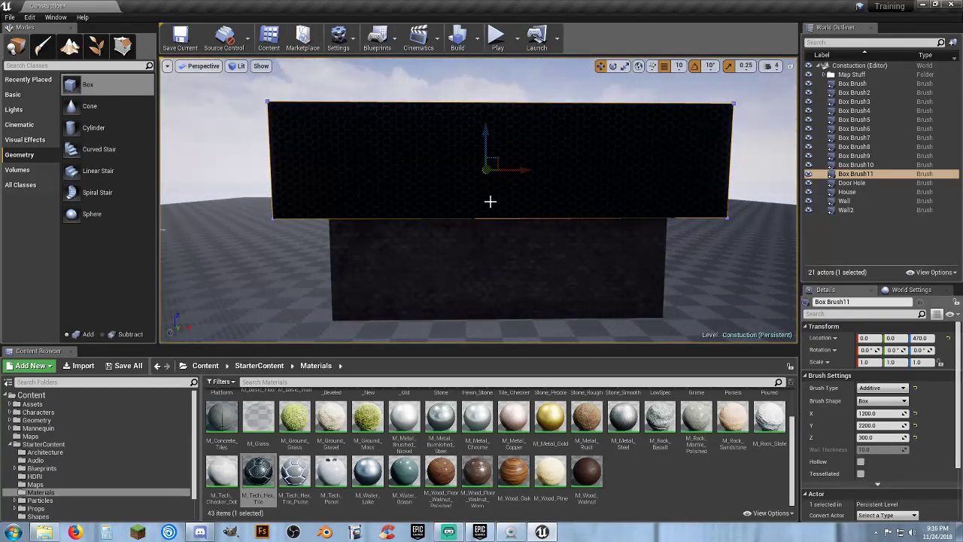
{"action": "left_click", "coordinate": [882, 414]}
{"action": "type", "text": "600"}
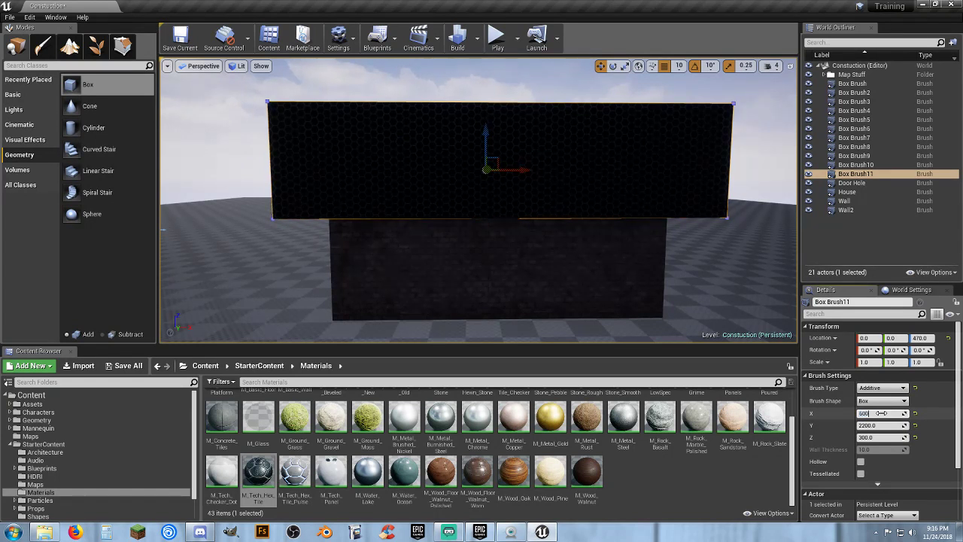
{"action": "key", "text": "Tab"}
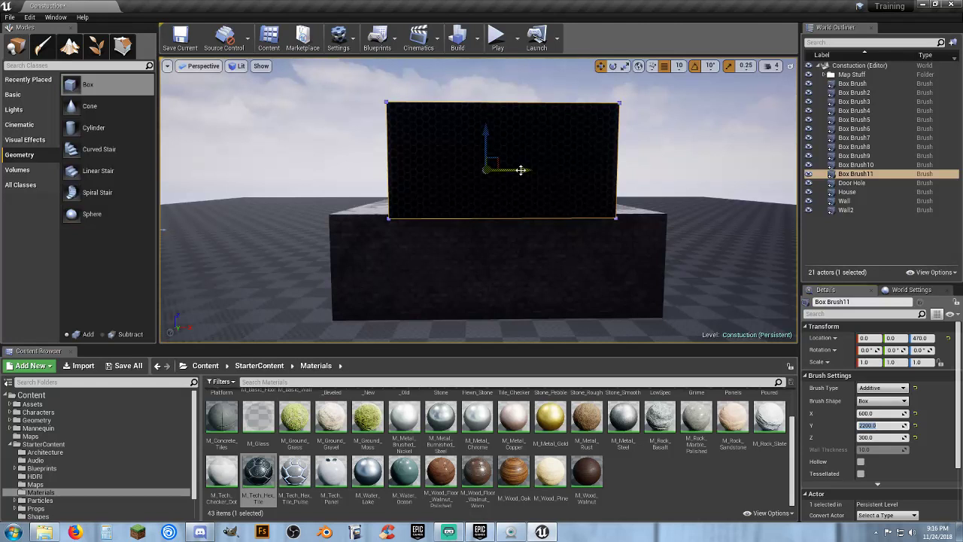
Move the box brush to X location -300 so it covers one half of the house and overhangs the front wall.
{"action": "mouse_move", "coordinate": [521, 170]}
{"action": "left_mouse_down"}
{"action": "mouse_move", "coordinate": [440, 164]}
{"action": "mouse_move", "coordinate": [482, 161]}
{"action": "mouse_move", "coordinate": [471, 169]}
{"action": "left_mouse_up"}
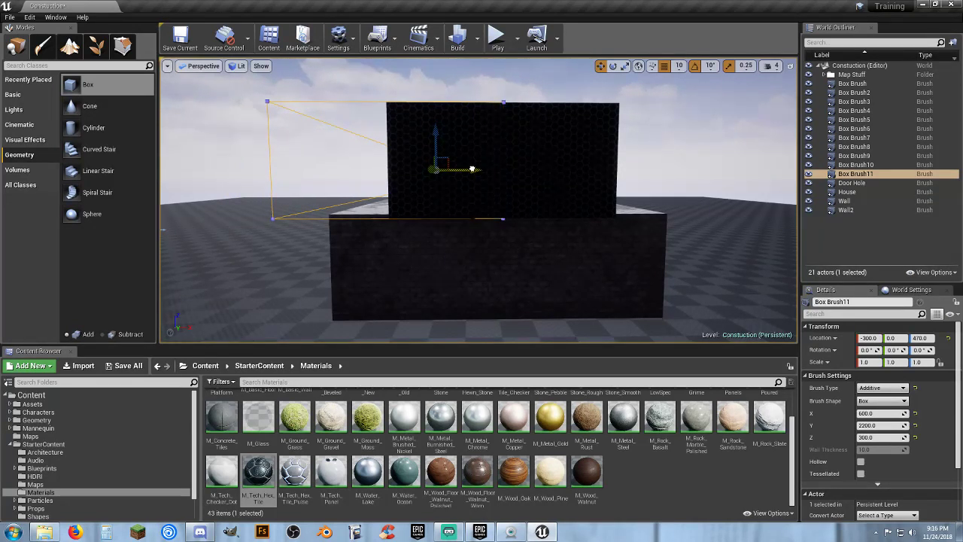
{"action": "key", "text": "w"}
{"action": "right_click_drag", "start_coordinate": [487, 202], "coordinate": [392, 240]}
{"action": "key", "text": "s"}
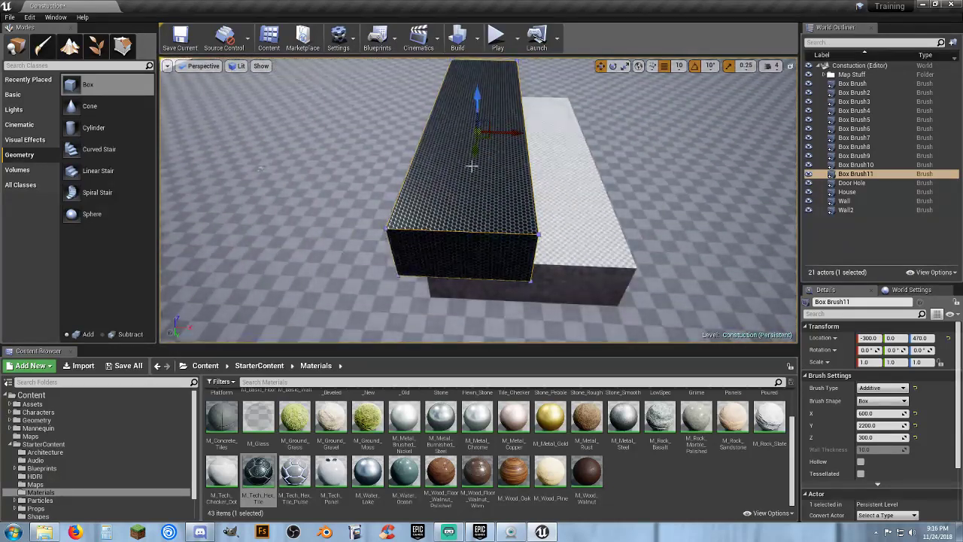
{"action": "key", "text": "s"}
{"action": "right_click_drag", "start_coordinate": [554, 230], "coordinate": [681, 229]}
{"action": "key", "text": "w"}
{"action": "key", "text": "s"}
{"action": "key", "text": "a"}
{"action": "key", "text": "a"}
{"action": "key", "text": "w"}
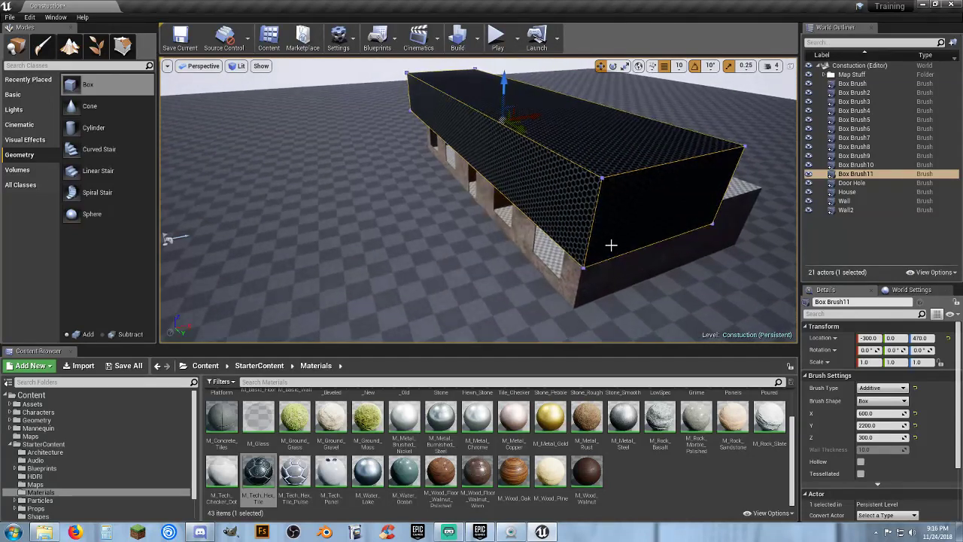
{"action": "key", "text": "d"}
{"action": "mouse_move", "coordinate": [587, 160]}
{"action": "right_mouse_down"}
{"action": "mouse_move", "coordinate": [602, 158]}
{"action": "mouse_move", "coordinate": [587, 161]}
{"action": "right_mouse_up"}
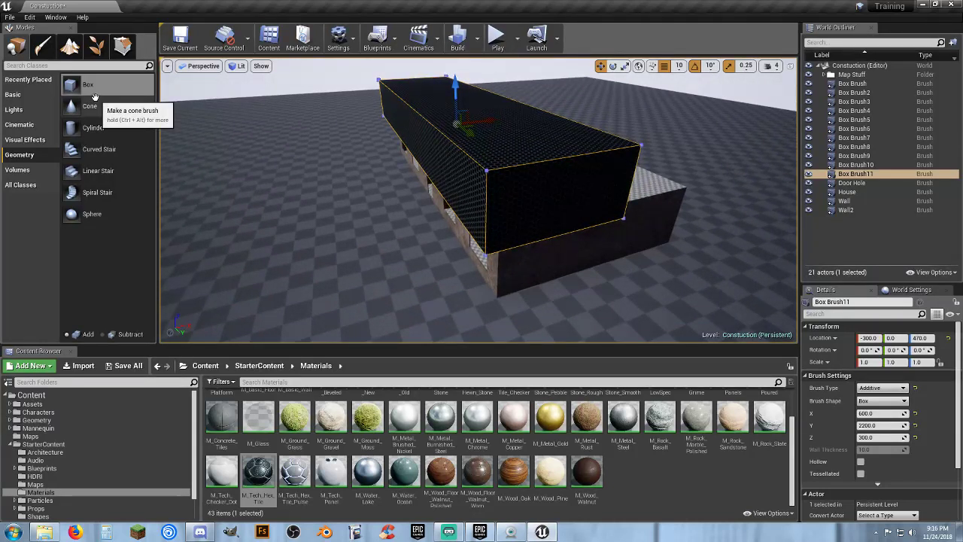
In geometry editing, lower the brush's two upper outer corner vertices to slope the roof down to a thin eave.
{"action": "left_click", "coordinate": [123, 47]}
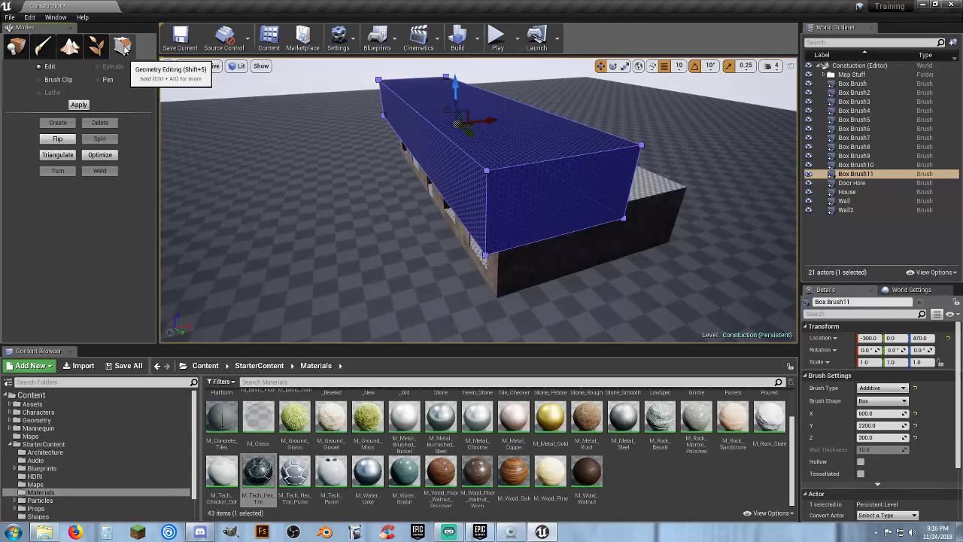
{"action": "left_click", "coordinate": [487, 170]}
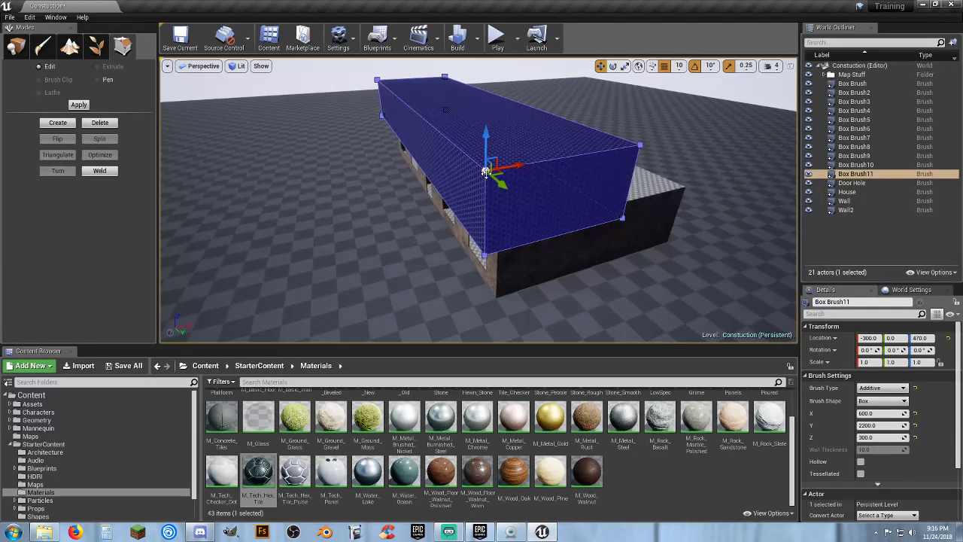
{"action": "mouse_move", "coordinate": [452, 183]}
{"action": "right_mouse_down"}
{"action": "mouse_move", "coordinate": [448, 143]}
{"action": "mouse_move", "coordinate": [493, 94]}
{"action": "mouse_move", "coordinate": [463, 113]}
{"action": "mouse_move", "coordinate": [447, 180]}
{"action": "right_mouse_up"}
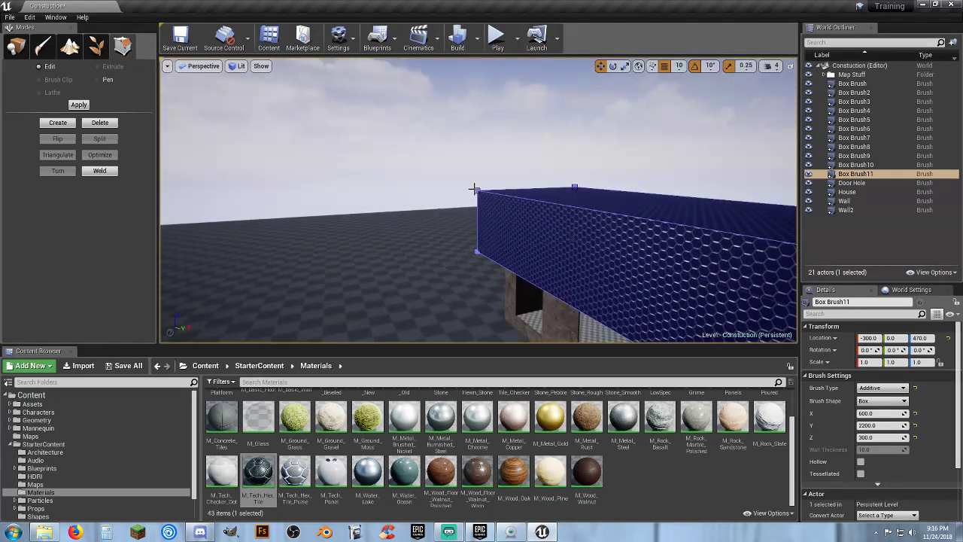
{"action": "left_click", "coordinate": [478, 188]}
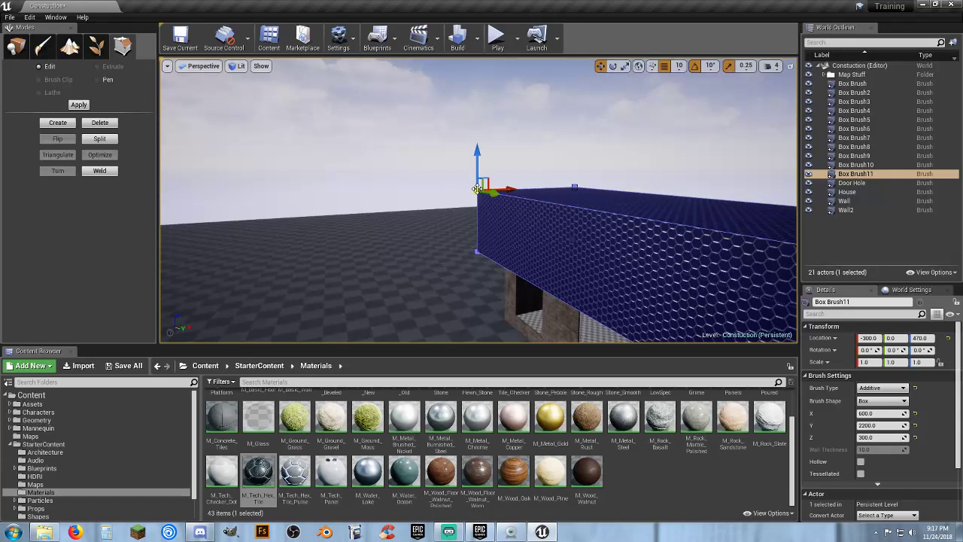
{"action": "mouse_move", "coordinate": [477, 221]}
{"action": "right_mouse_down"}
{"action": "mouse_move", "coordinate": [618, 221]}
{"action": "mouse_move", "coordinate": [527, 221]}
{"action": "mouse_move", "coordinate": [572, 221]}
{"action": "mouse_move", "coordinate": [518, 240]}
{"action": "mouse_move", "coordinate": [489, 210]}
{"action": "right_mouse_up"}
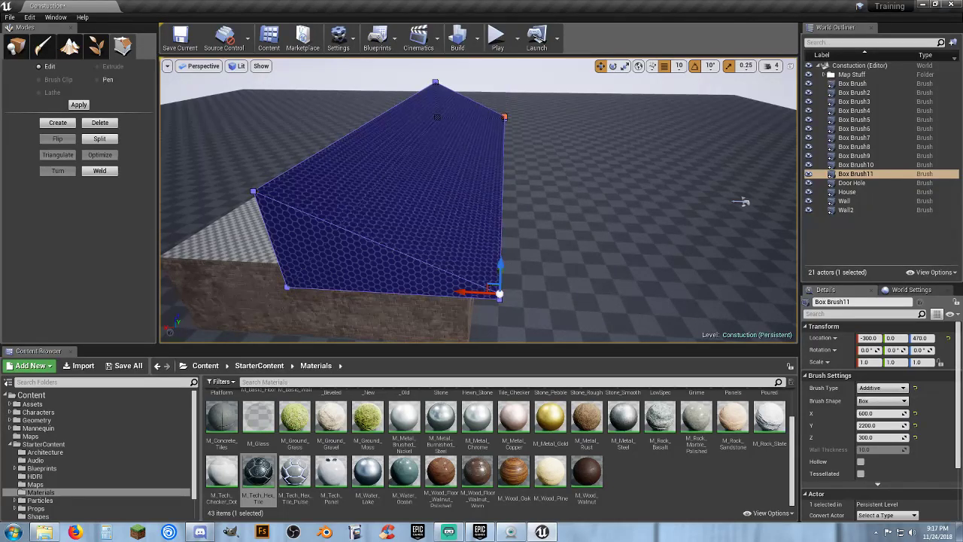
{"action": "mouse_move", "coordinate": [482, 199]}
{"action": "right_mouse_down"}
{"action": "mouse_move", "coordinate": [482, 275]}
{"action": "mouse_move", "coordinate": [471, 290]}
{"action": "mouse_move", "coordinate": [421, 173]}
{"action": "right_mouse_up"}
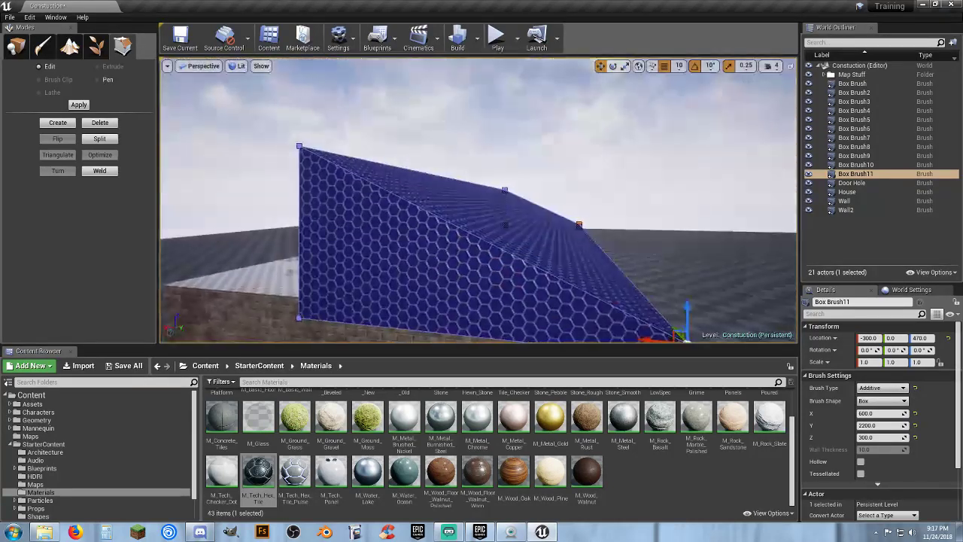
{"action": "mouse_move", "coordinate": [555, 225]}
{"action": "right_mouse_down"}
{"action": "mouse_move", "coordinate": [579, 301]}
{"action": "mouse_move", "coordinate": [526, 256]}
{"action": "mouse_move", "coordinate": [555, 225]}
{"action": "right_mouse_up"}
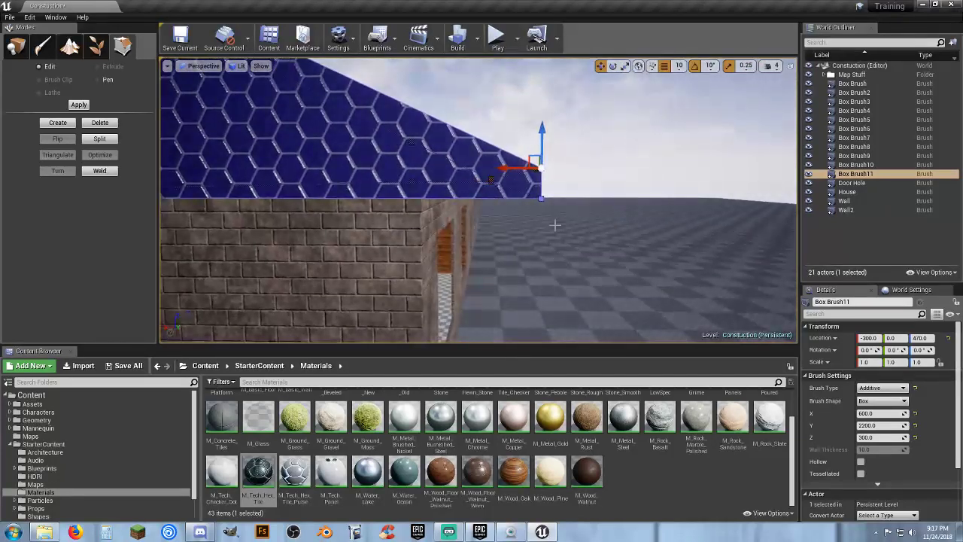
{"action": "left_click_drag", "start_coordinate": [543, 131], "coordinate": [545, 139]}
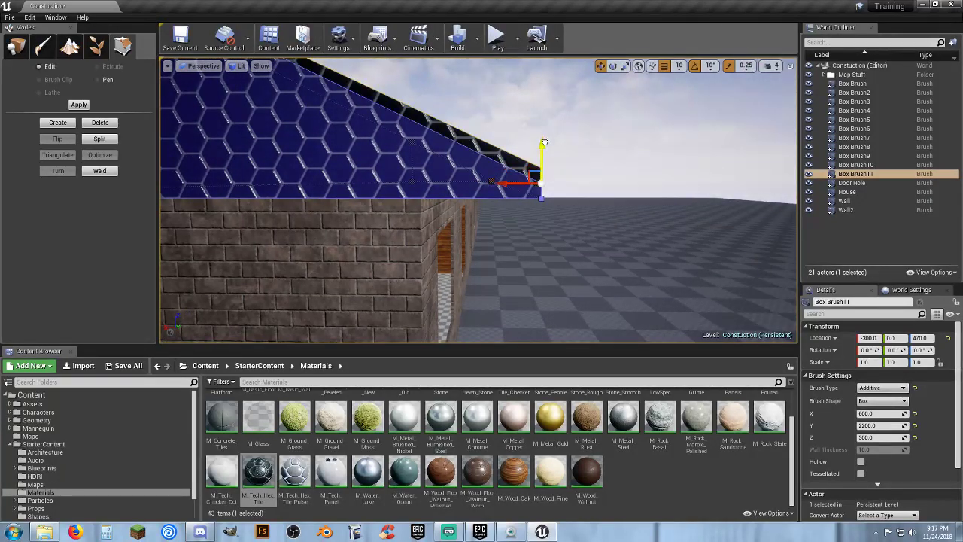
{"action": "mouse_move", "coordinate": [587, 194]}
{"action": "right_mouse_down"}
{"action": "mouse_move", "coordinate": [745, 229]}
{"action": "mouse_move", "coordinate": [677, 236]}
{"action": "mouse_move", "coordinate": [658, 224]}
{"action": "mouse_move", "coordinate": [788, 236]}
{"action": "mouse_move", "coordinate": [783, 226]}
{"action": "mouse_move", "coordinate": [833, 226]}
{"action": "right_mouse_up"}
{"action": "mouse_move", "coordinate": [479, 200]}
{"action": "right_mouse_down"}
{"action": "mouse_move", "coordinate": [474, 241]}
{"action": "mouse_move", "coordinate": [479, 219]}
{"action": "mouse_move", "coordinate": [451, 219]}
{"action": "mouse_move", "coordinate": [500, 212]}
{"action": "mouse_move", "coordinate": [470, 209]}
{"action": "right_mouse_up"}
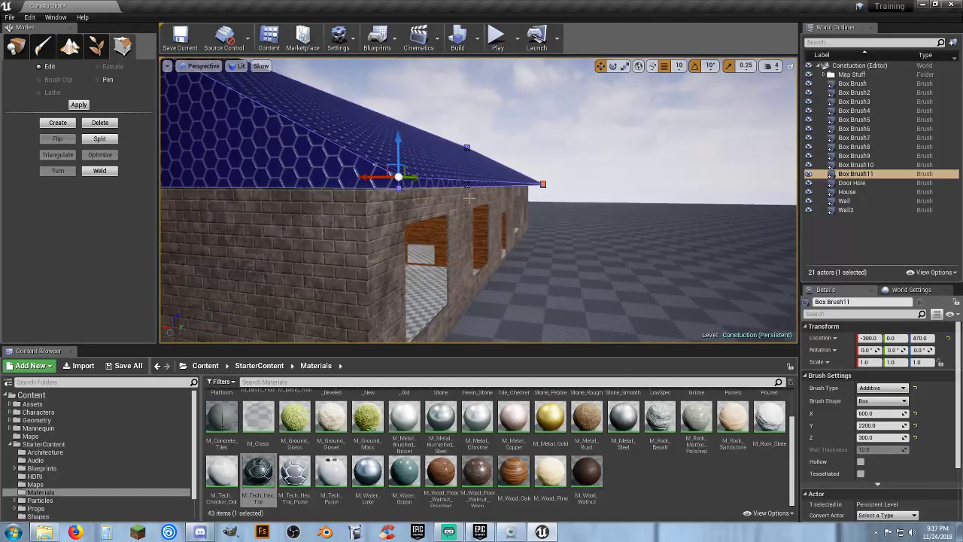
Add the lower eave vertices to the selection and move them along the X axis to adjust the overhang past the wall.
{"action": "left_click", "coordinate": [399, 187]}
{"action": "right_click_drag", "start_coordinate": [503, 219], "coordinate": [374, 179]}
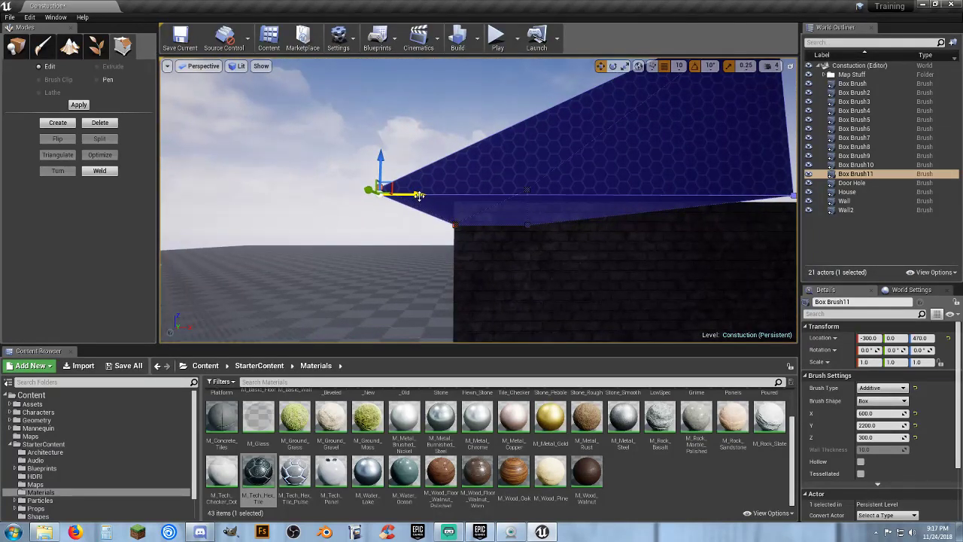
{"action": "left_click_drag", "start_coordinate": [419, 198], "coordinate": [445, 195]}
{"action": "key", "text": "a"}
{"action": "mouse_move", "coordinate": [469, 236]}
{"action": "right_mouse_down"}
{"action": "mouse_move", "coordinate": [502, 237]}
{"action": "mouse_move", "coordinate": [476, 238]}
{"action": "right_mouse_up"}
{"action": "key", "text": "a"}
{"action": "key", "text": "d"}
{"action": "key", "text": "d"}
{"action": "left_click_drag", "start_coordinate": [445, 195], "coordinate": [439, 195]}
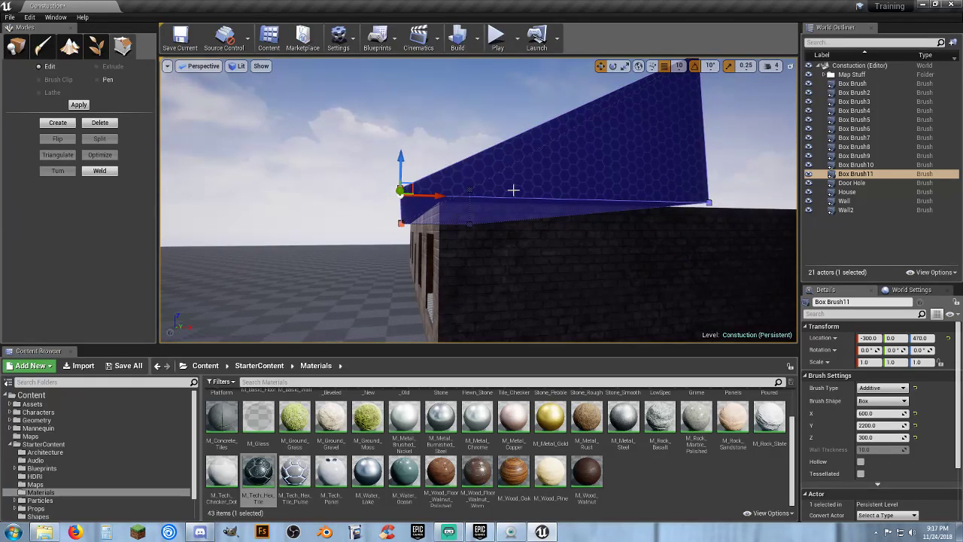
Extrude the roof brush's tall vertical face along X across the other half of the house, slightly past its wall.
{"action": "left_click", "coordinate": [709, 201]}
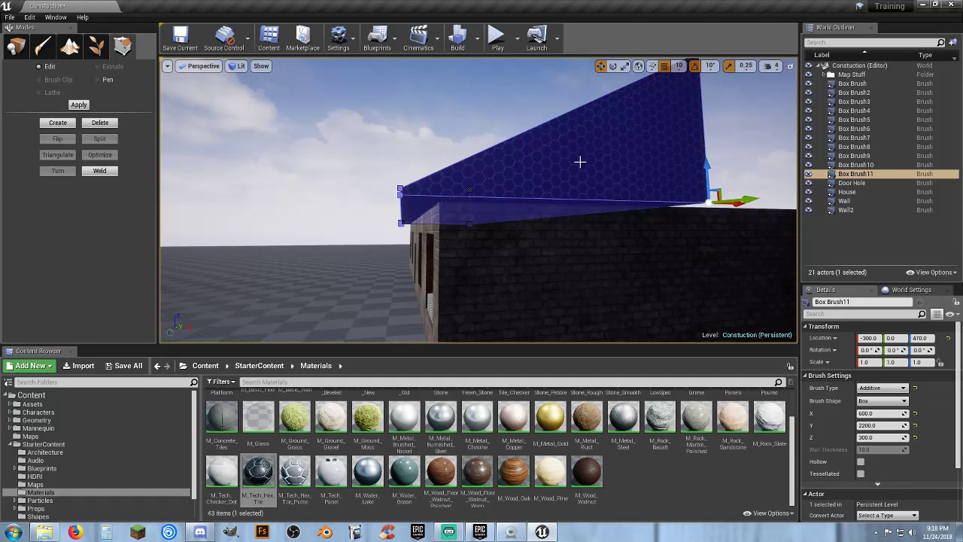
{"action": "mouse_move", "coordinate": [580, 161]}
{"action": "right_mouse_down"}
{"action": "mouse_move", "coordinate": [628, 79]}
{"action": "mouse_move", "coordinate": [677, 188]}
{"action": "mouse_move", "coordinate": [722, 203]}
{"action": "mouse_move", "coordinate": [575, 176]}
{"action": "right_mouse_up"}
{"action": "key", "text": "w"}
{"action": "key", "text": "d"}
{"action": "key", "text": "s"}
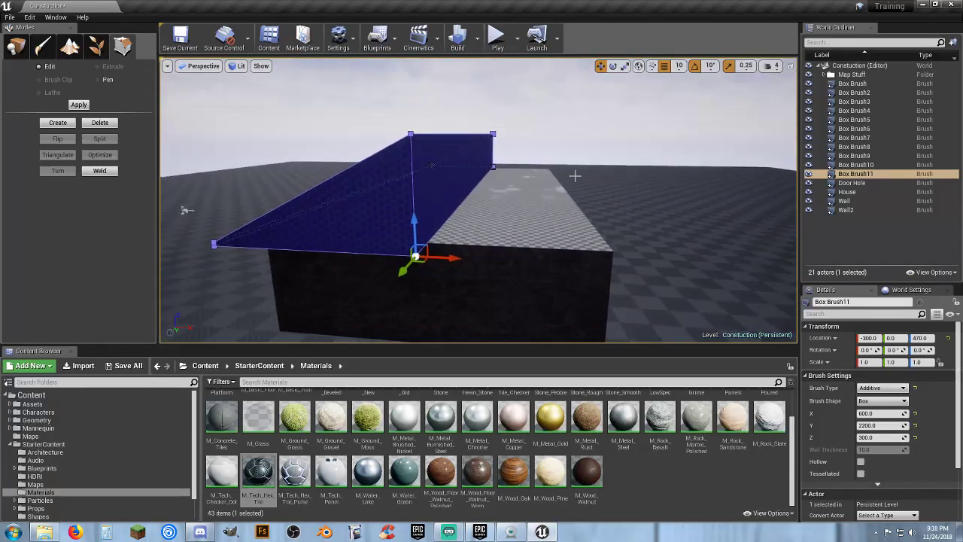
{"action": "left_click", "coordinate": [448, 175]}
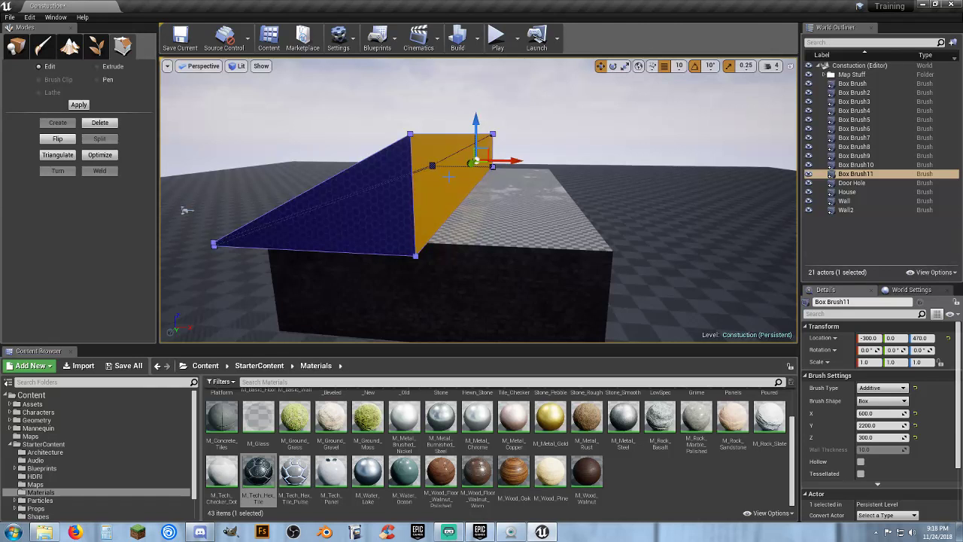
{"action": "left_click", "coordinate": [98, 67]}
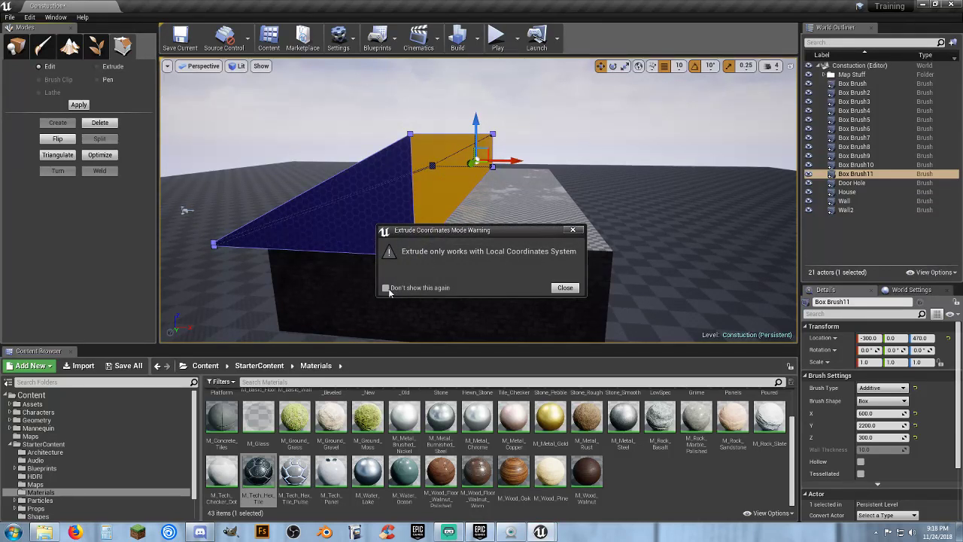
{"action": "left_click", "coordinate": [560, 289]}
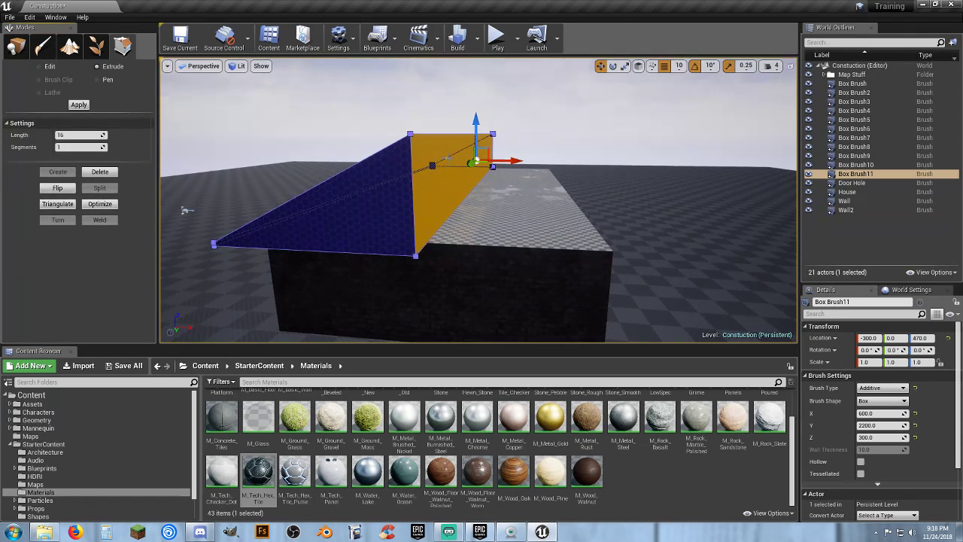
{"action": "left_click_drag", "start_coordinate": [512, 160], "coordinate": [616, 169]}
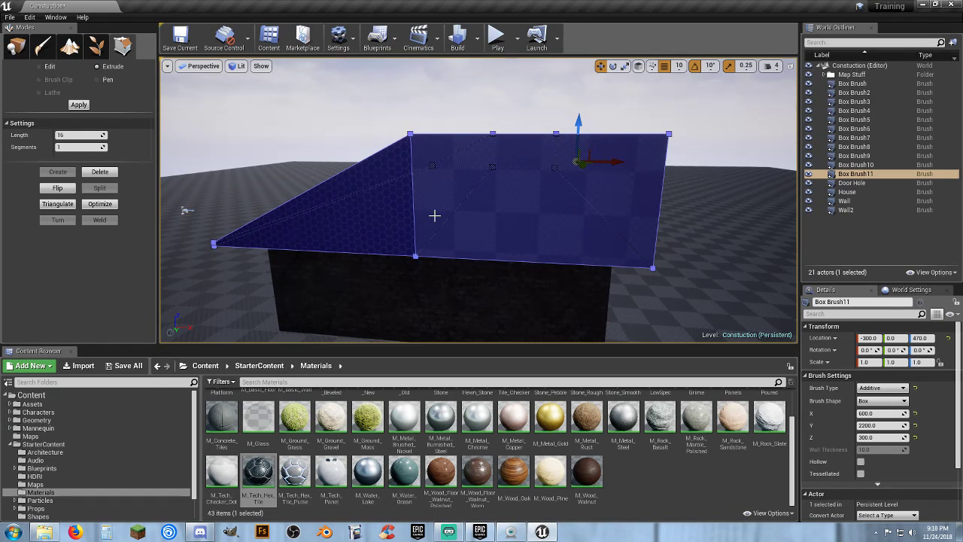
Lower the extruded section's two upper outer vertices to form the second roof slope.
{"action": "mouse_move", "coordinate": [543, 216]}
{"action": "right_mouse_down"}
{"action": "mouse_move", "coordinate": [544, 150]}
{"action": "mouse_move", "coordinate": [543, 235]}
{"action": "mouse_move", "coordinate": [525, 215]}
{"action": "right_mouse_up"}
{"action": "key", "text": "d"}
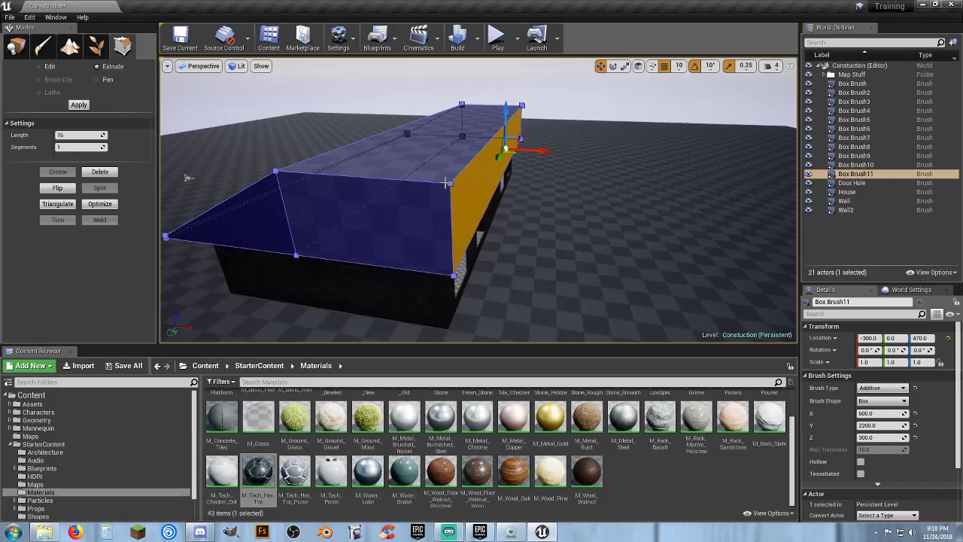
{"action": "left_click", "coordinate": [450, 183]}
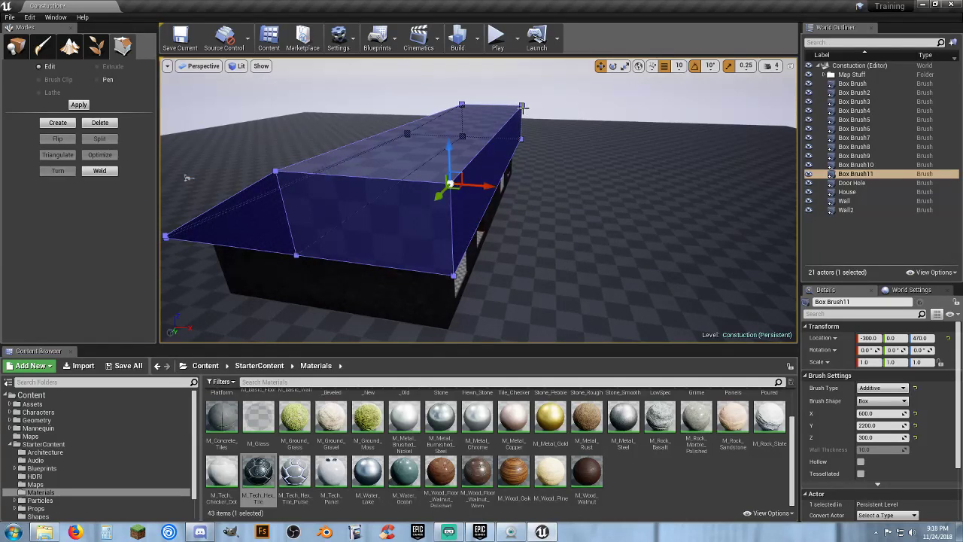
{"action": "mouse_move", "coordinate": [566, 126]}
{"action": "right_mouse_down"}
{"action": "mouse_move", "coordinate": [573, 72]}
{"action": "mouse_move", "coordinate": [557, 72]}
{"action": "right_mouse_up"}
{"action": "key", "text": "w"}
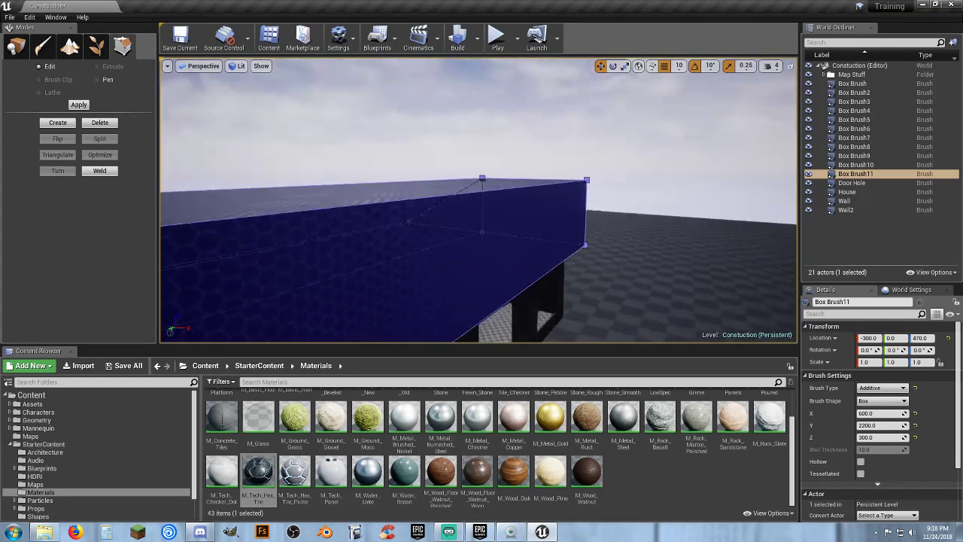
{"action": "right_click_drag", "start_coordinate": [557, 150], "coordinate": [587, 178]}
{"action": "key", "text": "s"}
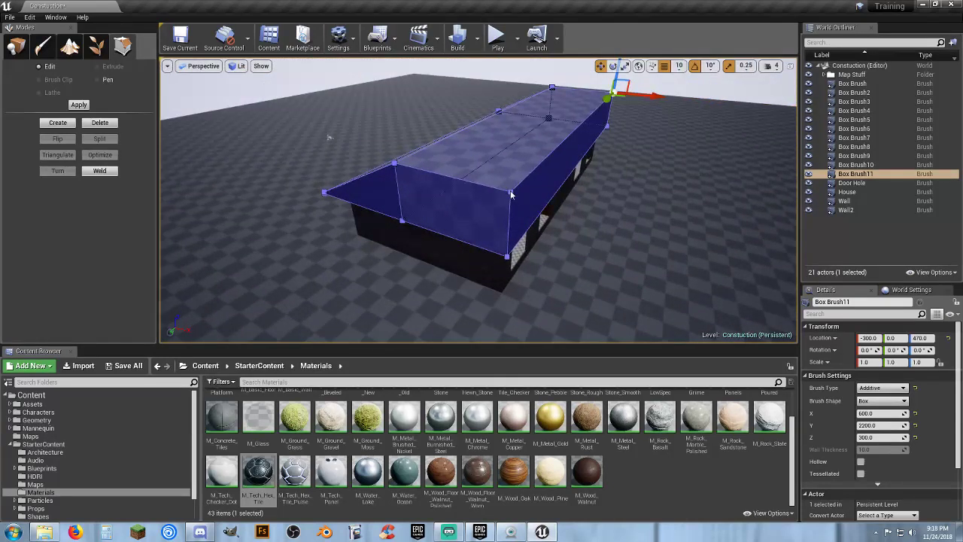
{"action": "key", "text": "w"}
{"action": "mouse_move", "coordinate": [492, 199]}
{"action": "right_mouse_down"}
{"action": "mouse_move", "coordinate": [493, 233]}
{"action": "mouse_move", "coordinate": [504, 165]}
{"action": "mouse_move", "coordinate": [484, 163]}
{"action": "mouse_move", "coordinate": [511, 160]}
{"action": "right_mouse_up"}
{"action": "key", "text": "s"}
{"action": "left_click_drag", "start_coordinate": [537, 105], "coordinate": [531, 138]}
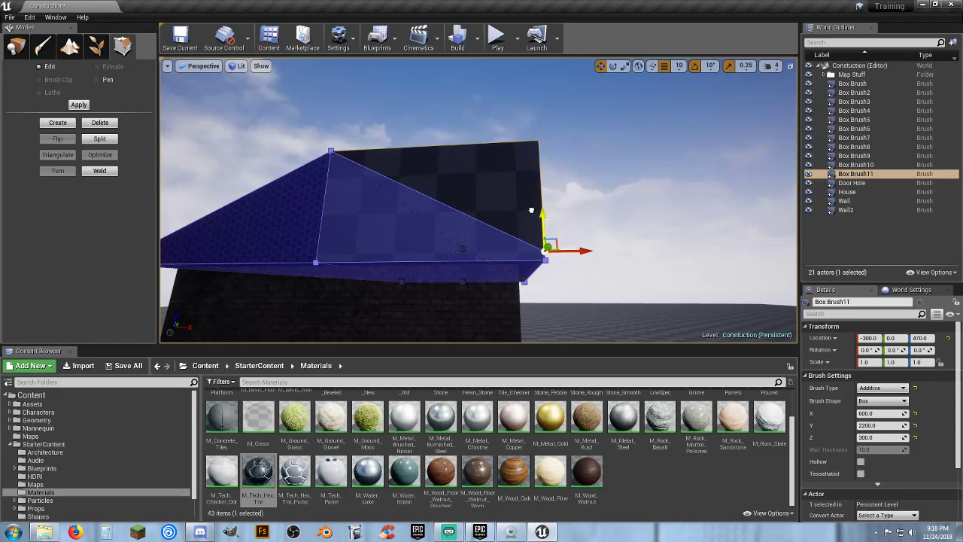
Fine-tune the height of the second slope's upper eave vertices so that its edge is thin above the wall.
{"action": "key", "text": "a"}
{"action": "right_click_drag", "start_coordinate": [418, 279], "coordinate": [463, 305]}
{"action": "key", "text": "d"}
{"action": "key", "text": "w"}
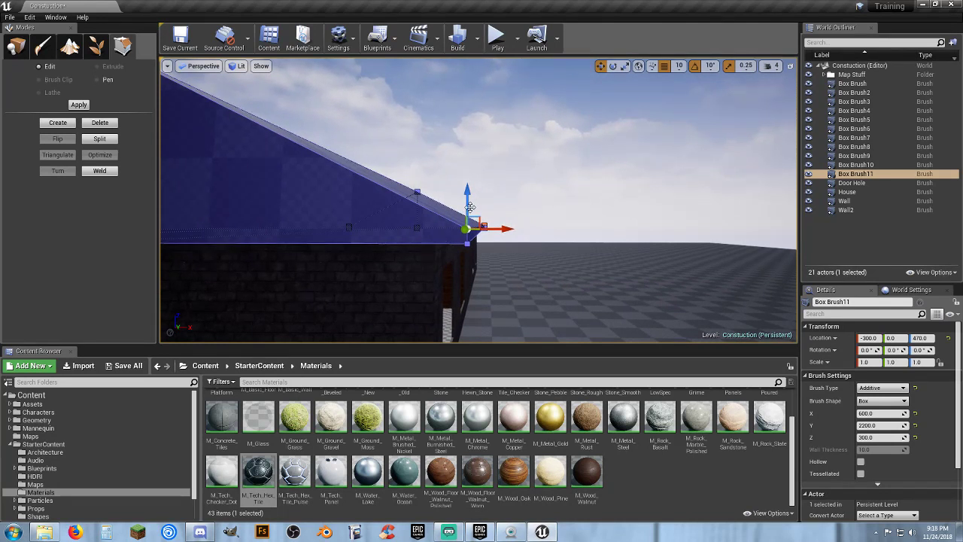
{"action": "key", "text": "a"}
{"action": "right_click_drag", "start_coordinate": [470, 207], "coordinate": [464, 205]}
{"action": "key", "text": "d"}
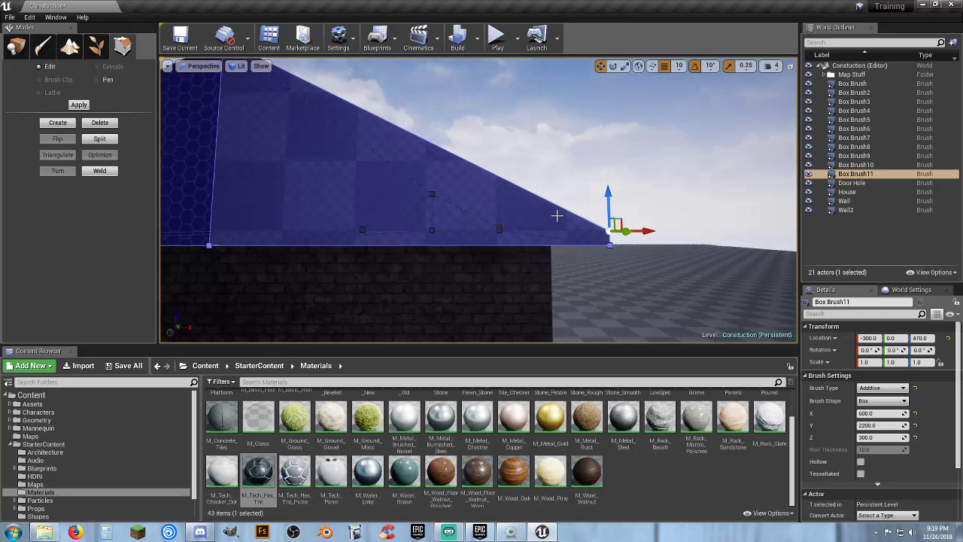
{"action": "left_click_drag", "start_coordinate": [607, 197], "coordinate": [607, 205]}
{"action": "key", "text": "s"}
{"action": "mouse_move", "coordinate": [572, 264]}
{"action": "right_mouse_down"}
{"action": "mouse_move", "coordinate": [504, 264]}
{"action": "mouse_move", "coordinate": [519, 188]}
{"action": "mouse_move", "coordinate": [489, 264]}
{"action": "mouse_move", "coordinate": [481, 260]}
{"action": "mouse_move", "coordinate": [570, 268]}
{"action": "right_mouse_up"}
{"action": "key", "text": "d"}
{"action": "key", "text": "s"}
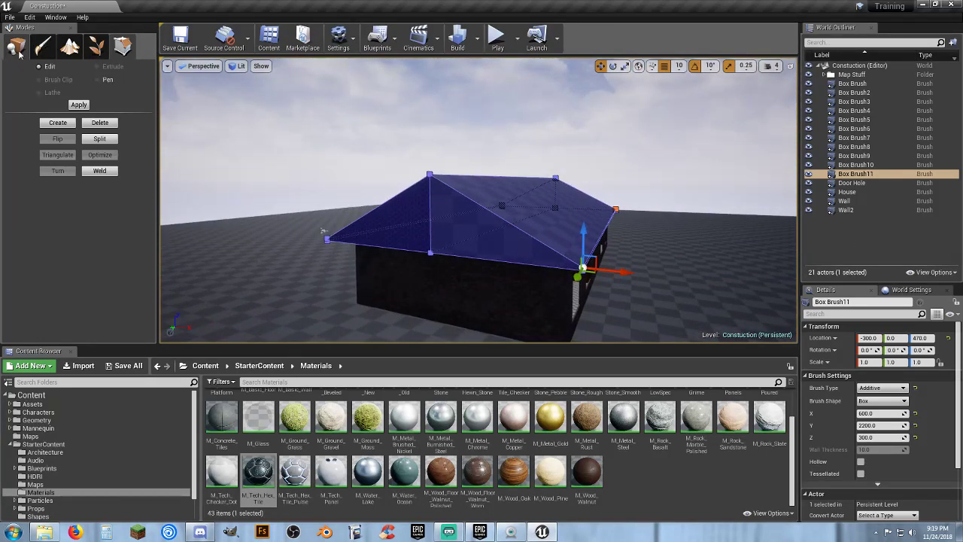
Select all adjacent surfaces of the roof brush and assign M_Tech_Hex_Tile to the ones without a material.
{"action": "left_click", "coordinate": [17, 48]}
{"action": "right_click_drag", "start_coordinate": [482, 226], "coordinate": [512, 215]}
{"action": "left_click", "coordinate": [512, 214]}
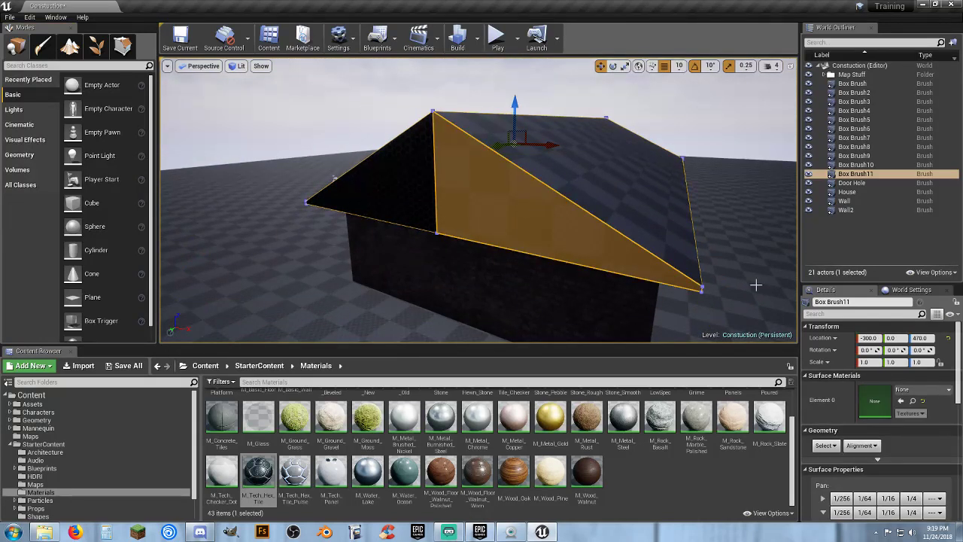
{"action": "left_click", "coordinate": [825, 445]}
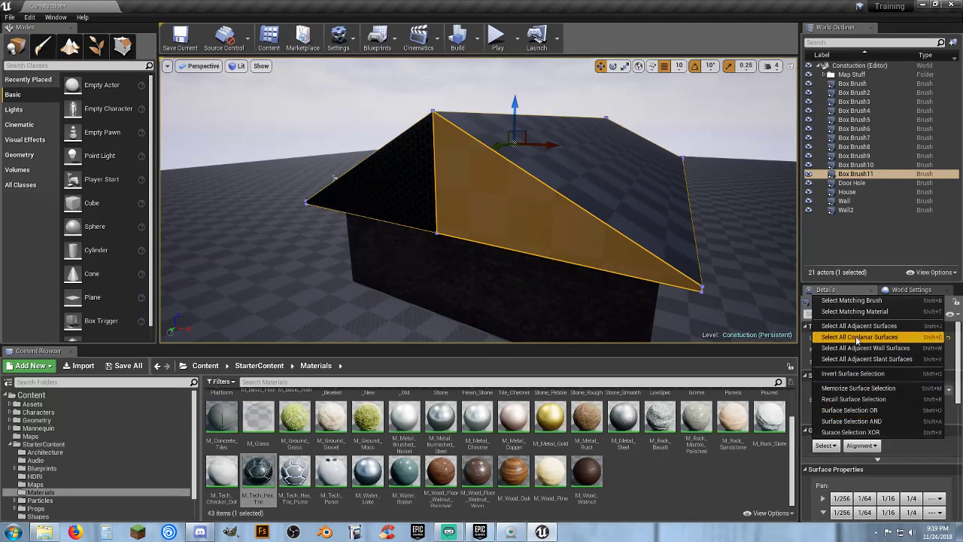
{"action": "left_click", "coordinate": [857, 325]}
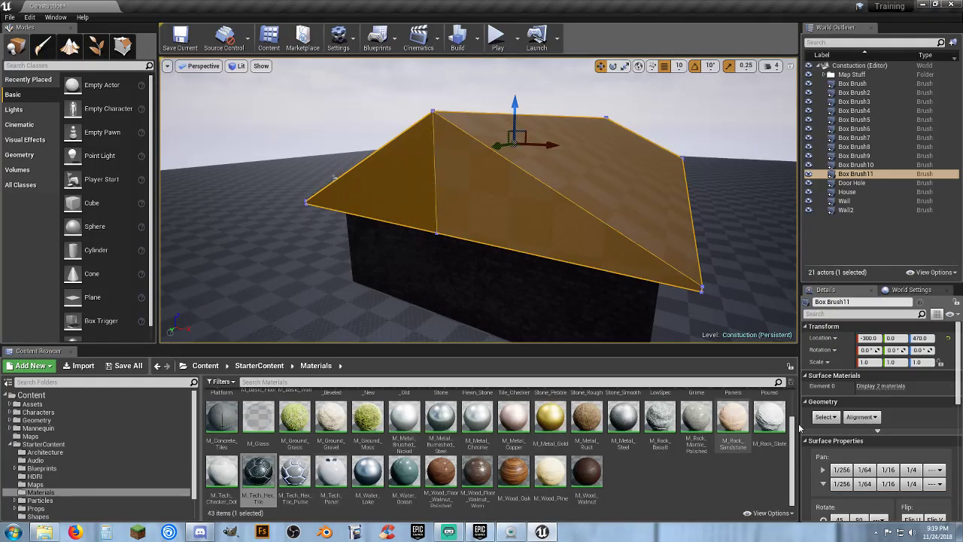
{"action": "left_click", "coordinate": [881, 386]}
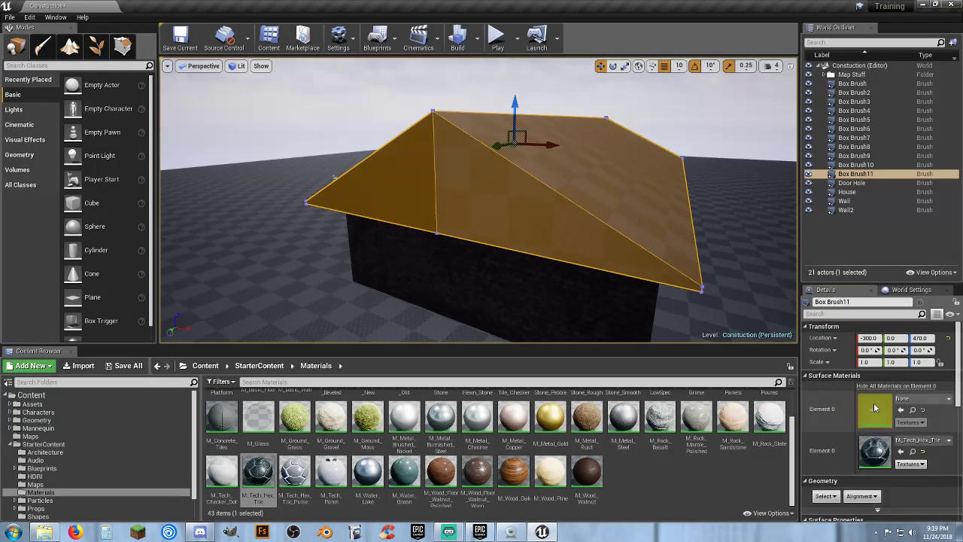
{"action": "left_click", "coordinate": [901, 409]}
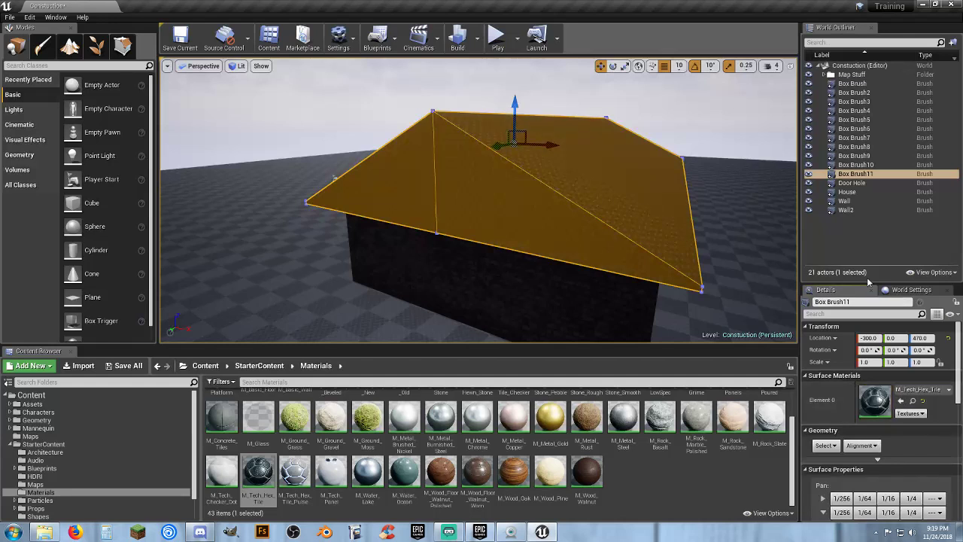
{"action": "left_click", "coordinate": [858, 243]}
{"action": "right_click_drag", "start_coordinate": [525, 253], "coordinate": [677, 253]}
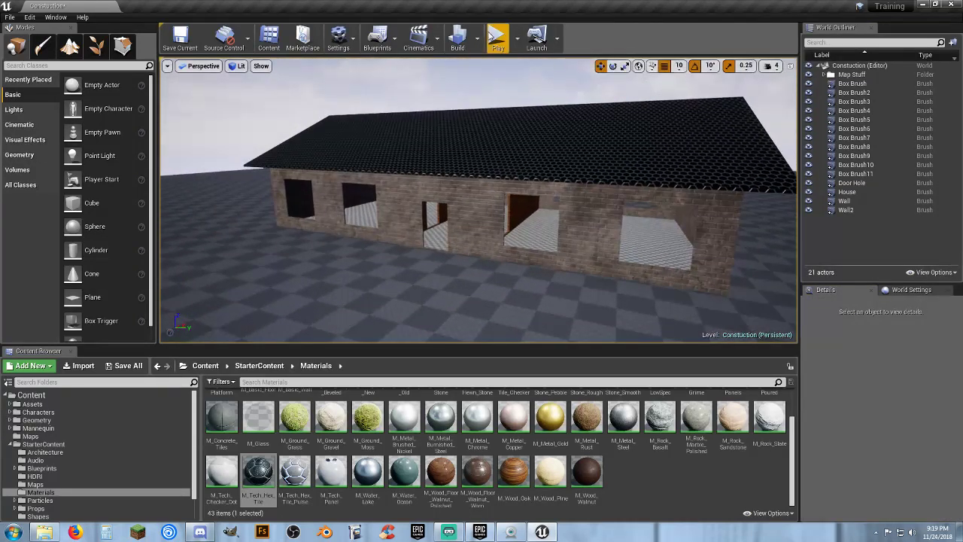
Play-test the level, running the character along the outside of the house past its doorway and windows.
{"action": "left_click", "coordinate": [494, 37]}
{"action": "key", "text": "w"}
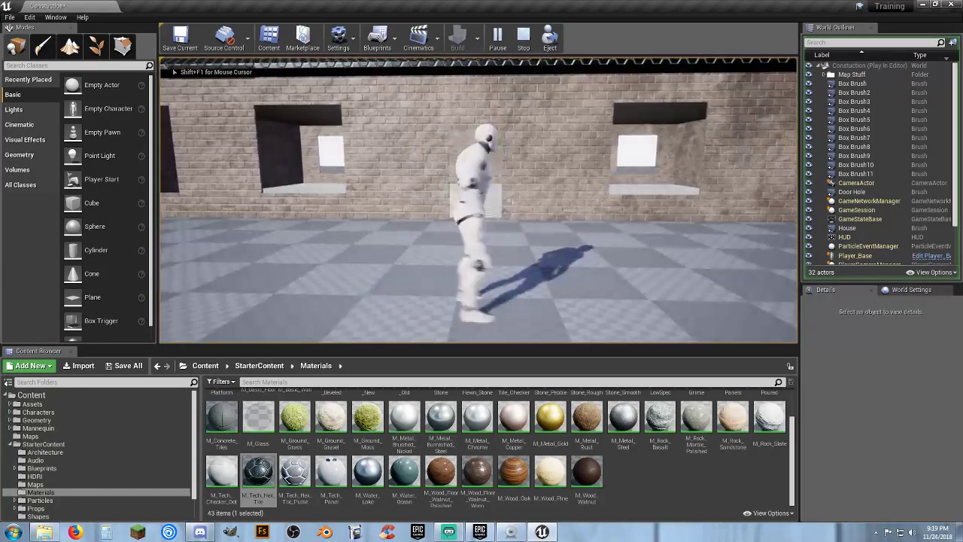
{"action": "key", "text": "w"}
{"action": "key", "text": "s"}
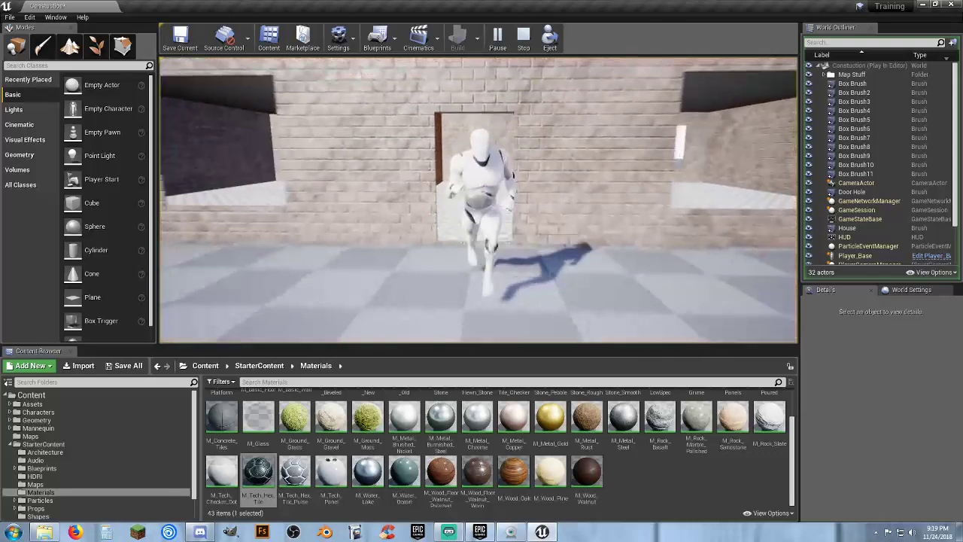
{"action": "key", "text": "a"}
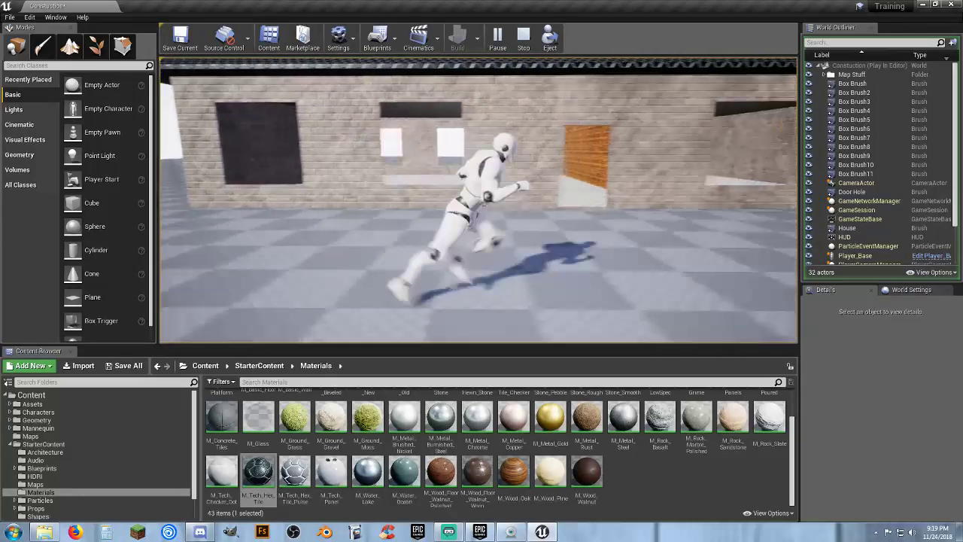
{"action": "key", "text": "w"}
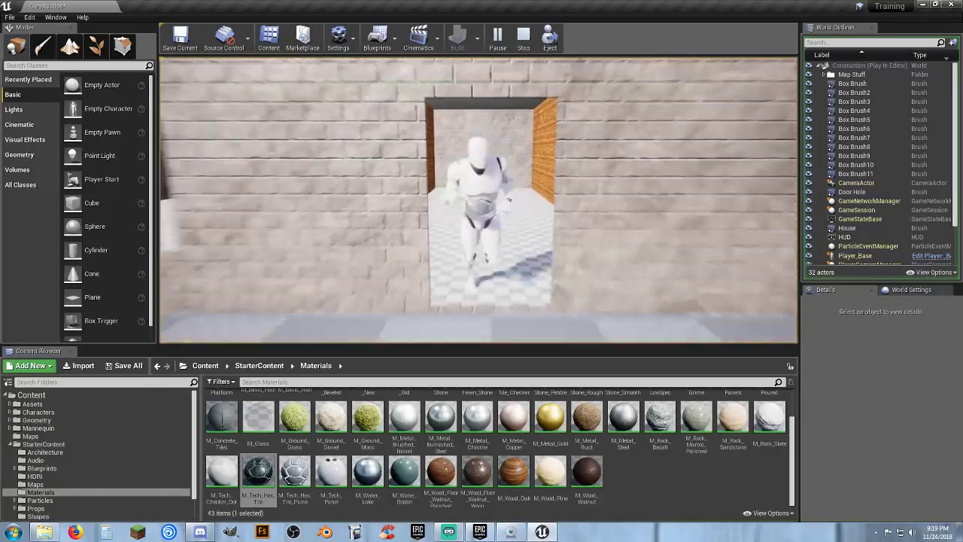
{"action": "key", "text": "d"}
{"action": "key", "text": "w"}
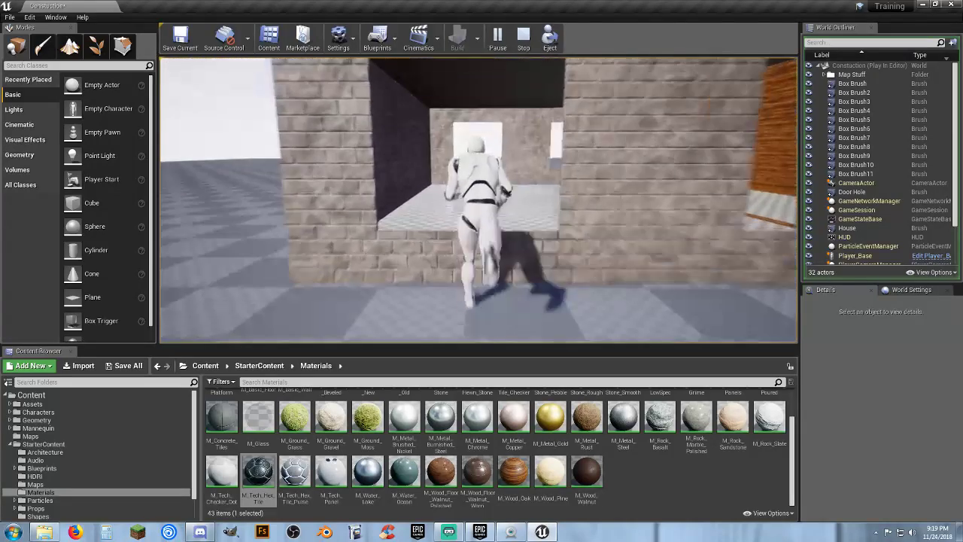
Jump into the house through a window opening, walk through the interior rooms, and end the play test outside.
{"action": "key", "text": "space"}
{"action": "key", "text": "w"}
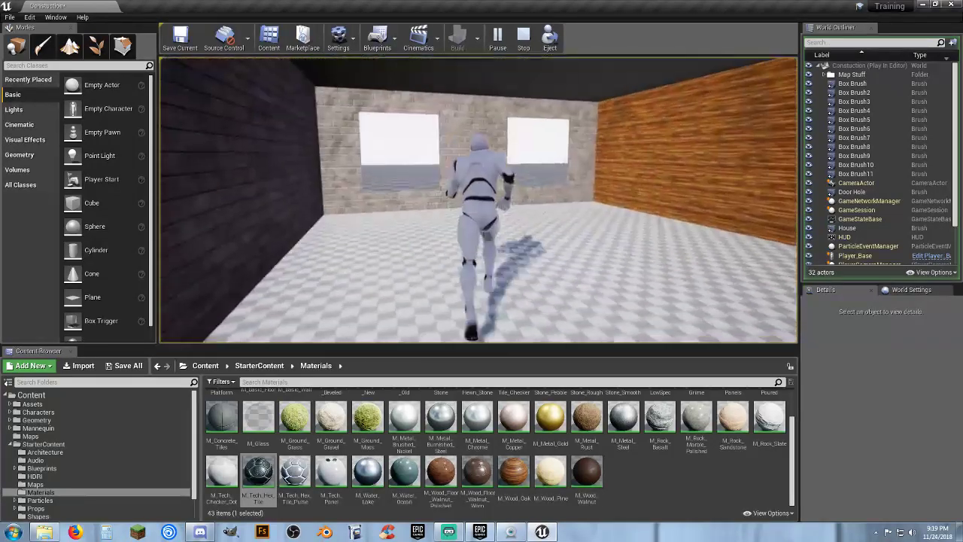
{"action": "key", "text": "space"}
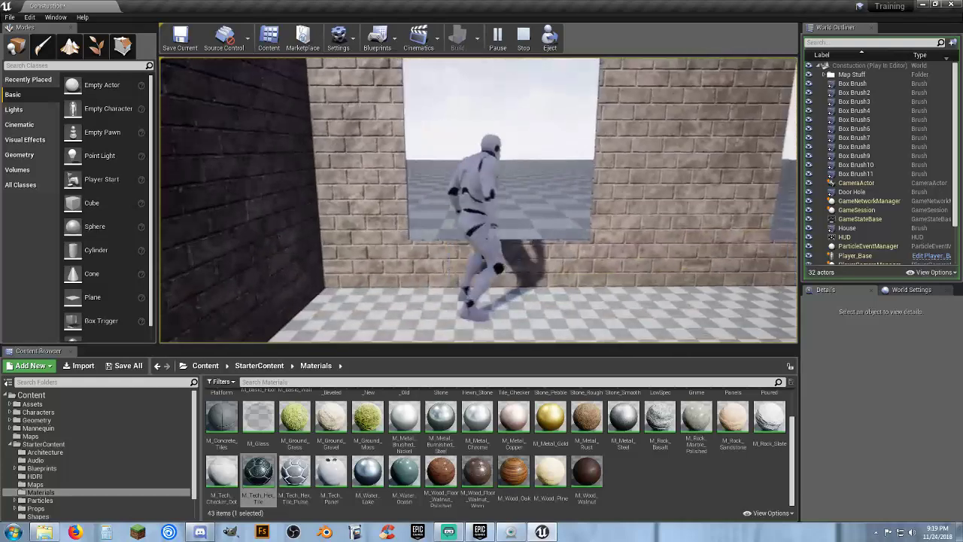
{"action": "key", "text": "w"}
{"action": "key", "text": "space"}
{"action": "key", "text": "space"}
{"action": "key", "text": "space"}
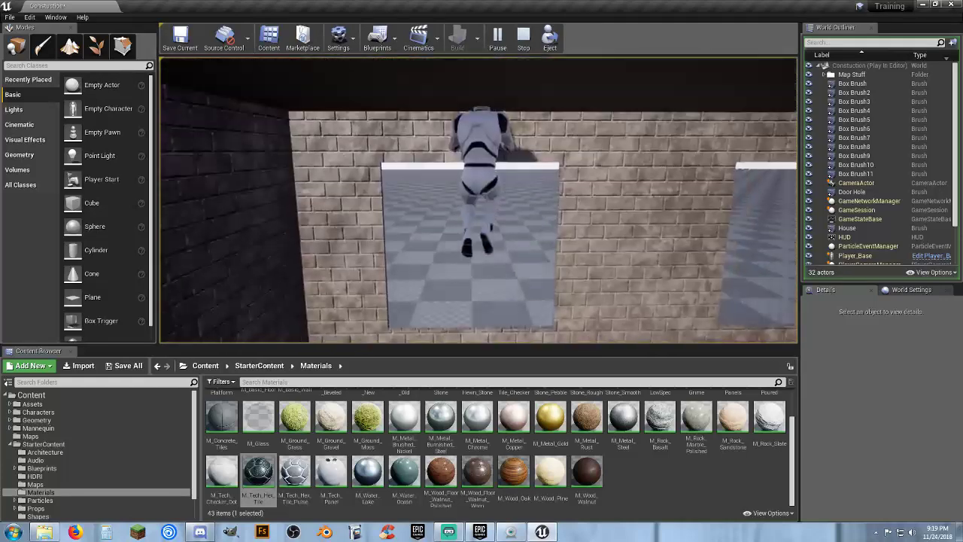
{"action": "key", "text": "w"}
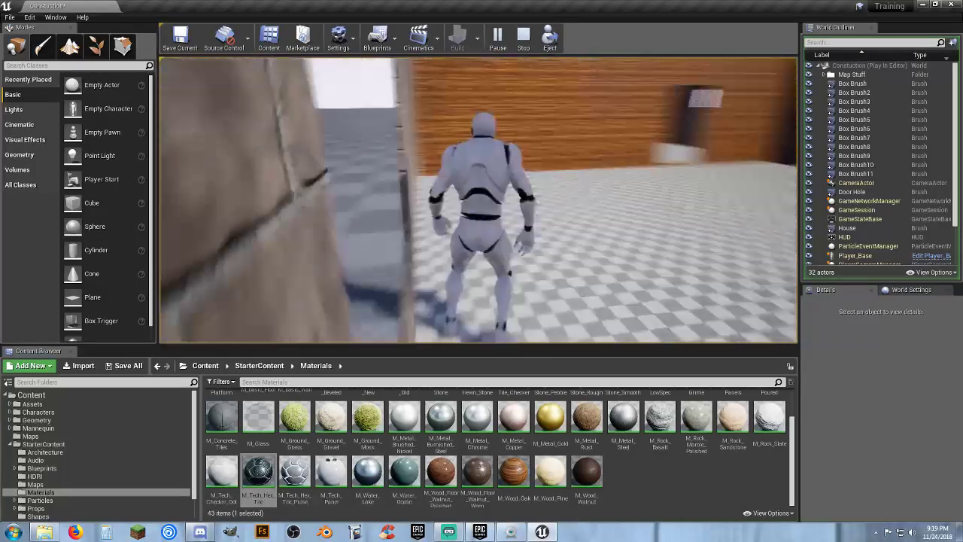
{"action": "key", "text": "w"}
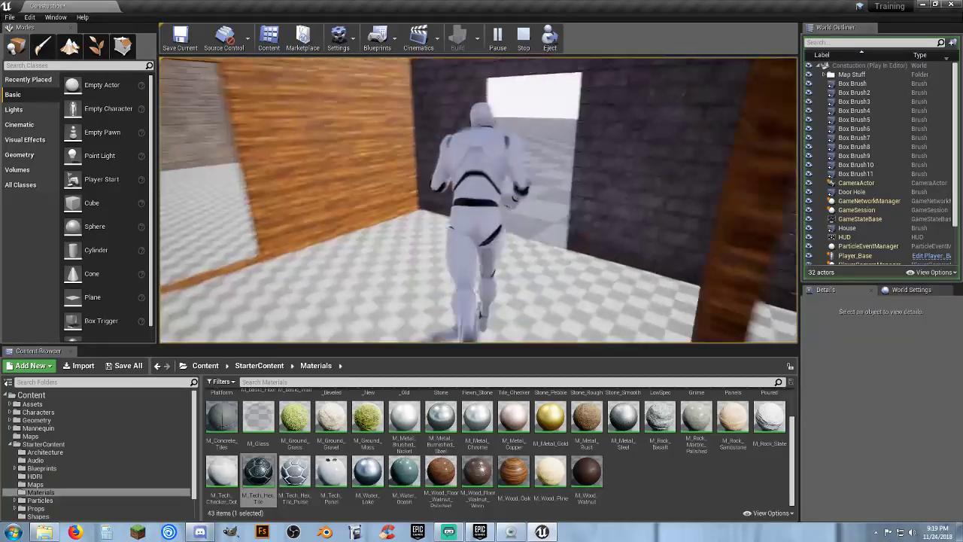
{"action": "key", "text": "s"}
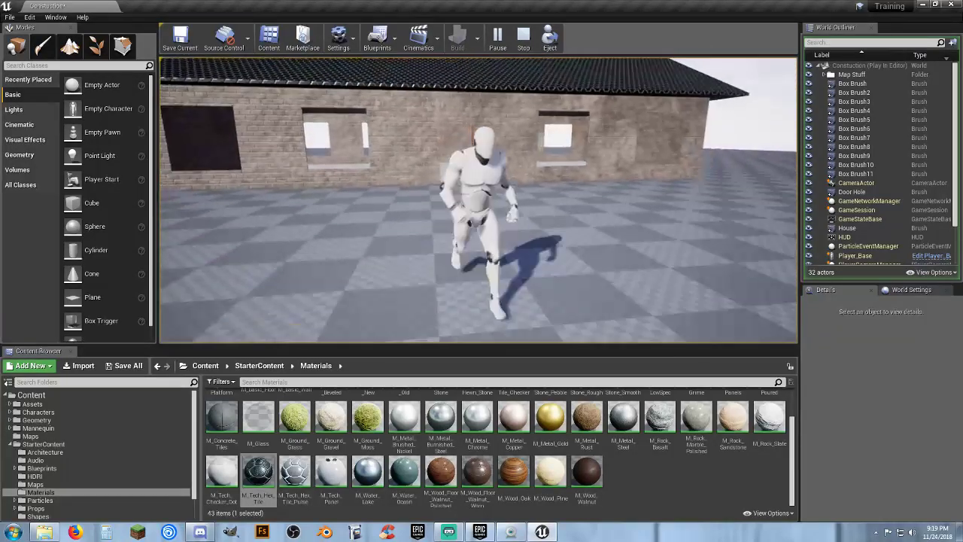
{"action": "key", "text": "Escape"}
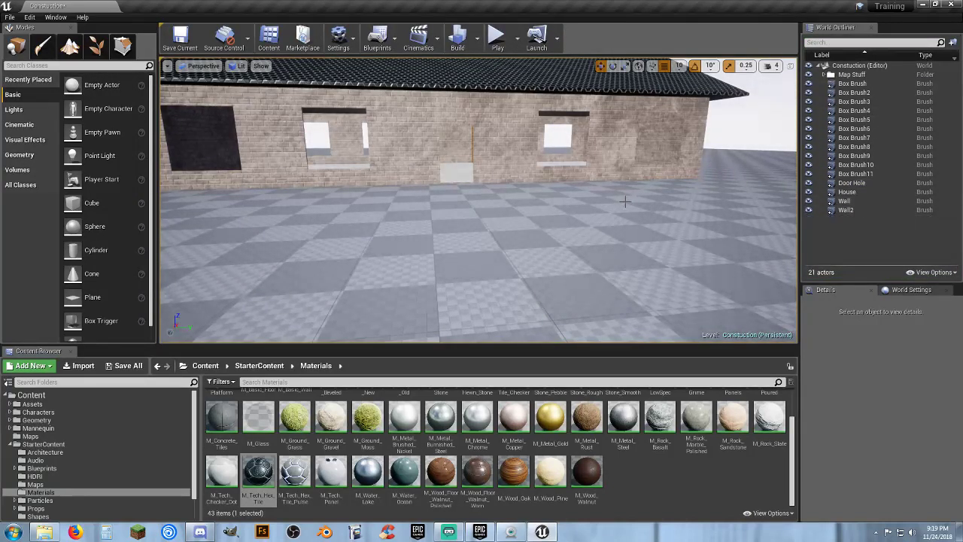
Open the Assets/Meshes folder and select every house brush from Box Brush through Wall2.
{"action": "right_click_drag", "start_coordinate": [481, 200], "coordinate": [498, 145]}
{"action": "key", "text": "w"}
{"action": "key", "text": "s"}
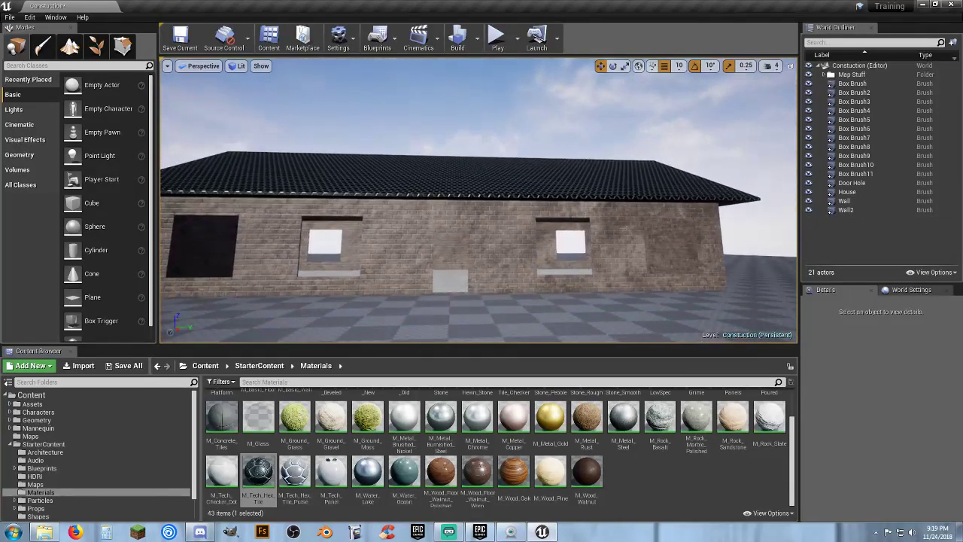
{"action": "left_click", "coordinate": [856, 84]}
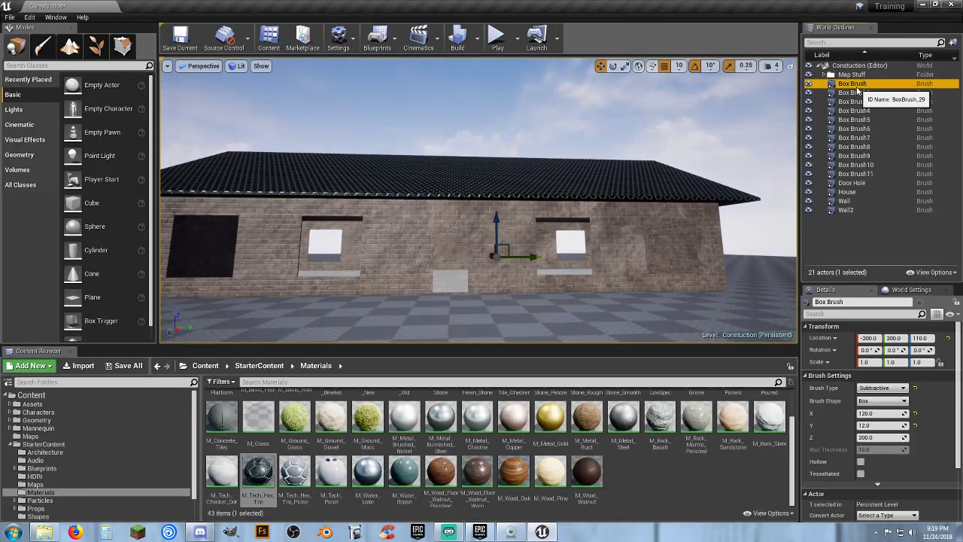
{"action": "left_click", "coordinate": [856, 214], "text": "shift"}
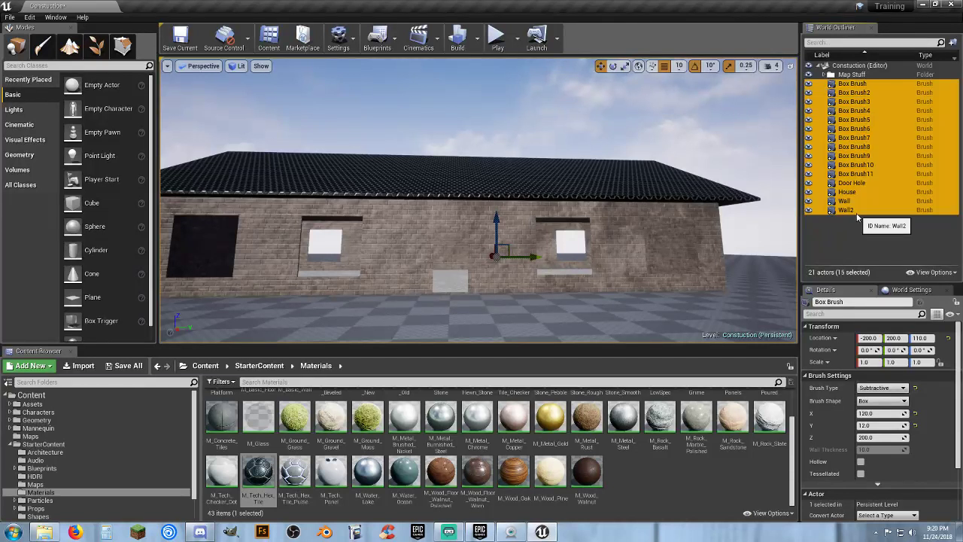
{"action": "left_click", "coordinate": [11, 406]}
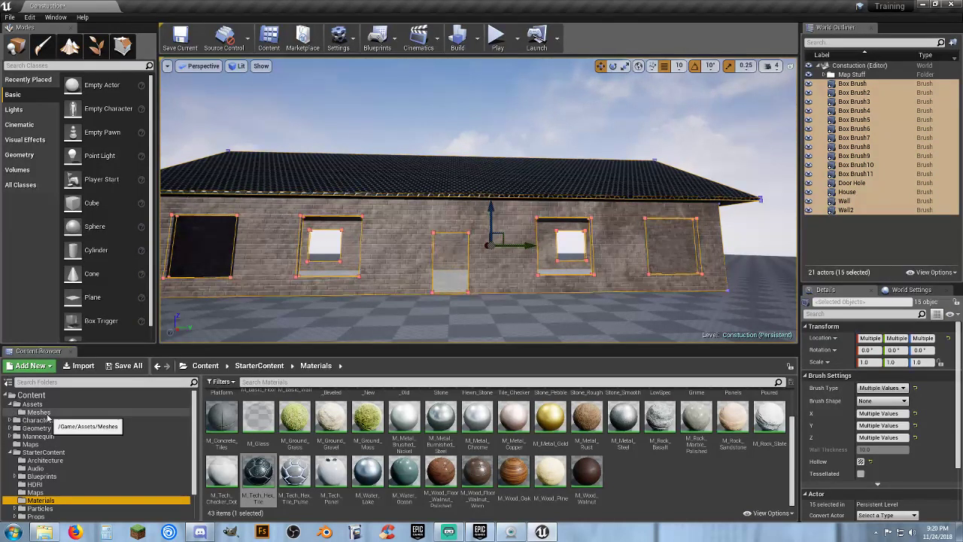
{"action": "left_click", "coordinate": [39, 412]}
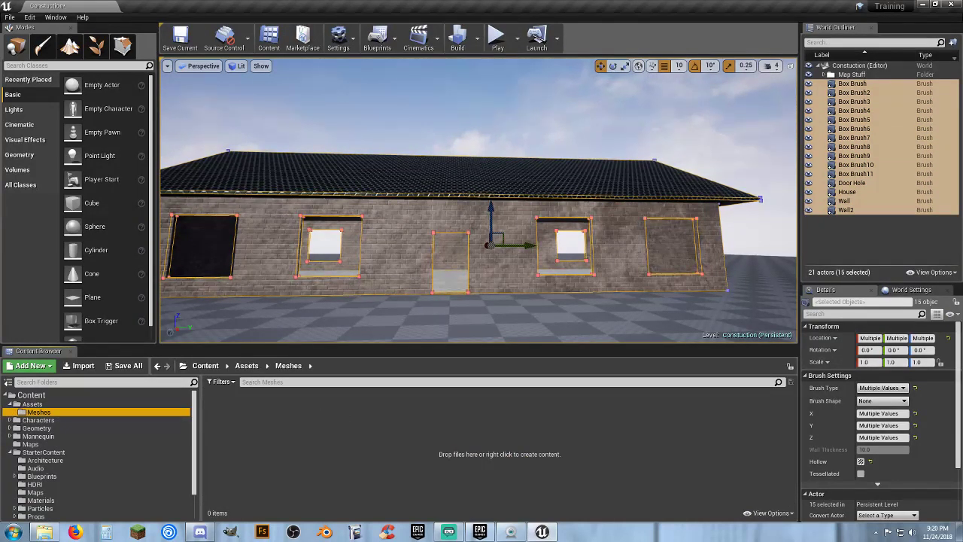
{"action": "left_click", "coordinate": [854, 84]}
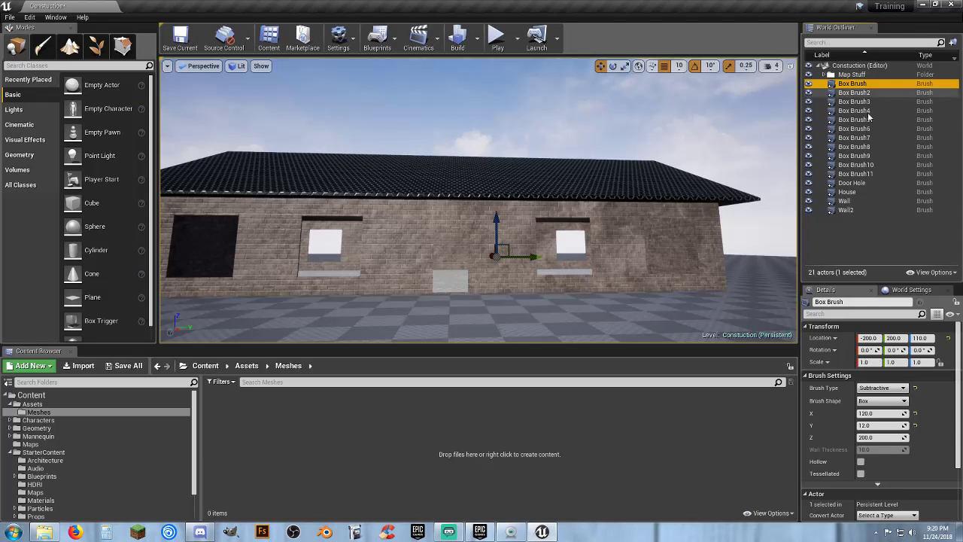
{"action": "left_click", "coordinate": [858, 209], "text": "shift"}
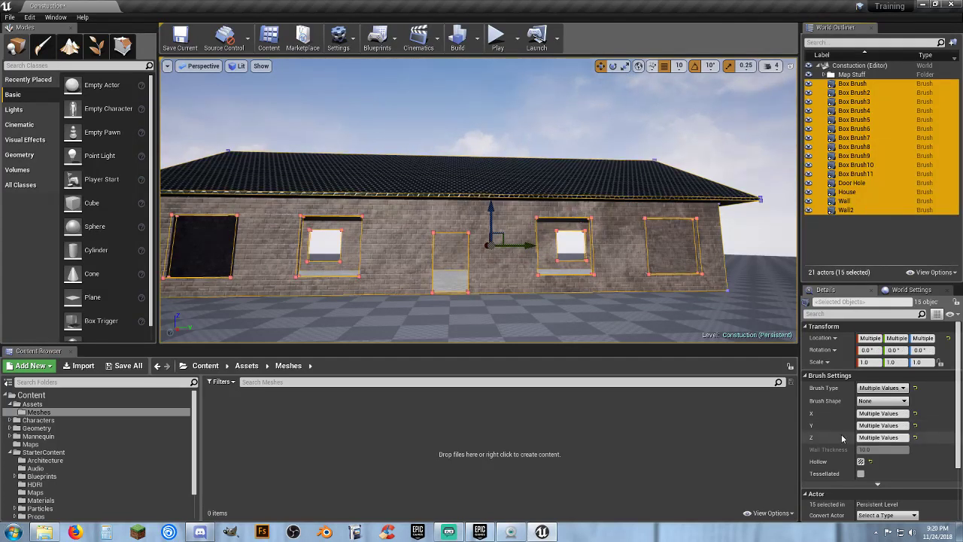
Convert the selected brushes into a static mesh named Ugly_Ass_House, saved in Assets/Meshes.
{"action": "scroll", "coordinate": [842, 432], "scroll_direction": "down", "scroll_amount": 2}
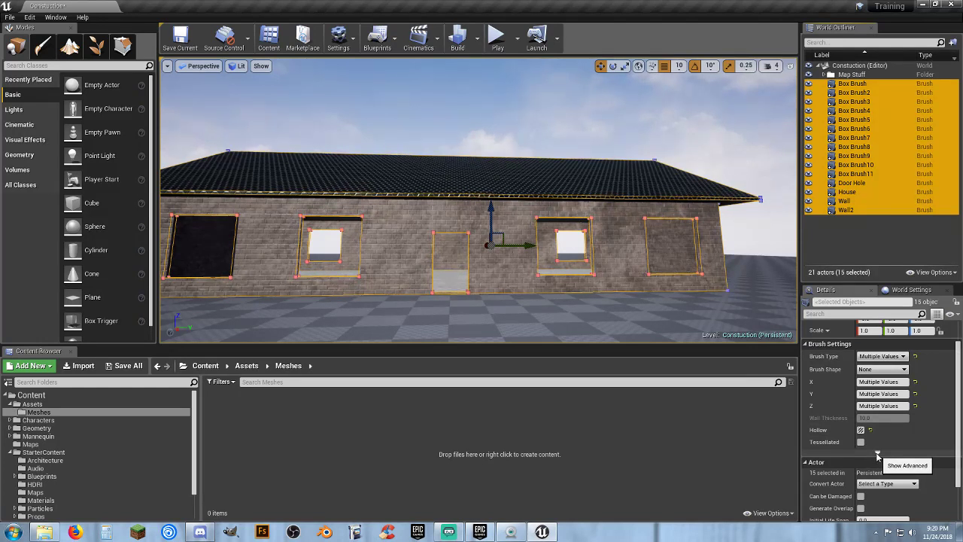
{"action": "left_click", "coordinate": [877, 454]}
{"action": "scroll", "coordinate": [886, 429], "scroll_direction": "down", "scroll_amount": 2}
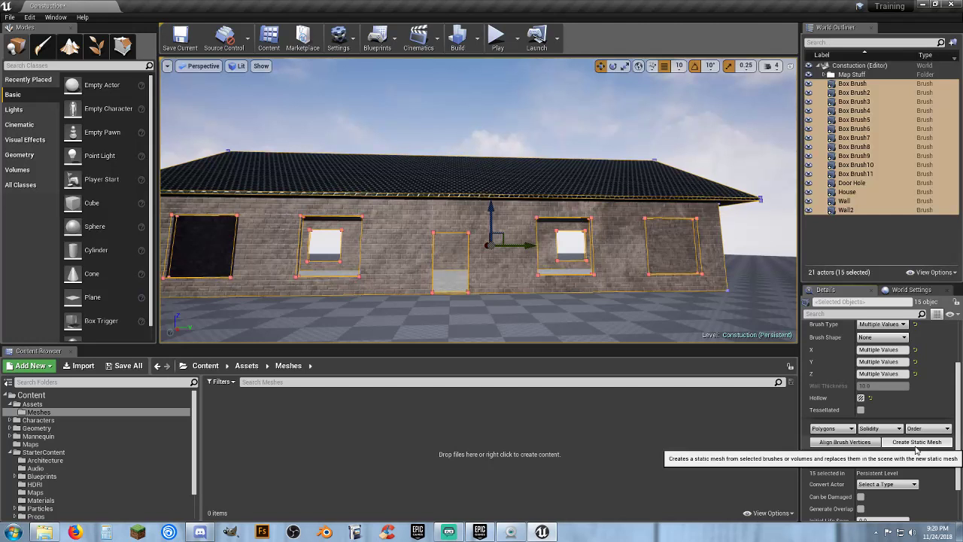
{"action": "left_click", "coordinate": [916, 444]}
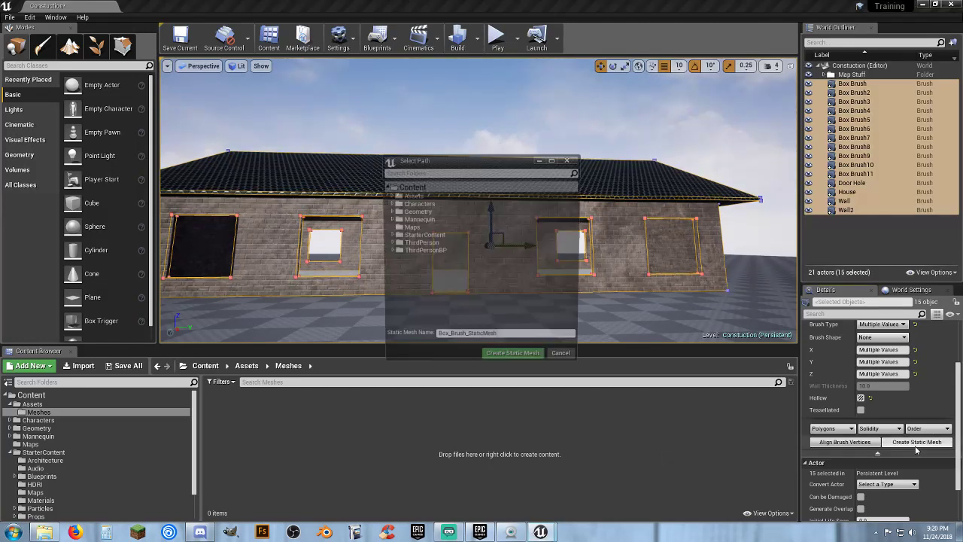
{"action": "left_click", "coordinate": [389, 195]}
{"action": "left_click", "coordinate": [412, 203]}
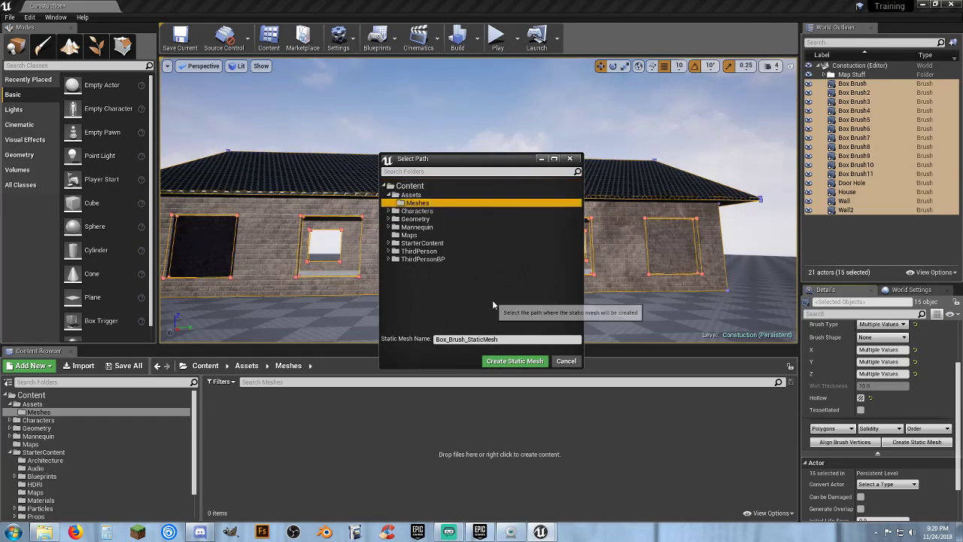
{"action": "left_click", "coordinate": [508, 338]}
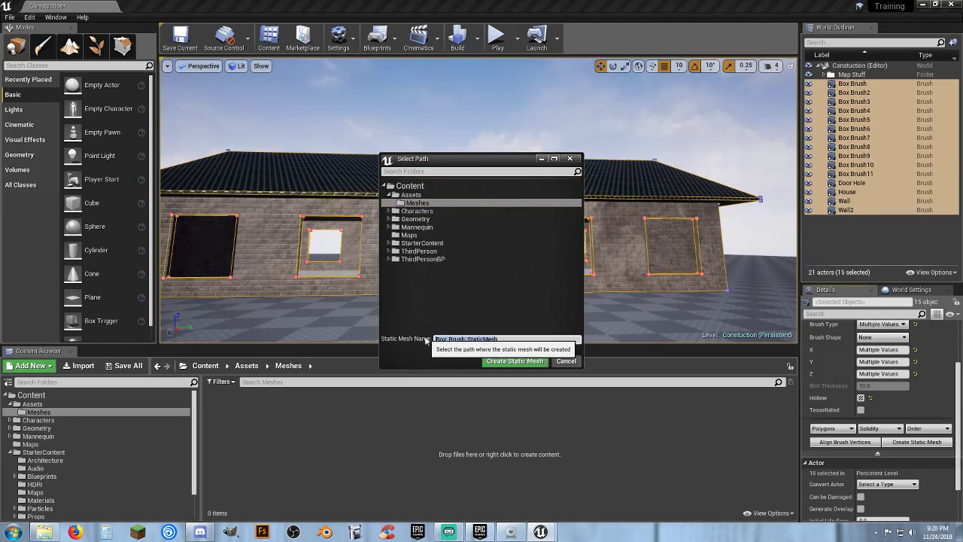
{"action": "type", "text": "U"}
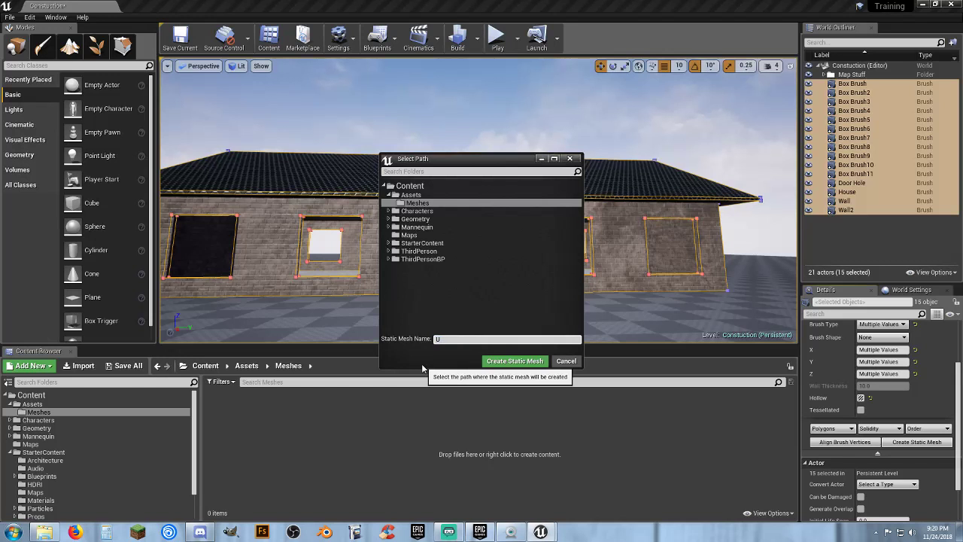
{"action": "type", "text": "gly_Ass_House"}
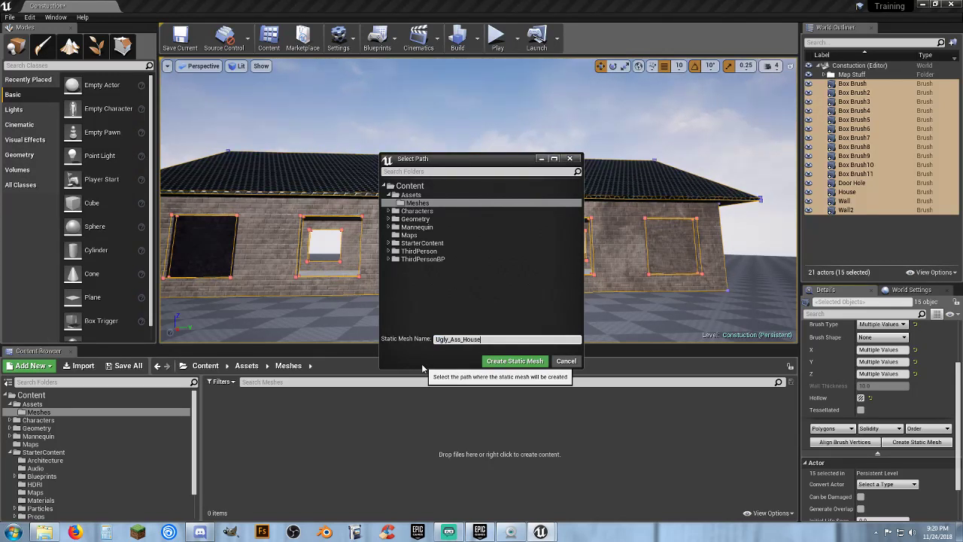
{"action": "left_click", "coordinate": [503, 361]}
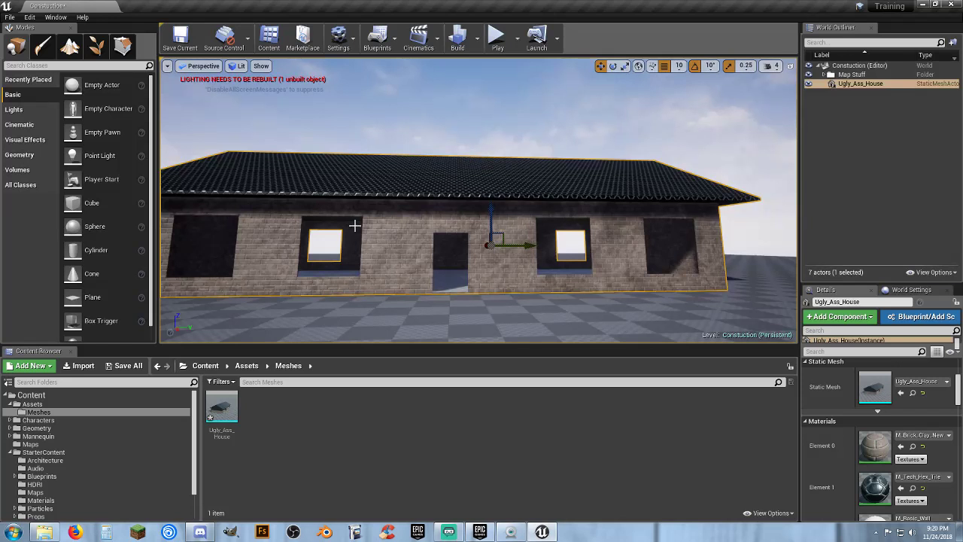
Delete the Ugly_Ass_House actor from the level.
{"action": "left_click", "coordinate": [854, 138]}
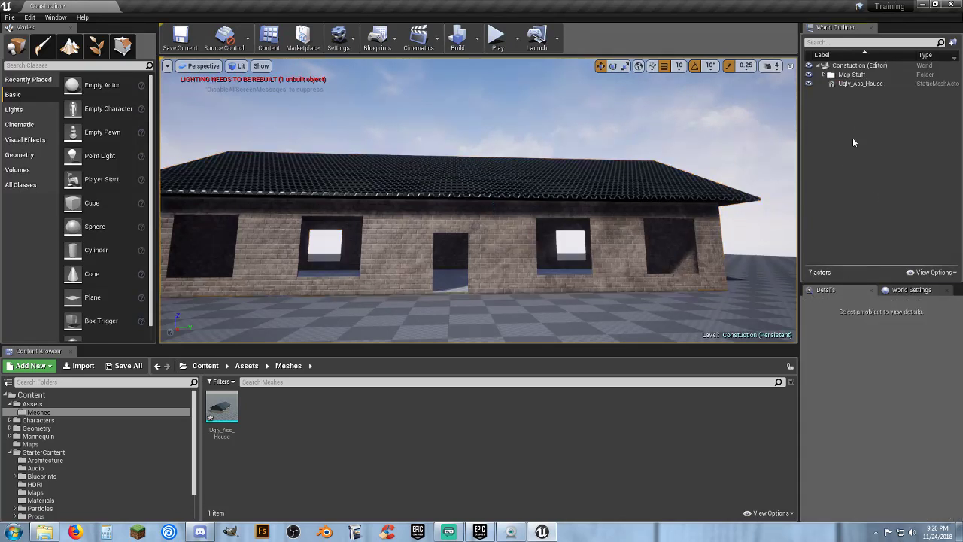
{"action": "left_click", "coordinate": [858, 84]}
{"action": "key", "text": "Delete"}
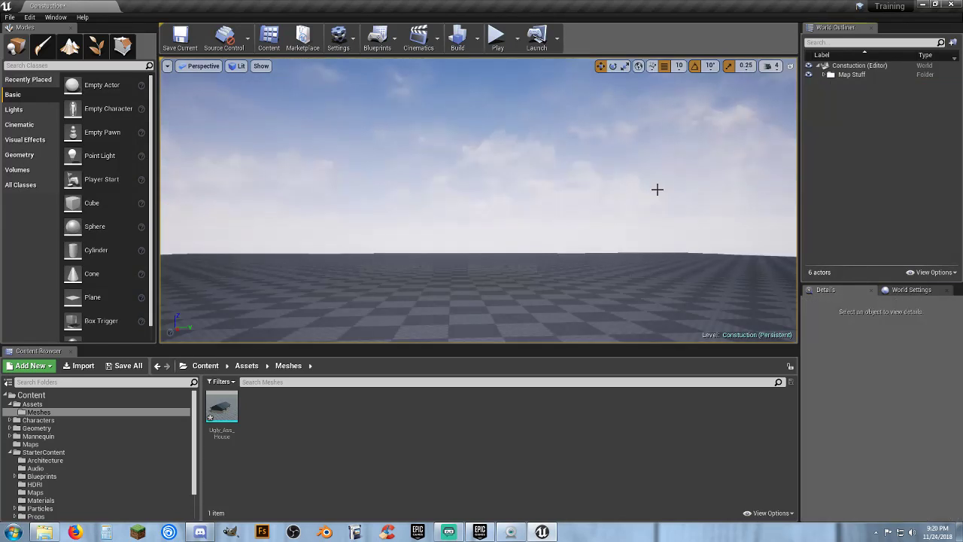
Place the Ugly_Ass_House mesh asset in the level, on the open floor.
{"action": "left_click_drag", "start_coordinate": [222, 410], "coordinate": [474, 283]}
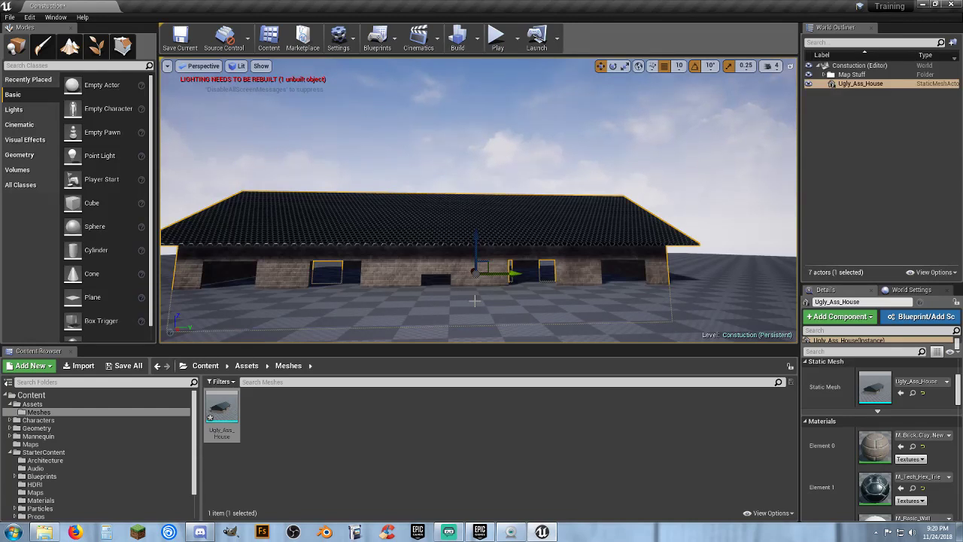
{"action": "key", "text": "w"}
{"action": "mouse_move", "coordinate": [474, 301]}
{"action": "right_mouse_down"}
{"action": "mouse_move", "coordinate": [474, 361]}
{"action": "mouse_move", "coordinate": [475, 304]}
{"action": "right_mouse_up"}
{"action": "key", "text": "s"}
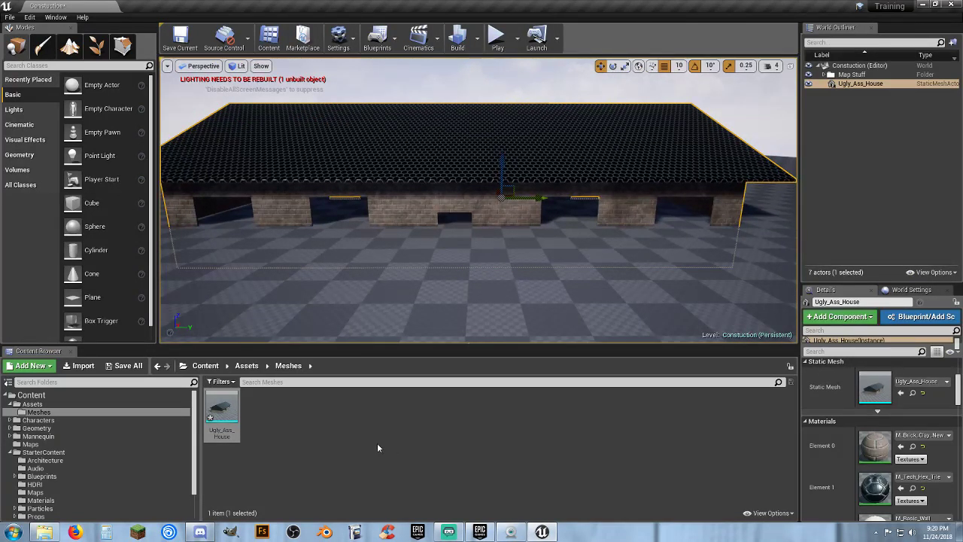
Open the Ugly_Ass_House mesh asset, and play-test the level by running and jumping the character around and through the placed house.
{"action": "double_click", "coordinate": [221, 412]}
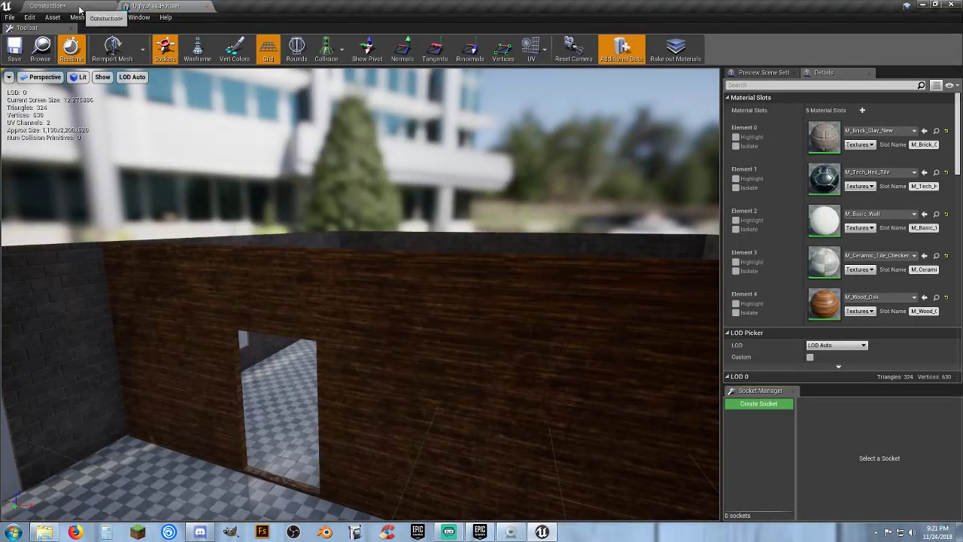
{"action": "left_click", "coordinate": [79, 10]}
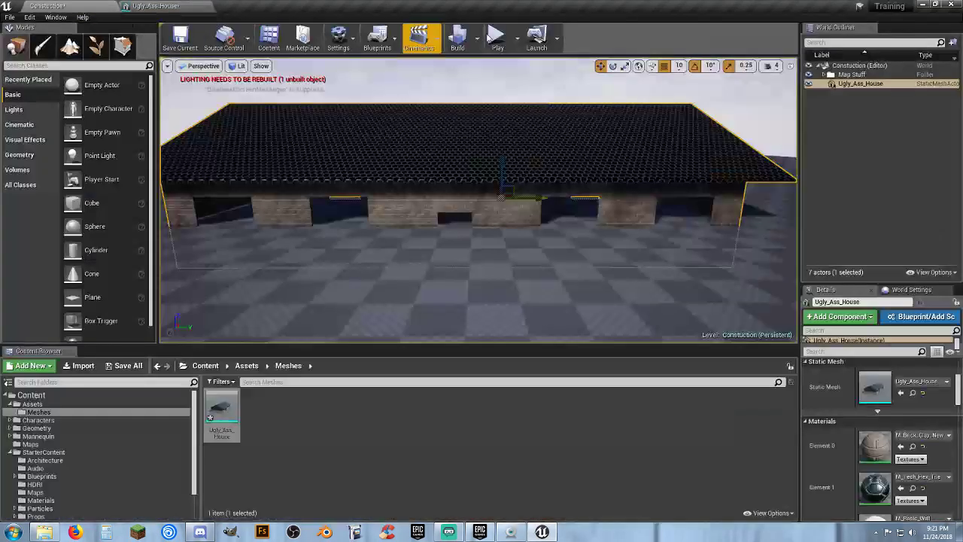
{"action": "left_click", "coordinate": [495, 36]}
{"action": "key", "text": "w"}
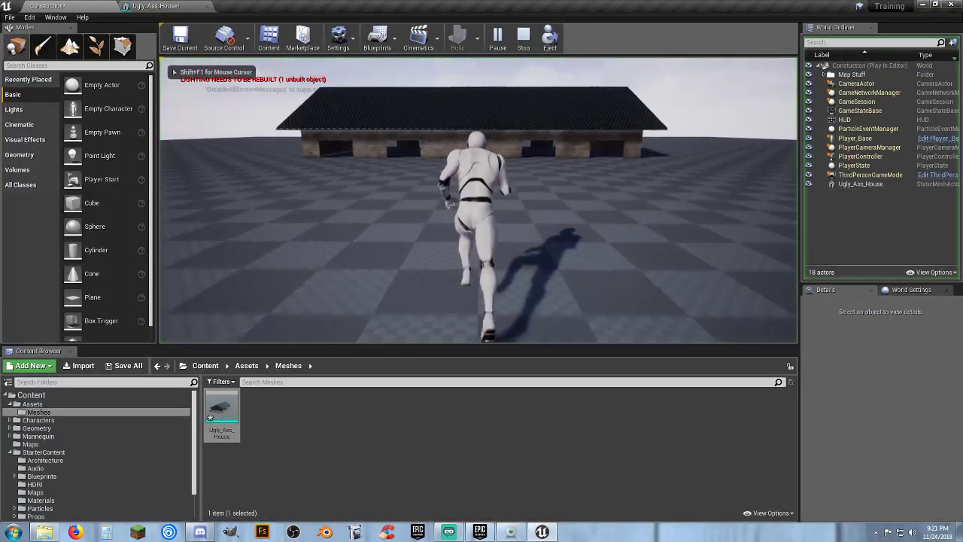
{"action": "key", "text": "w"}
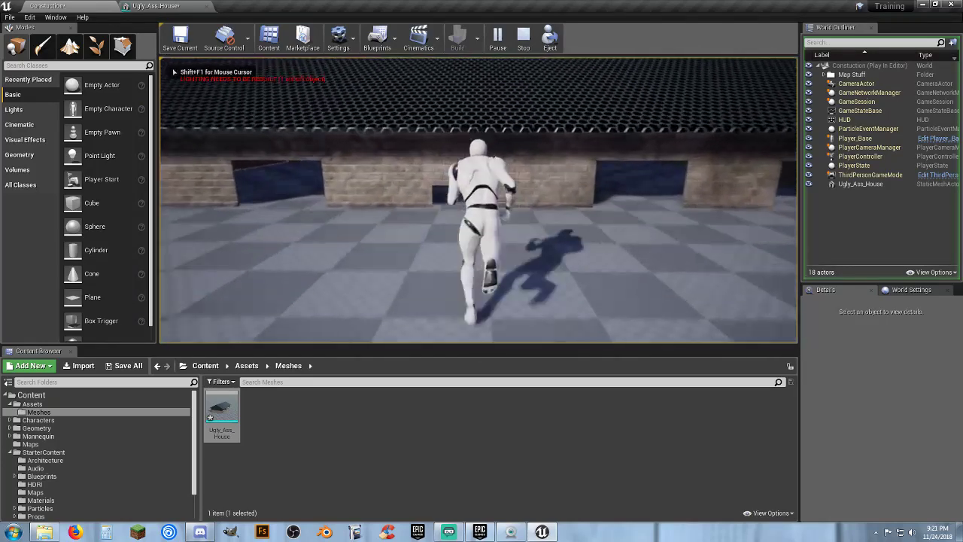
{"action": "key", "text": "s"}
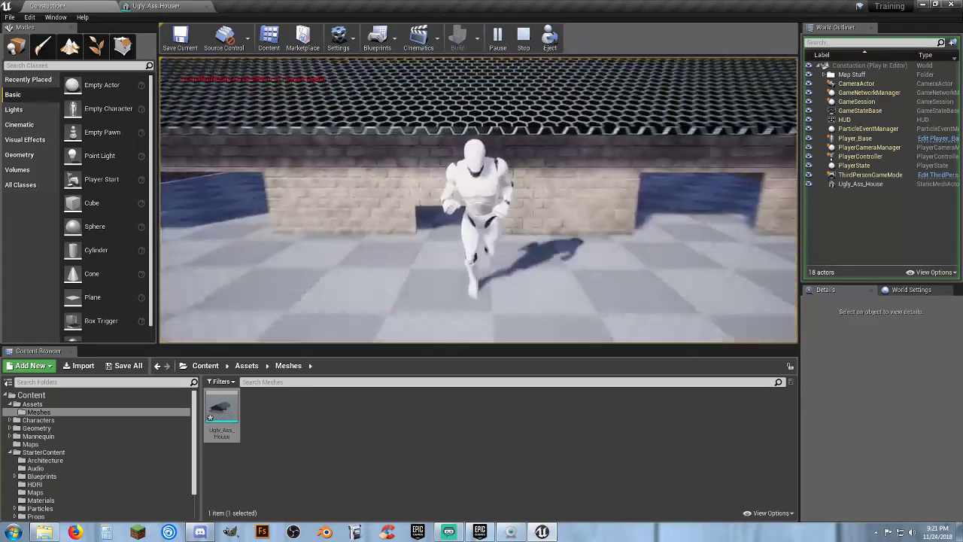
{"action": "key", "text": "w"}
{"action": "key", "text": "space"}
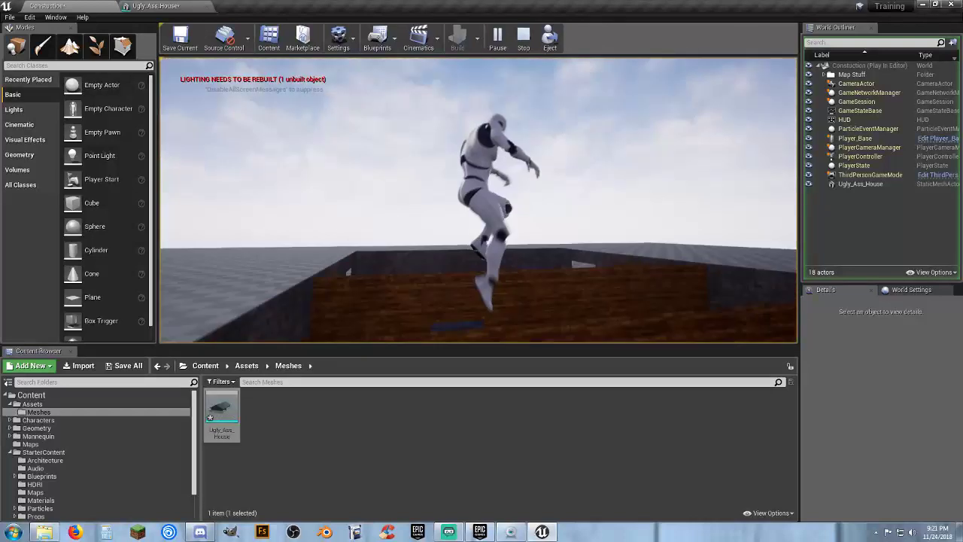
{"action": "key", "text": "s"}
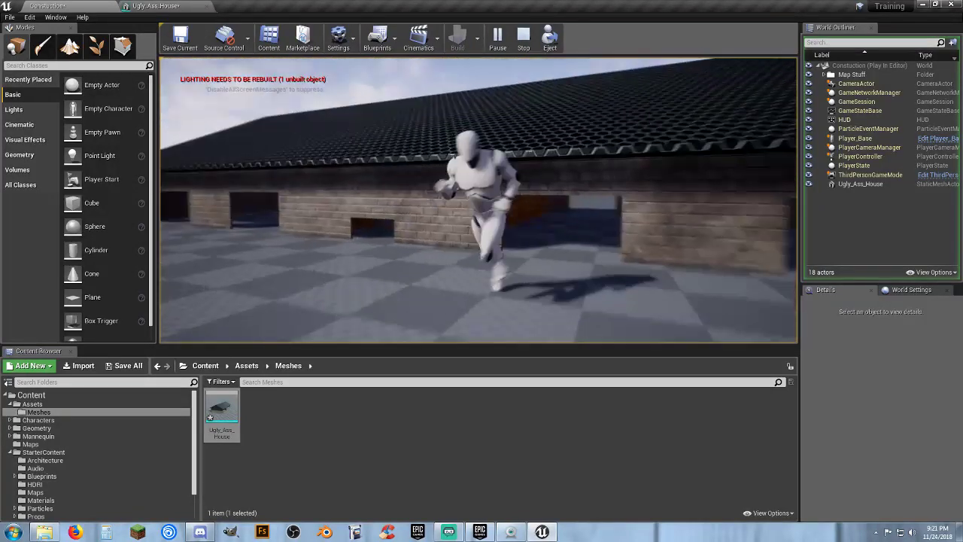
{"action": "key", "text": "w"}
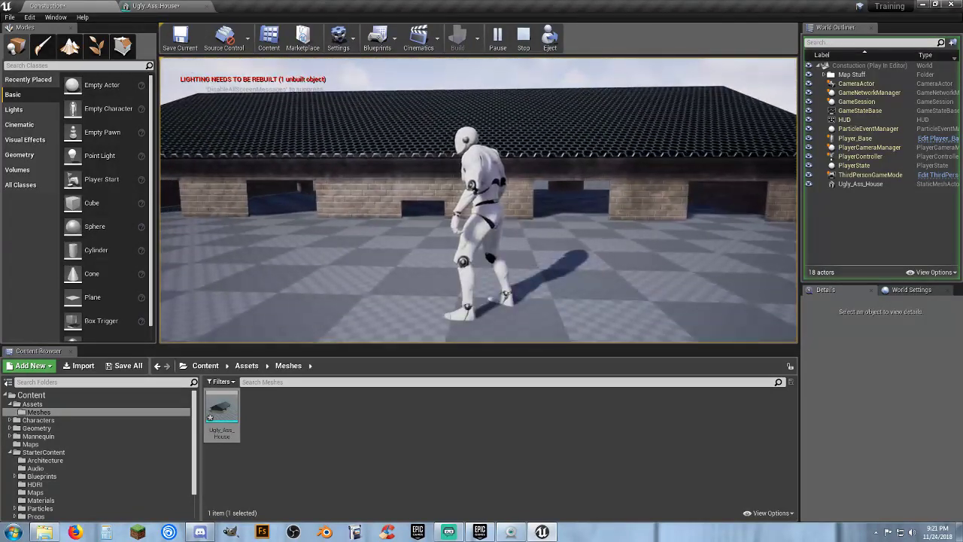
{"action": "key", "text": "Escape"}
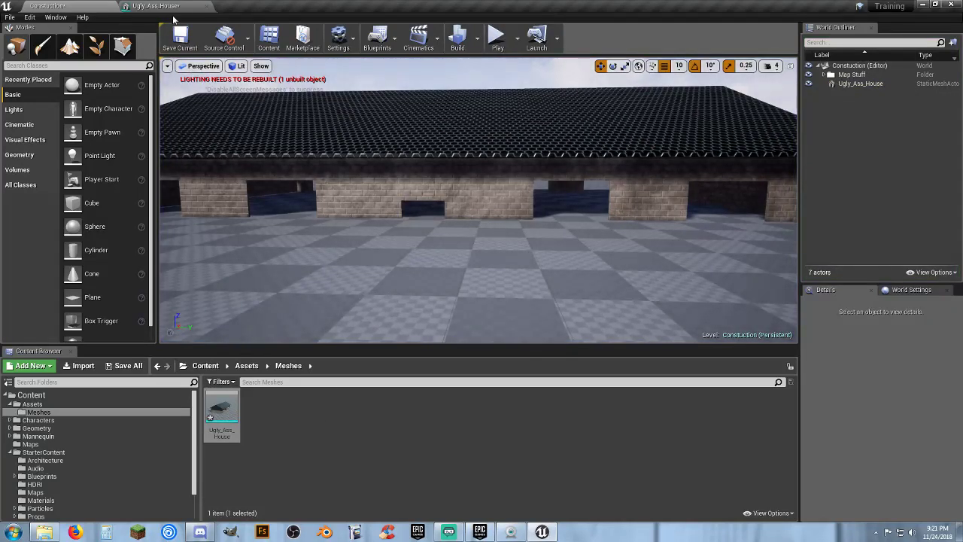
Inspect the house in its mesh asset editor and set the Element 0 wall material to M_Brick_Clay_Old.
{"action": "left_click", "coordinate": [171, 7]}
{"action": "key", "text": "s"}
{"action": "right_click_drag", "start_coordinate": [438, 255], "coordinate": [430, 324]}
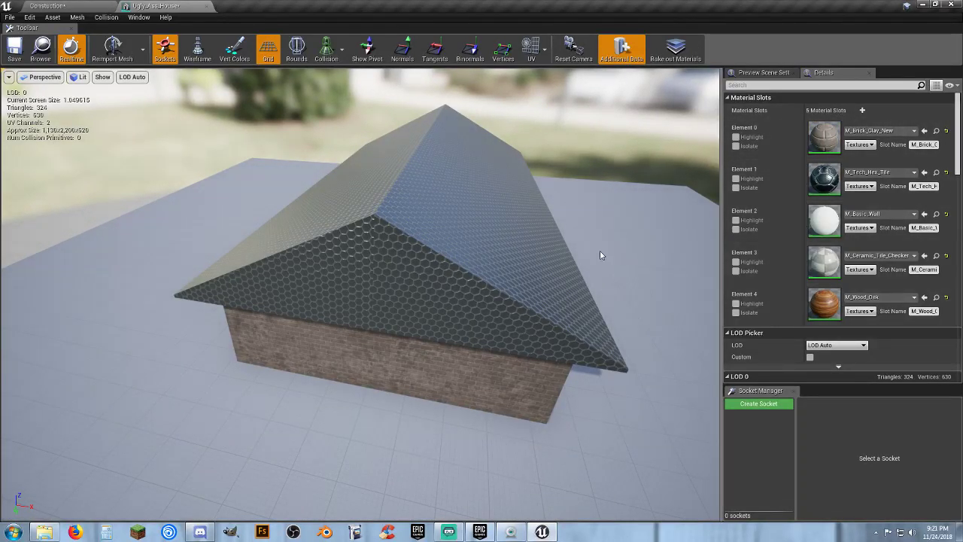
{"action": "key", "text": "w"}
{"action": "right_click_drag", "start_coordinate": [602, 256], "coordinate": [496, 259]}
{"action": "key", "text": "s"}
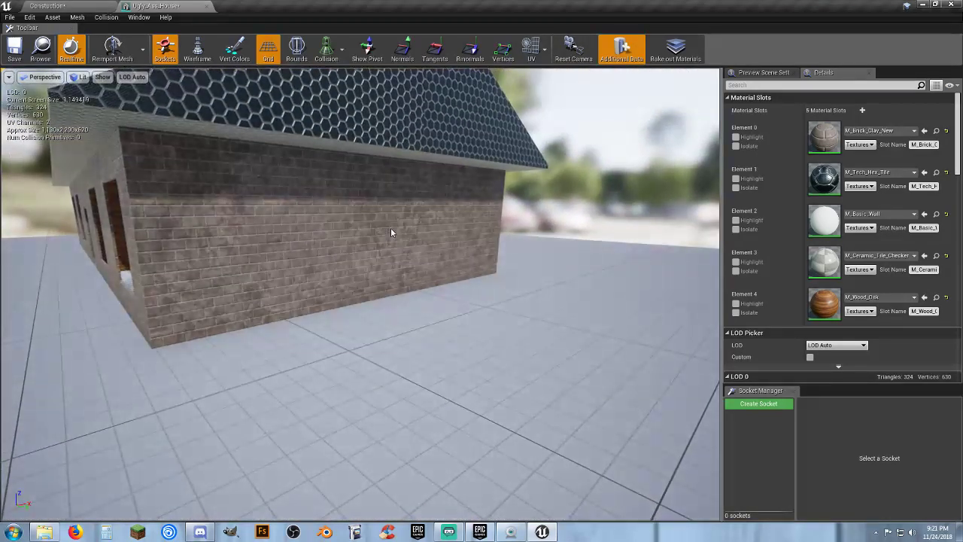
{"action": "left_click", "coordinate": [876, 130]}
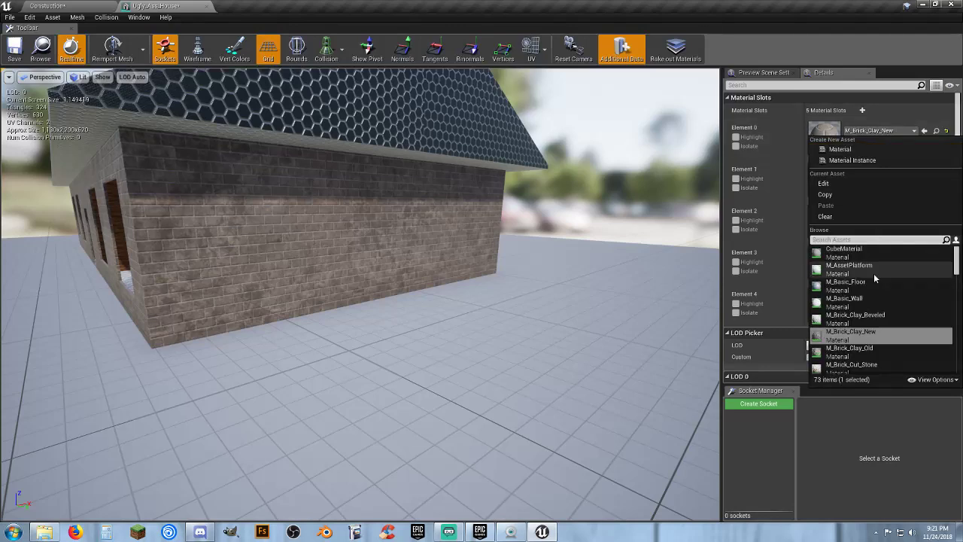
{"action": "left_click", "coordinate": [851, 350]}
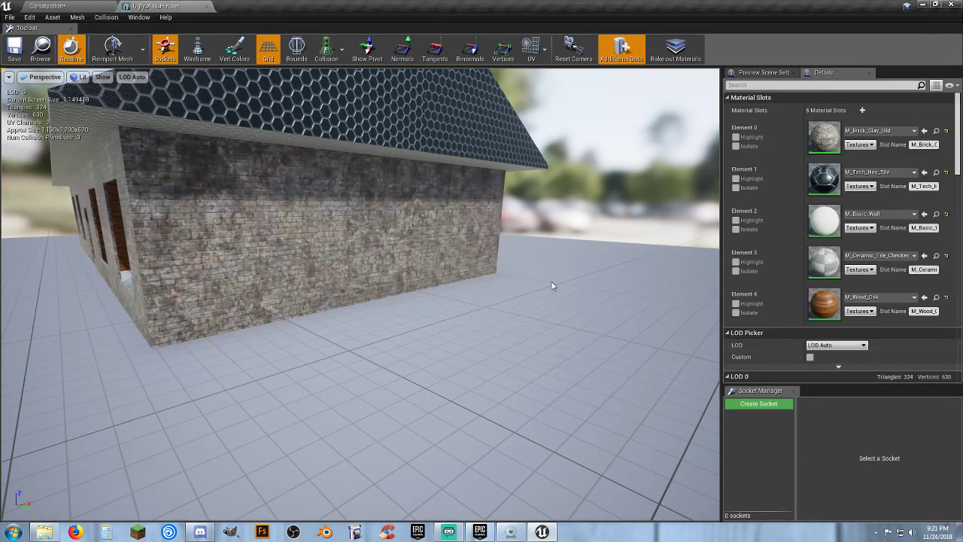
Try the M_Water_Ocean material on the roof's Element 1 slot.
{"action": "left_click_drag", "start_coordinate": [552, 285], "coordinate": [790, 286], "text": "alt"}
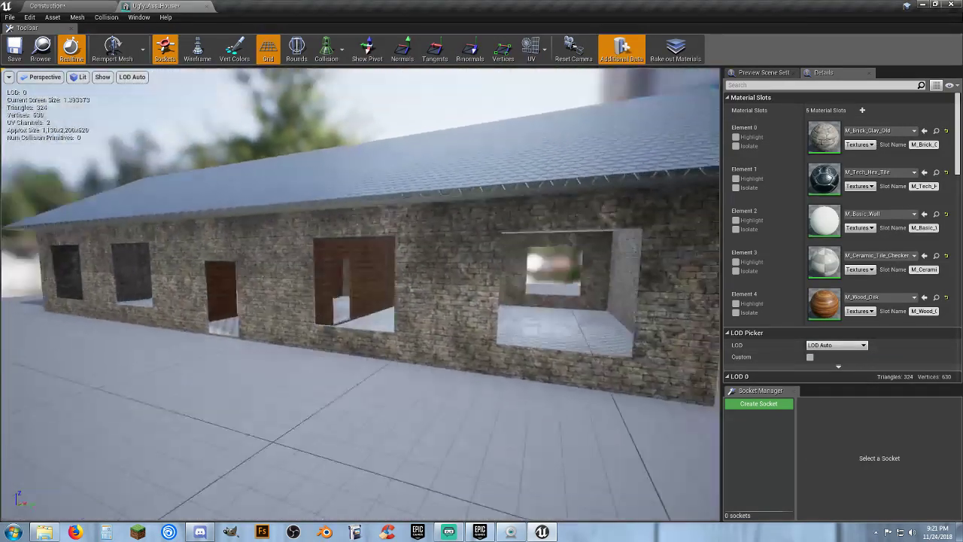
{"action": "right_click_drag", "start_coordinate": [359, 293], "coordinate": [499, 275]}
{"action": "key", "text": "w"}
{"action": "key", "text": "s"}
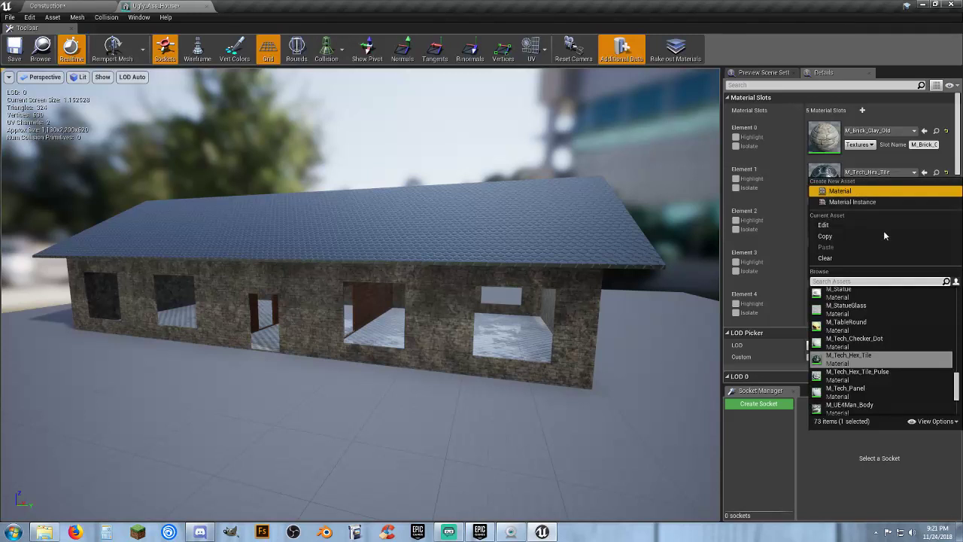
{"action": "scroll", "coordinate": [873, 373], "scroll_direction": "down", "scroll_amount": 3}
{"action": "scroll", "coordinate": [873, 372], "scroll_direction": "down", "scroll_amount": 2}
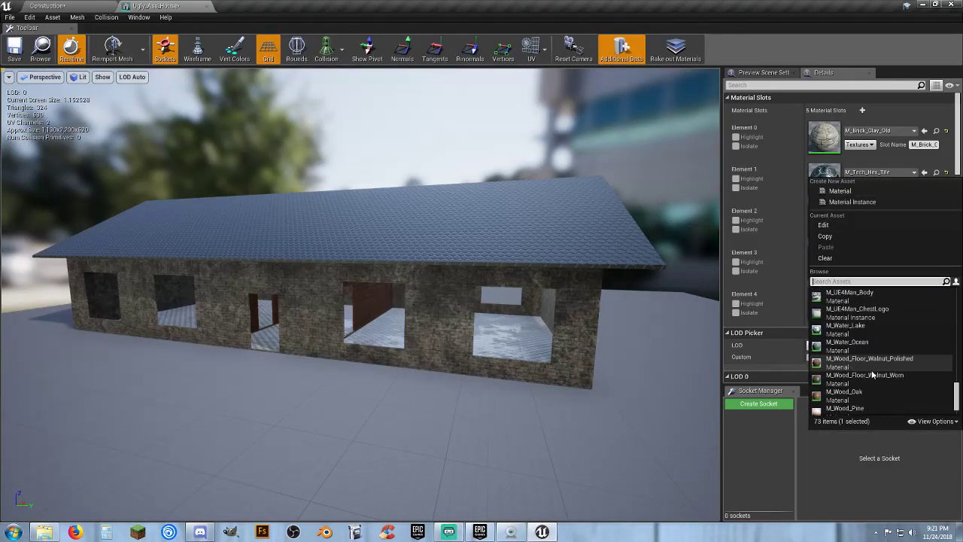
{"action": "left_click", "coordinate": [846, 346]}
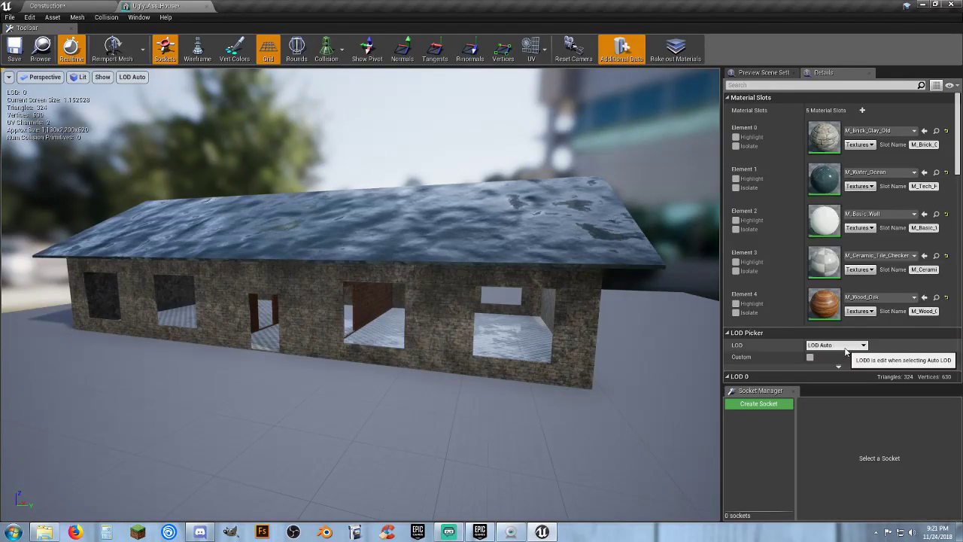
Assign M_Wood_Floor_Walnut_Worn to the roof's Element 1 slot and inspect the roof from the gable end and the long side.
{"action": "left_click", "coordinate": [876, 172]}
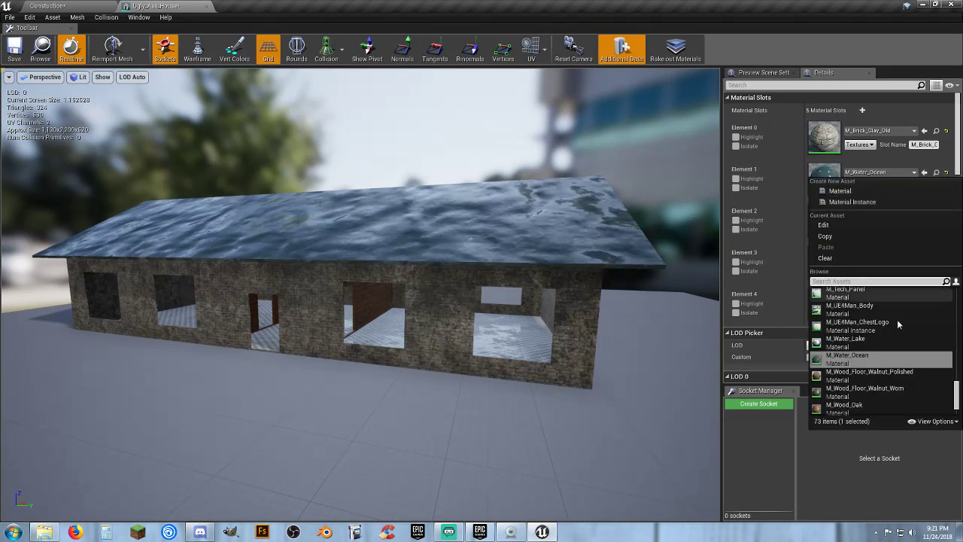
{"action": "left_click", "coordinate": [862, 388]}
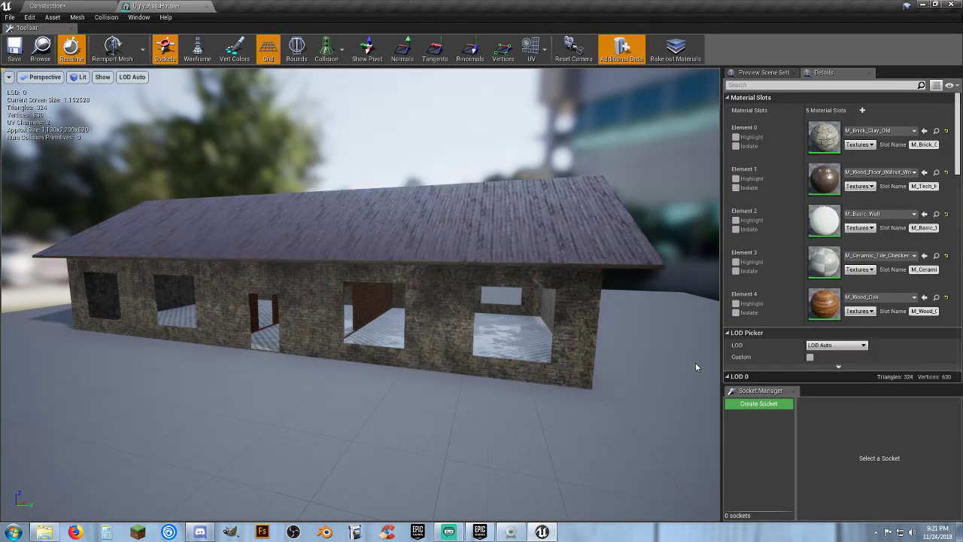
{"action": "right_click_drag", "start_coordinate": [697, 366], "coordinate": [572, 332]}
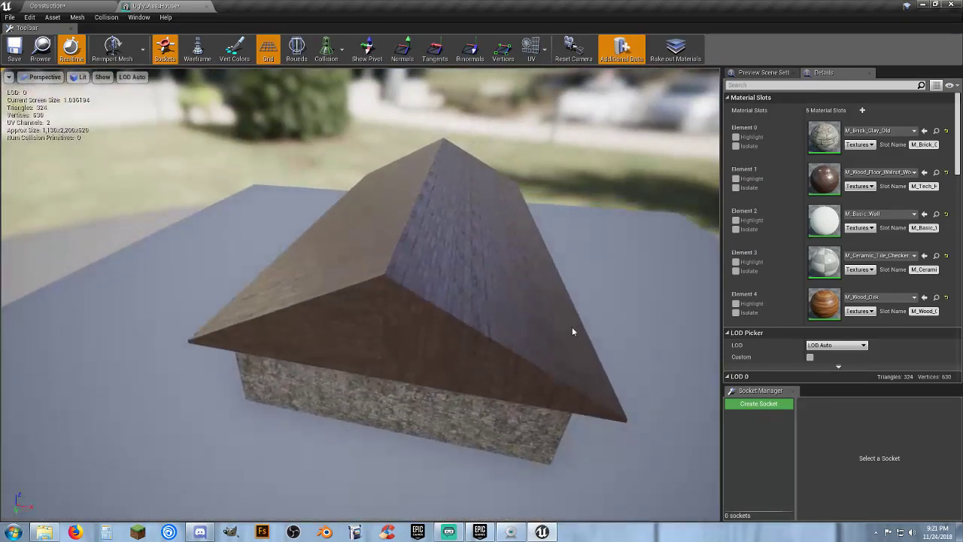
{"action": "left_click", "coordinate": [431, 279]}
{"action": "right_click_drag", "start_coordinate": [484, 265], "coordinate": [441, 254]}
{"action": "right_click_drag", "start_coordinate": [489, 221], "coordinate": [574, 227]}
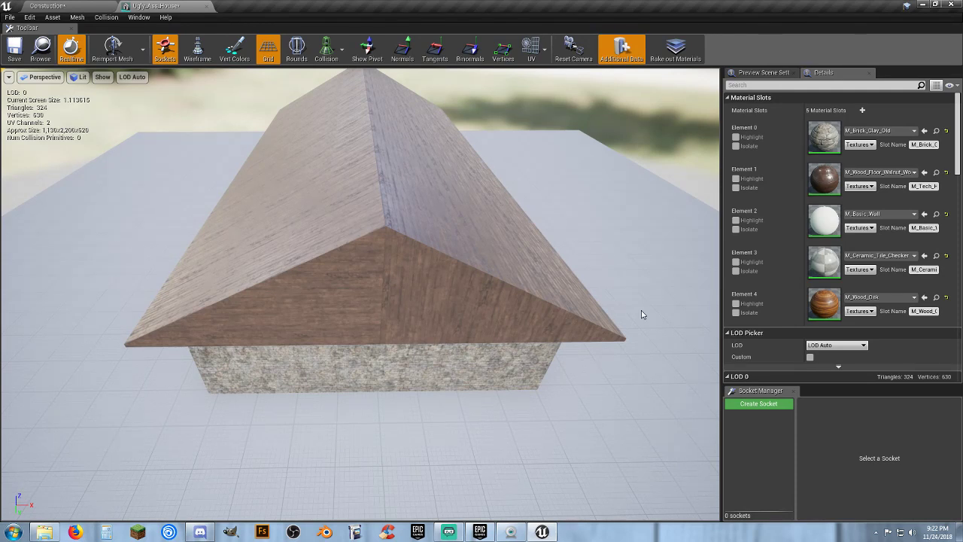
{"action": "right_click_drag", "start_coordinate": [574, 243], "coordinate": [431, 340]}
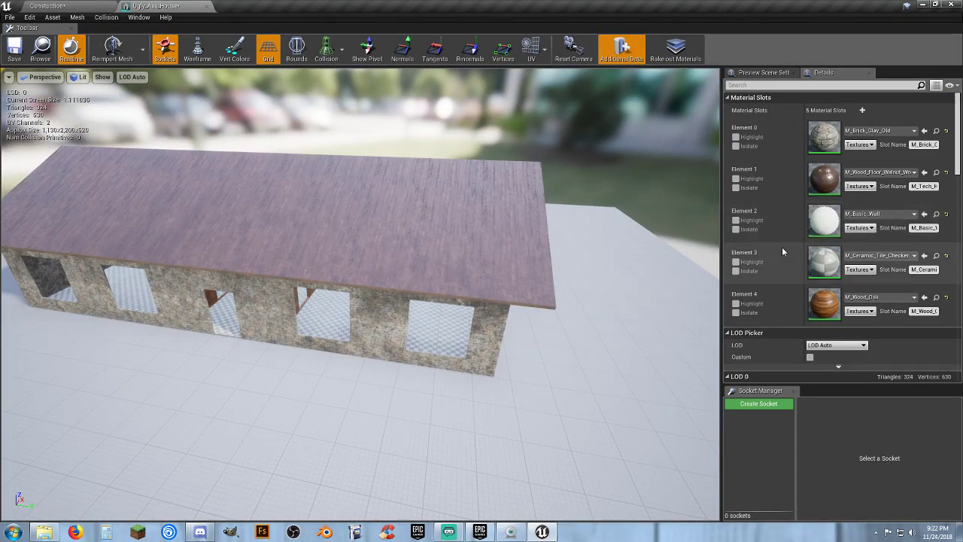
Show the mesh's advanced general settings and set its Light Map Resolution to 64.
{"action": "scroll", "coordinate": [782, 249], "scroll_direction": "down", "scroll_amount": 2}
{"action": "scroll", "coordinate": [783, 258], "scroll_direction": "down", "scroll_amount": 5}
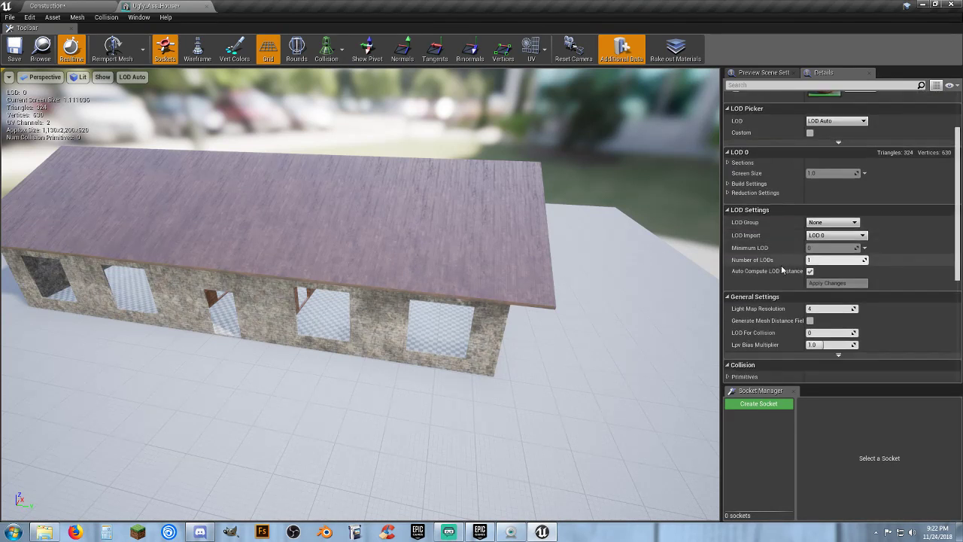
{"action": "scroll", "coordinate": [776, 213], "scroll_direction": "down", "scroll_amount": 2}
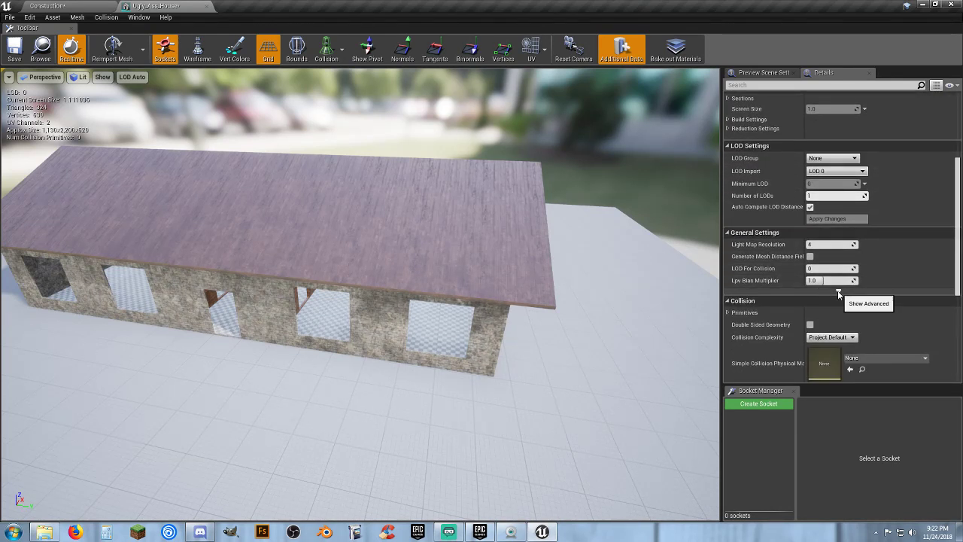
{"action": "left_click", "coordinate": [839, 293]}
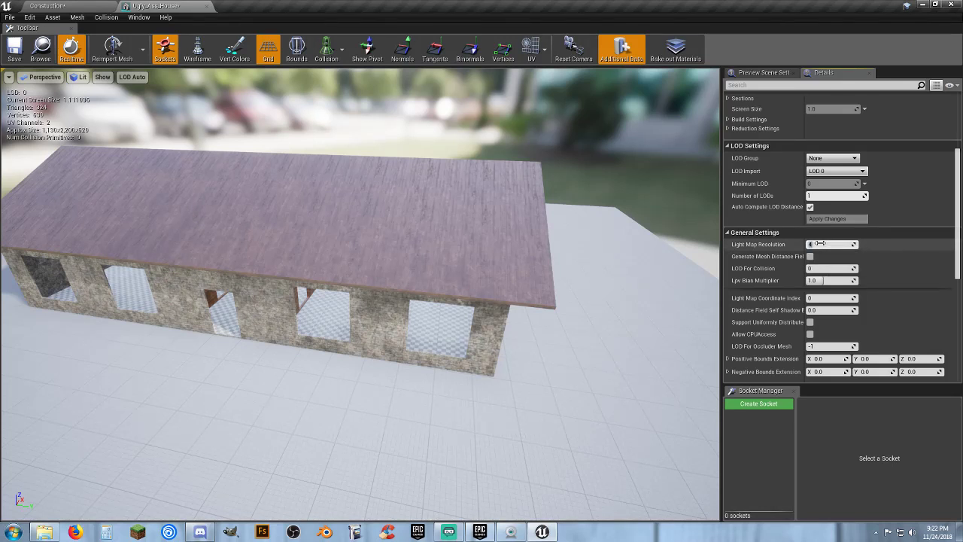
{"action": "key", "text": "Return"}
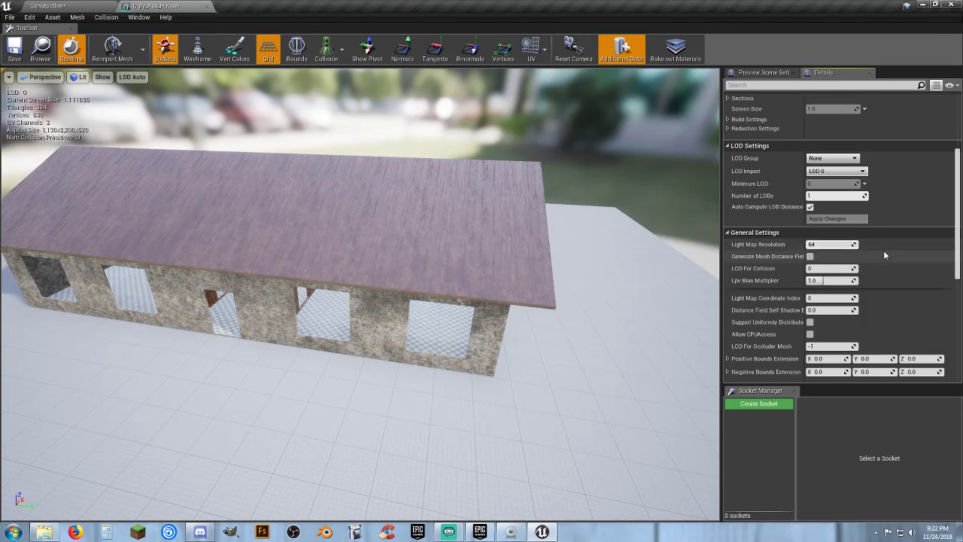
Set the mesh's Light Map Coordinate Index to 1 and save the Ugly_Ass_House asset.
{"action": "key", "text": "Tab"}
{"action": "key", "text": "Tab"}
{"action": "key", "text": "Tab"}
{"action": "key", "text": "Tab"}
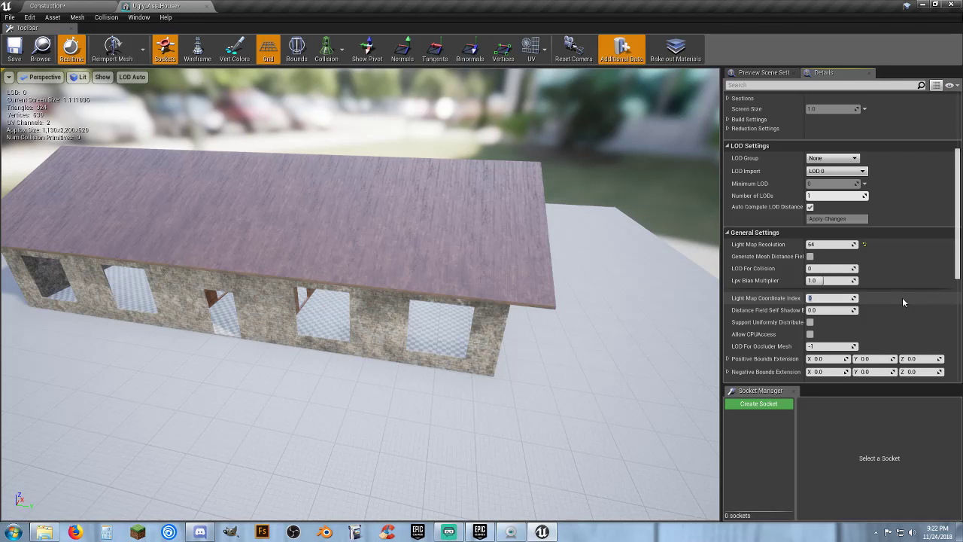
{"action": "type", "text": "1"}
{"action": "key", "text": "Tab"}
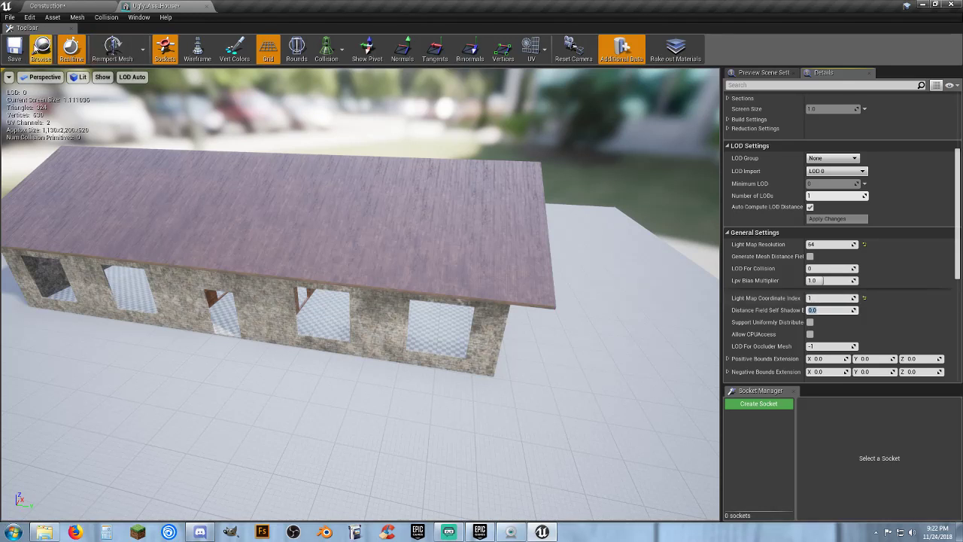
{"action": "left_click", "coordinate": [11, 49]}
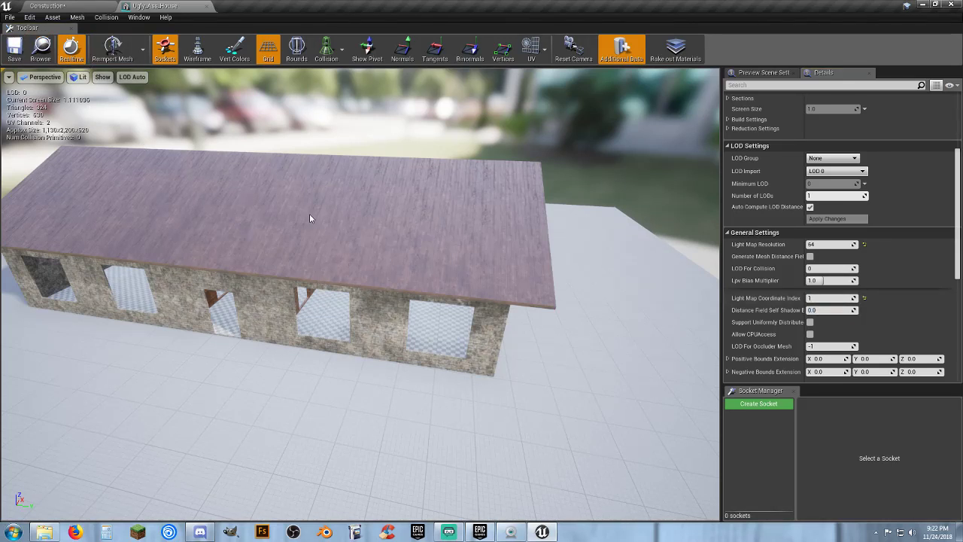
Return to the Constuction level, build its lighting and dismiss the message log.
{"action": "left_click", "coordinate": [81, 6]}
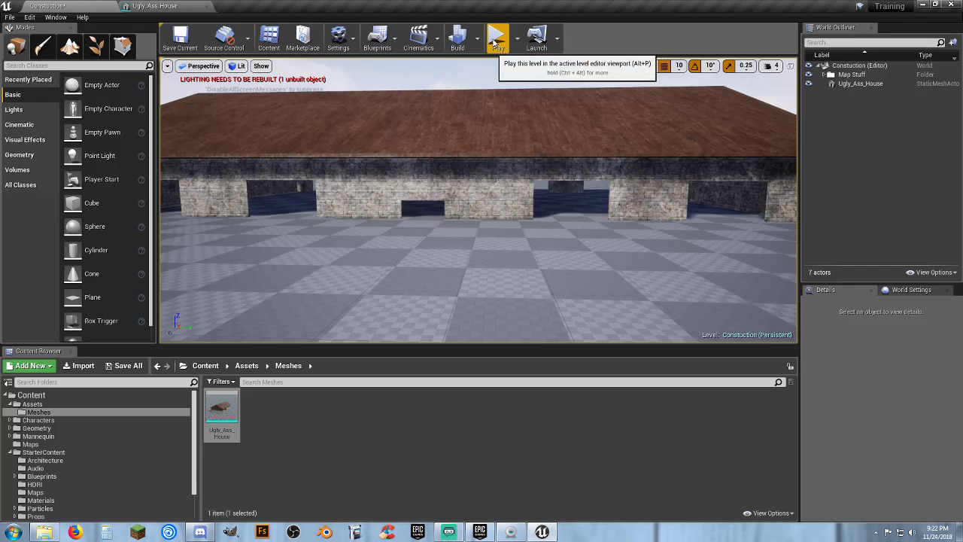
{"action": "left_click", "coordinate": [459, 44]}
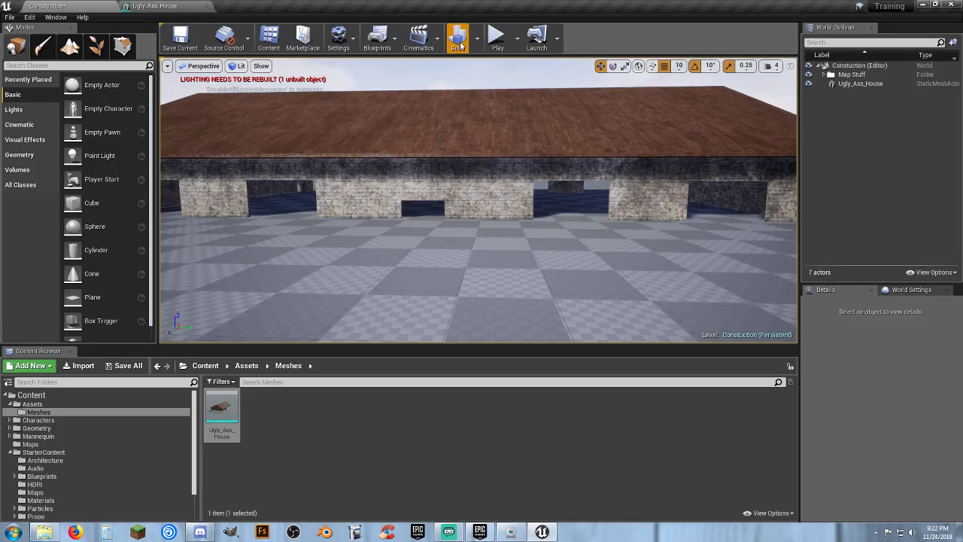
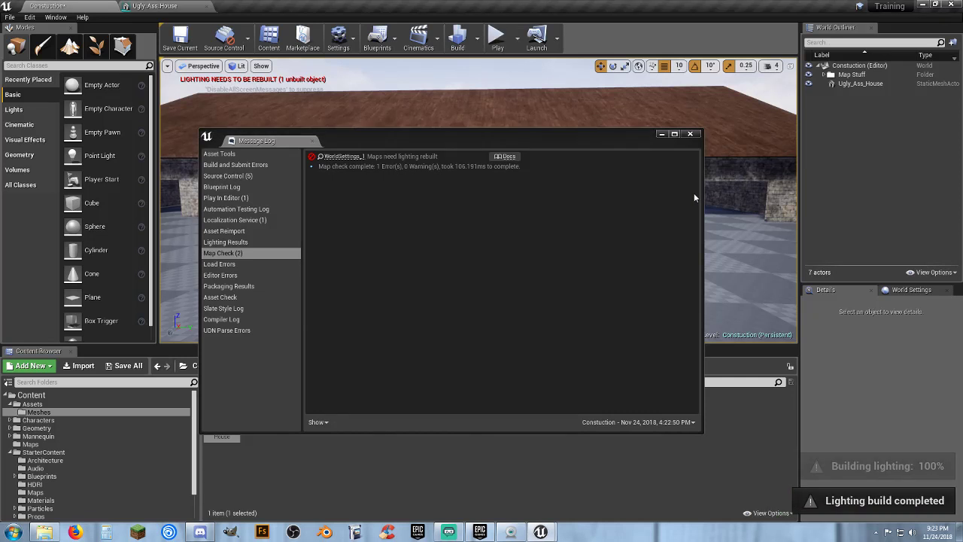
{"action": "left_click", "coordinate": [690, 135]}
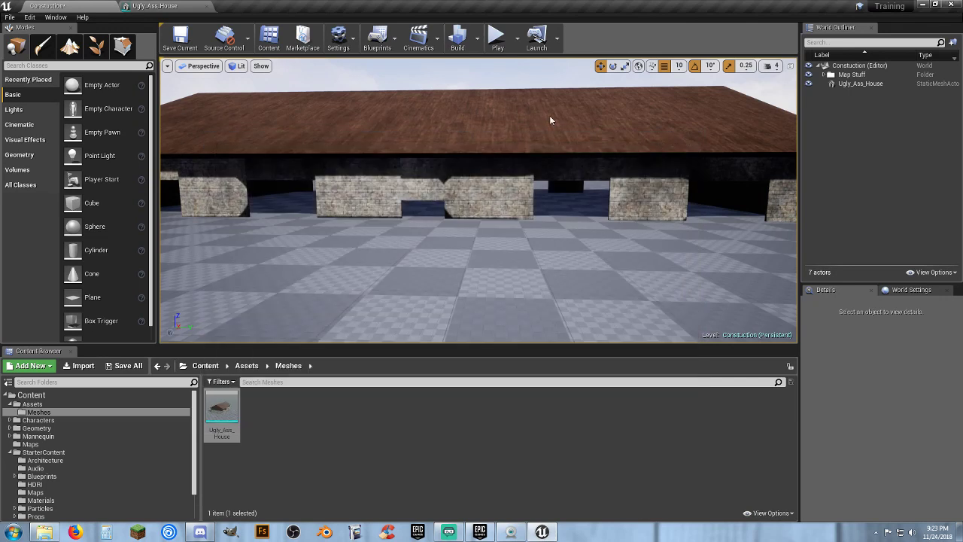
Playtest the Constuction level, running the character up to and around the house to check its walls and openings, and end the session.
{"action": "left_click", "coordinate": [493, 41]}
{"action": "key", "text": "w"}
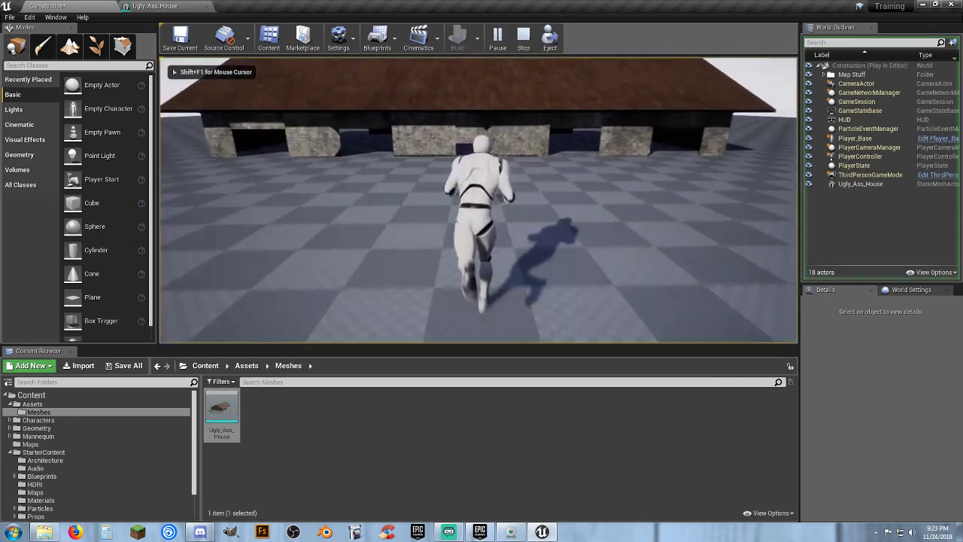
{"action": "key", "text": "w"}
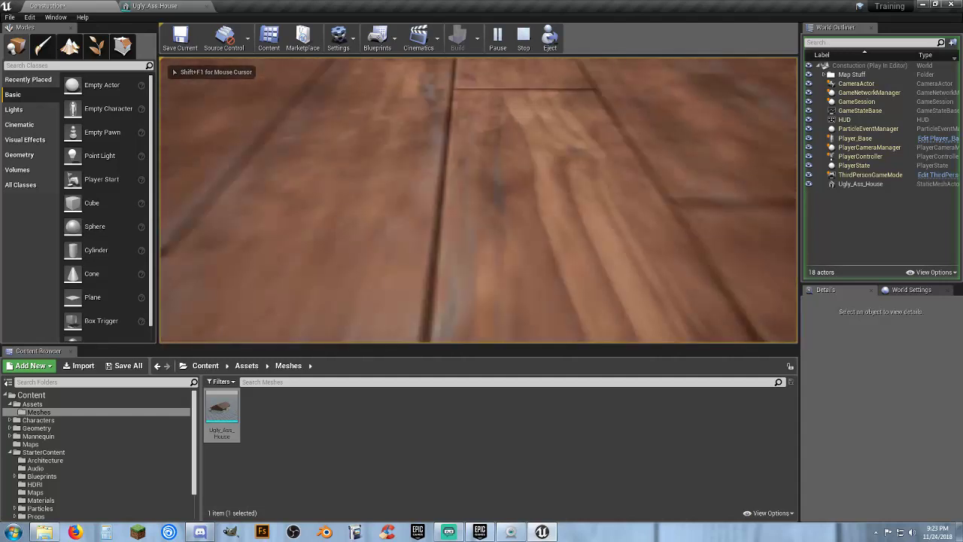
{"action": "key", "text": "w"}
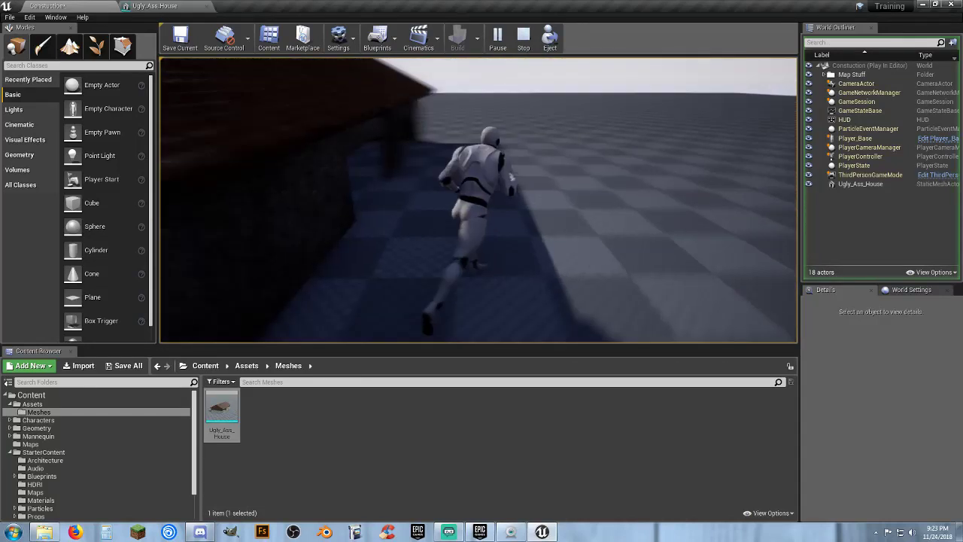
{"action": "key", "text": "w"}
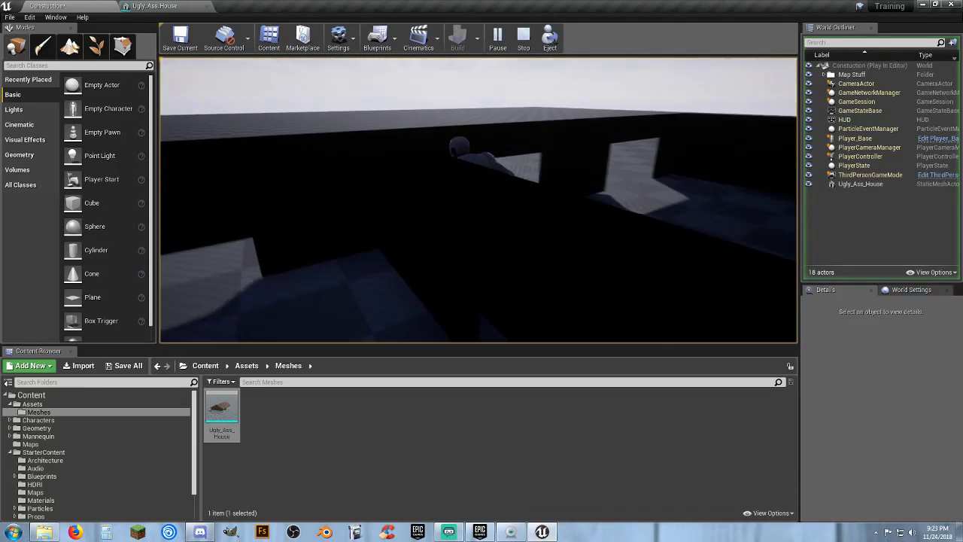
{"action": "key", "text": "w"}
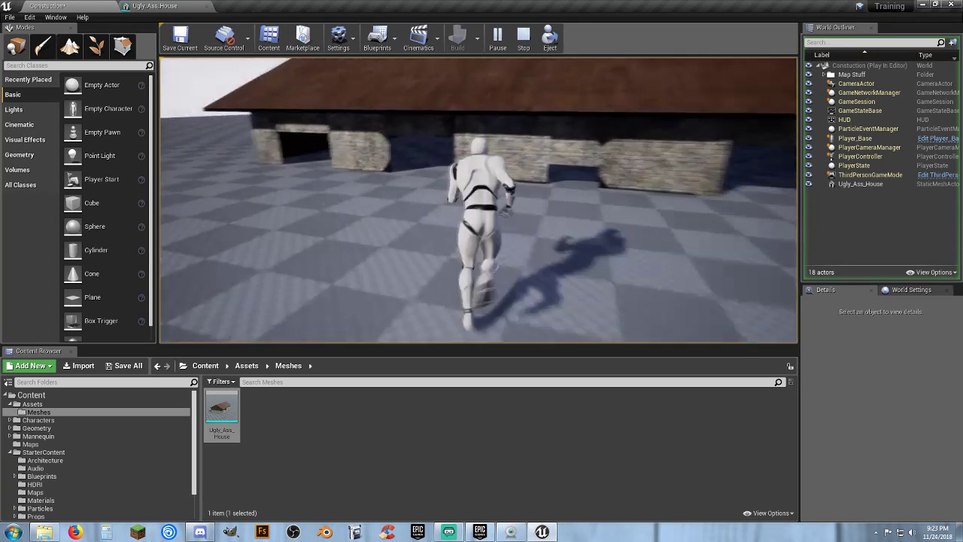
{"action": "key", "text": "w"}
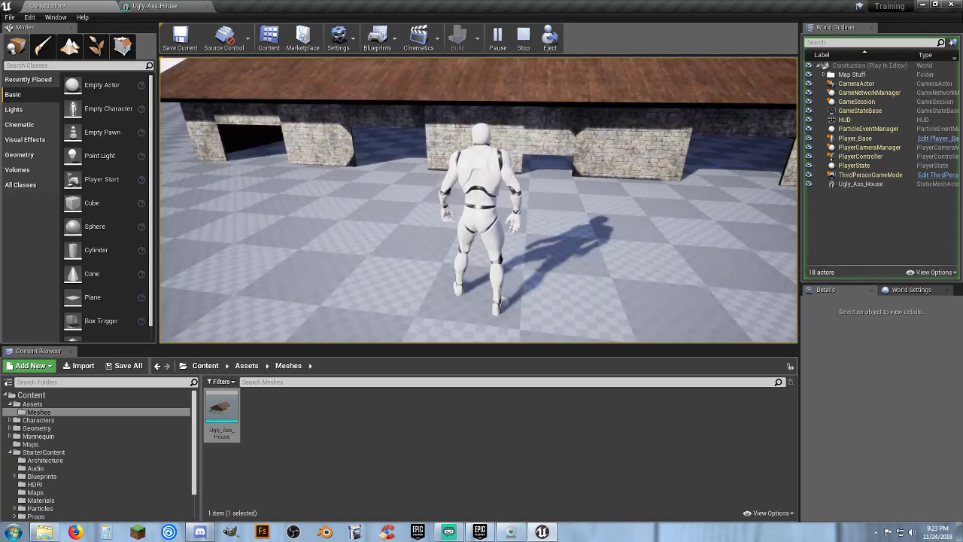
{"action": "key", "text": "Escape"}
{"action": "right_click_drag", "start_coordinate": [499, 191], "coordinate": [499, 121]}
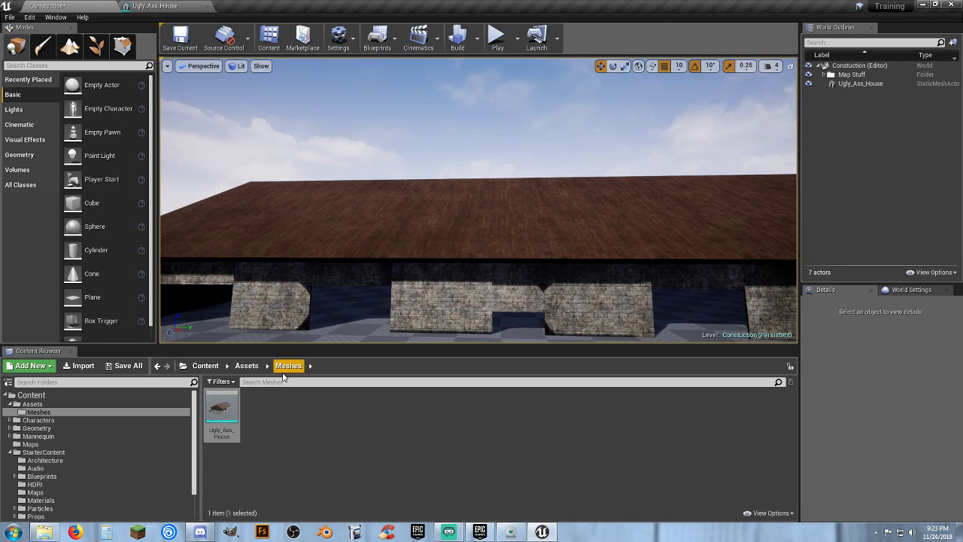
Open the Ugly_Ass_House mesh editor at its Collision settings and enable the Simple Collision display.
{"action": "left_click", "coordinate": [167, 6]}
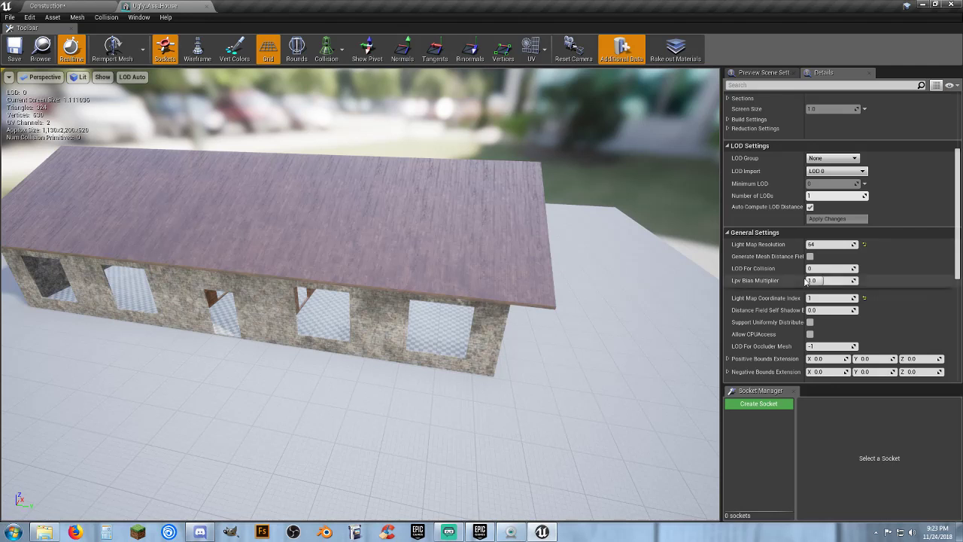
{"action": "scroll", "coordinate": [771, 279], "scroll_direction": "down", "scroll_amount": 5}
{"action": "scroll", "coordinate": [771, 278], "scroll_direction": "down", "scroll_amount": 3}
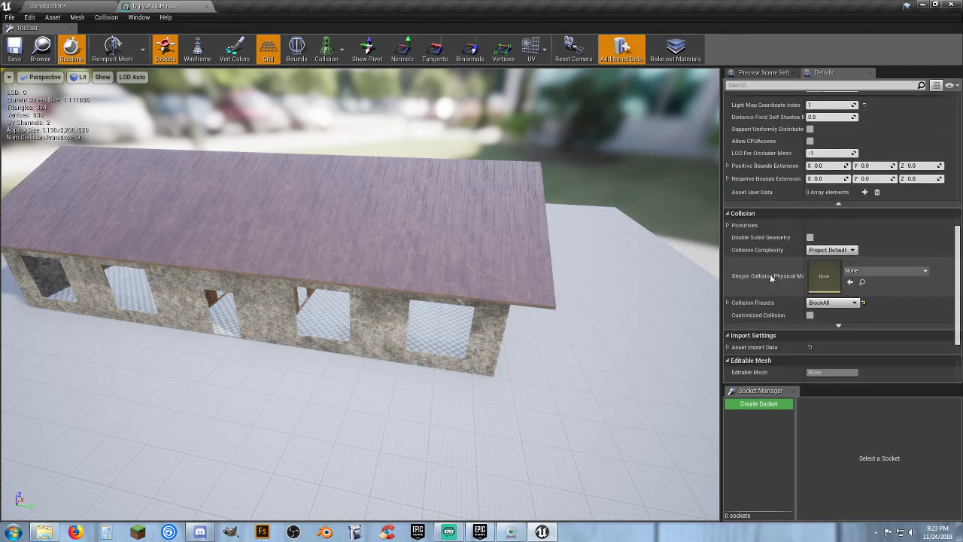
{"action": "left_click", "coordinate": [325, 47]}
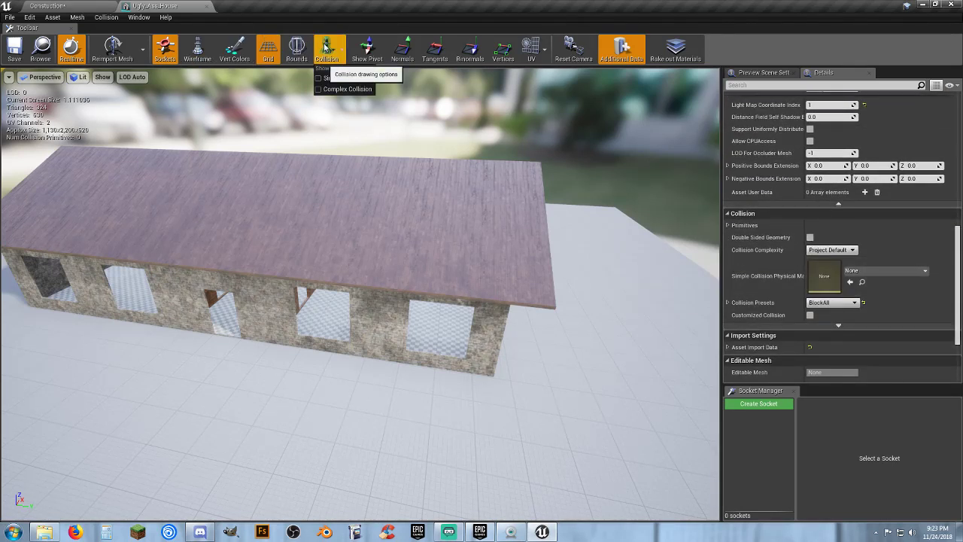
{"action": "left_click", "coordinate": [335, 78]}
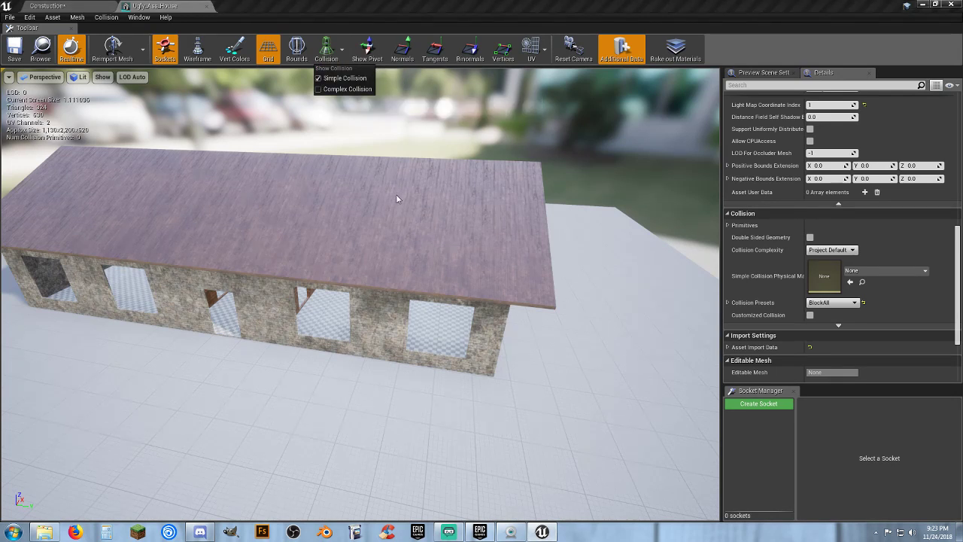
{"action": "left_click_drag", "start_coordinate": [391, 198], "coordinate": [316, 154]}
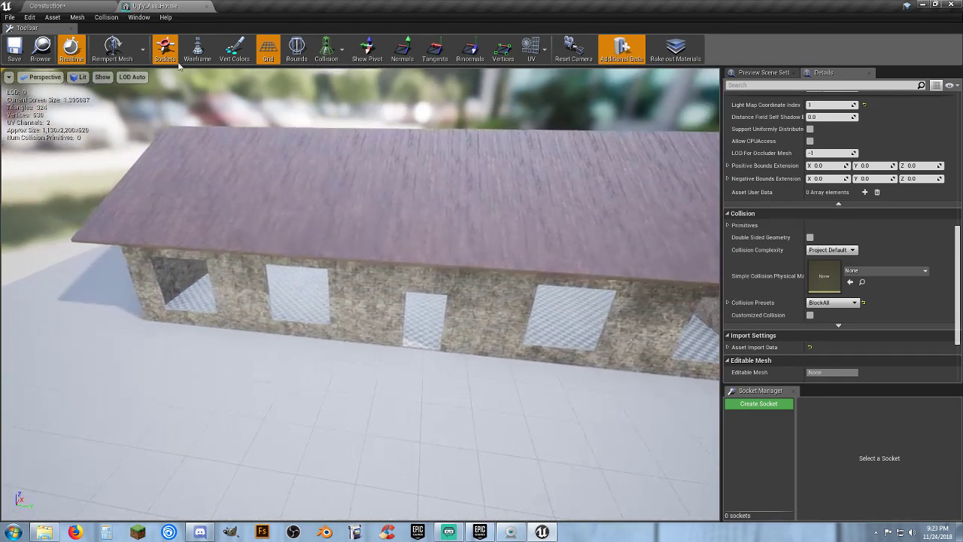
Add a 26DOP simplified collision to the house mesh, inspect the hull around the gable end and long side, and remove it.
{"action": "left_click", "coordinate": [106, 17]}
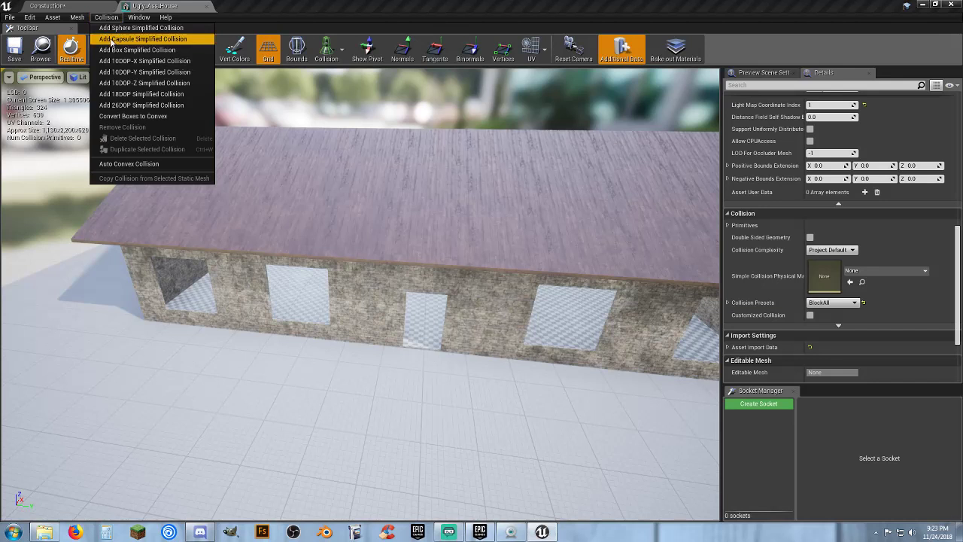
{"action": "left_click", "coordinate": [167, 111]}
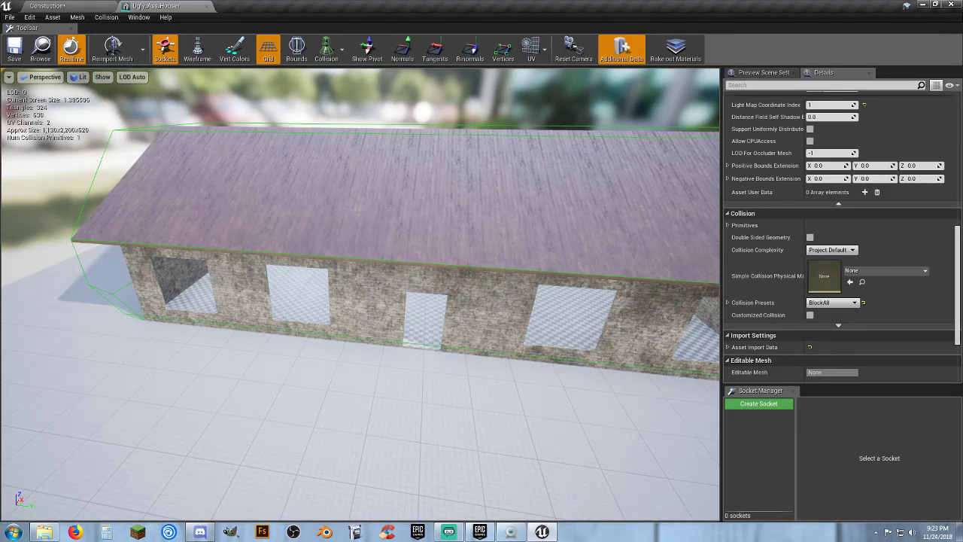
{"action": "mouse_move", "coordinate": [327, 225]}
{"action": "right_mouse_down"}
{"action": "mouse_move", "coordinate": [264, 233]}
{"action": "mouse_move", "coordinate": [327, 225]}
{"action": "right_mouse_up"}
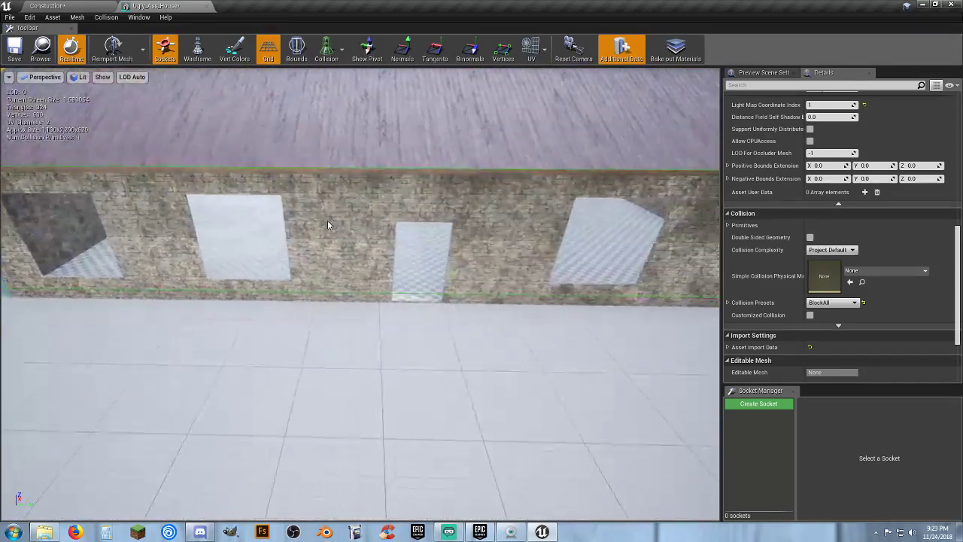
{"action": "key", "text": "d"}
{"action": "right_click_drag", "start_coordinate": [399, 228], "coordinate": [263, 214]}
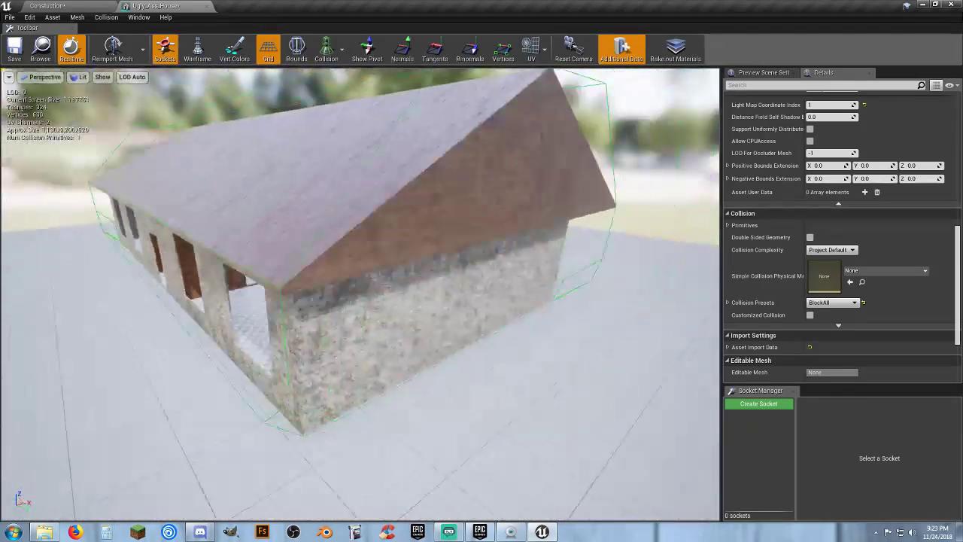
{"action": "right_click_drag", "start_coordinate": [331, 240], "coordinate": [465, 239]}
{"action": "key", "text": "a"}
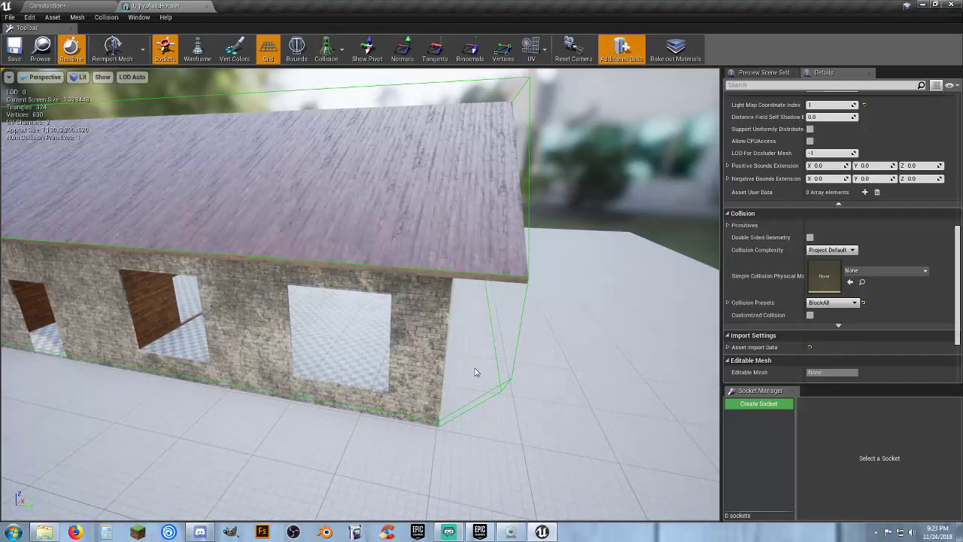
{"action": "key", "text": "a"}
{"action": "right_click_drag", "start_coordinate": [527, 331], "coordinate": [505, 315]}
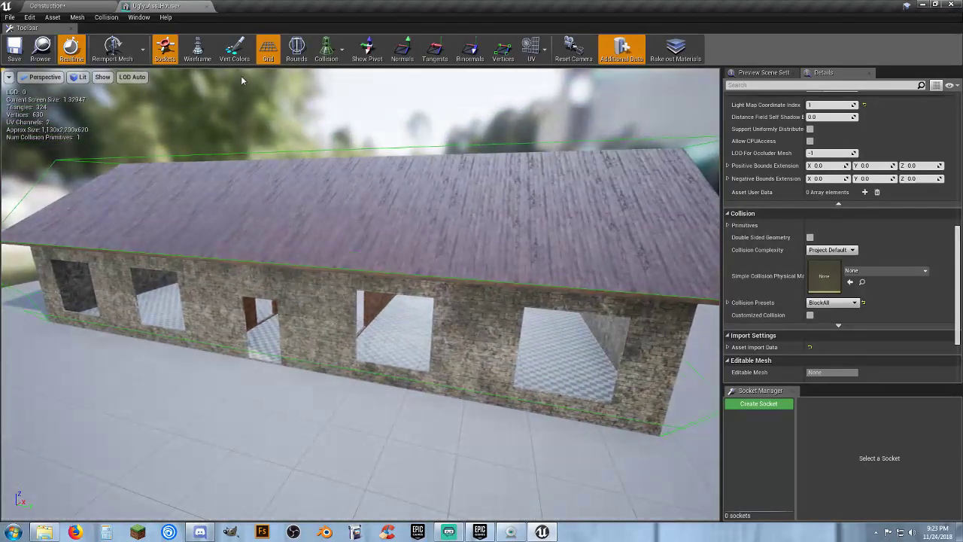
{"action": "left_click", "coordinate": [114, 20]}
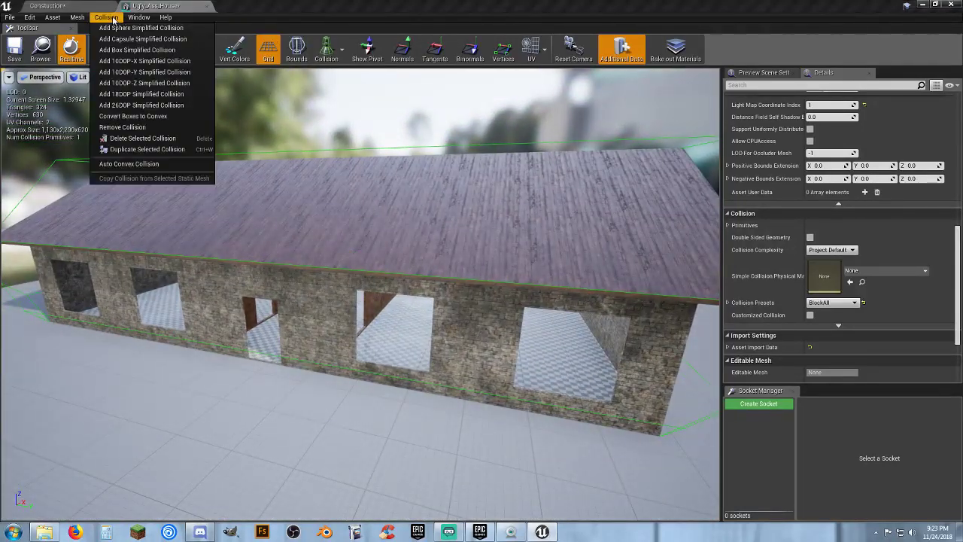
{"action": "left_click", "coordinate": [136, 130]}
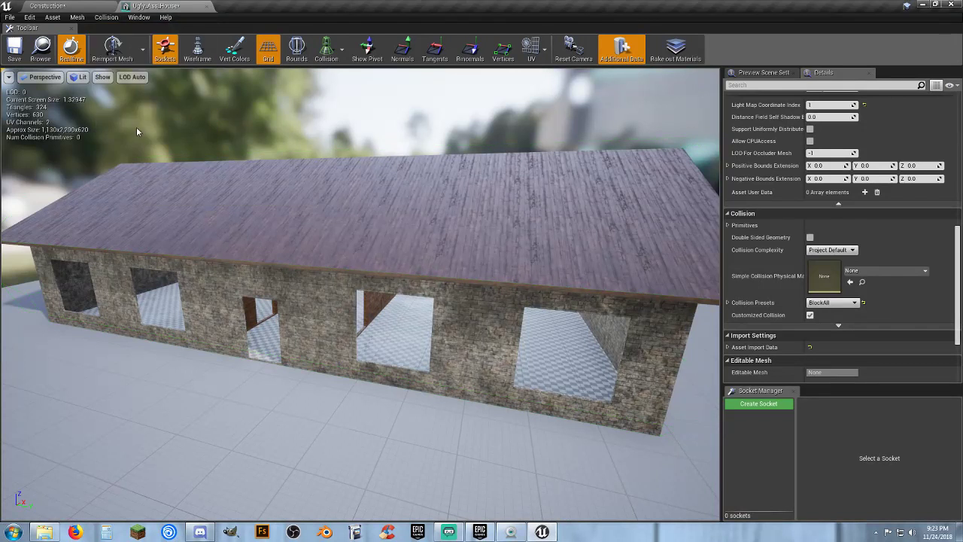
Try a box simplified collision on the house mesh and remove it.
{"action": "left_click", "coordinate": [113, 20]}
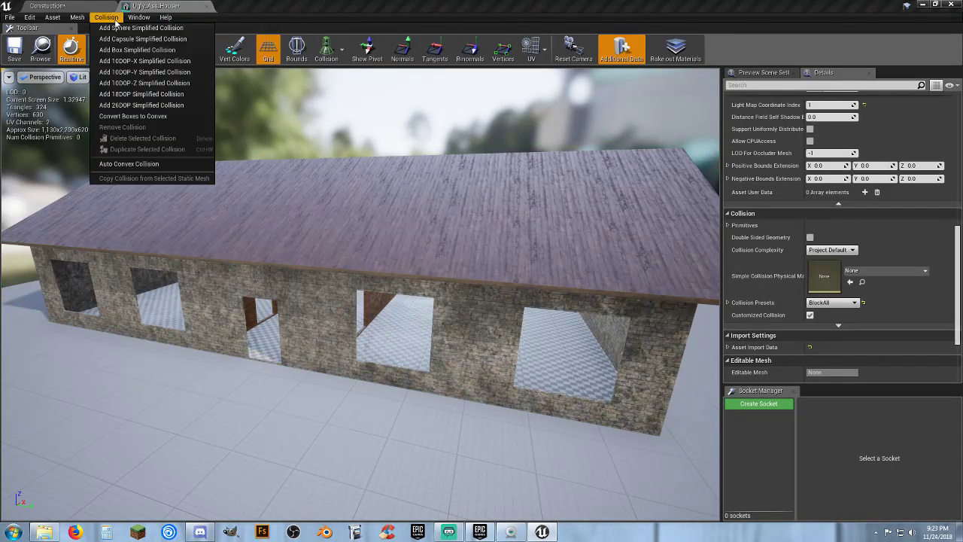
{"action": "left_click", "coordinate": [141, 51]}
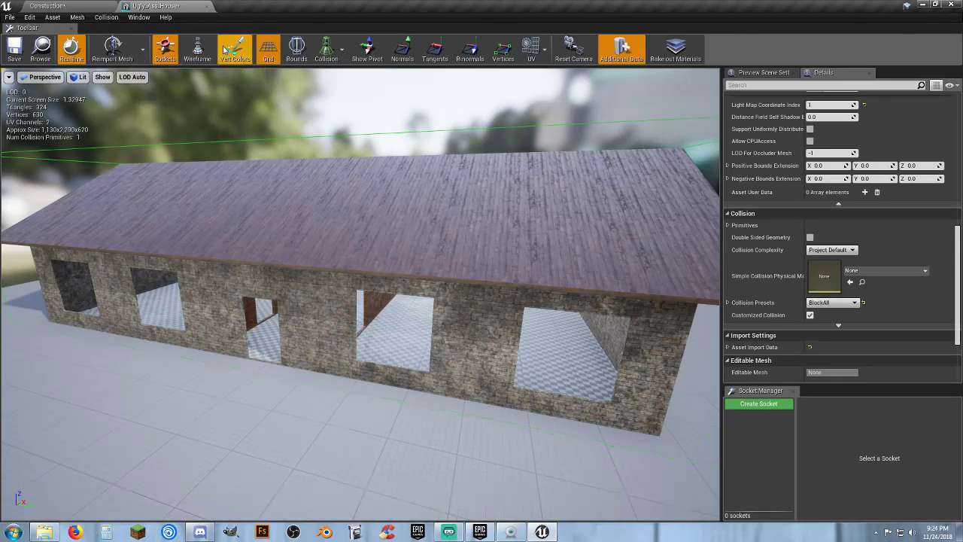
{"action": "left_click", "coordinate": [106, 17]}
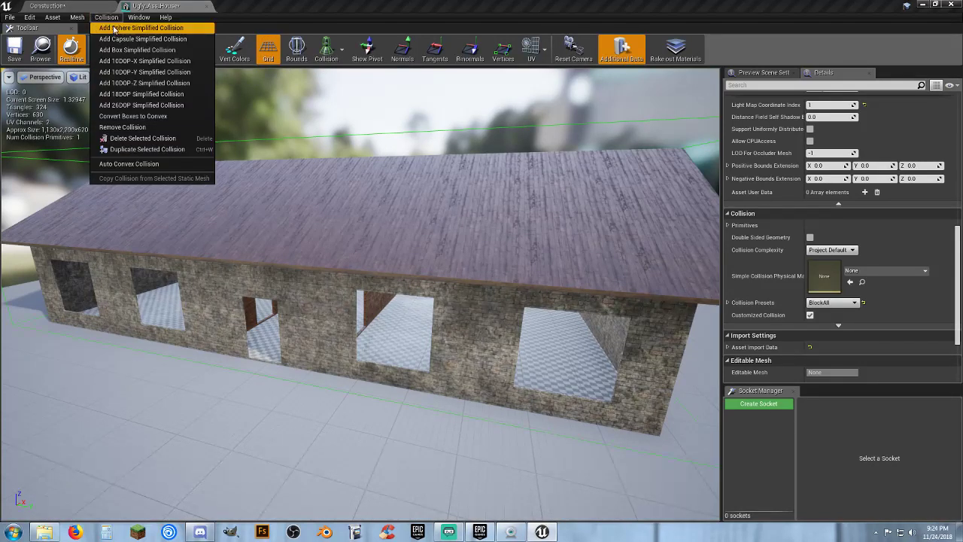
{"action": "left_click", "coordinate": [142, 126]}
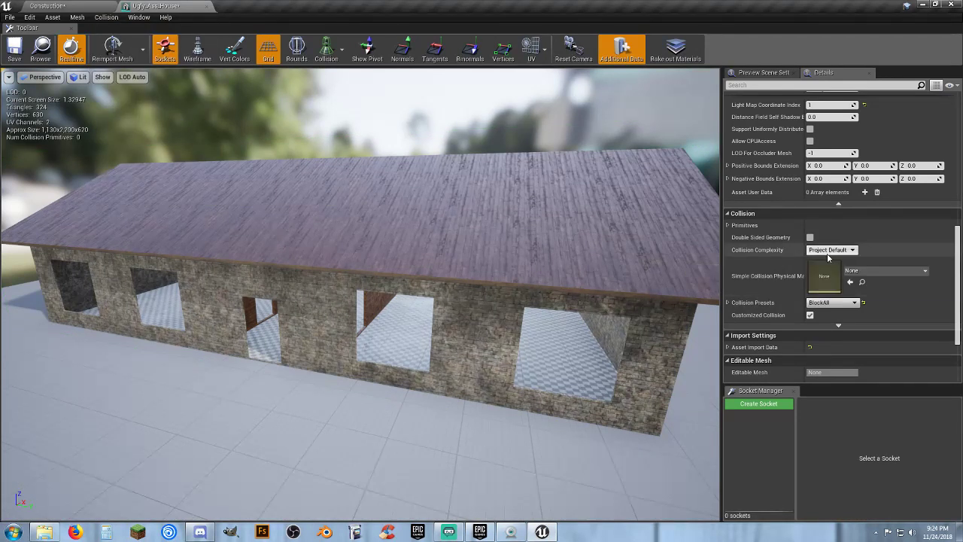
Set the mesh's Collision Complexity to Use Complex Collision As Simple and inspect the walls and openings.
{"action": "left_click", "coordinate": [832, 249]}
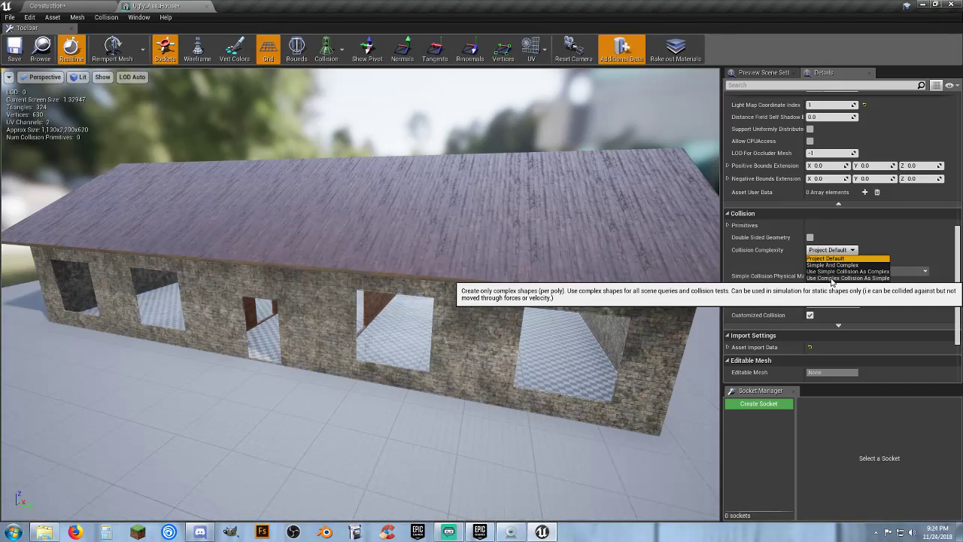
{"action": "left_click", "coordinate": [831, 278]}
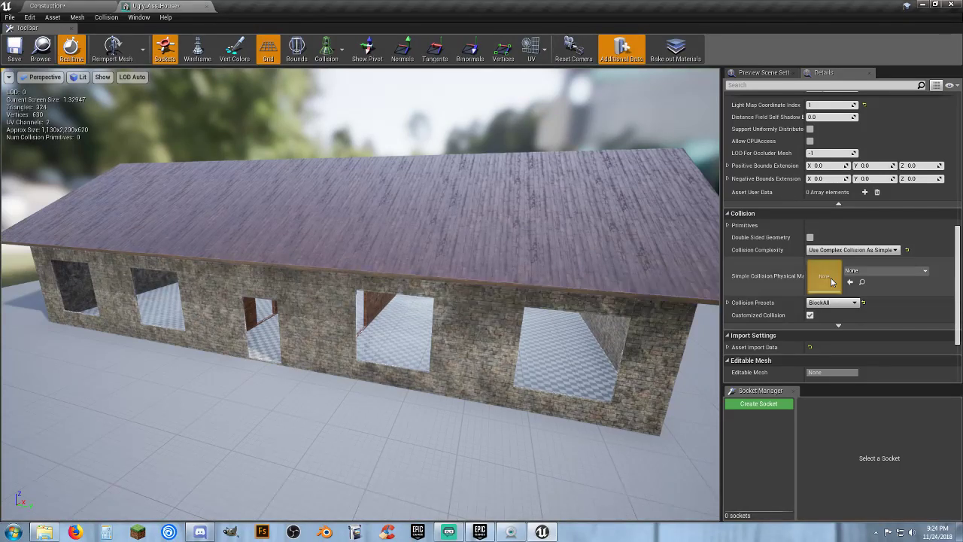
{"action": "right_click_drag", "start_coordinate": [542, 314], "coordinate": [587, 339]}
{"action": "right_click_drag", "start_coordinate": [481, 301], "coordinate": [350, 140]}
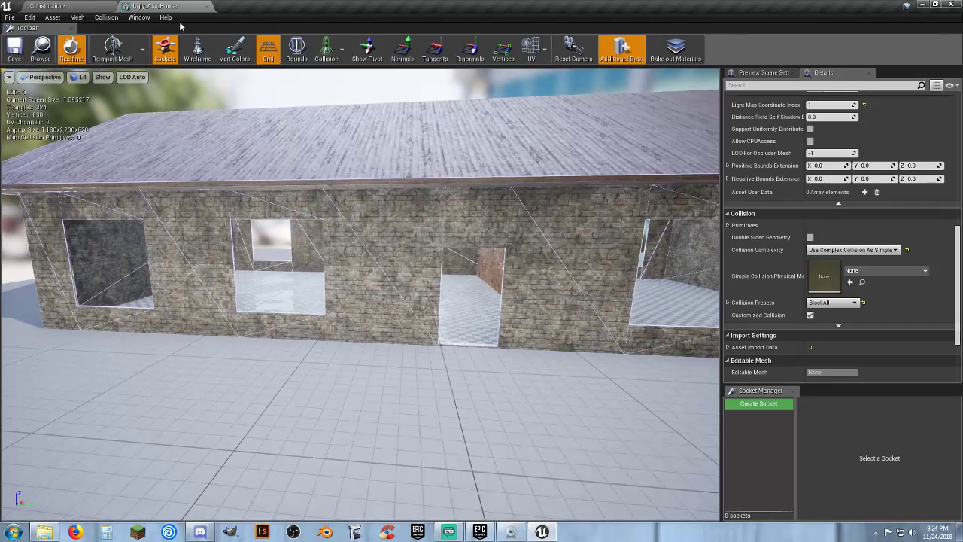
Close the mesh editor and playtest the level with the character in front of the house to check the collision.
{"action": "left_click", "coordinate": [206, 7]}
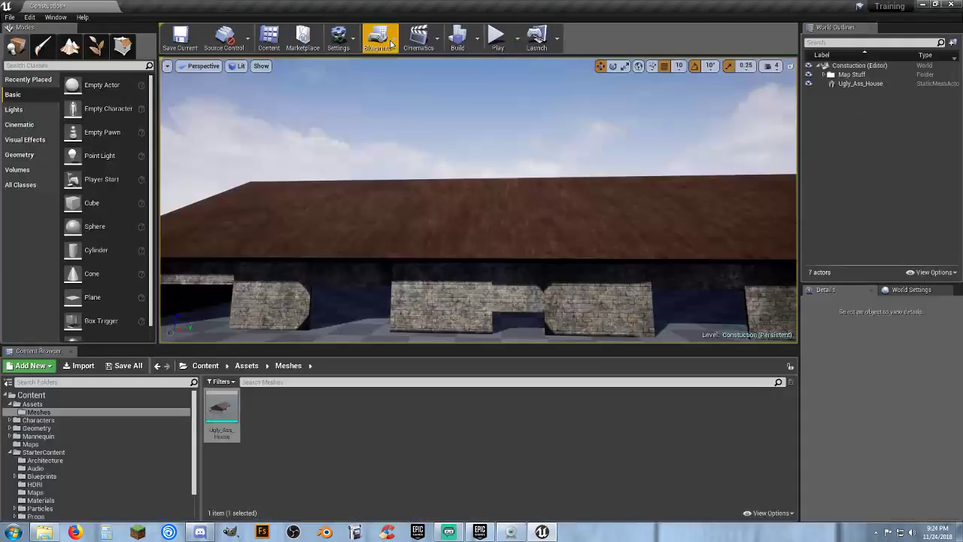
{"action": "left_click", "coordinate": [497, 36]}
{"action": "key", "text": "w"}
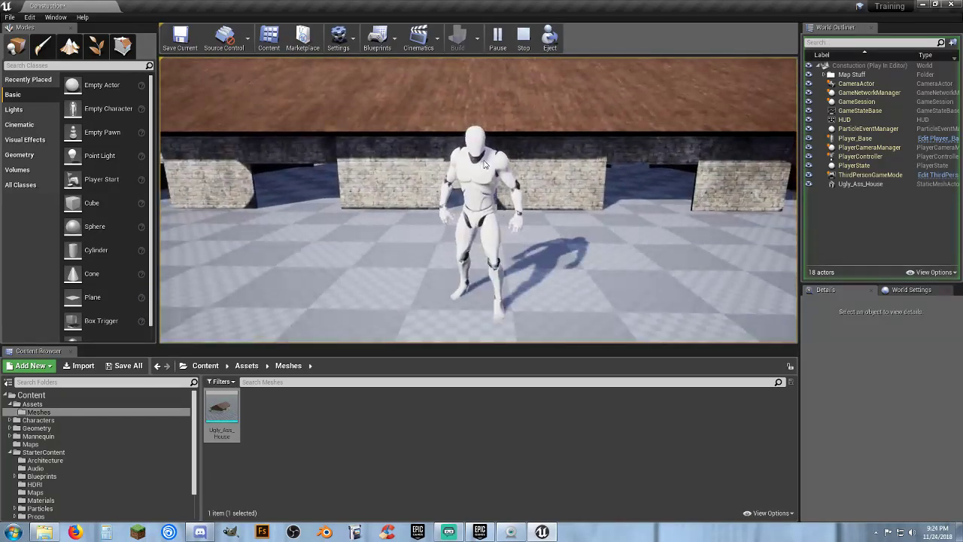
{"action": "key", "text": "Escape"}
Select the Ugly_Ass_House actor and switch the level viewport to the Left orthographic view with the whole house framed.
{"action": "left_click", "coordinate": [536, 151]}
{"action": "key", "text": "s"}
{"action": "mouse_move", "coordinate": [537, 151]}
{"action": "right_mouse_down"}
{"action": "mouse_move", "coordinate": [527, 151]}
{"action": "mouse_move", "coordinate": [537, 151]}
{"action": "right_mouse_up"}
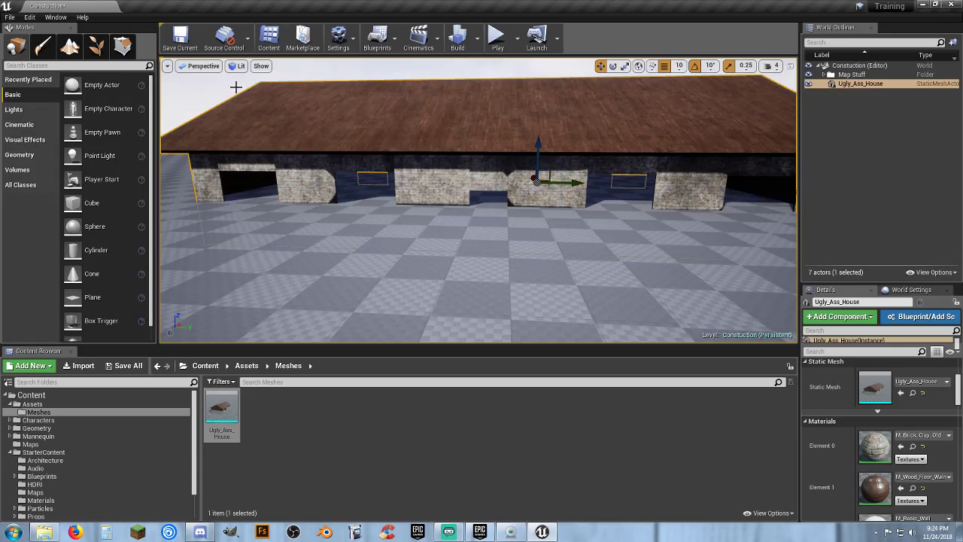
{"action": "left_click", "coordinate": [168, 66]}
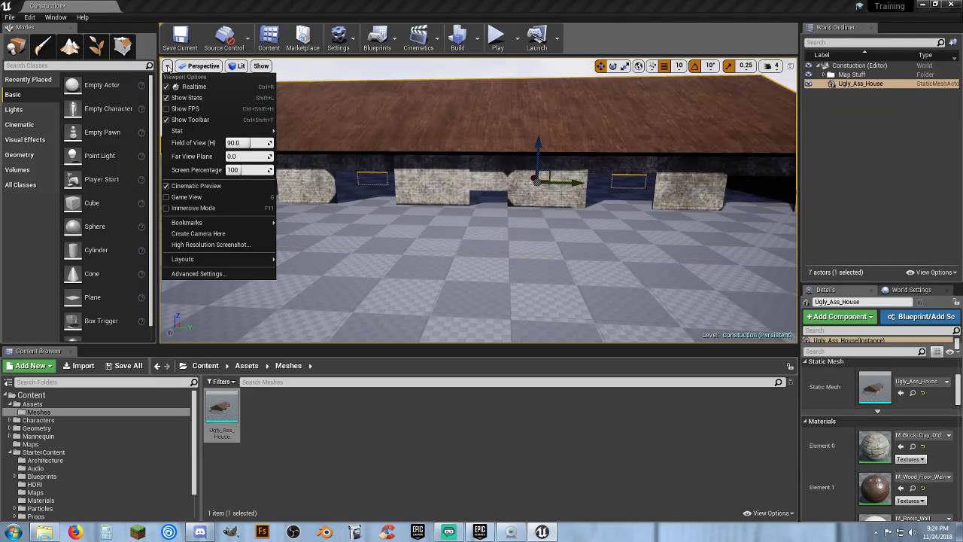
{"action": "left_click", "coordinate": [296, 79]}
{"action": "left_click", "coordinate": [198, 65]}
{"action": "left_click", "coordinate": [196, 65]}
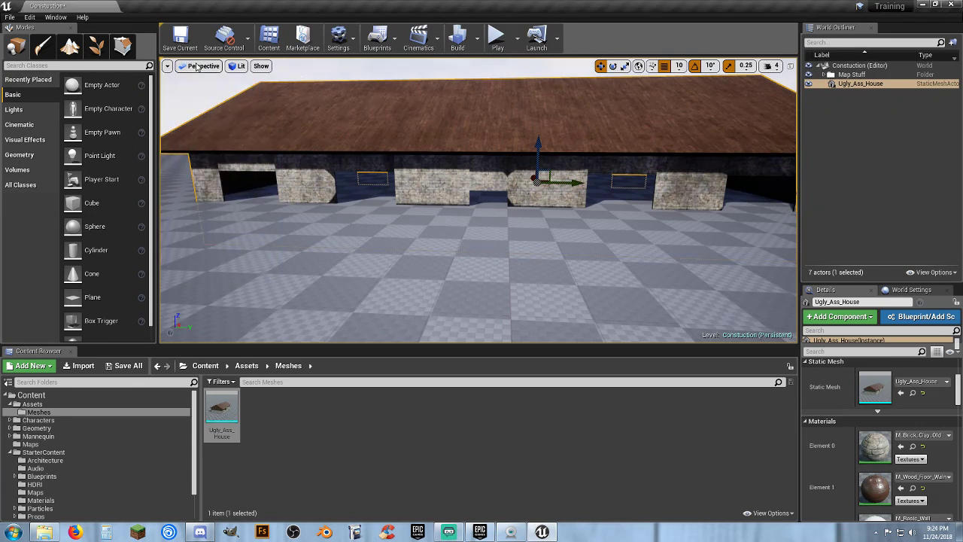
{"action": "left_click", "coordinate": [198, 66]}
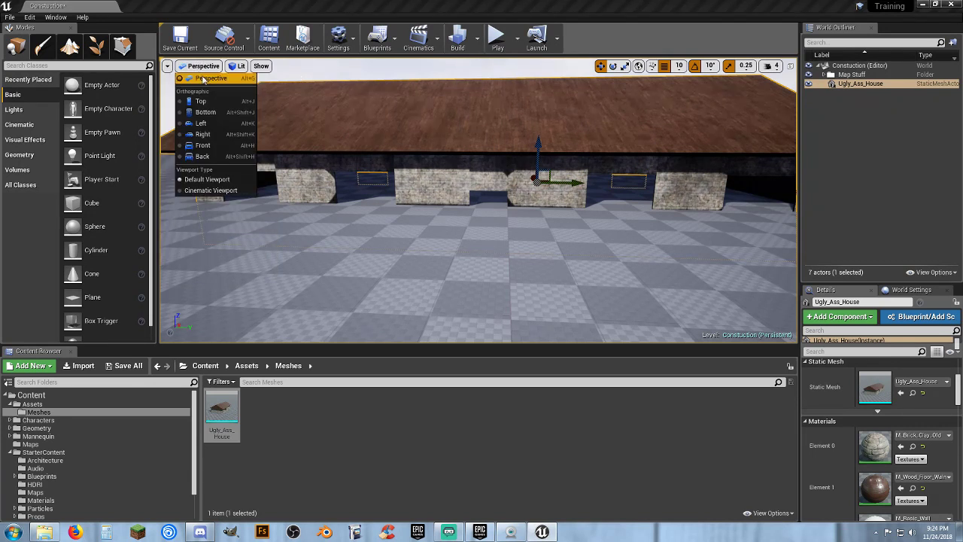
{"action": "left_click", "coordinate": [201, 124]}
{"action": "right_click_drag", "start_coordinate": [539, 275], "coordinate": [396, 326]}
{"action": "scroll", "coordinate": [458, 331], "scroll_direction": "down", "scroll_amount": 4}
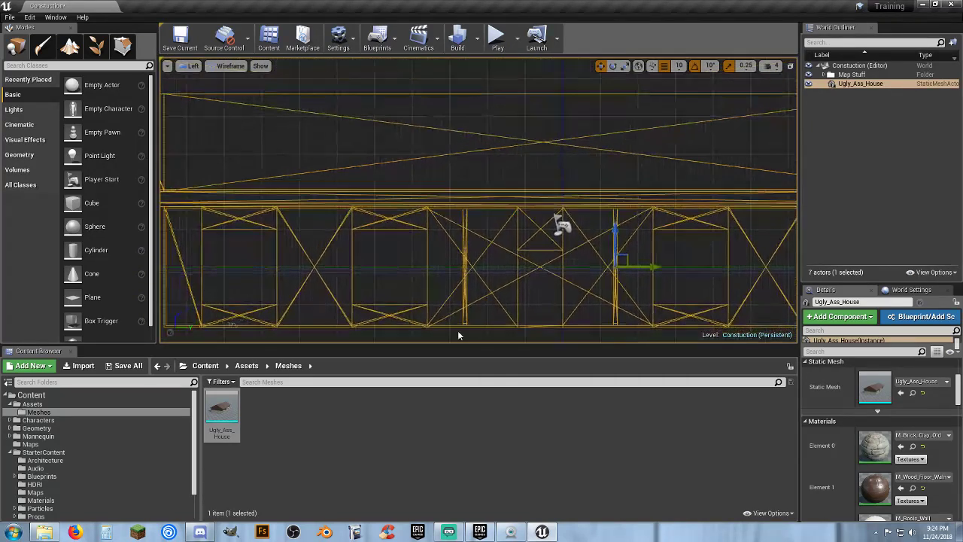
{"action": "right_click_drag", "start_coordinate": [553, 314], "coordinate": [457, 272]}
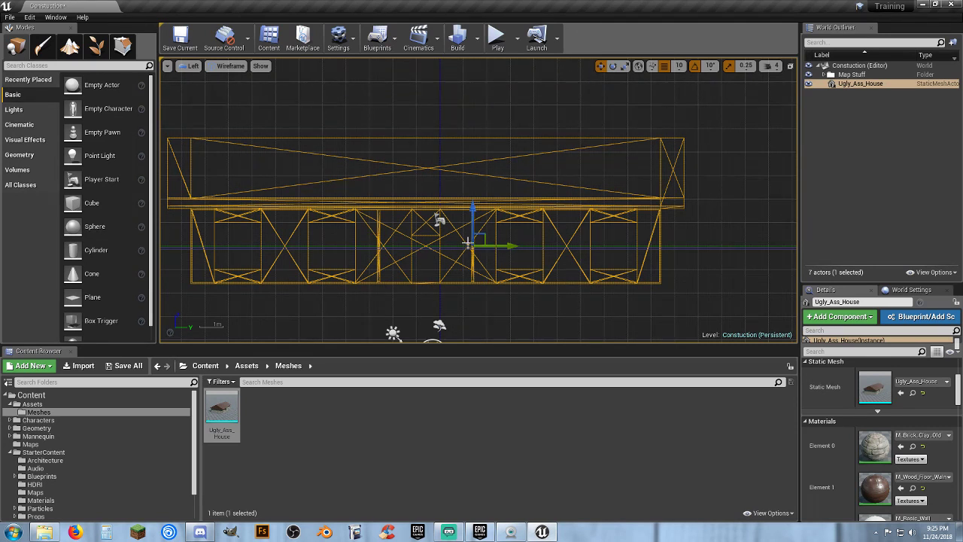
Try moving the house's pivot point upward in the Left view and undo the move.
{"action": "scroll", "coordinate": [470, 244], "scroll_direction": "up", "scroll_amount": 3}
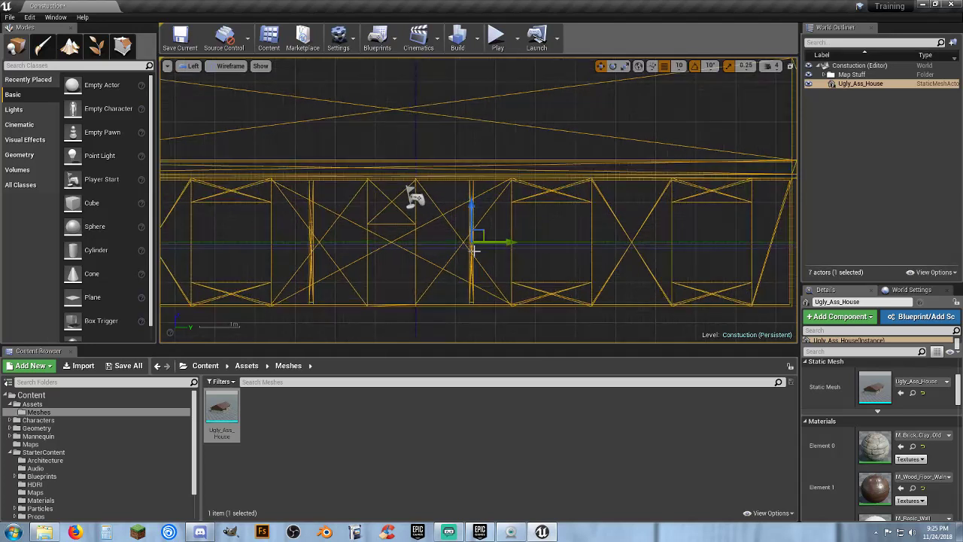
{"action": "scroll", "coordinate": [475, 250], "scroll_direction": "up", "scroll_amount": 2}
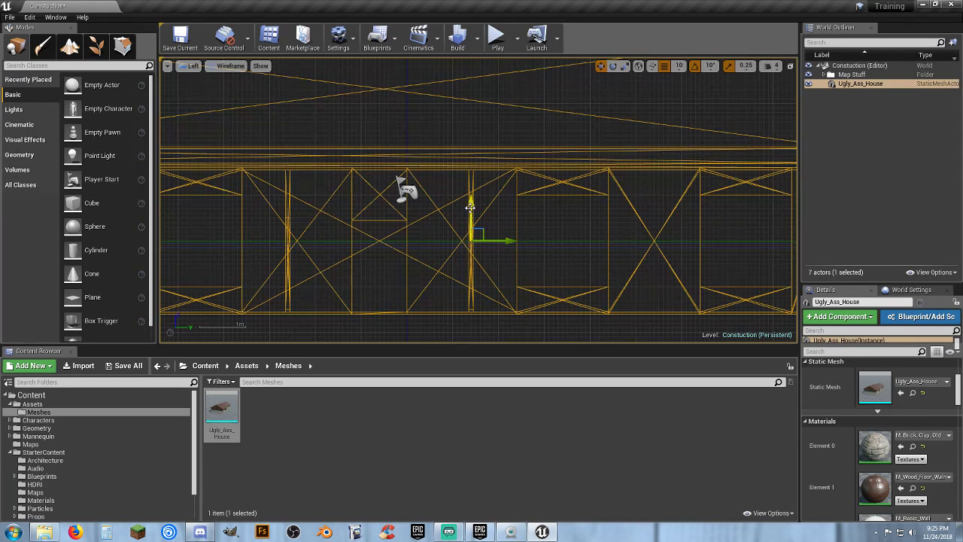
{"action": "left_click_drag", "start_coordinate": [470, 207], "coordinate": [469, 192]}
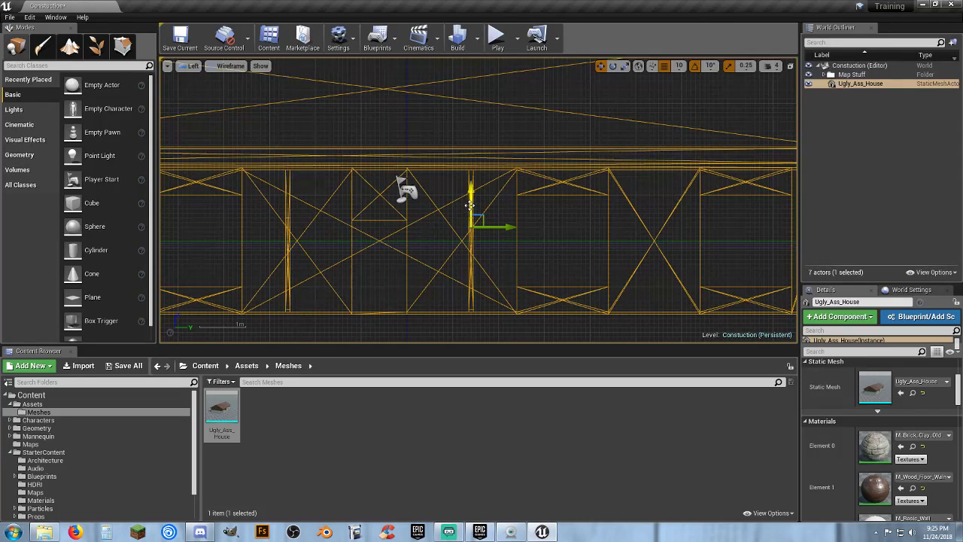
{"action": "key", "text": "ctrl+z"}
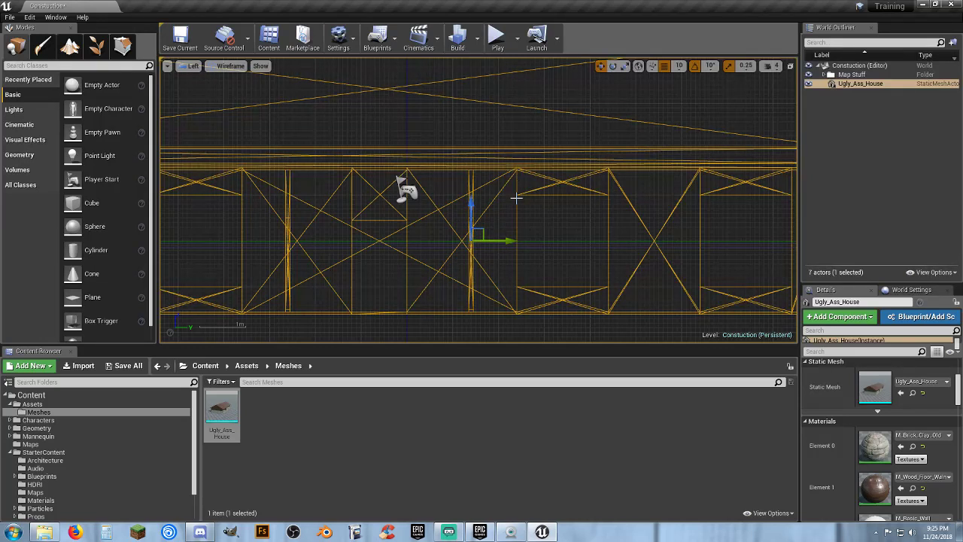
{"action": "key", "text": "ctrl+z"}
Raise the house until its base is at ground level and move its pivot down to the bottom edge of the walls.
{"action": "left_click_drag", "start_coordinate": [470, 203], "coordinate": [487, 137]}
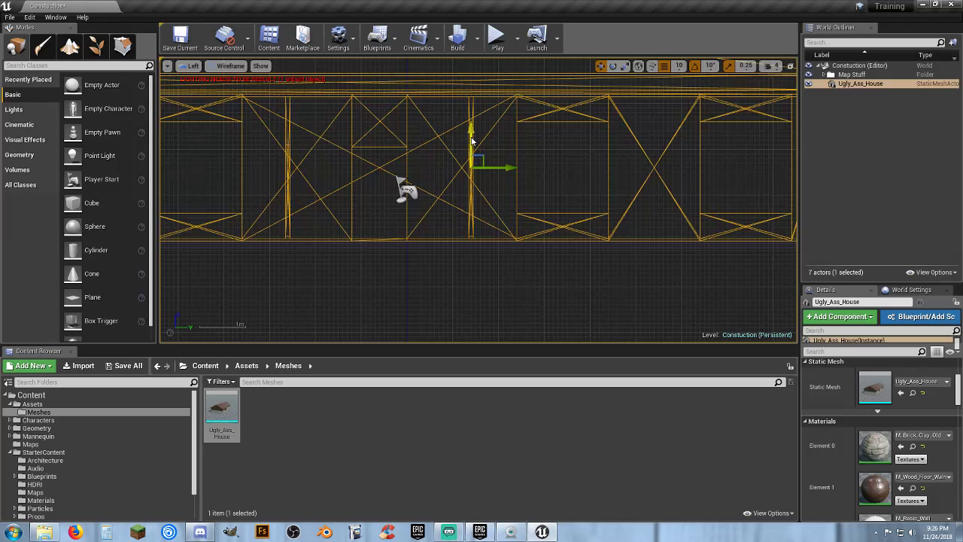
{"action": "middle_click_drag", "start_coordinate": [471, 137], "coordinate": [471, 212]}
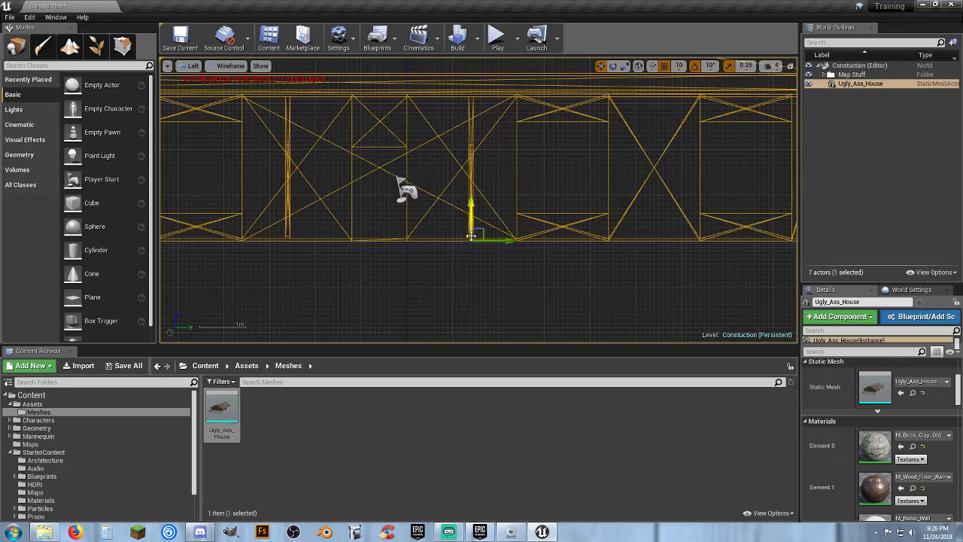
{"action": "scroll", "coordinate": [475, 253], "scroll_direction": "up", "scroll_amount": 3}
{"action": "scroll", "coordinate": [471, 223], "scroll_direction": "up", "scroll_amount": 2}
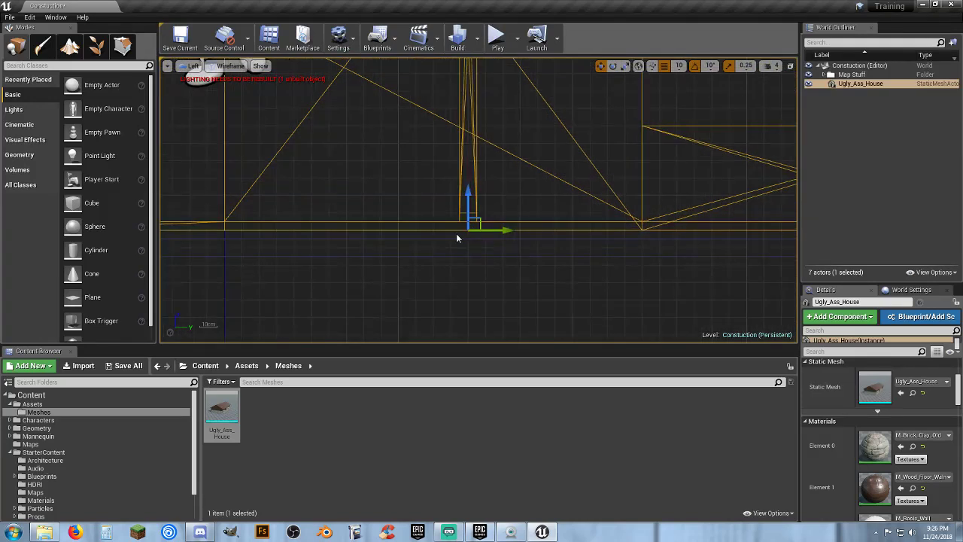
{"action": "scroll", "coordinate": [459, 234], "scroll_direction": "up", "scroll_amount": 2}
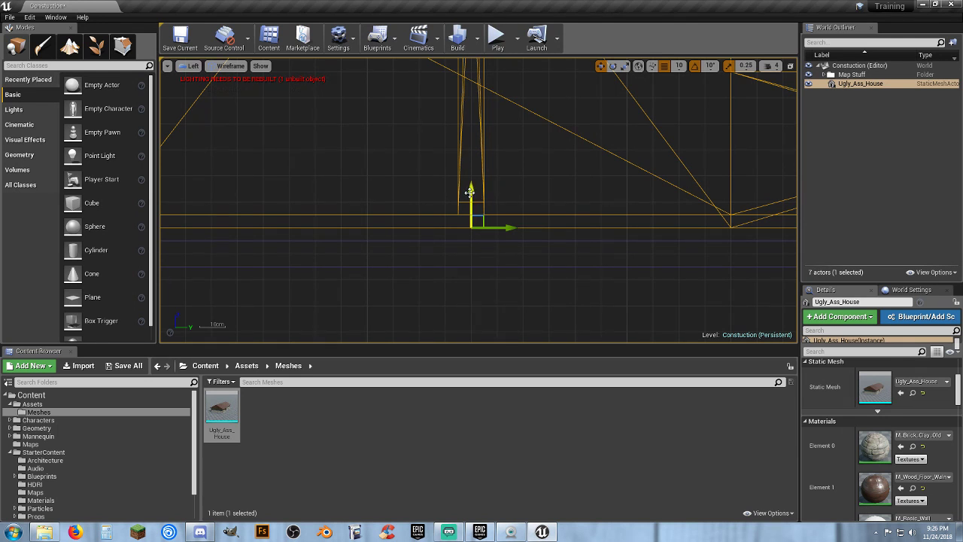
{"action": "mouse_move", "coordinate": [471, 200]}
{"action": "left_mouse_down"}
{"action": "mouse_move", "coordinate": [471, 174]}
{"action": "mouse_move", "coordinate": [471, 199]}
{"action": "left_mouse_up"}
Set the moved pivot as the house's pivot offset and save the Constuction level with its built data.
{"action": "right_click", "coordinate": [513, 302]}
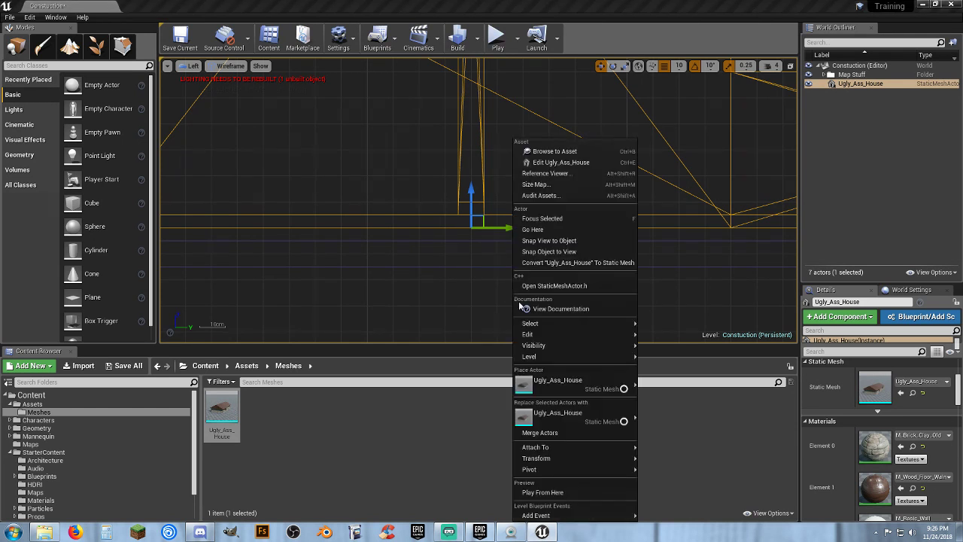
{"action": "mouse_move", "coordinate": [580, 468]}
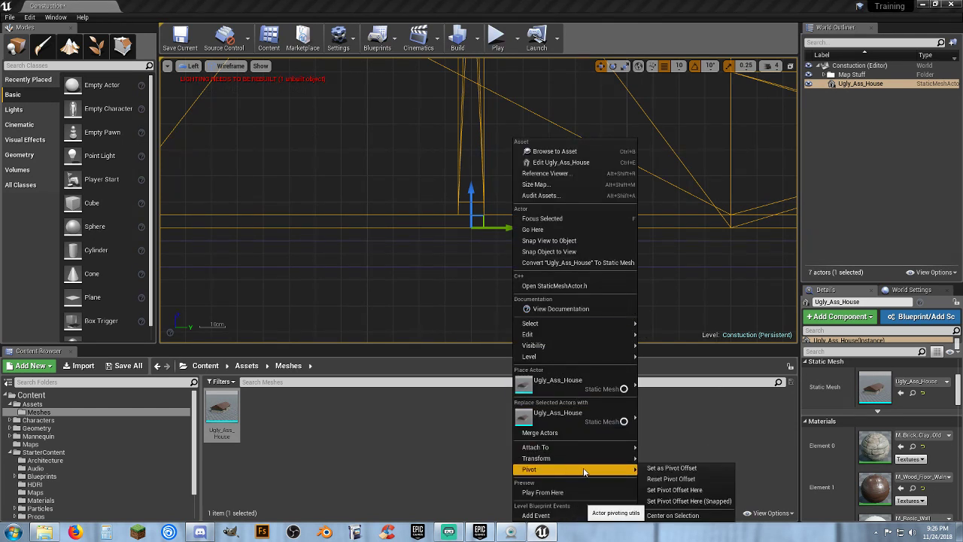
{"action": "left_click", "coordinate": [657, 469]}
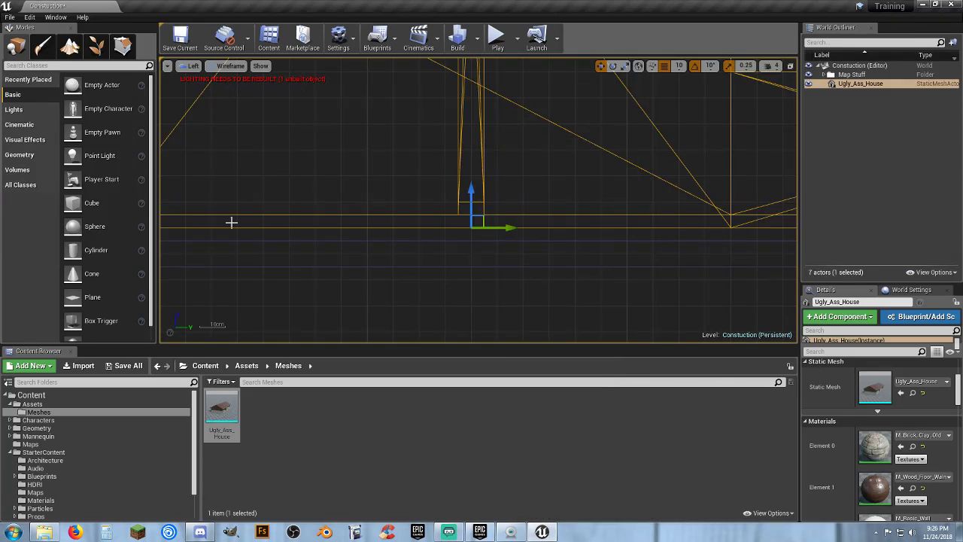
{"action": "left_click", "coordinate": [124, 365]}
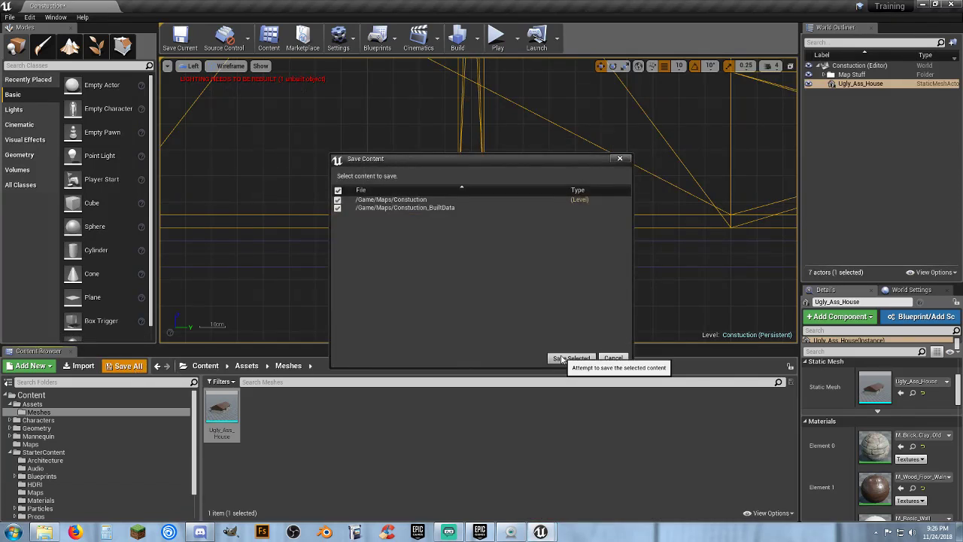
{"action": "left_click", "coordinate": [571, 358]}
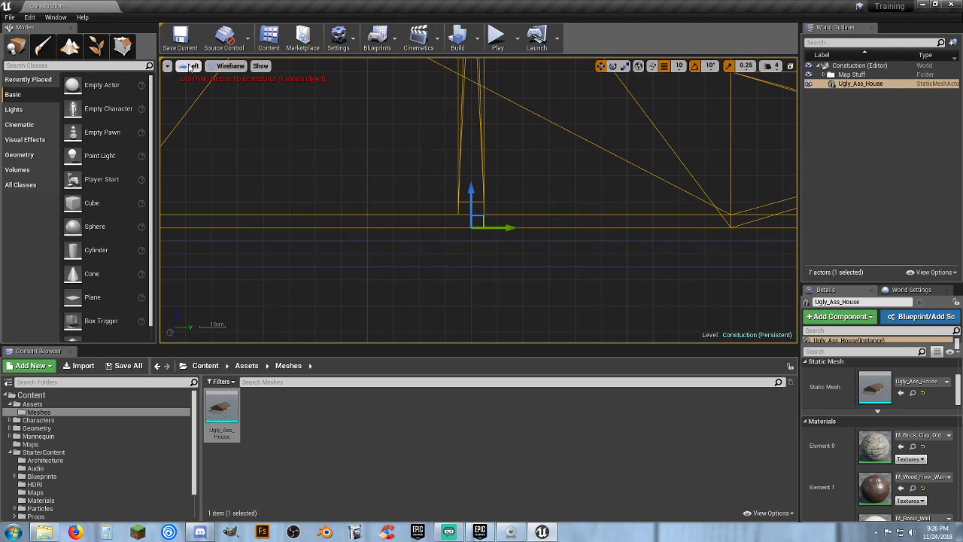
Check the house's base against the ground in perspective and try lowering the house slightly in the Left view.
{"action": "left_click", "coordinate": [190, 66]}
{"action": "left_click", "coordinate": [207, 82]}
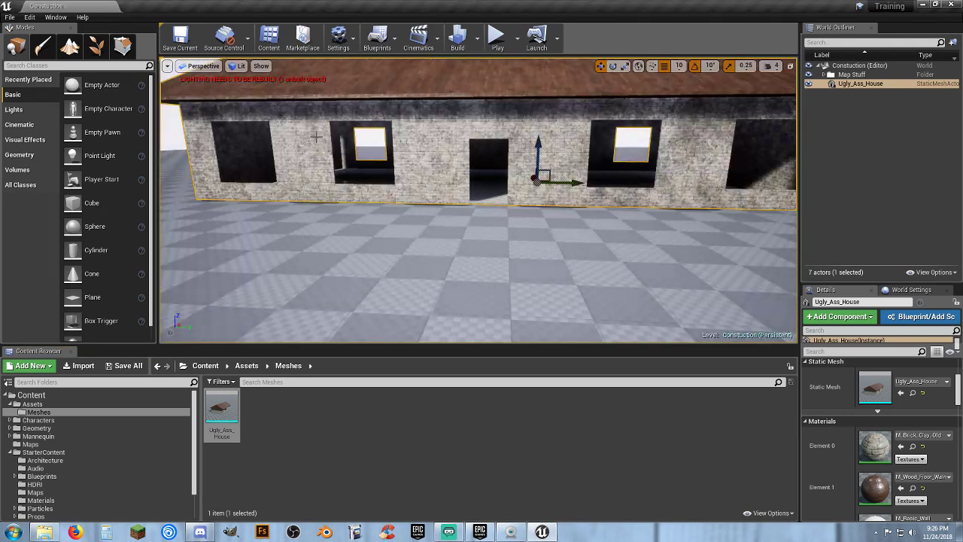
{"action": "right_click_drag", "start_coordinate": [484, 201], "coordinate": [507, 174]}
{"action": "key", "text": "w"}
{"action": "key", "text": "w"}
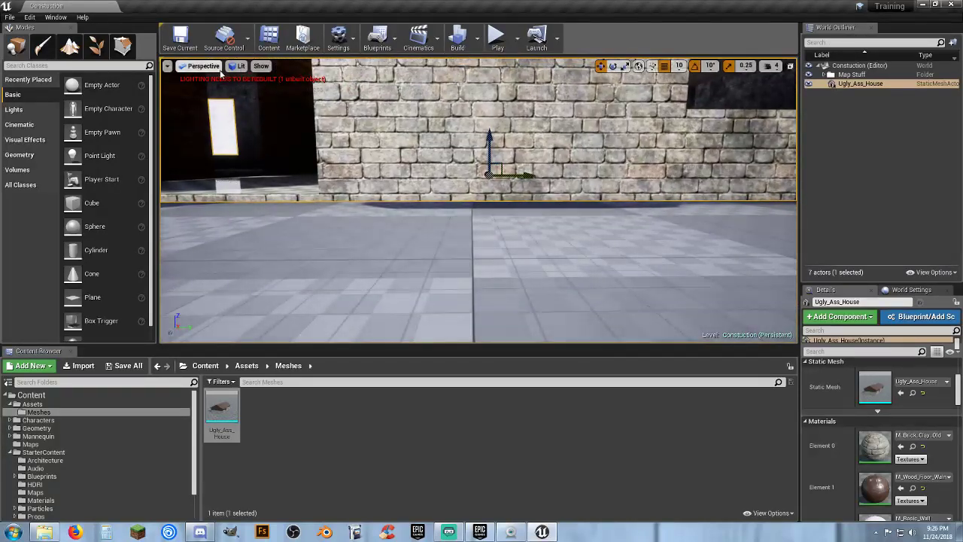
{"action": "left_click", "coordinate": [202, 66]}
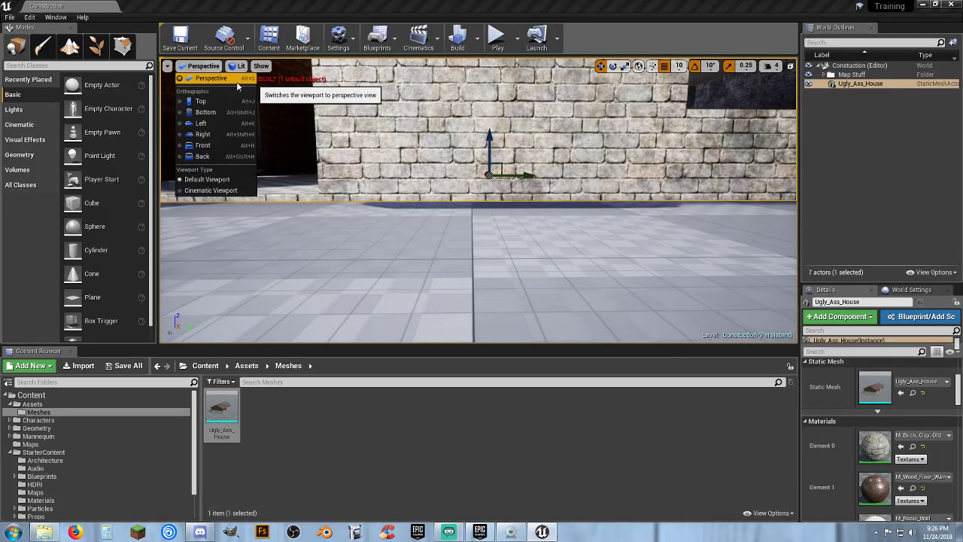
{"action": "left_click", "coordinate": [201, 123]}
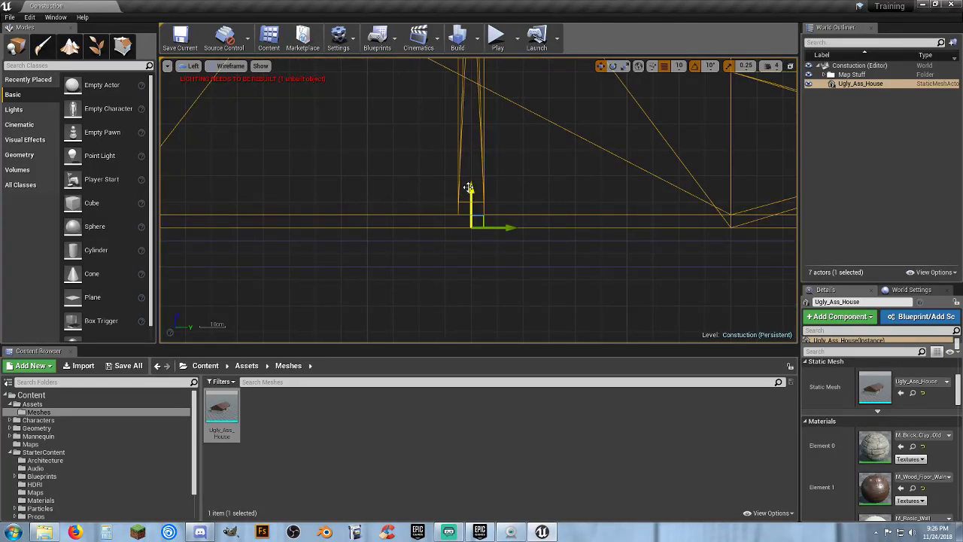
{"action": "left_click_drag", "start_coordinate": [470, 188], "coordinate": [469, 197]}
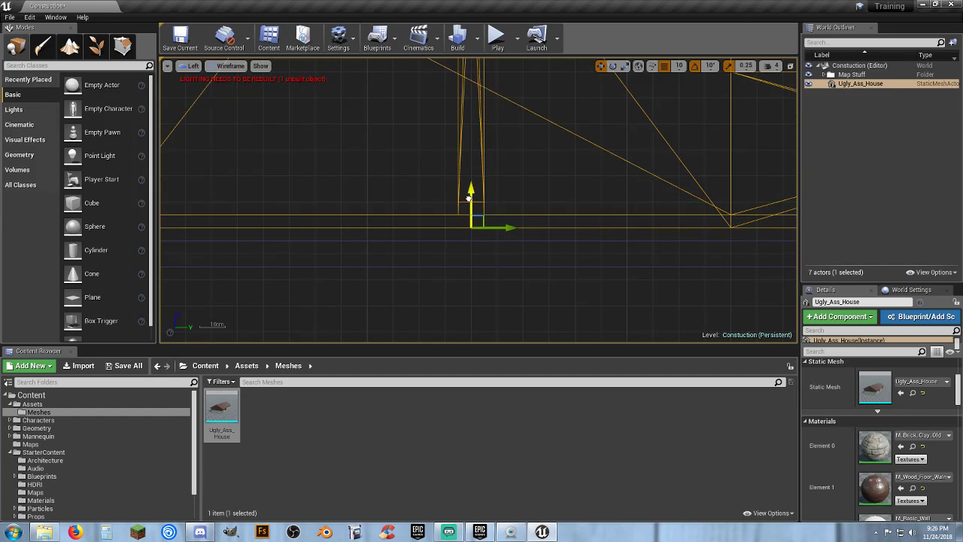
Set the position grid snap to 5 and lower the house by one increment onto the ground line.
{"action": "left_click", "coordinate": [678, 67]}
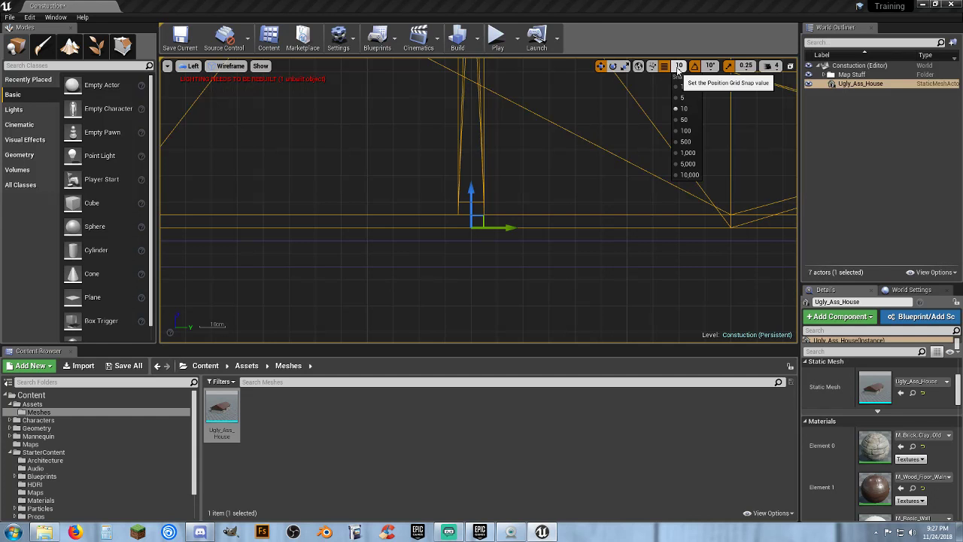
{"action": "left_click", "coordinate": [681, 100]}
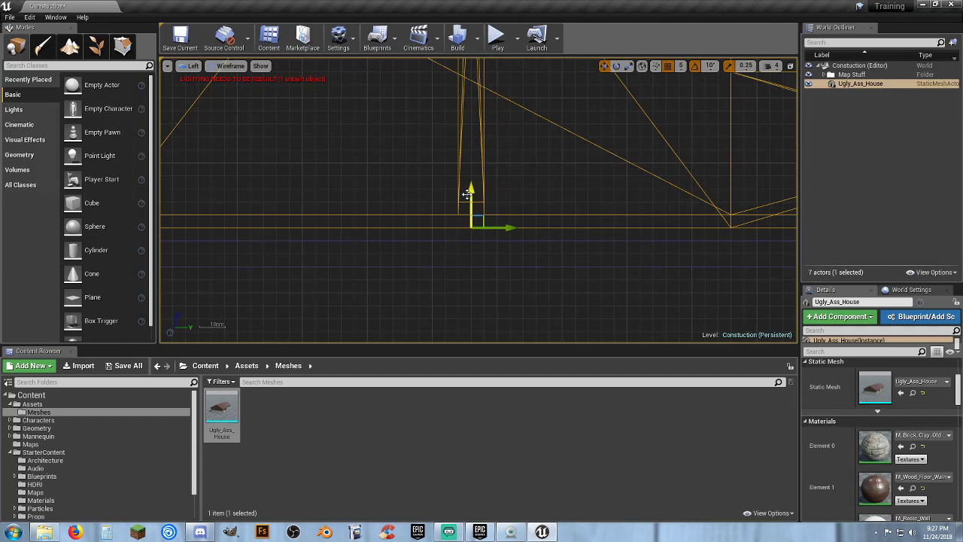
{"action": "left_click_drag", "start_coordinate": [471, 197], "coordinate": [470, 204]}
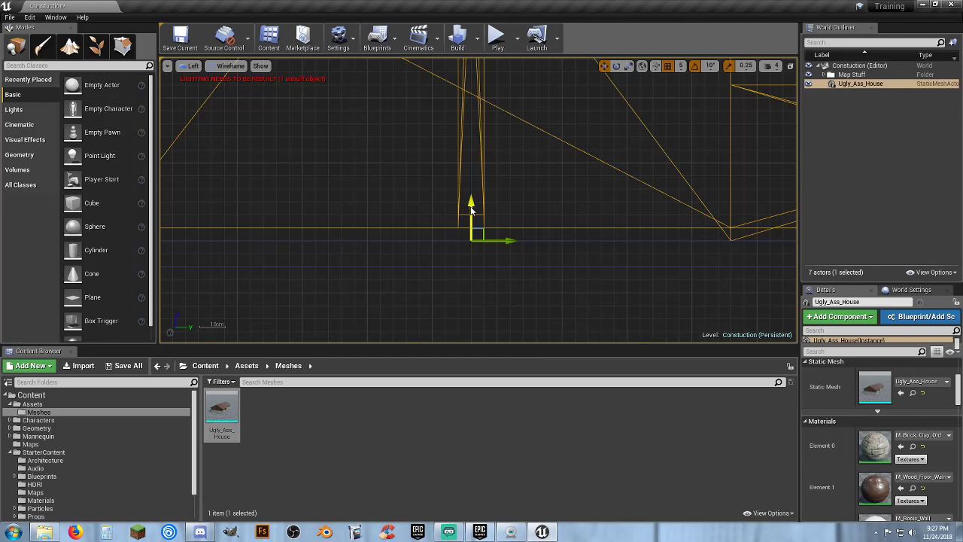
Move the house's pivot up one 5-unit increment to the upper floor line and set it as the pivot offset.
{"action": "middle_click_drag", "start_coordinate": [471, 204], "coordinate": [471, 191]}
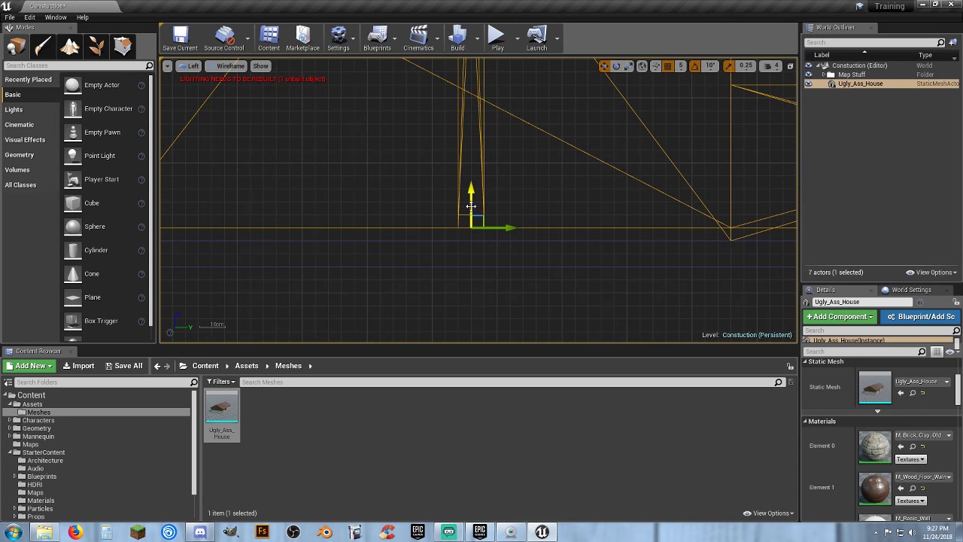
{"action": "right_click", "coordinate": [474, 331]}
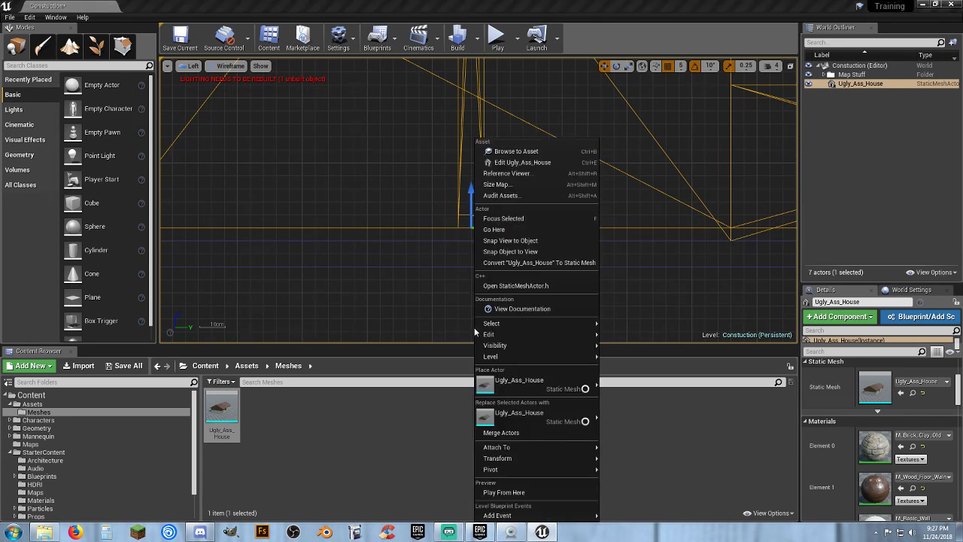
{"action": "mouse_move", "coordinate": [537, 470]}
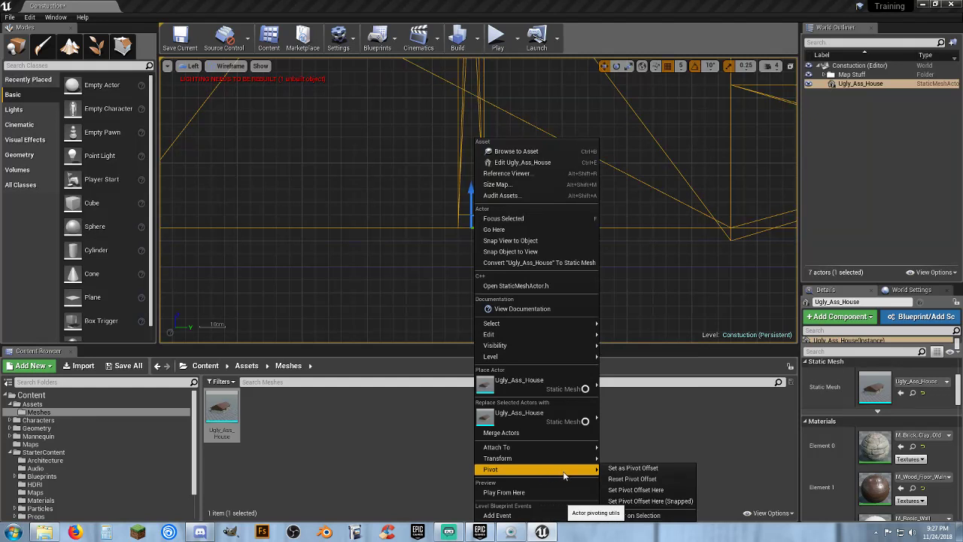
{"action": "left_click", "coordinate": [626, 470]}
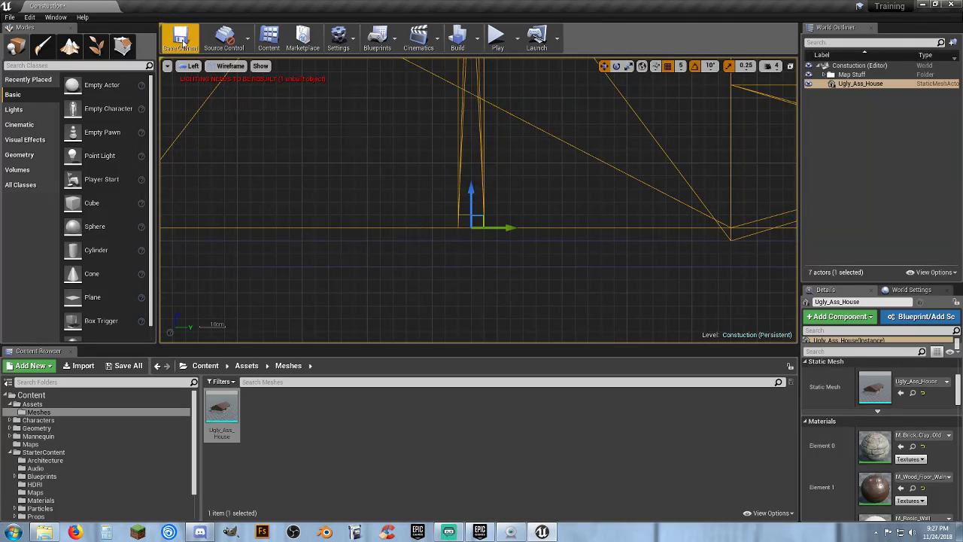
Save the Constuction level and return to the perspective view with the whole front of the house framed.
{"action": "left_click", "coordinate": [126, 366]}
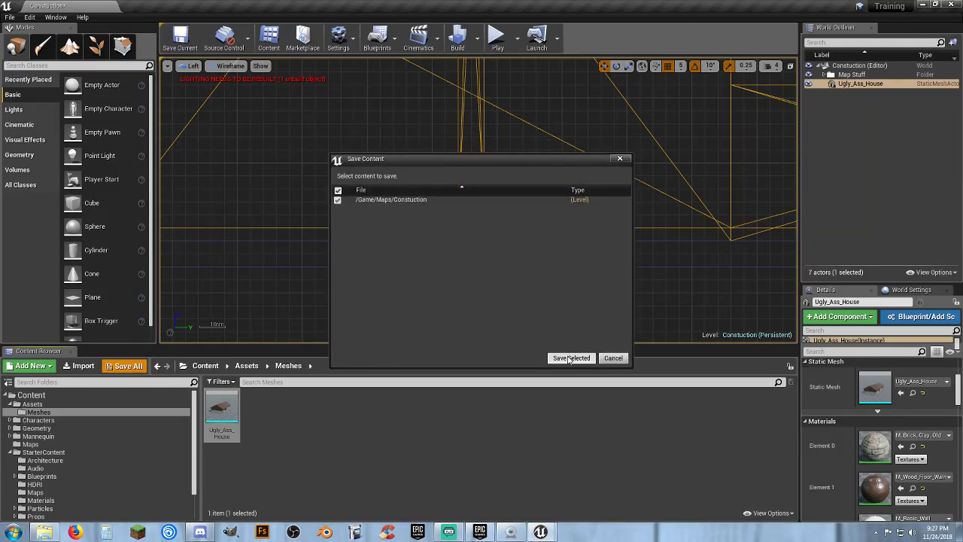
{"action": "left_click", "coordinate": [568, 354]}
{"action": "left_click", "coordinate": [188, 66]}
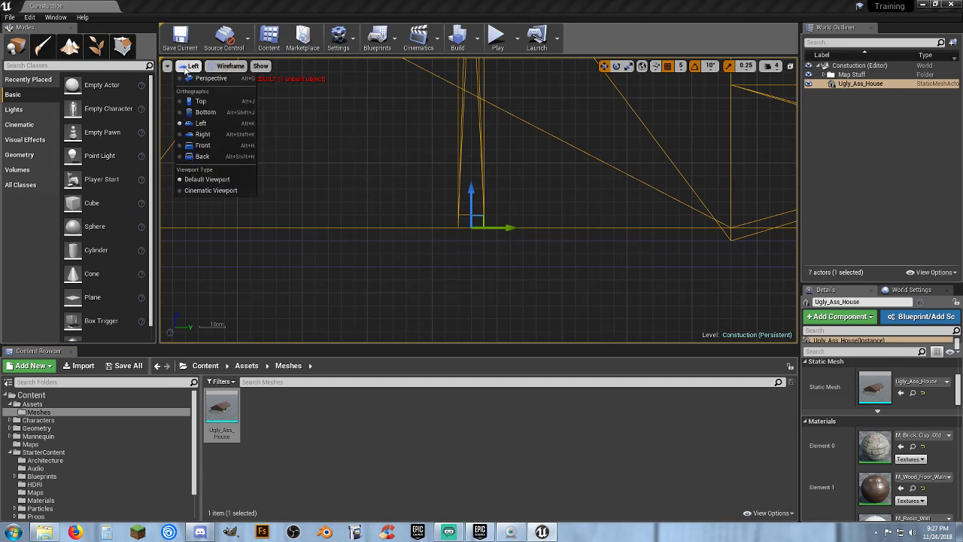
{"action": "left_click", "coordinate": [198, 79]}
{"action": "key", "text": "s"}
{"action": "right_click_drag", "start_coordinate": [478, 200], "coordinate": [369, 199]}
{"action": "key", "text": "w"}
{"action": "key", "text": "w"}
{"action": "key", "text": "s"}
{"action": "key", "text": "s"}
{"action": "right_click_drag", "start_coordinate": [403, 155], "coordinate": [411, 155]}
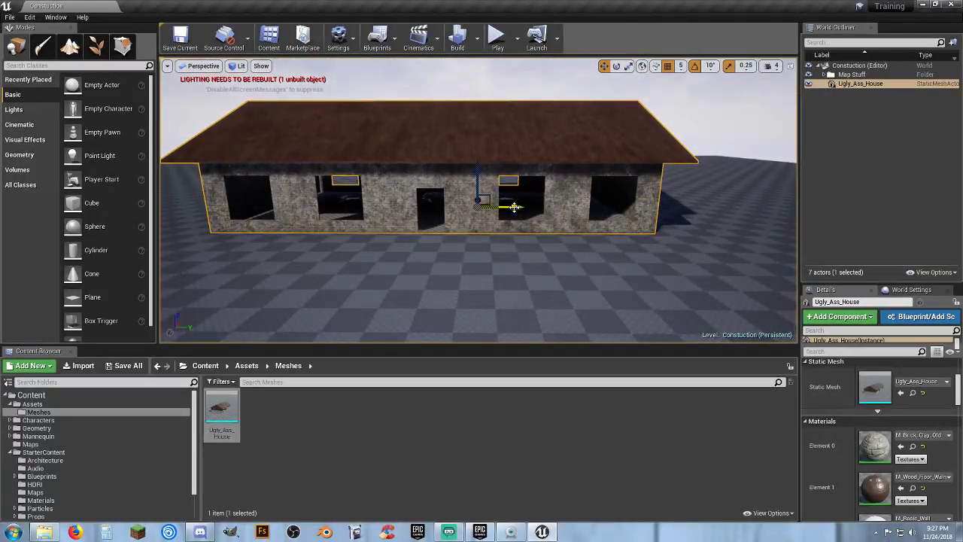
Set the Ugly_Ass_House actor's location to X 0, Y 0, Z 0.
{"action": "scroll", "coordinate": [887, 399], "scroll_direction": "up", "scroll_amount": 3}
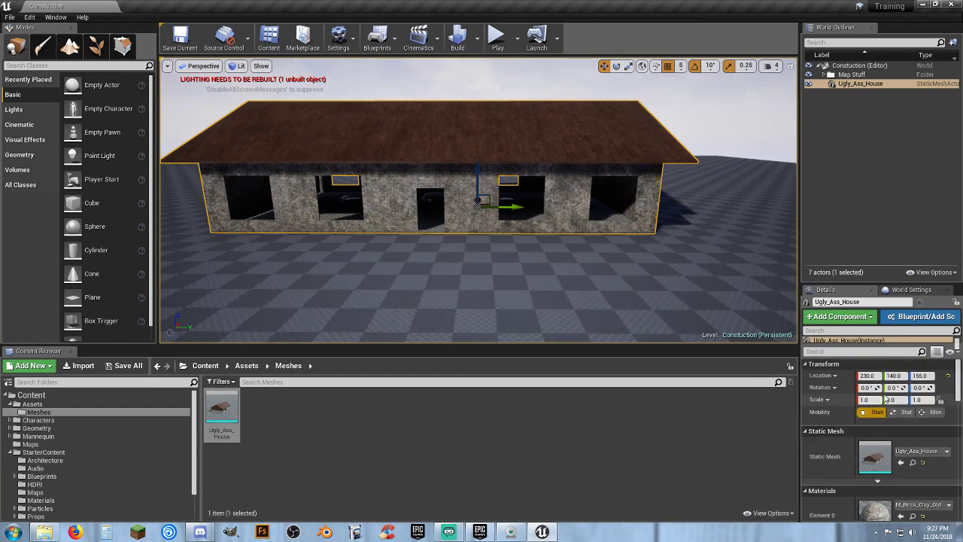
{"action": "left_click", "coordinate": [879, 376]}
{"action": "type", "text": "0"}
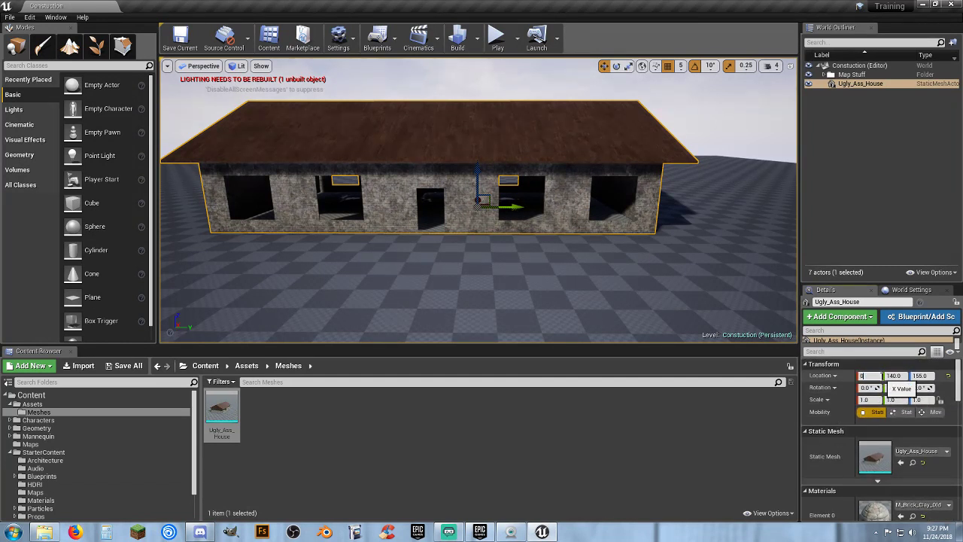
{"action": "key", "text": "Tab"}
{"action": "type", "text": "0"}
{"action": "key", "text": "Tab"}
{"action": "type", "text": "0"}
{"action": "key", "text": "Return"}
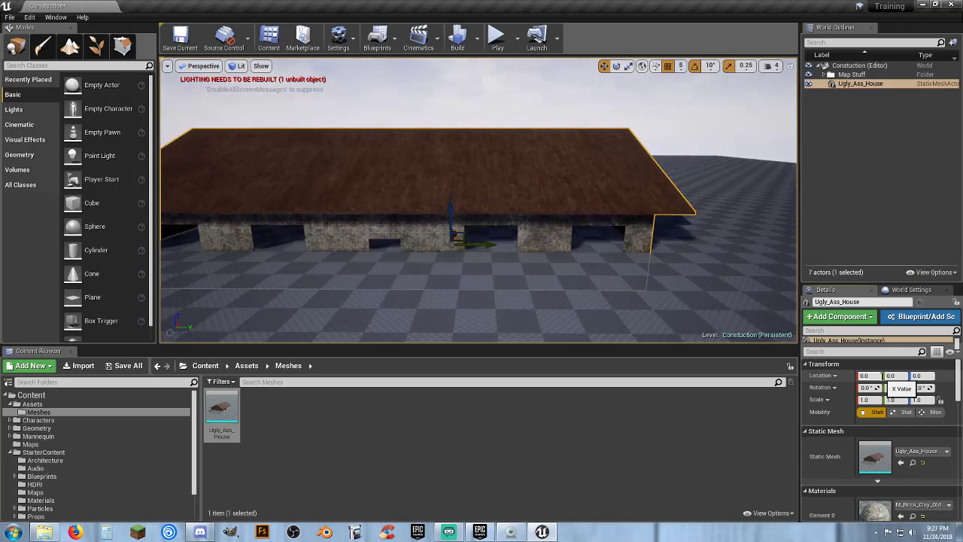
Raise the house to a Z location of 155 and inspect its wall base and interior floor.
{"action": "key", "text": "w"}
{"action": "right_click_drag", "start_coordinate": [500, 307], "coordinate": [438, 246]}
{"action": "key", "text": "s"}
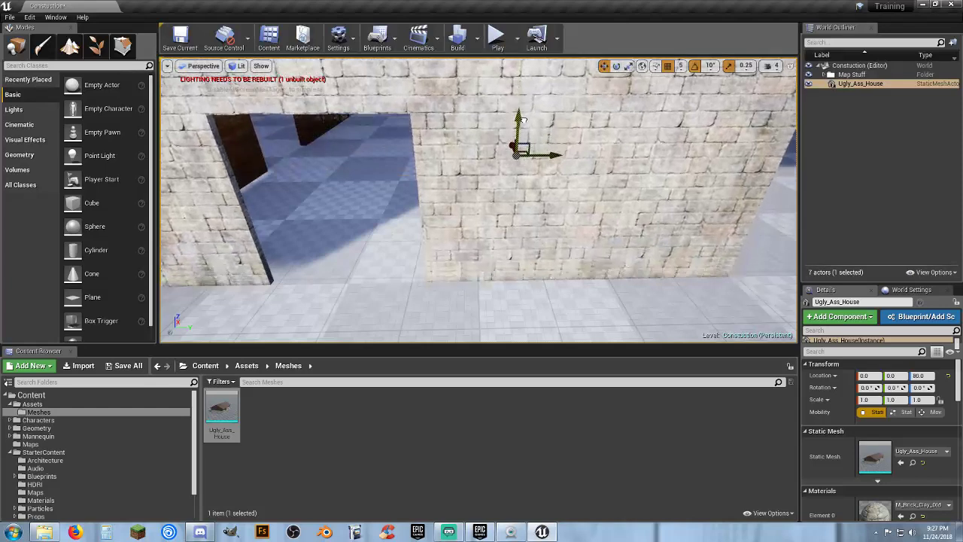
{"action": "left_click_drag", "start_coordinate": [523, 119], "coordinate": [527, 86]}
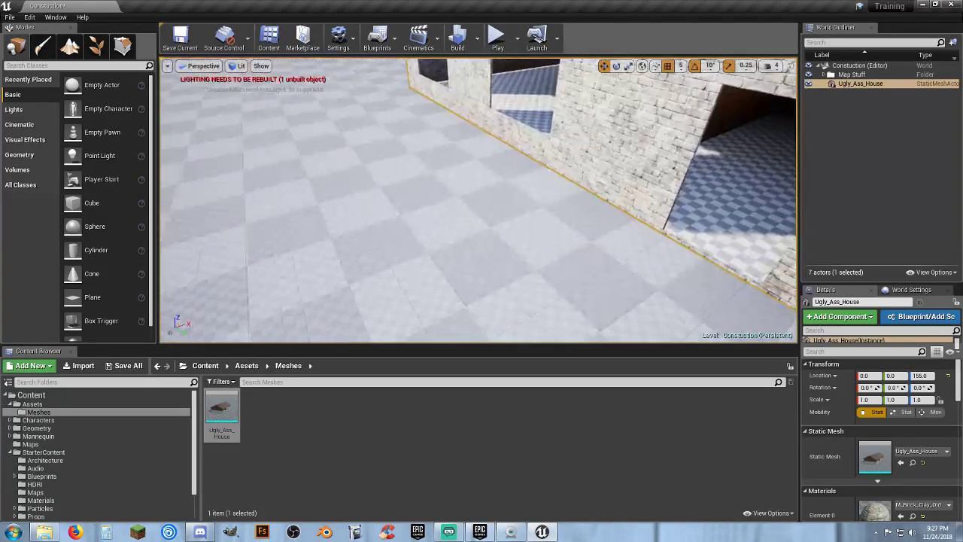
{"action": "right_click_drag", "start_coordinate": [479, 199], "coordinate": [449, 250]}
{"action": "key", "text": "w"}
{"action": "key", "text": "s"}
{"action": "key", "text": "w"}
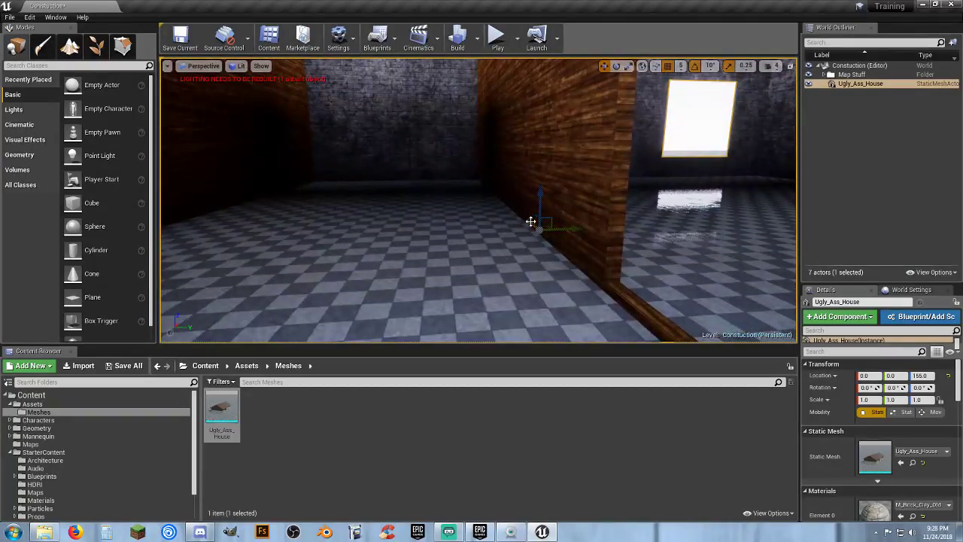
{"action": "scroll", "coordinate": [571, 226], "scroll_direction": "down", "scroll_amount": 10}
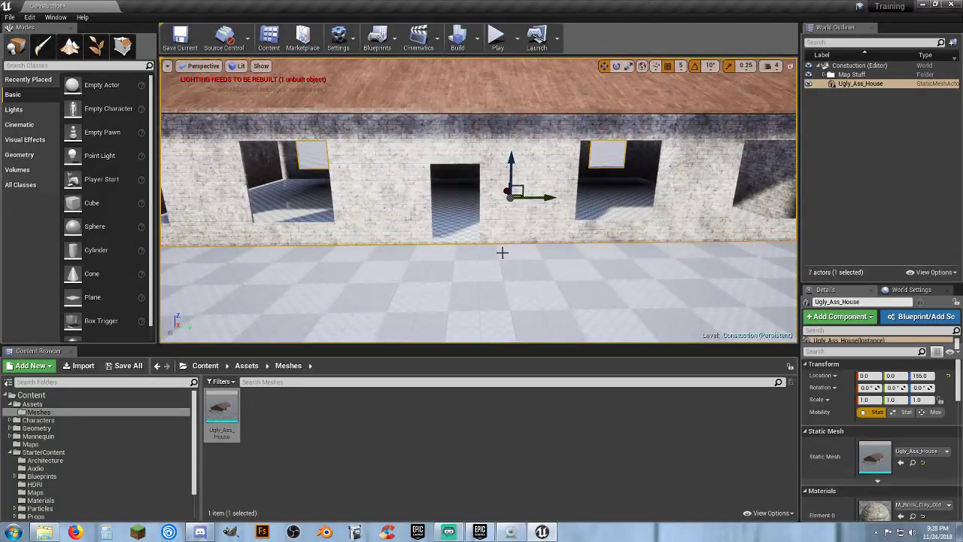
Rotate the house 90° about its vertical axis and rebuild the level's lighting only.
{"action": "key", "text": "s"}
{"action": "mouse_move", "coordinate": [479, 201]}
{"action": "right_mouse_down"}
{"action": "mouse_move", "coordinate": [467, 212]}
{"action": "mouse_move", "coordinate": [376, 181]}
{"action": "mouse_move", "coordinate": [479, 189]}
{"action": "right_mouse_up"}
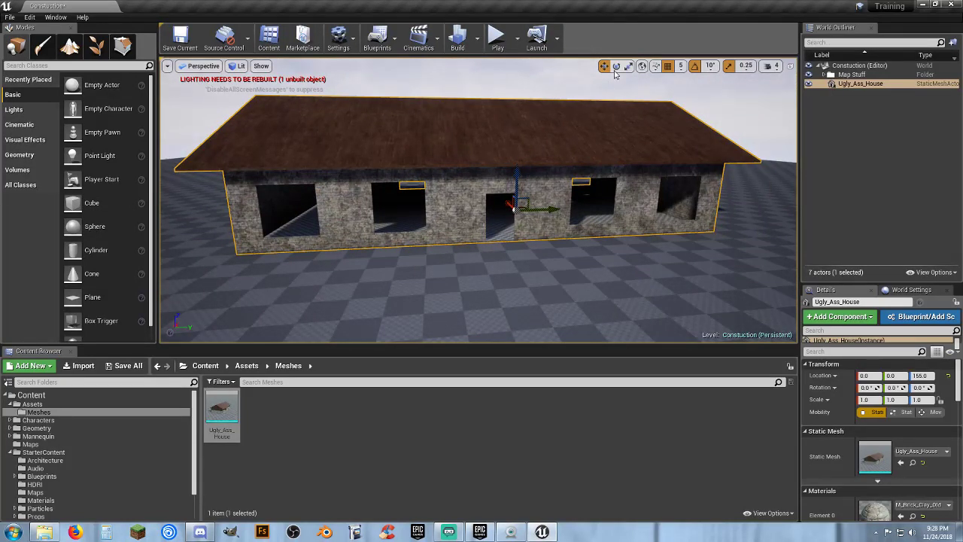
{"action": "left_click_drag", "start_coordinate": [505, 226], "coordinate": [421, 229]}
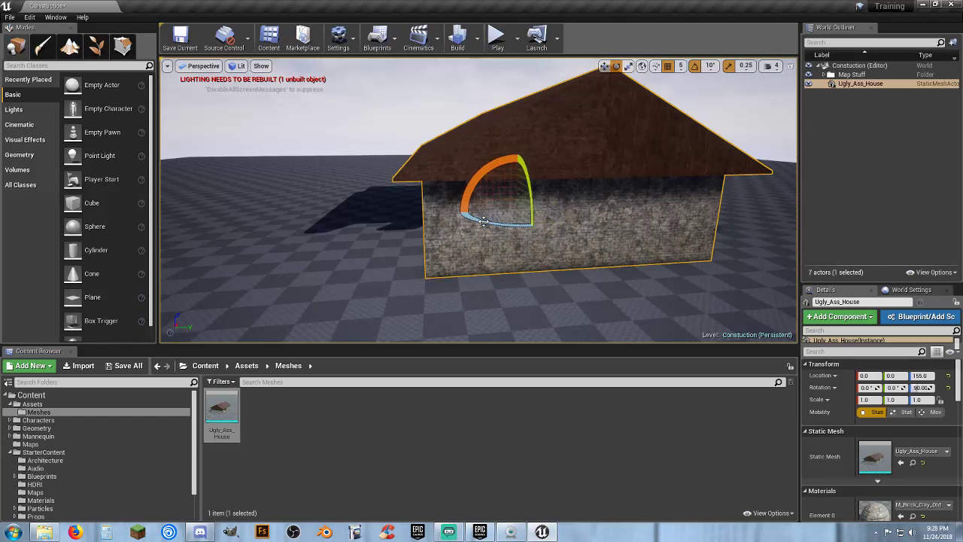
{"action": "left_click", "coordinate": [477, 42]}
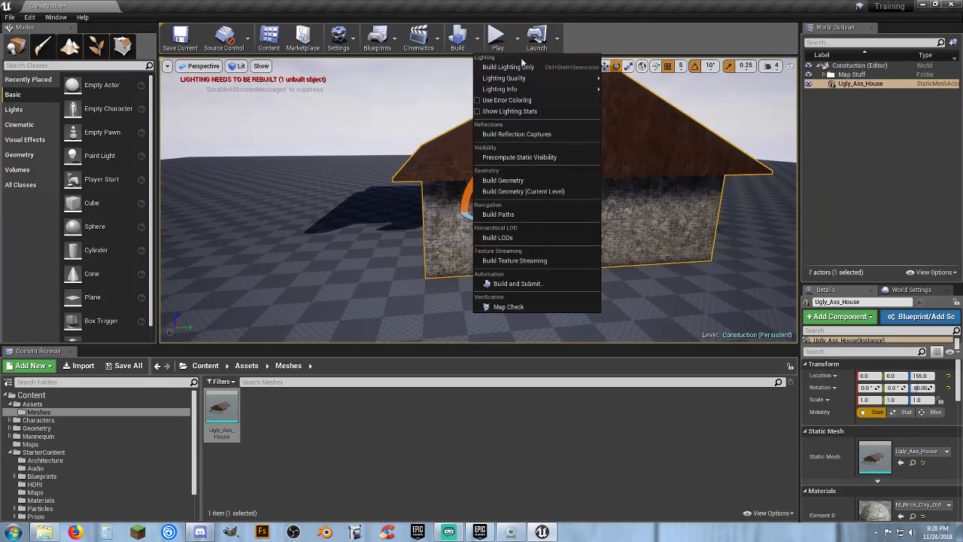
{"action": "left_click", "coordinate": [578, 69]}
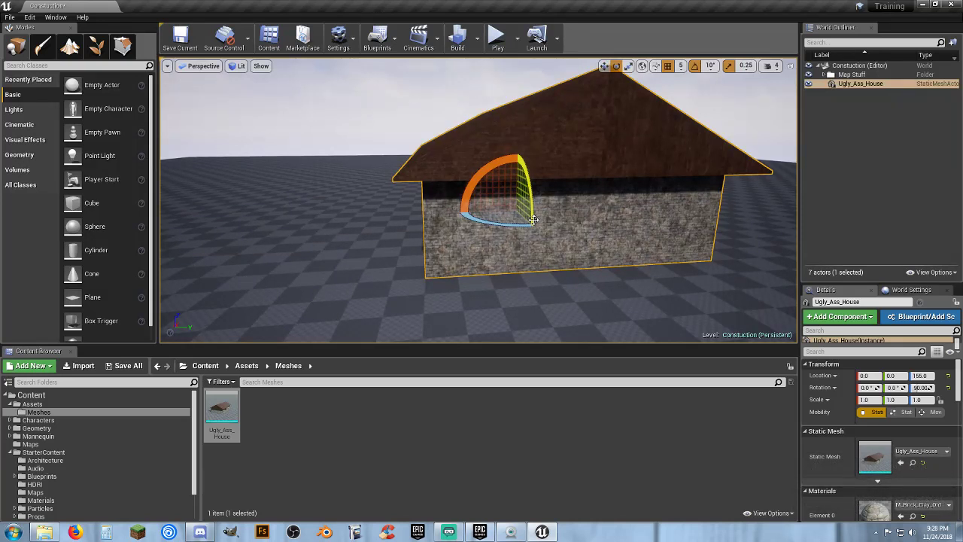
Play-test the level by running the character around the house and through its doorway and rooms, then end the session.
{"action": "left_click", "coordinate": [498, 37]}
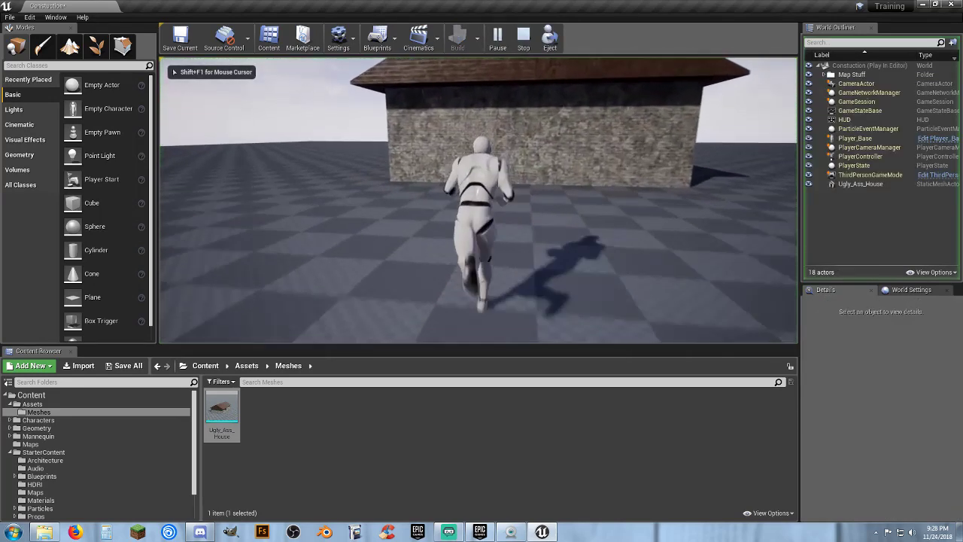
{"action": "key", "text": "w"}
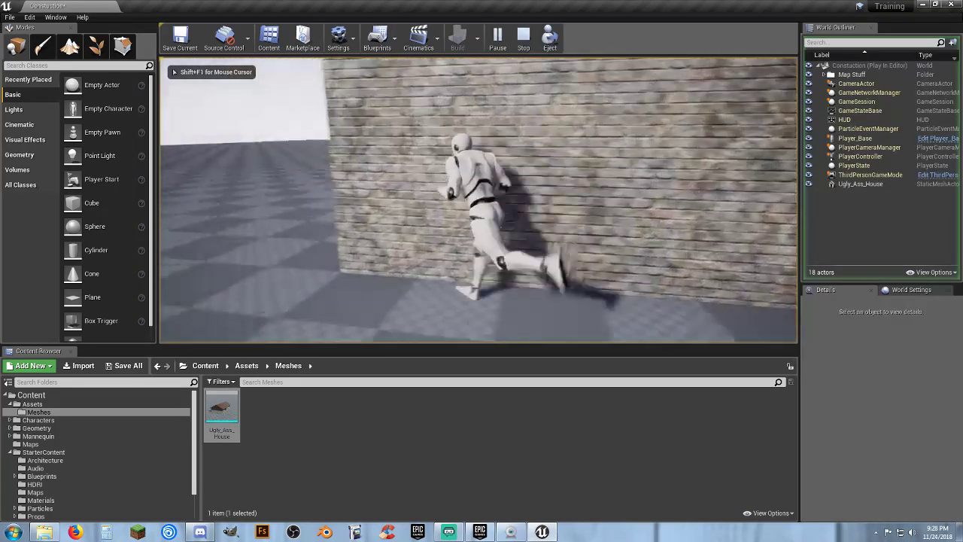
{"action": "key", "text": "w"}
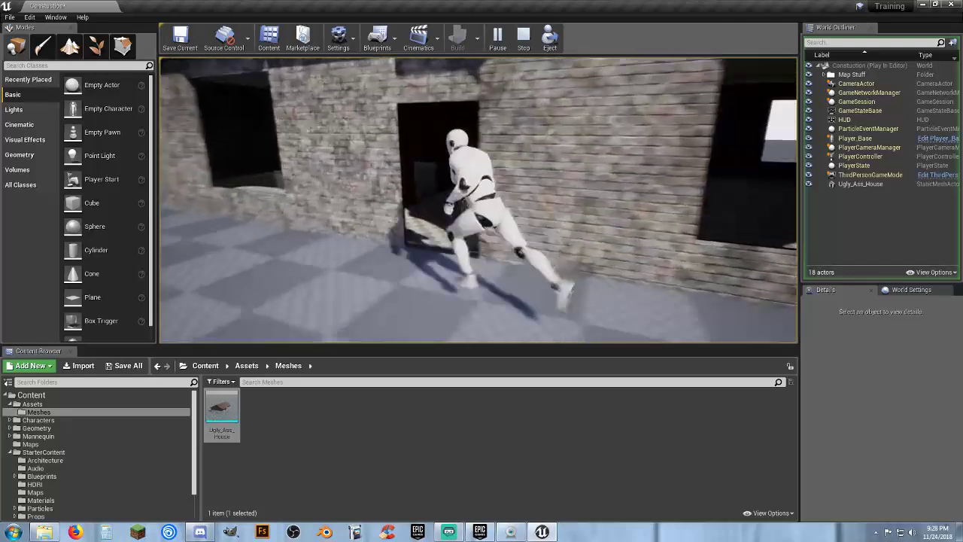
{"action": "key", "text": "w"}
{"action": "key", "text": "w"}
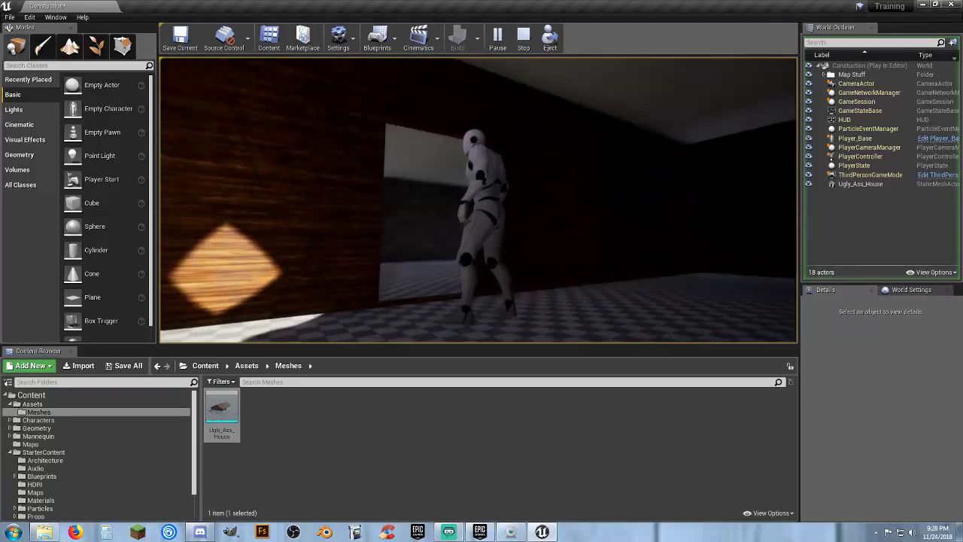
{"action": "key", "text": "w"}
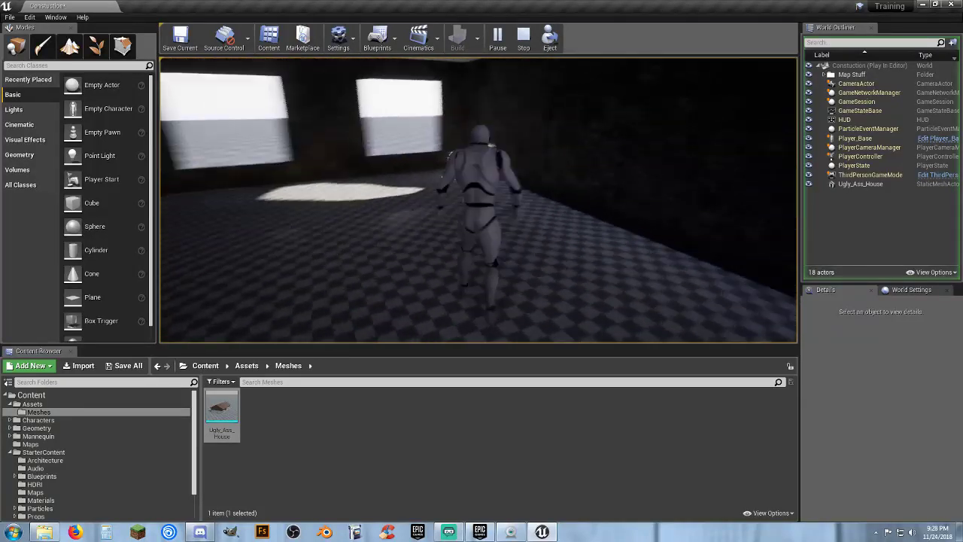
{"action": "key", "text": "w"}
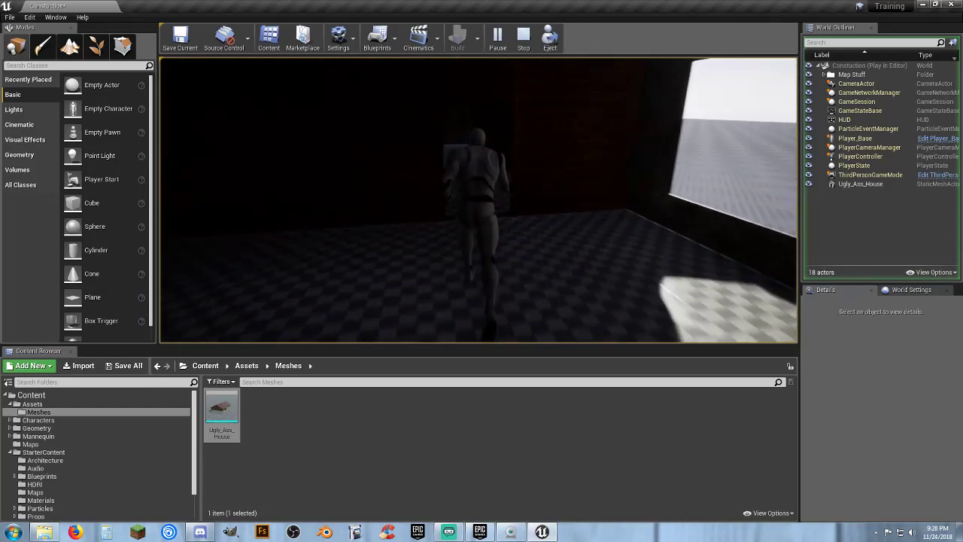
{"action": "key", "text": "w"}
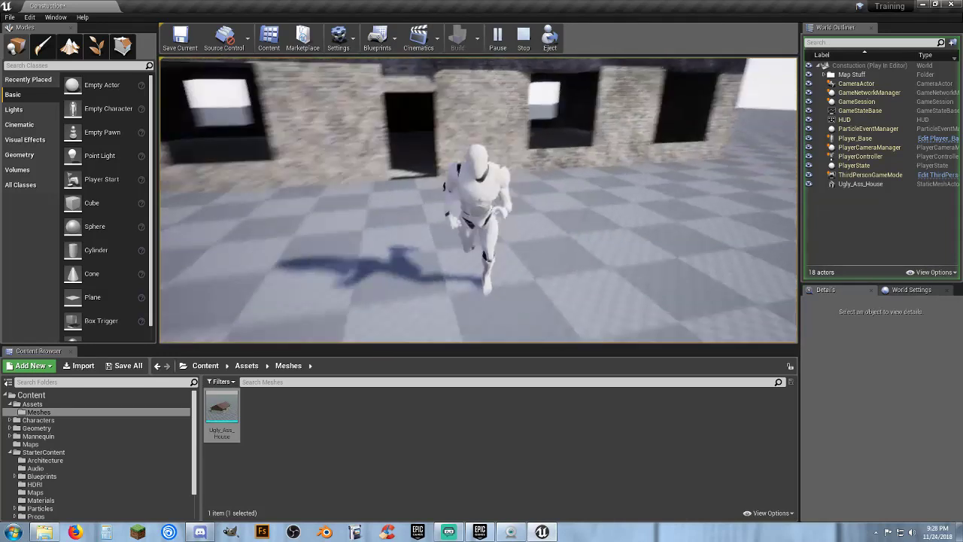
{"action": "key", "text": "a"}
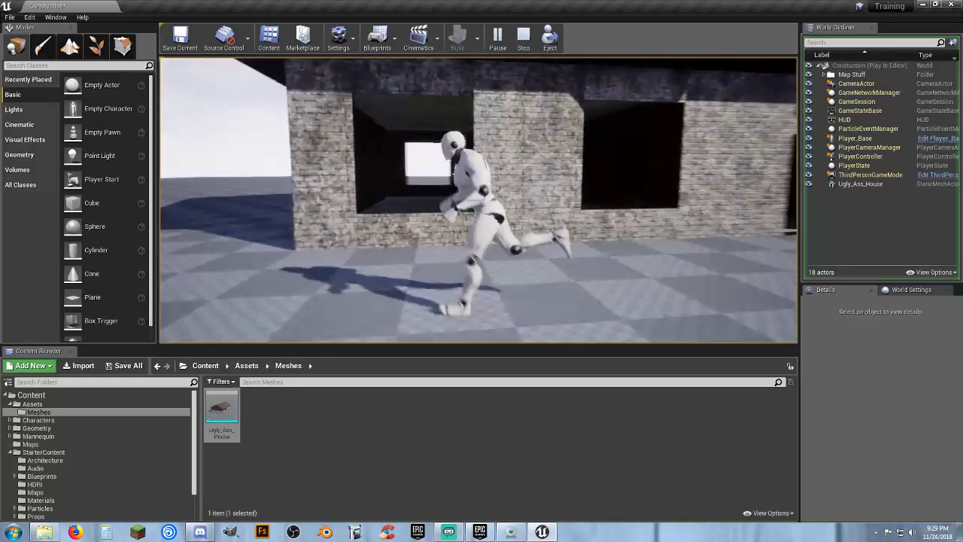
{"action": "key", "text": "Escape"}
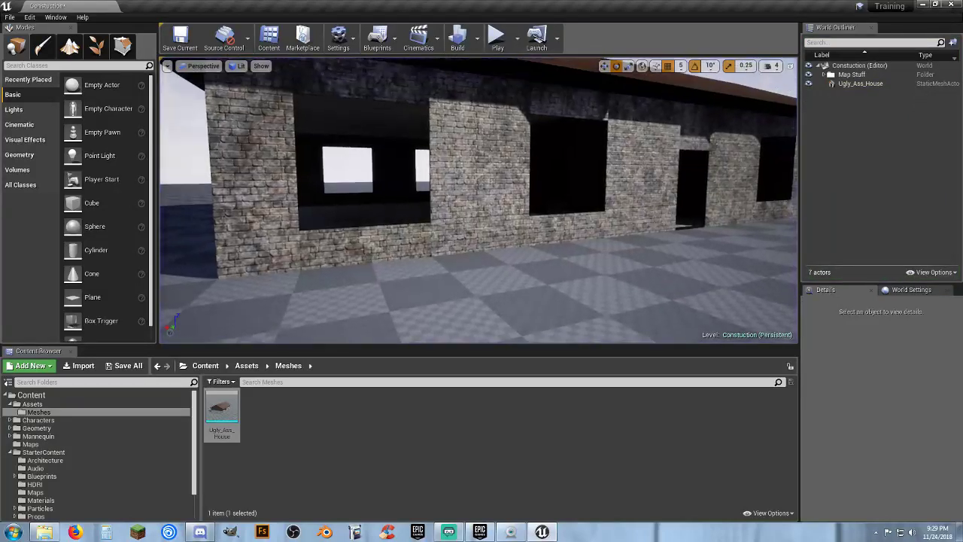
Select the M_Glass material from the starter content and place an additive Box brush in front of the house's corner window.
{"action": "right_click_drag", "start_coordinate": [479, 199], "coordinate": [366, 190]}
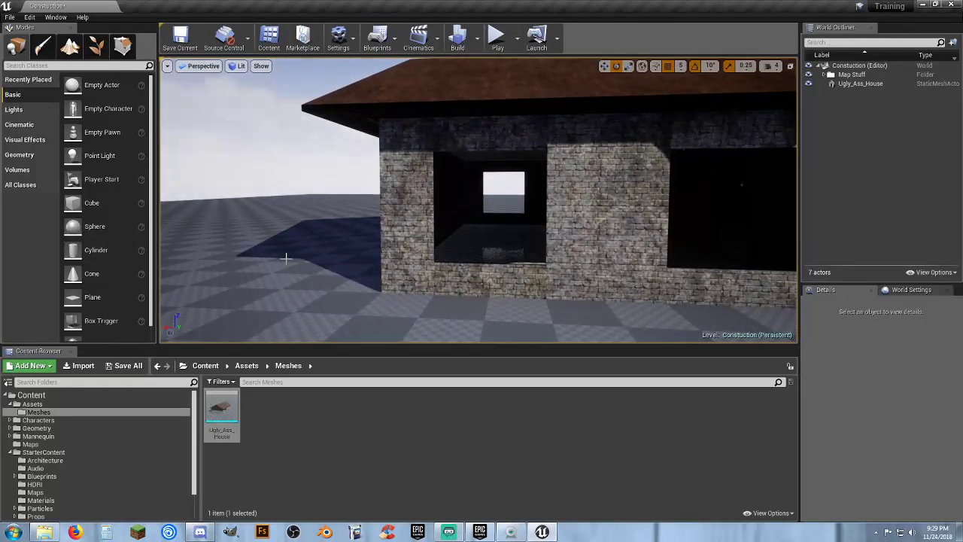
{"action": "left_click", "coordinate": [60, 498]}
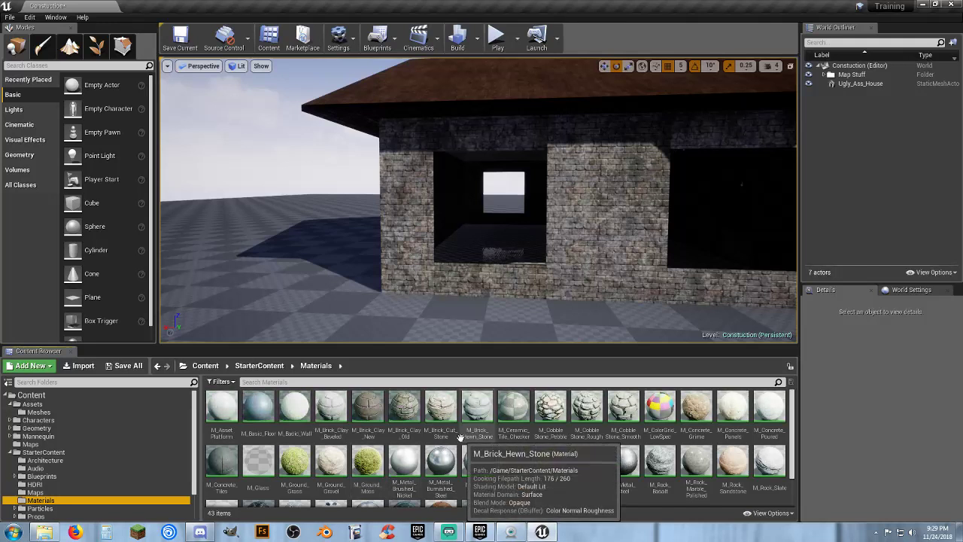
{"action": "scroll", "coordinate": [245, 473], "scroll_direction": "down", "scroll_amount": 1}
{"action": "left_click", "coordinate": [260, 457]}
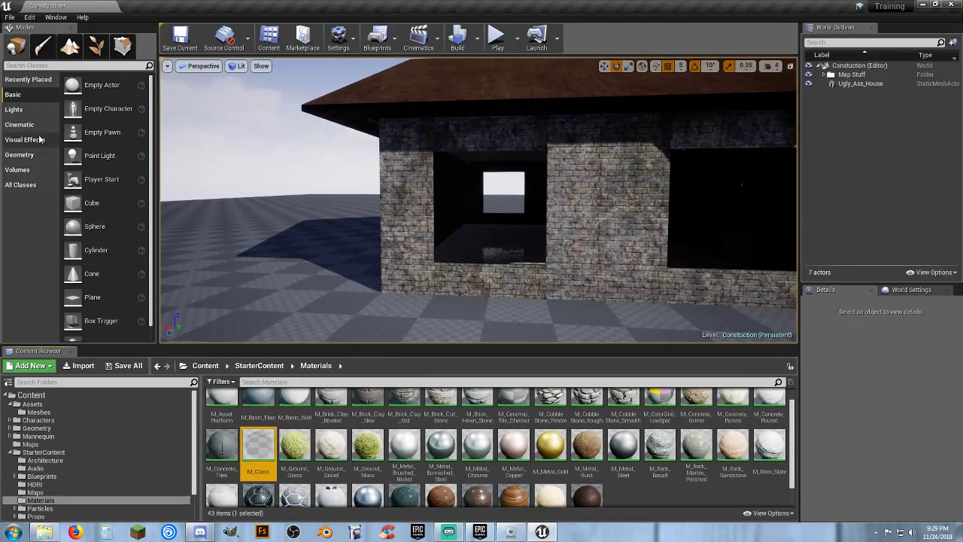
{"action": "left_click", "coordinate": [22, 156]}
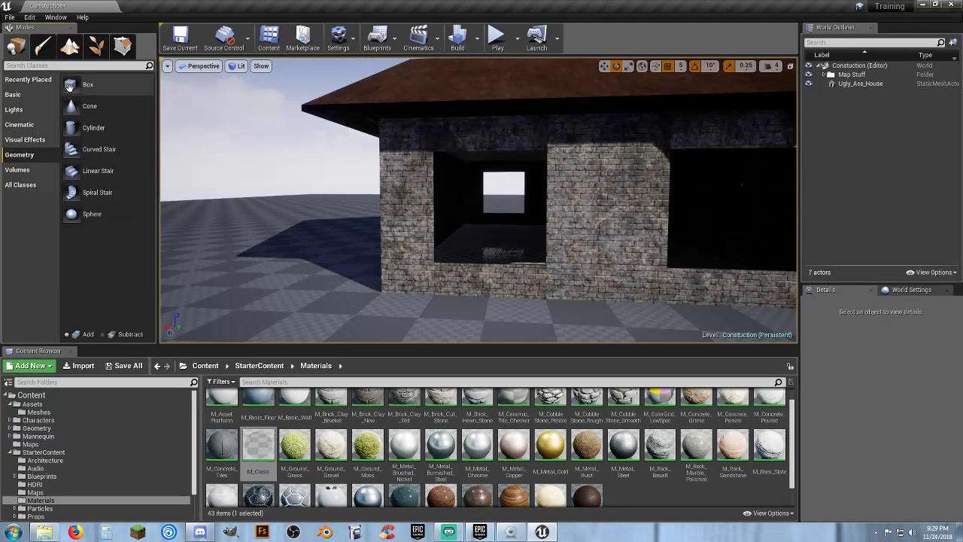
{"action": "mouse_move", "coordinate": [89, 85]}
{"action": "left_mouse_down"}
{"action": "mouse_move", "coordinate": [132, 145]}
{"action": "mouse_move", "coordinate": [497, 218]}
{"action": "mouse_move", "coordinate": [465, 322]}
{"action": "mouse_move", "coordinate": [456, 320]}
{"action": "left_mouse_up"}
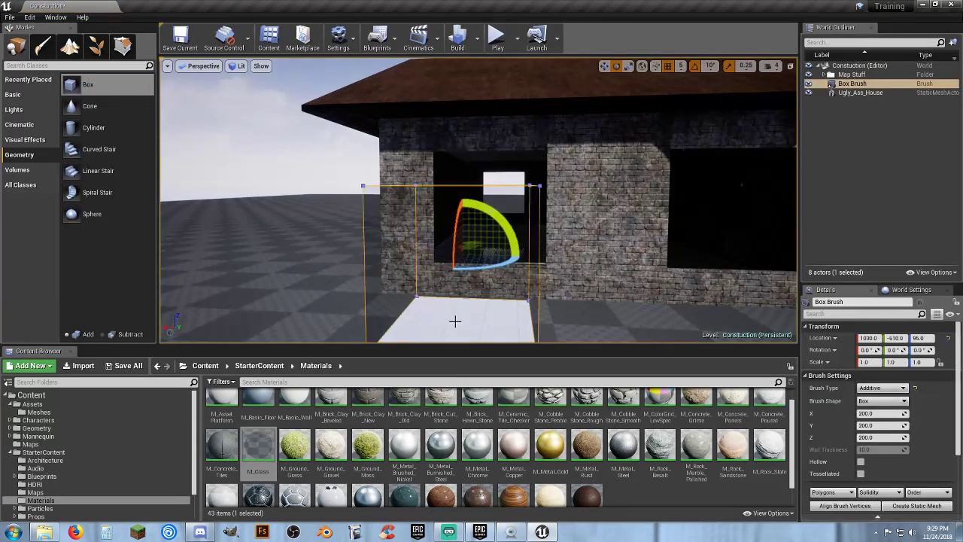
Move the box brush to X 1000 and Z 160 so it lines up with the corner window opening.
{"action": "right_click_drag", "start_coordinate": [456, 320], "coordinate": [557, 320]}
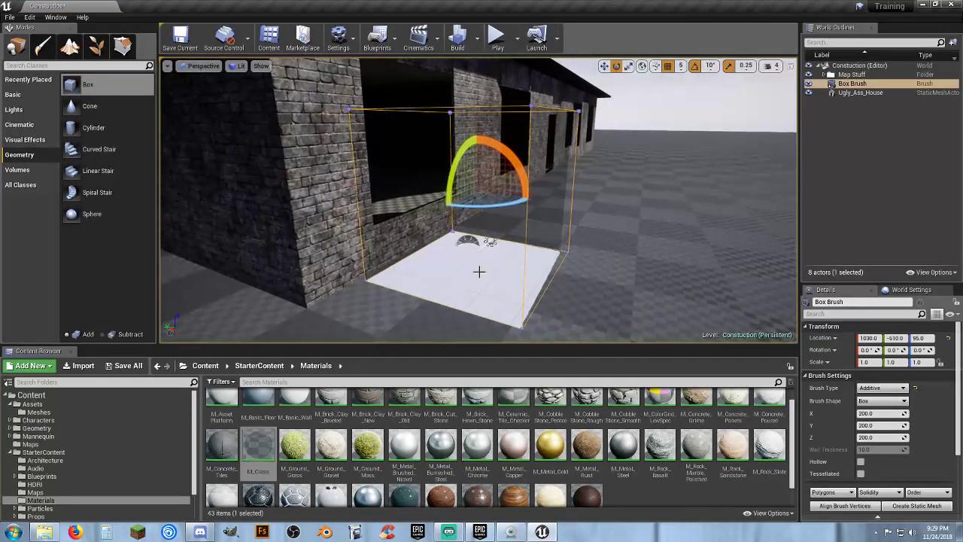
{"action": "key", "text": "w"}
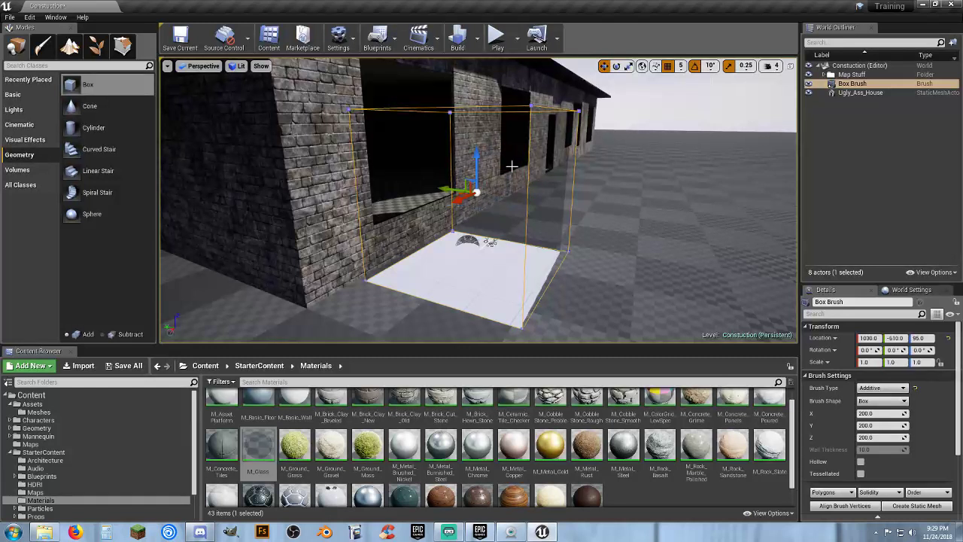
{"action": "left_click_drag", "start_coordinate": [475, 161], "coordinate": [474, 98]}
{"action": "mouse_move", "coordinate": [476, 160]}
{"action": "right_mouse_down"}
{"action": "mouse_move", "coordinate": [454, 125]}
{"action": "mouse_move", "coordinate": [454, 139]}
{"action": "right_mouse_up"}
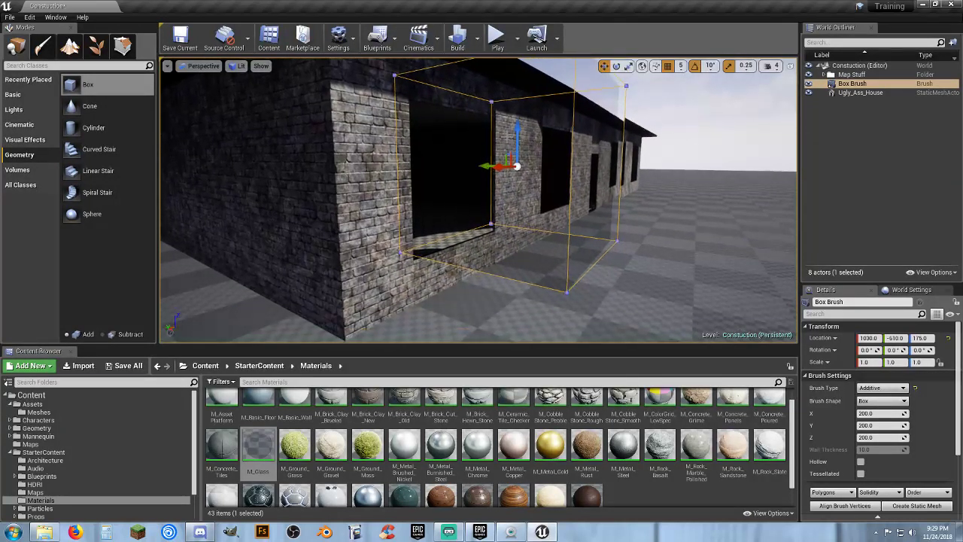
{"action": "left_click_drag", "start_coordinate": [516, 129], "coordinate": [518, 140]}
{"action": "key", "text": "d"}
{"action": "right_click_drag", "start_coordinate": [430, 161], "coordinate": [355, 161]}
{"action": "left_click_drag", "start_coordinate": [378, 172], "coordinate": [403, 173]}
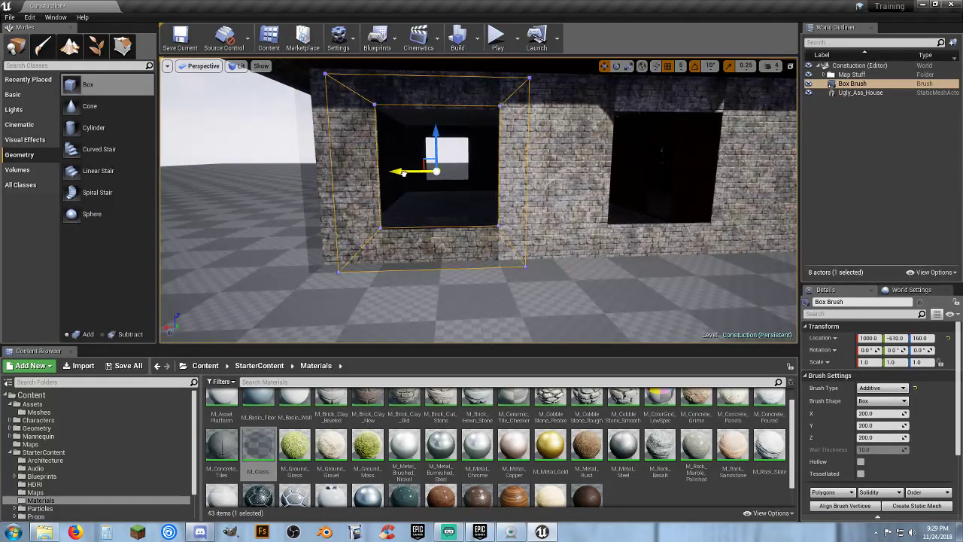
Push the box brush toward the wall into the window opening, to a Y location of -495.
{"action": "right_click_drag", "start_coordinate": [403, 173], "coordinate": [542, 173]}
{"action": "key", "text": "a"}
{"action": "key", "text": "s"}
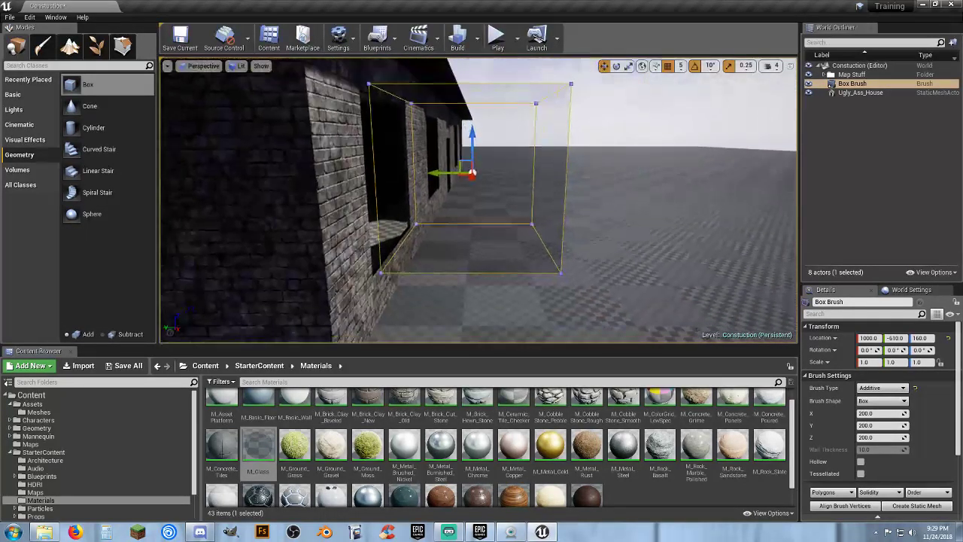
{"action": "mouse_move", "coordinate": [436, 175]}
{"action": "left_mouse_down"}
{"action": "mouse_move", "coordinate": [378, 175]}
{"action": "mouse_move", "coordinate": [371, 185]}
{"action": "left_mouse_up"}
{"action": "right_click_drag", "start_coordinate": [401, 204], "coordinate": [453, 214]}
{"action": "key", "text": "a"}
{"action": "key", "text": "a"}
{"action": "left_click_drag", "start_coordinate": [403, 168], "coordinate": [394, 168]}
{"action": "key", "text": "d"}
{"action": "right_click_drag", "start_coordinate": [501, 197], "coordinate": [465, 191]}
{"action": "key", "text": "w"}
{"action": "left_click_drag", "start_coordinate": [428, 177], "coordinate": [425, 177]}
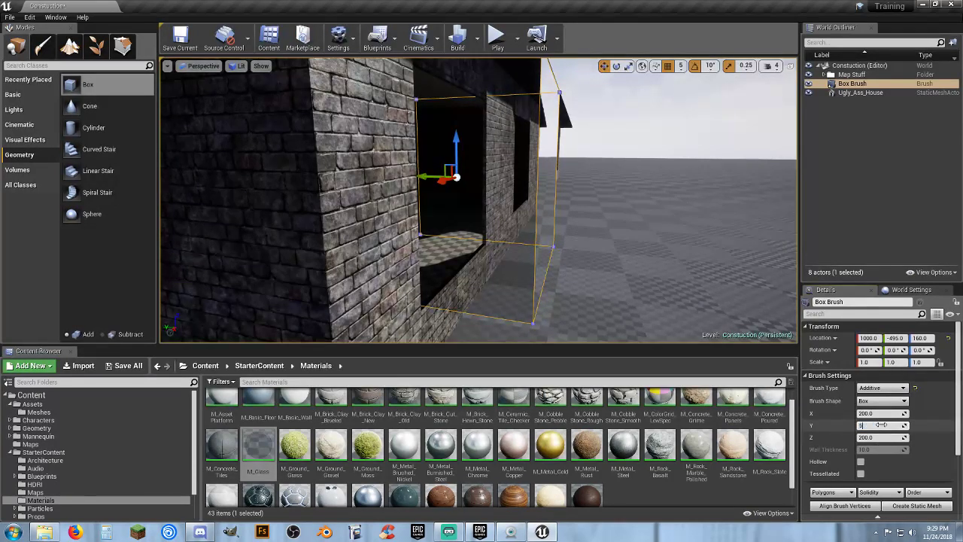
Set the brush's Y size to 5 and reposition the thin pane at Y -500, Z 155.
{"action": "key", "text": "Tab"}
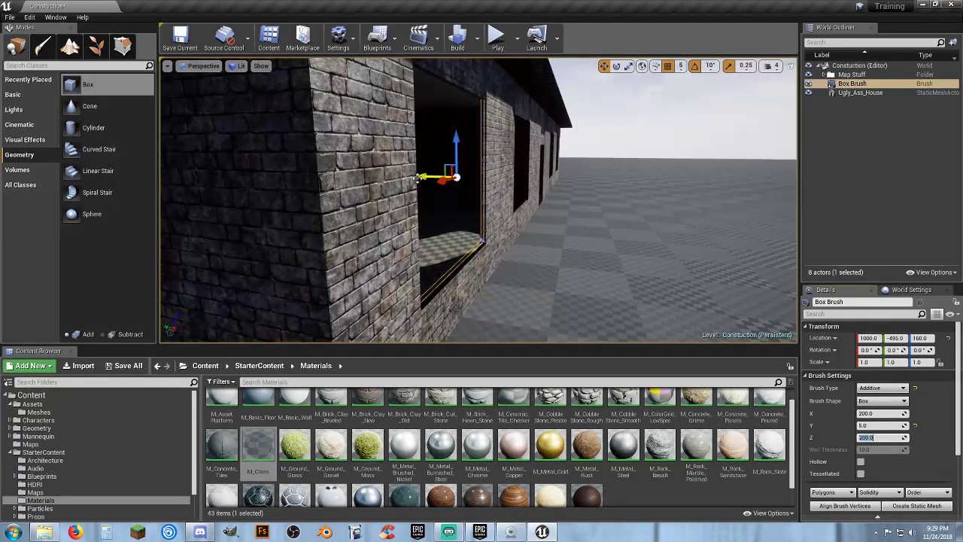
{"action": "left_click_drag", "start_coordinate": [419, 178], "coordinate": [423, 178]}
{"action": "mouse_move", "coordinate": [530, 228]}
{"action": "right_mouse_down"}
{"action": "mouse_move", "coordinate": [421, 196]}
{"action": "mouse_move", "coordinate": [361, 192]}
{"action": "mouse_move", "coordinate": [316, 218]}
{"action": "mouse_move", "coordinate": [572, 162]}
{"action": "right_mouse_up"}
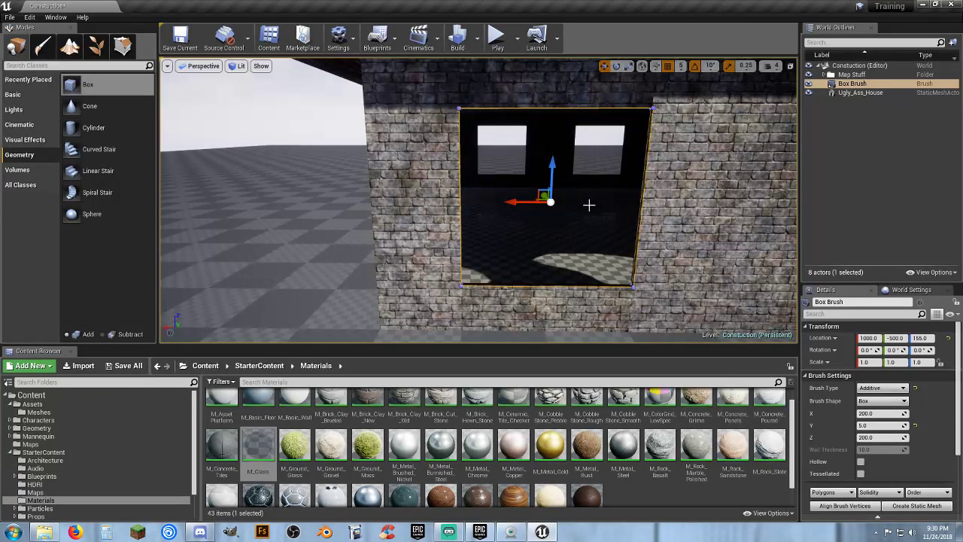
Inspect the pane's edges against the window frame and move it inward to a Y location of -495.
{"action": "right_click_drag", "start_coordinate": [580, 237], "coordinate": [632, 233]}
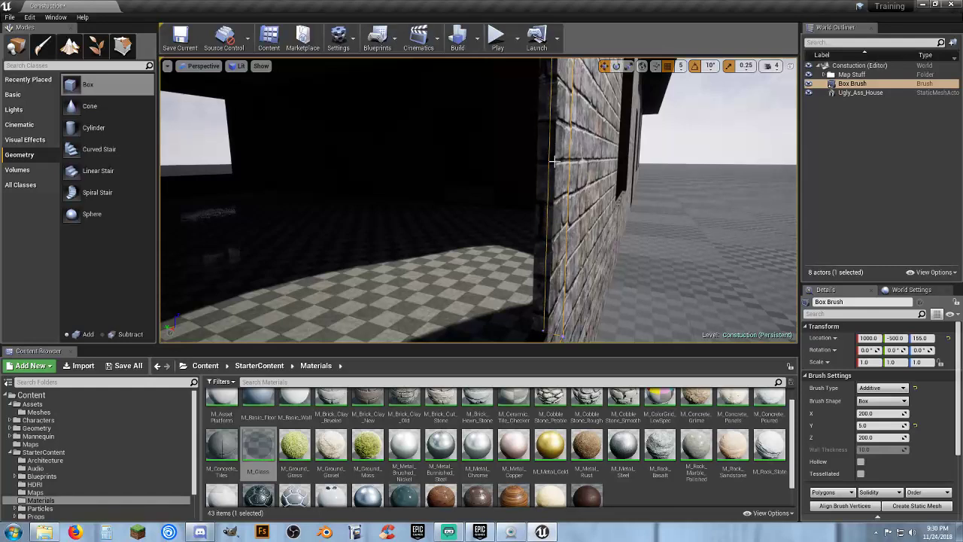
{"action": "mouse_move", "coordinate": [554, 161]}
{"action": "right_mouse_down"}
{"action": "mouse_move", "coordinate": [444, 170]}
{"action": "mouse_move", "coordinate": [294, 162]}
{"action": "mouse_move", "coordinate": [353, 169]}
{"action": "mouse_move", "coordinate": [290, 191]}
{"action": "mouse_move", "coordinate": [324, 214]}
{"action": "mouse_move", "coordinate": [346, 267]}
{"action": "mouse_move", "coordinate": [354, 255]}
{"action": "mouse_move", "coordinate": [332, 211]}
{"action": "right_mouse_up"}
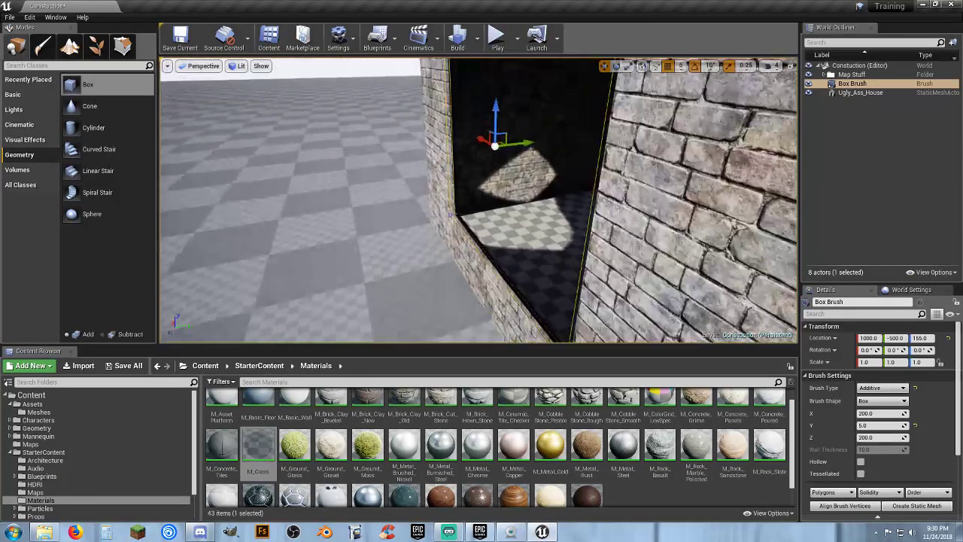
{"action": "right_click_drag", "start_coordinate": [586, 181], "coordinate": [586, 180]}
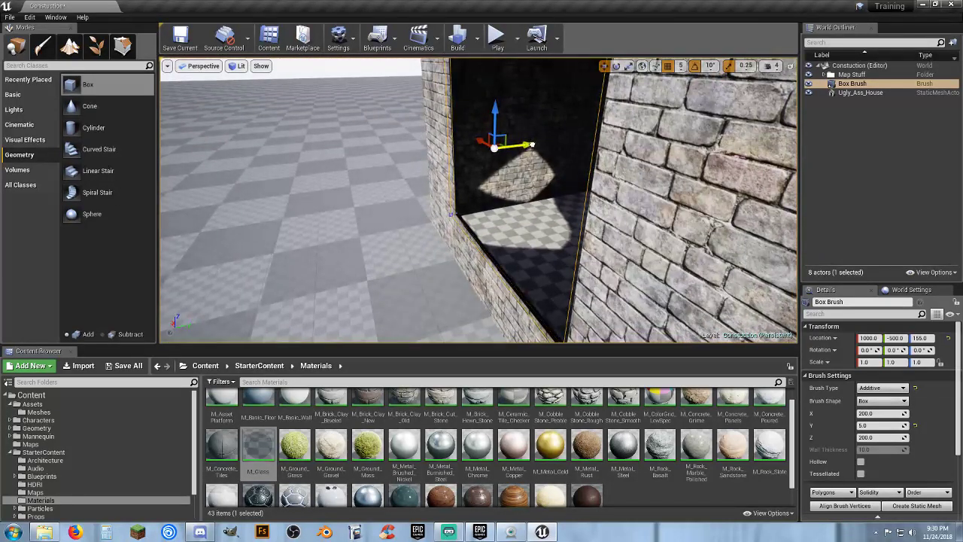
{"action": "right_click_drag", "start_coordinate": [482, 199], "coordinate": [451, 222]}
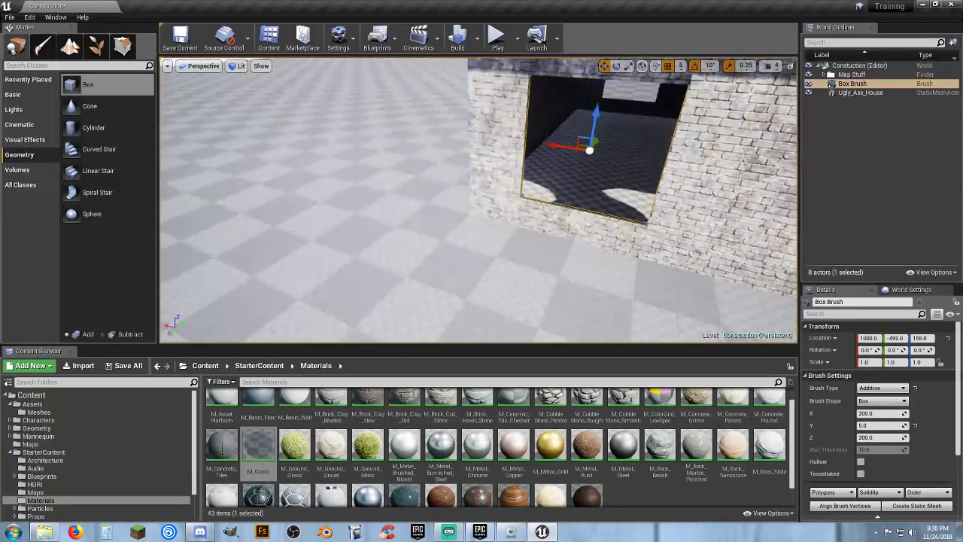
Set the pane brush's X and Z sizes to 199 and check its fit in the window opening.
{"action": "left_click", "coordinate": [878, 413]}
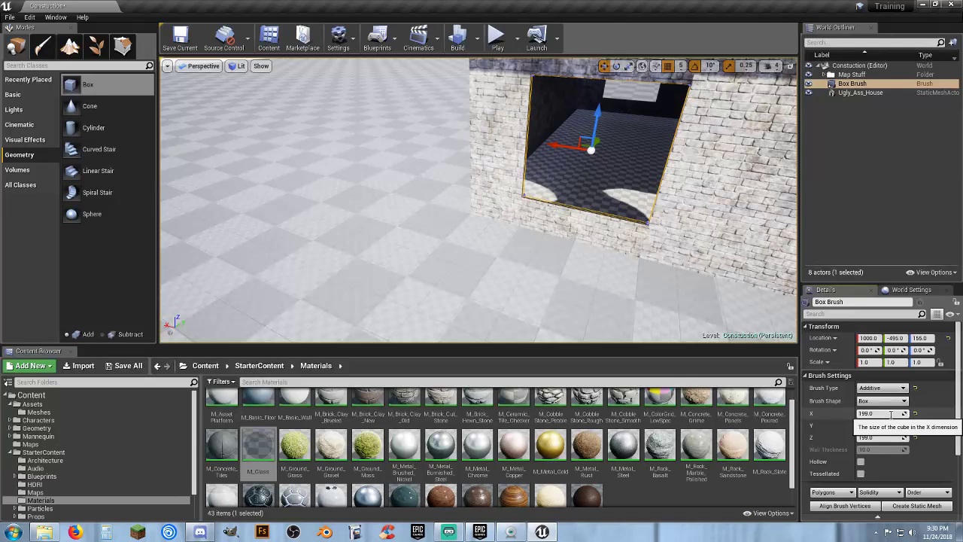
{"action": "right_click_drag", "start_coordinate": [565, 264], "coordinate": [573, 194]}
{"action": "mouse_move", "coordinate": [628, 241]}
{"action": "right_mouse_down"}
{"action": "mouse_move", "coordinate": [681, 241]}
{"action": "mouse_move", "coordinate": [628, 242]}
{"action": "right_mouse_up"}
{"action": "key", "text": "s"}
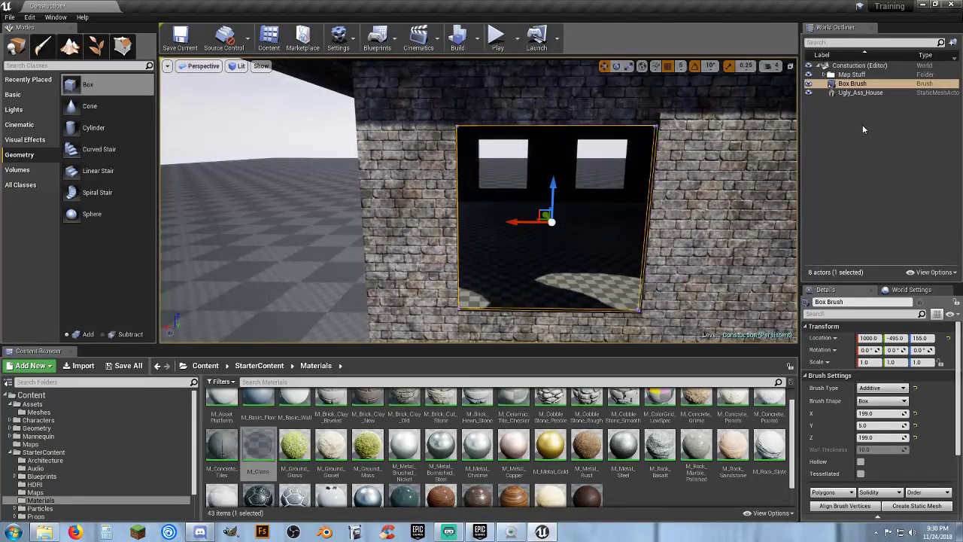
Convert the thin pane brush into a static mesh named Window in the Assets/Meshes folder.
{"action": "right_click", "coordinate": [855, 83]}
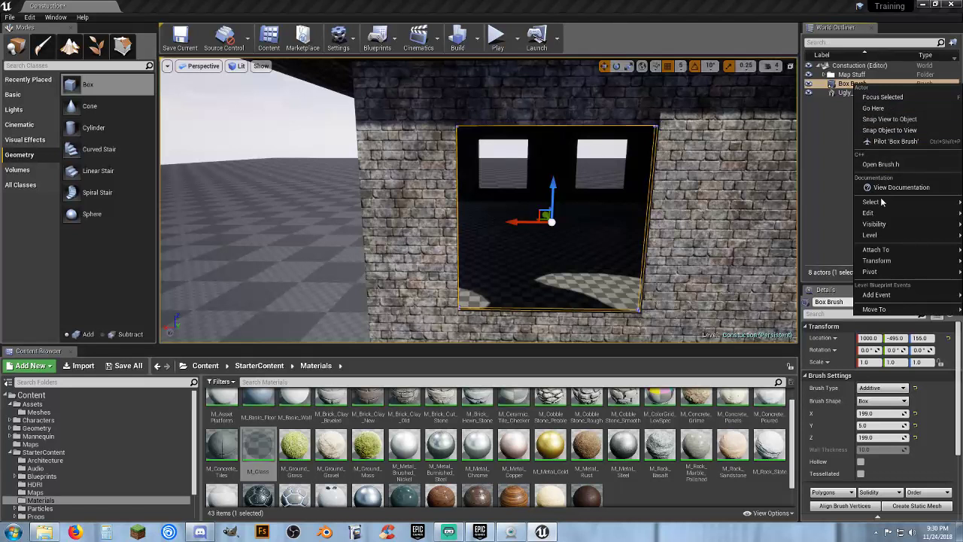
{"action": "left_click", "coordinate": [888, 130]}
{"action": "left_click", "coordinate": [863, 87]}
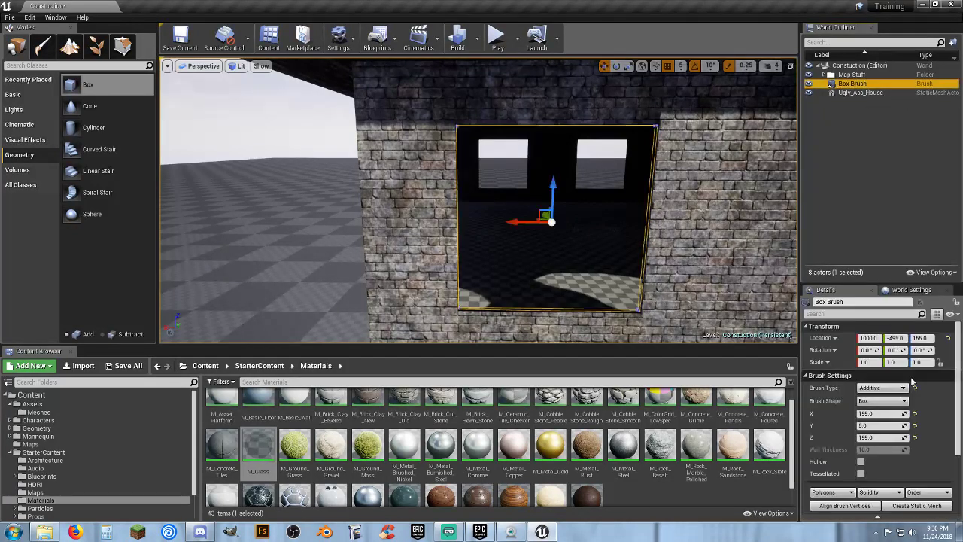
{"action": "left_click", "coordinate": [917, 506]}
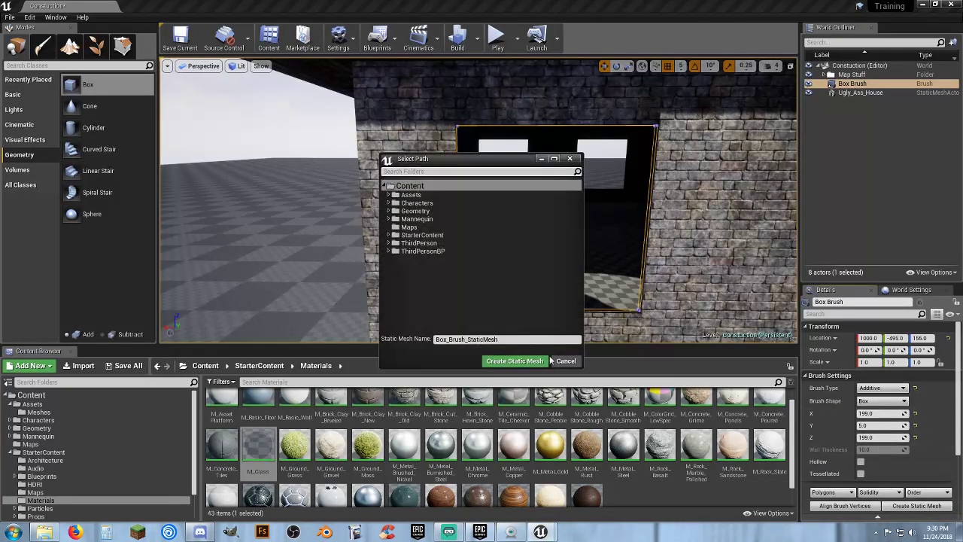
{"action": "left_click", "coordinate": [389, 195]}
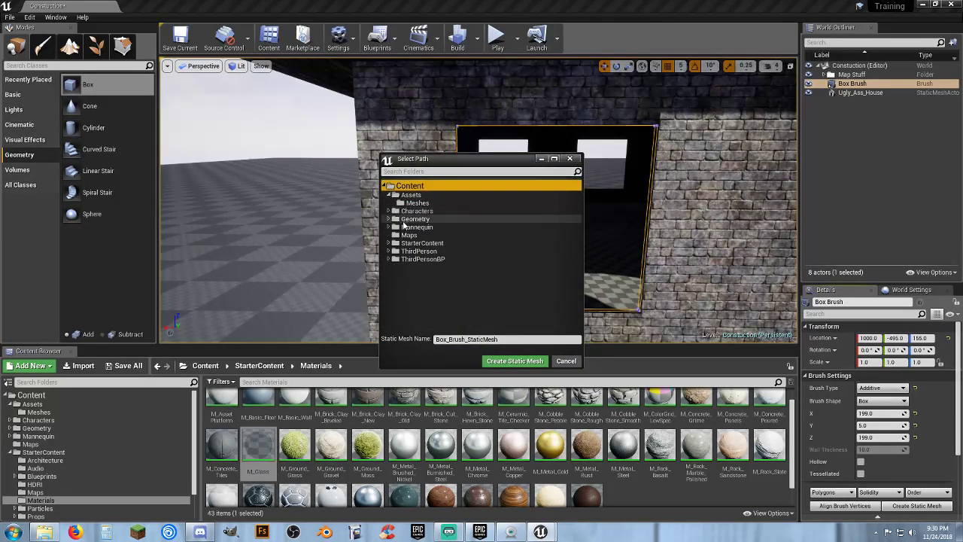
{"action": "left_click", "coordinate": [417, 203]}
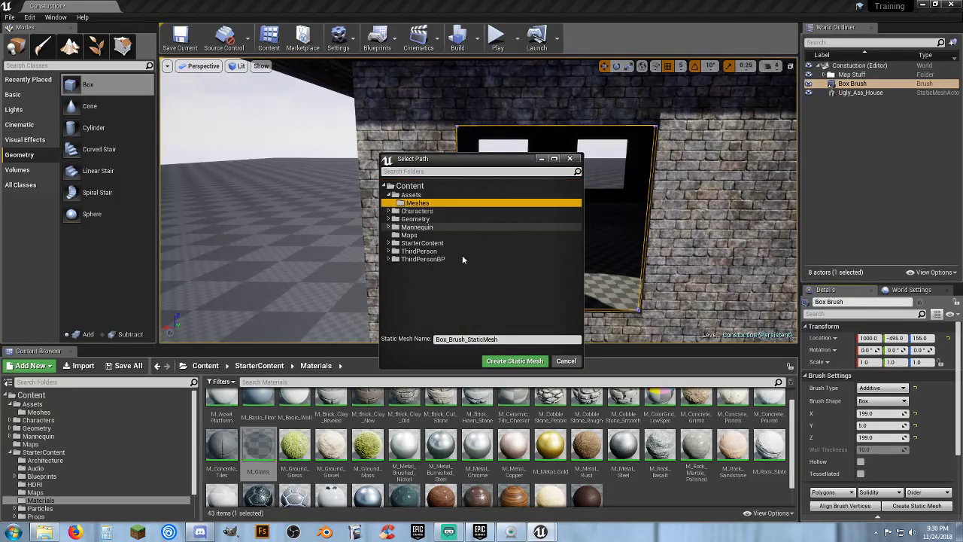
{"action": "left_click", "coordinate": [497, 340]}
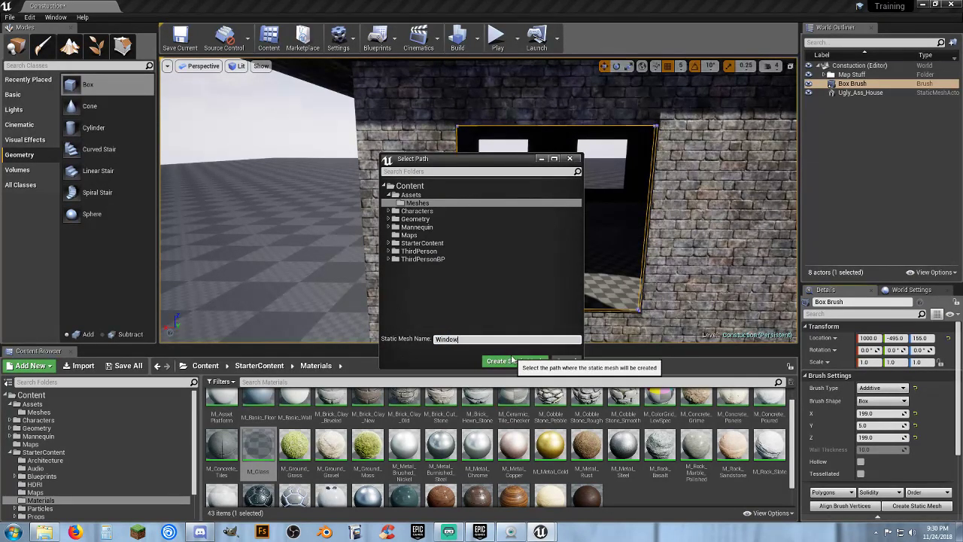
{"action": "left_click", "coordinate": [514, 360]}
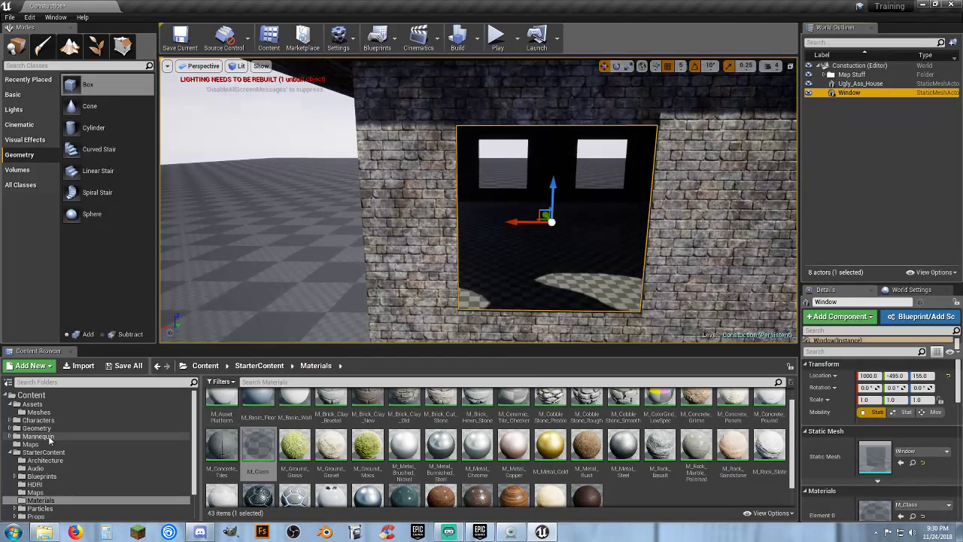
Show the Assets/Meshes folder's contents and delete the Window actor from the house's window opening.
{"action": "left_click", "coordinate": [42, 413]}
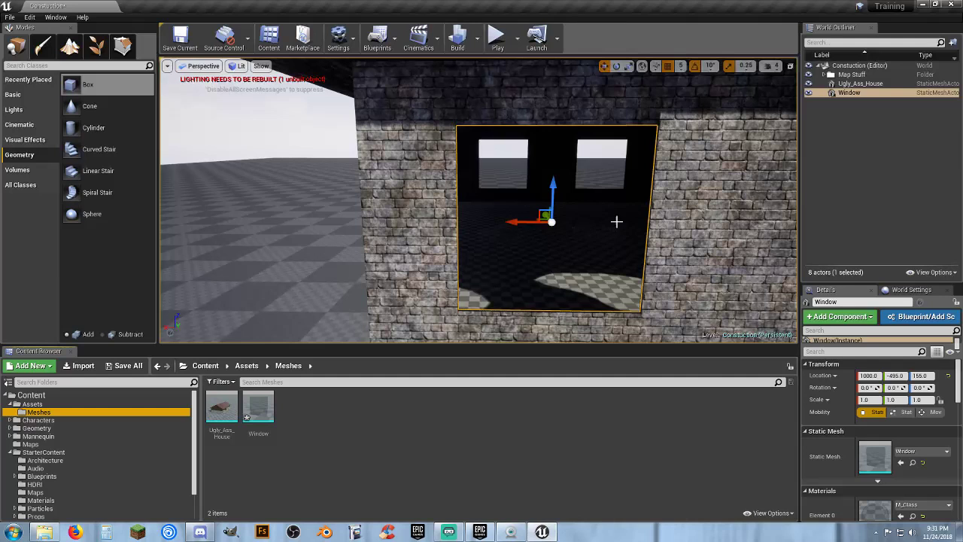
{"action": "left_click", "coordinate": [881, 92]}
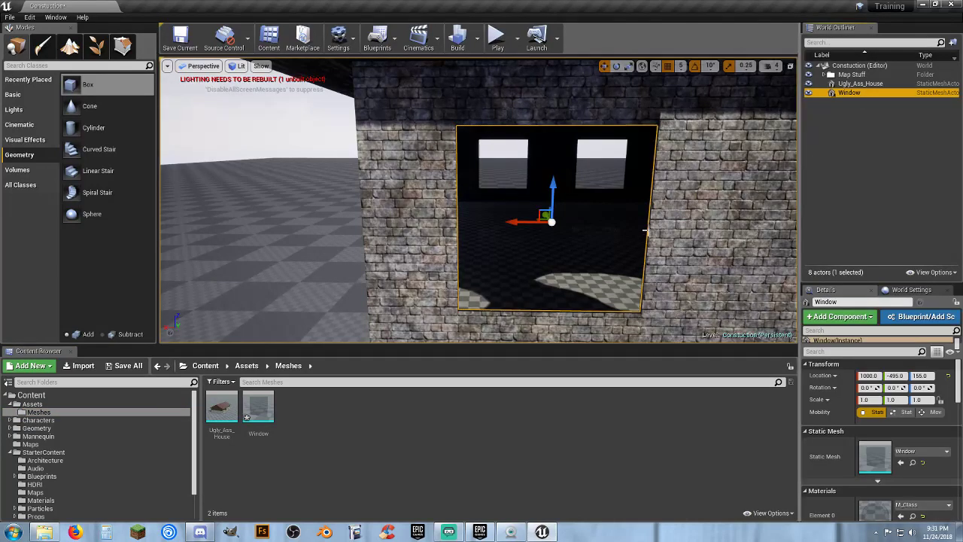
{"action": "key", "text": "Delete"}
{"action": "right_click_drag", "start_coordinate": [521, 282], "coordinate": [663, 309]}
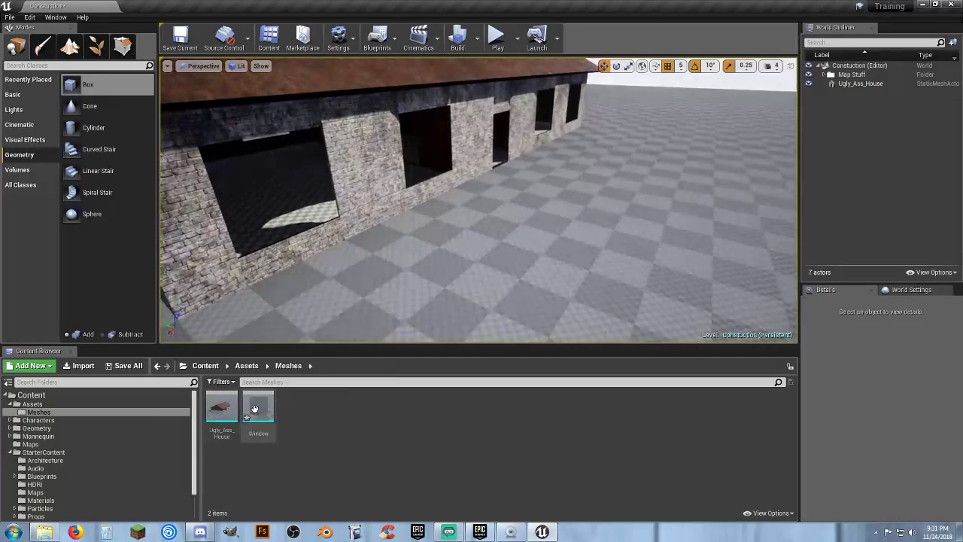
Place the Window mesh in front of the house at X 770, Y -850 and raise it to Z 135.
{"action": "left_click_drag", "start_coordinate": [255, 408], "coordinate": [494, 275]}
{"action": "right_click_drag", "start_coordinate": [557, 224], "coordinate": [520, 278]}
{"action": "key", "text": "w"}
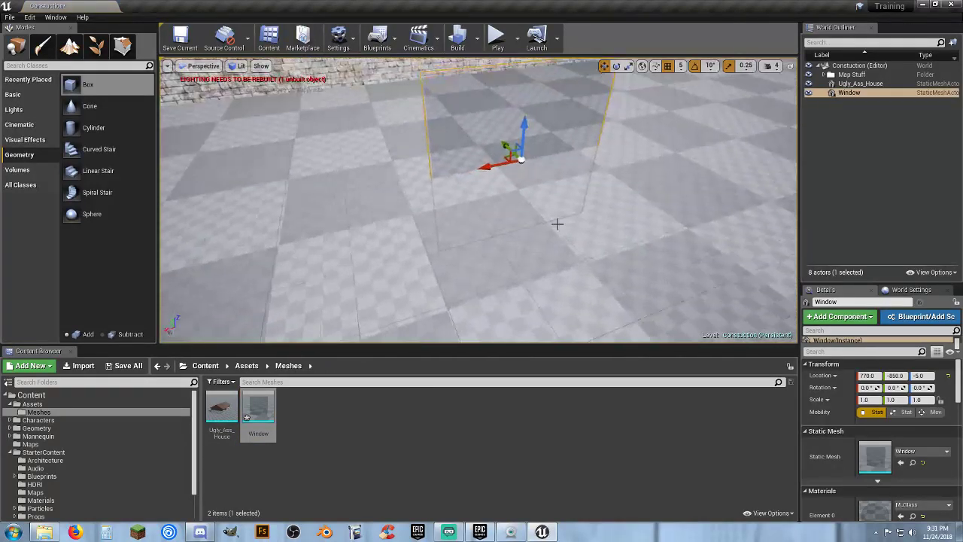
{"action": "left_click_drag", "start_coordinate": [524, 146], "coordinate": [526, 72]}
{"action": "right_click_drag", "start_coordinate": [544, 206], "coordinate": [543, 136]}
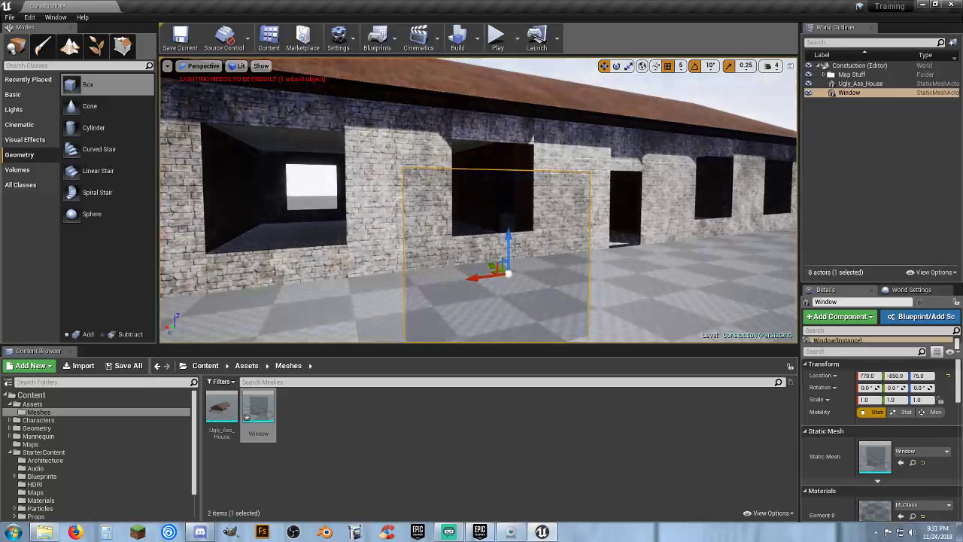
{"action": "left_click_drag", "start_coordinate": [513, 238], "coordinate": [514, 175]}
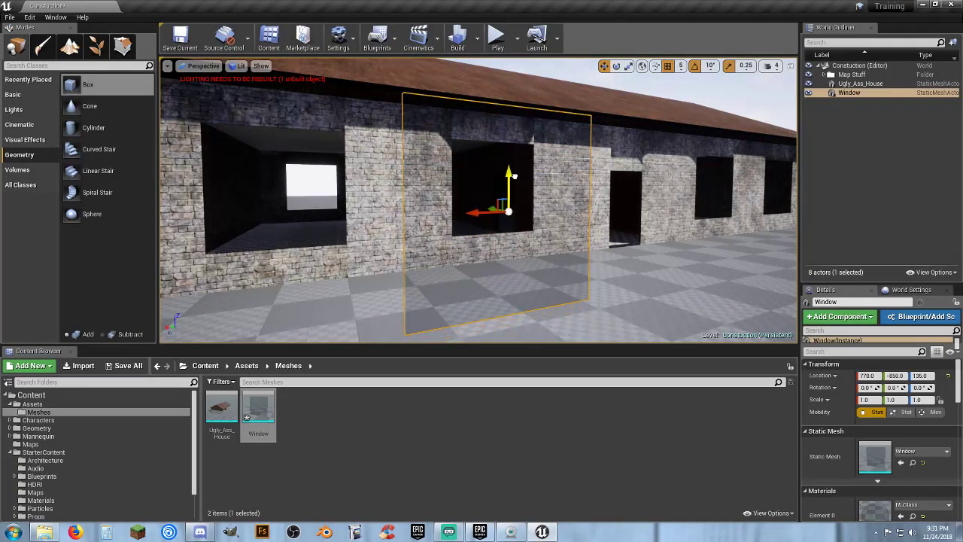
Open the Window mesh for editing and add a box simplified collision to it.
{"action": "double_click", "coordinate": [259, 408]}
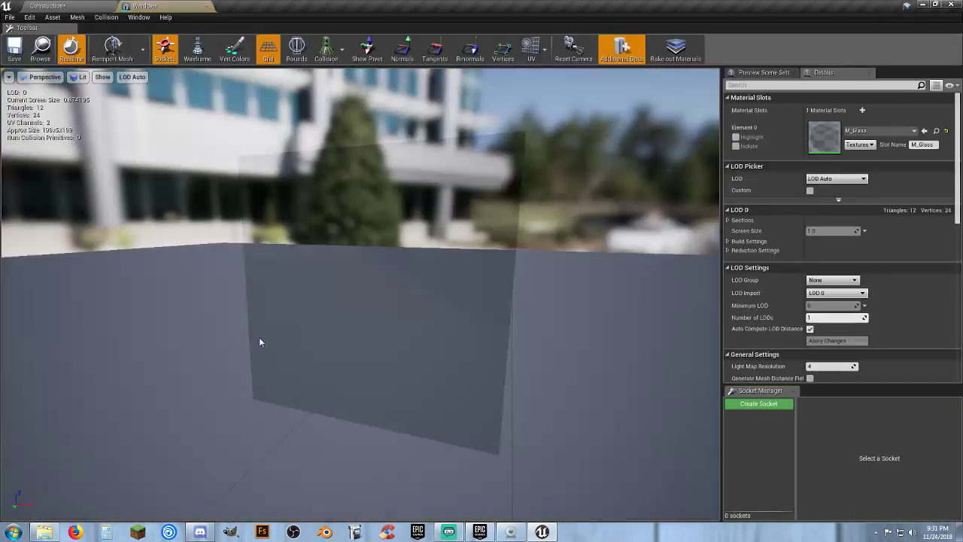
{"action": "left_click", "coordinate": [106, 17]}
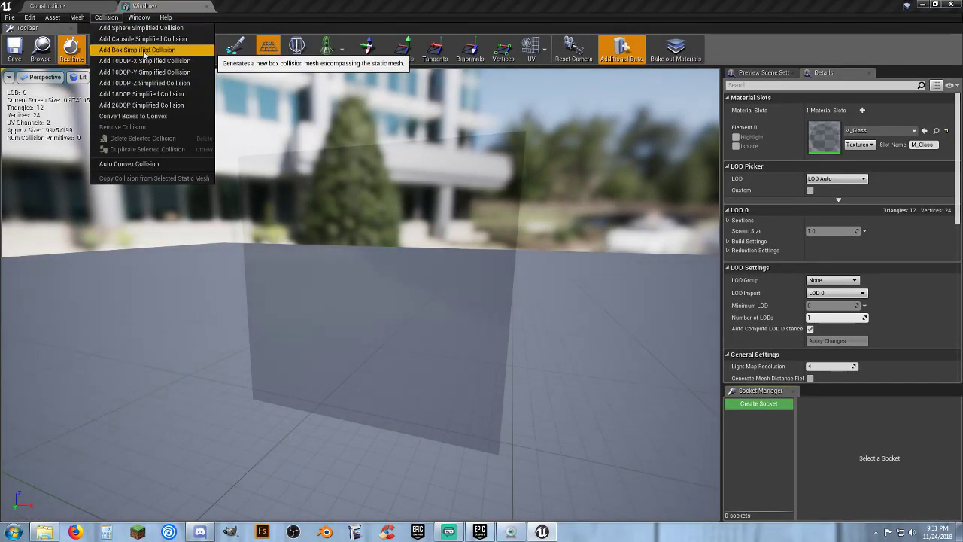
{"action": "left_click", "coordinate": [140, 50]}
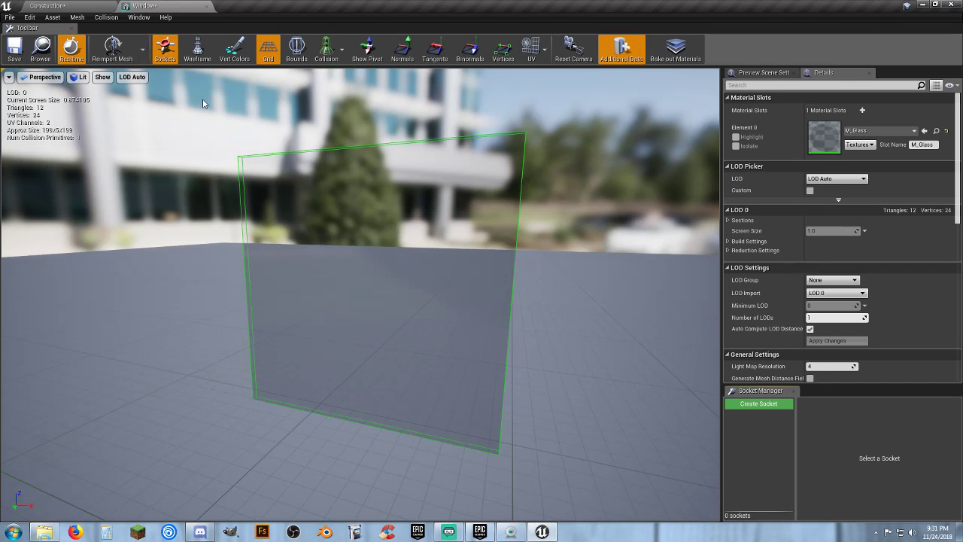
Set the Window mesh's light map resolution to 64 and light map coordinate index to 1, then save and close it.
{"action": "scroll", "coordinate": [782, 263], "scroll_direction": "down", "scroll_amount": 3}
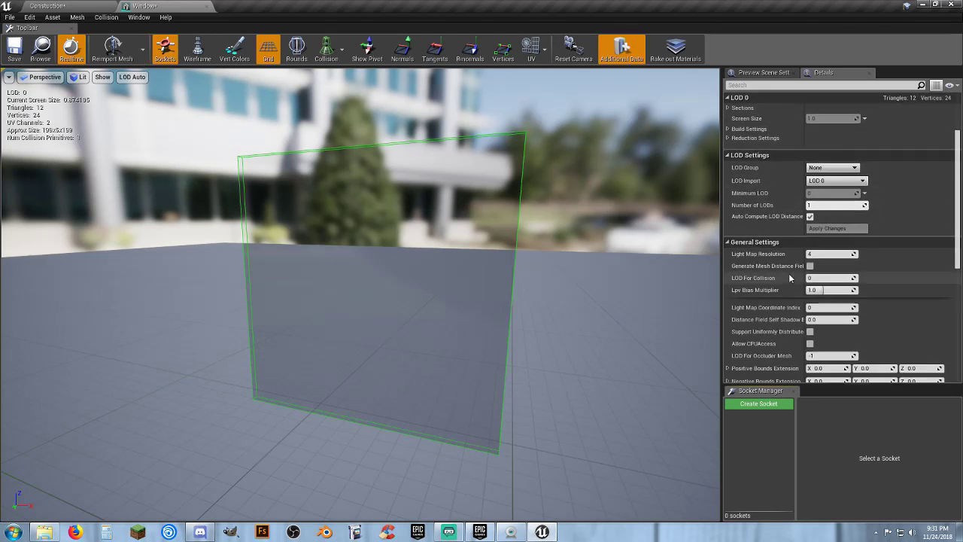
{"action": "scroll", "coordinate": [790, 278], "scroll_direction": "down", "scroll_amount": 1}
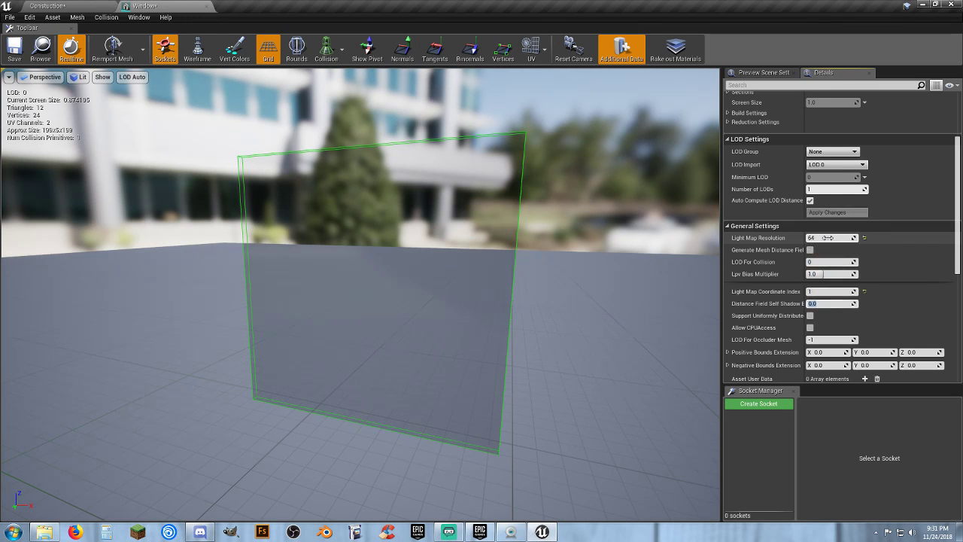
{"action": "left_click", "coordinate": [22, 58]}
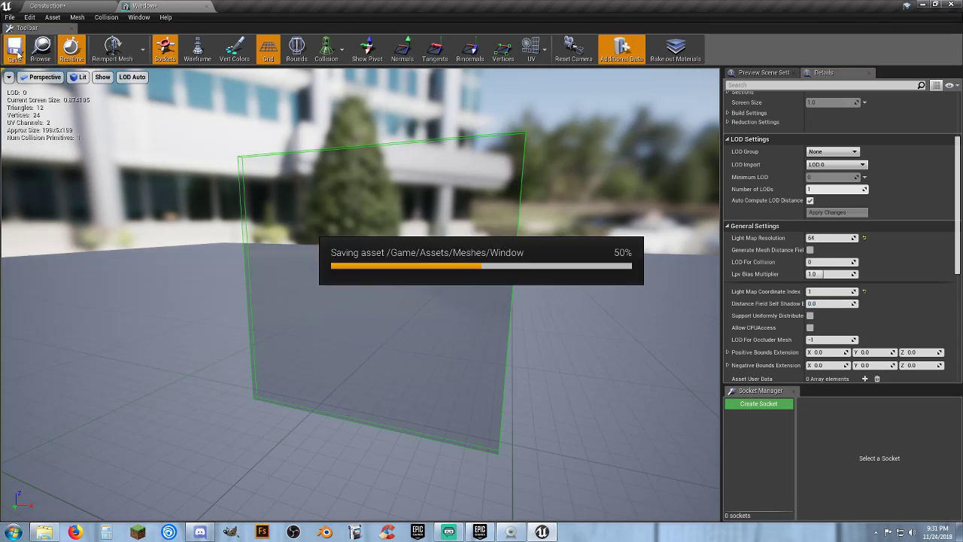
{"action": "left_click", "coordinate": [207, 7]}
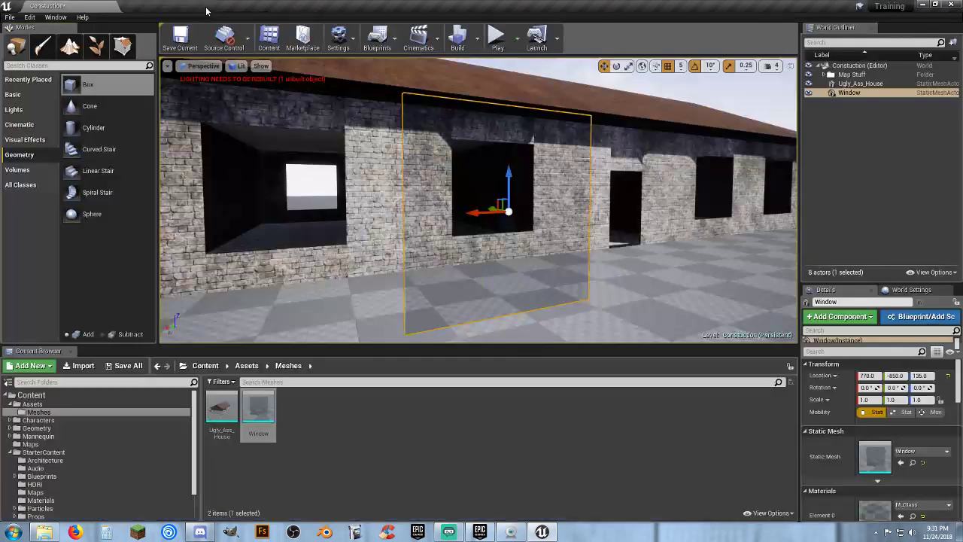
Play the level and run the character around the house to the standing glass pane to test its collision.
{"action": "left_click", "coordinate": [498, 37]}
{"action": "key", "text": "w"}
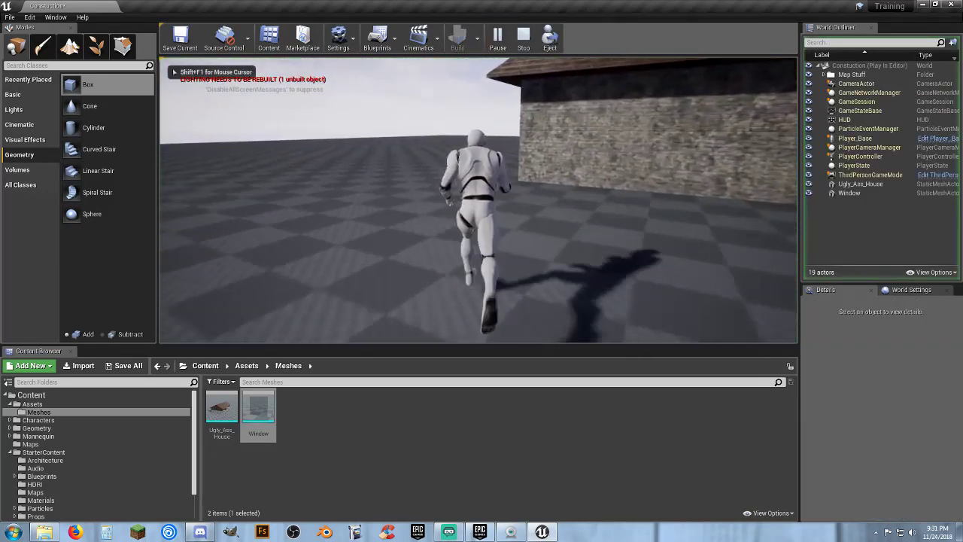
{"action": "key", "text": "a"}
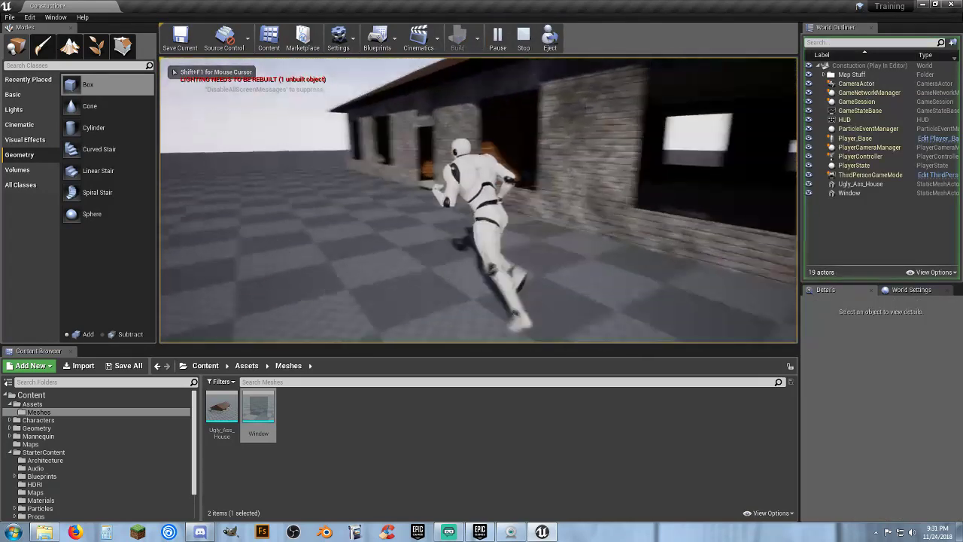
{"action": "key", "text": "w"}
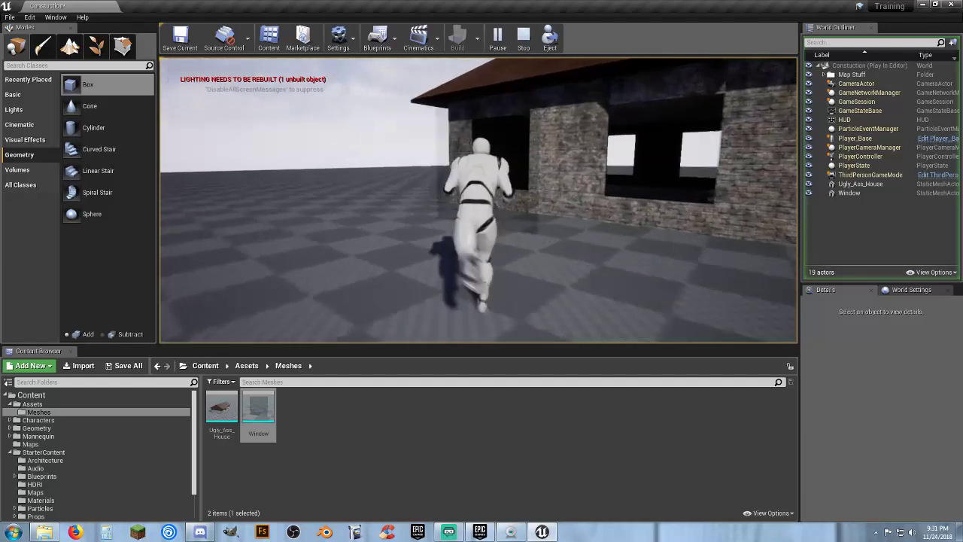
{"action": "key", "text": "d"}
{"action": "key", "text": "Escape"}
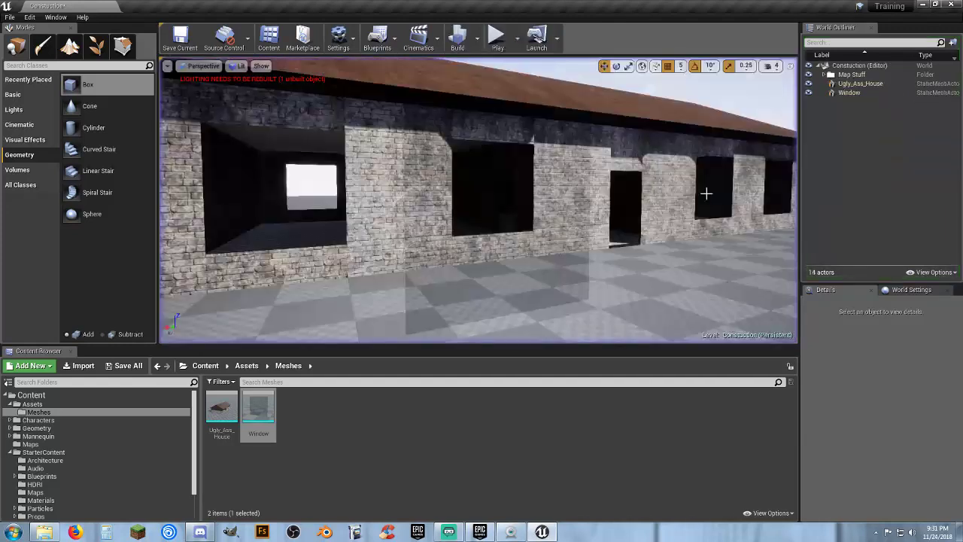
{"action": "left_click", "coordinate": [321, 432]}
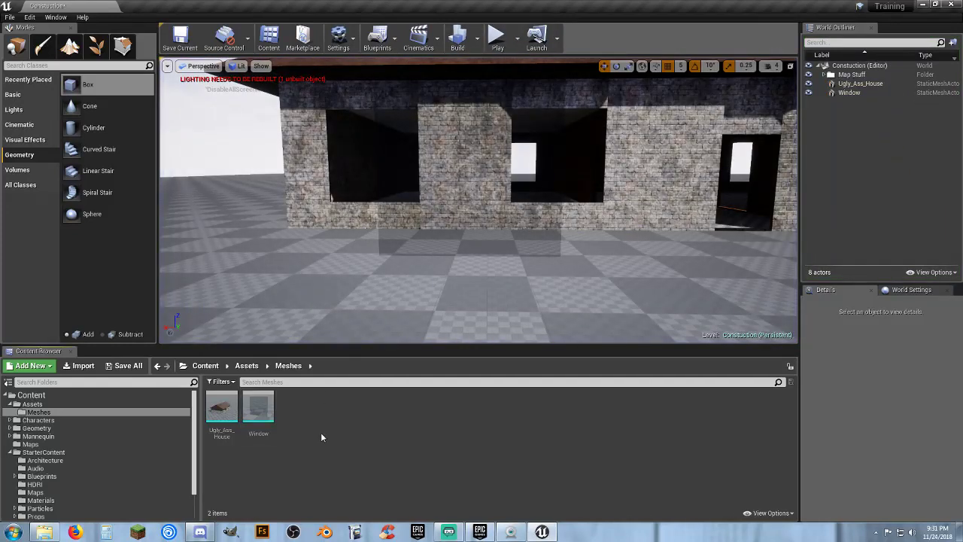
{"action": "right_click", "coordinate": [265, 410]}
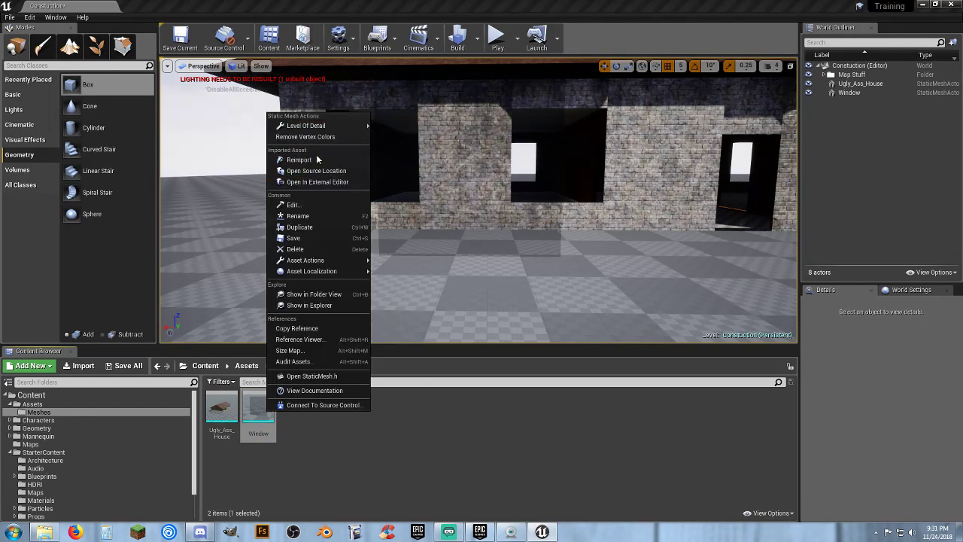
{"action": "left_click", "coordinate": [444, 470]}
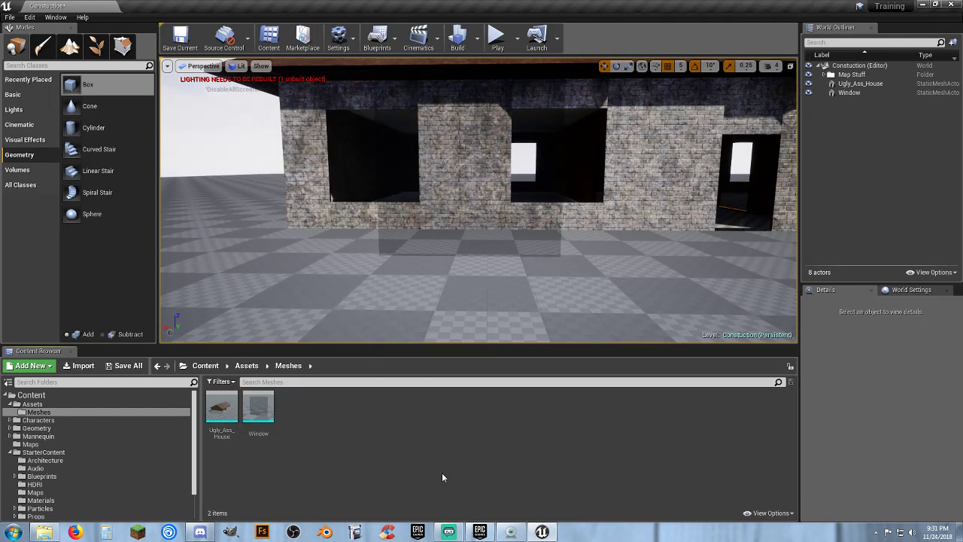
Search the built-in plugins for "des" to check the destruction plugin, and close the plugin browser.
{"action": "left_click", "coordinate": [29, 17]}
{"action": "left_click", "coordinate": [50, 171]}
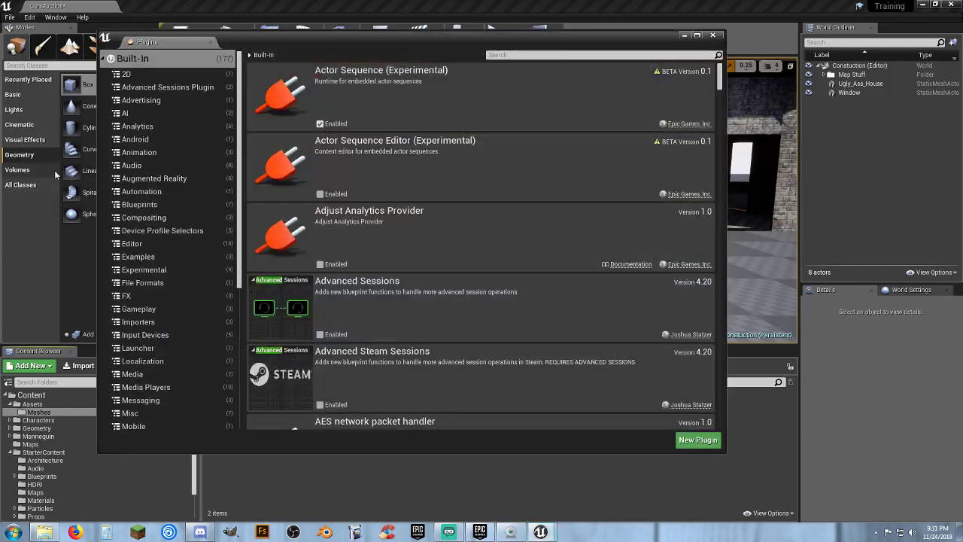
{"action": "left_click", "coordinate": [518, 55]}
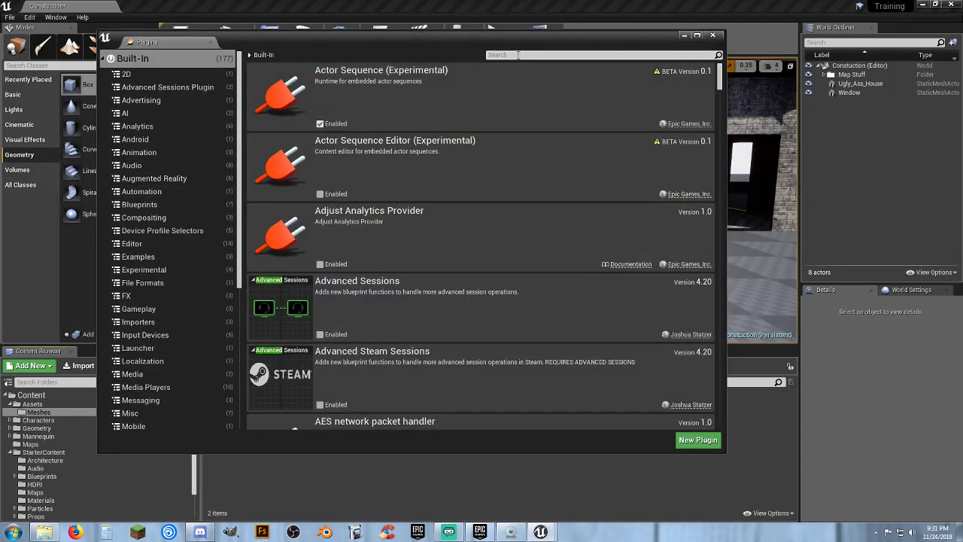
{"action": "type", "text": "des"}
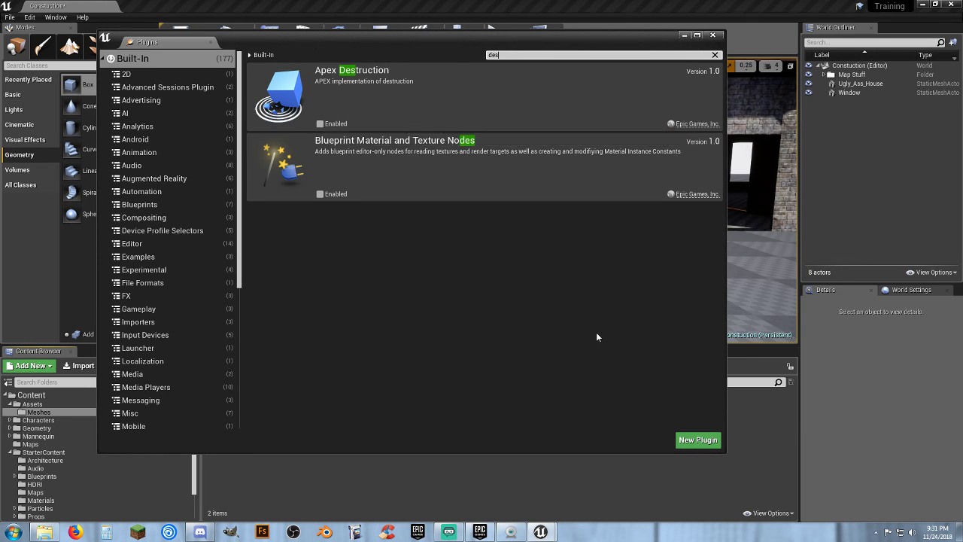
{"action": "left_click", "coordinate": [713, 35]}
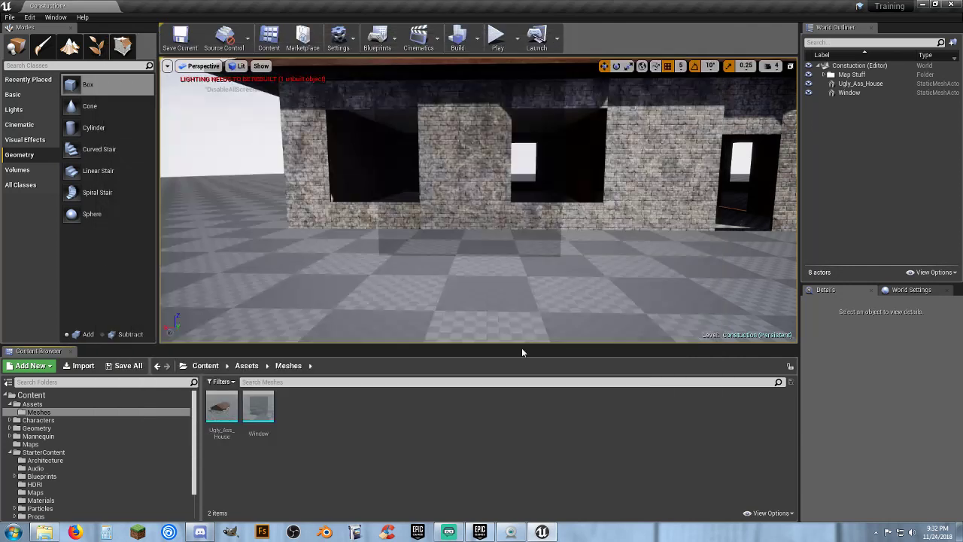
{"action": "right_click", "coordinate": [269, 414]}
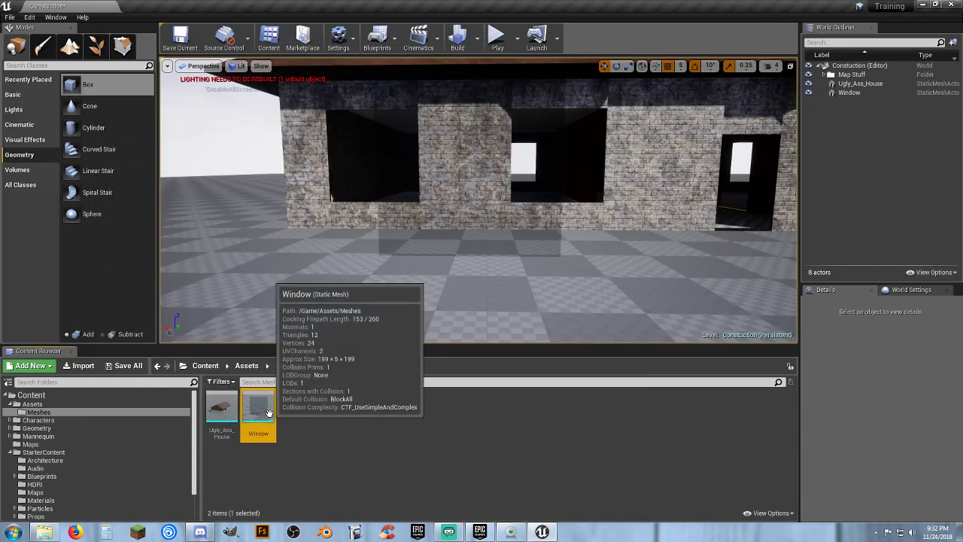
{"action": "left_click", "coordinate": [438, 461]}
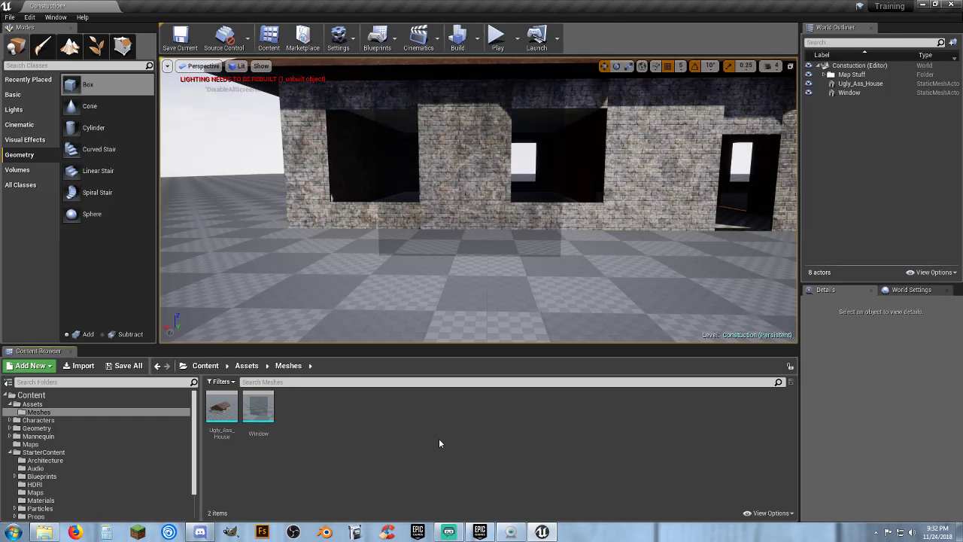
Play the level and run the character to the standing glass pane, going around it to view it from several sides.
{"action": "left_click", "coordinate": [496, 37]}
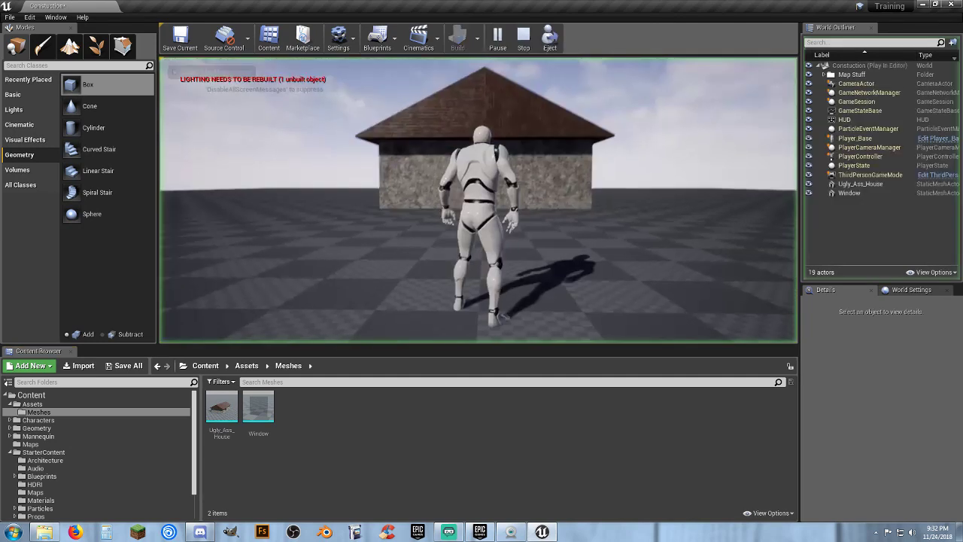
{"action": "key", "text": "w"}
{"action": "key", "text": "a"}
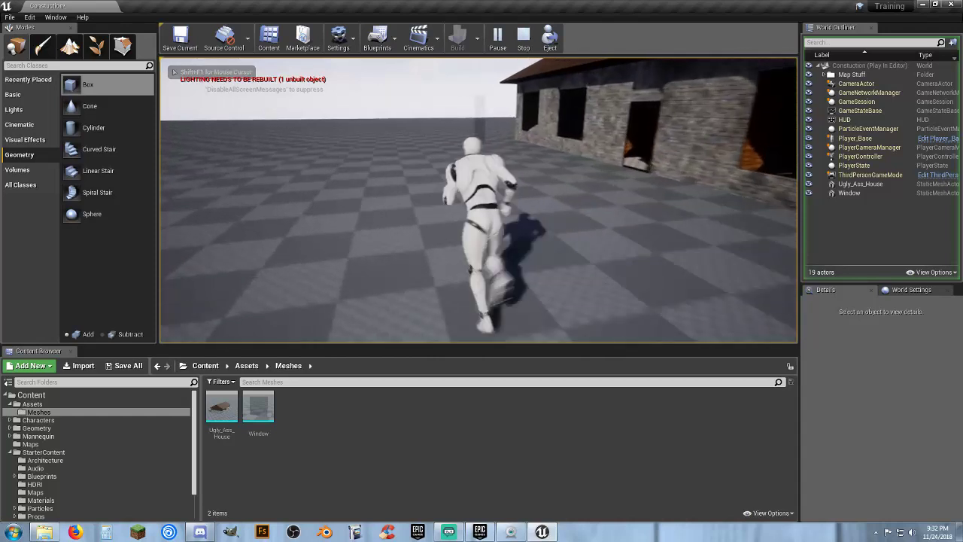
{"action": "key", "text": "a"}
{"action": "key", "text": "a"}
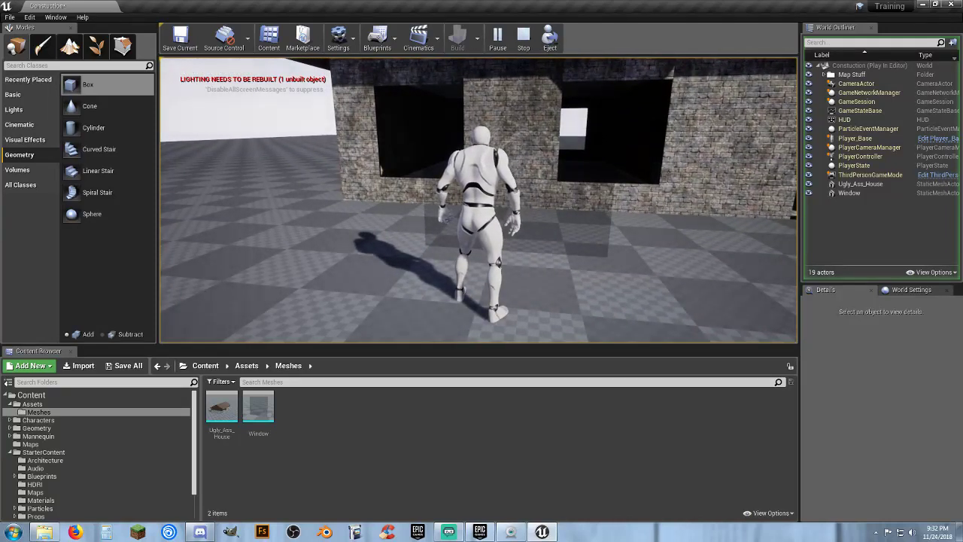
{"action": "key", "text": "d"}
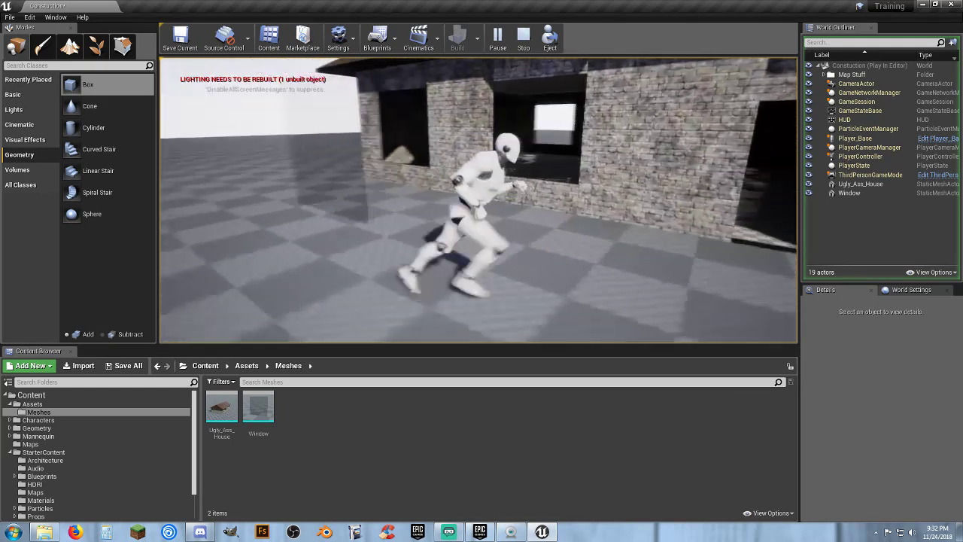
{"action": "key", "text": "w"}
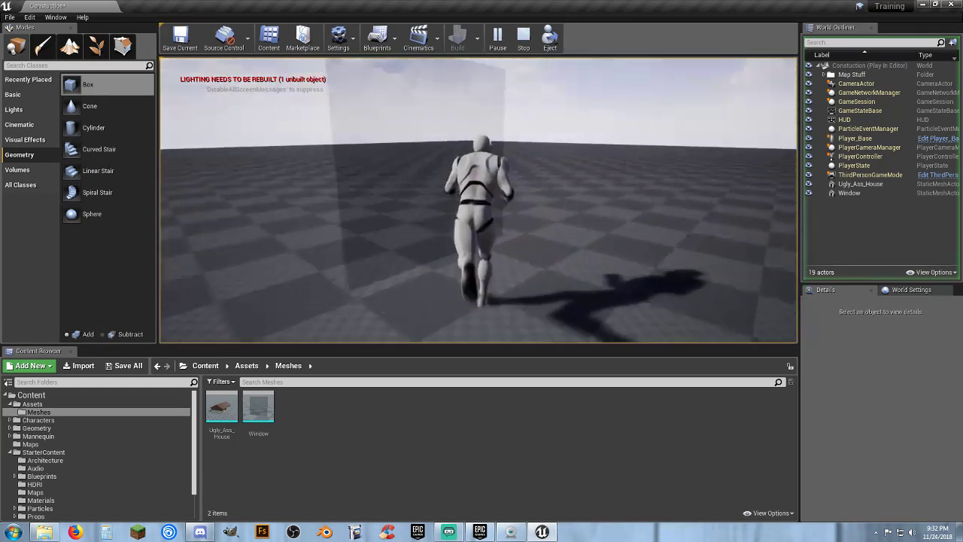
{"action": "key", "text": "a"}
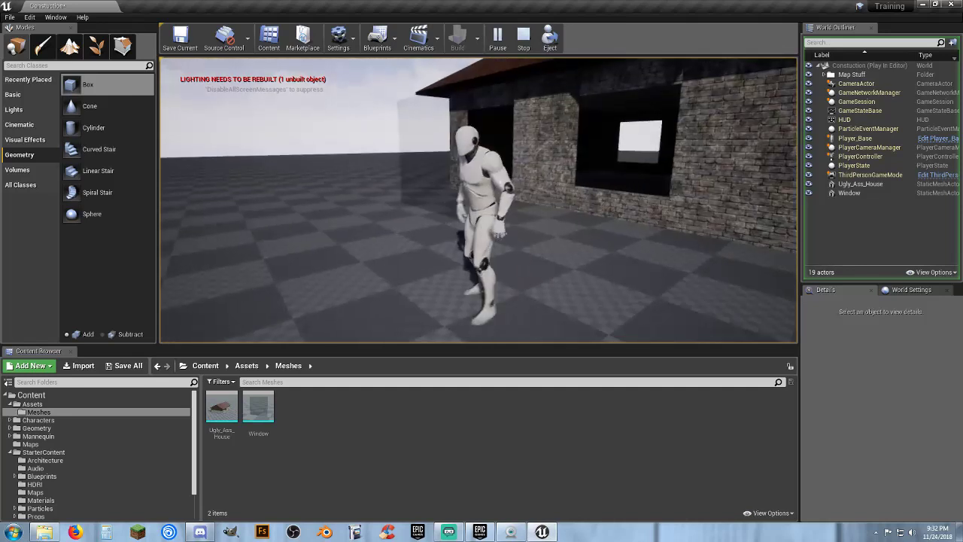
{"action": "key", "text": "w"}
{"action": "key", "text": "a"}
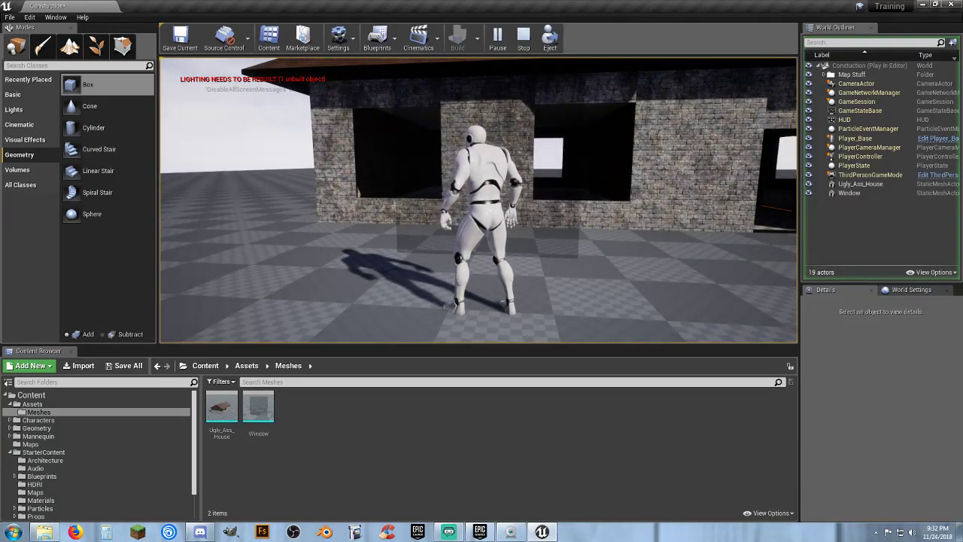
{"action": "key", "text": "a"}
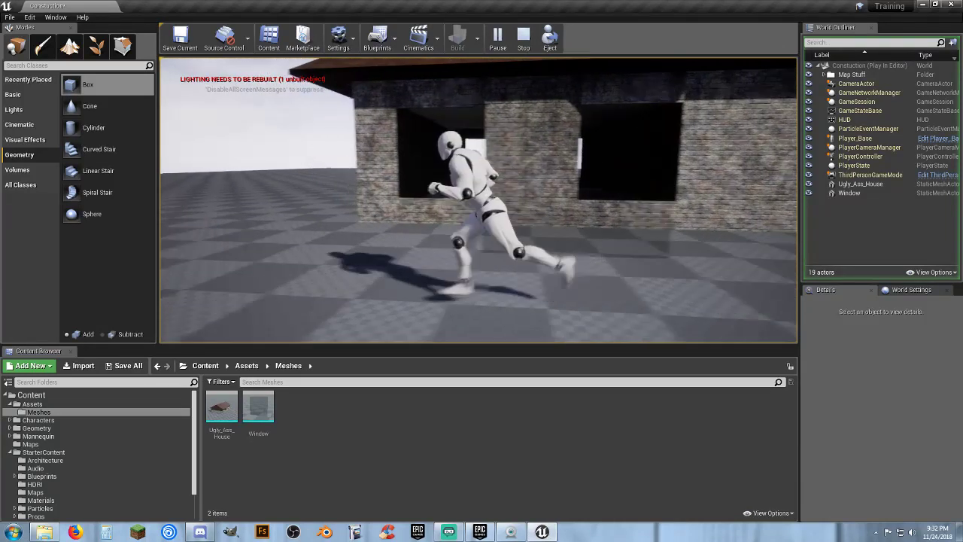
Run the character along the house wall to the doorway and back out, and end the play session.
{"action": "key", "text": "w"}
{"action": "key", "text": "d"}
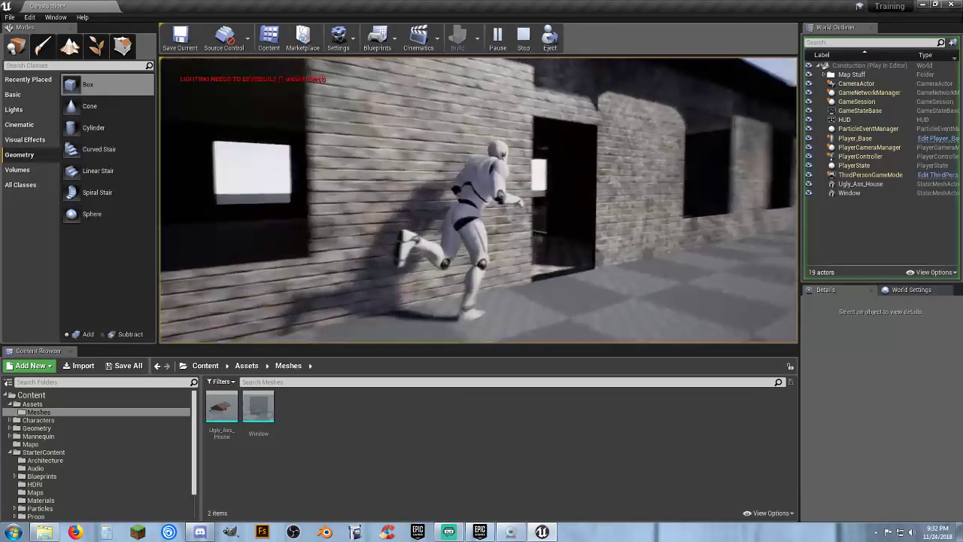
{"action": "key", "text": "s"}
{"action": "key", "text": "w"}
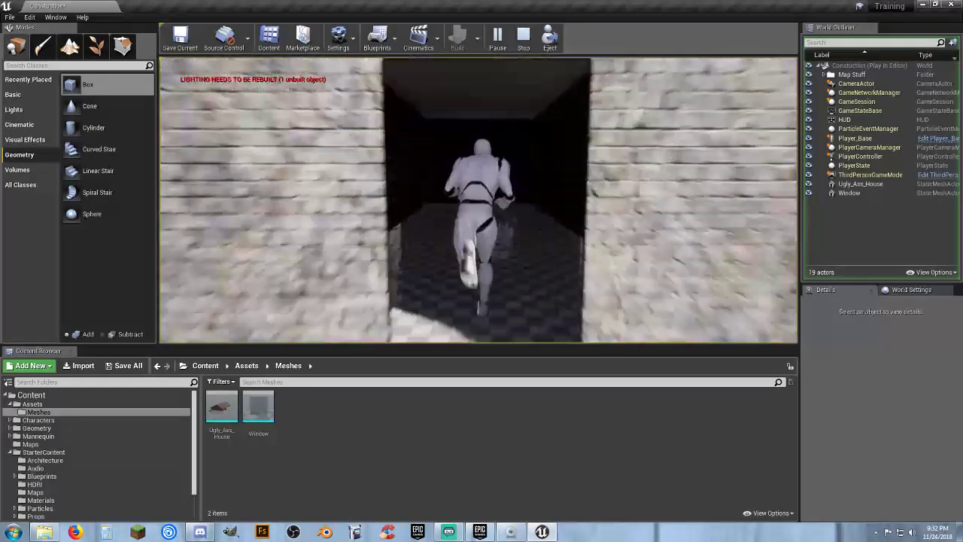
{"action": "key", "text": "s"}
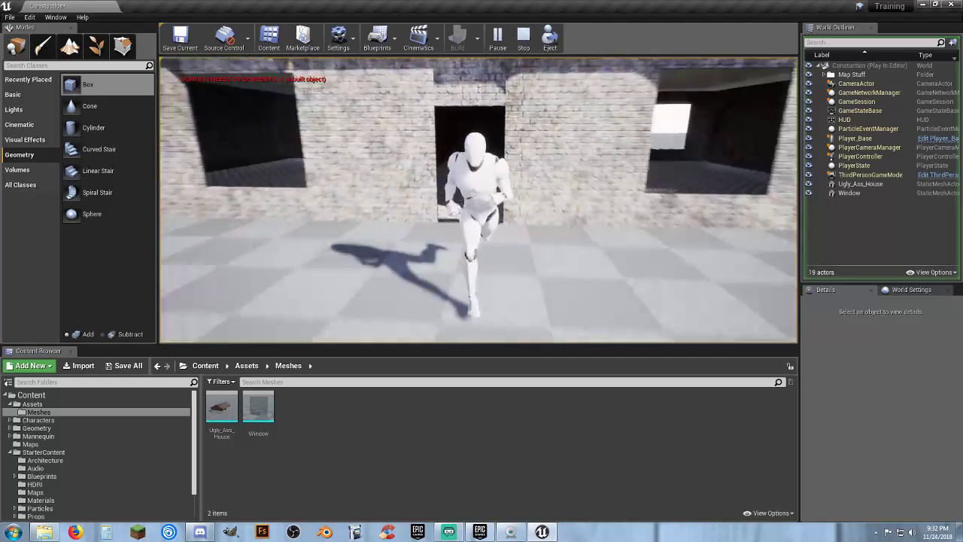
{"action": "key", "text": "Escape"}
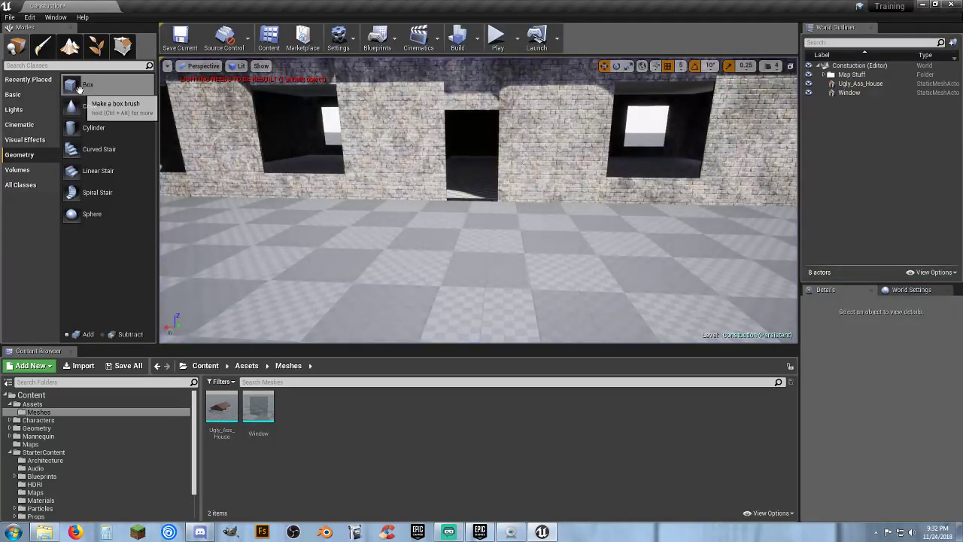
{"action": "mouse_move", "coordinate": [79, 84]}
{"action": "left_mouse_down"}
{"action": "mouse_move", "coordinate": [546, 258]}
{"action": "mouse_move", "coordinate": [602, 265]}
{"action": "left_mouse_up"}
{"action": "key", "text": "f"}
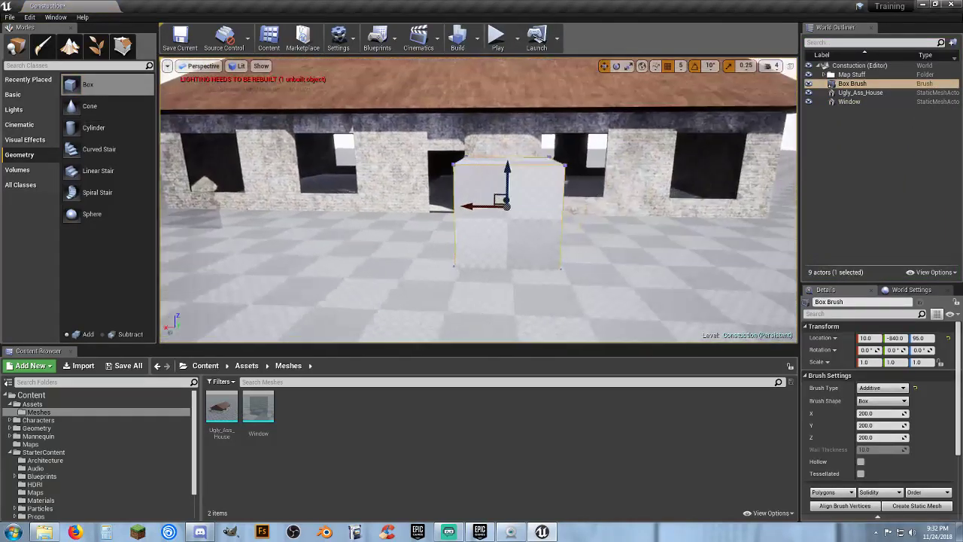
{"action": "key", "text": "Delete"}
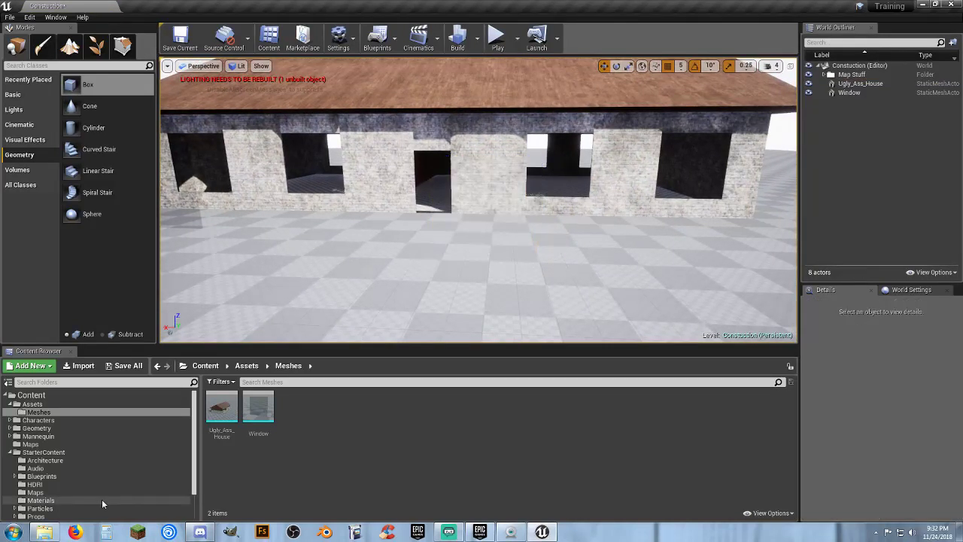
Place an additive box brush with the M_Metal_Chrome material from the StarterContent materials on the ground in front of the house.
{"action": "left_click", "coordinate": [41, 500]}
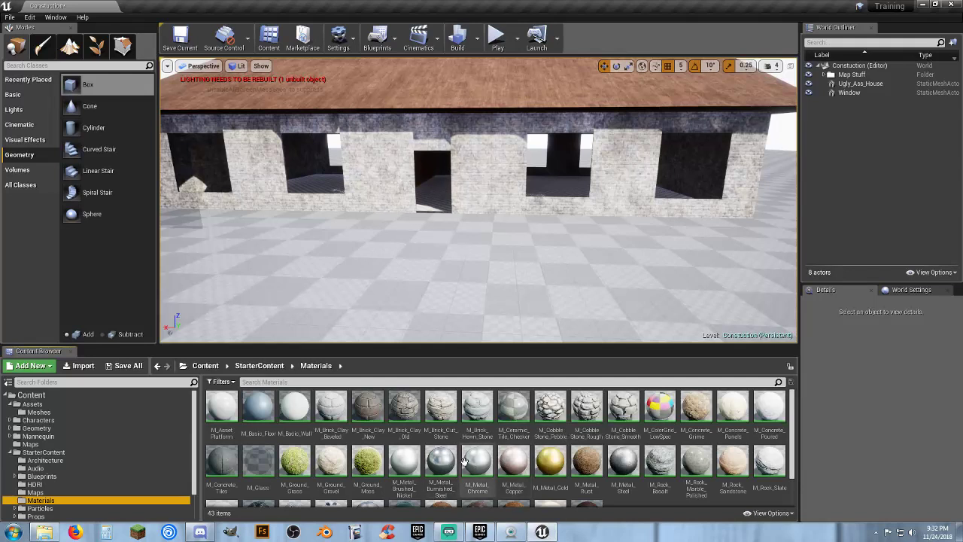
{"action": "left_click", "coordinate": [477, 460]}
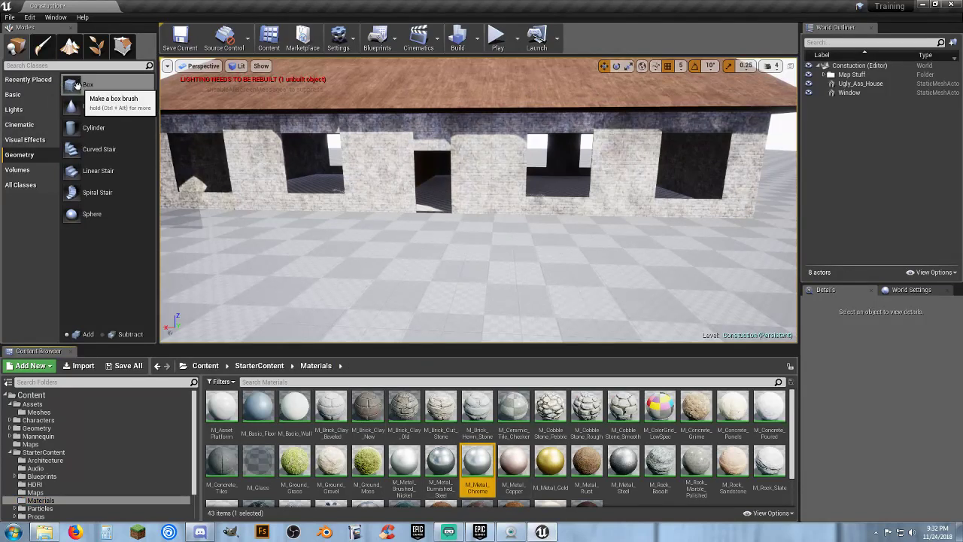
{"action": "left_click_drag", "start_coordinate": [482, 198], "coordinate": [482, 249]}
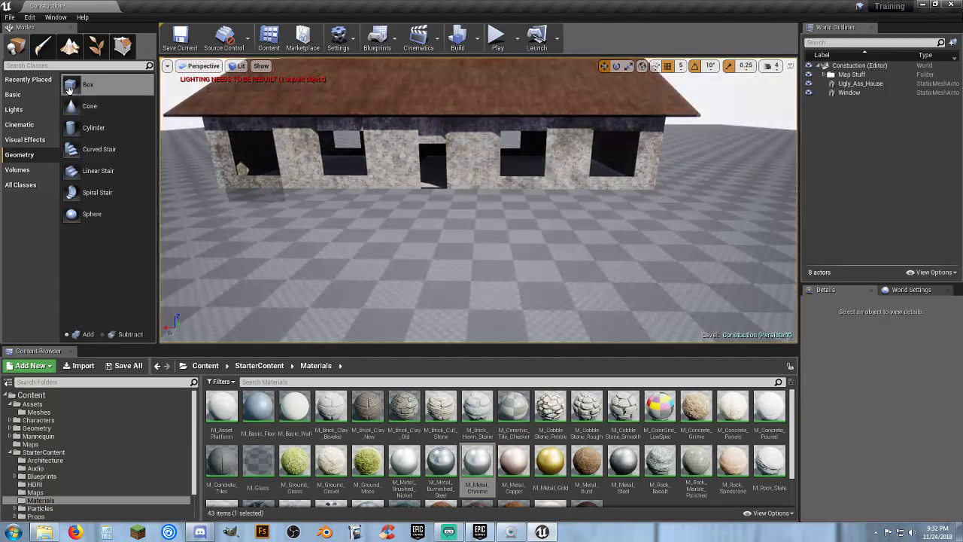
{"action": "mouse_move", "coordinate": [88, 85]}
{"action": "left_mouse_down"}
{"action": "mouse_move", "coordinate": [236, 181]}
{"action": "mouse_move", "coordinate": [502, 252]}
{"action": "left_mouse_up"}
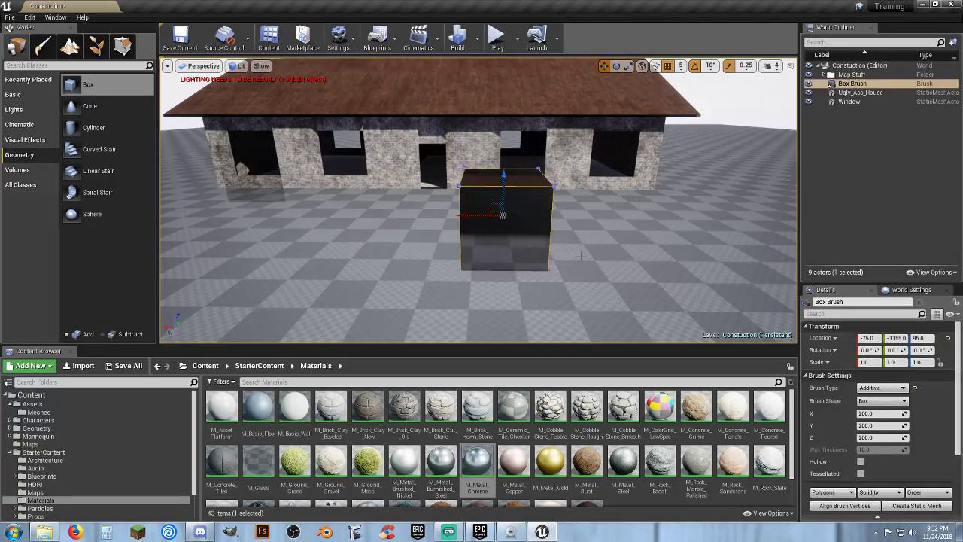
{"action": "right_click_drag", "start_coordinate": [501, 252], "coordinate": [572, 252]}
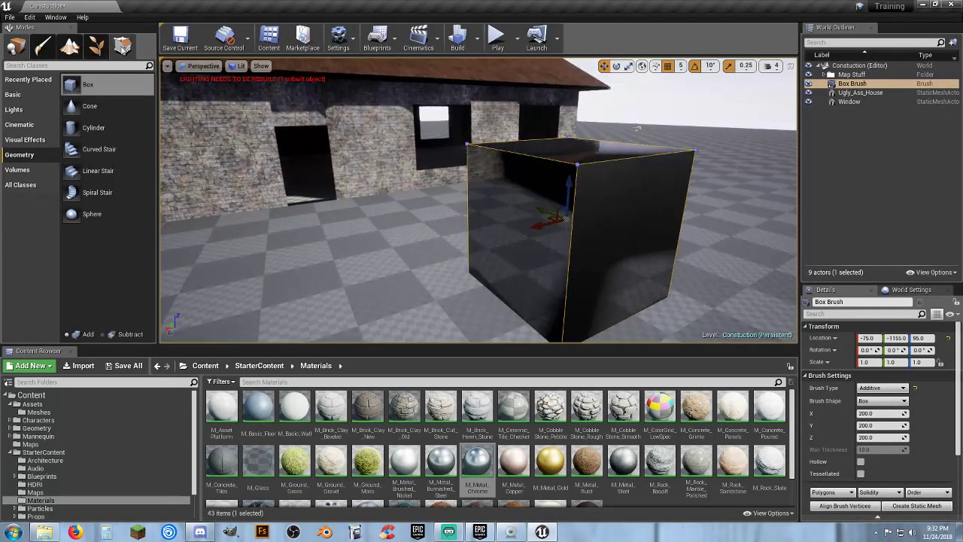
In geometry editing mode, lower two diagonally opposite top corner vertices of the chrome box brush.
{"action": "left_click", "coordinate": [123, 47]}
{"action": "right_click_drag", "start_coordinate": [527, 226], "coordinate": [444, 226]}
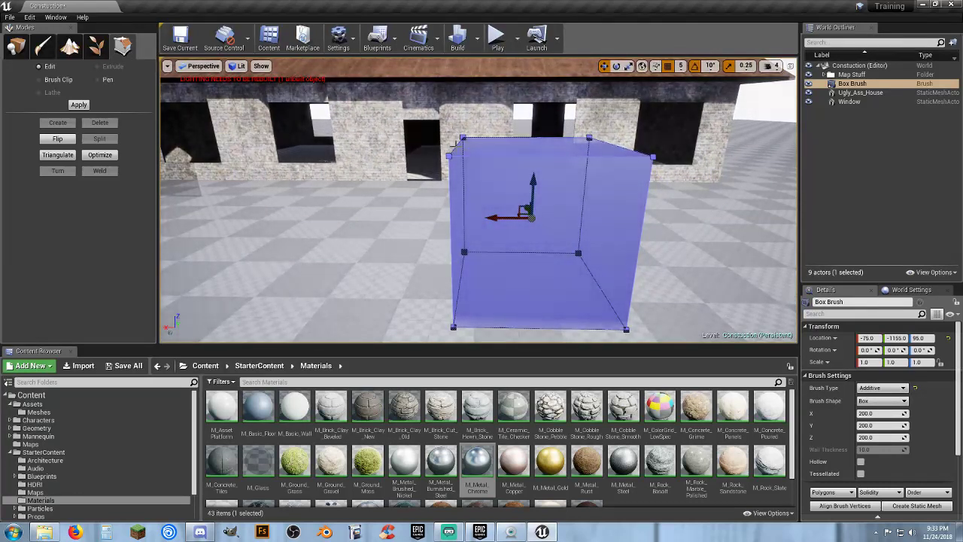
{"action": "left_click", "coordinate": [448, 154]}
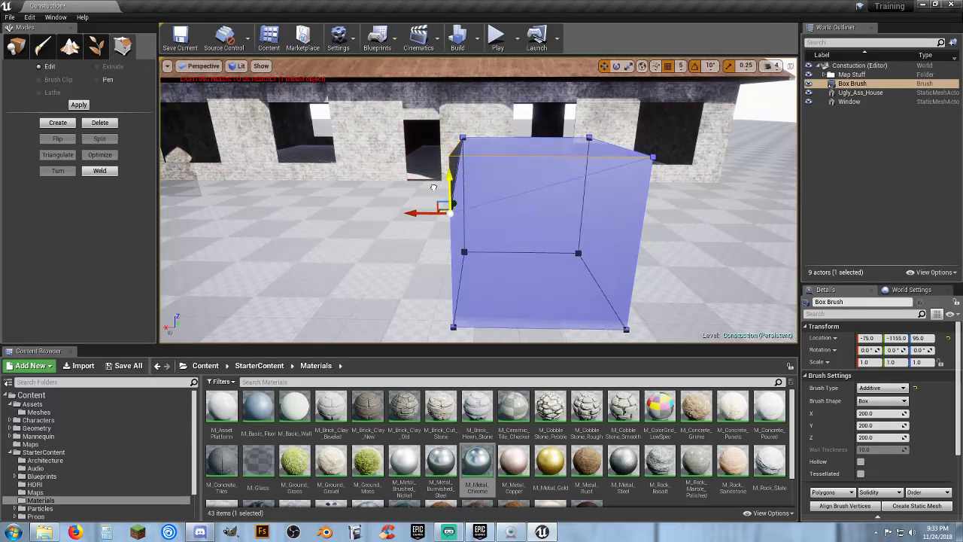
{"action": "left_click_drag", "start_coordinate": [434, 187], "coordinate": [433, 188]}
{"action": "key", "text": "a"}
{"action": "right_click_drag", "start_coordinate": [361, 204], "coordinate": [516, 204]}
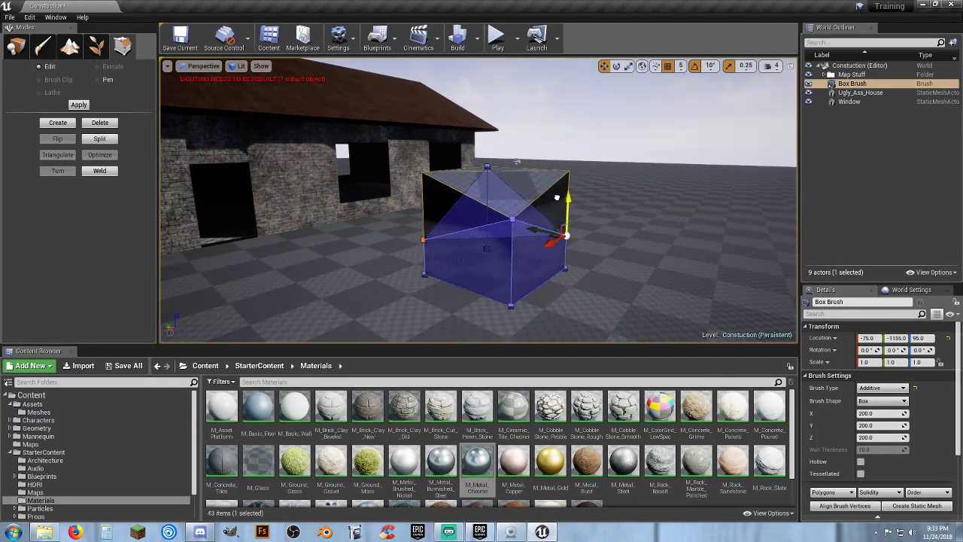
{"action": "left_click_drag", "start_coordinate": [557, 197], "coordinate": [557, 197]}
Extrude the box brush's side face outward twice to lengthen the brush by two sections.
{"action": "key", "text": "d"}
{"action": "mouse_move", "coordinate": [595, 194]}
{"action": "right_mouse_down"}
{"action": "mouse_move", "coordinate": [482, 194]}
{"action": "mouse_move", "coordinate": [469, 222]}
{"action": "mouse_move", "coordinate": [361, 224]}
{"action": "right_mouse_up"}
{"action": "key", "text": "a"}
{"action": "key", "text": "d"}
{"action": "left_click", "coordinate": [520, 213]}
{"action": "key", "text": "a"}
{"action": "right_click_drag", "start_coordinate": [520, 213], "coordinate": [580, 213]}
{"action": "left_click", "coordinate": [119, 66]}
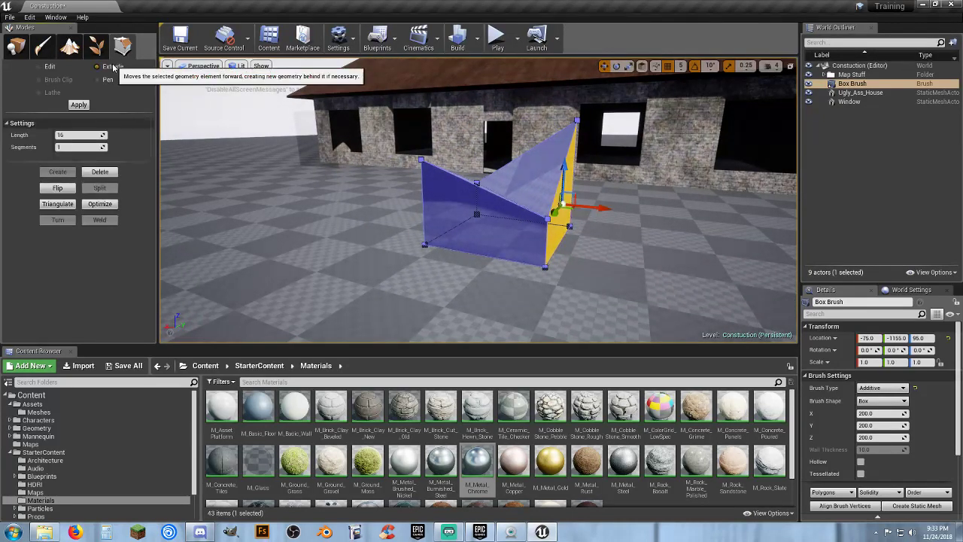
{"action": "left_click_drag", "start_coordinate": [604, 210], "coordinate": [776, 228]}
{"action": "key", "text": "d"}
{"action": "right_click_drag", "start_coordinate": [775, 229], "coordinate": [540, 250]}
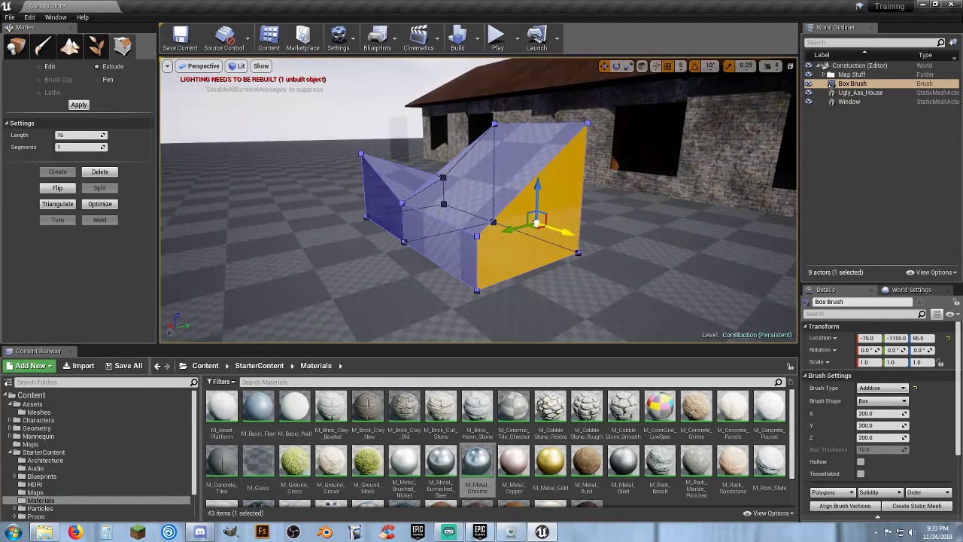
{"action": "left_click_drag", "start_coordinate": [553, 228], "coordinate": [721, 291]}
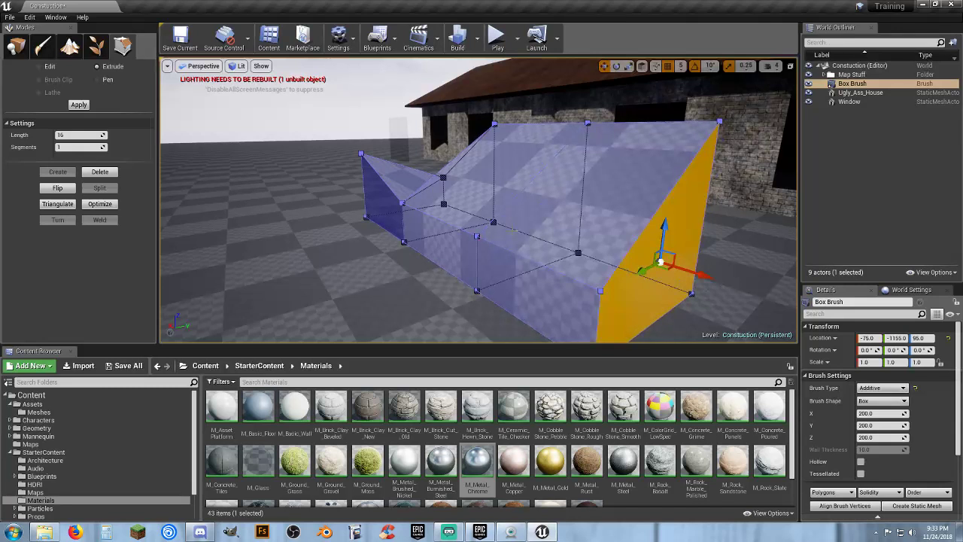
At the extruded end of the brush, lower the high top corner vertex and raise the opposite low one.
{"action": "left_click", "coordinate": [39, 66]}
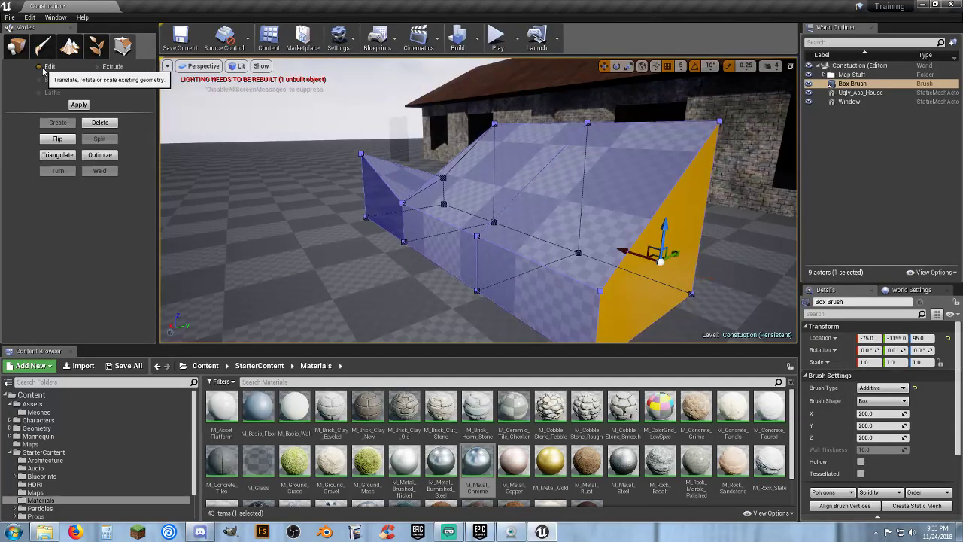
{"action": "left_click", "coordinate": [721, 122]}
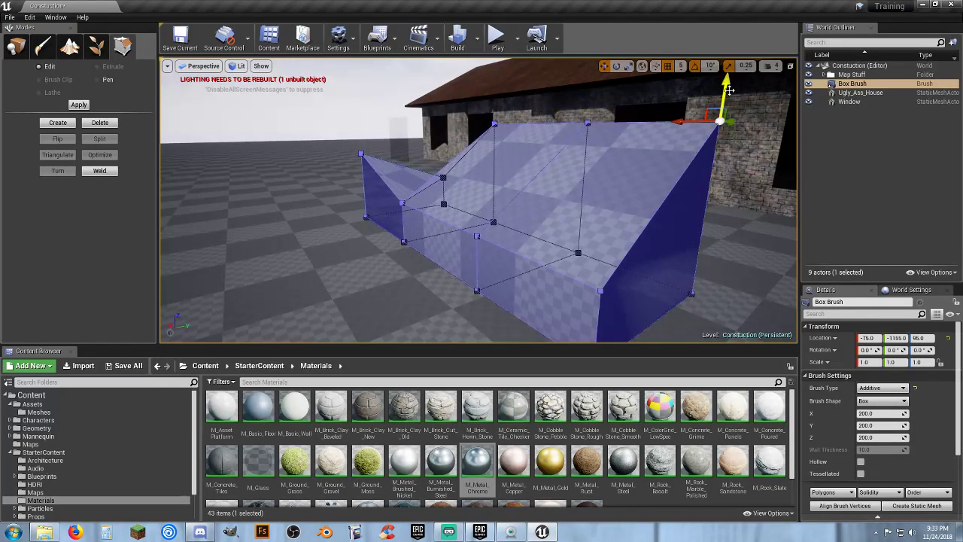
{"action": "left_click_drag", "start_coordinate": [727, 88], "coordinate": [710, 187]}
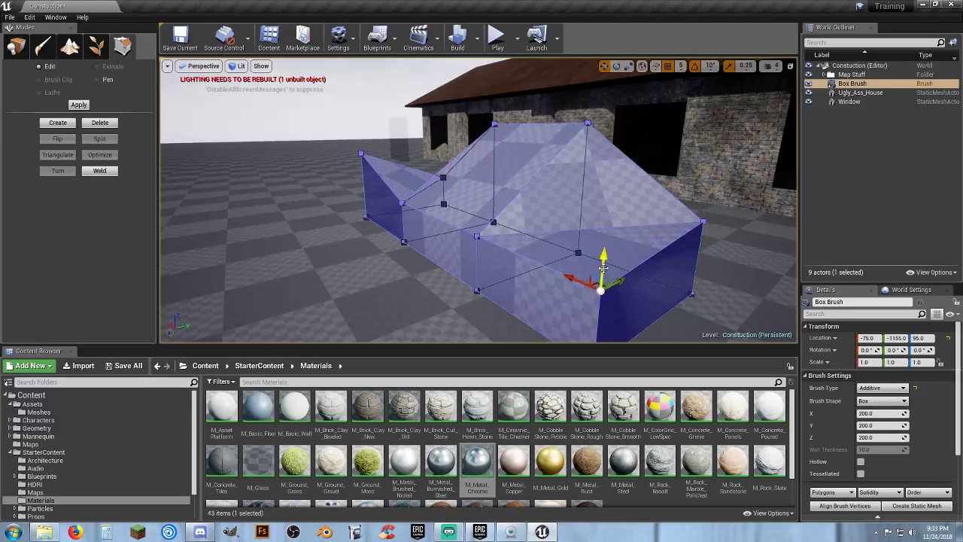
{"action": "left_click_drag", "start_coordinate": [604, 255], "coordinate": [614, 139]}
Raise the top ridge edge of the brush's middle section to make a taller peak.
{"action": "mouse_move", "coordinate": [614, 138]}
{"action": "right_mouse_down"}
{"action": "mouse_move", "coordinate": [762, 150]}
{"action": "mouse_move", "coordinate": [707, 147]}
{"action": "right_mouse_up"}
{"action": "left_click", "coordinate": [644, 125]}
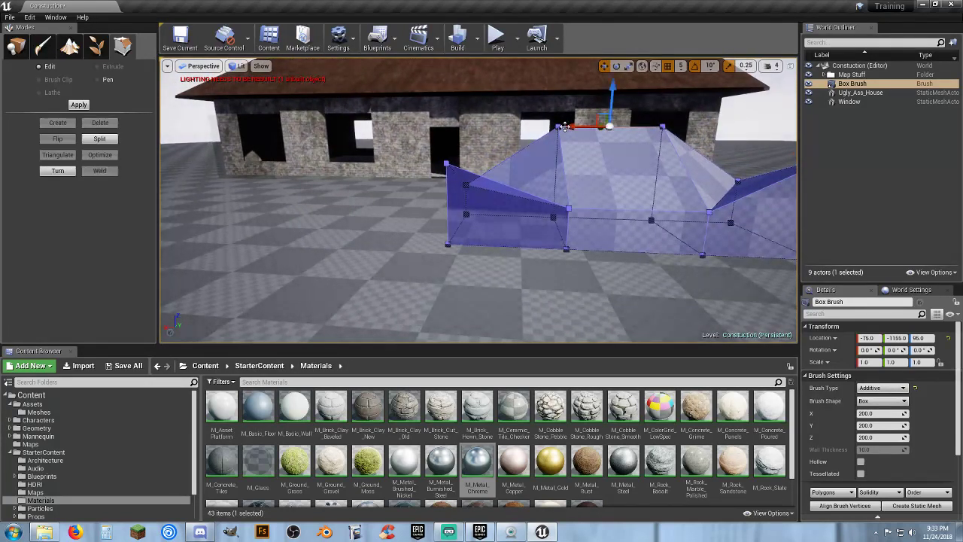
{"action": "mouse_move", "coordinate": [598, 137]}
{"action": "right_mouse_down"}
{"action": "mouse_move", "coordinate": [600, 105]}
{"action": "mouse_move", "coordinate": [602, 162]}
{"action": "mouse_move", "coordinate": [606, 136]}
{"action": "right_mouse_up"}
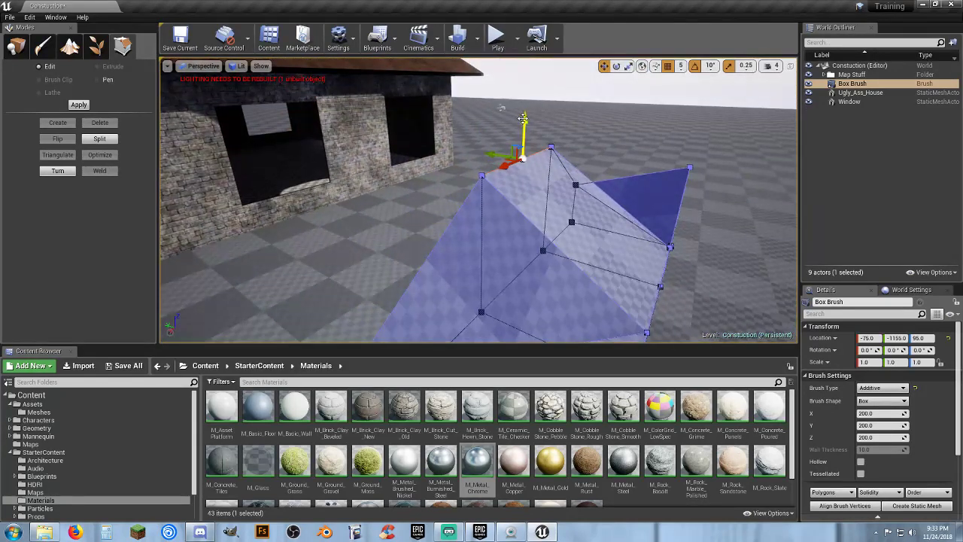
{"action": "left_click_drag", "start_coordinate": [523, 118], "coordinate": [519, 84]}
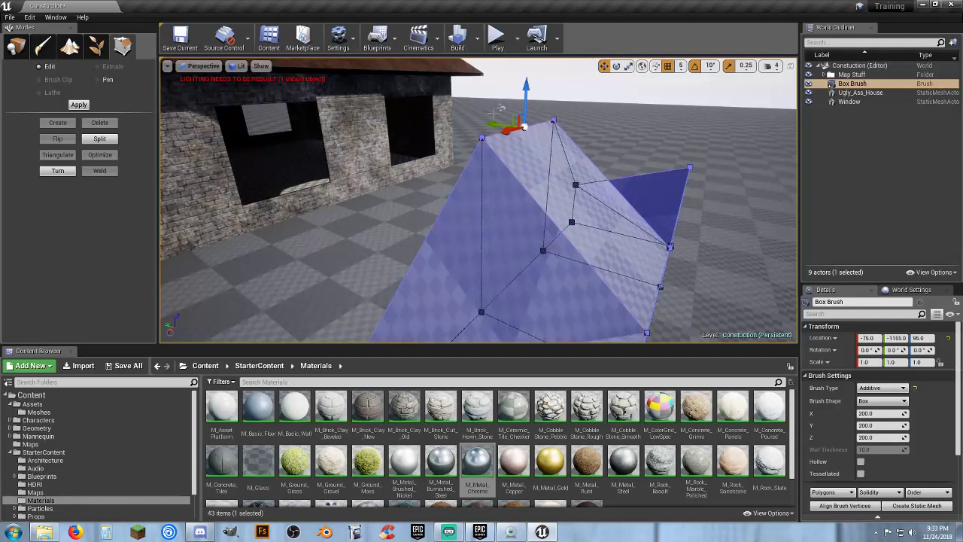
Lower one end vertex of the ridge on the box brush's raised middle section so the peak slopes lengthwise.
{"action": "mouse_move", "coordinate": [486, 143]}
{"action": "right_mouse_down"}
{"action": "mouse_move", "coordinate": [459, 158]}
{"action": "mouse_move", "coordinate": [441, 150]}
{"action": "mouse_move", "coordinate": [487, 143]}
{"action": "right_mouse_up"}
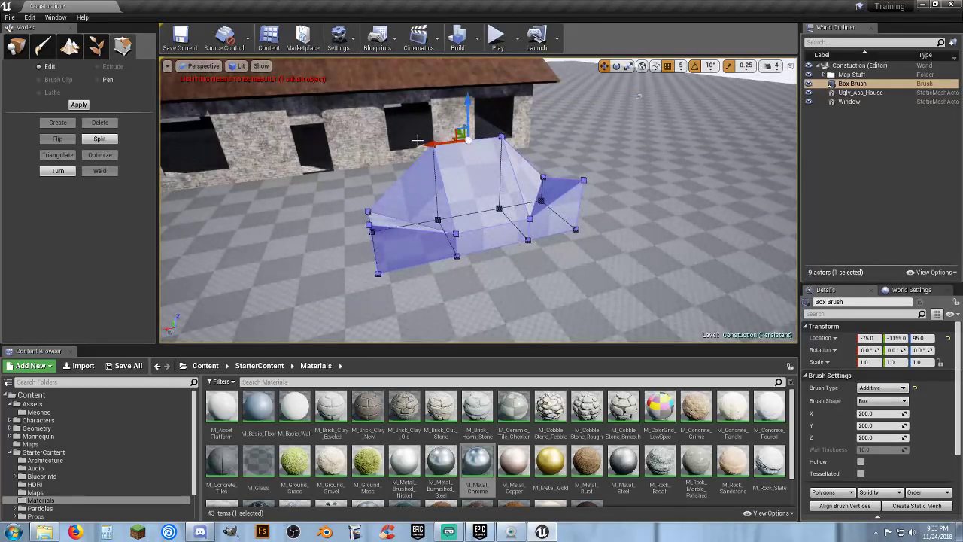
{"action": "mouse_move", "coordinate": [460, 194]}
{"action": "right_mouse_down"}
{"action": "mouse_move", "coordinate": [584, 160]}
{"action": "mouse_move", "coordinate": [512, 143]}
{"action": "right_mouse_up"}
{"action": "key", "text": "w"}
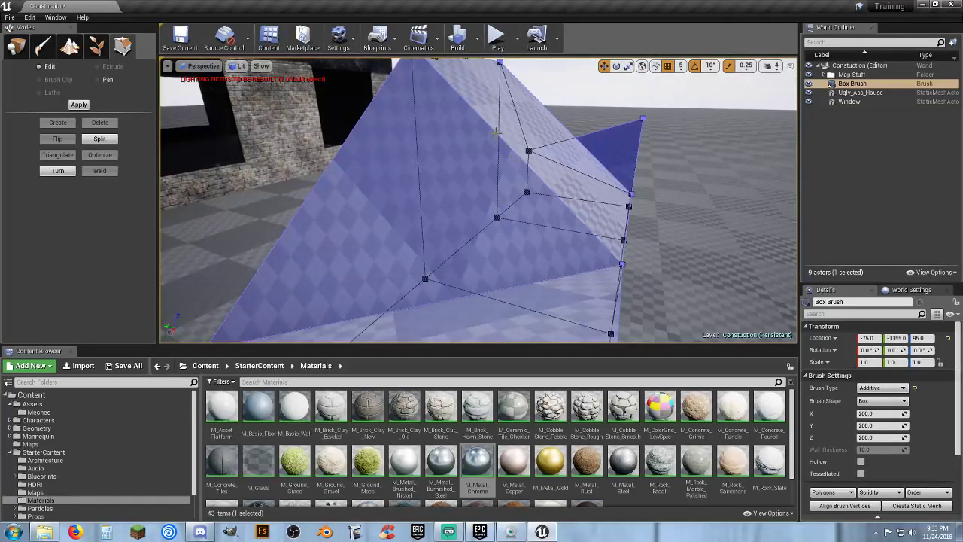
{"action": "left_click", "coordinate": [497, 130]}
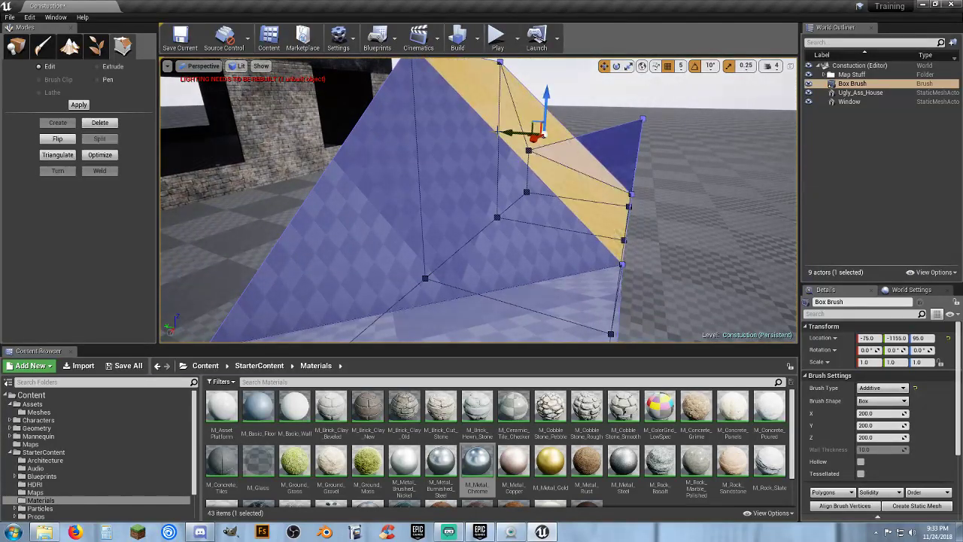
{"action": "left_click", "coordinate": [497, 136]}
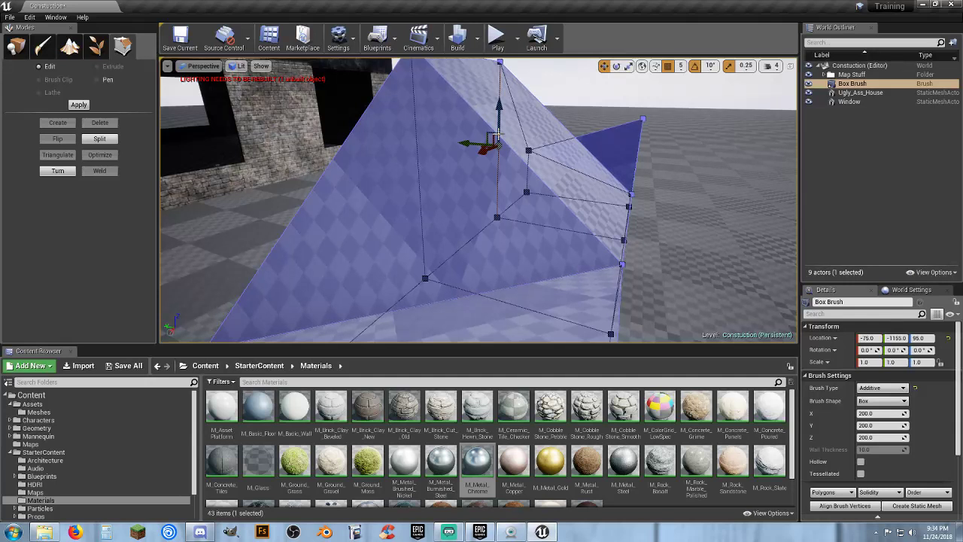
{"action": "right_click_drag", "start_coordinate": [498, 143], "coordinate": [475, 142]}
{"action": "left_click", "coordinate": [454, 97]}
{"action": "key", "text": "s"}
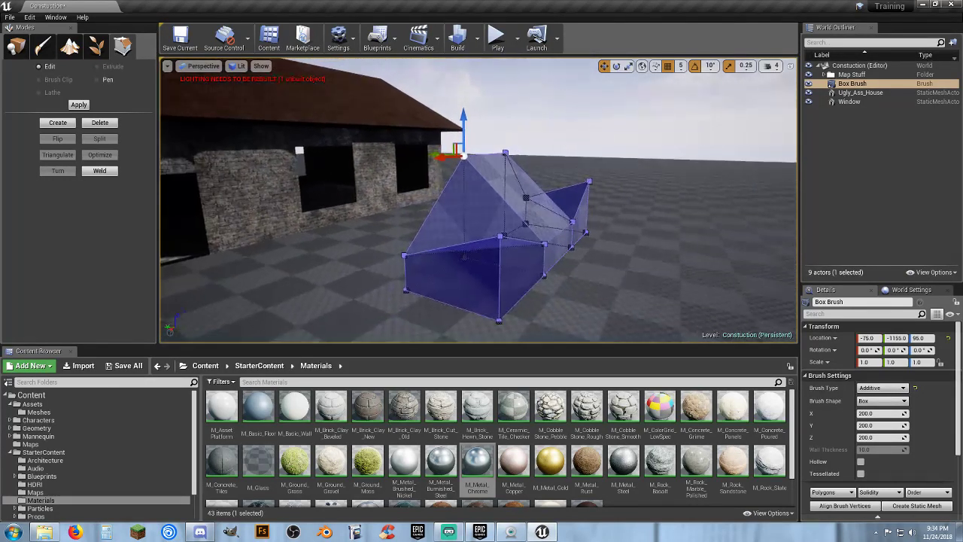
{"action": "mouse_move", "coordinate": [464, 116]}
{"action": "left_mouse_down"}
{"action": "mouse_move", "coordinate": [446, 177]}
{"action": "mouse_move", "coordinate": [481, 181]}
{"action": "left_mouse_up"}
Select the two low top vertices along the middle section's long side and raise them together to about the height of the peak.
{"action": "key", "text": "d"}
{"action": "right_click_drag", "start_coordinate": [572, 197], "coordinate": [564, 194]}
{"action": "key", "text": "s"}
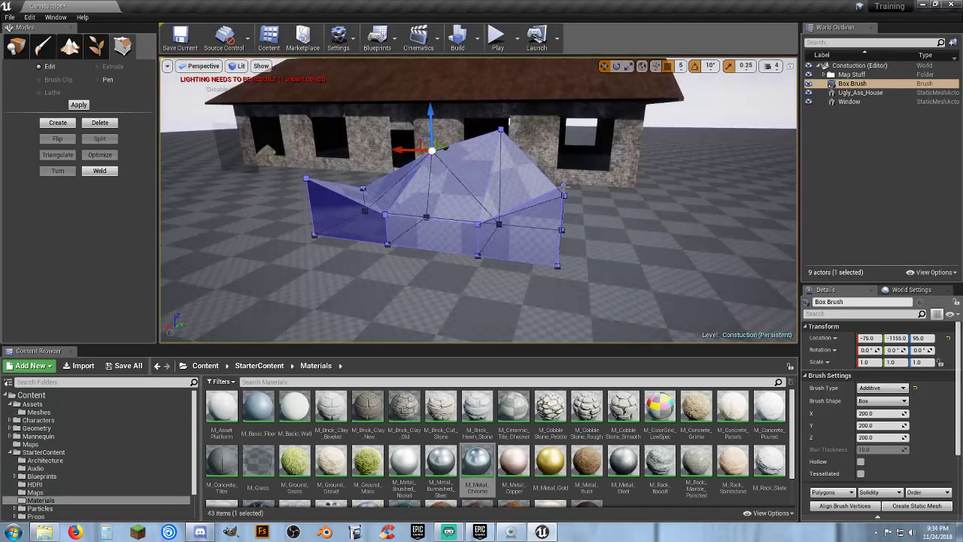
{"action": "left_click", "coordinate": [563, 183]}
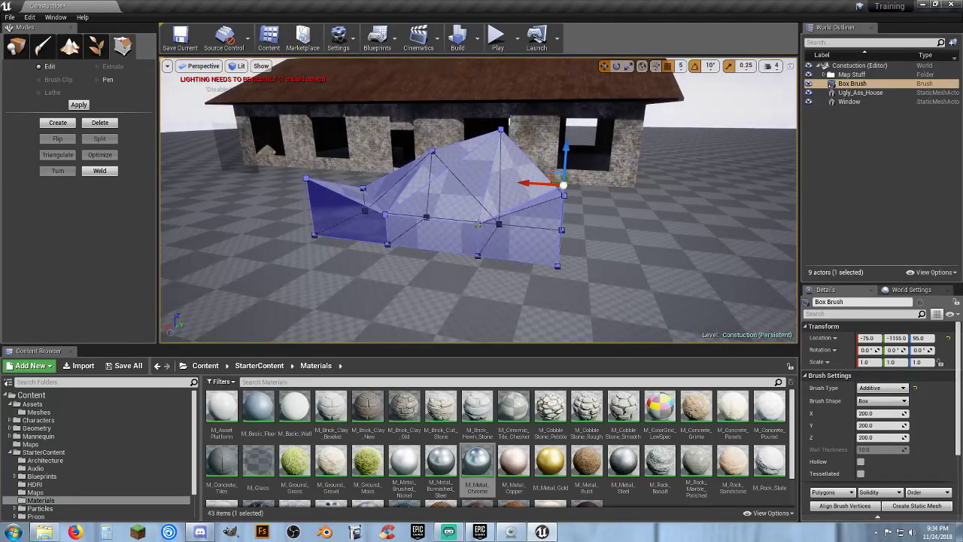
{"action": "left_click", "coordinate": [477, 222]}
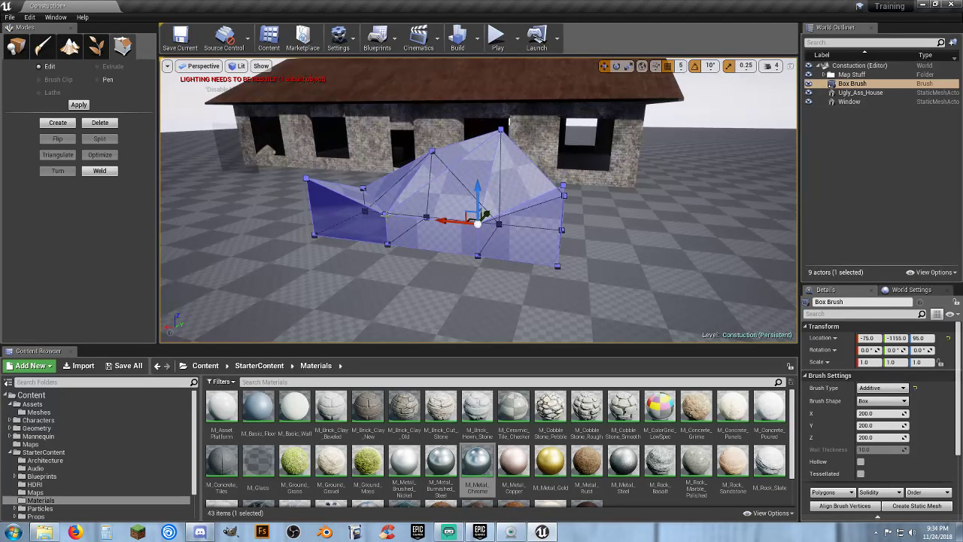
{"action": "left_click", "coordinate": [385, 215]}
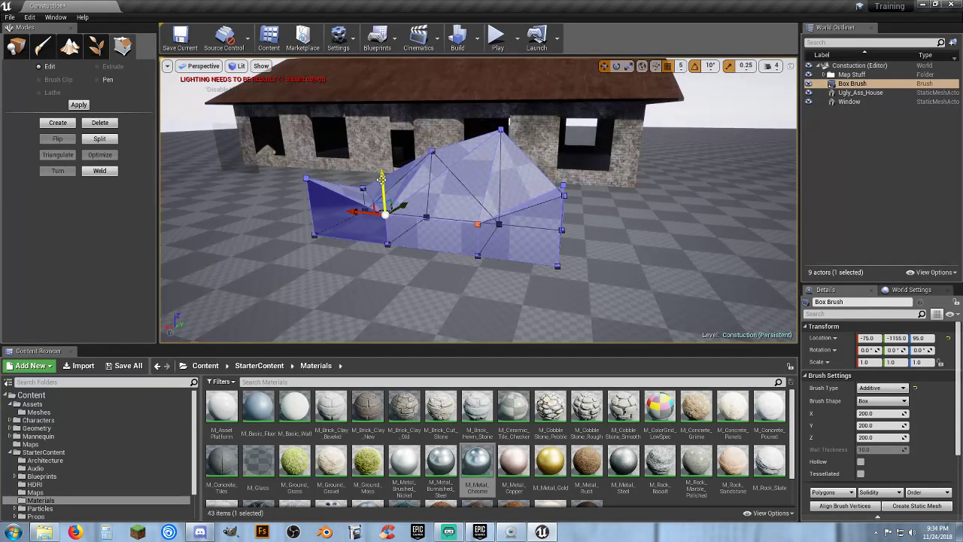
{"action": "left_click_drag", "start_coordinate": [390, 106], "coordinate": [390, 76]}
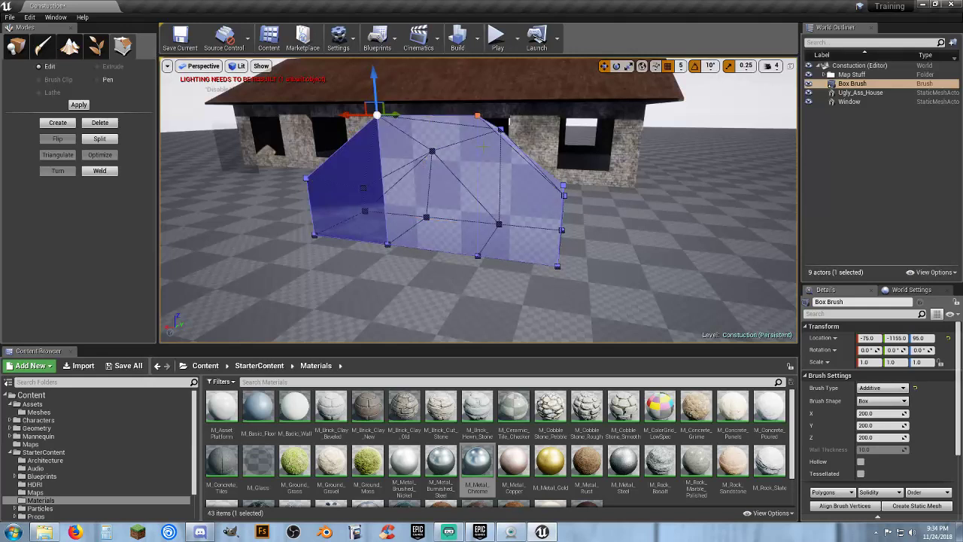
Delete the brush's large upper and side faces, keeping the base and the end walls.
{"action": "mouse_move", "coordinate": [483, 178]}
{"action": "right_mouse_down"}
{"action": "mouse_move", "coordinate": [738, 180]}
{"action": "mouse_move", "coordinate": [480, 232]}
{"action": "right_mouse_up"}
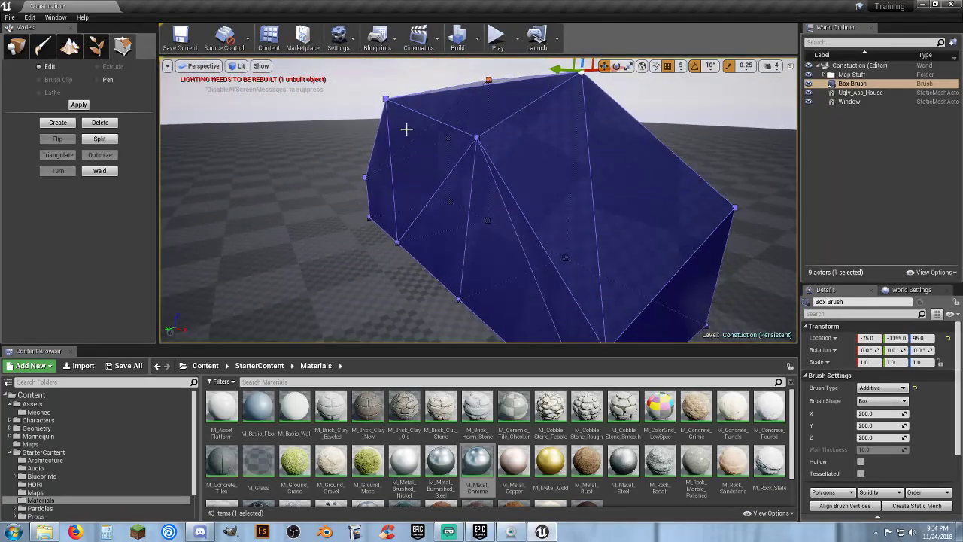
{"action": "scroll", "coordinate": [406, 130], "scroll_direction": "down", "scroll_amount": 6}
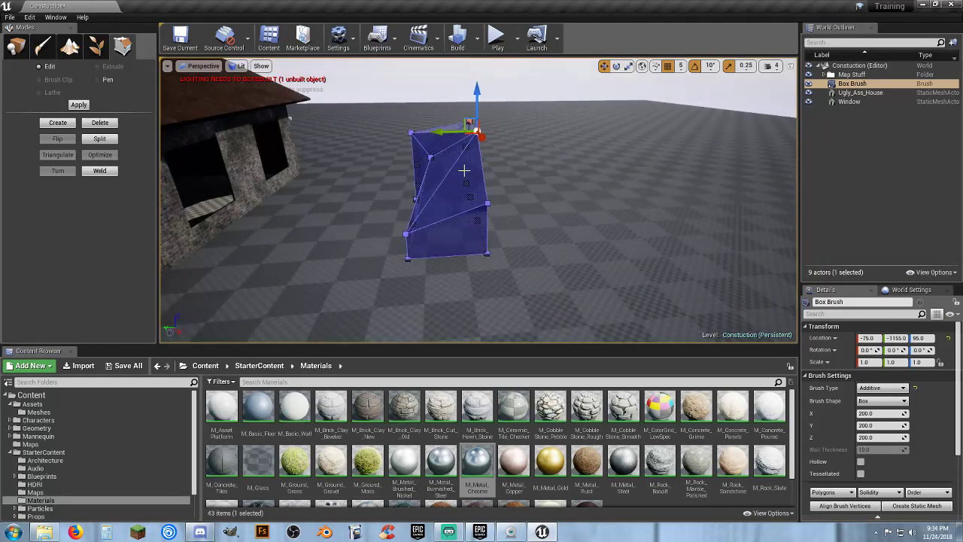
{"action": "left_click", "coordinate": [465, 172]}
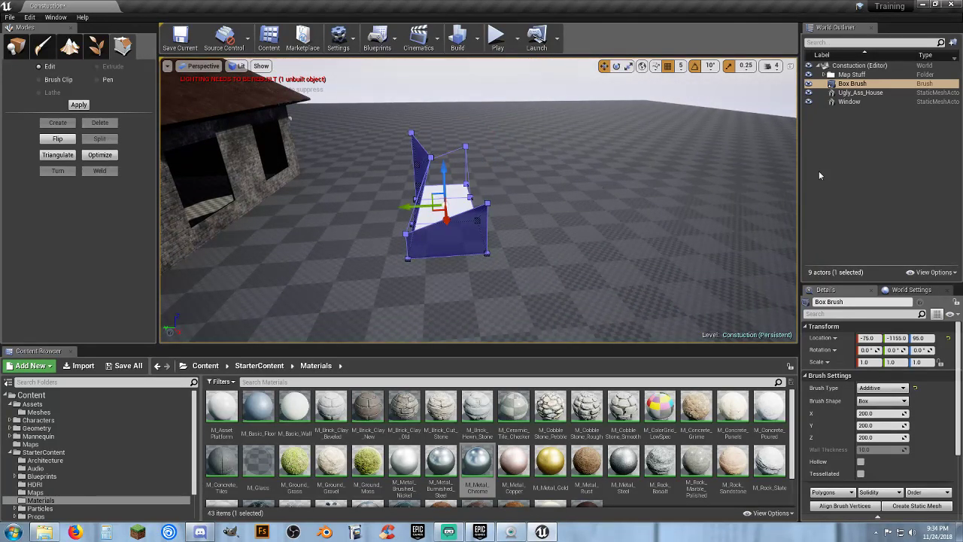
{"action": "right_click_drag", "start_coordinate": [452, 153], "coordinate": [392, 113]}
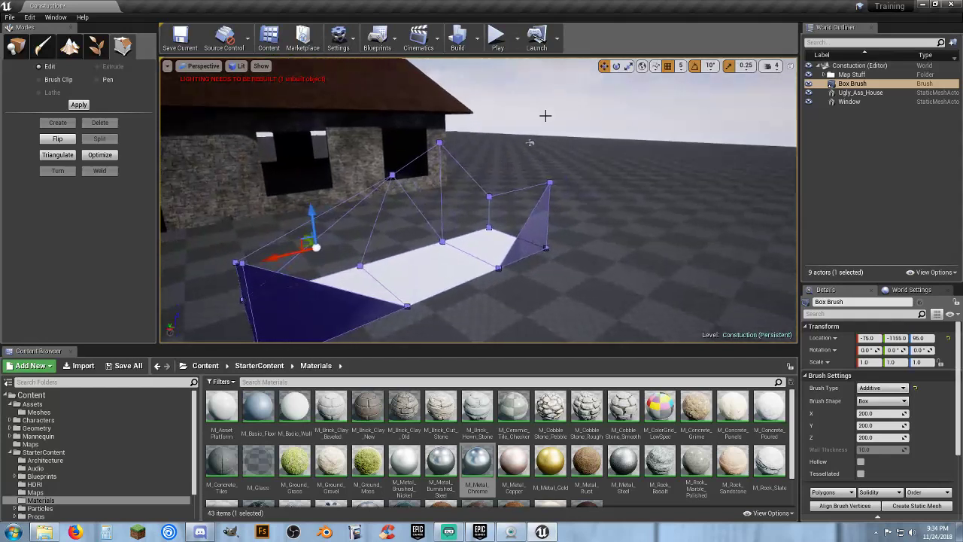
Play the level in the editor, run the character onto the opened brush to test it, and end the play session.
{"action": "left_click", "coordinate": [497, 42]}
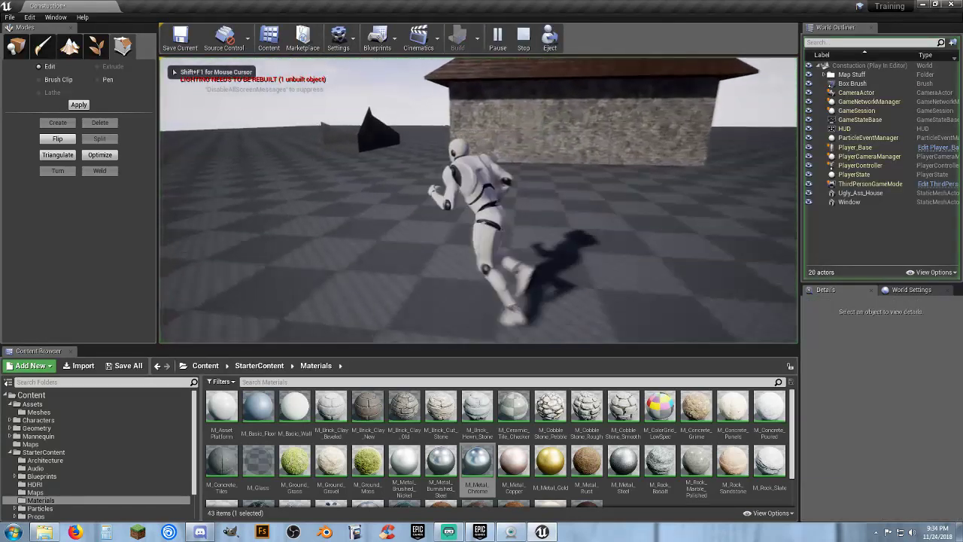
{"action": "key", "text": "w"}
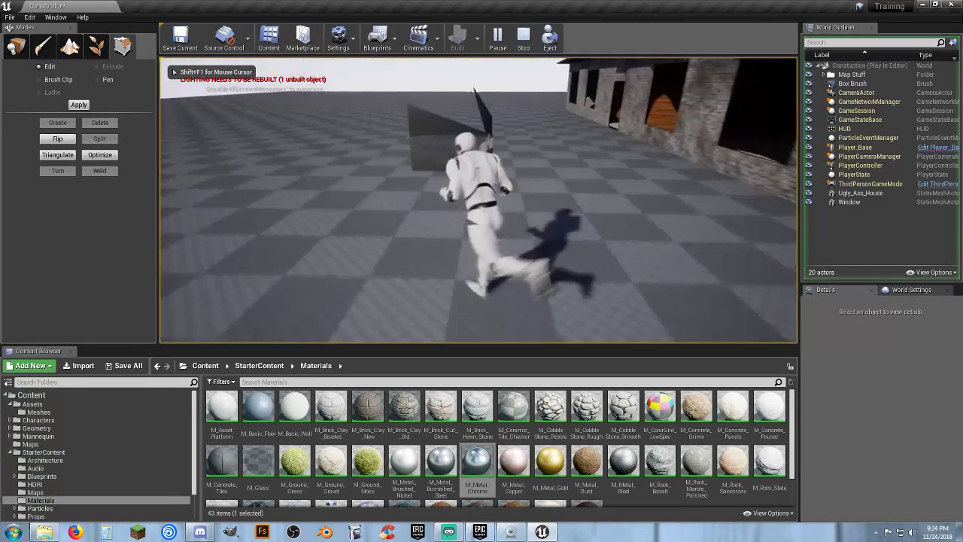
{"action": "key", "text": "w"}
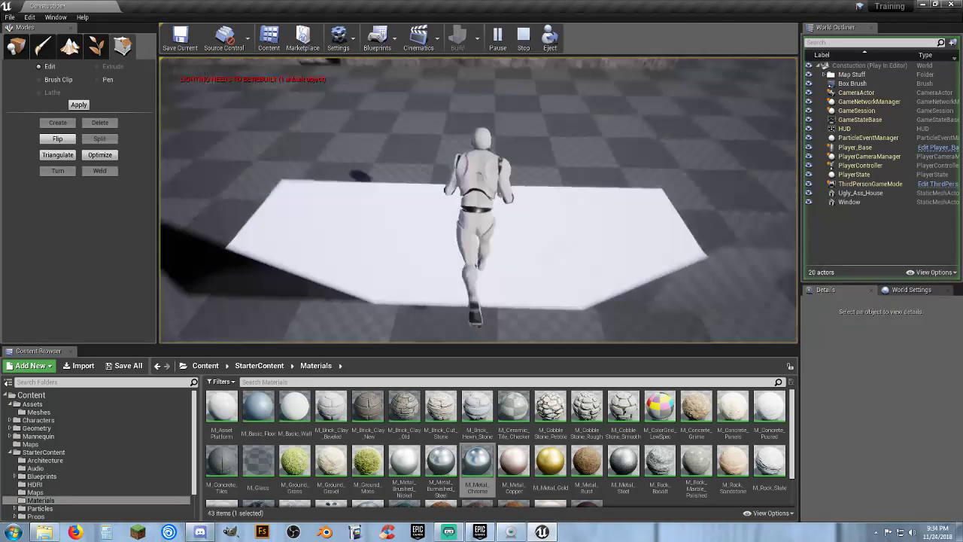
{"action": "key", "text": "w"}
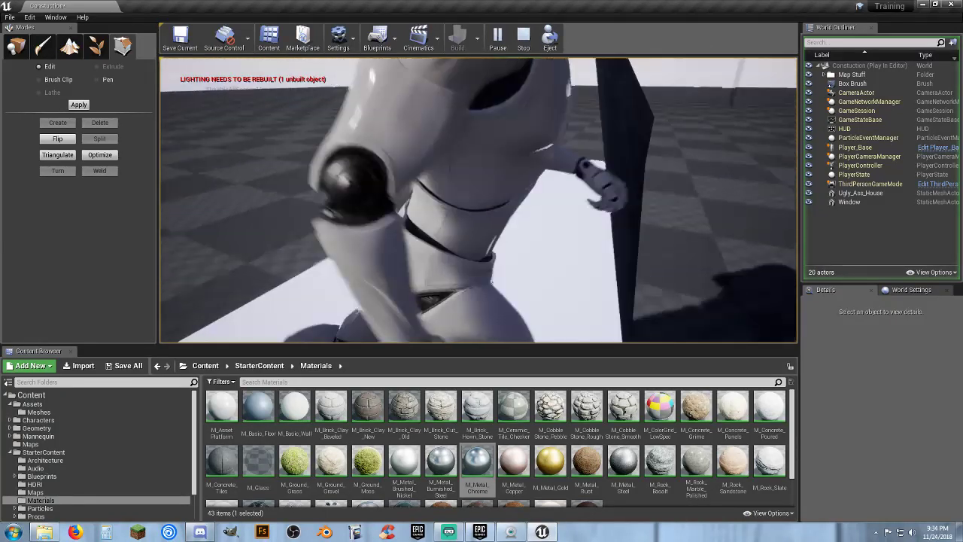
{"action": "key", "text": "Escape"}
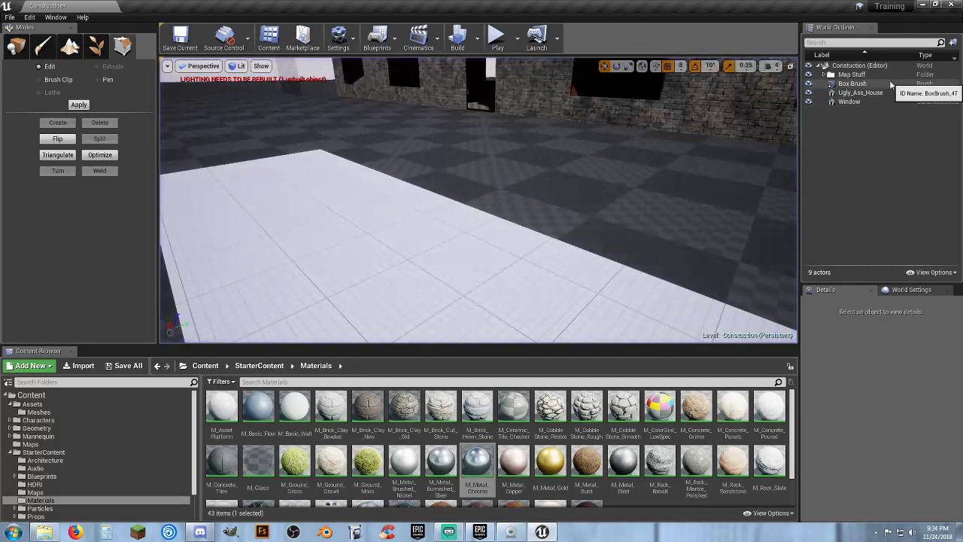
Delete the box brush from the level.
{"action": "left_click", "coordinate": [873, 84]}
{"action": "key", "text": "Delete"}
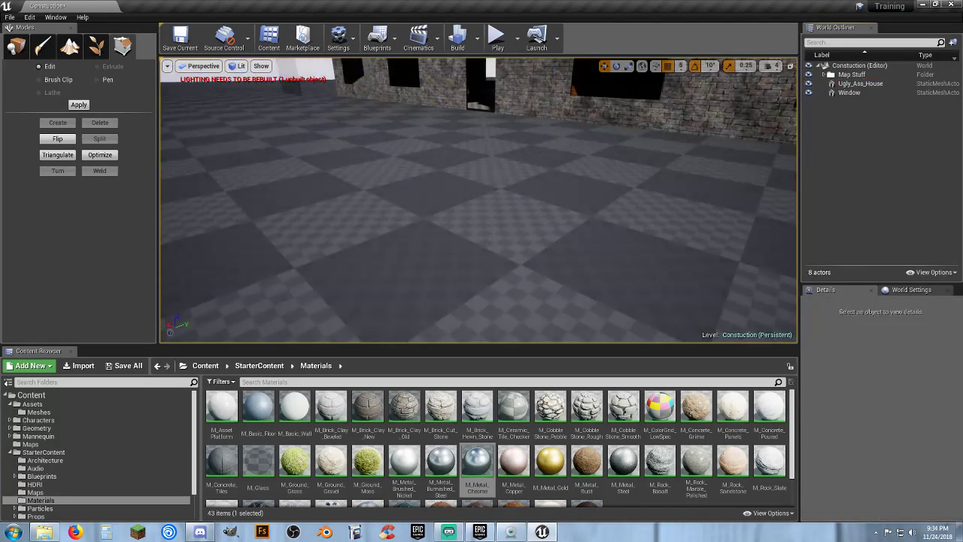
{"action": "key", "text": "s"}
{"action": "mouse_move", "coordinate": [338, 104]}
{"action": "right_mouse_down"}
{"action": "mouse_move", "coordinate": [391, 98]}
{"action": "mouse_move", "coordinate": [338, 104]}
{"action": "right_mouse_up"}
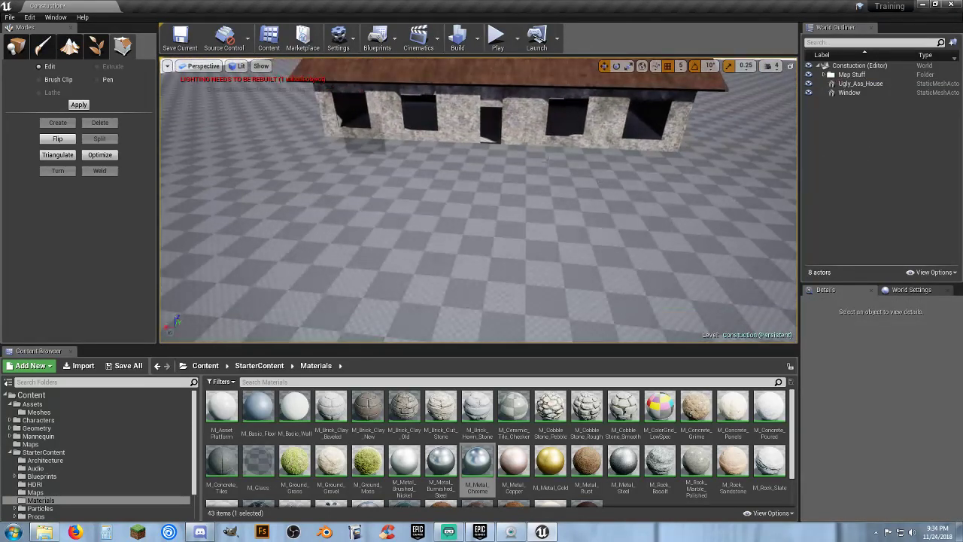
Build the level with the house in place and close the map check message log.
{"action": "left_click", "coordinate": [456, 43]}
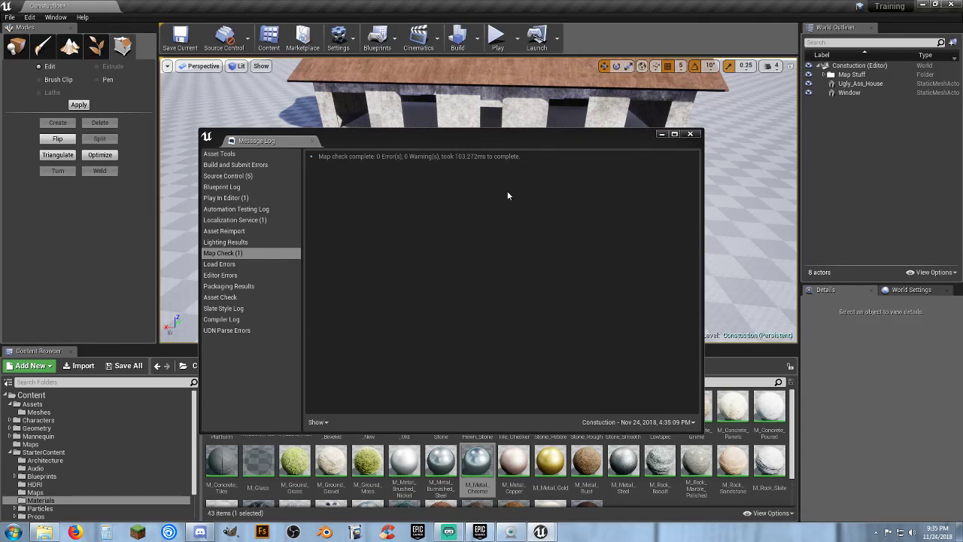
{"action": "left_click", "coordinate": [689, 134]}
{"action": "right_click_drag", "start_coordinate": [593, 204], "coordinate": [611, 137]}
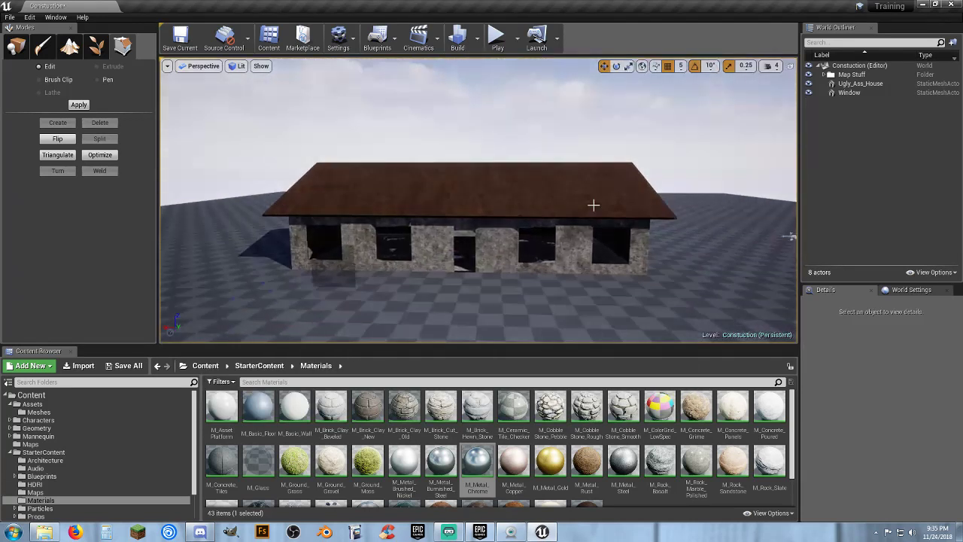
Delete the Ugly_Ass_House and Window static meshes from the level and rebuild it to clear the baked shadow.
{"action": "left_click", "coordinate": [851, 93]}
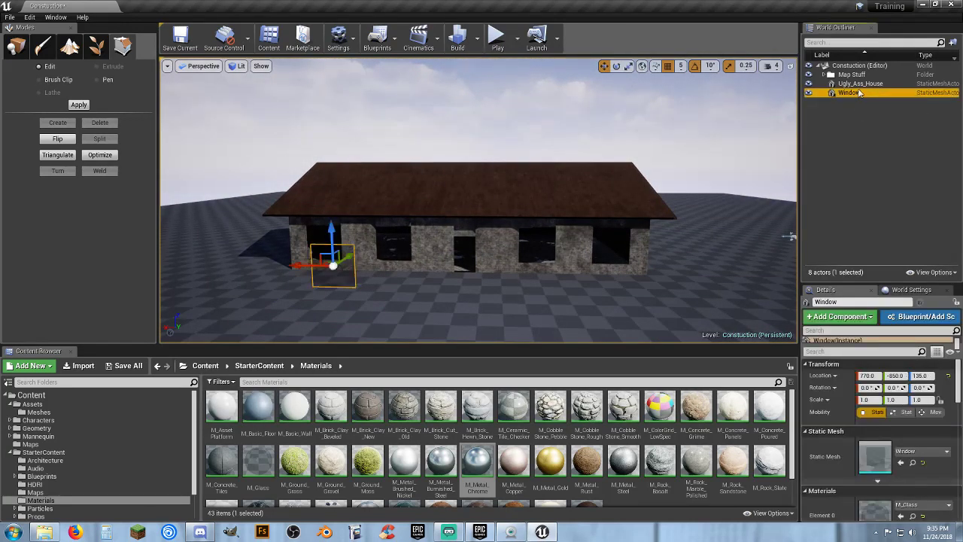
{"action": "left_click", "coordinate": [860, 83], "text": "ctrl"}
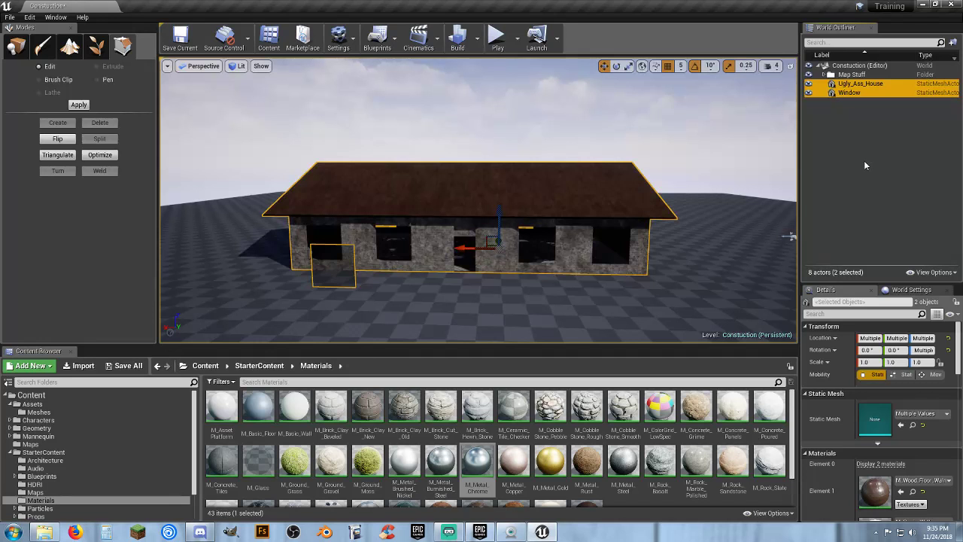
{"action": "key", "text": "Delete"}
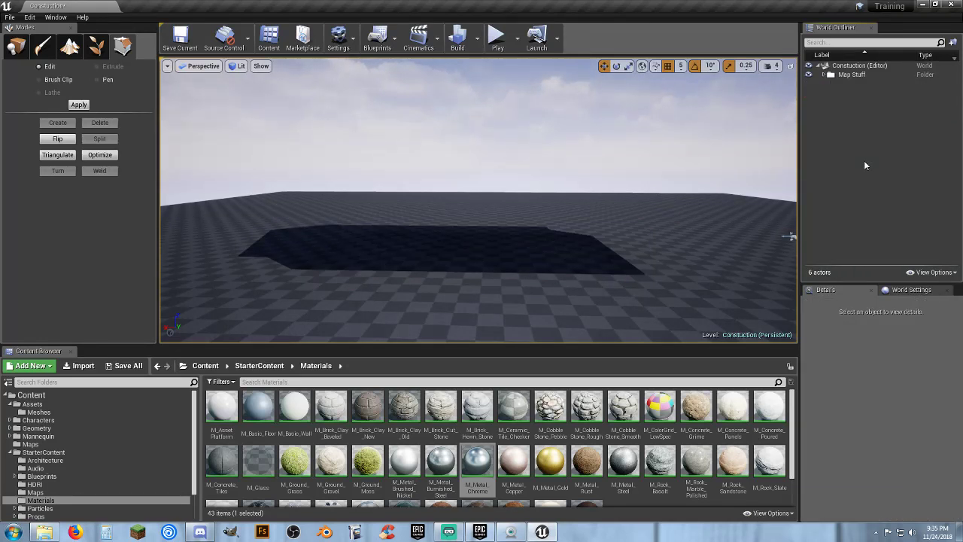
{"action": "left_click", "coordinate": [457, 38]}
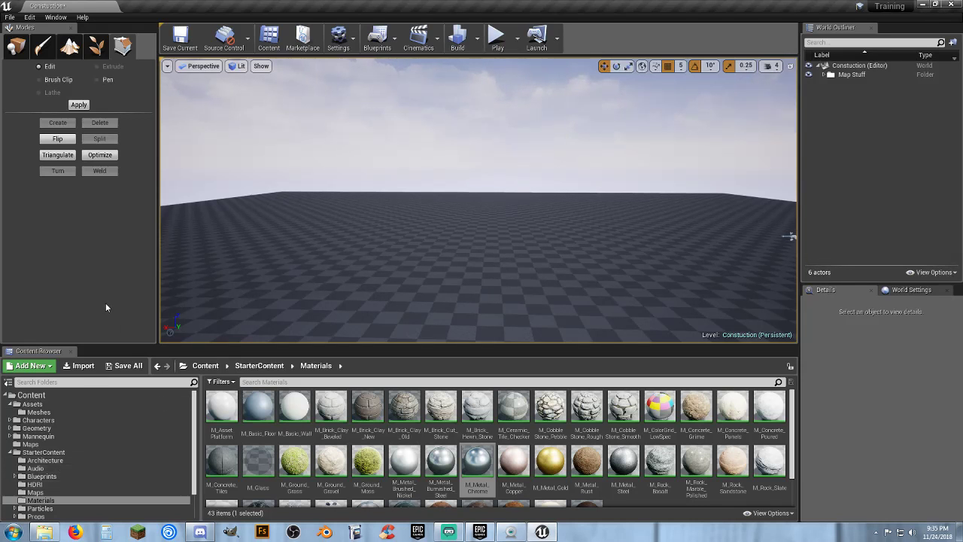
Open the Architecture folder of StarterContent to display its wall, door and window meshes.
{"action": "left_click", "coordinate": [61, 460]}
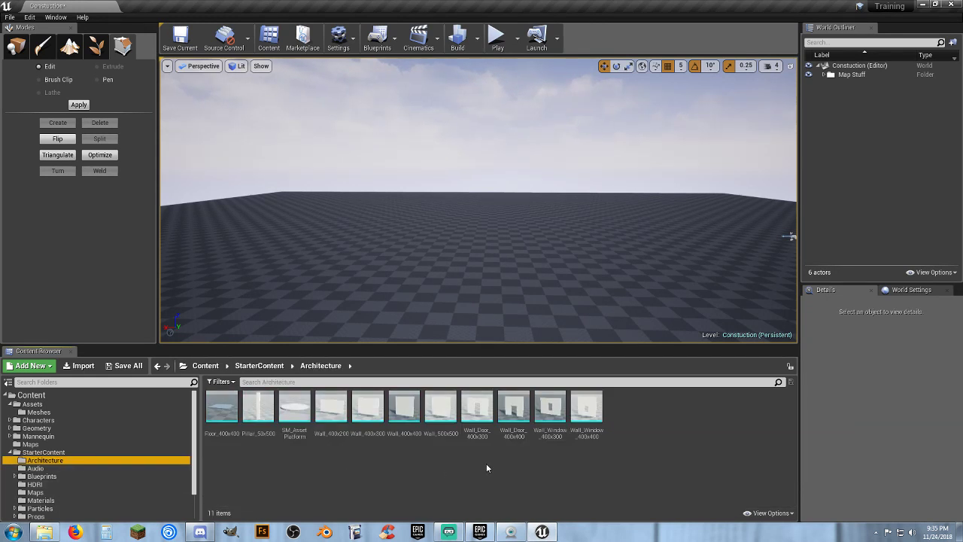